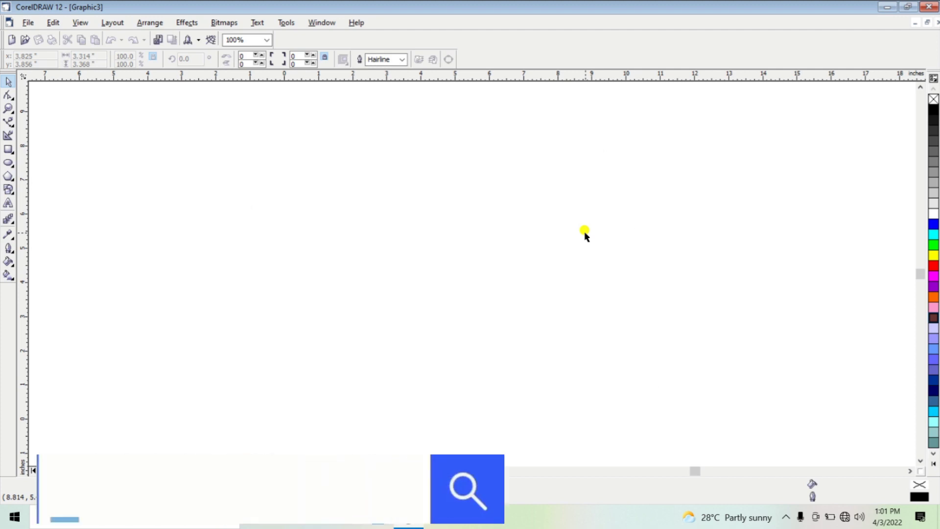
# Show the page border on the drawing area
pyautogui.click(79, 23)
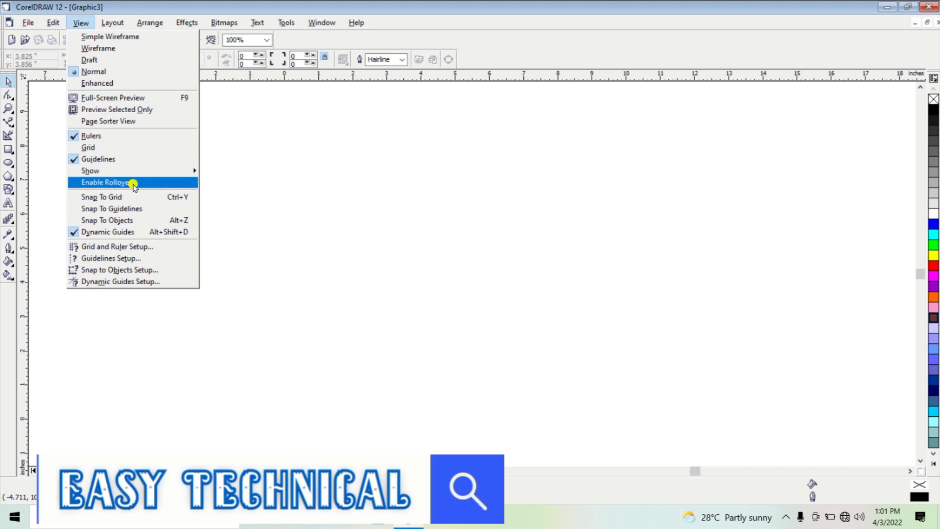
pyautogui.moveTo(167, 172)
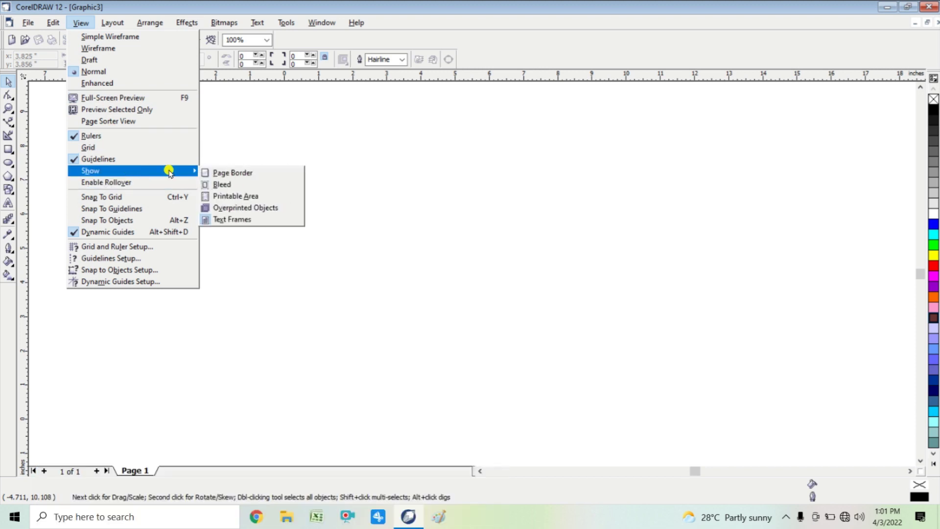
pyautogui.click(267, 173)
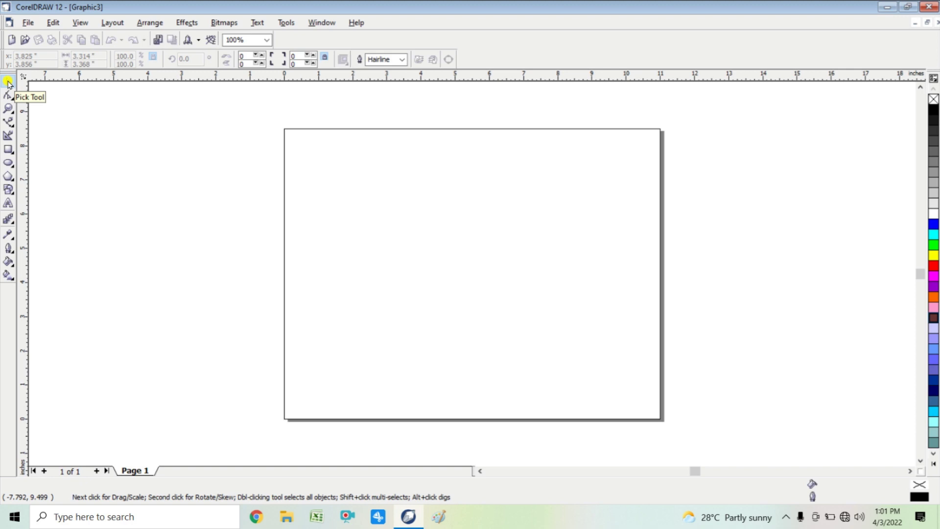
# Draw a rectangle about 7.4 by 5.7 inches in the middle of the page and toggle Dynamic Guides
pyautogui.click(8, 149)
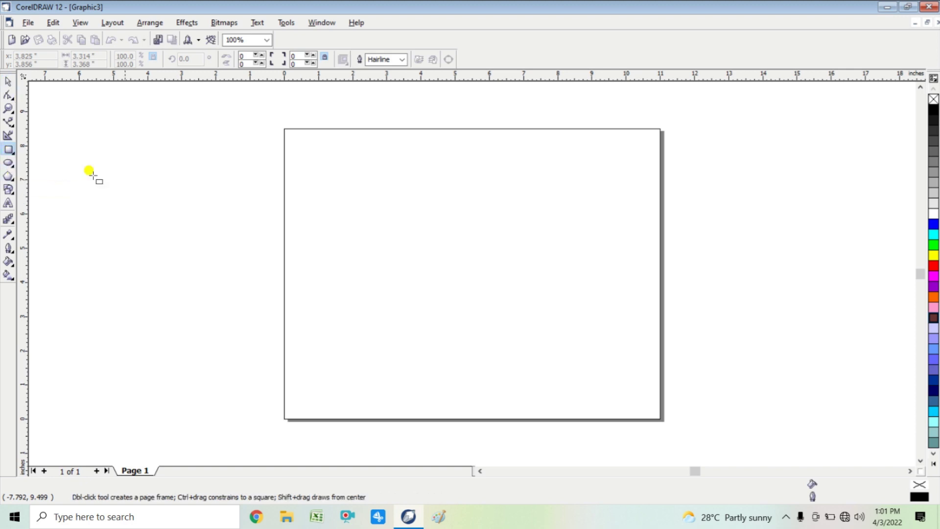
pyautogui.moveTo(340, 170); pyautogui.dragTo(592, 363)
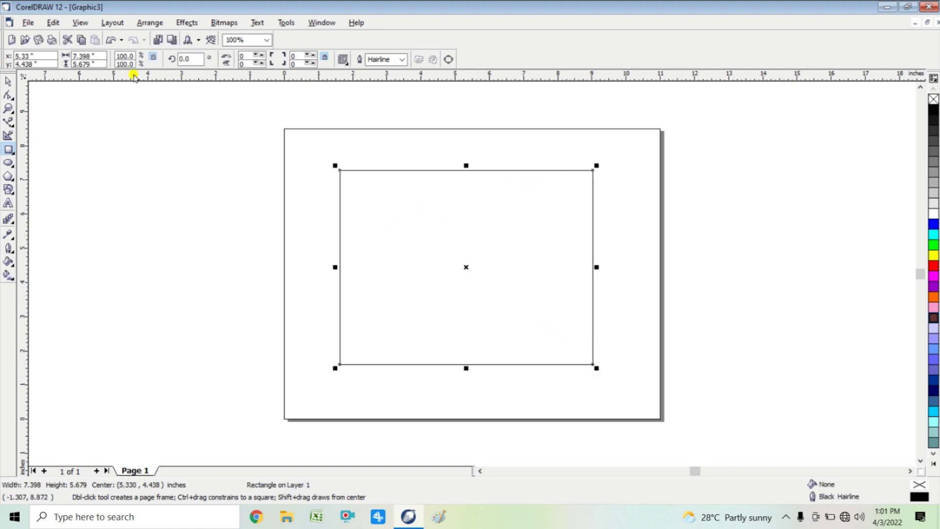
pyautogui.click(79, 23)
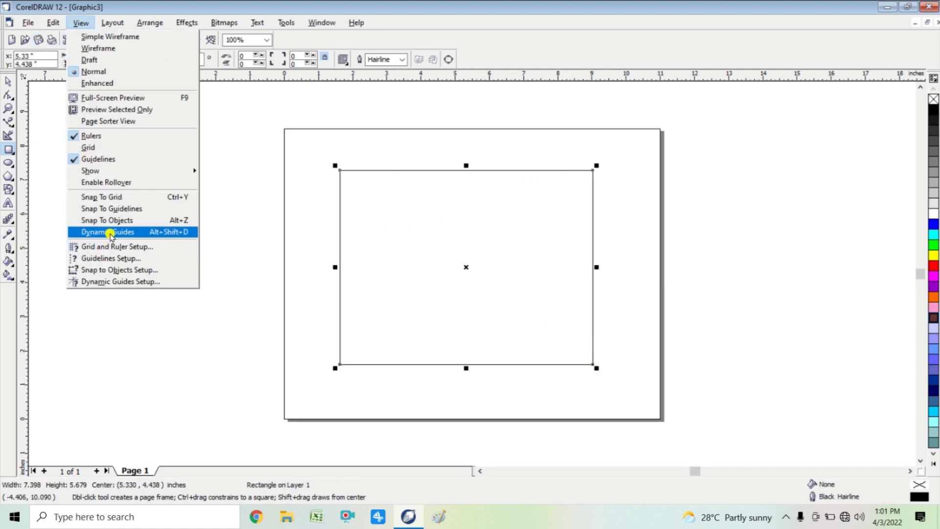
pyautogui.click(81, 232)
# Fill the rectangle blue and move it across the page's left edge, centred at about X 3.04, Y 4.90 inches
pyautogui.click(7, 84)
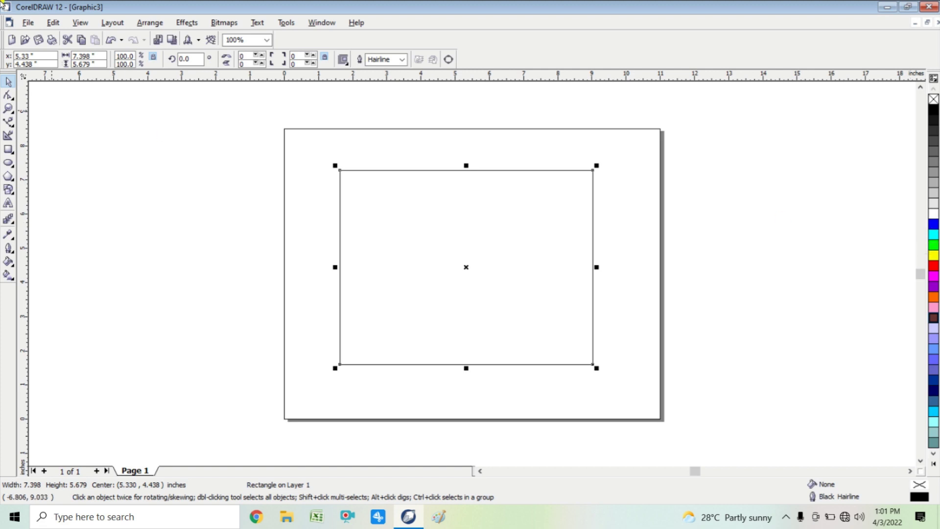
pyautogui.click(933, 224)
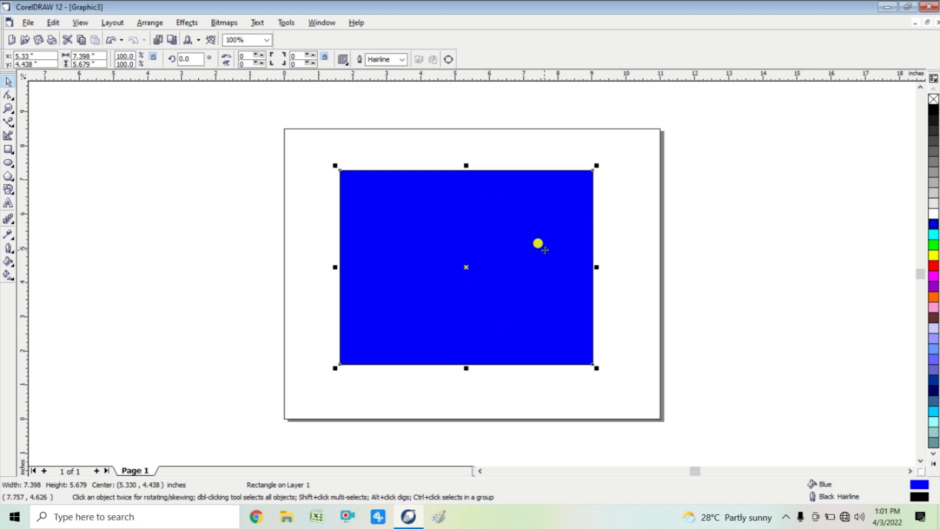
pyautogui.moveTo(411, 247); pyautogui.dragTo(356, 203)
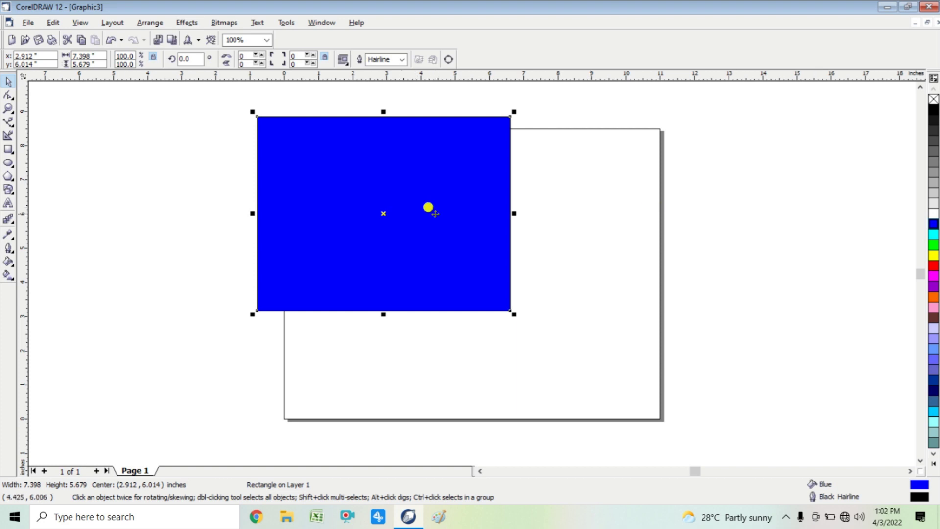
pyautogui.moveTo(435, 214); pyautogui.dragTo(433, 250)
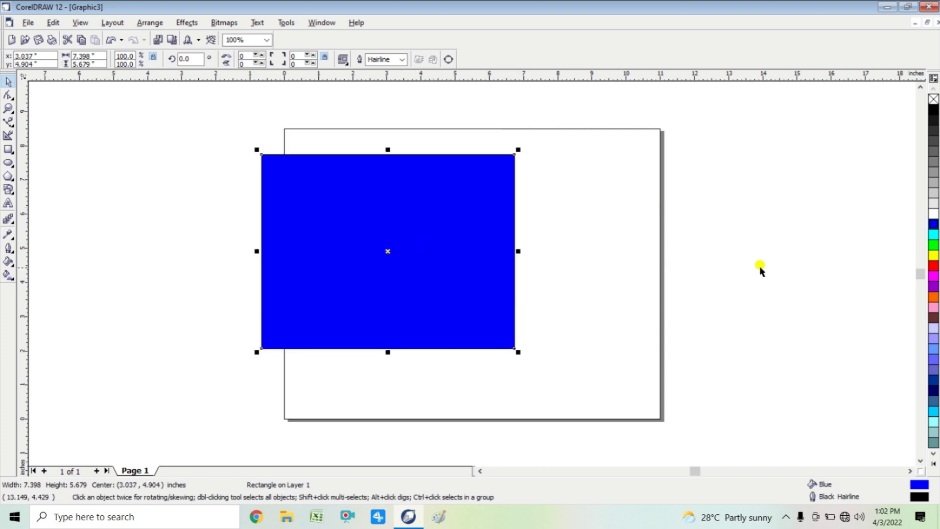
# Give the blue rectangle a yellow outline with a width of 24 pt
pyautogui.rightClick(933, 255)
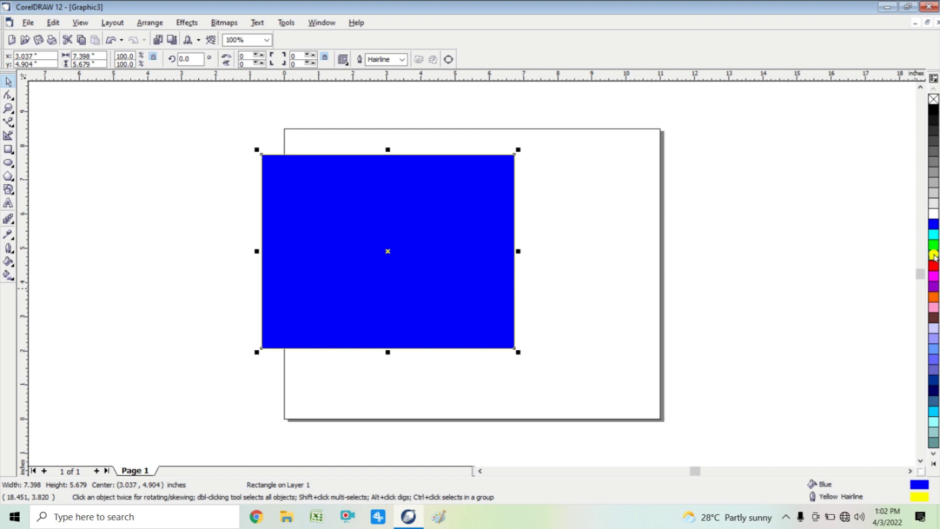
pyautogui.moveTo(934, 256); pyautogui.dragTo(402, 63)
pyautogui.click(401, 60)
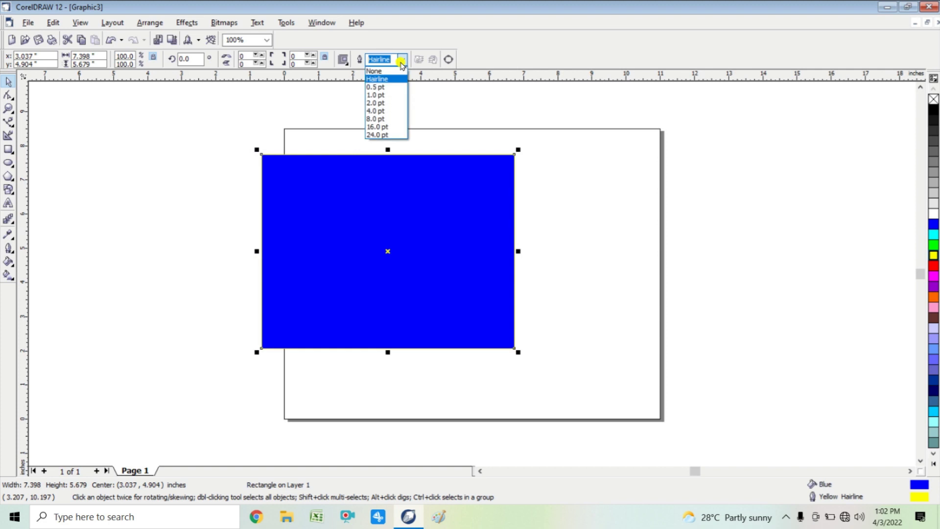
pyautogui.click(382, 136)
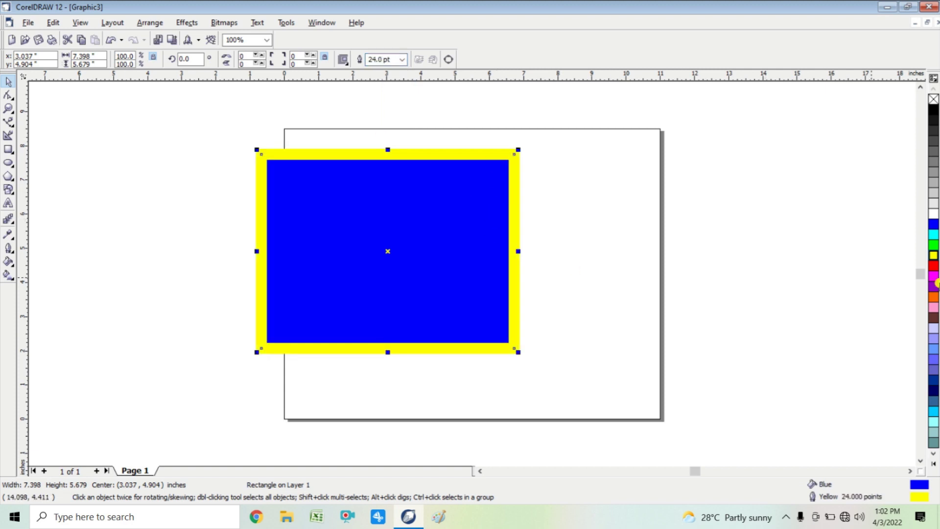
# Recolour the rectangle with a green outline and orange fill, and move it to about X 0.58, Y 4.83 inches
pyautogui.rightClick(934, 246)
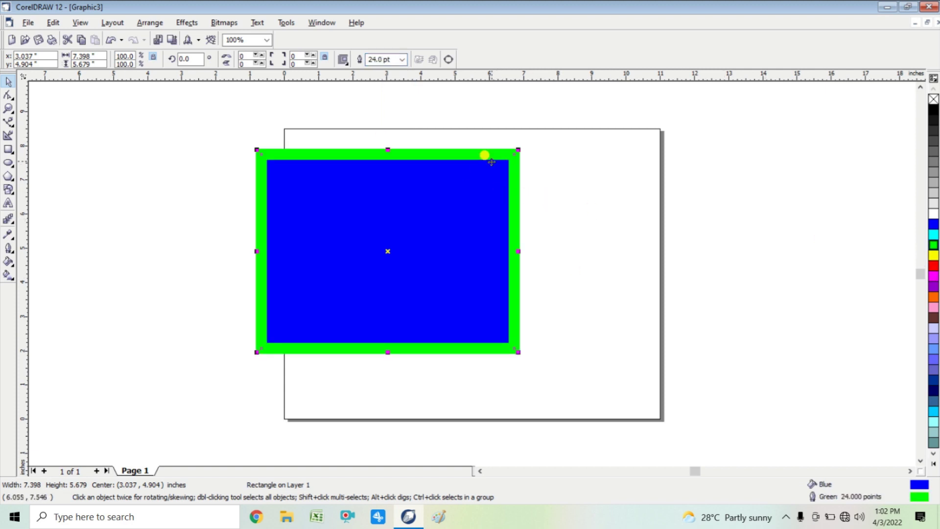
pyautogui.click(933, 297)
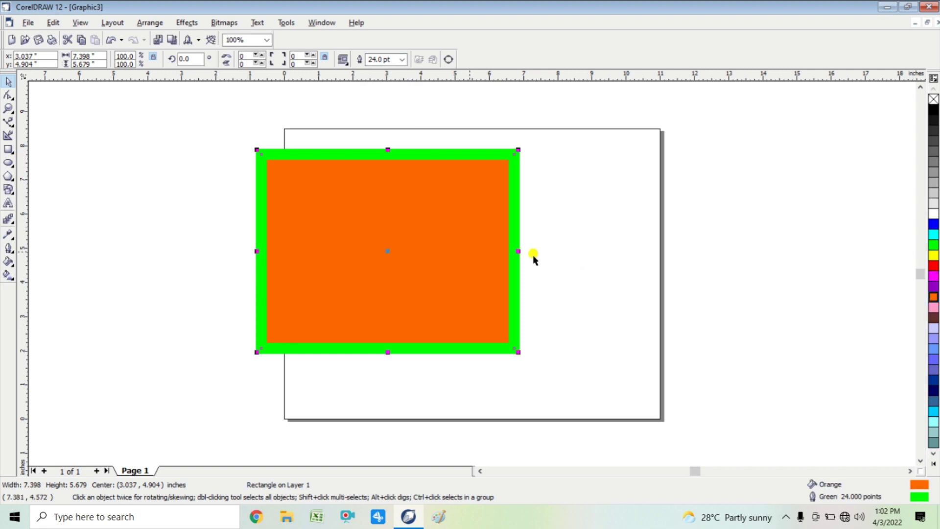
pyautogui.moveTo(404, 238); pyautogui.dragTo(511, 253)
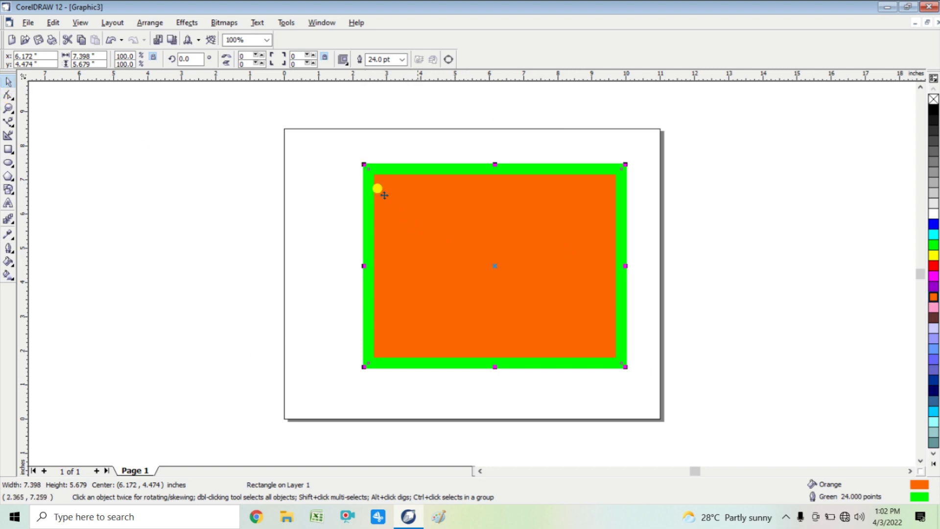
pyautogui.moveTo(384, 195); pyautogui.dragTo(231, 228)
# Rotate the orange rectangle about 27° clockwise and move it to about X 1.32, Y 3.63 inches
pyautogui.click(231, 229)
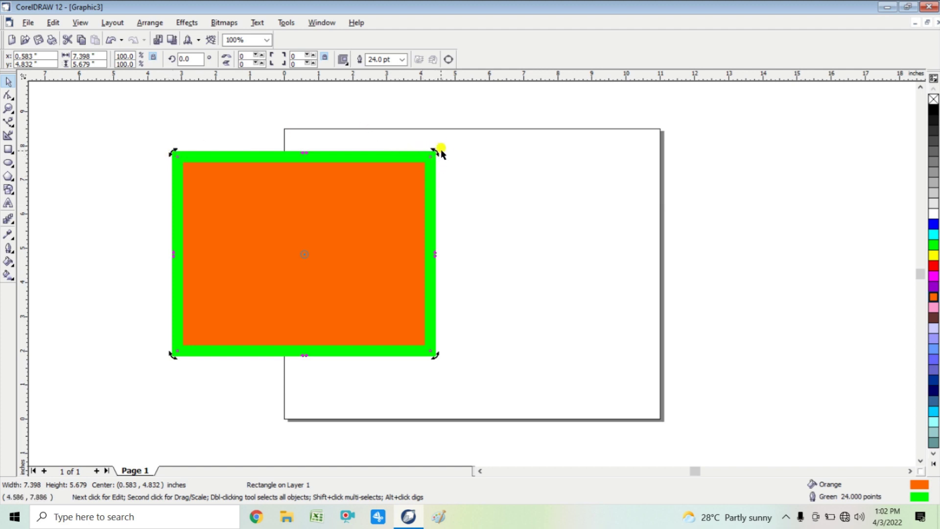
pyautogui.moveTo(435, 151); pyautogui.dragTo(446, 225)
pyautogui.moveTo(358, 235); pyautogui.dragTo(383, 276)
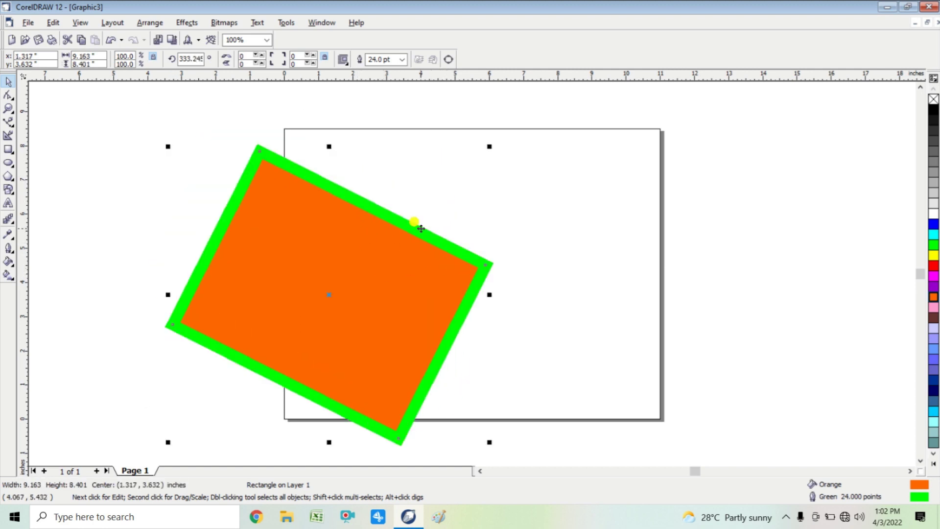
# Skew the tilted rectangle horizontally to the right and slightly downward on its right side, and delete it
pyautogui.click(342, 262)
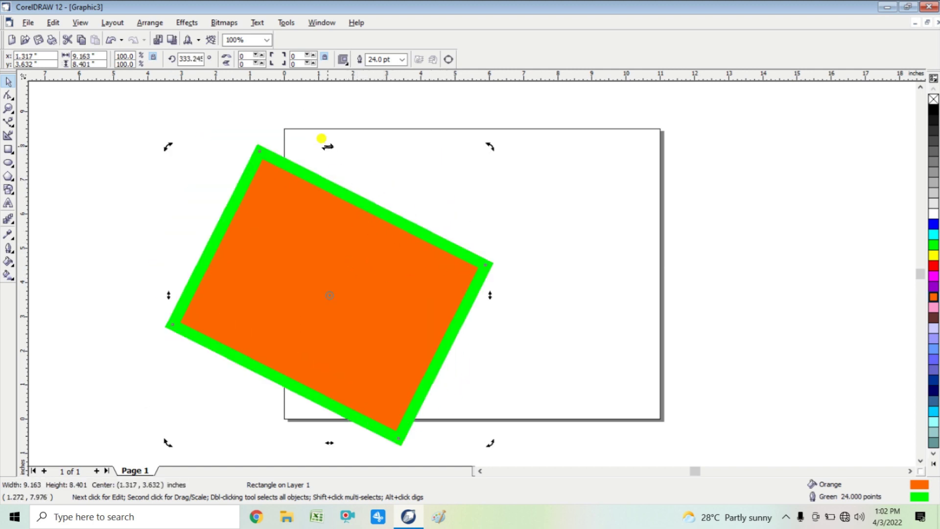
pyautogui.moveTo(327, 143); pyautogui.dragTo(443, 212)
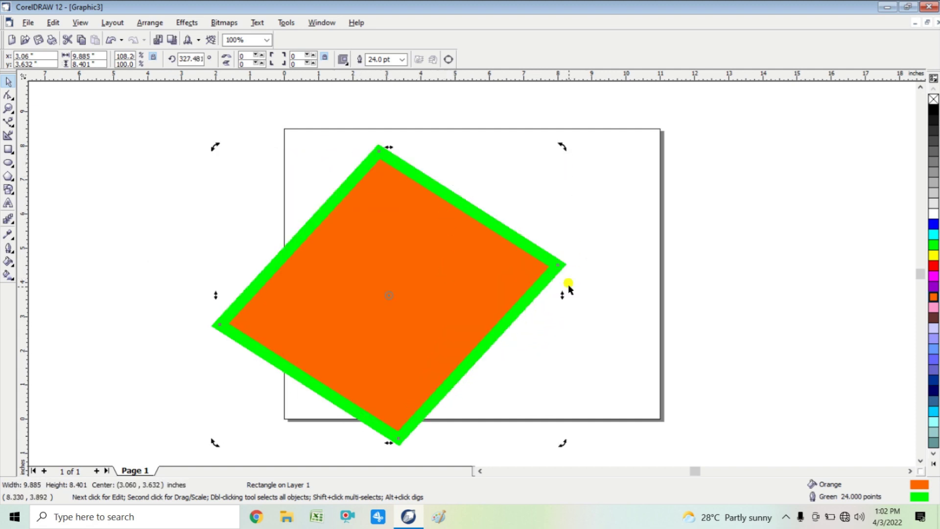
pyautogui.moveTo(559, 294); pyautogui.dragTo(555, 316)
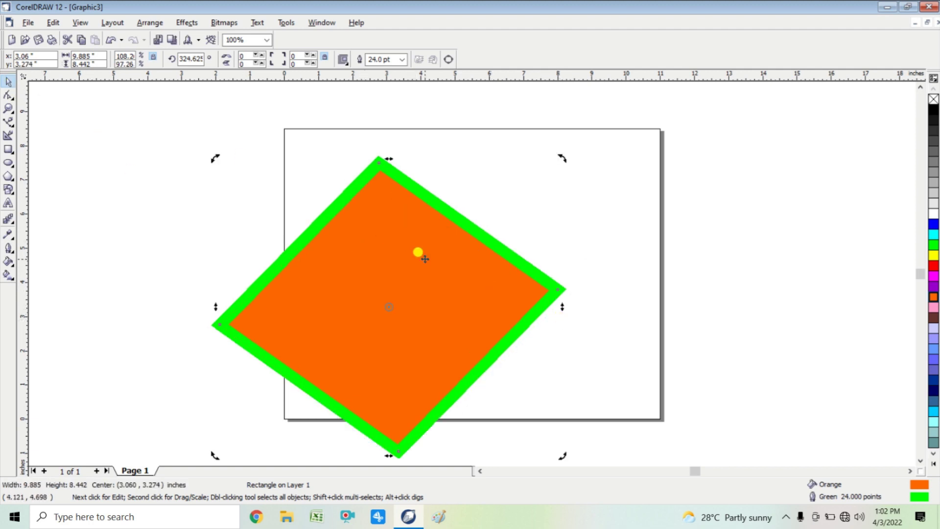
pyautogui.press('Delete')
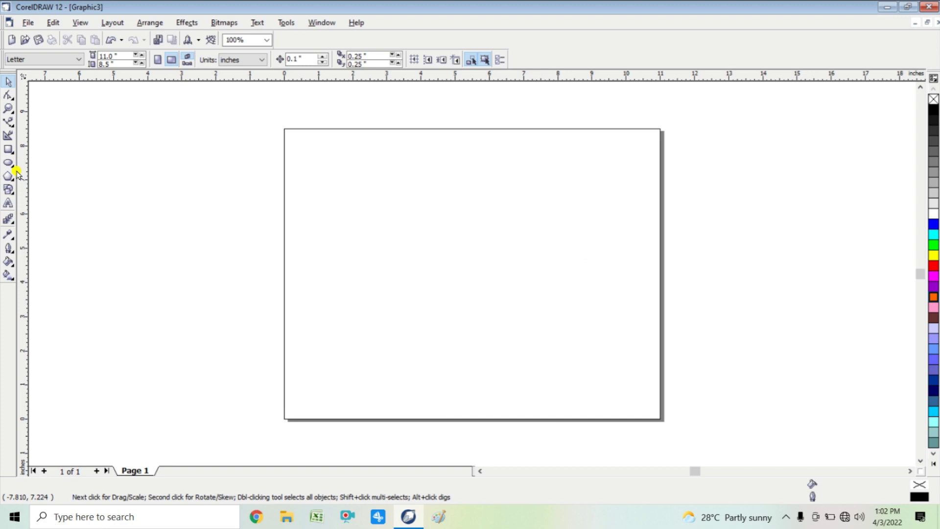
# Draw a new rectangle about 7.3 by 5.2 inches in the middle of the page
pyautogui.click(8, 149)
pyautogui.moveTo(341, 190); pyautogui.dragTo(591, 369)
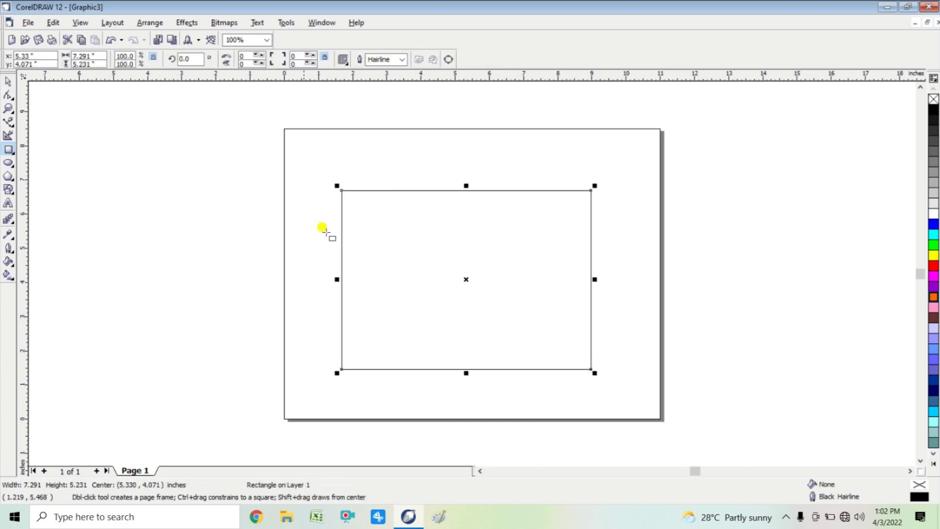
# Fill the new rectangle red and move it up and left to about X 4.08, Y 4.57 inches
pyautogui.click(9, 81)
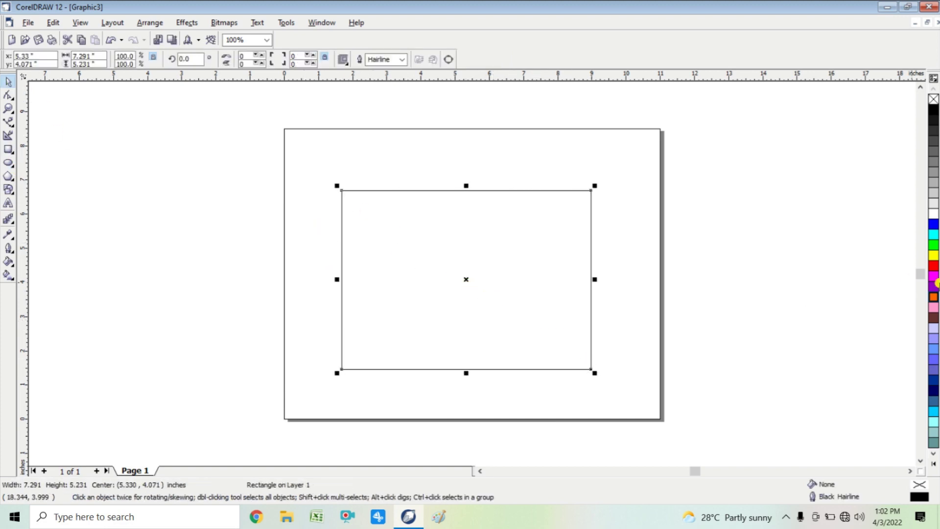
pyautogui.click(933, 266)
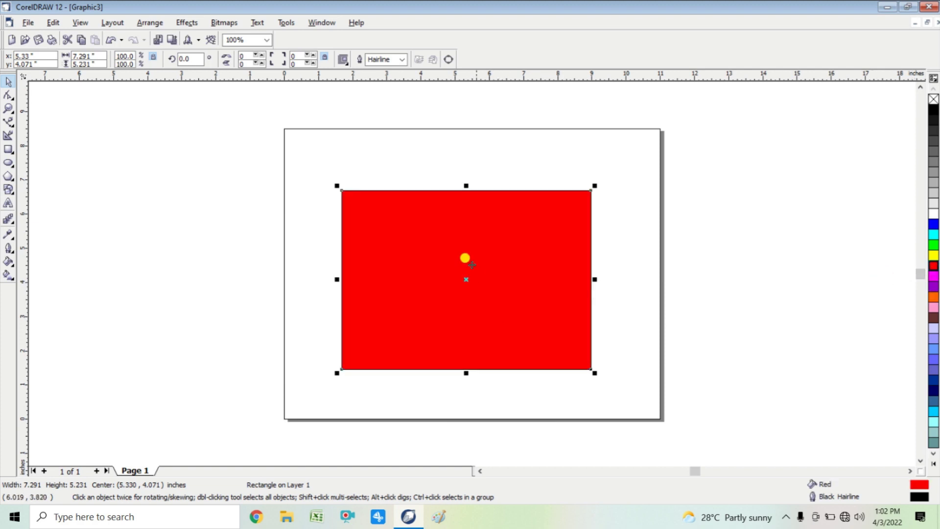
pyautogui.moveTo(519, 225); pyautogui.dragTo(476, 208)
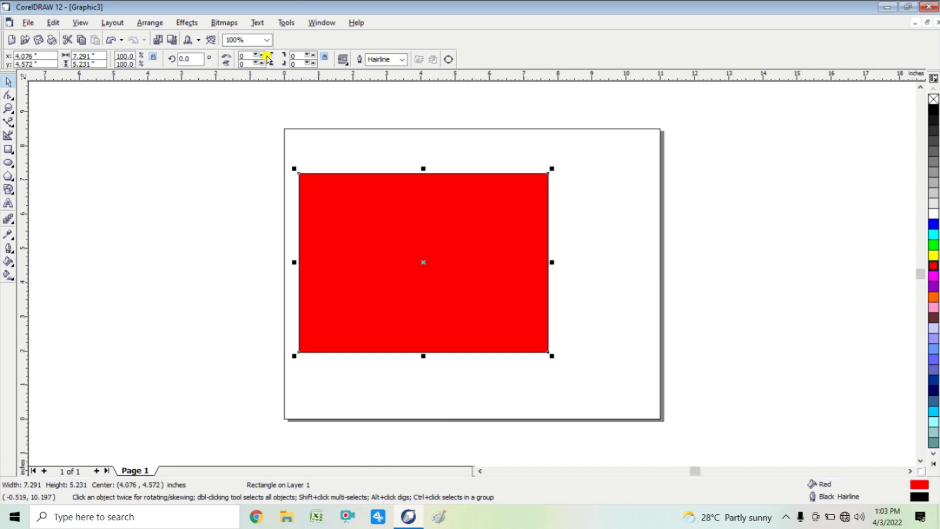
# Set the corner roundness of all four corners of the red rectangle to 40
pyautogui.doubleClick(250, 55)
pyautogui.moveTo(251, 52); pyautogui.dragTo(236, 52)
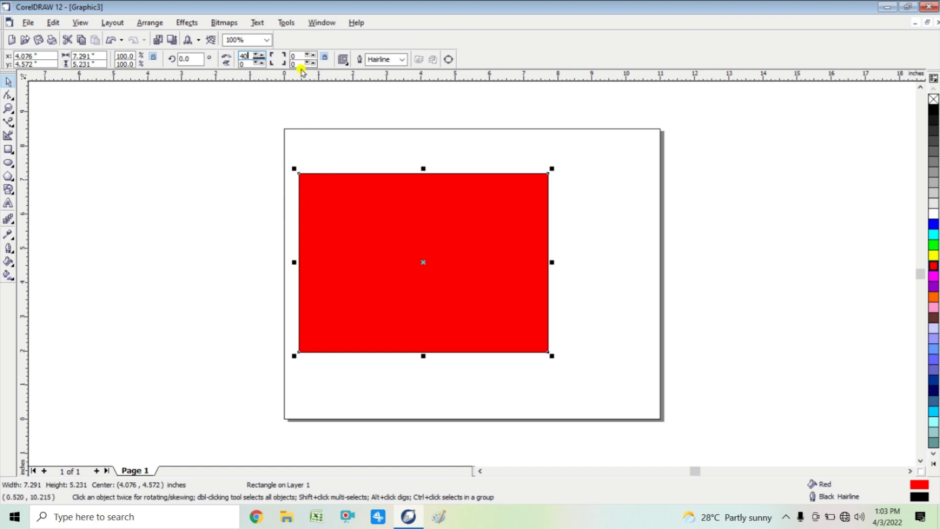
pyautogui.click(293, 63)
pyautogui.press('Return')
# Move the rounded rectangle up to about X 4.69, Y 5.58 inches and down to about X 3.61, Y 3.25 inches
pyautogui.moveTo(471, 253); pyautogui.dragTo(492, 219)
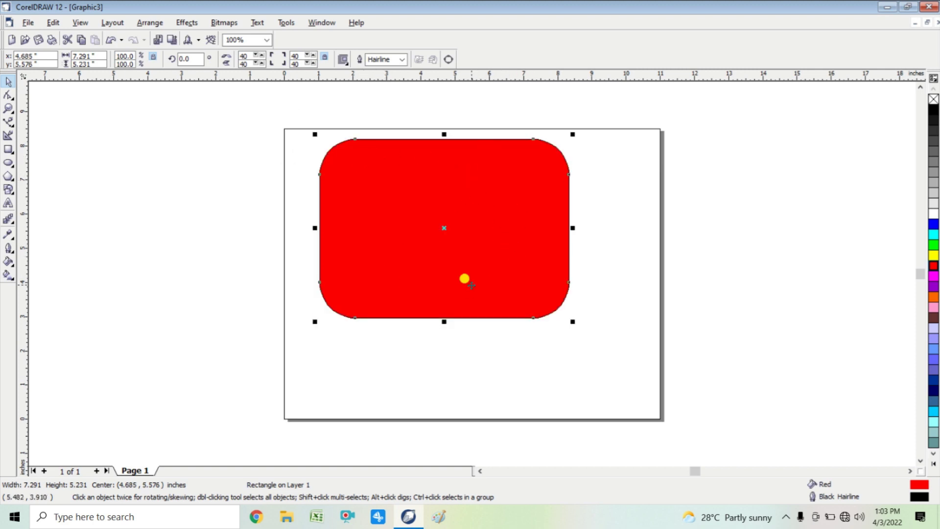
pyautogui.moveTo(503, 208); pyautogui.dragTo(466, 288)
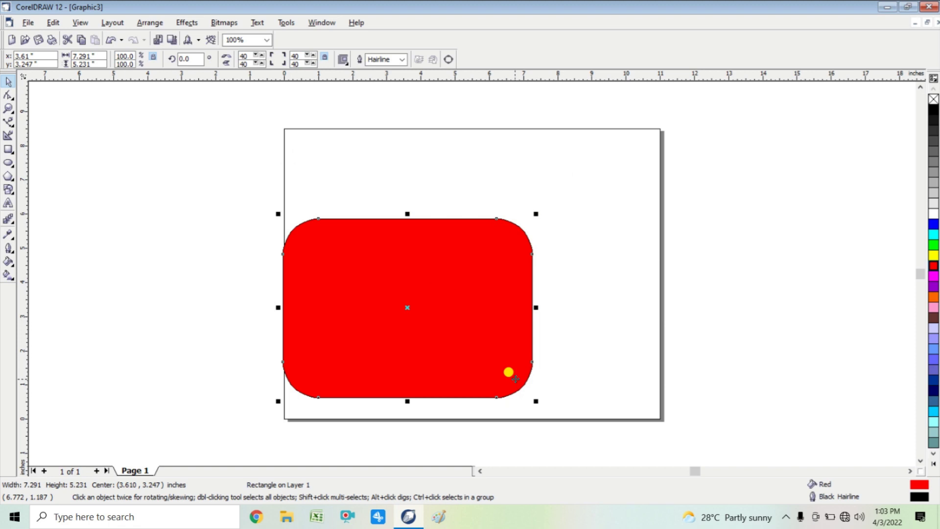
# Undo both moves of the red rectangle and its corner rounding
pyautogui.hotkey('ctrl', 'z')
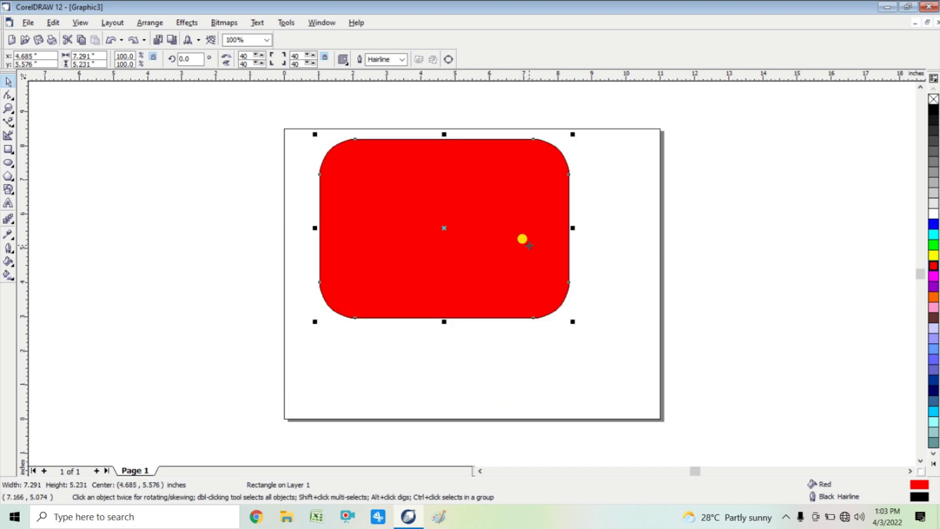
pyautogui.hotkey('ctrl', 'z')
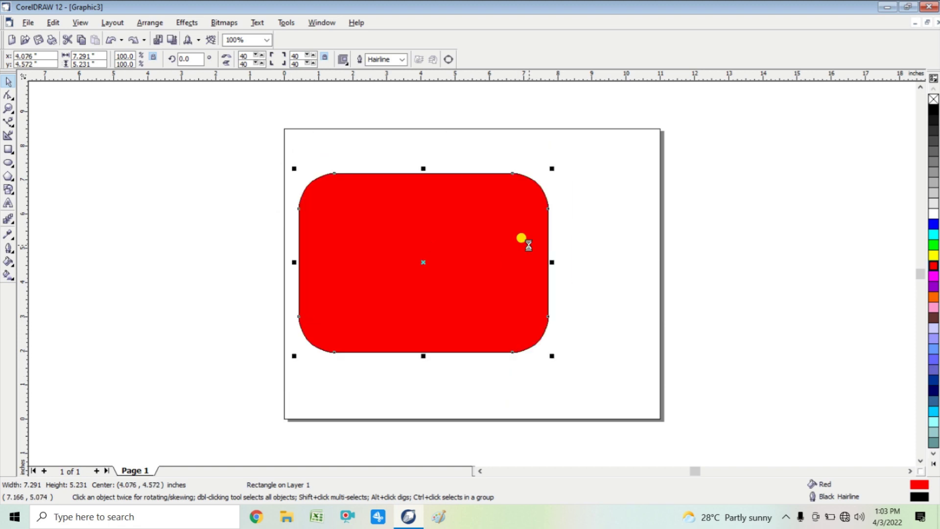
pyautogui.hotkey('ctrl', 'z')
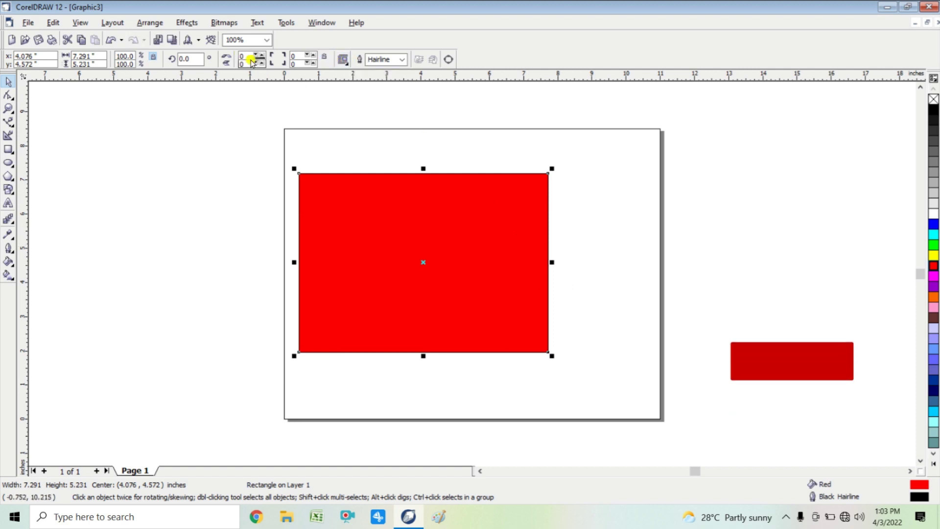
# Try to round only the top-left and bottom-right corners of the red rectangle, with a roundness of 40 each
pyautogui.write('40')
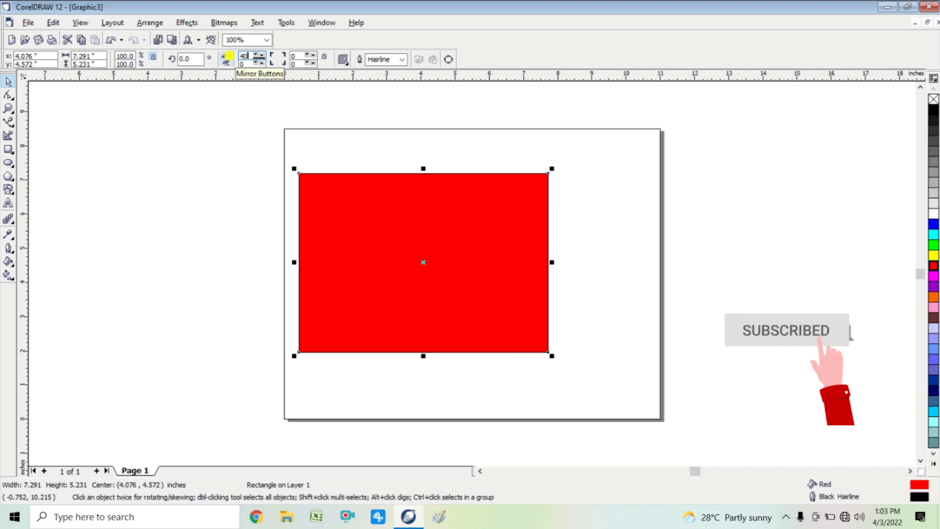
pyautogui.write('40')
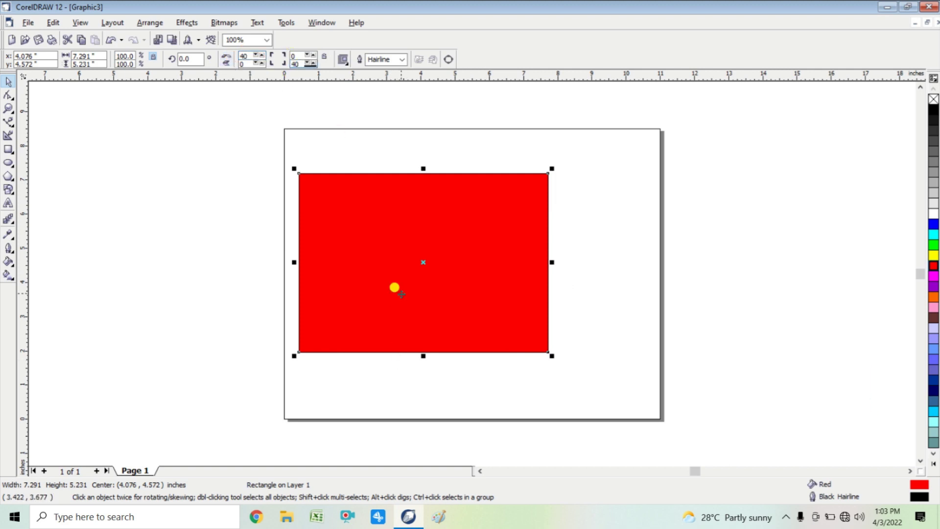
pyautogui.press('Return')
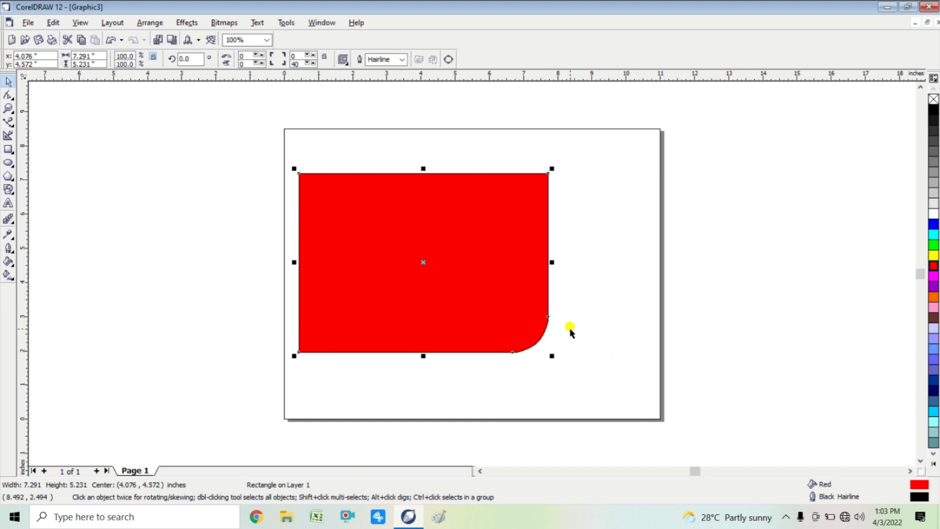
# Set the roundness of the red rectangle's top-left corner to 40
pyautogui.doubleClick(243, 56)
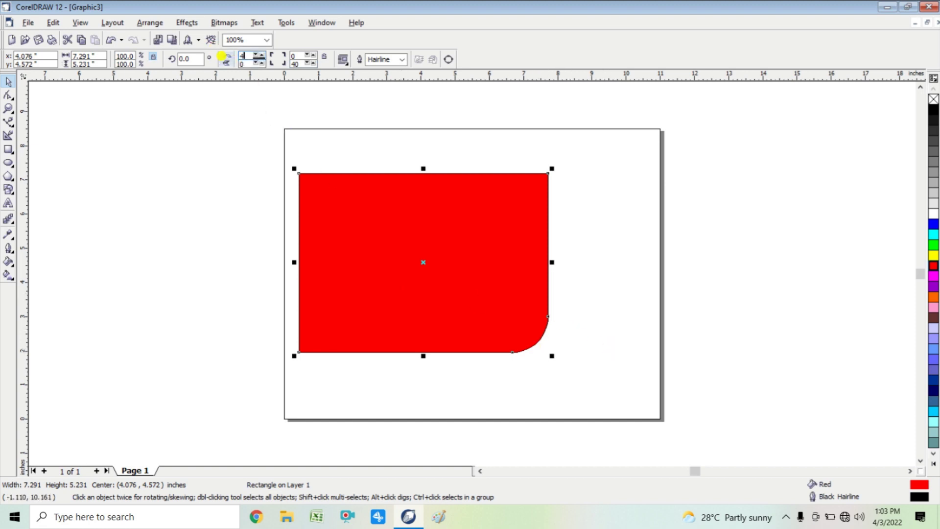
pyautogui.write('40')
pyautogui.press('Return')
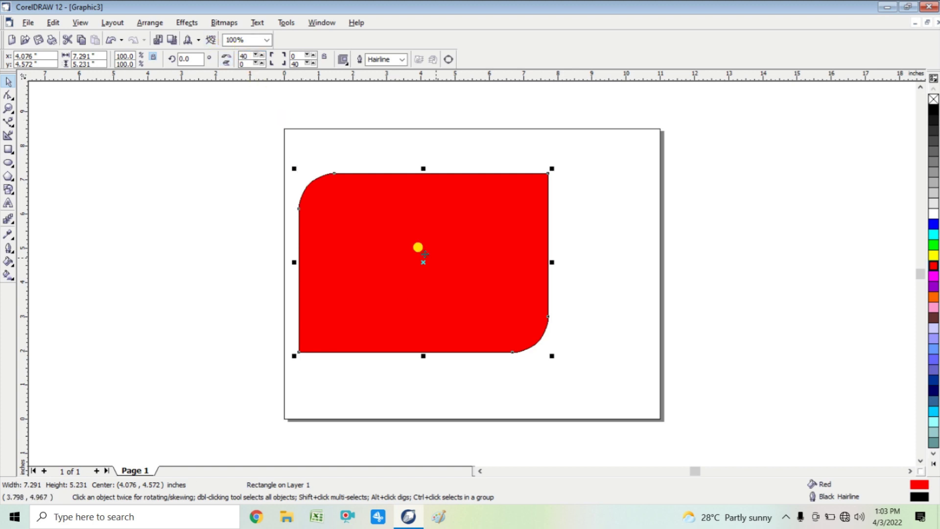
# Move and proportionally shrink the red rectangle to about 3.17 × 2.28 inches, centred at about X 2.37, Y 6.66 inches
pyautogui.moveTo(448, 257); pyautogui.dragTo(466, 248)
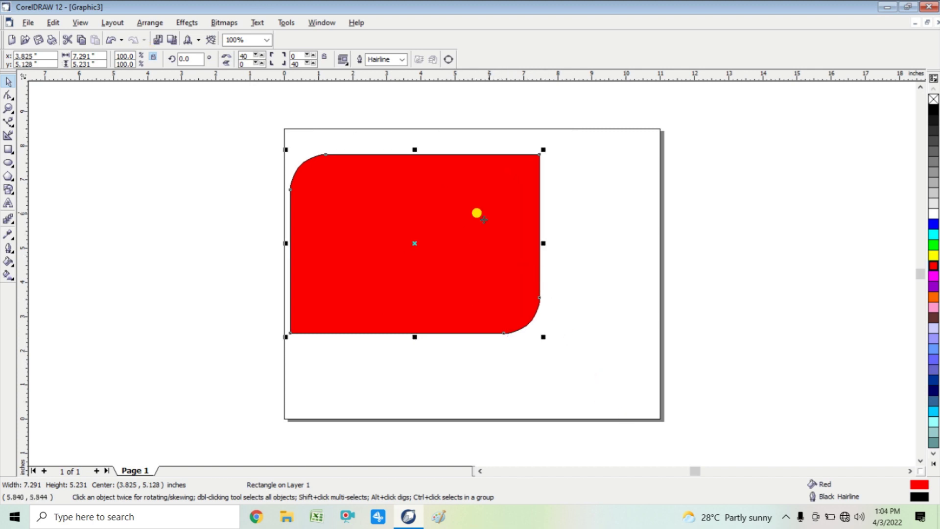
pyautogui.moveTo(543, 148); pyautogui.dragTo(507, 219)
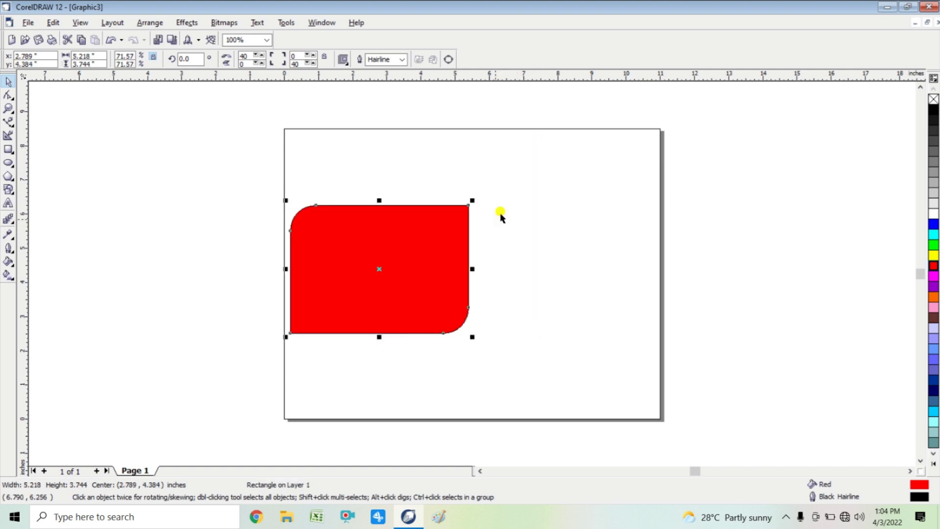
pyautogui.moveTo(425, 243); pyautogui.dragTo(446, 201)
pyautogui.moveTo(492, 295); pyautogui.dragTo(443, 241)
pyautogui.moveTo(365, 186); pyautogui.dragTo(365, 173)
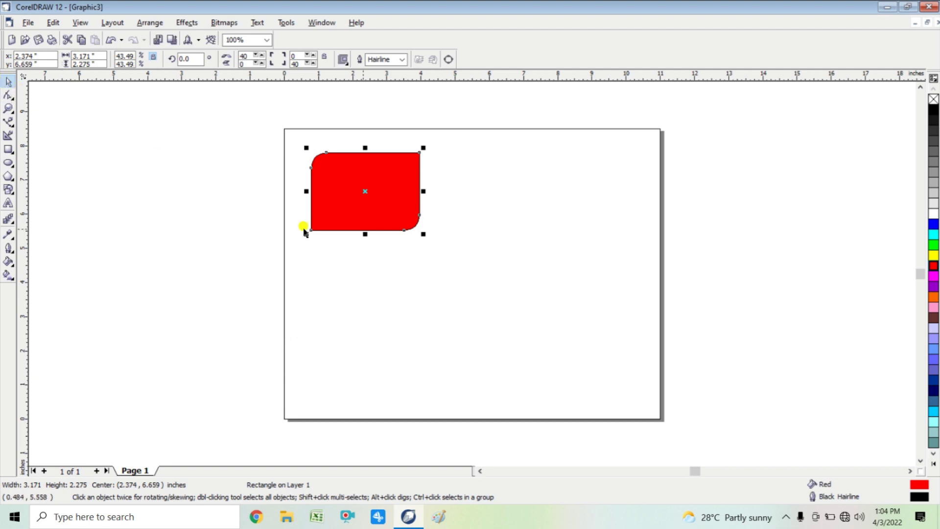
# Delete the red rectangle and draw a new one about 6.61 × 5.11 inches on the lower part of the page
pyautogui.press('Delete')
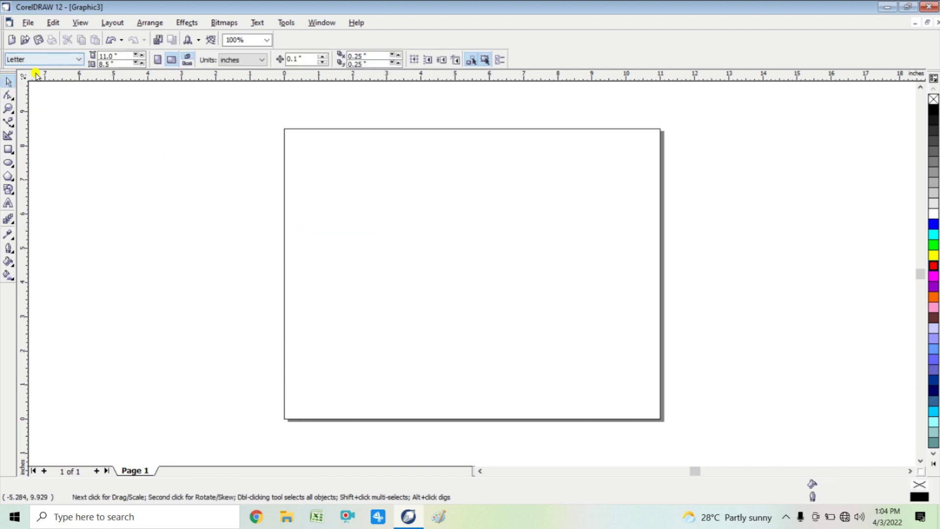
pyautogui.click(9, 150)
pyautogui.moveTo(333, 221); pyautogui.dragTo(560, 394)
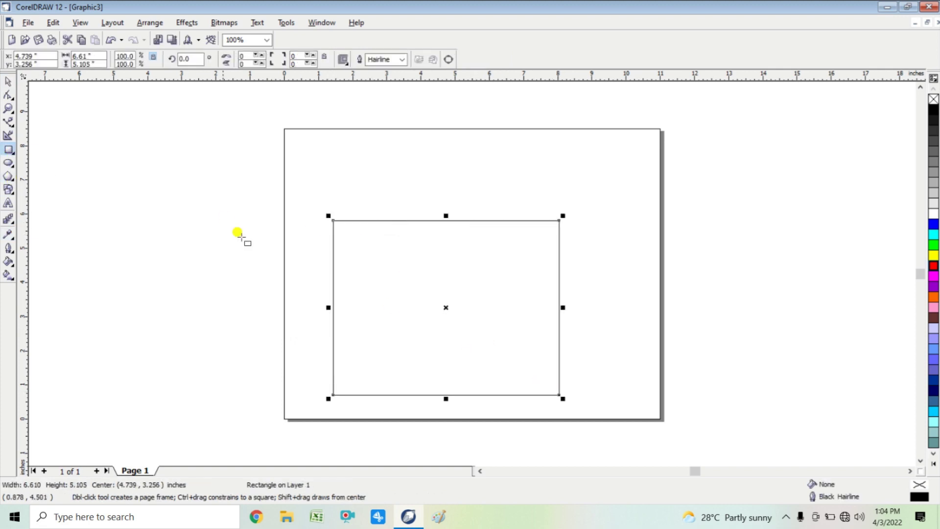
# Round all four corners of the new rectangle to a roundness of about 41 with the Shape tool
pyautogui.click(10, 97)
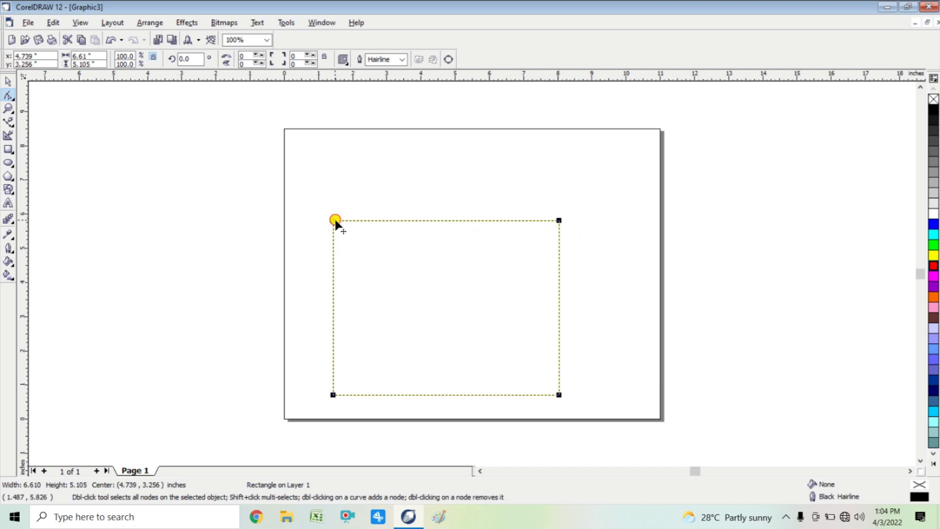
pyautogui.moveTo(334, 221); pyautogui.dragTo(368, 242)
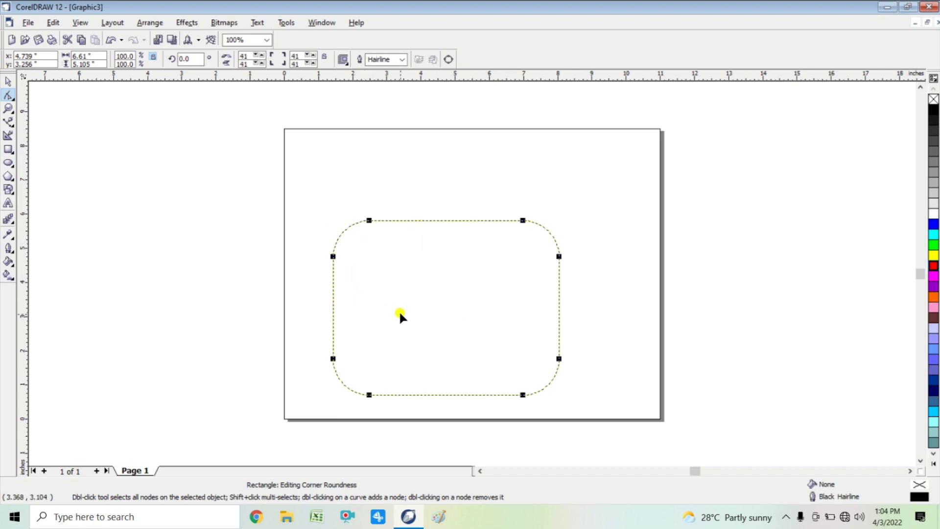
pyautogui.click(8, 82)
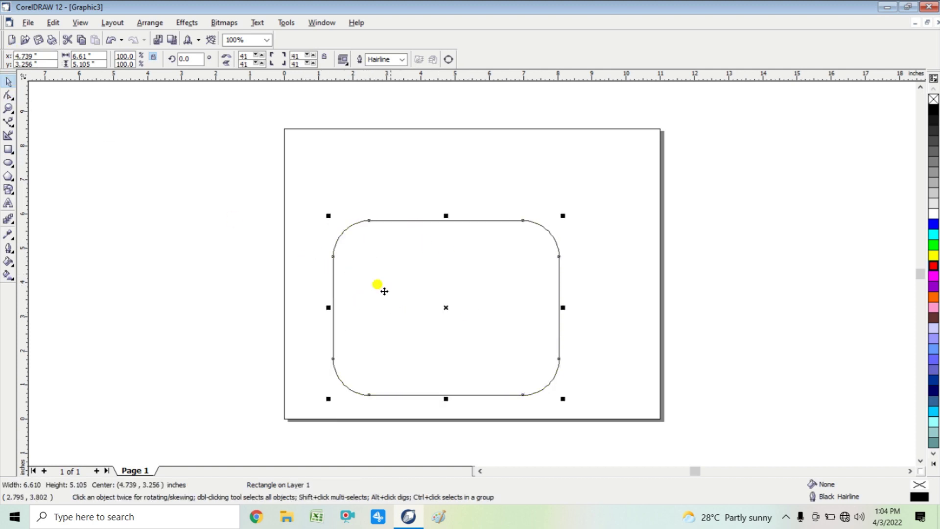
# Move the rounded rectangle to about X 1.32, Y 5.28 inches and fill it with blue
pyautogui.moveTo(380, 287); pyautogui.dragTo(298, 232)
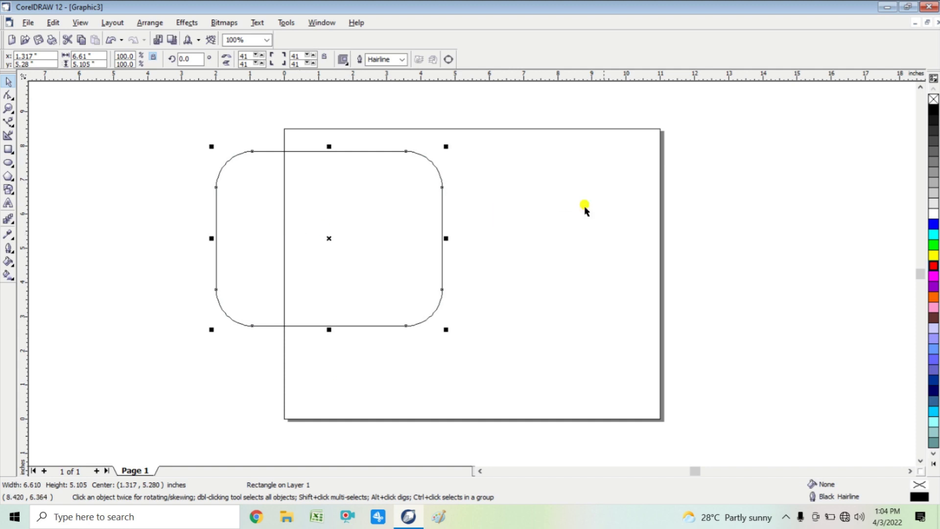
pyautogui.click(934, 225)
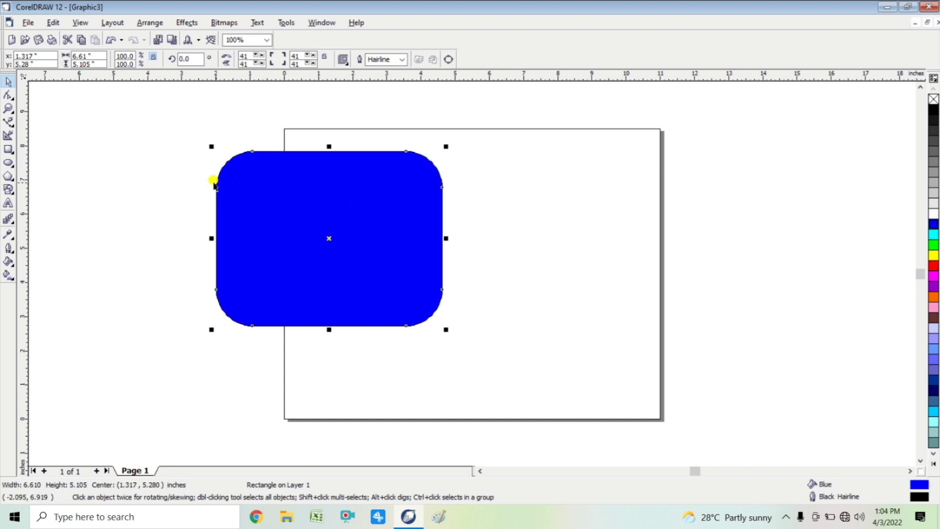
pyautogui.click(15, 101)
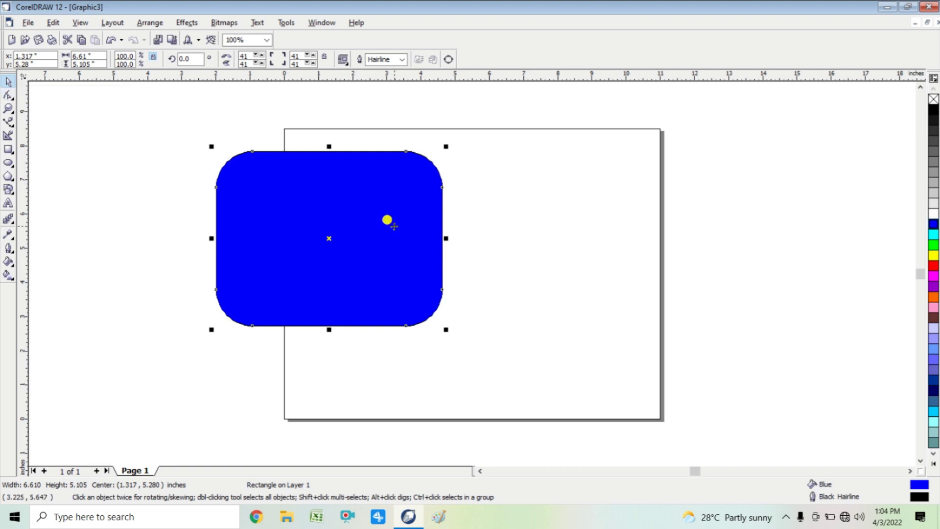
# Delete the blue rounded rectangle and draw a new rectangle about 9.1 × 3.69 inches across the page
pyautogui.press('Delete')
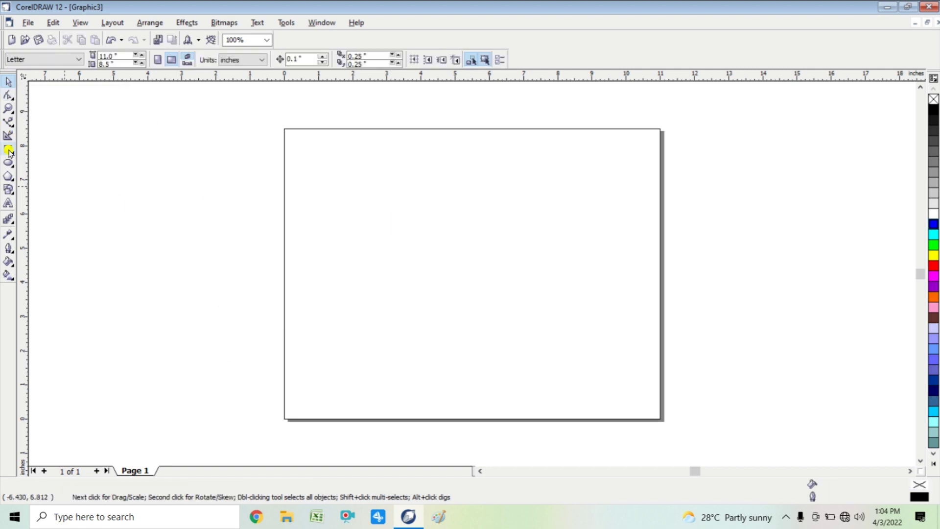
pyautogui.click(9, 150)
pyautogui.moveTo(341, 197); pyautogui.dragTo(652, 322)
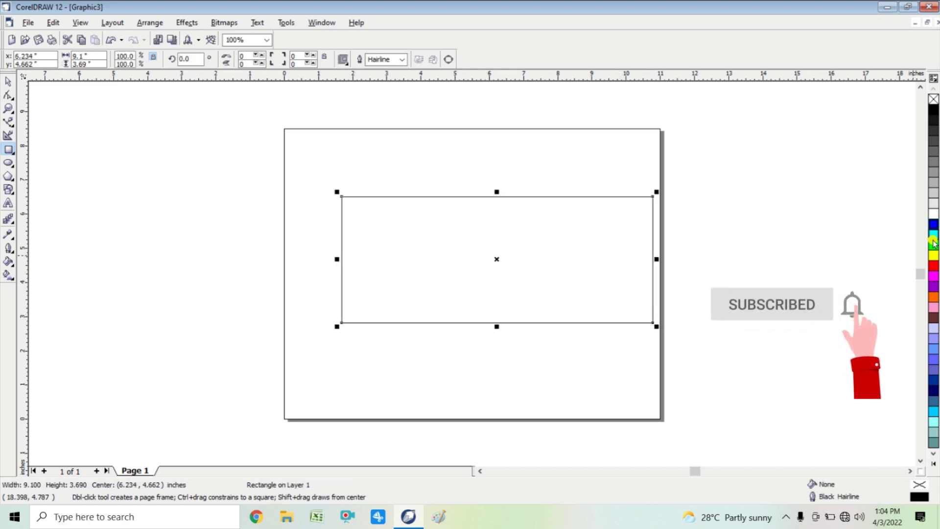
# Fill the rectangle with Dark Brown and move it to about X 1.22, Y 5.52 inches
pyautogui.click(934, 317)
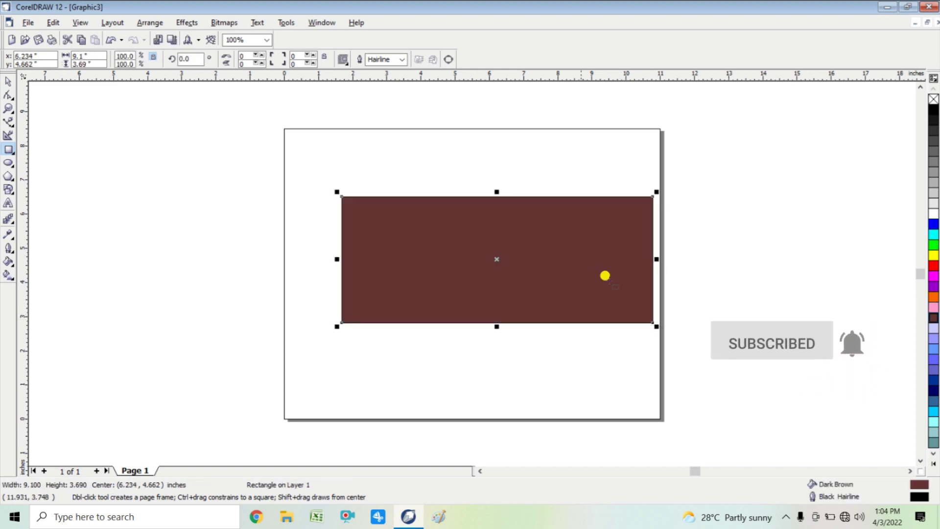
pyautogui.click(8, 81)
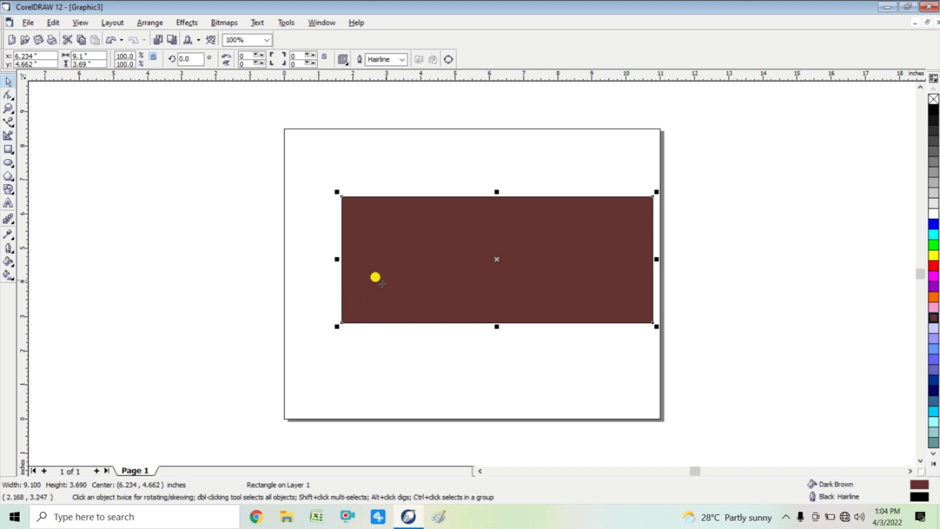
pyautogui.moveTo(383, 283); pyautogui.dragTo(258, 230)
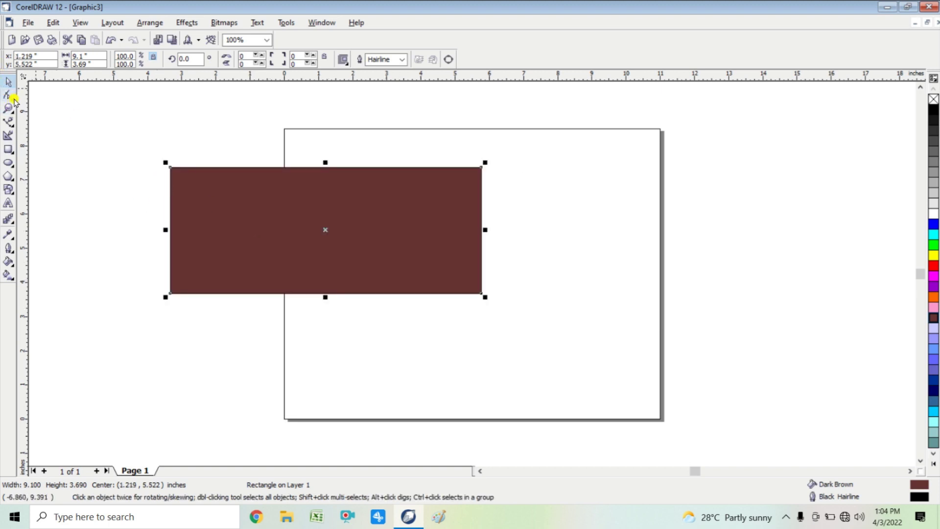
# Split the brown rectangle in two with the Knife tool, along a slanted line from its top edge to its bottom edge
pyautogui.click(13, 98)
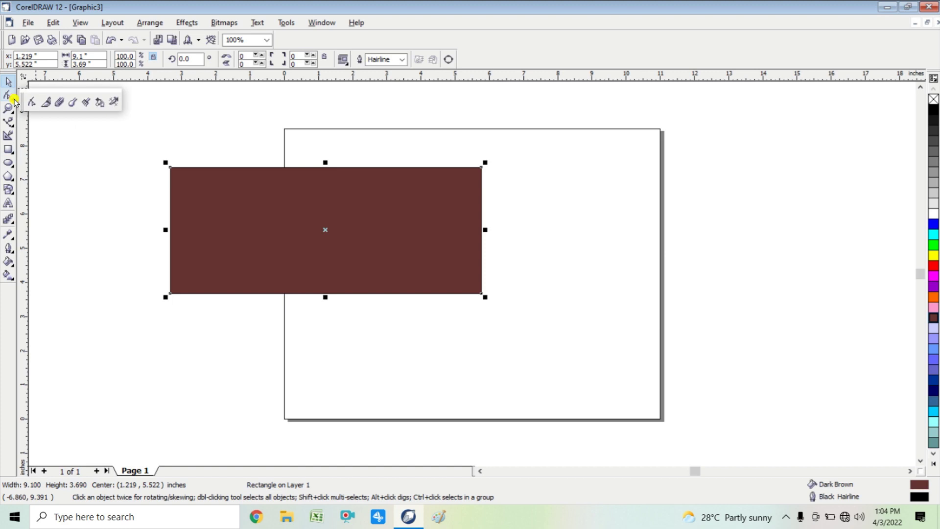
pyautogui.click(45, 103)
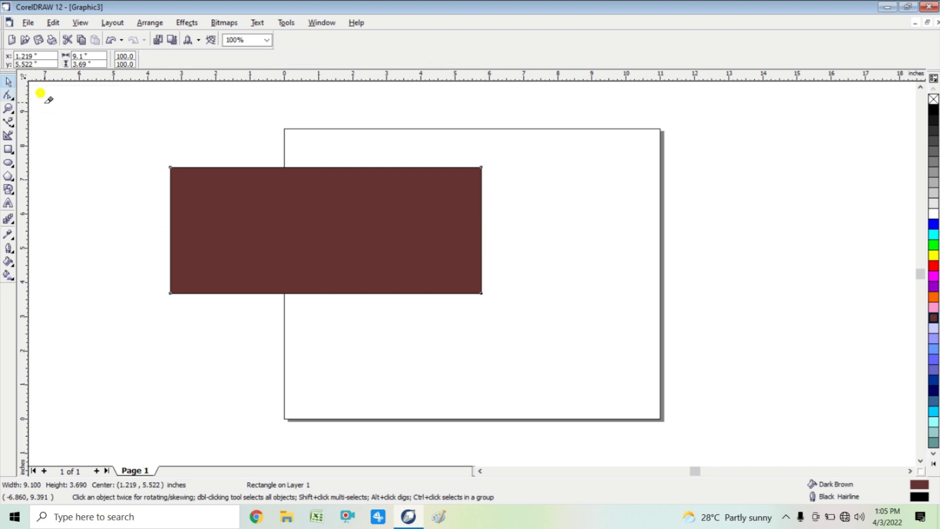
pyautogui.click(279, 168)
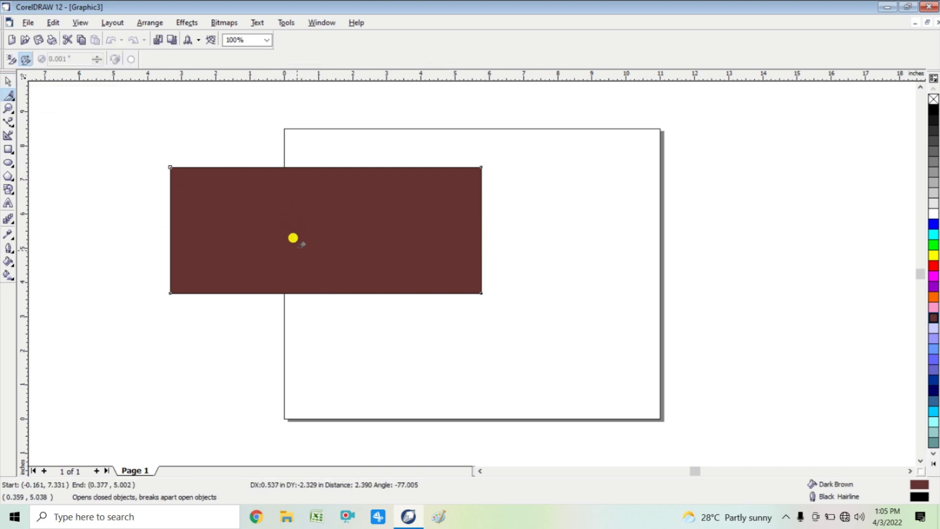
pyautogui.click(301, 293)
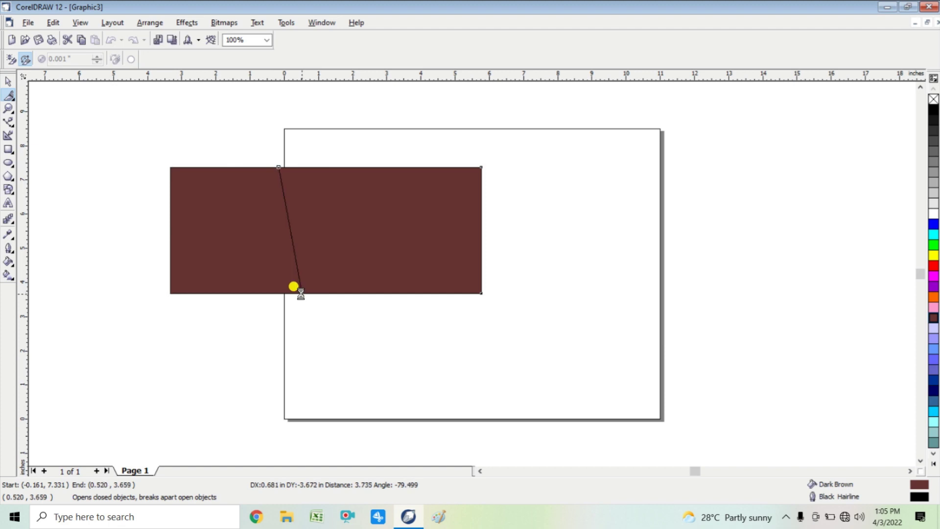
# Fill the larger right-hand piece with blue and the smaller left-hand piece with yellow
pyautogui.click(4, 82)
pyautogui.click(411, 250)
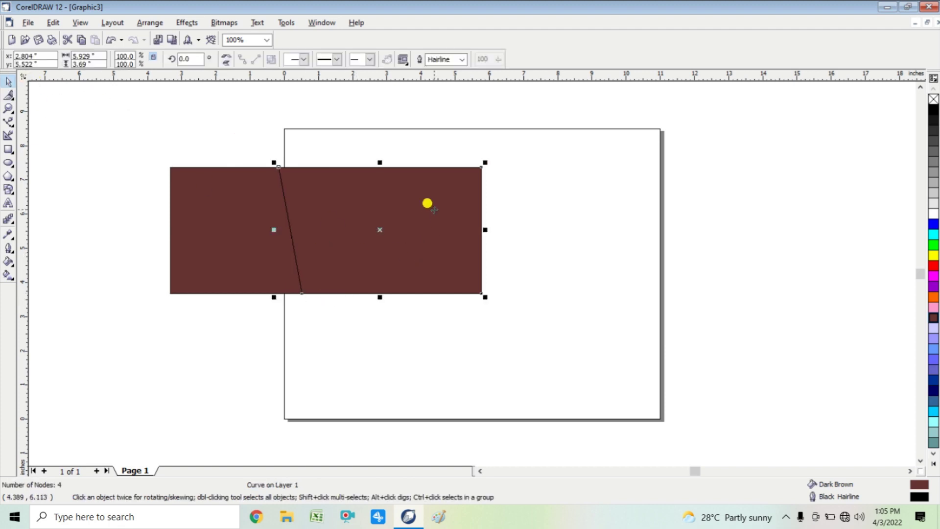
pyautogui.click(933, 225)
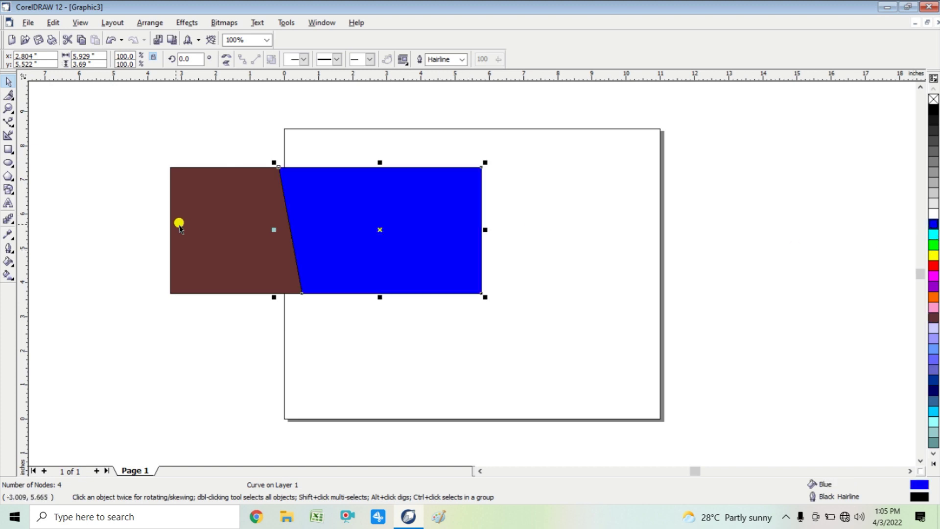
pyautogui.click(184, 214)
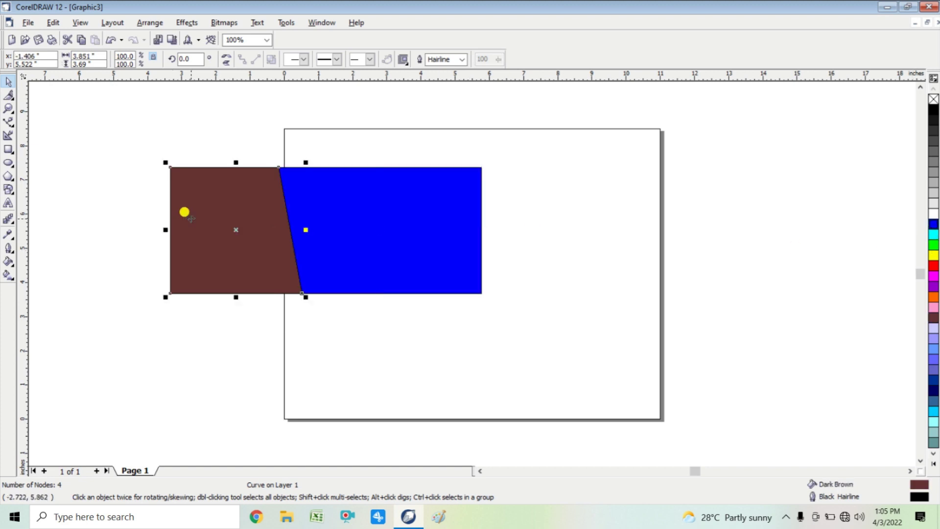
pyautogui.click(932, 255)
pyautogui.click(441, 324)
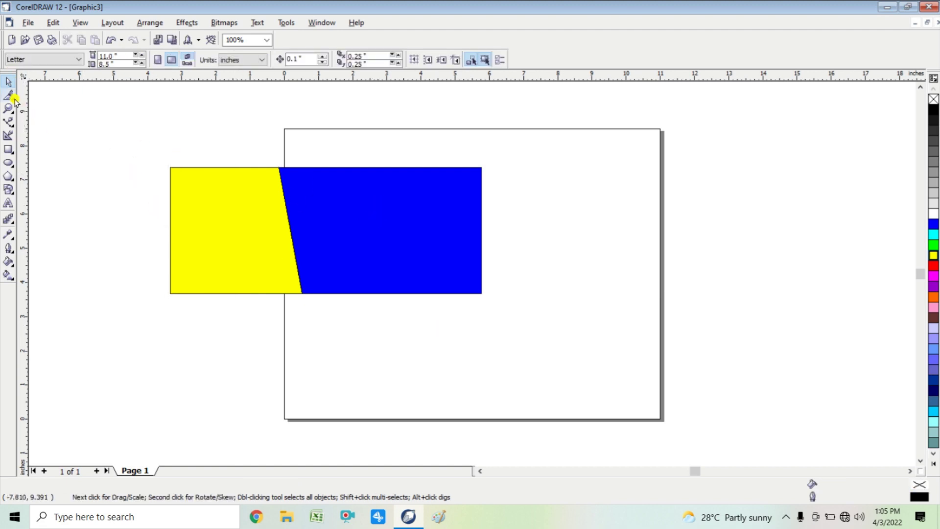
# Erase six short strokes into the blue piece with the Eraser tool, cutting in from its top, right, bottom and slanted left edges
pyautogui.click(14, 101)
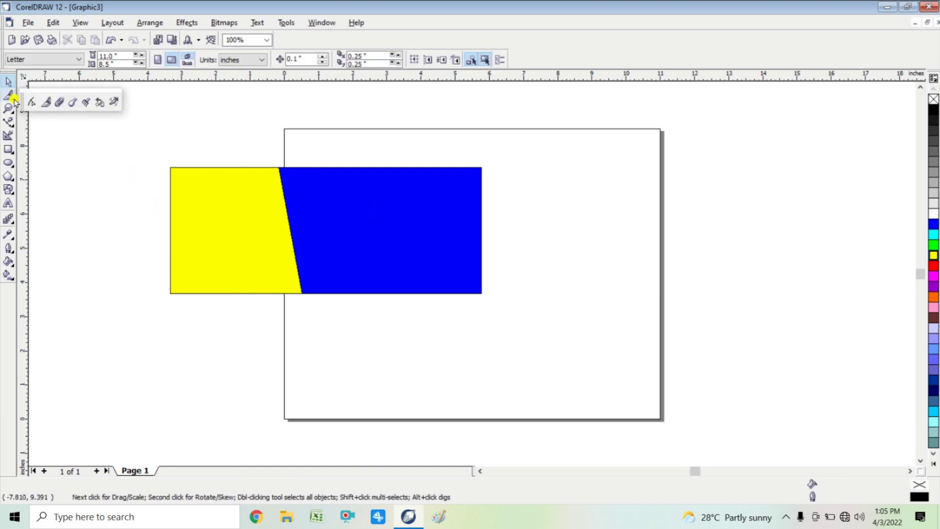
pyautogui.click(59, 103)
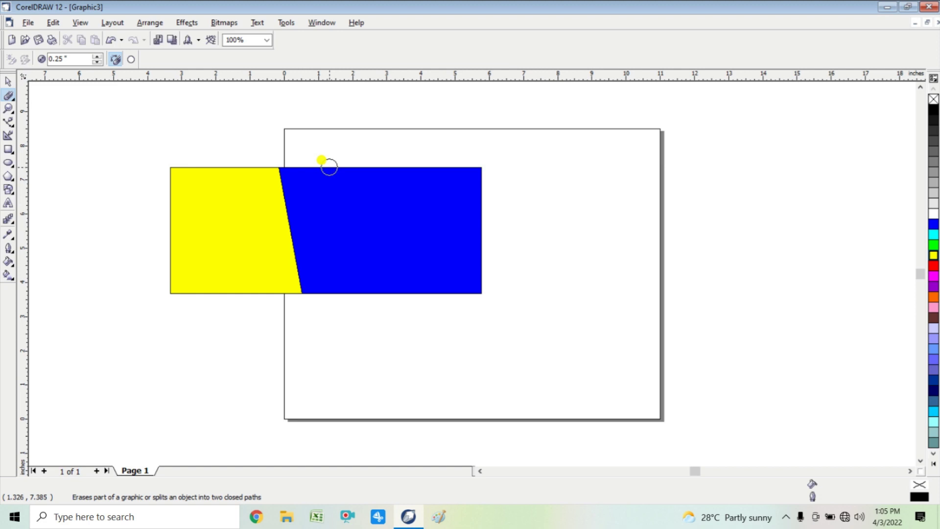
pyautogui.click(329, 167)
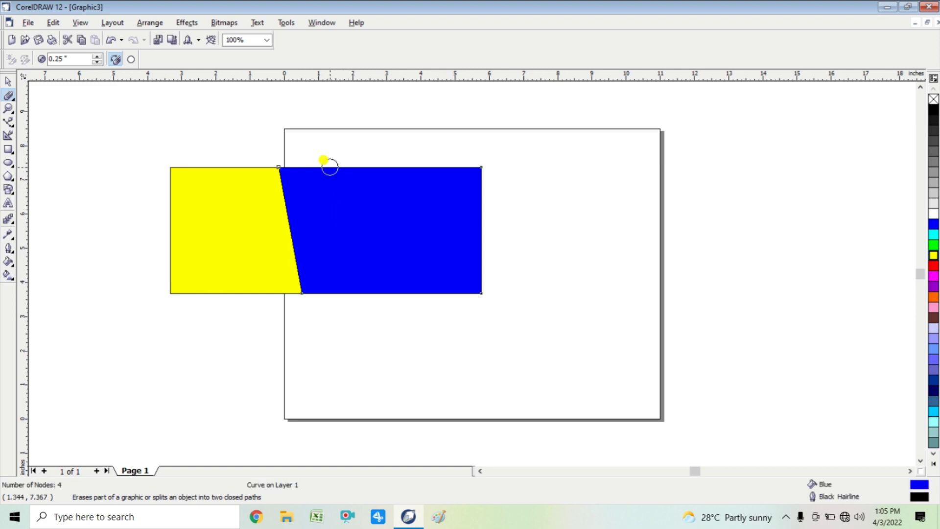
pyautogui.moveTo(330, 166); pyautogui.dragTo(336, 240)
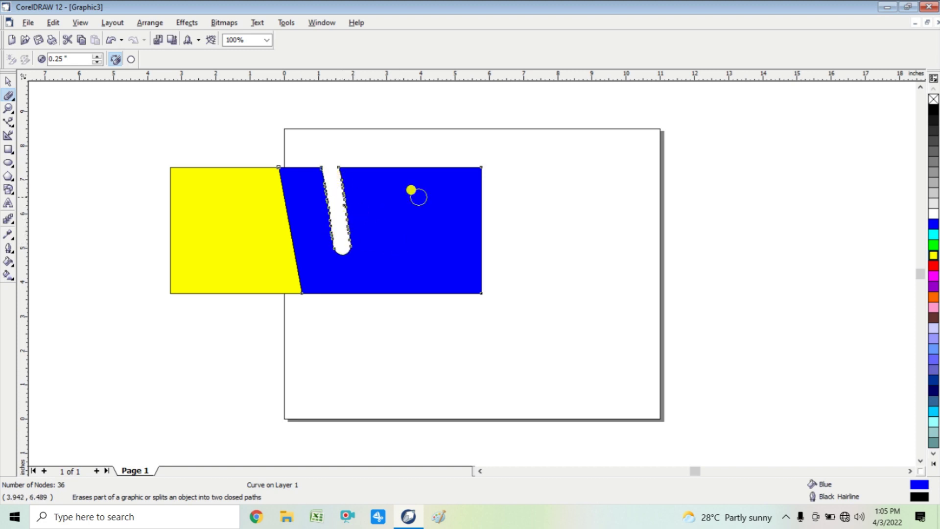
pyautogui.moveTo(404, 147)
pyautogui.mouseDown()
pyautogui.moveTo(410, 221)
pyautogui.moveTo(509, 229)
pyautogui.moveTo(503, 235)
pyautogui.mouseUp()
pyautogui.moveTo(441, 254); pyautogui.dragTo(466, 290)
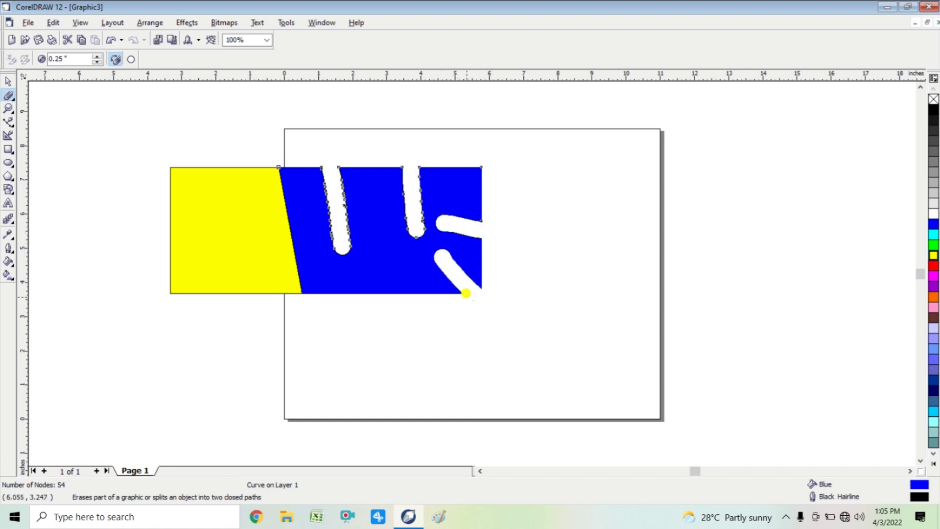
pyautogui.moveTo(374, 259); pyautogui.dragTo(374, 310)
pyautogui.moveTo(287, 238); pyautogui.dragTo(321, 247)
pyautogui.click(140, 215)
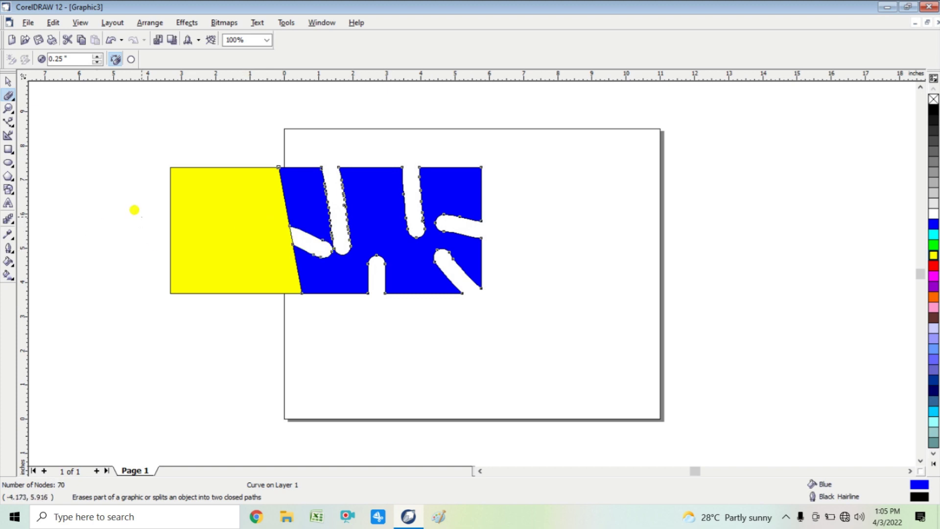
pyautogui.click(58, 125)
pyautogui.click(9, 82)
# Smudge two thin strokes upward from the blue piece's top edge with the Smudge Brush, using a 0.2-inch nib
pyautogui.click(13, 100)
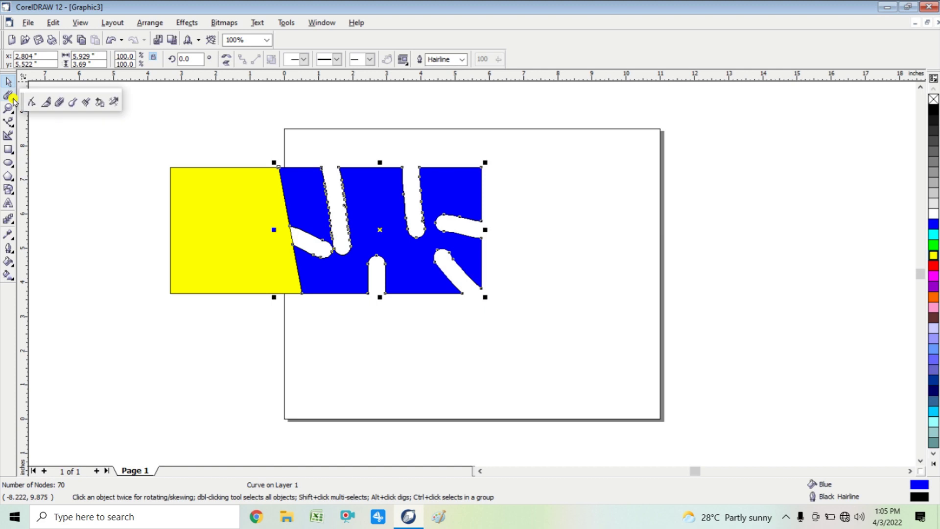
pyautogui.click(71, 103)
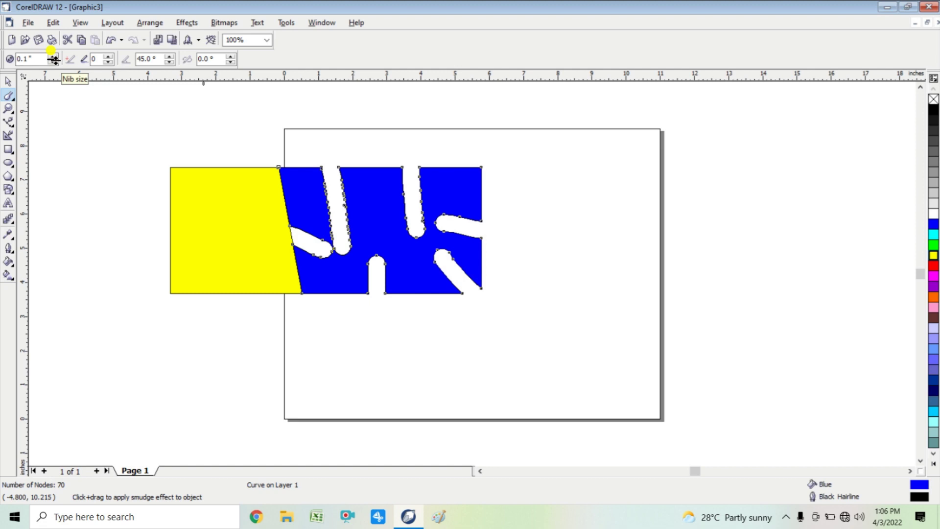
pyautogui.click(54, 58)
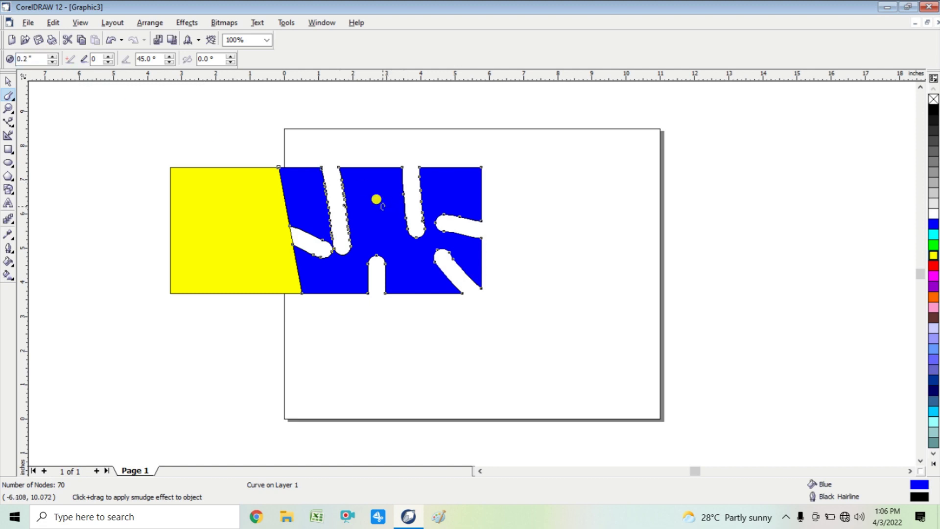
pyautogui.moveTo(375, 198); pyautogui.dragTo(375, 146)
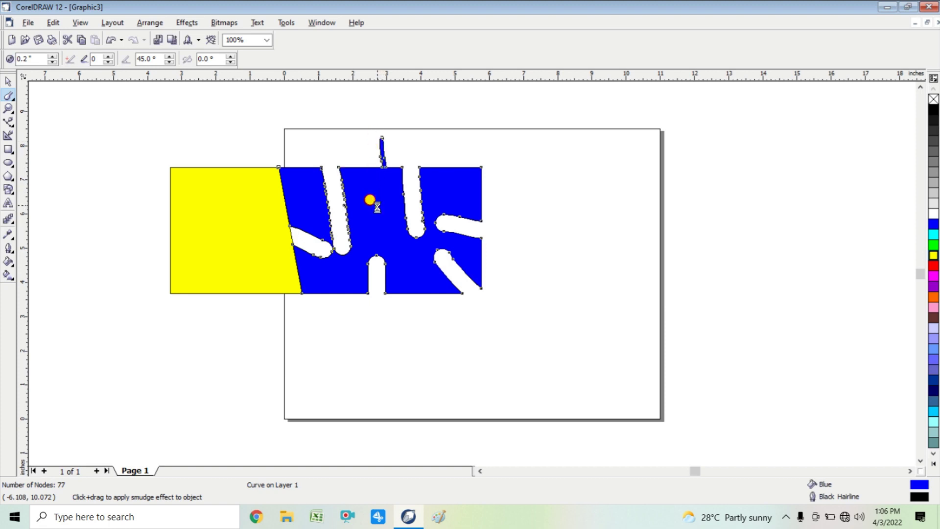
pyautogui.moveTo(370, 199); pyautogui.dragTo(348, 137)
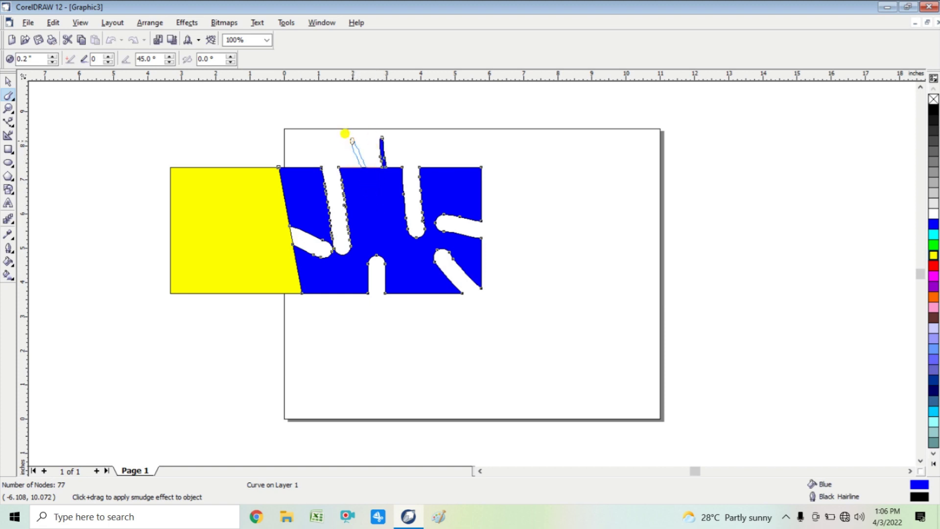
# Set the nib size to 0.44 inches and smudge seven strokes outward from the blue piece's bottom, right and top edges
pyautogui.click(53, 56)
pyautogui.click(53, 56)
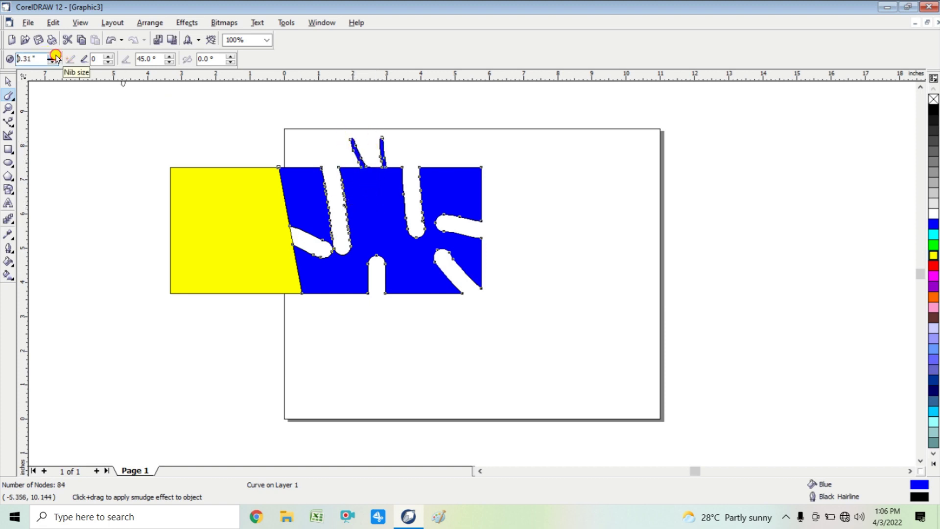
pyautogui.click(53, 57)
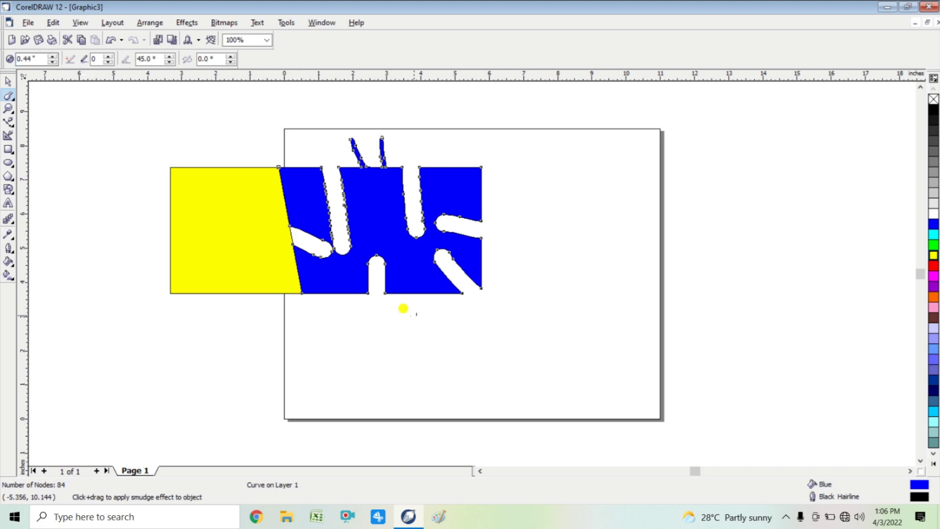
pyautogui.moveTo(415, 296); pyautogui.dragTo(422, 316)
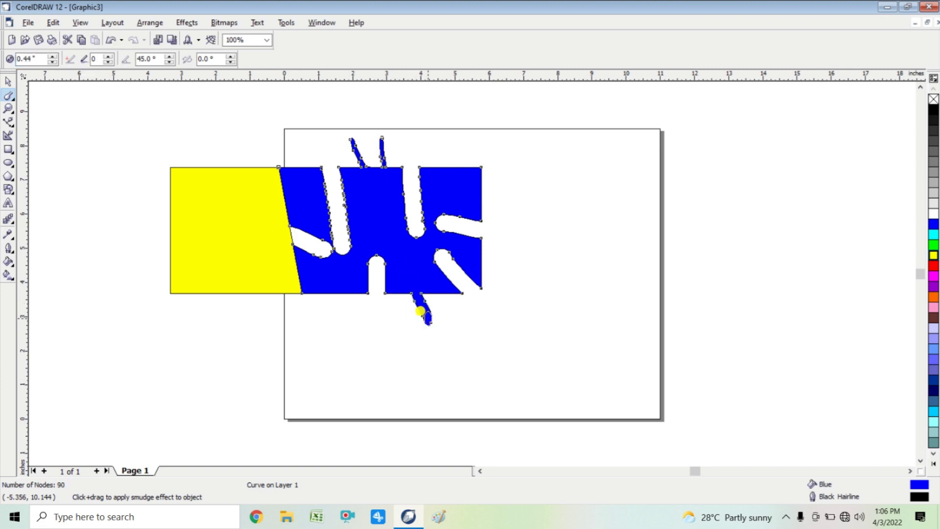
pyautogui.moveTo(468, 189)
pyautogui.mouseDown()
pyautogui.moveTo(529, 161)
pyautogui.moveTo(536, 167)
pyautogui.mouseUp()
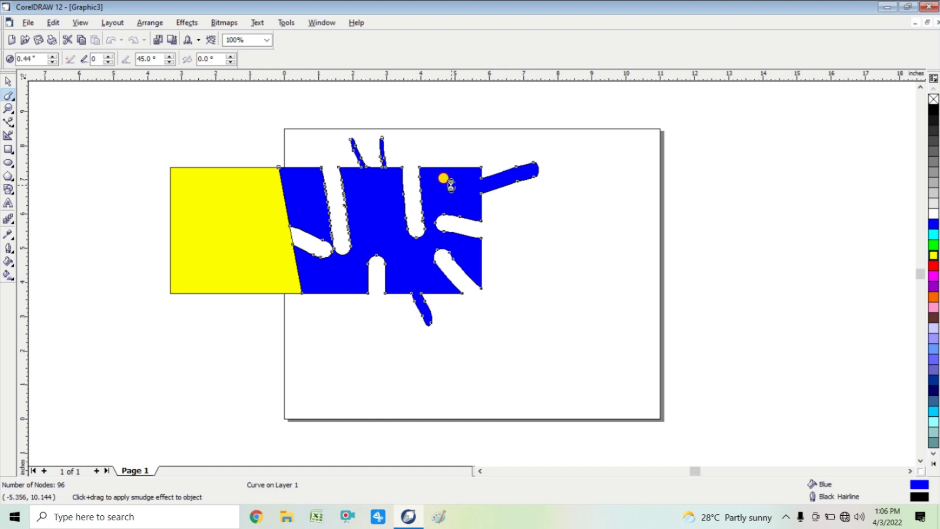
pyautogui.moveTo(451, 185); pyautogui.dragTo(484, 132)
pyautogui.moveTo(468, 216); pyautogui.dragTo(539, 241)
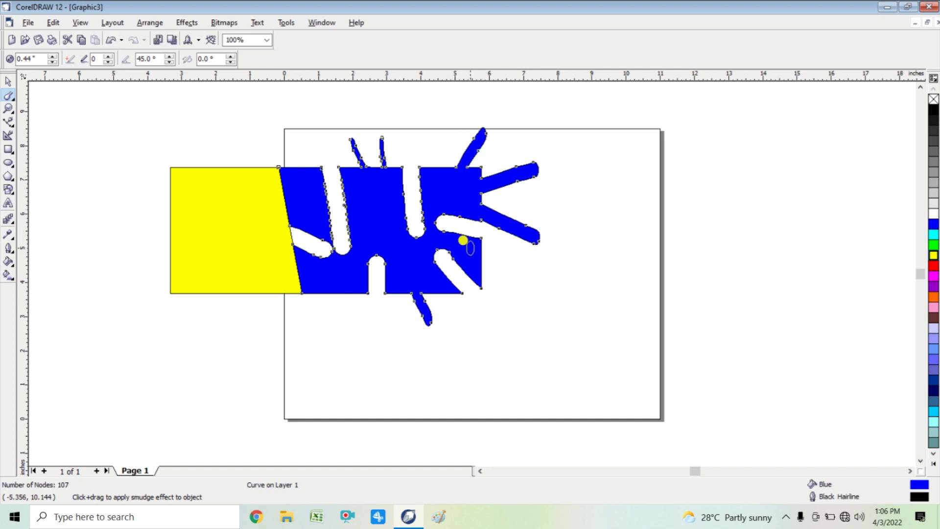
pyautogui.moveTo(469, 247); pyautogui.dragTo(529, 294)
pyautogui.moveTo(336, 269); pyautogui.dragTo(300, 339)
pyautogui.moveTo(370, 184); pyautogui.dragTo(293, 141)
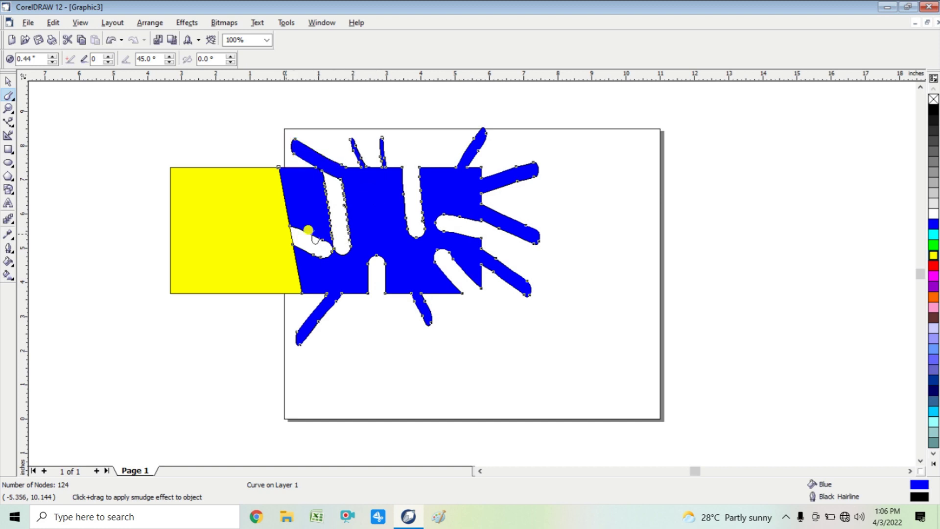
# Remove the smudged blue piece and the yellow piece, leaving the drawing empty
pyautogui.click(8, 81)
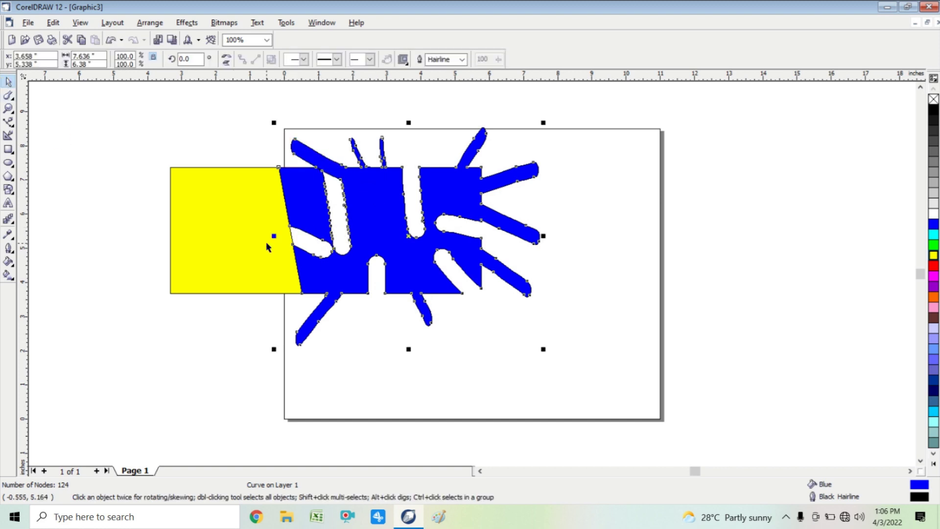
pyautogui.hotkey('ctrl', 'z')
pyautogui.hotkey('ctrl', 'z')
pyautogui.hotkey('ctrl', 'z')
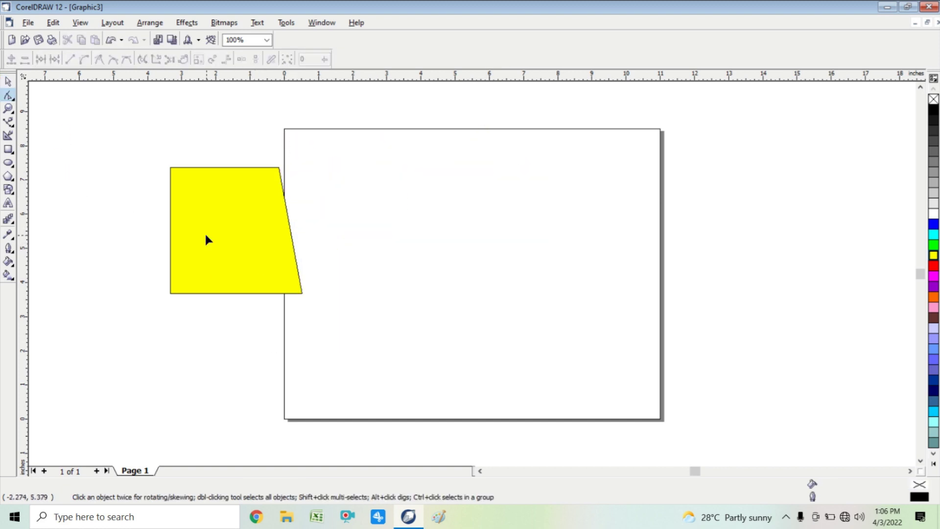
pyautogui.click(8, 81)
pyautogui.click(226, 234)
pyautogui.press('Delete')
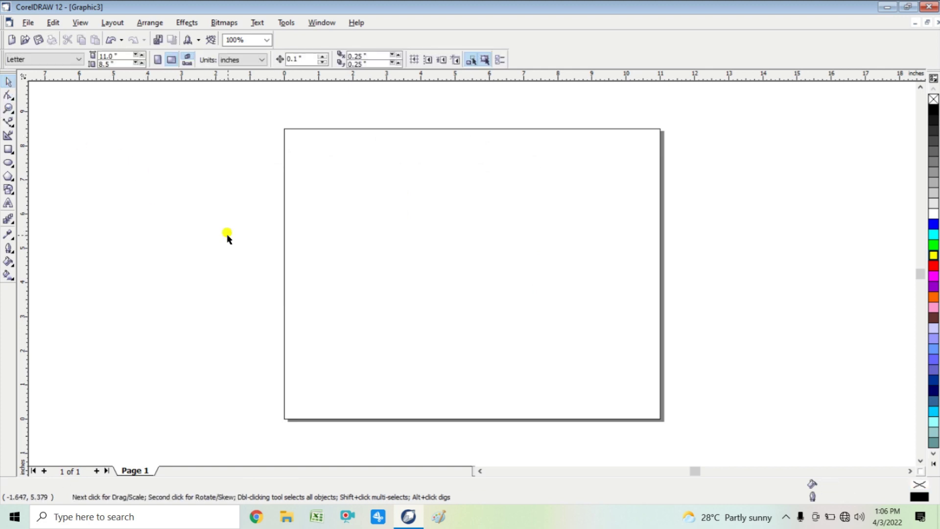
# Draw an ellipse about 5.03 by 5.25 inches in the middle of the page and fill it with green
pyautogui.click(9, 164)
pyautogui.moveTo(385, 172); pyautogui.dragTo(565, 359)
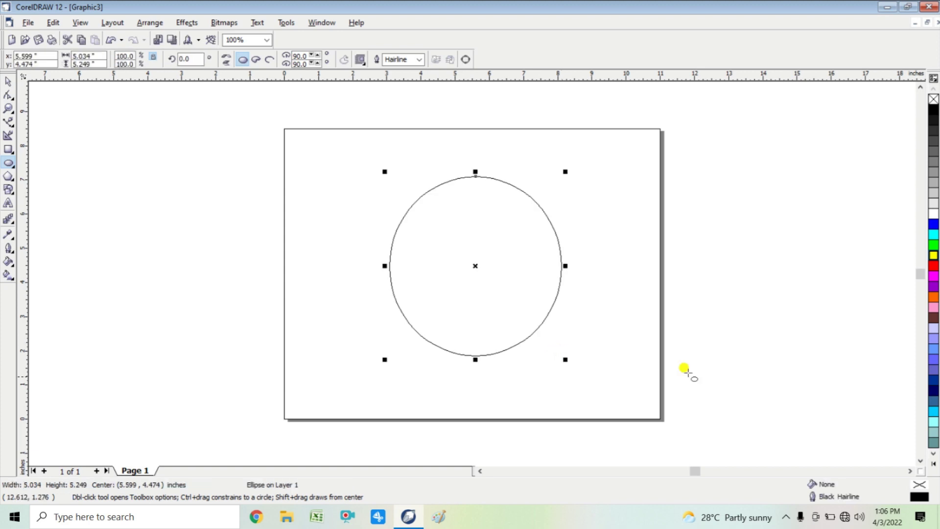
pyautogui.click(933, 248)
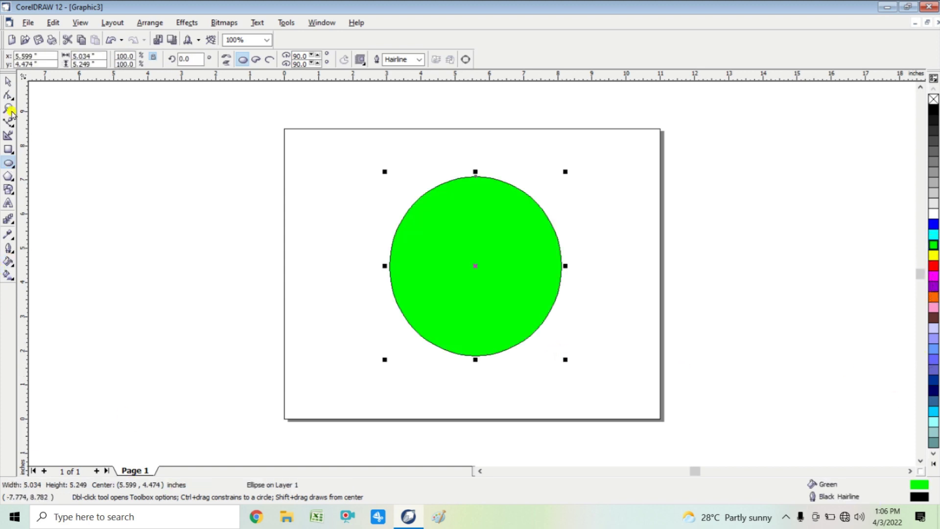
# Convert the green ellipse to a curve and smudge fourteen arms outward all around it with the 0.44-inch Smudge Brush
pyautogui.click(11, 96)
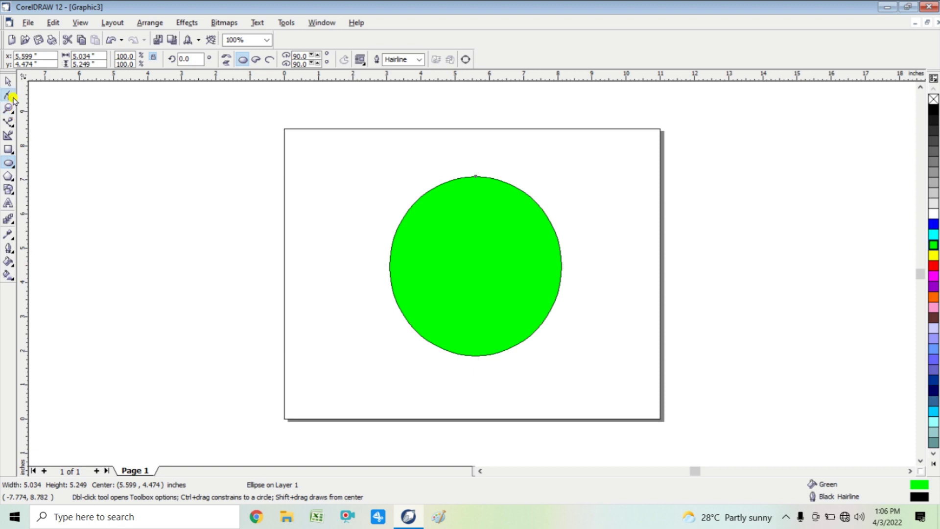
pyautogui.click(13, 100)
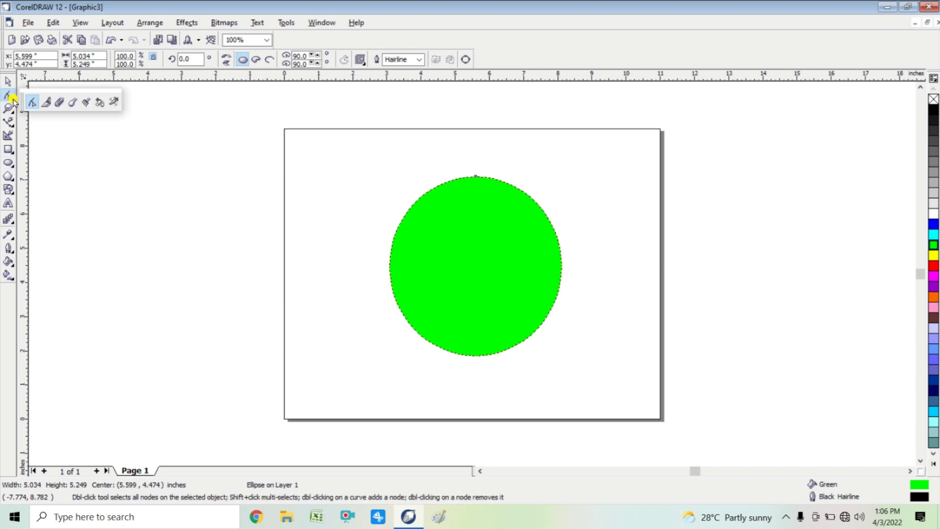
pyautogui.click(74, 103)
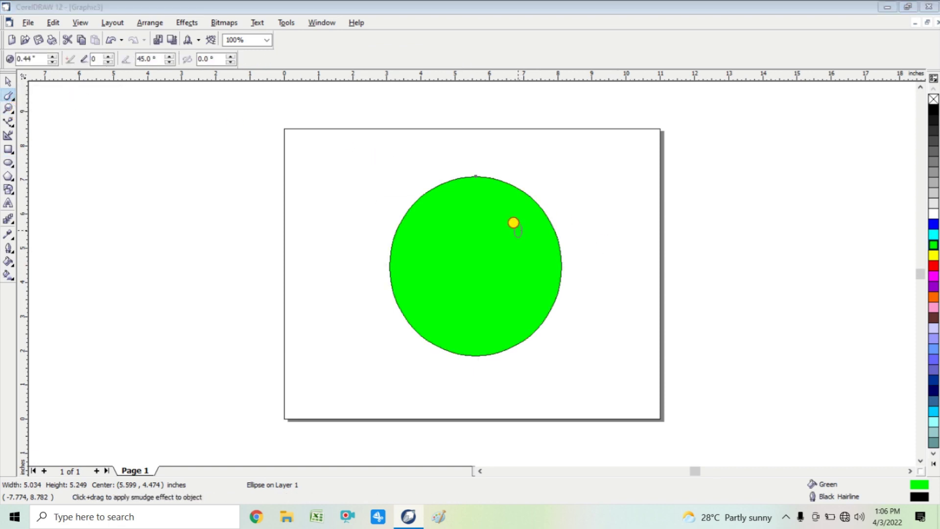
pyautogui.click(513, 223)
pyautogui.click(498, 283)
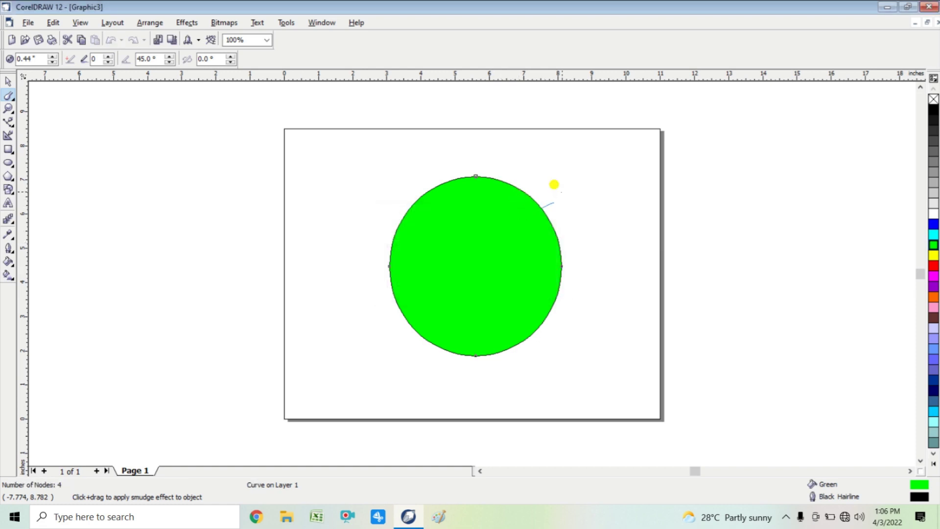
pyautogui.moveTo(553, 184); pyautogui.dragTo(563, 189)
pyautogui.moveTo(473, 185); pyautogui.dragTo(434, 148)
pyautogui.moveTo(416, 205); pyautogui.dragTo(362, 185)
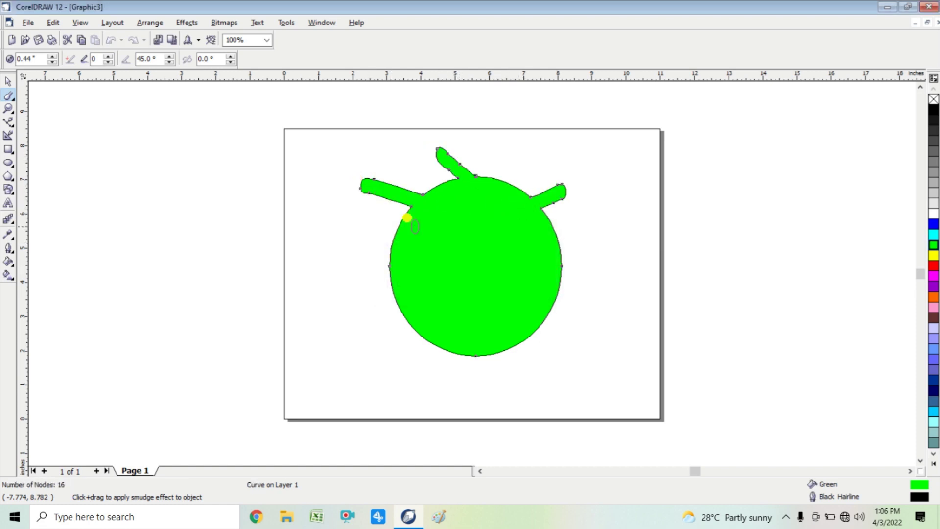
pyautogui.moveTo(396, 241); pyautogui.dragTo(325, 240)
pyautogui.moveTo(393, 282); pyautogui.dragTo(317, 314)
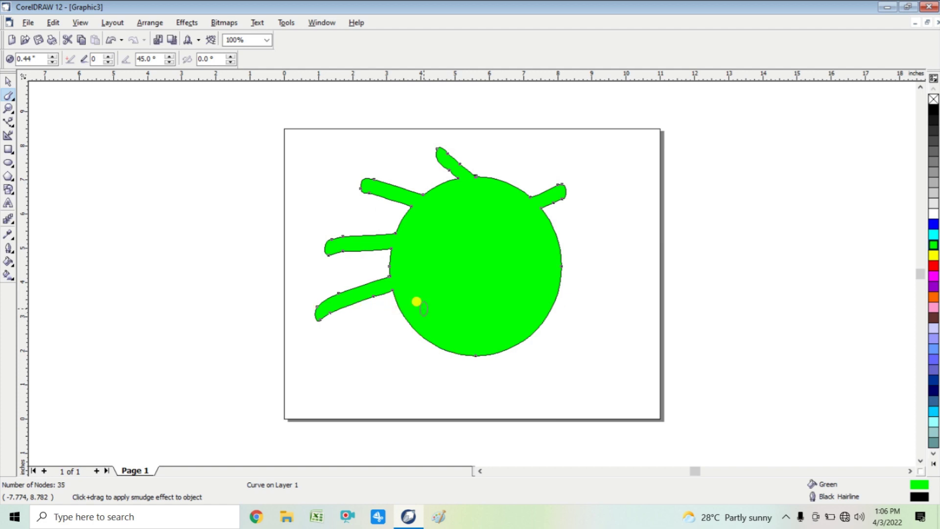
pyautogui.moveTo(415, 306)
pyautogui.mouseDown()
pyautogui.moveTo(346, 373)
pyautogui.moveTo(351, 383)
pyautogui.mouseUp()
pyautogui.moveTo(446, 344); pyautogui.dragTo(460, 392)
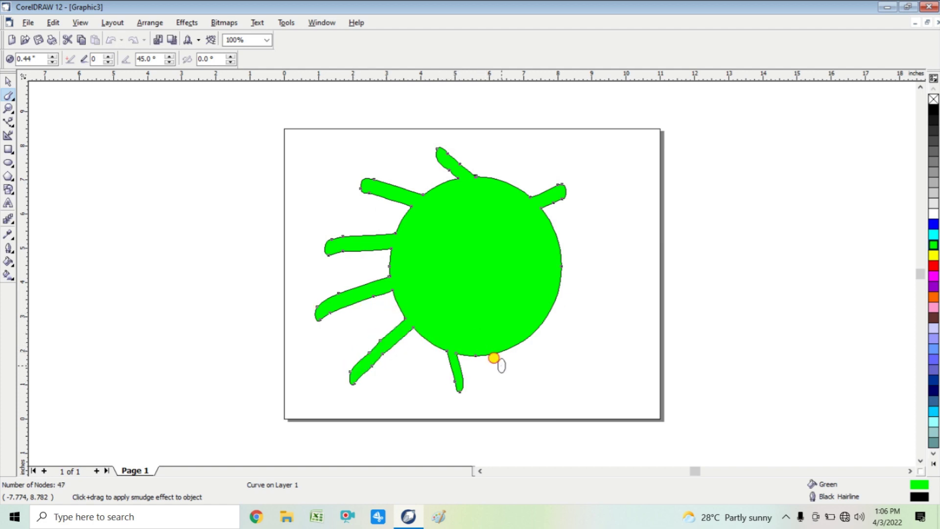
pyautogui.moveTo(494, 357); pyautogui.dragTo(514, 389)
pyautogui.moveTo(525, 337); pyautogui.dragTo(591, 369)
pyautogui.moveTo(556, 300); pyautogui.dragTo(585, 302)
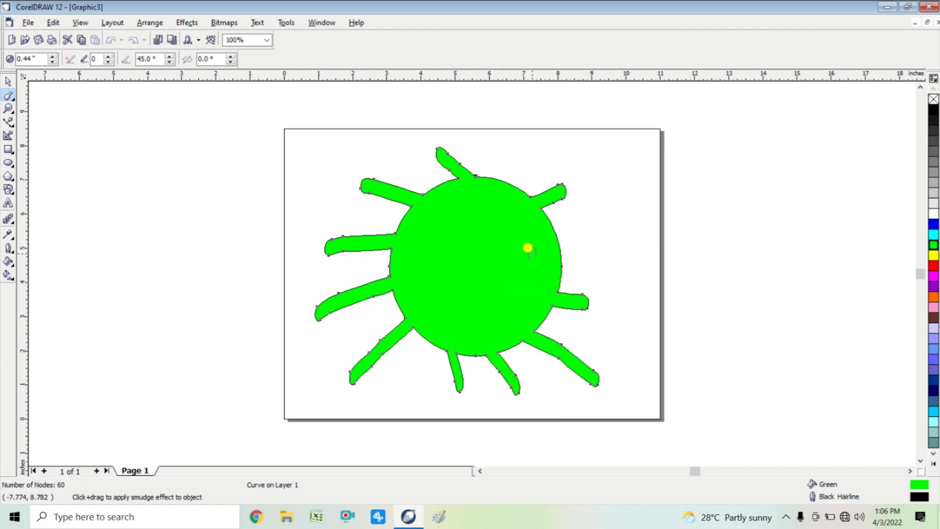
pyautogui.moveTo(527, 248); pyautogui.dragTo(593, 250)
pyautogui.moveTo(531, 219); pyautogui.dragTo(585, 213)
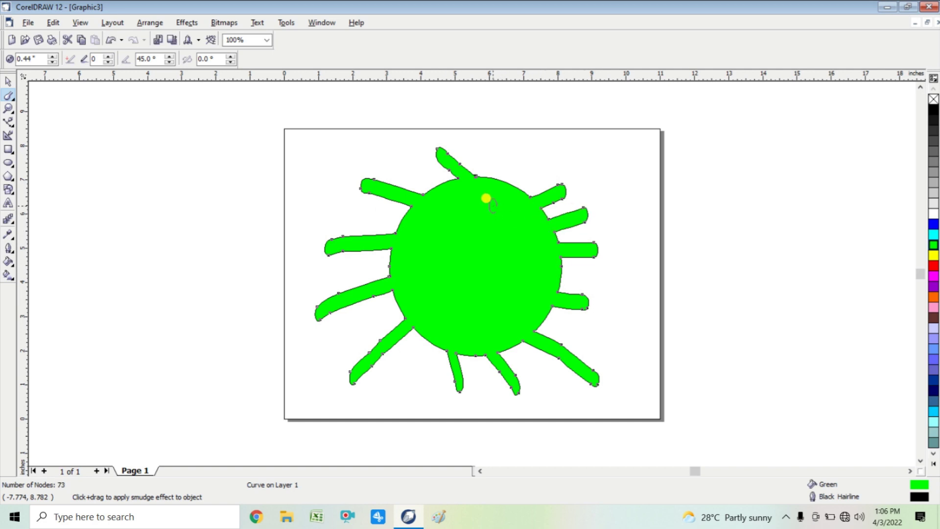
pyautogui.moveTo(486, 198); pyautogui.dragTo(520, 153)
pyautogui.moveTo(456, 192); pyautogui.dragTo(411, 168)
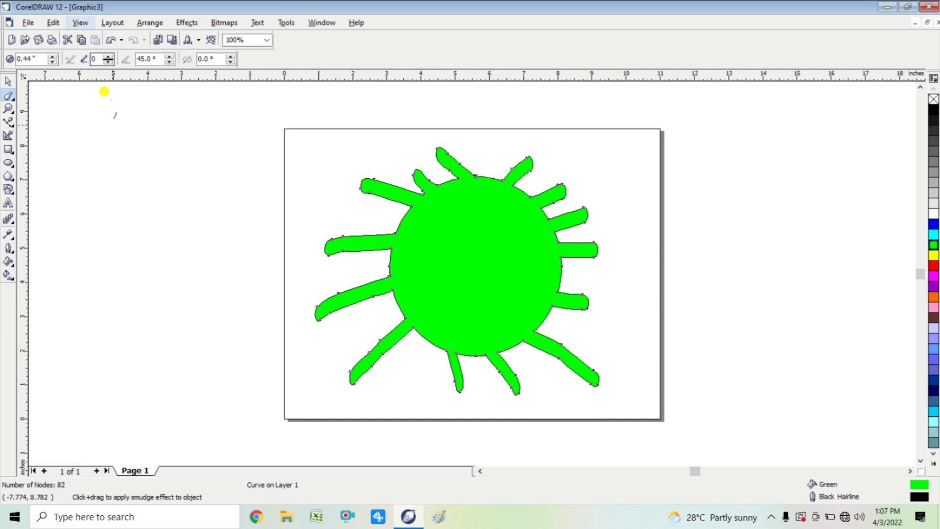
# Draw an unfilled rectangle about 4.78 by 3.85 inches beside the page, to the left of the green shape
pyautogui.click(12, 99)
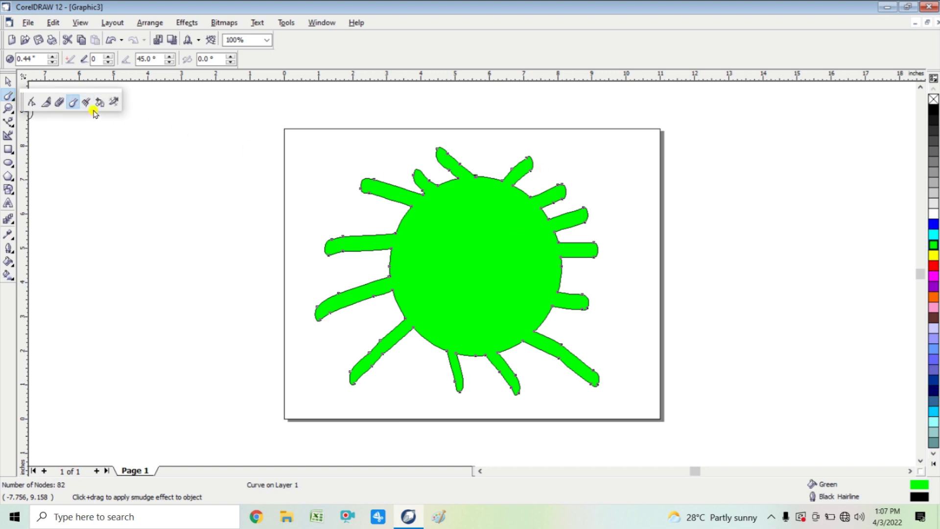
pyautogui.click(10, 101)
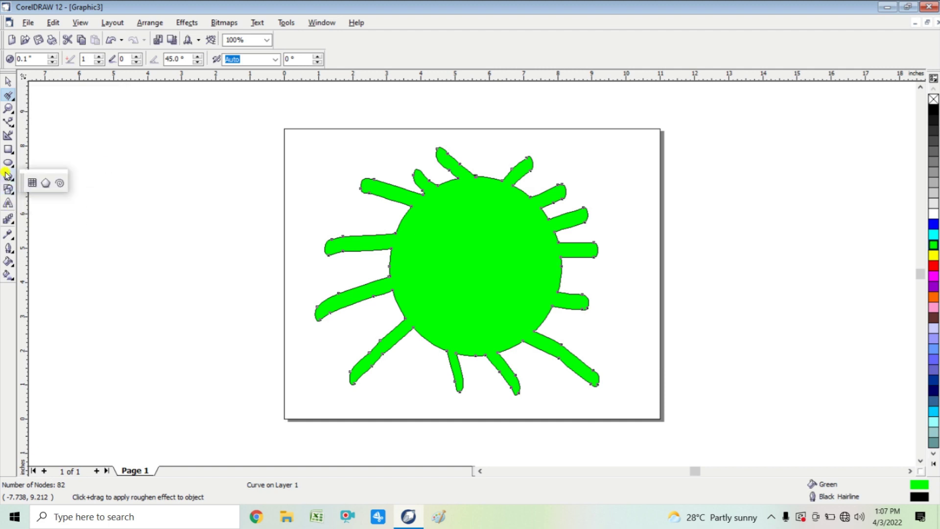
pyautogui.click(8, 149)
pyautogui.moveTo(103, 224); pyautogui.dragTo(267, 355)
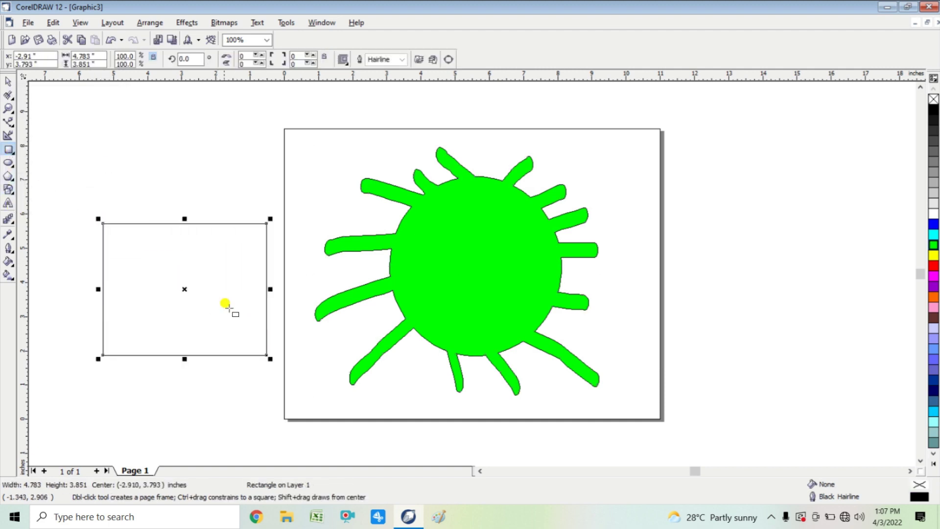
# Convert the rectangle to a curve and roughen parts of its top edge and its bottom-right corner with the Roughen Brush, using 0.1 and 0.51-inch nibs
pyautogui.click(12, 100)
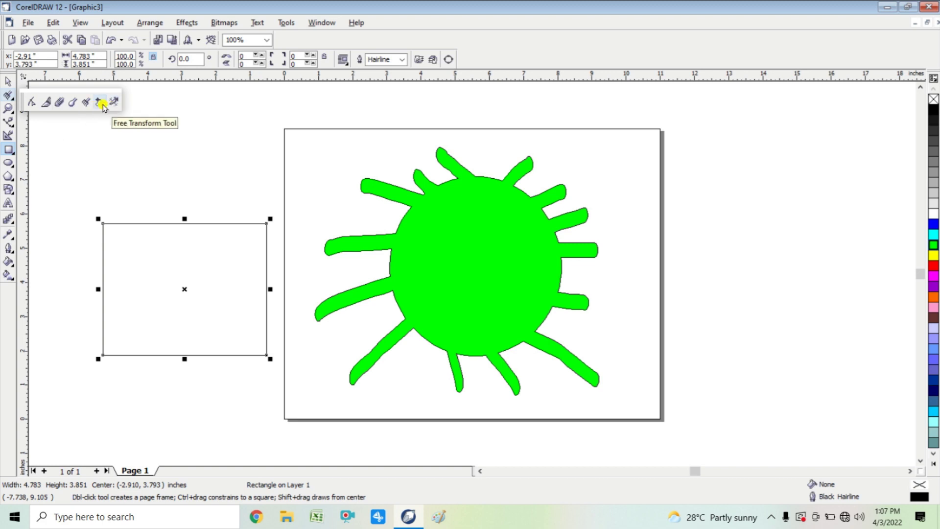
pyautogui.click(86, 101)
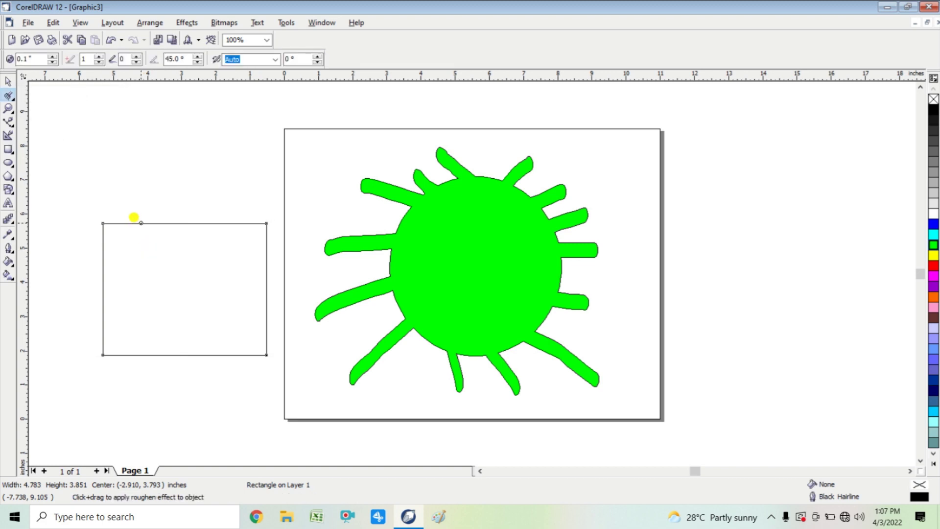
pyautogui.click(140, 223)
pyautogui.click(484, 289)
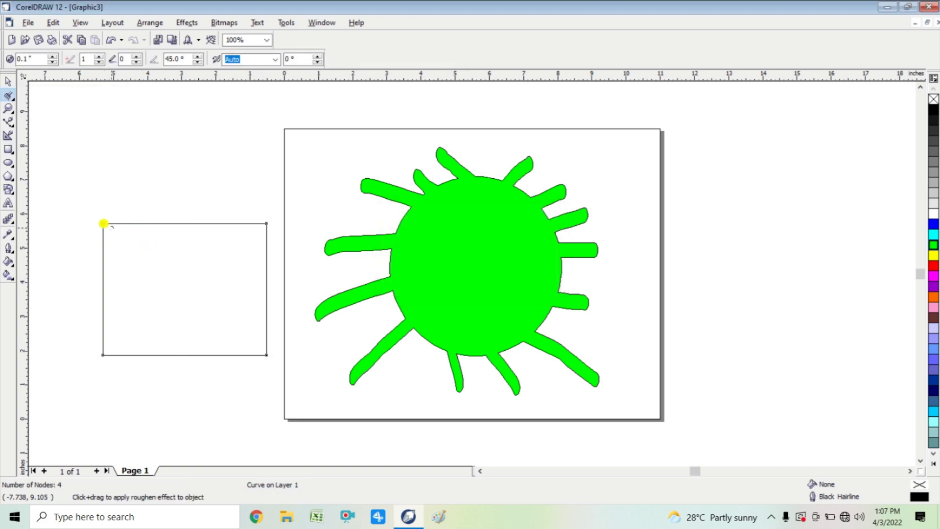
pyautogui.moveTo(132, 225); pyautogui.dragTo(236, 221)
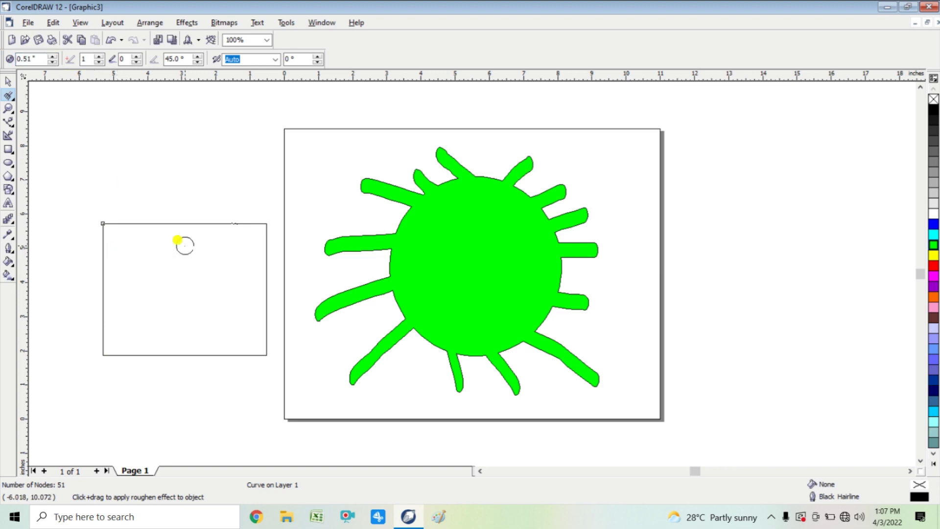
pyautogui.moveTo(174, 224); pyautogui.dragTo(209, 223)
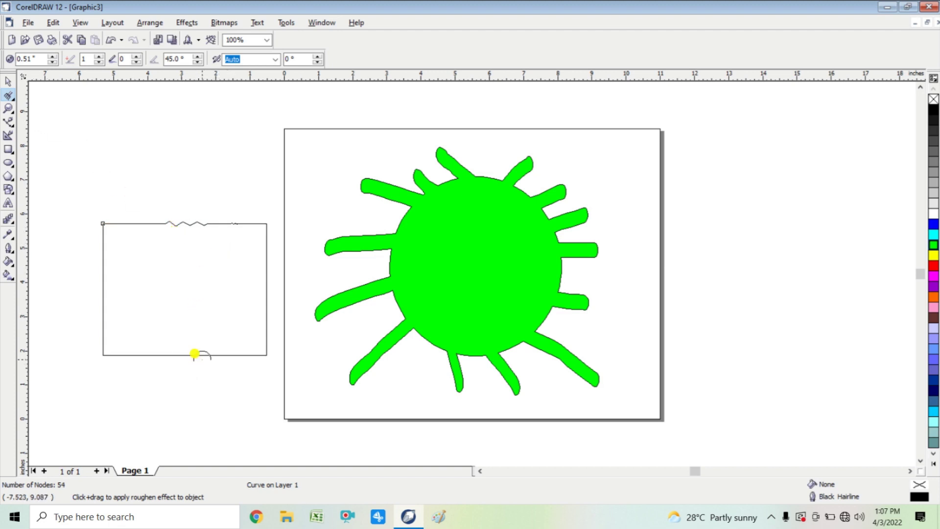
pyautogui.moveTo(234, 351)
pyautogui.mouseDown()
pyautogui.moveTo(267, 357)
pyautogui.moveTo(259, 335)
pyautogui.mouseUp()
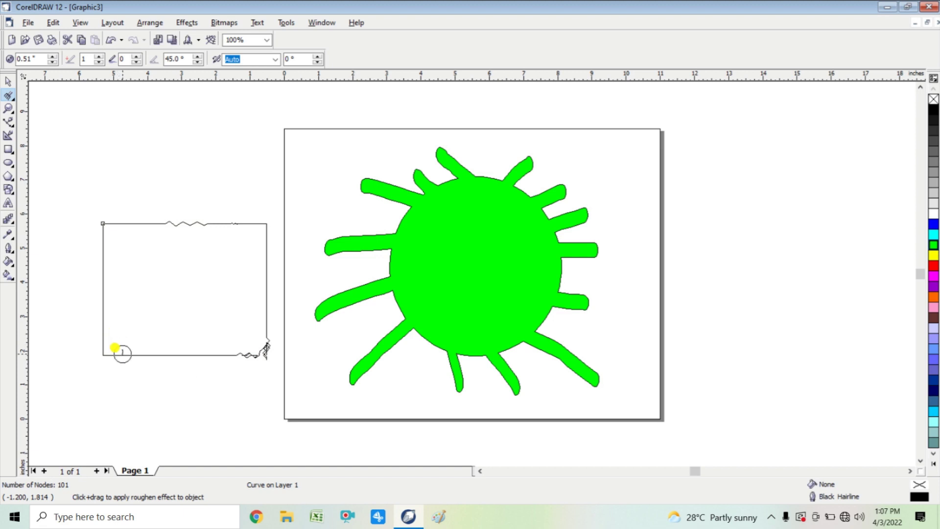
# Roughen the left part of the rectangle's bottom edge and the middle of its left and right edges with the 0.51-inch Roughen Brush
pyautogui.moveTo(122, 351); pyautogui.dragTo(162, 357)
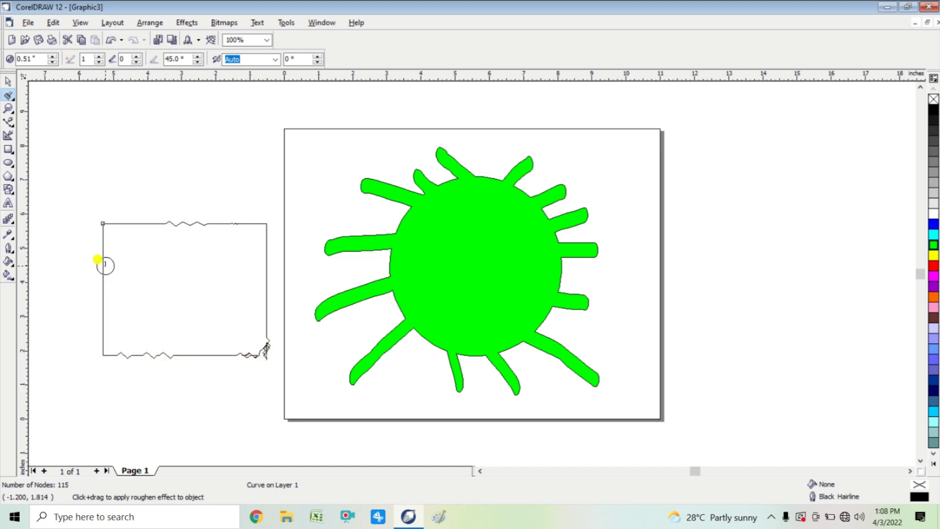
pyautogui.moveTo(97, 259); pyautogui.dragTo(99, 306)
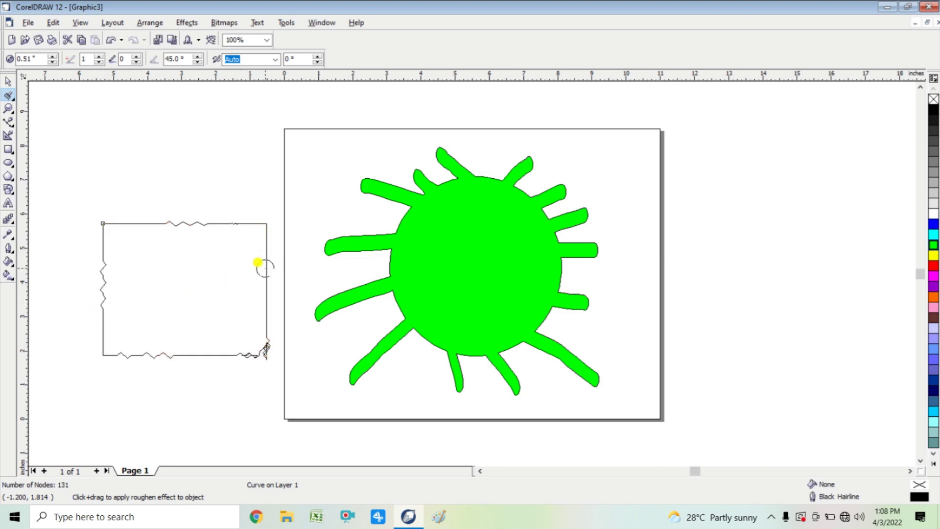
pyautogui.moveTo(259, 266); pyautogui.dragTo(257, 304)
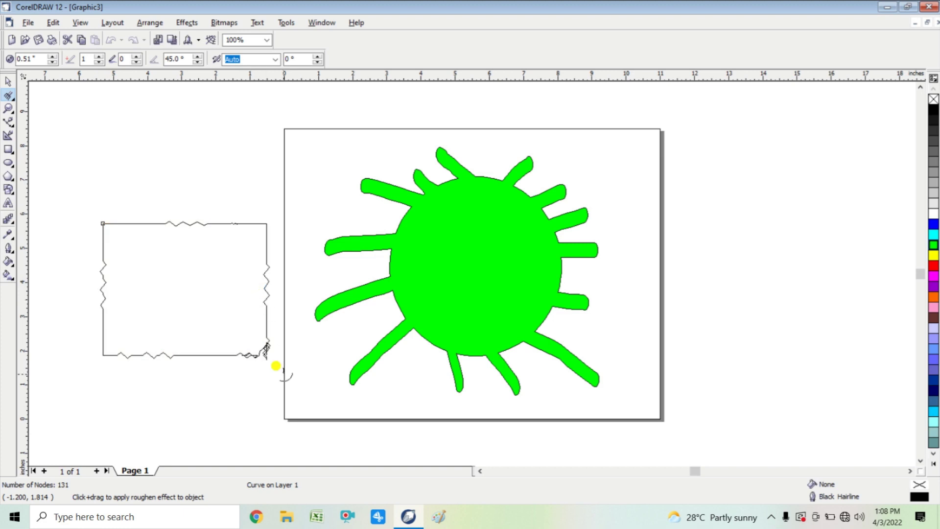
# Rotate the roughened rectangle counterclockwise by about 41 degrees with the Free Transform tool
pyautogui.click(13, 100)
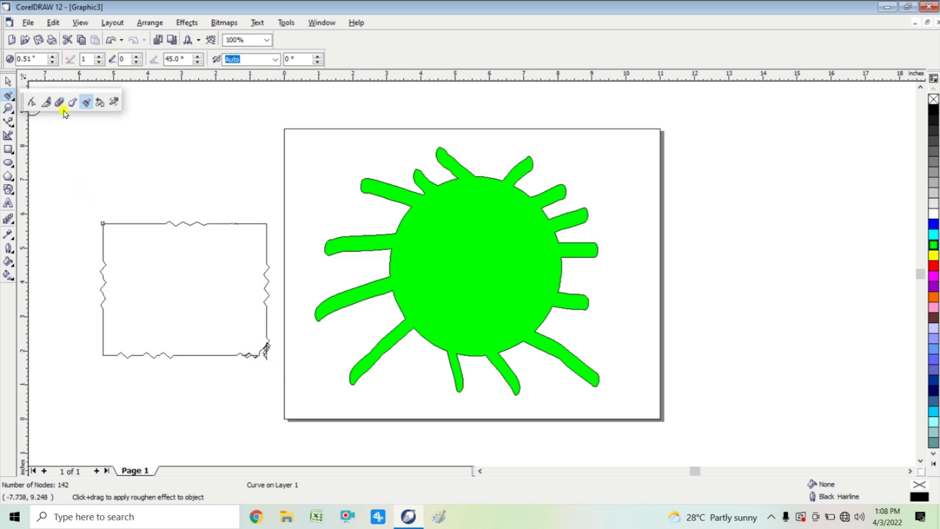
pyautogui.click(100, 103)
pyautogui.moveTo(266, 352); pyautogui.dragTo(328, 209)
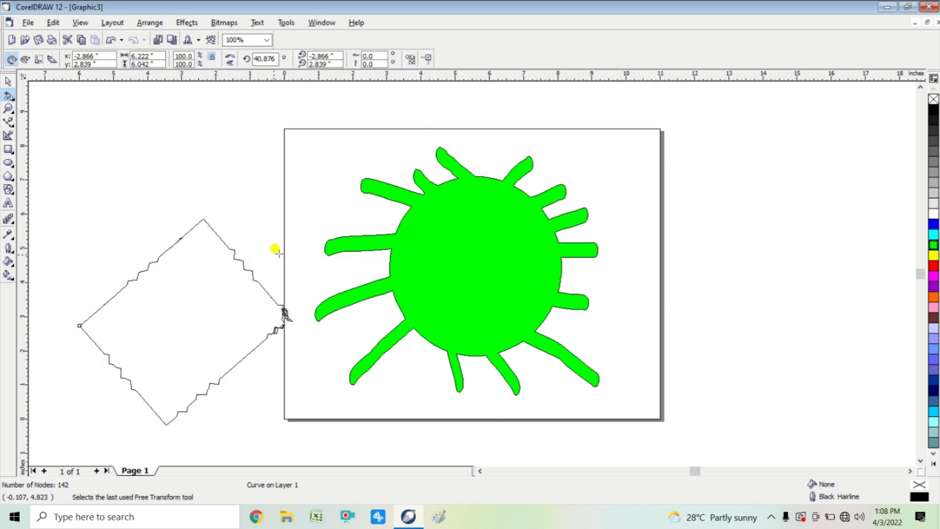
# Set the roughened rectangle's rotation angle to 45 degrees and move it up by about 3.3 inches
pyautogui.click(9, 82)
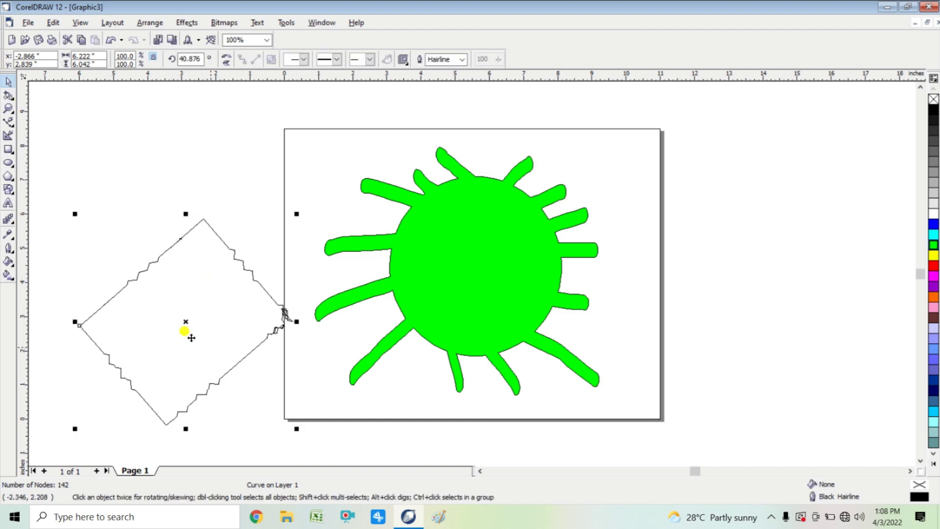
pyautogui.click(201, 59)
pyautogui.press('Return')
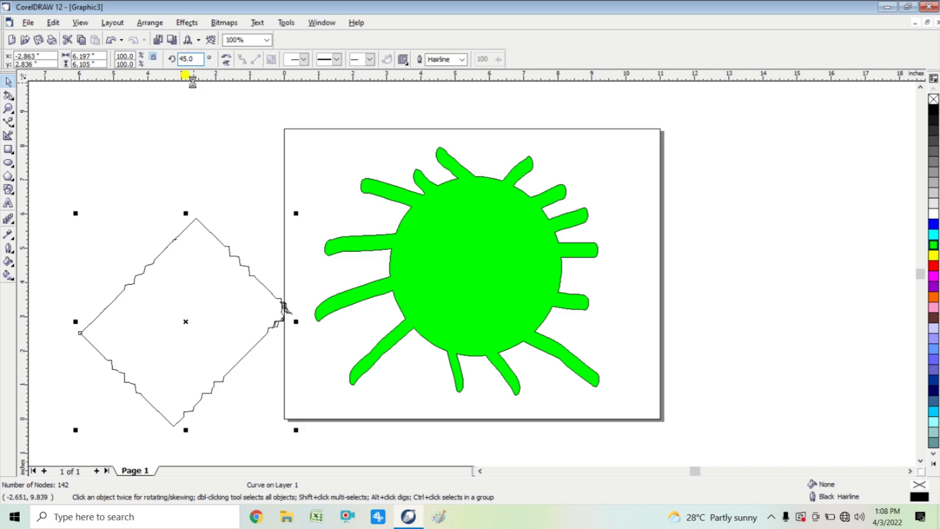
pyautogui.moveTo(225, 314); pyautogui.dragTo(199, 218)
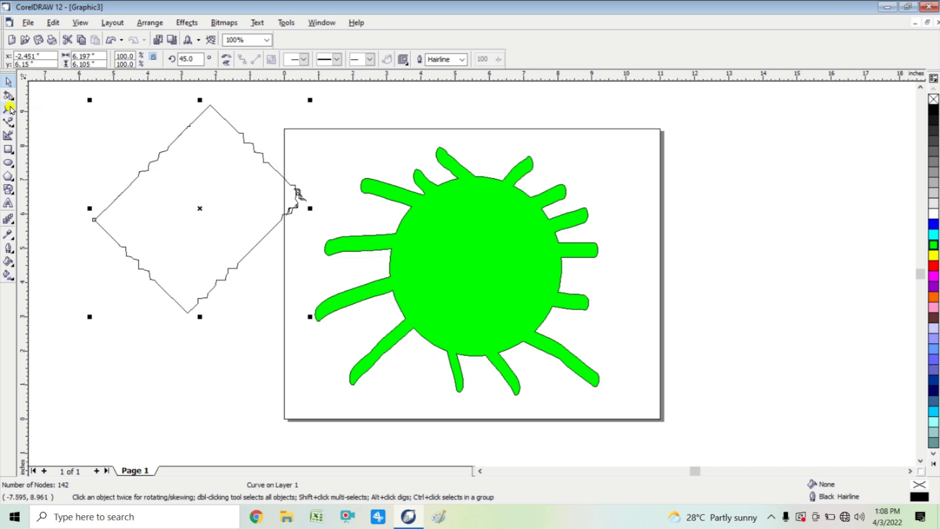
# Delete the rotated rectangle and the green shape with the Virtual Segment Delete tool
pyautogui.click(10, 96)
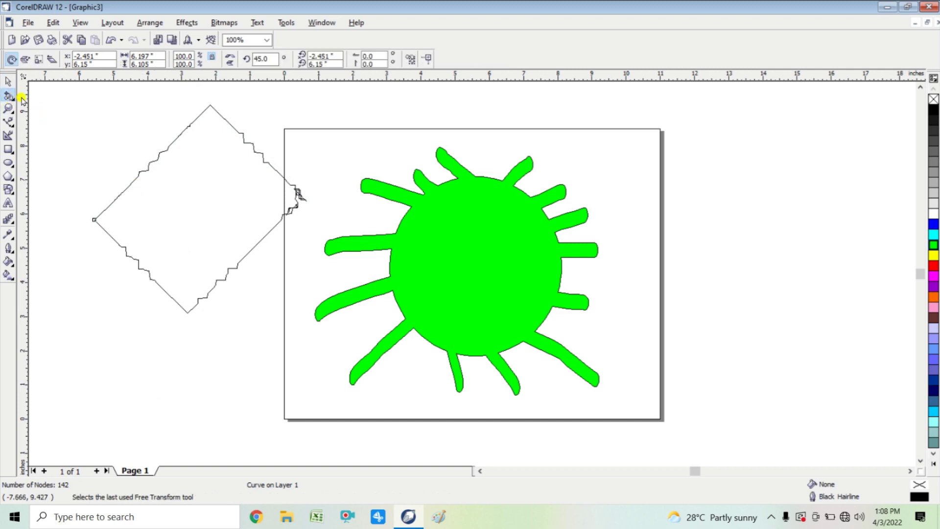
pyautogui.click(15, 100)
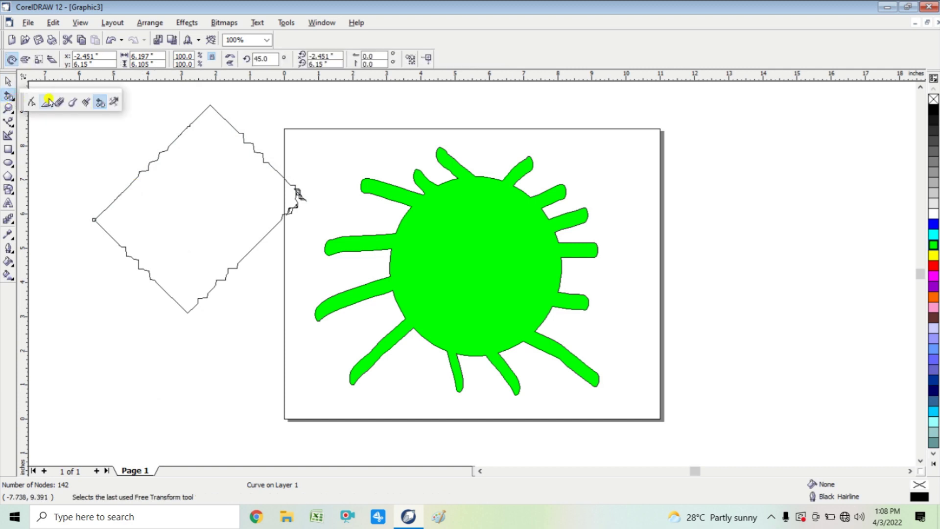
pyautogui.click(113, 103)
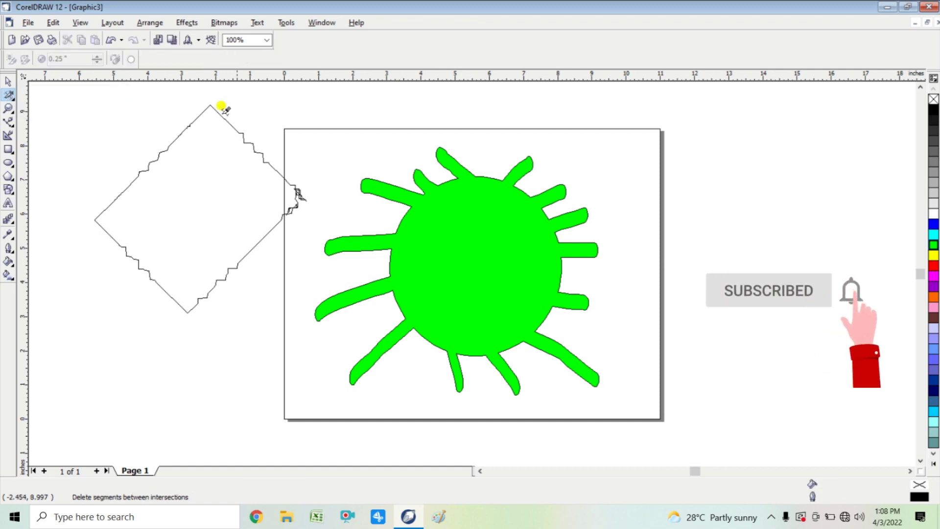
pyautogui.moveTo(290, 136); pyautogui.dragTo(219, 193)
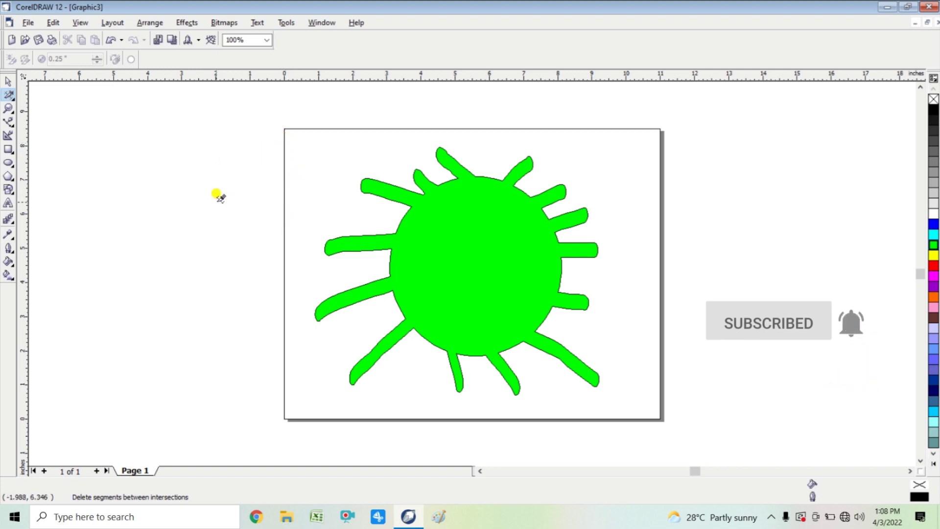
pyautogui.moveTo(329, 203); pyautogui.dragTo(521, 311)
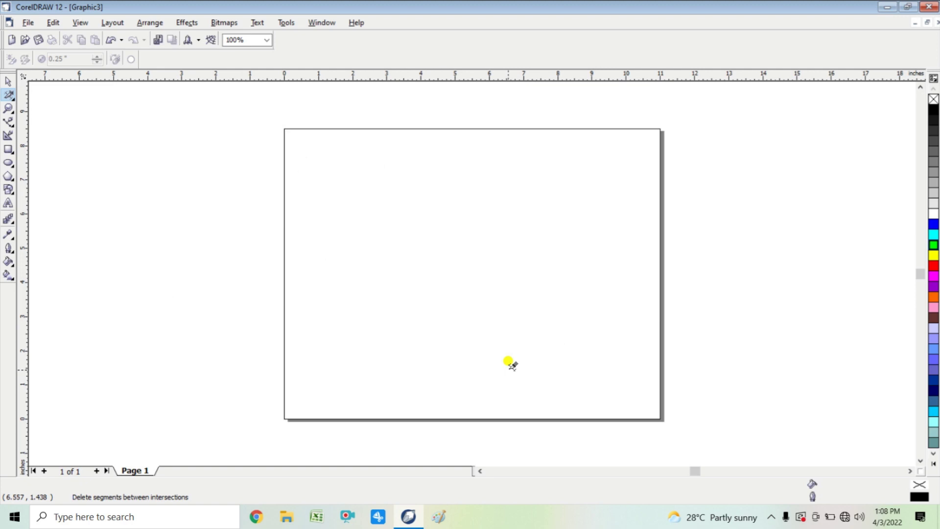
# Draw an unfilled rectangle about 2.69 by 2.28 inches in the lower-left part of the page
pyautogui.click(8, 108)
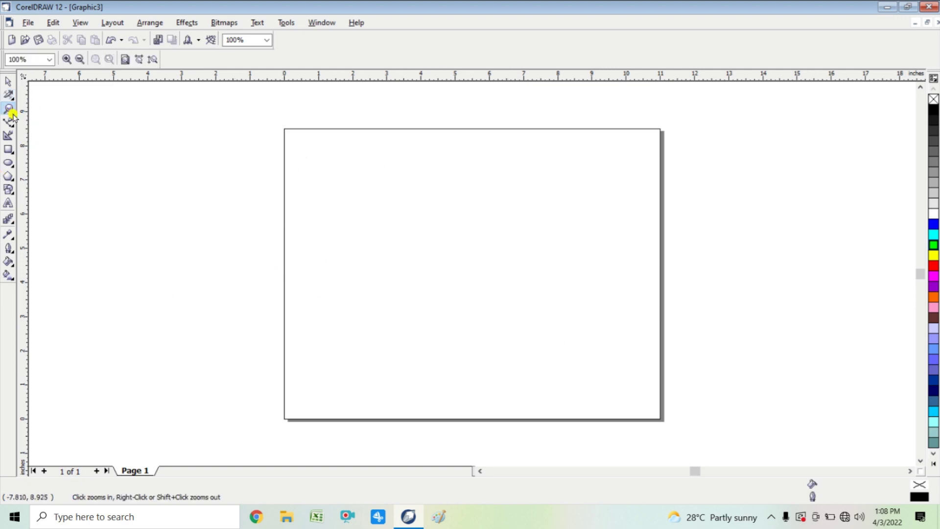
pyautogui.click(13, 114)
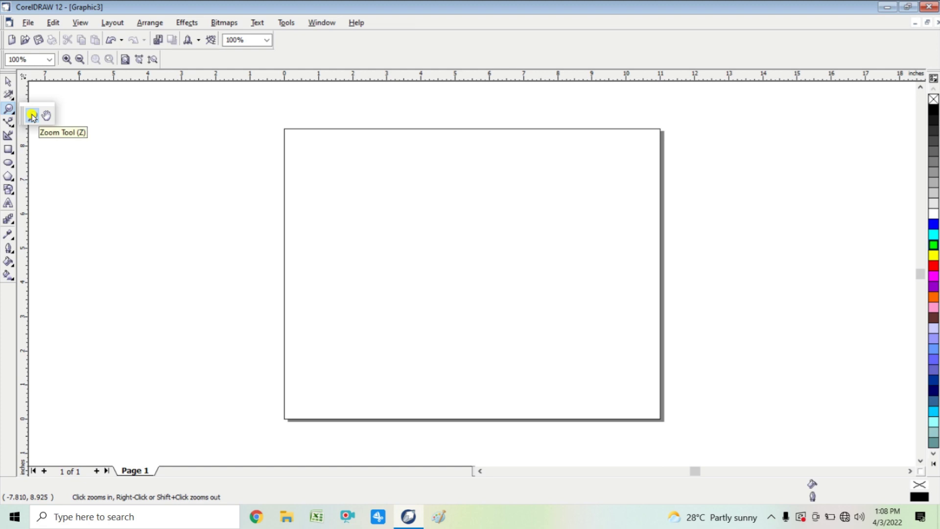
pyautogui.click(8, 149)
pyautogui.moveTo(371, 249); pyautogui.dragTo(463, 327)
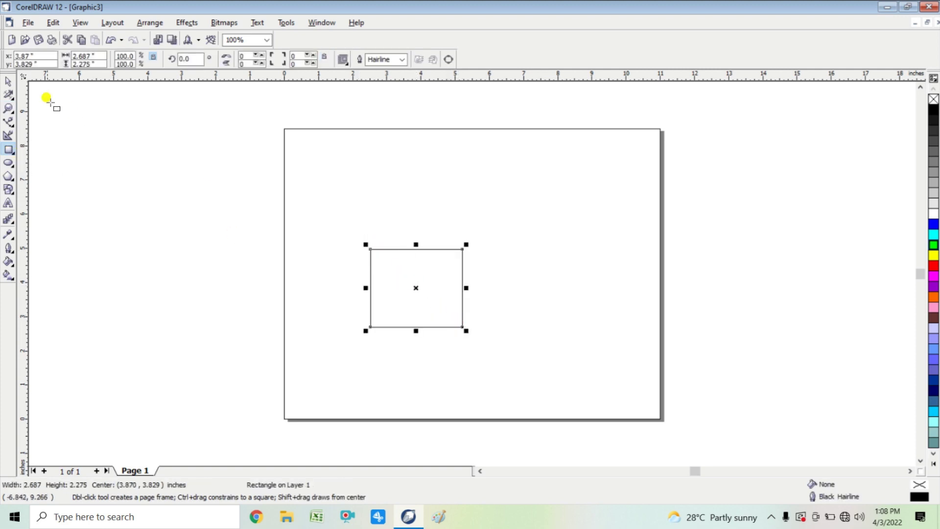
# Zoom in on the rectangle to 400% and back out to 100%, first stepwise and again with the preset zoom levels
pyautogui.click(9, 108)
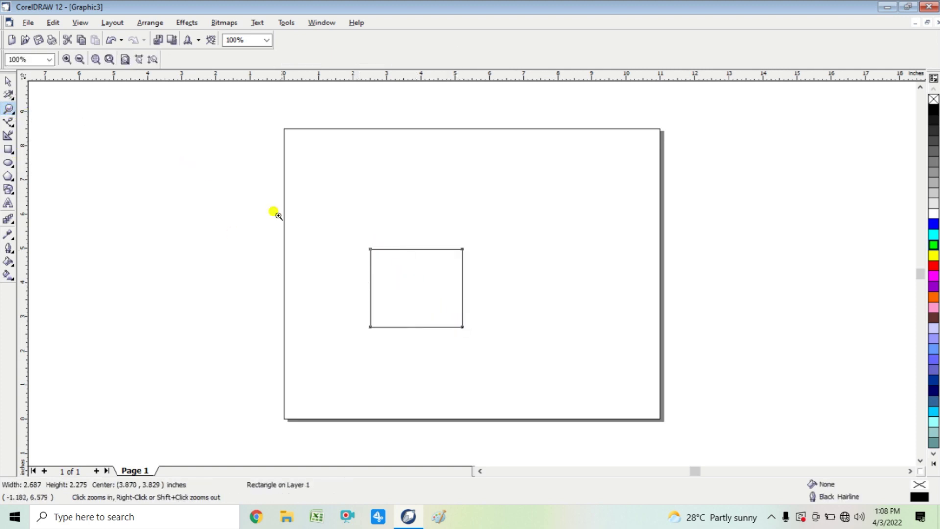
pyautogui.click(422, 290)
pyautogui.click(446, 234)
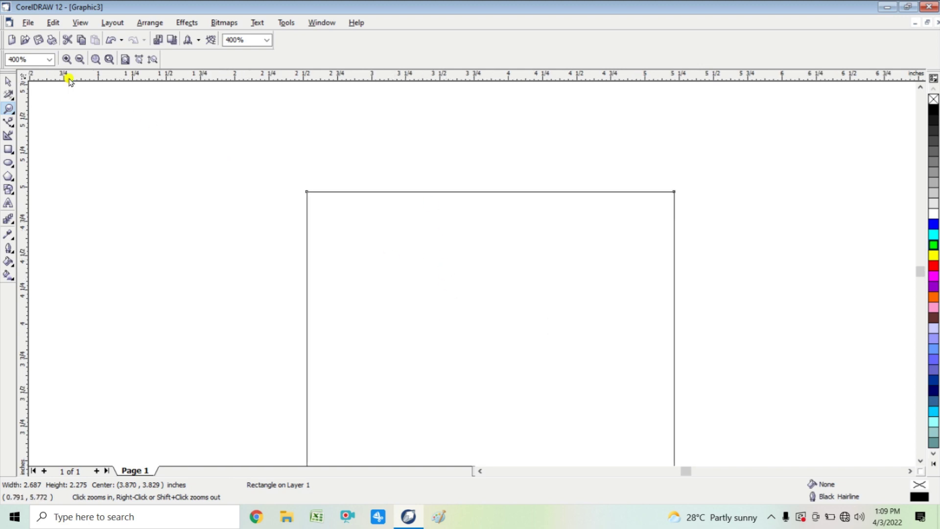
pyautogui.click(80, 59)
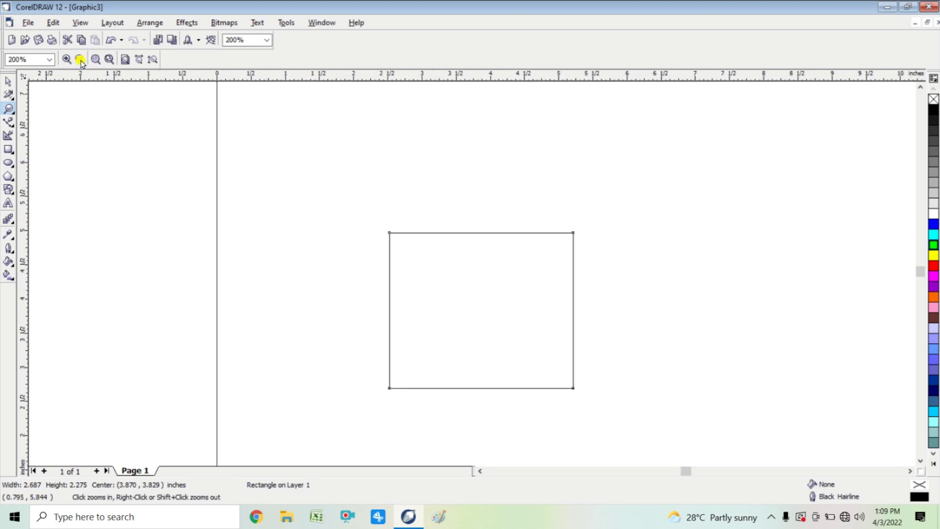
pyautogui.click(79, 60)
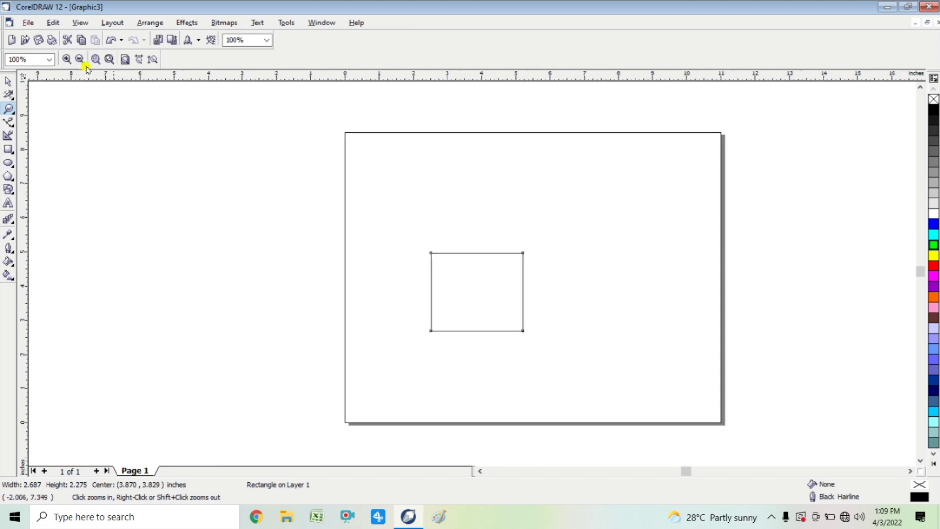
pyautogui.click(49, 59)
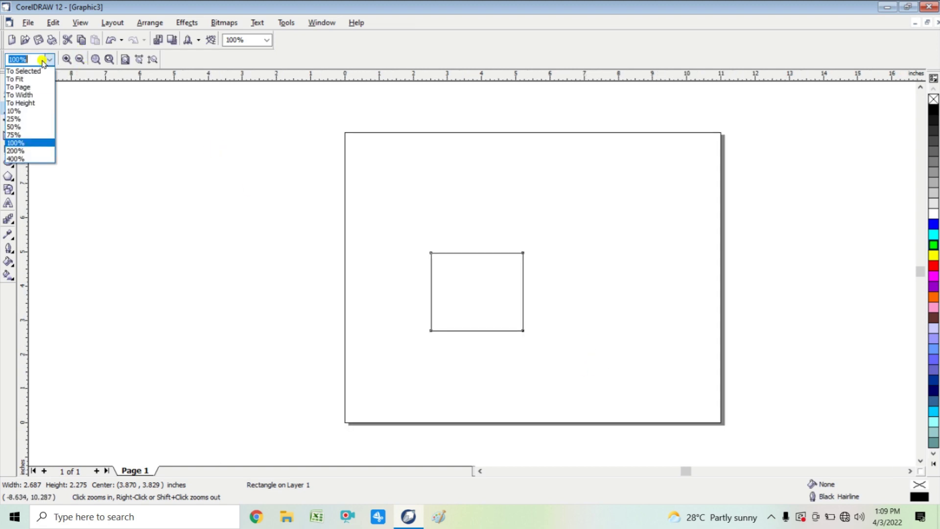
pyautogui.click(23, 159)
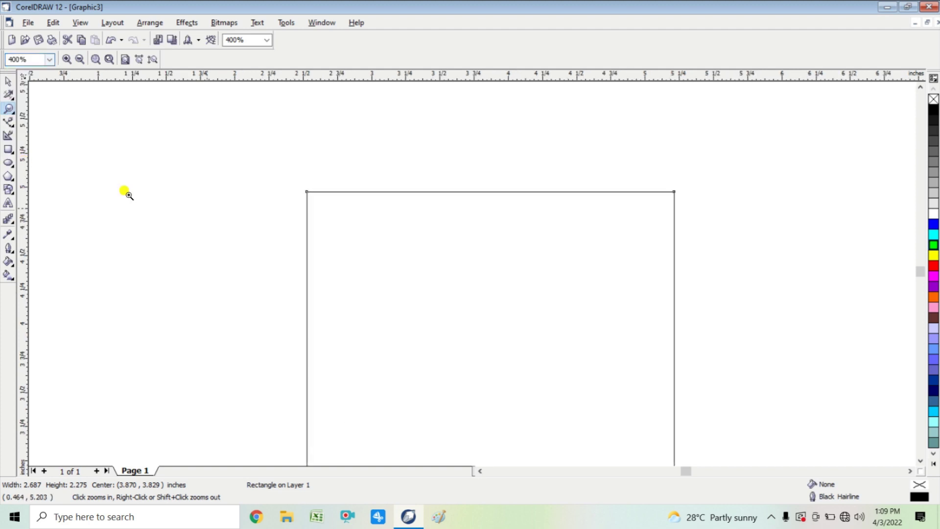
pyautogui.click(49, 60)
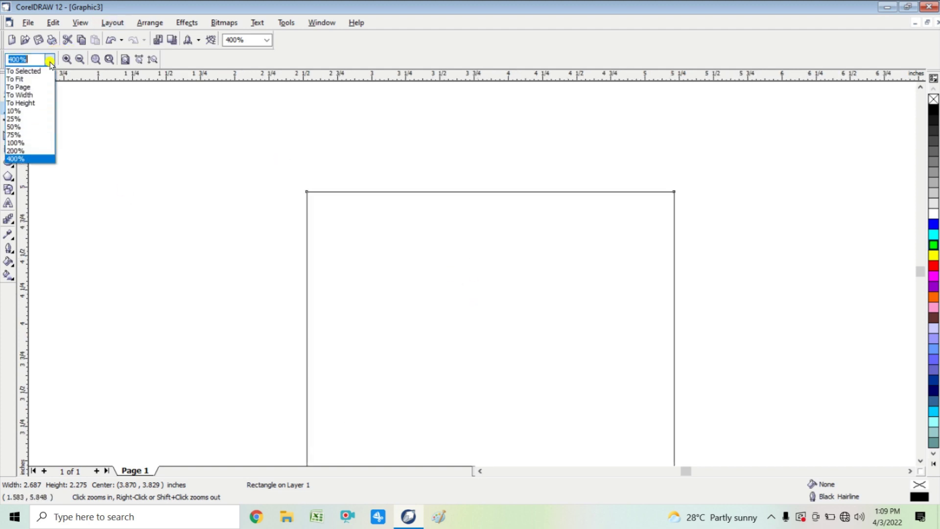
pyautogui.click(30, 143)
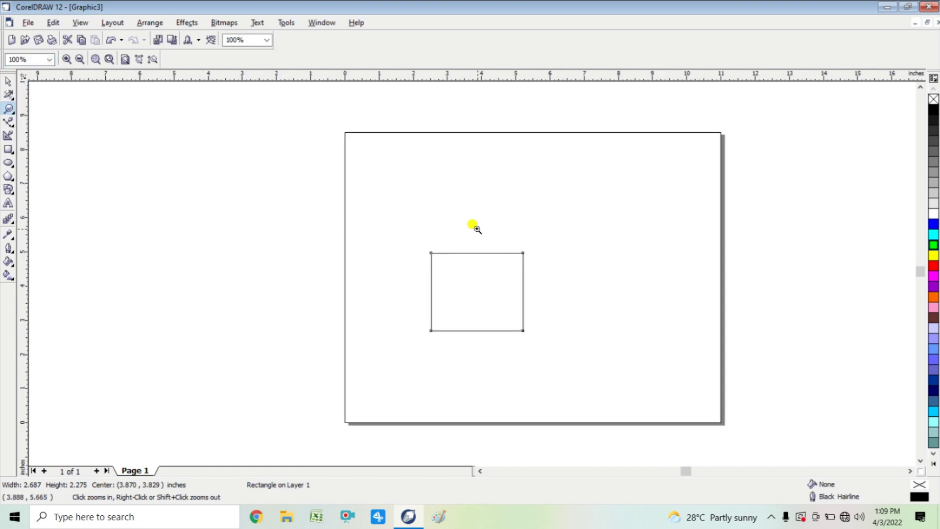
# Pan the drawing view with the Hand tool so the page shifts to the left
pyautogui.click(13, 113)
pyautogui.click(47, 116)
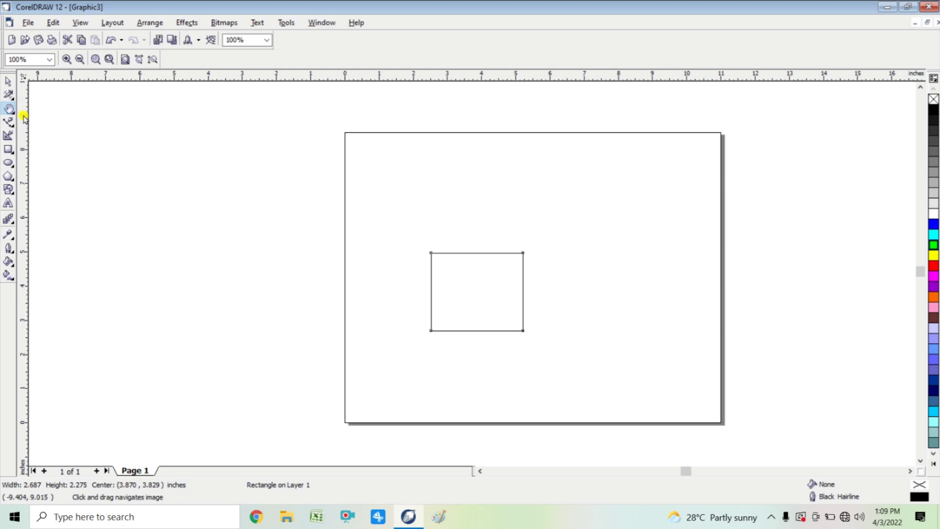
pyautogui.moveTo(528, 293); pyautogui.dragTo(464, 339)
pyautogui.moveTo(364, 282); pyautogui.dragTo(137, 194)
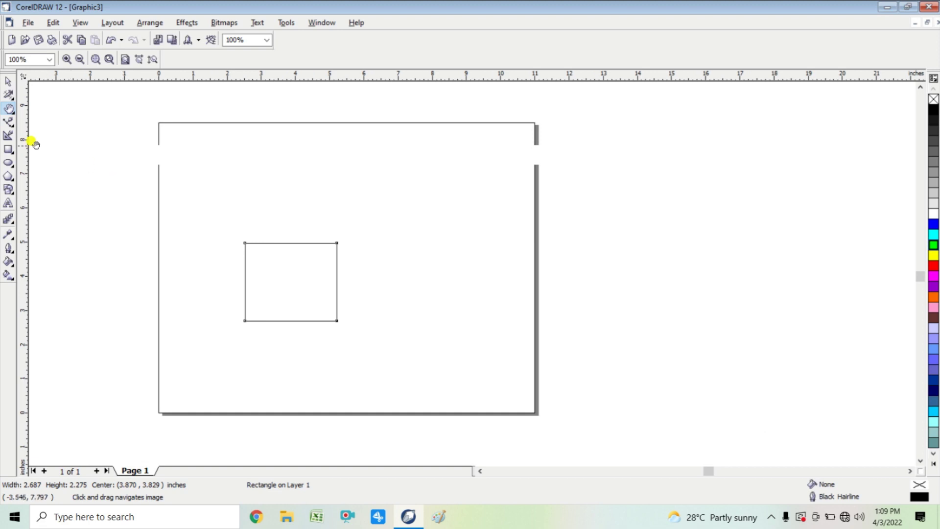
# Draw three wavy Freehand curves extending past the page's right edge: a middle one about 8.5 inches wide, one below, and an upper one about 17.4 inches wide
pyautogui.click(10, 122)
pyautogui.click(10, 126)
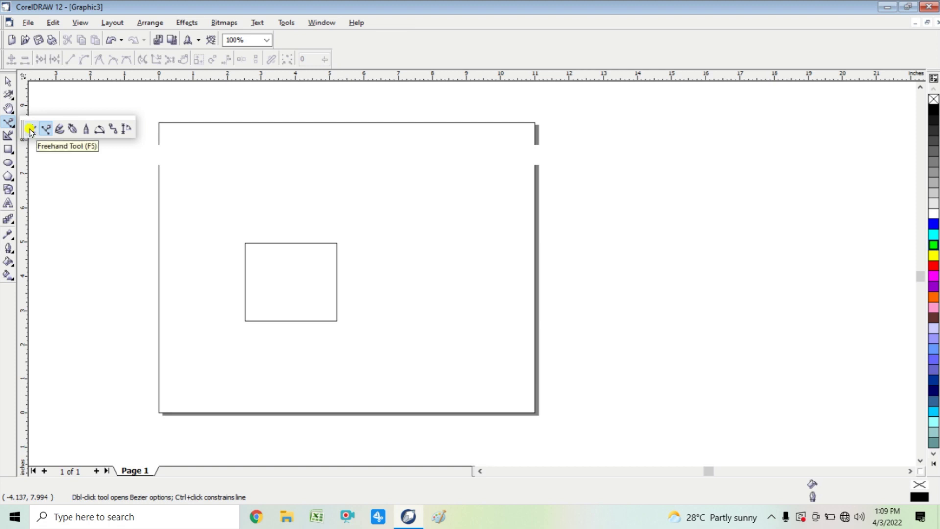
pyautogui.click(29, 128)
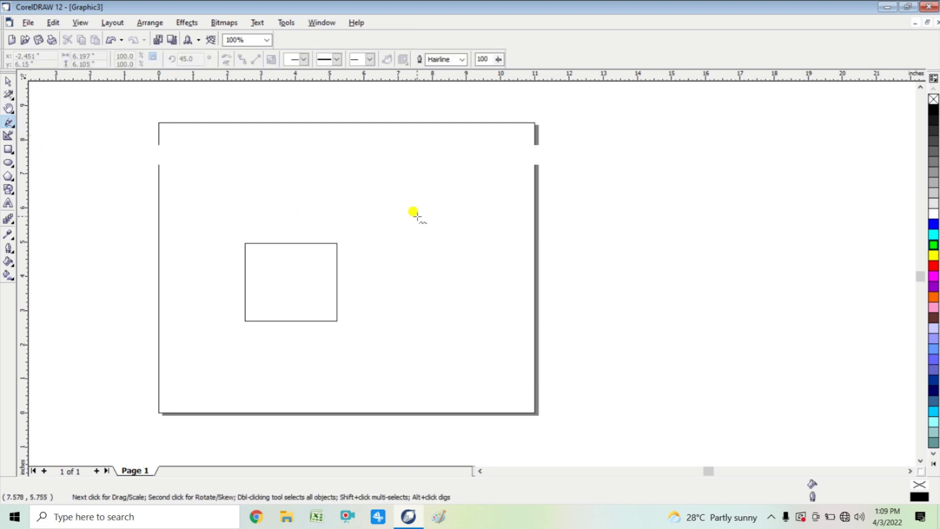
pyautogui.moveTo(419, 213)
pyautogui.mouseDown()
pyautogui.moveTo(468, 216)
pyautogui.moveTo(554, 269)
pyautogui.moveTo(602, 271)
pyautogui.moveTo(674, 252)
pyautogui.moveTo(707, 266)
pyautogui.mouseUp()
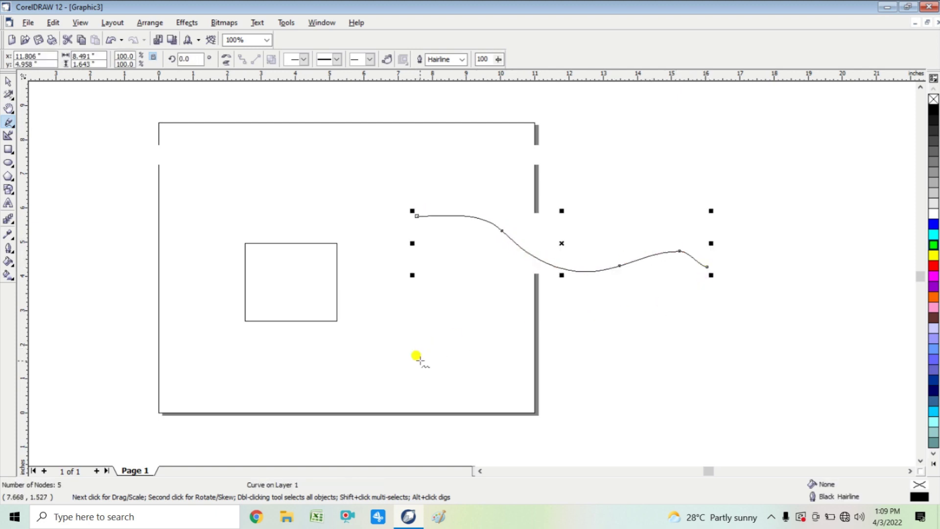
pyautogui.moveTo(422, 361)
pyautogui.mouseDown()
pyautogui.moveTo(546, 312)
pyautogui.moveTo(745, 338)
pyautogui.mouseUp()
pyautogui.moveTo(198, 205)
pyautogui.mouseDown()
pyautogui.moveTo(296, 166)
pyautogui.moveTo(400, 199)
pyautogui.moveTo(514, 190)
pyautogui.moveTo(661, 222)
pyautogui.moveTo(792, 199)
pyautogui.mouseUp()
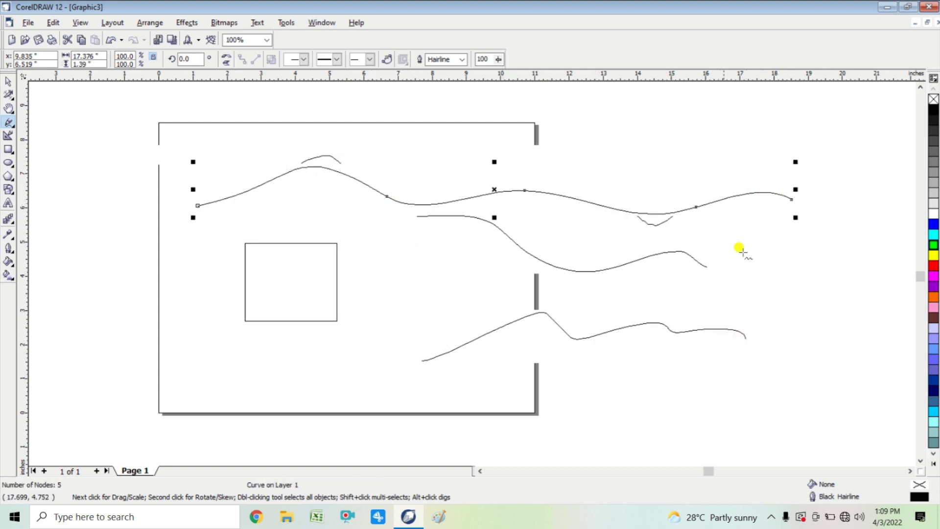
# Give the upper Freehand curve a dashed line style and a 24.0 pt outline width
pyautogui.click(336, 59)
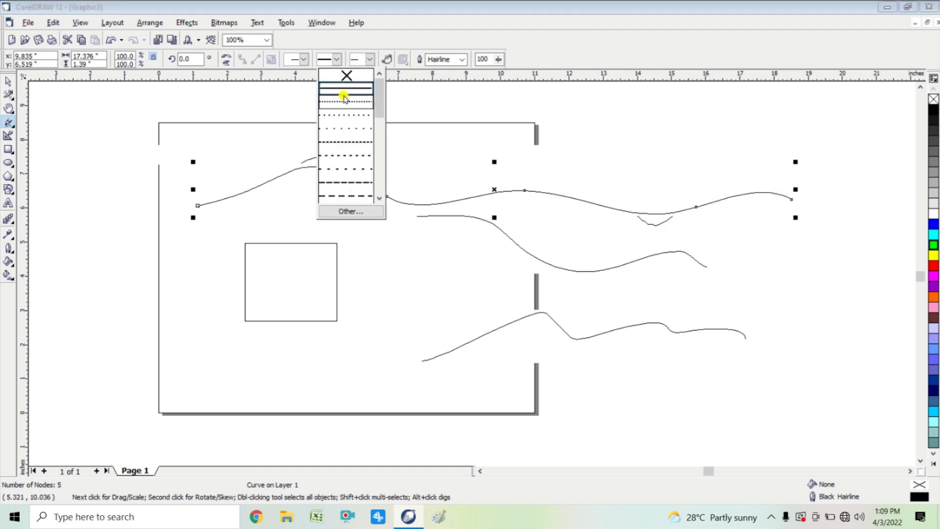
pyautogui.click(348, 184)
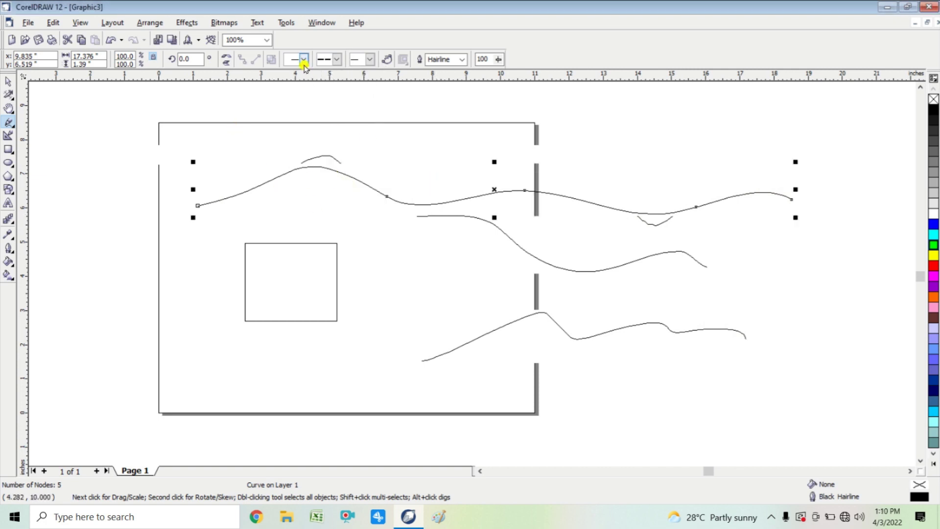
pyautogui.click(337, 59)
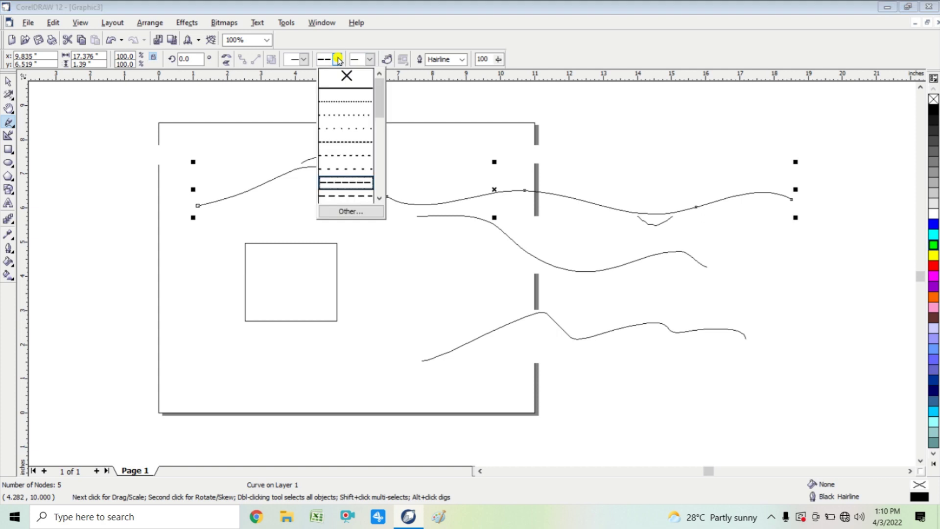
pyautogui.click(338, 59)
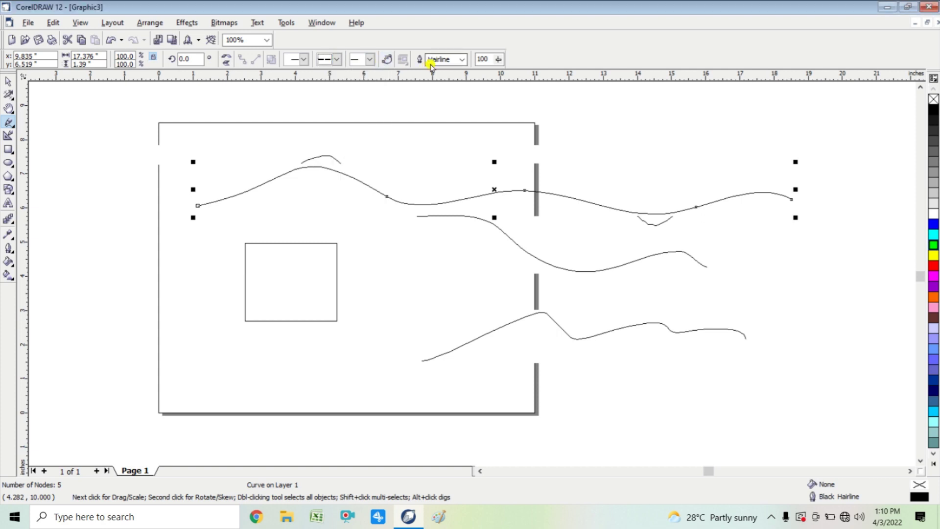
pyautogui.click(462, 60)
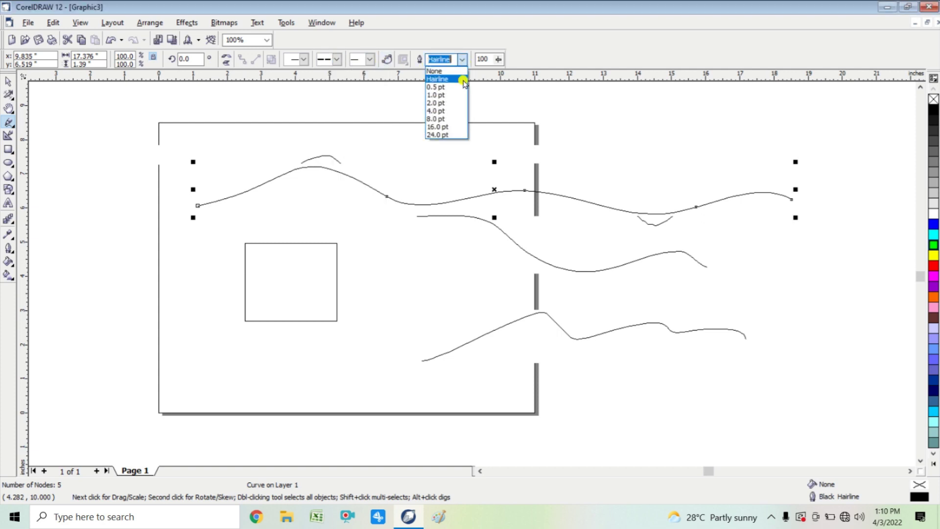
pyautogui.click(450, 135)
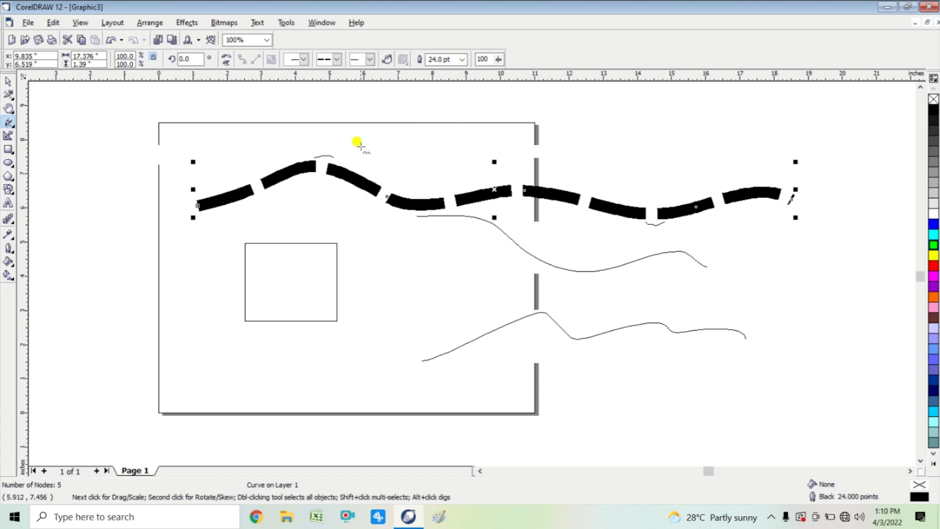
# Add an open arrowhead to the start of the thick dashed curve and a solid arrowhead to its end
pyautogui.click(304, 59)
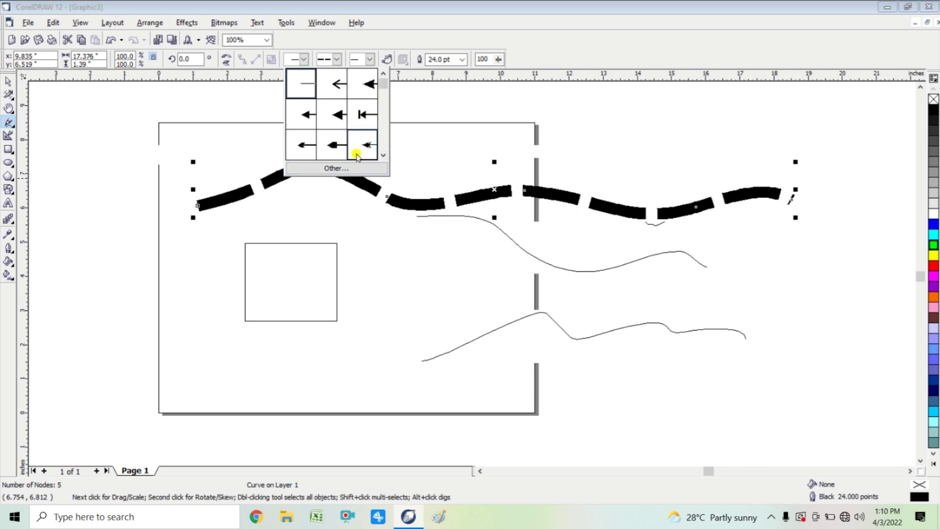
pyautogui.click(326, 88)
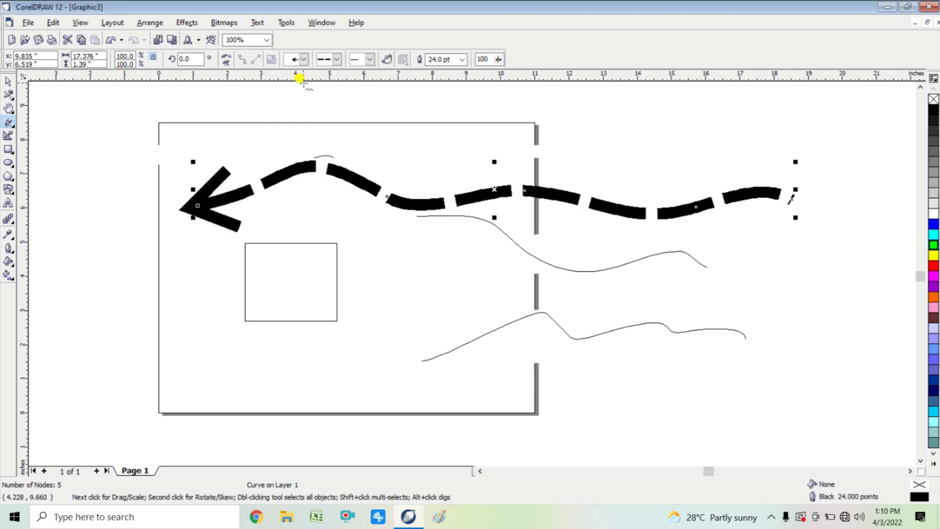
pyautogui.click(304, 59)
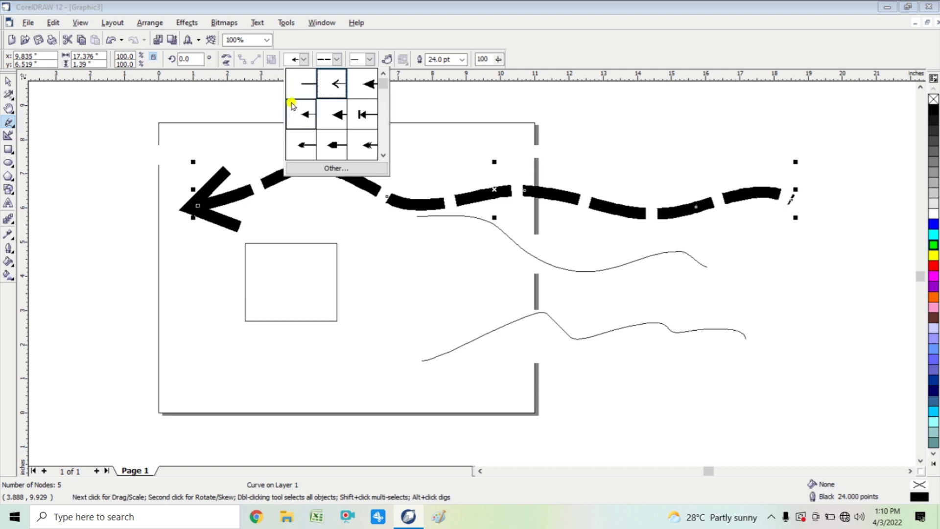
pyautogui.click(372, 60)
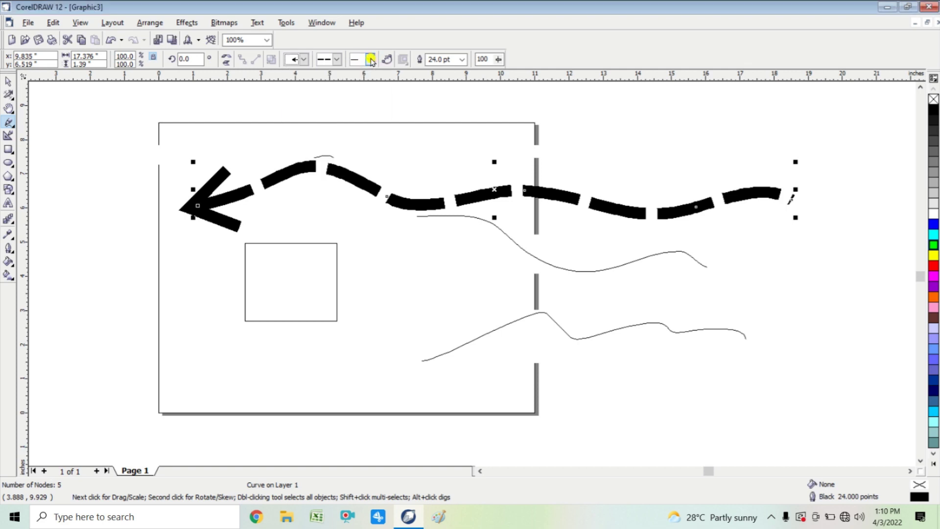
pyautogui.click(371, 60)
pyautogui.click(420, 144)
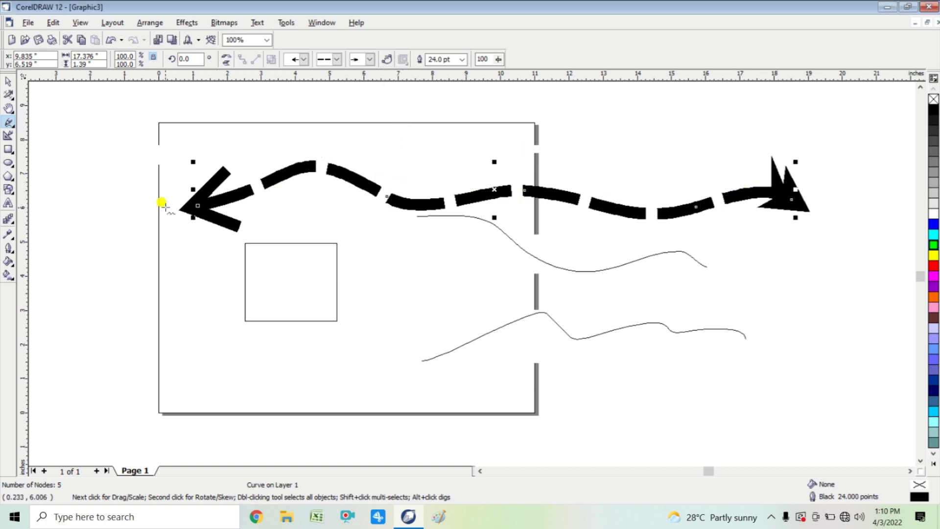
# Delete the three Freehand curves one by one: the dashed arrow curve, the middle curve and the lower curve
pyautogui.click(12, 126)
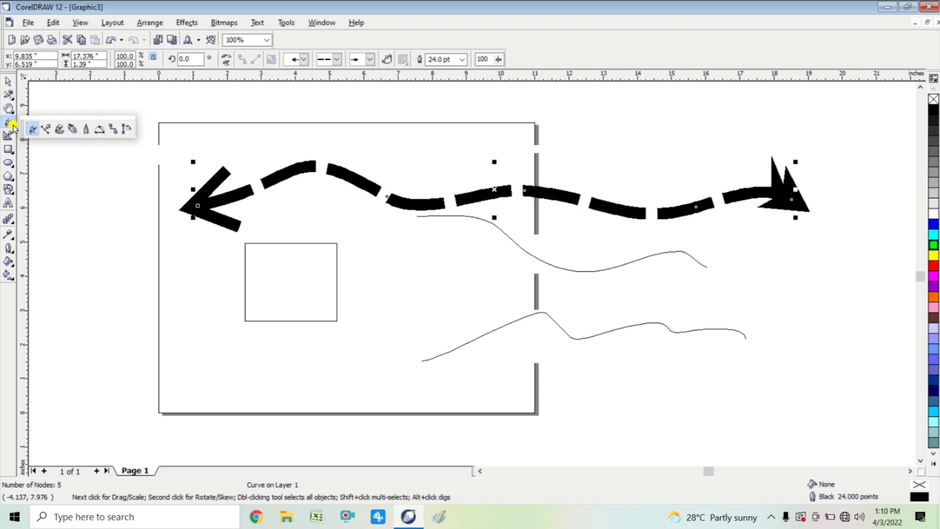
pyautogui.click(47, 131)
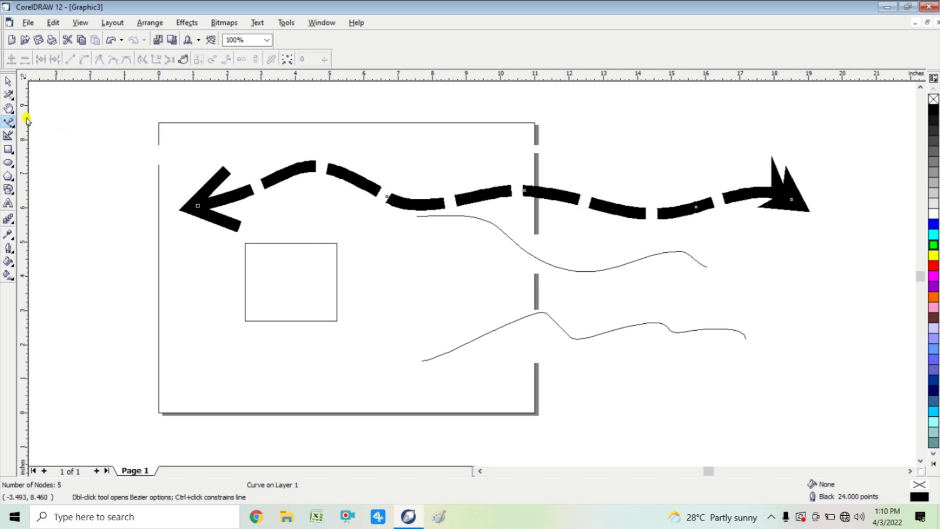
pyautogui.click(8, 82)
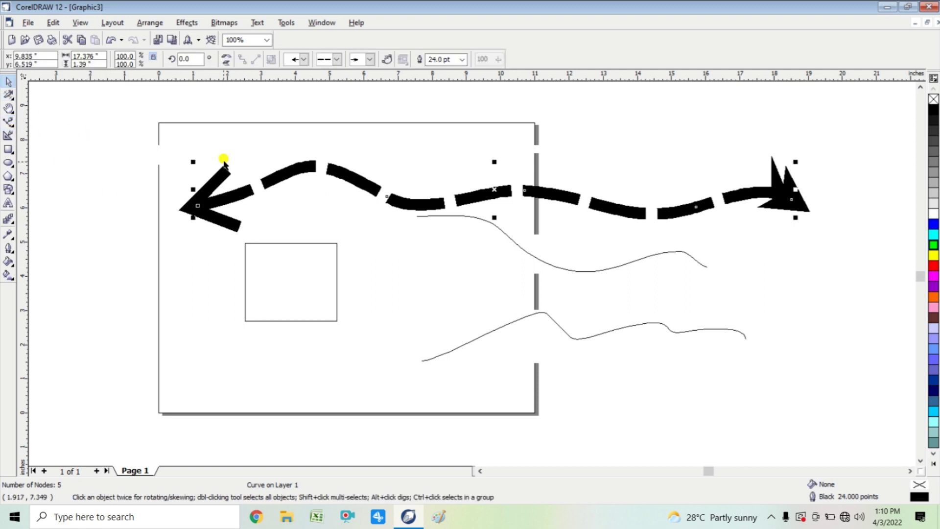
pyautogui.press('F10')
pyautogui.press('Delete')
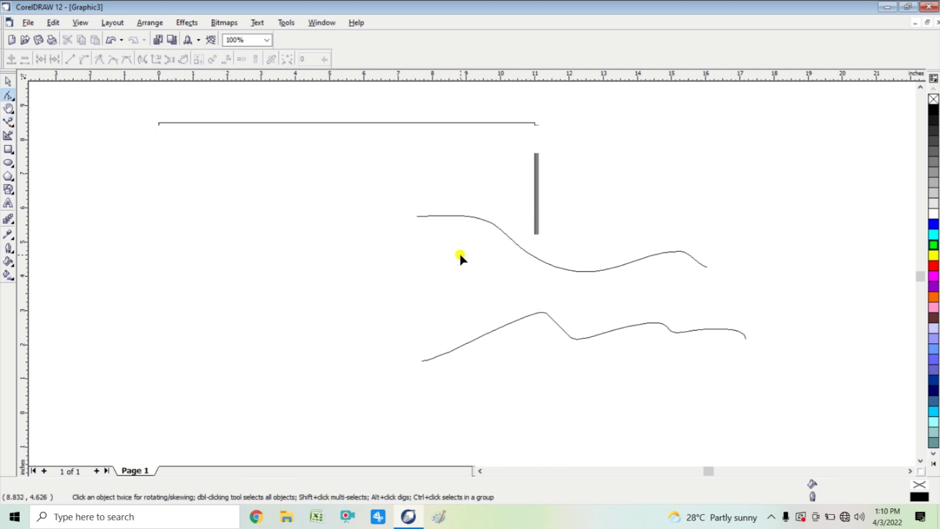
pyautogui.click(501, 228)
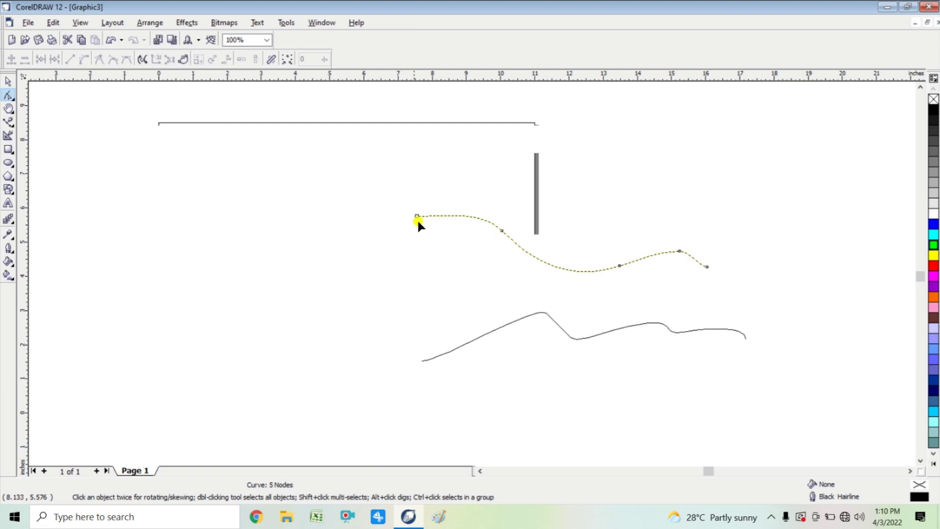
pyautogui.click(7, 82)
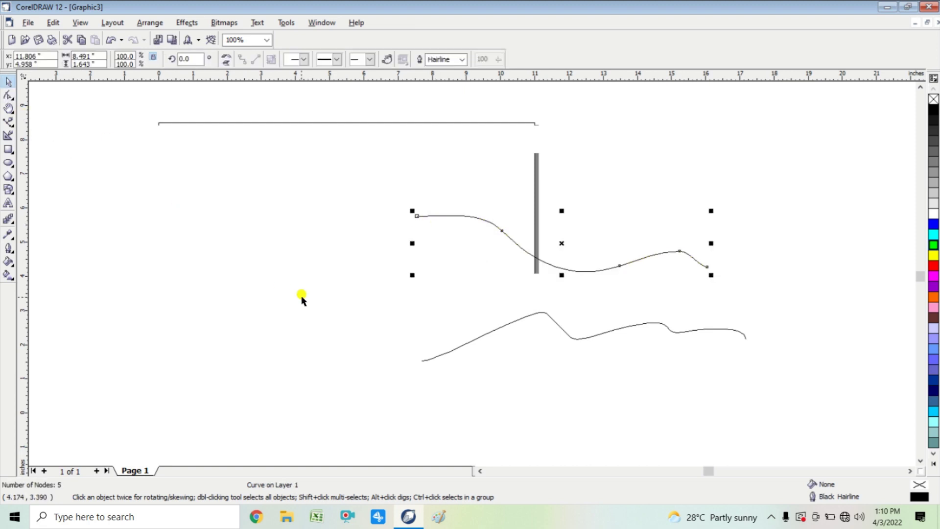
pyautogui.press('F10')
pyautogui.press('Delete')
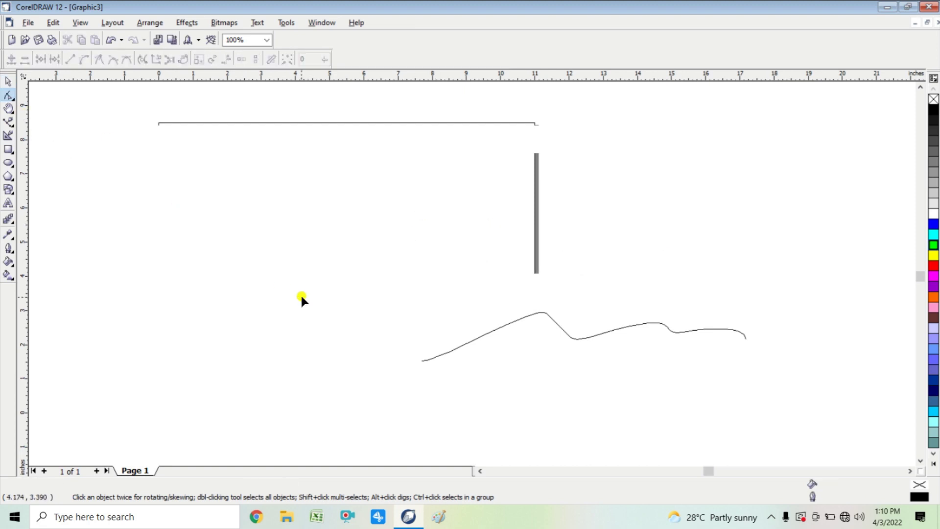
pyautogui.click(8, 82)
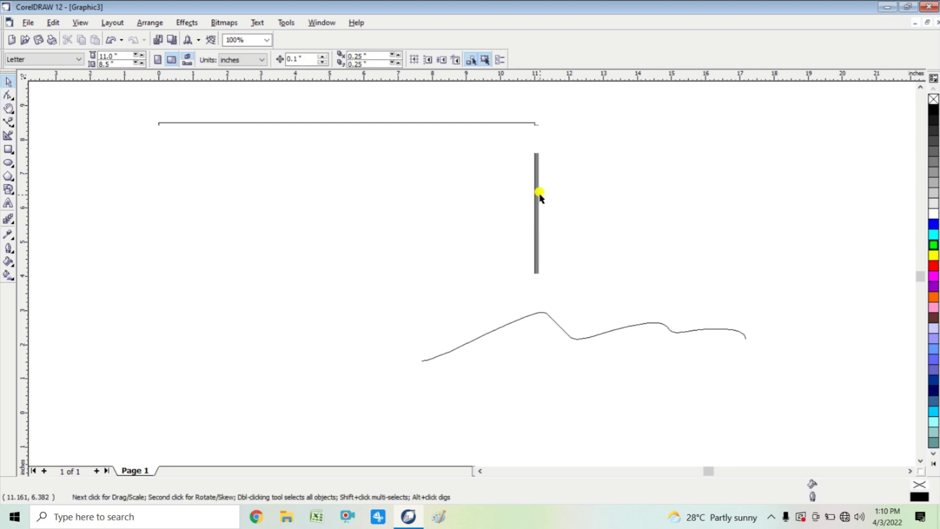
pyautogui.click(478, 332)
pyautogui.press('Delete')
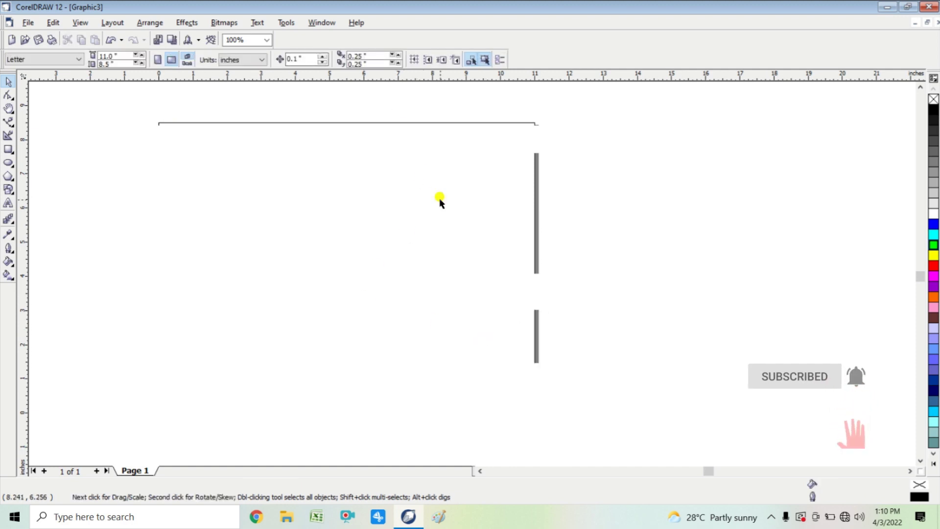
# Draw a closed six-node Bezier shape about 6.6 by 6.0 inches across the page's right edge, mixing curved and straight segments
pyautogui.scroll(-2, 439, 202)
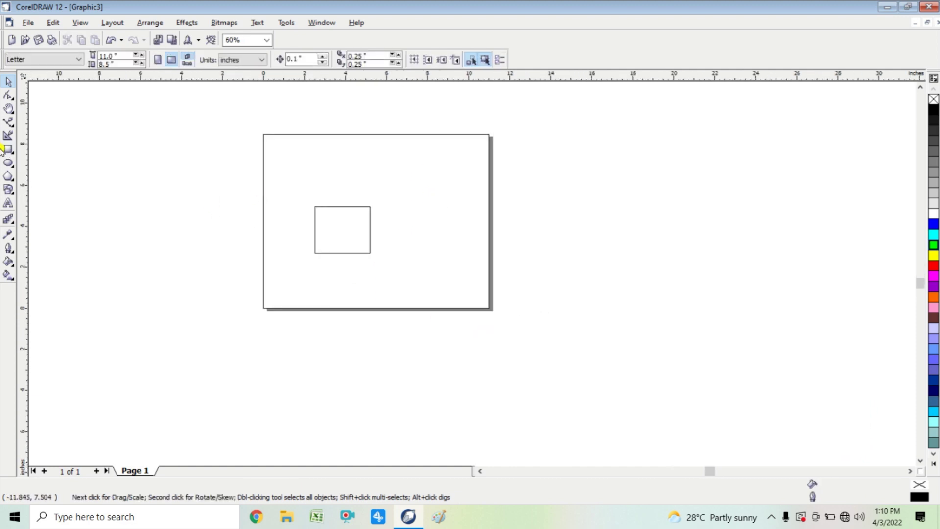
pyautogui.click(8, 122)
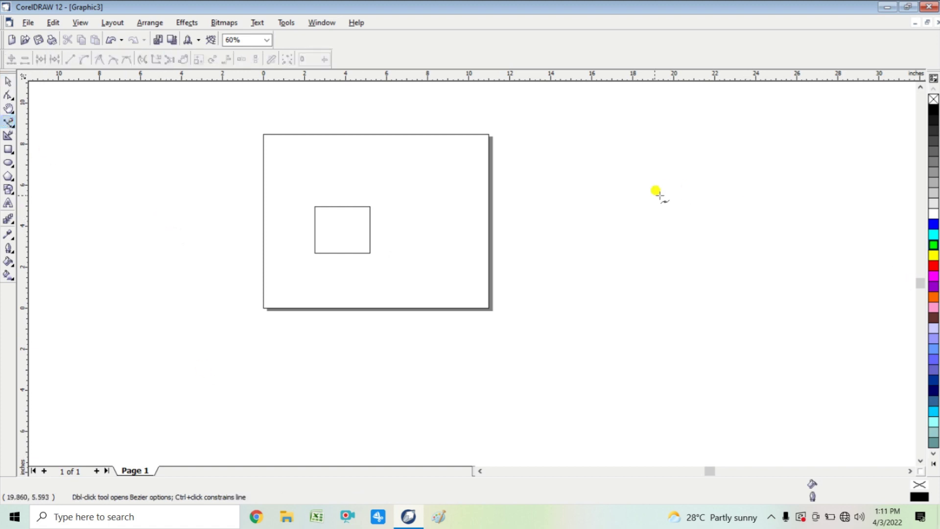
pyautogui.scroll(5, 372, 184)
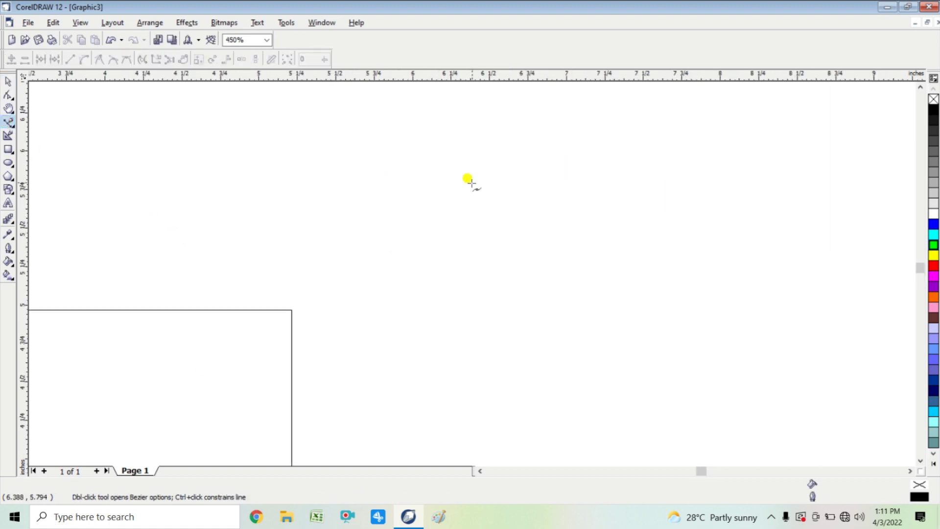
pyautogui.scroll(-5, 366, 213)
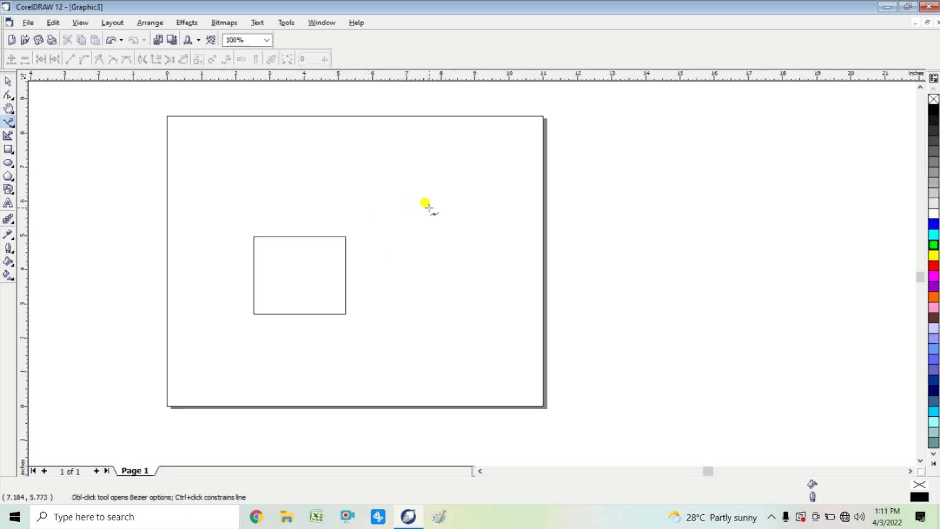
pyautogui.click(498, 190)
pyautogui.moveTo(508, 206); pyautogui.dragTo(595, 361)
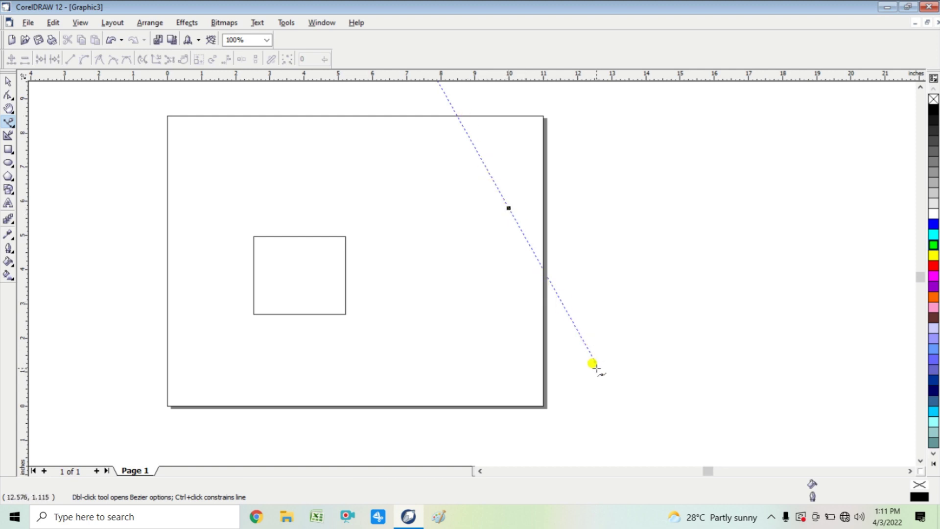
pyautogui.moveTo(595, 360); pyautogui.dragTo(686, 250)
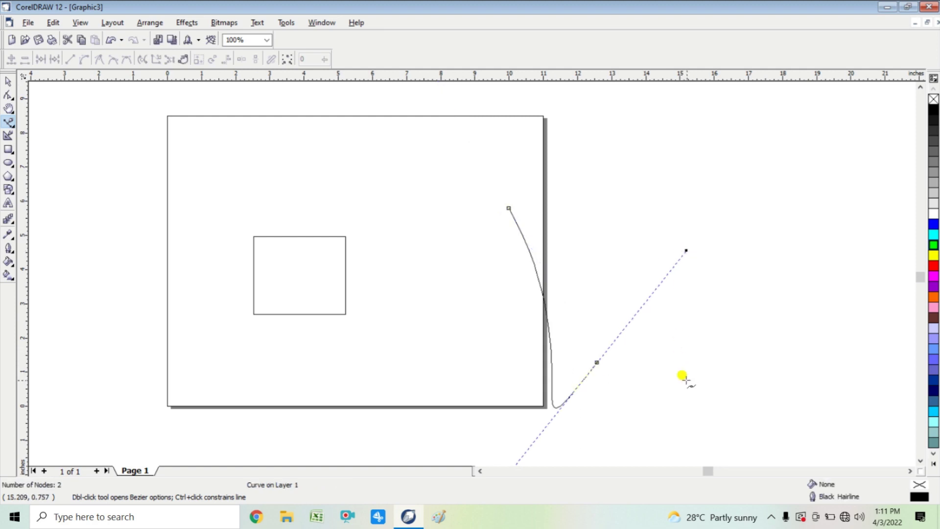
pyautogui.click(687, 380)
pyautogui.click(574, 254)
pyautogui.click(716, 203)
pyautogui.click(735, 356)
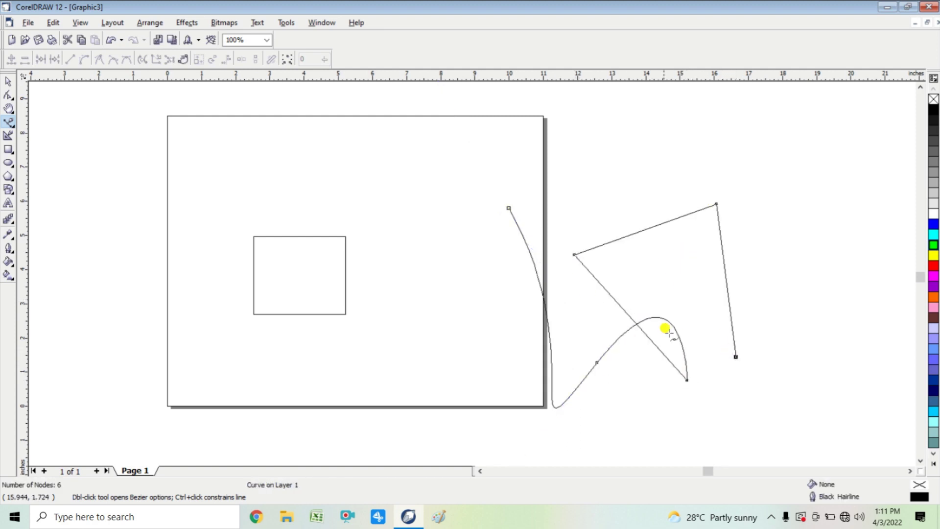
pyautogui.click(510, 208)
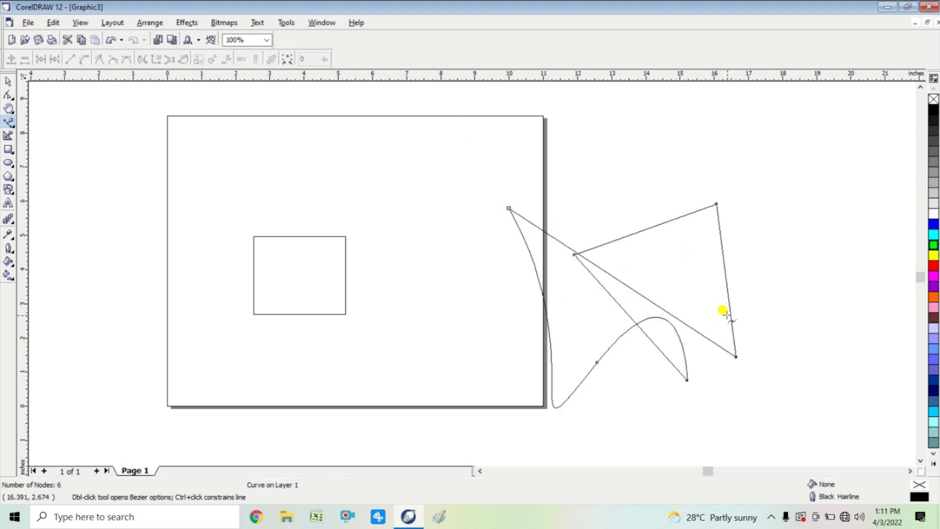
# Delete the Bezier shape and draw a straight diagonal Bezier line from beside the rectangle to near the page's lower-right corner
pyautogui.click(6, 82)
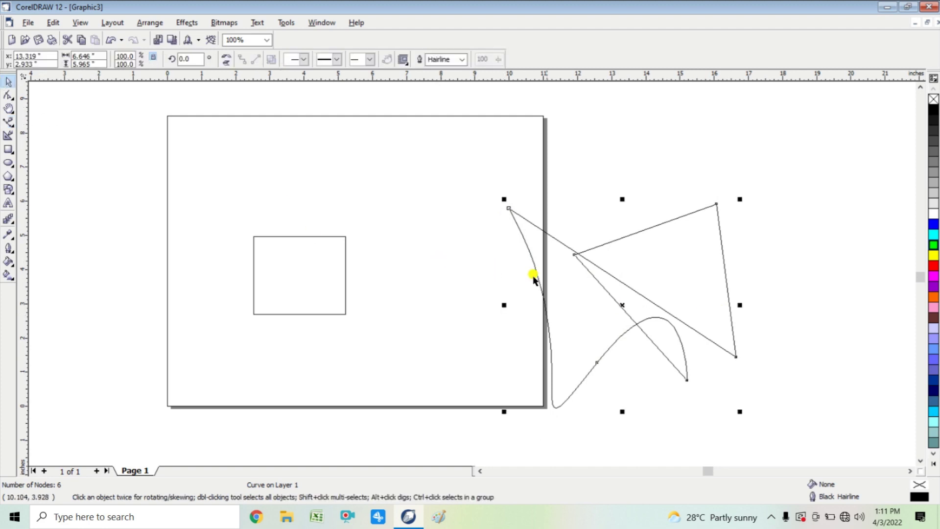
pyautogui.press('Delete')
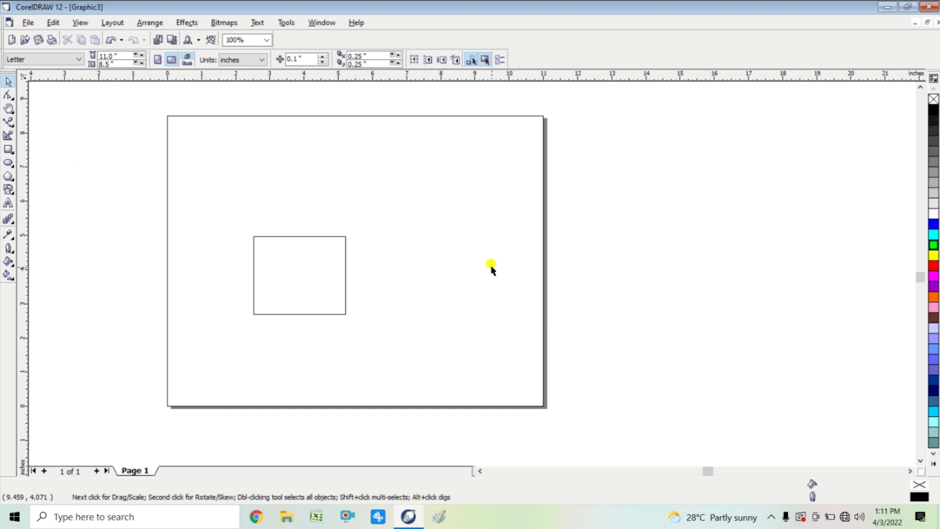
pyautogui.click(8, 122)
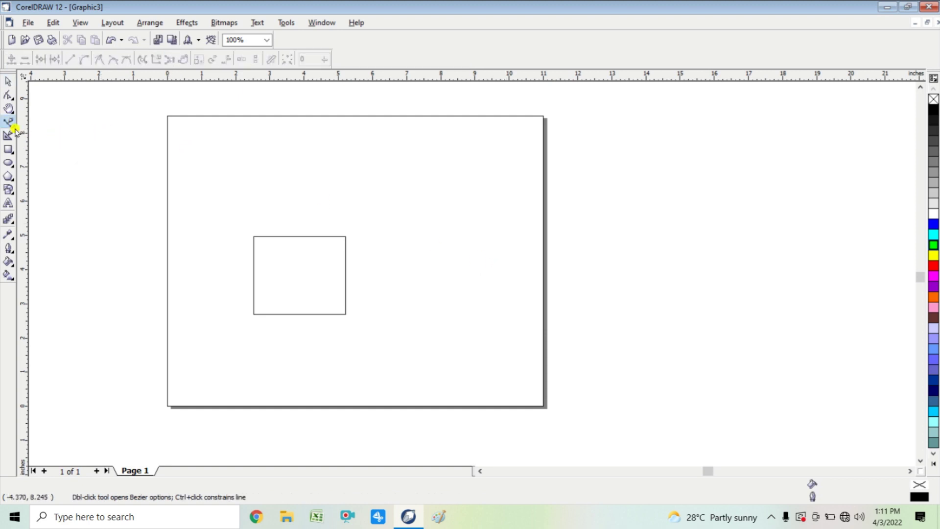
pyautogui.click(417, 233)
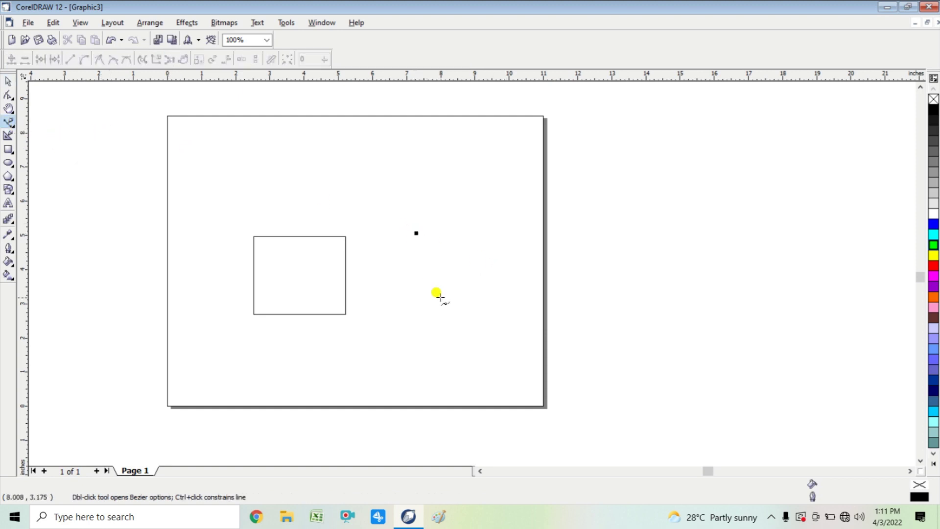
pyautogui.click(515, 393)
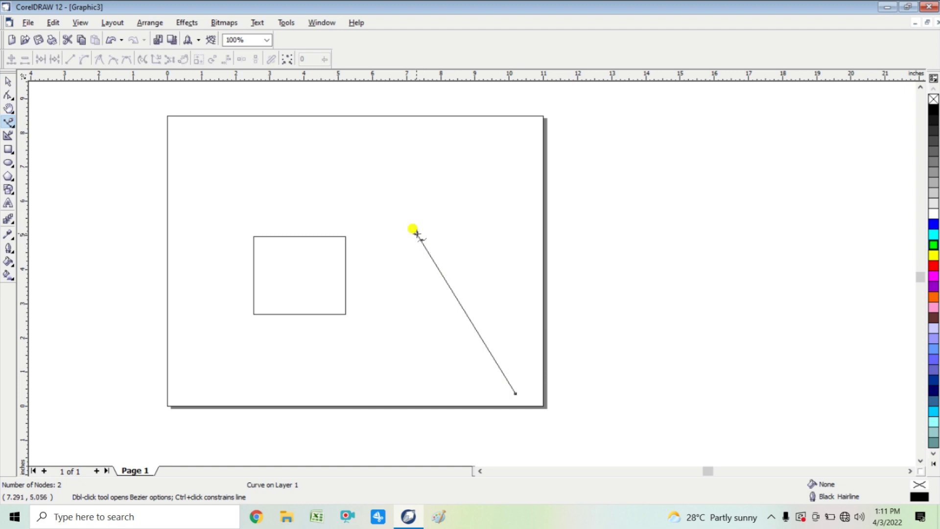
# Convert one of the diagonal line's two overlapping segments to a curve with the Shape tool and bow it outward toward the page's right edge
pyautogui.click(9, 96)
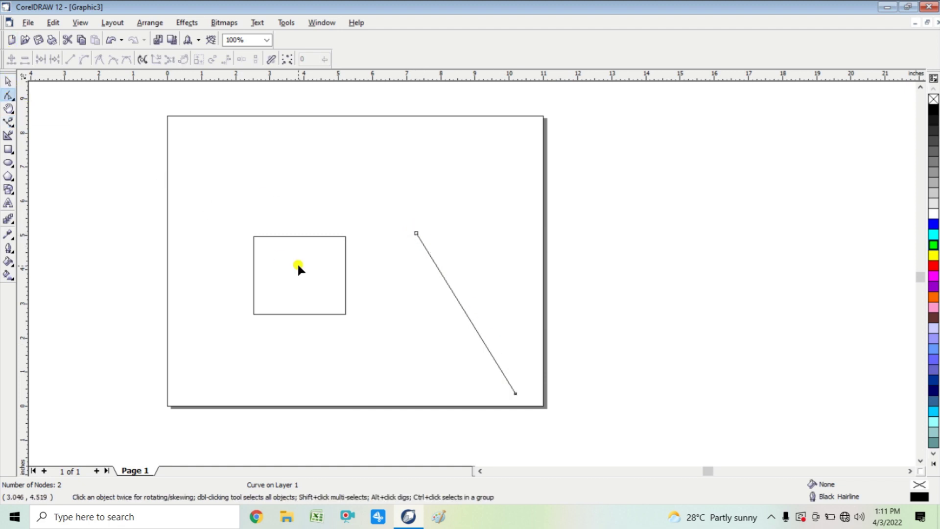
pyautogui.click(466, 314)
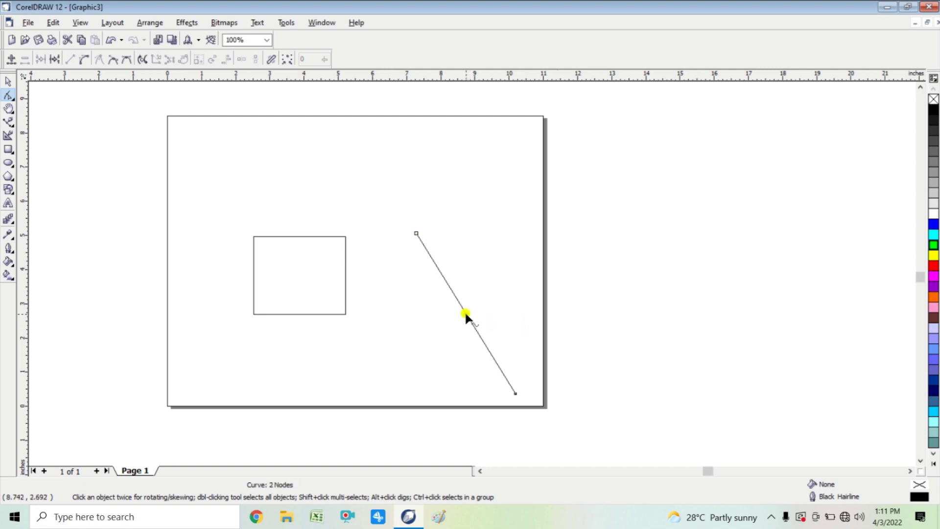
pyautogui.rightClick(465, 314)
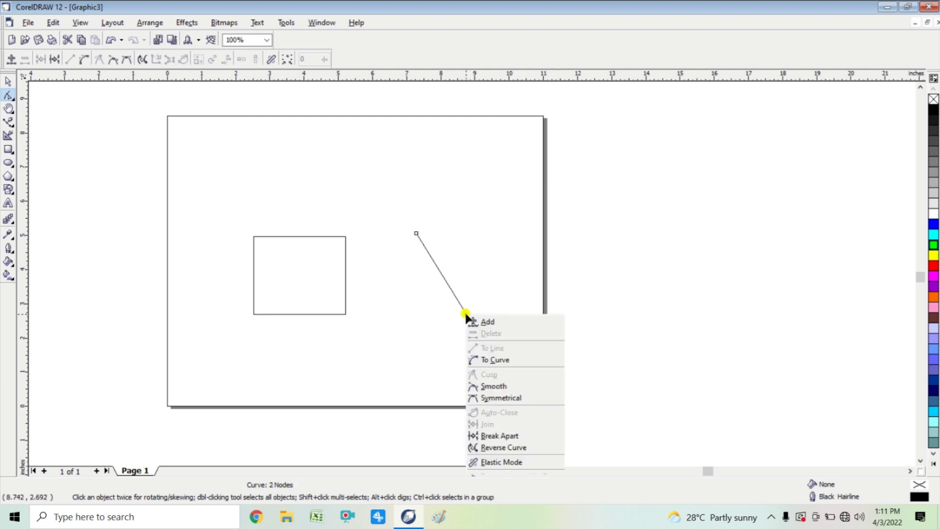
pyautogui.click(512, 360)
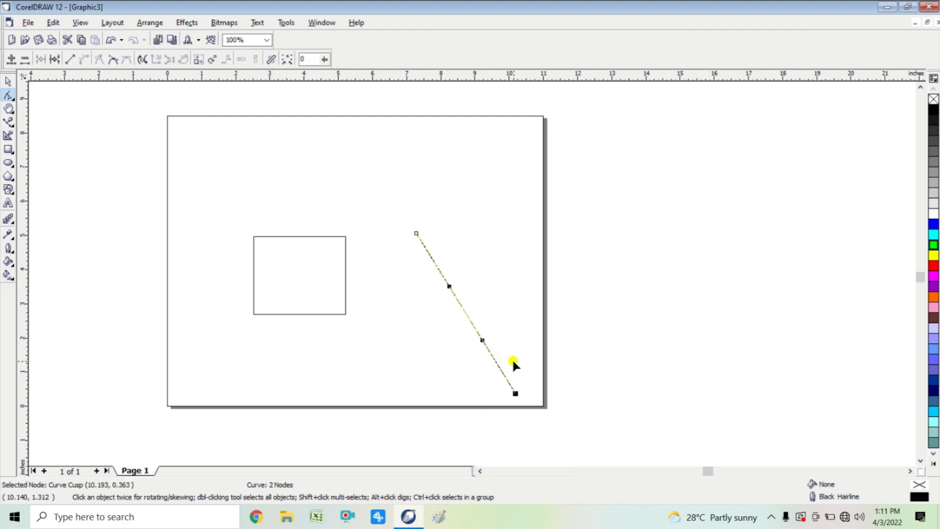
pyautogui.moveTo(449, 287); pyautogui.dragTo(503, 251)
pyautogui.moveTo(484, 340); pyautogui.dragTo(512, 336)
# Convert the remaining straight segment to a curve and bow it toward the rectangle to form a closed leaf shape
pyautogui.click(462, 307)
pyautogui.rightClick(463, 309)
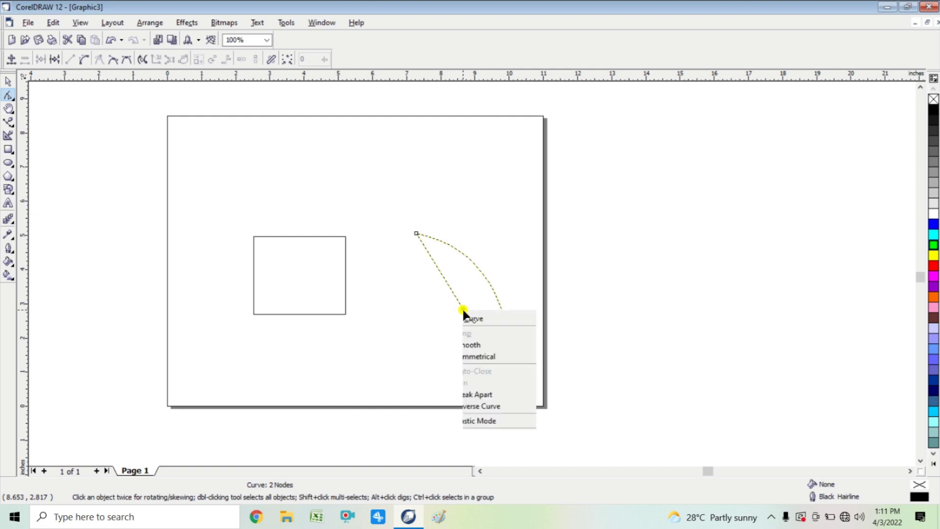
pyautogui.click(473, 356)
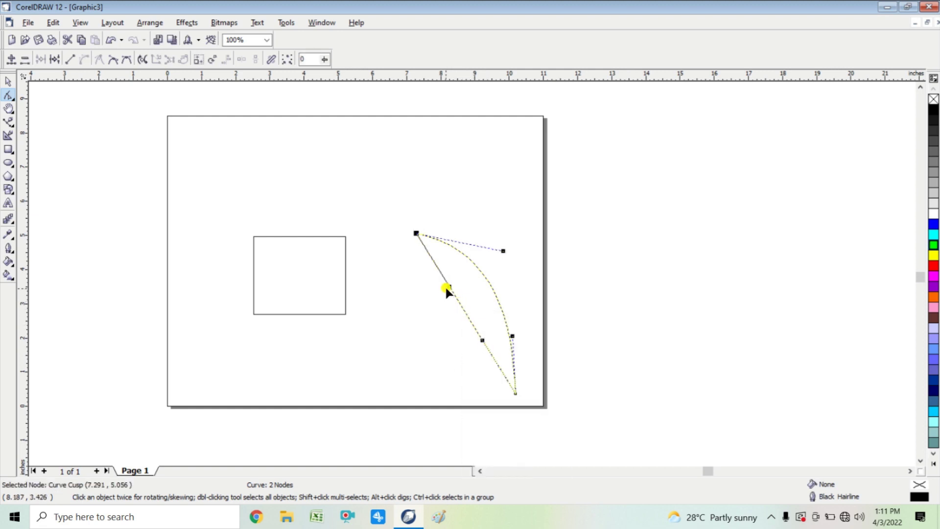
pyautogui.moveTo(449, 285); pyautogui.dragTo(377, 309)
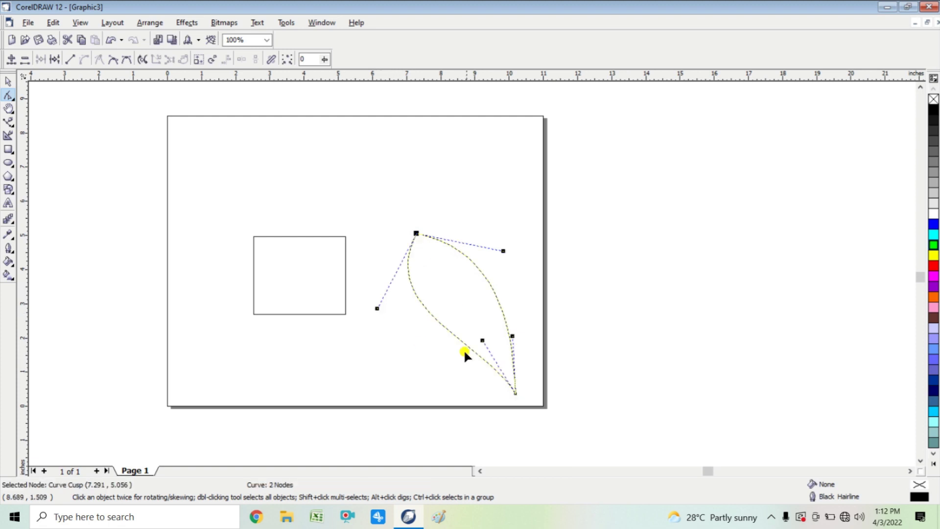
pyautogui.moveTo(482, 343); pyautogui.dragTo(495, 363)
# Fill the leaf shape with blue and move it higher on the page
pyautogui.click(7, 82)
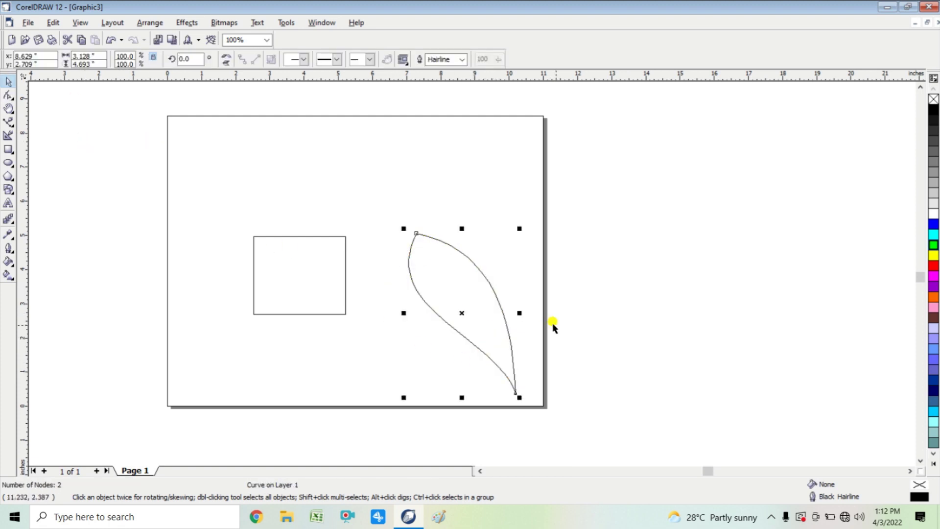
pyautogui.click(933, 224)
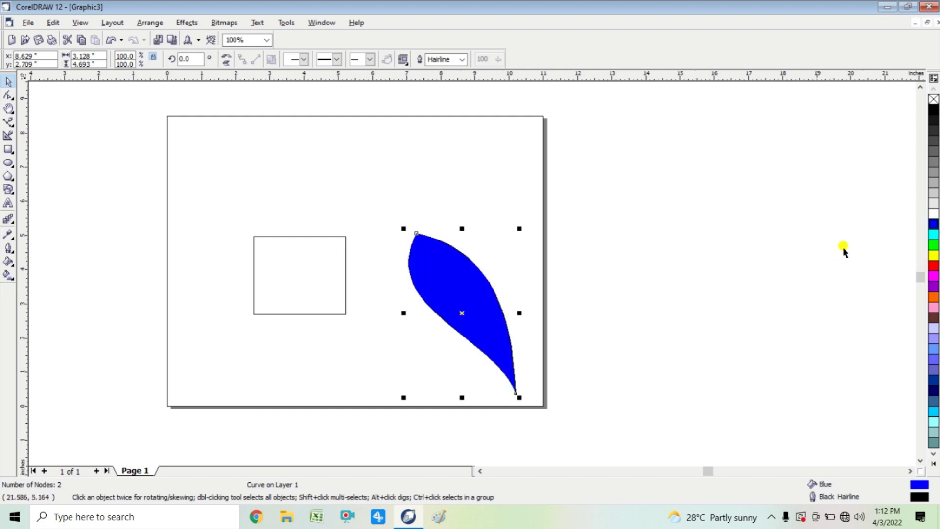
pyautogui.moveTo(451, 281); pyautogui.dragTo(433, 195)
# Delete the rectangle, and move the blue leaf leftward and scale it down to about 1.9 by 2.8 inches
pyautogui.click(344, 285)
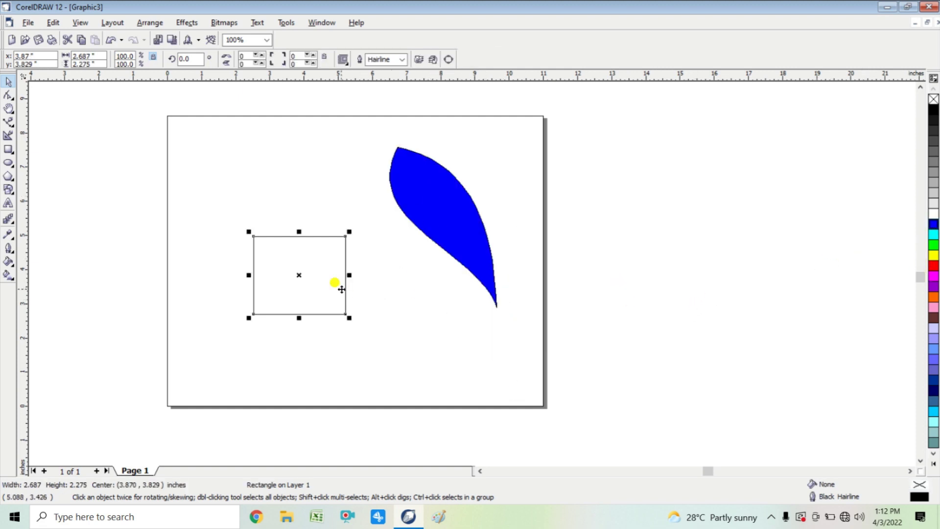
pyautogui.press('Delete')
pyautogui.moveTo(455, 192); pyautogui.dragTo(374, 197)
pyautogui.moveTo(419, 315); pyautogui.dragTo(376, 252)
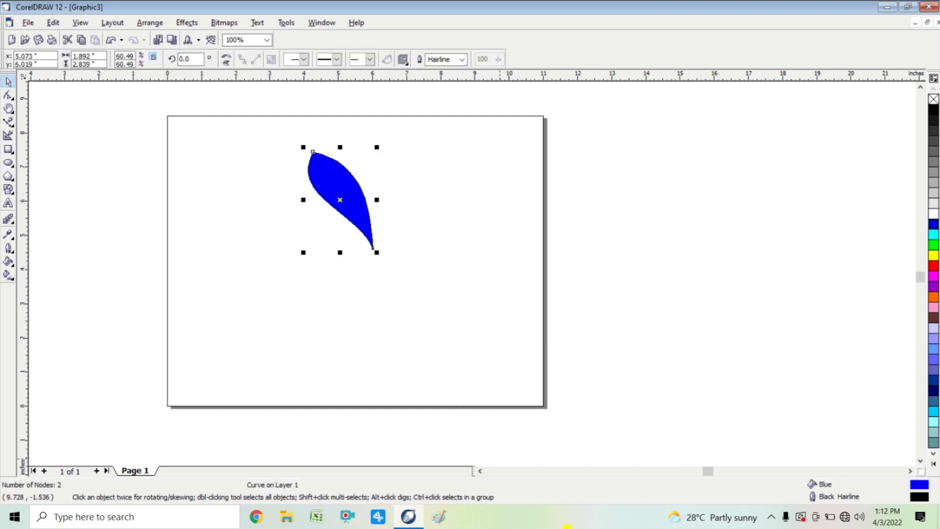
# Create a duplicate of the leaf rotated 40 degrees about its lower-right corner using the Rotate transformation
pyautogui.click(158, 23)
pyautogui.moveTo(166, 39)
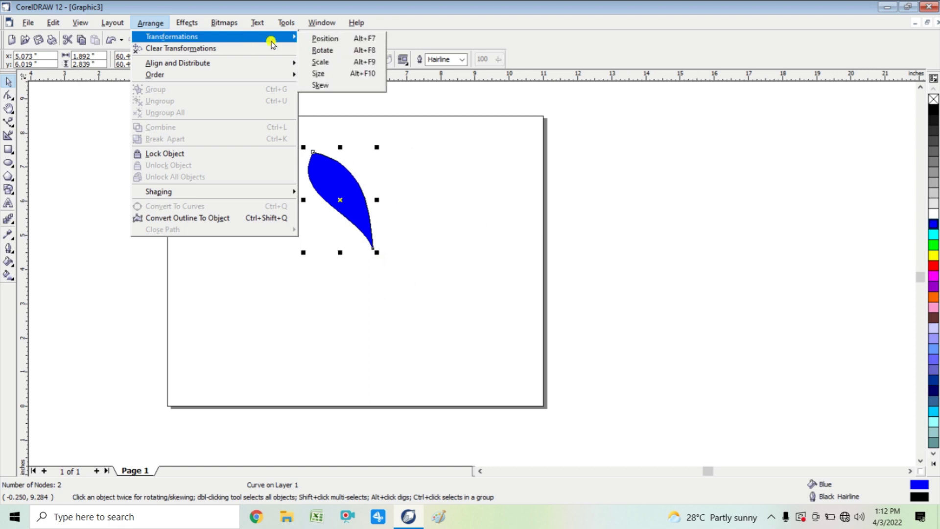
pyautogui.click(336, 51)
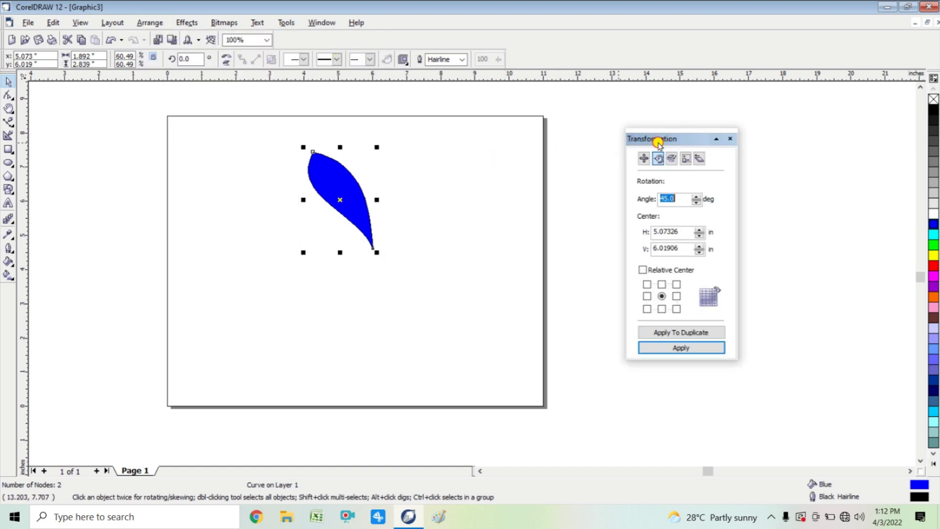
pyautogui.moveTo(658, 143); pyautogui.dragTo(534, 141)
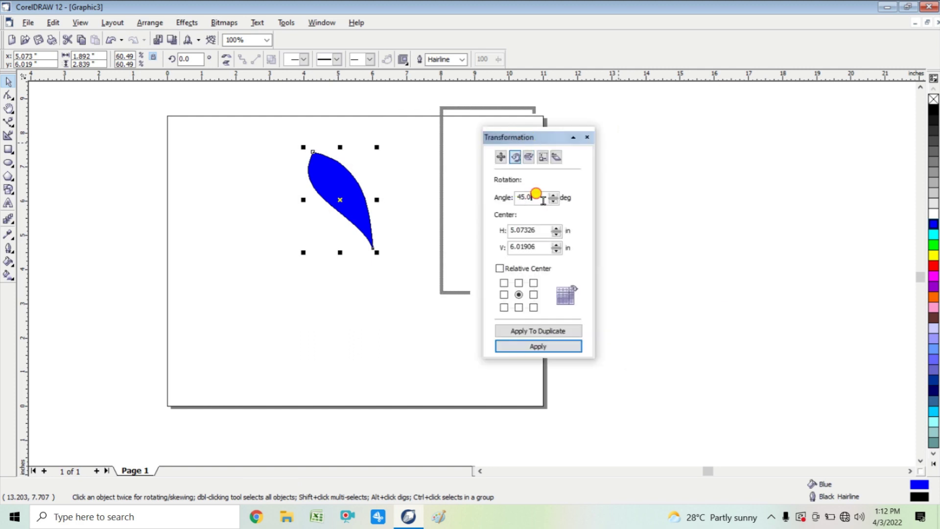
pyautogui.moveTo(543, 201); pyautogui.dragTo(502, 205)
pyautogui.click(533, 307)
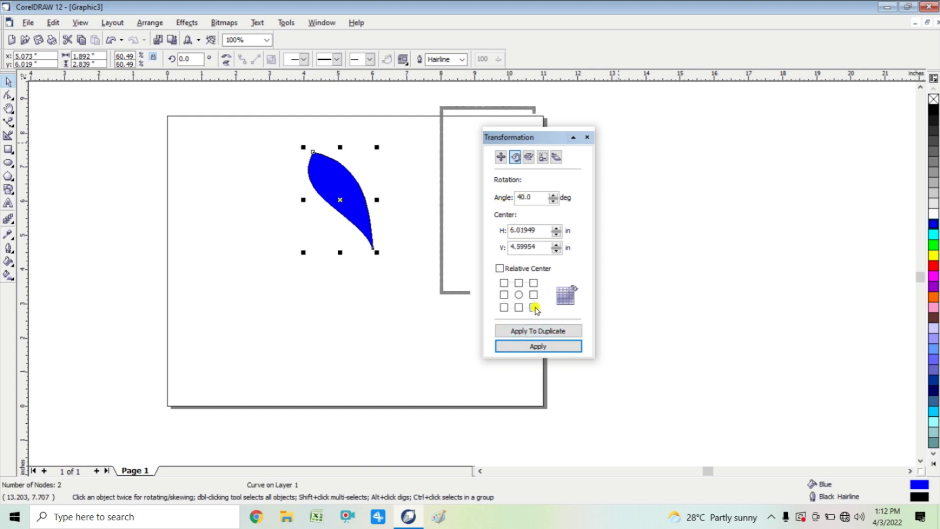
pyautogui.click(542, 332)
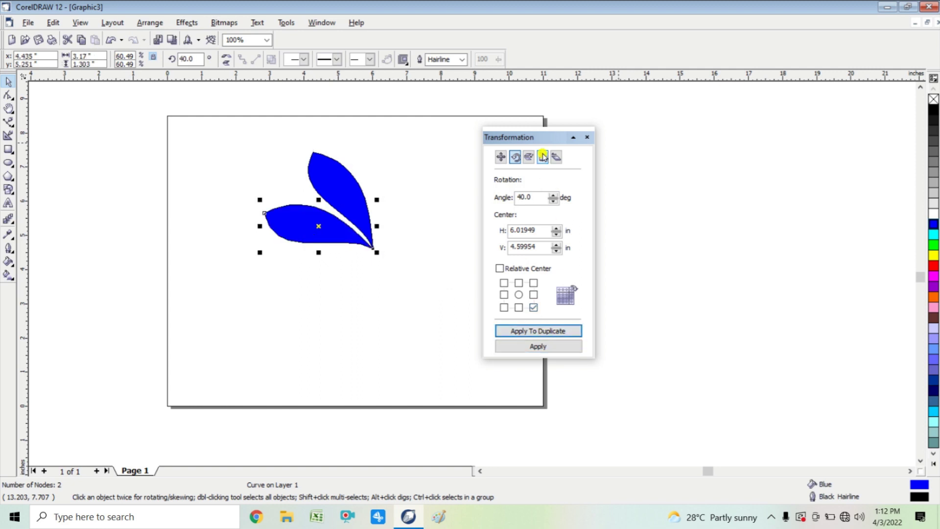
# Repeat the 40-degree rotated duplicate seven more times to complete a nine-petal flower
pyautogui.moveTo(539, 137); pyautogui.dragTo(585, 147)
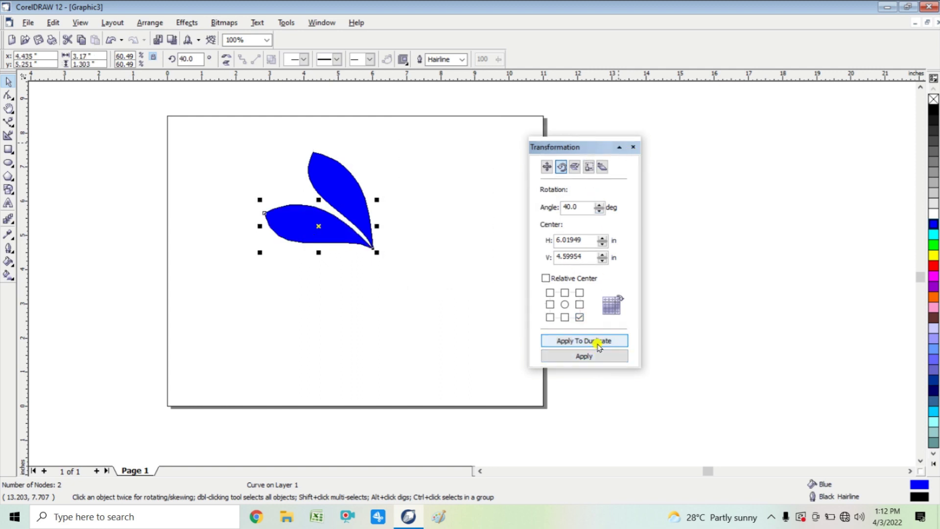
pyautogui.click(598, 343)
pyautogui.click(598, 343)
pyautogui.click(598, 342)
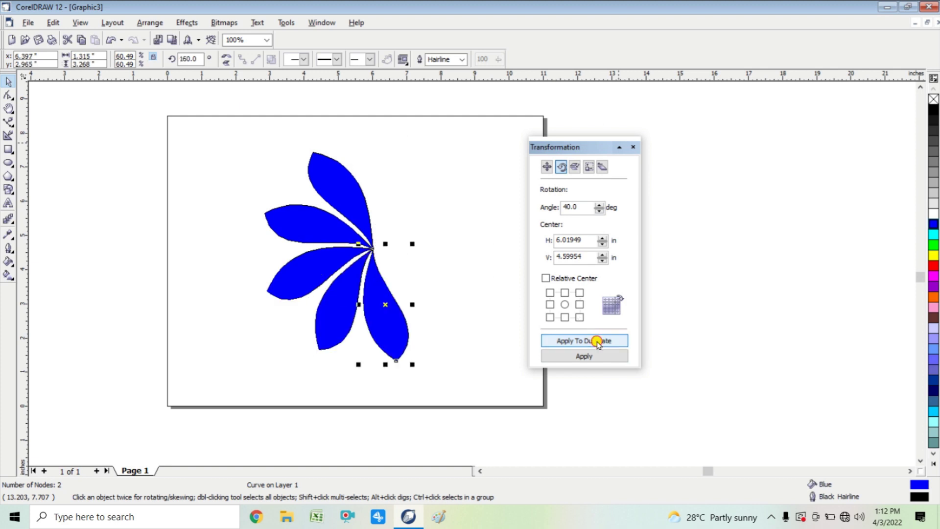
pyautogui.click(599, 342)
pyautogui.click(598, 342)
pyautogui.click(599, 343)
pyautogui.click(598, 342)
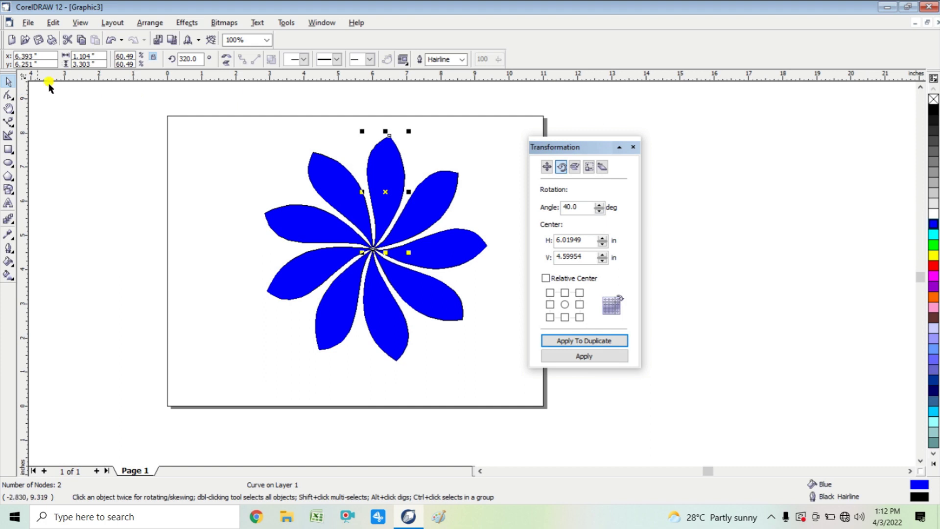
# Select all nine petals, move the flower off the page to its right, and close the Transformation settings
pyautogui.click(228, 166)
pyautogui.moveTo(208, 117); pyautogui.dragTo(517, 396)
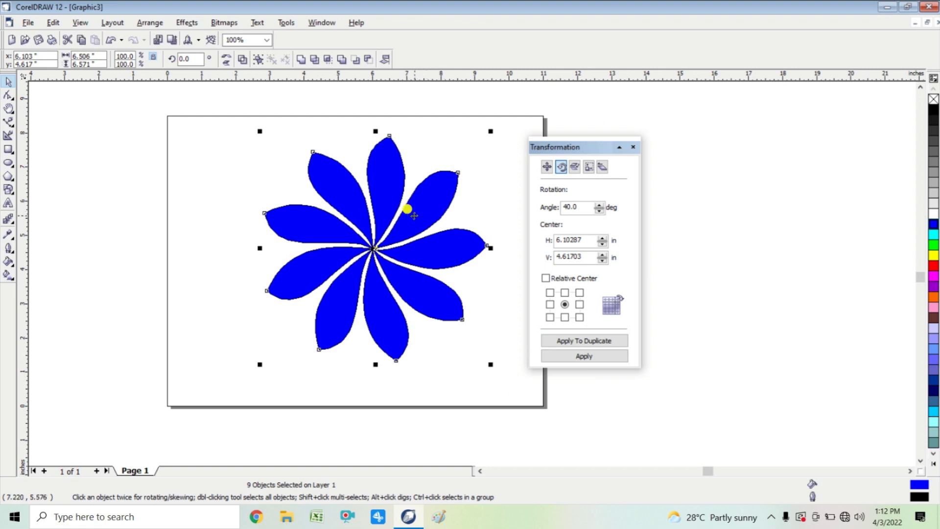
pyautogui.moveTo(407, 209); pyautogui.dragTo(815, 186)
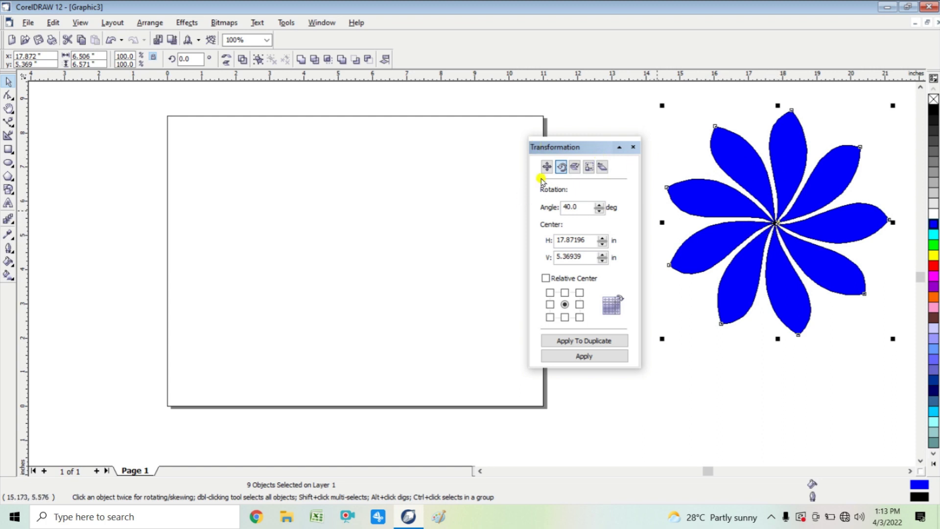
pyautogui.click(632, 148)
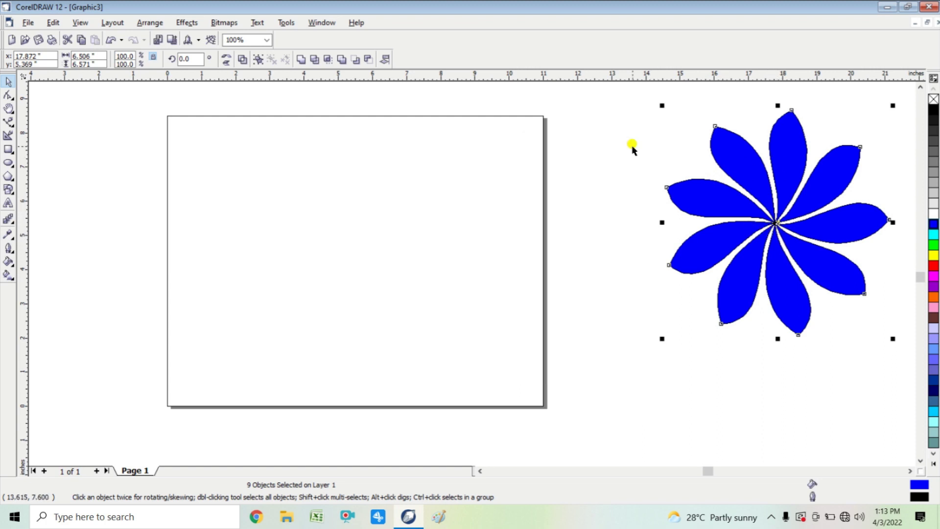
# Apply an Artistic Media preset stroke that tapers at both ends to the selected flower petals
pyautogui.click(11, 126)
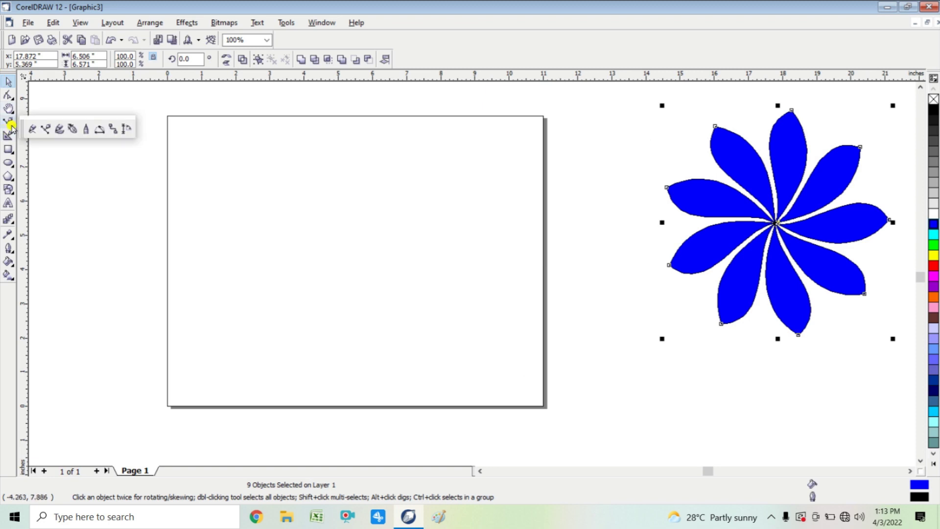
pyautogui.click(59, 130)
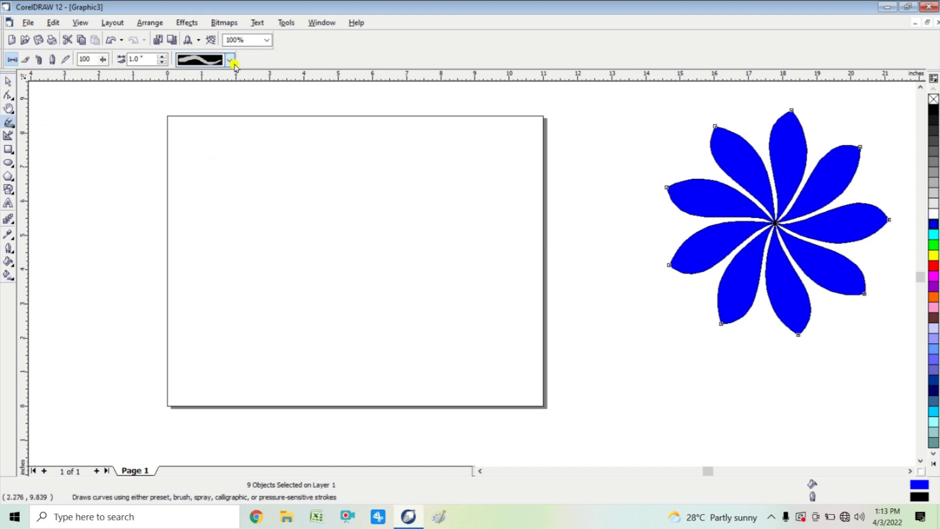
pyautogui.click(235, 65)
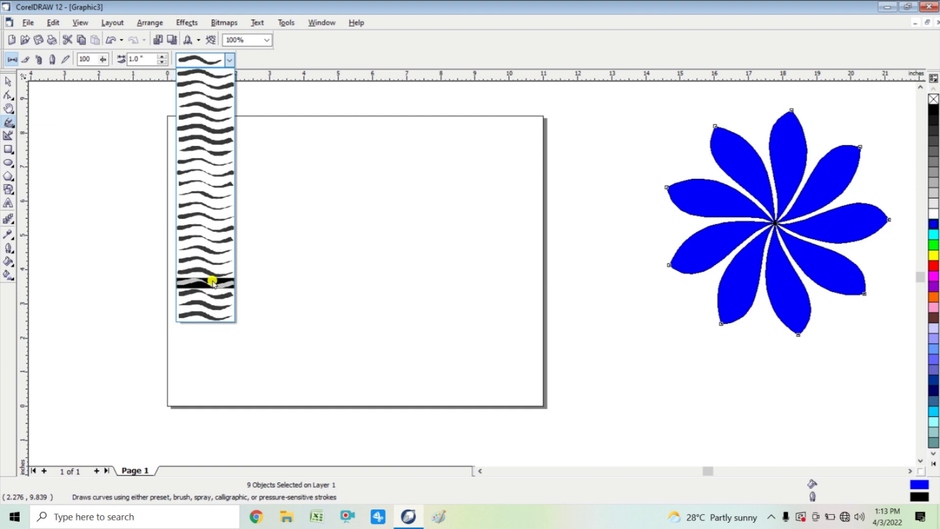
pyautogui.click(207, 304)
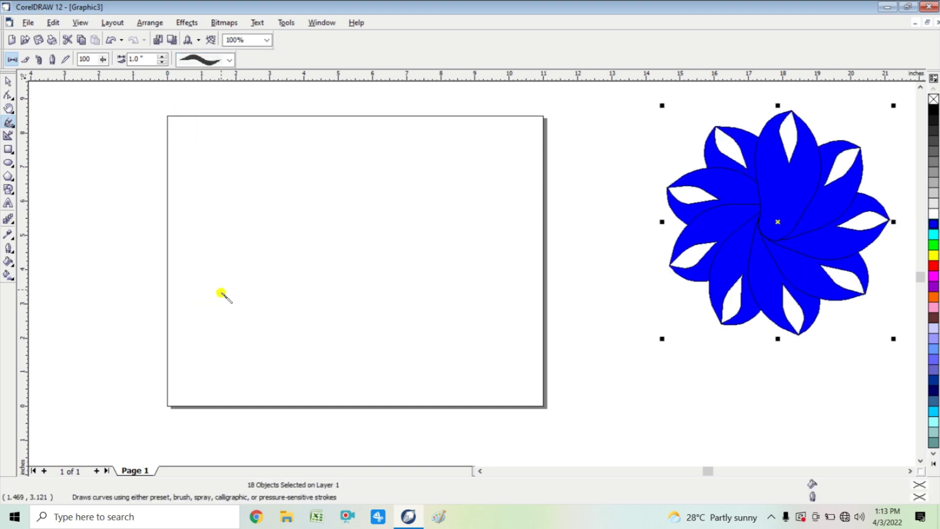
# Draw five crossing, curved Artistic Media strokes over the page with the tapered preset
pyautogui.moveTo(73, 219)
pyautogui.mouseDown()
pyautogui.moveTo(174, 266)
pyautogui.moveTo(261, 285)
pyautogui.moveTo(357, 271)
pyautogui.moveTo(542, 211)
pyautogui.moveTo(624, 240)
pyautogui.mouseUp()
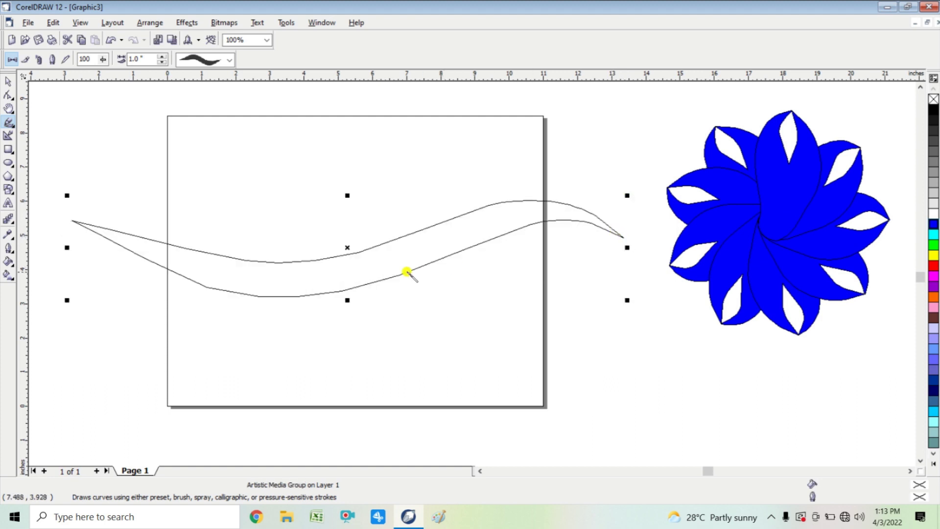
pyautogui.moveTo(161, 157)
pyautogui.mouseDown()
pyautogui.moveTo(222, 178)
pyautogui.moveTo(369, 271)
pyautogui.moveTo(431, 336)
pyautogui.moveTo(508, 371)
pyautogui.mouseUp()
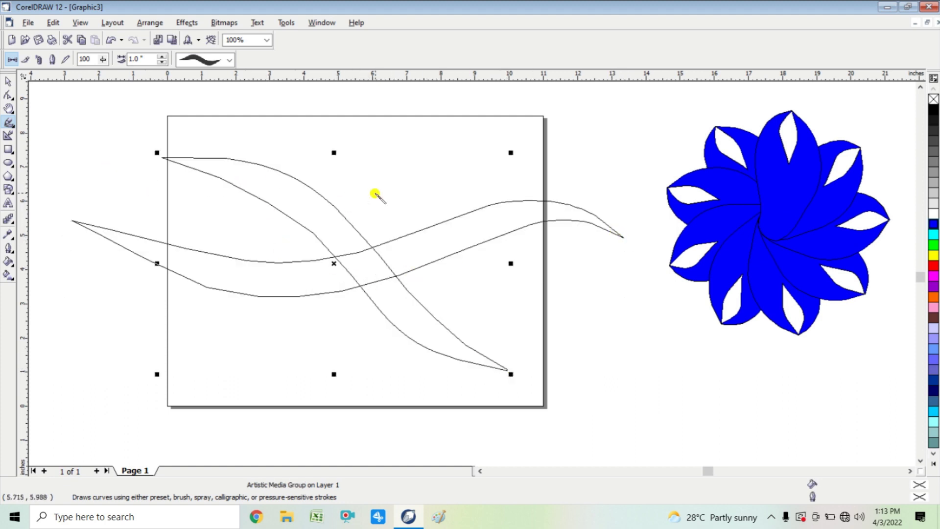
pyautogui.moveTo(433, 160)
pyautogui.mouseDown()
pyautogui.moveTo(346, 279)
pyautogui.moveTo(297, 372)
pyautogui.moveTo(206, 403)
pyautogui.mouseUp()
pyautogui.moveTo(411, 380)
pyautogui.mouseDown()
pyautogui.moveTo(446, 258)
pyautogui.moveTo(498, 213)
pyautogui.moveTo(557, 188)
pyautogui.mouseUp()
pyautogui.moveTo(280, 128)
pyautogui.mouseDown()
pyautogui.moveTo(219, 169)
pyautogui.moveTo(227, 278)
pyautogui.moveTo(261, 305)
pyautogui.moveTo(260, 344)
pyautogui.moveTo(241, 391)
pyautogui.mouseUp()
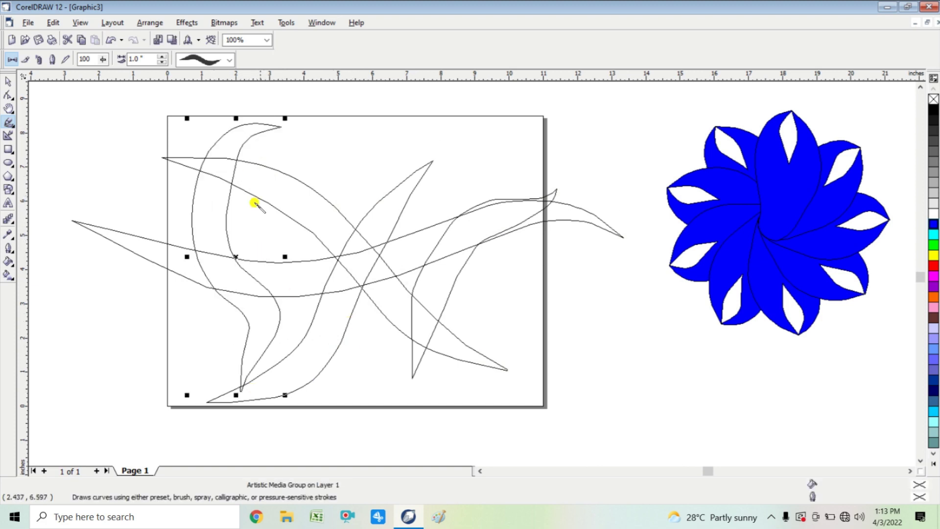
# Switch the last stroke to the first preset with one rounded end and draw another curved stroke near the page's upper right
pyautogui.click(229, 59)
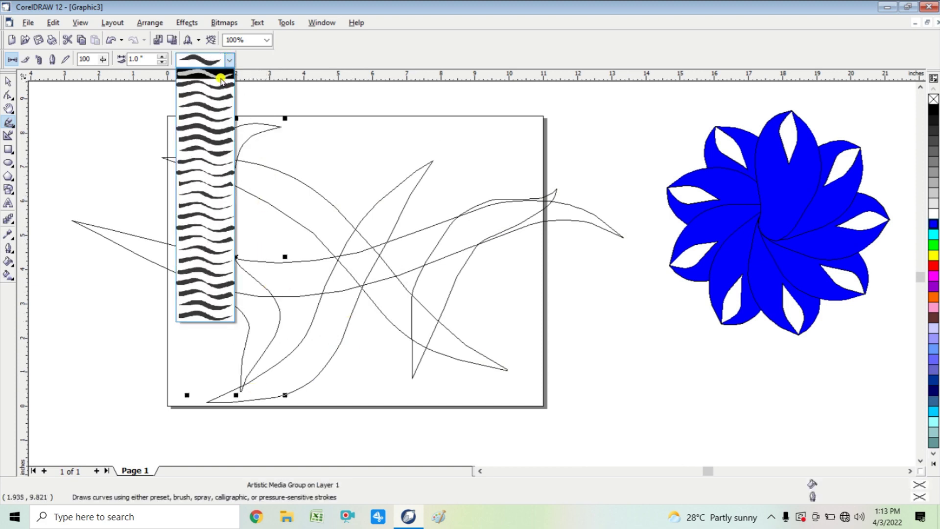
pyautogui.click(220, 76)
pyautogui.moveTo(453, 120)
pyautogui.mouseDown()
pyautogui.moveTo(411, 151)
pyautogui.moveTo(450, 284)
pyautogui.mouseUp()
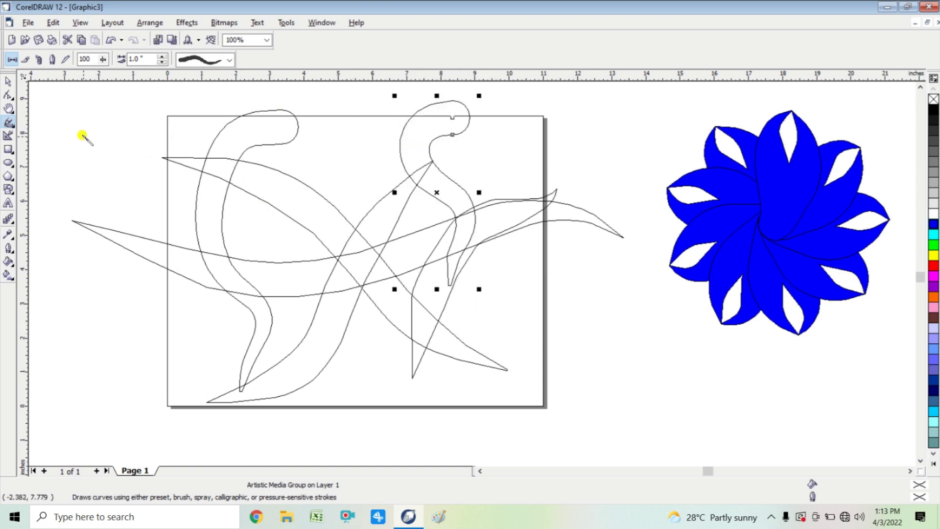
# Select all the Artistic Media strokes over the page and delete them, keeping the blue flower
pyautogui.click(267, 139)
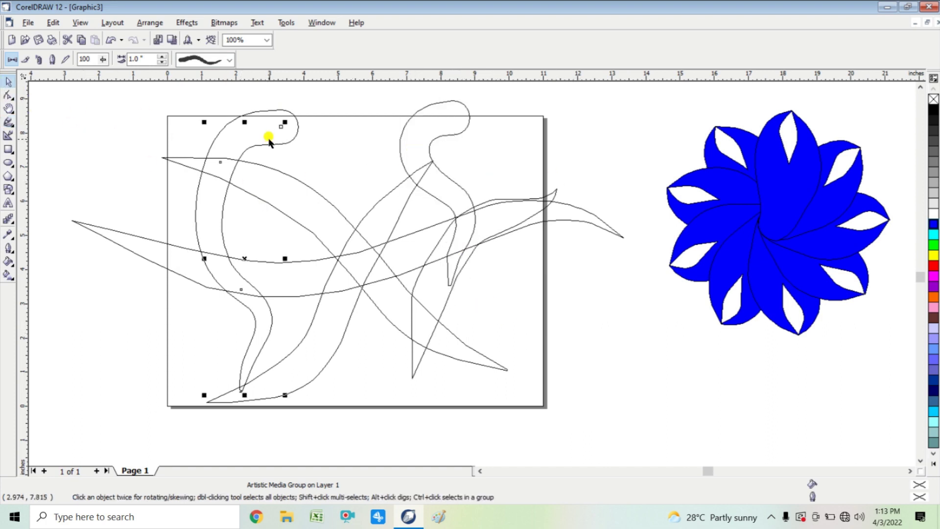
pyautogui.moveTo(56, 97)
pyautogui.mouseDown()
pyautogui.moveTo(392, 314)
pyautogui.moveTo(611, 390)
pyautogui.moveTo(639, 426)
pyautogui.mouseUp()
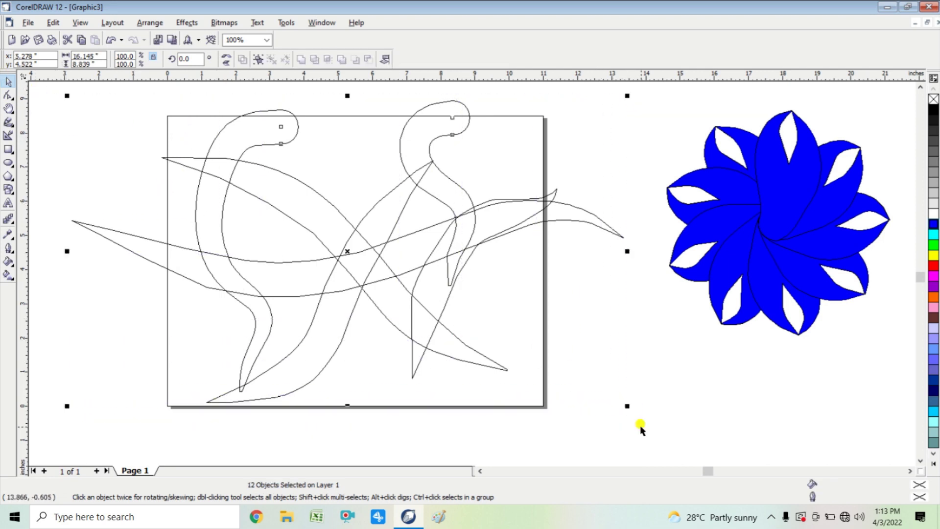
pyautogui.press('Delete')
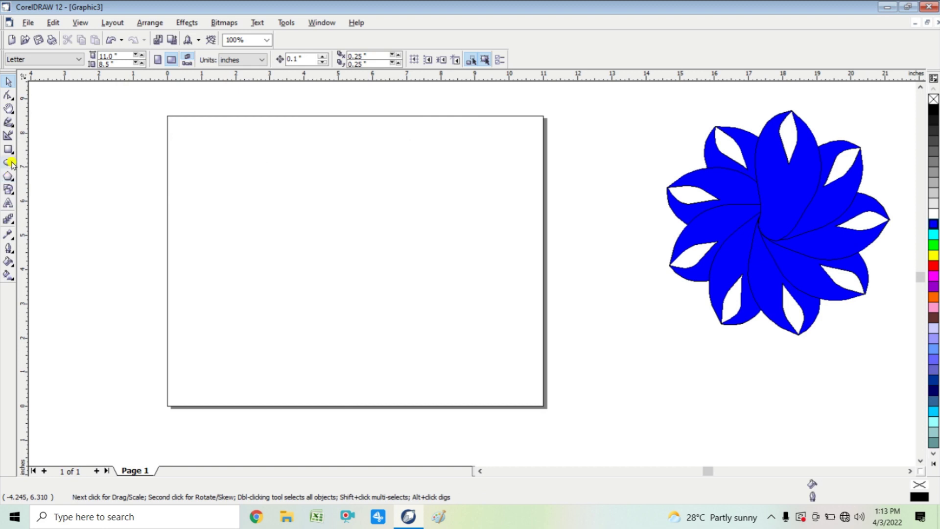
# Draw a straight diagonal Pen tool line about 4.9 in wide and 4.7 in high across the page toward its lower right
pyautogui.click(11, 128)
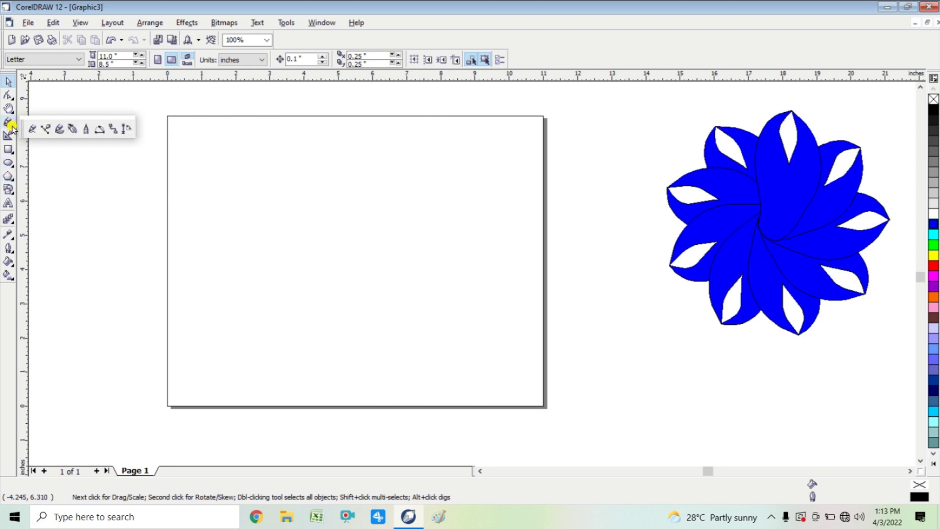
pyautogui.click(71, 129)
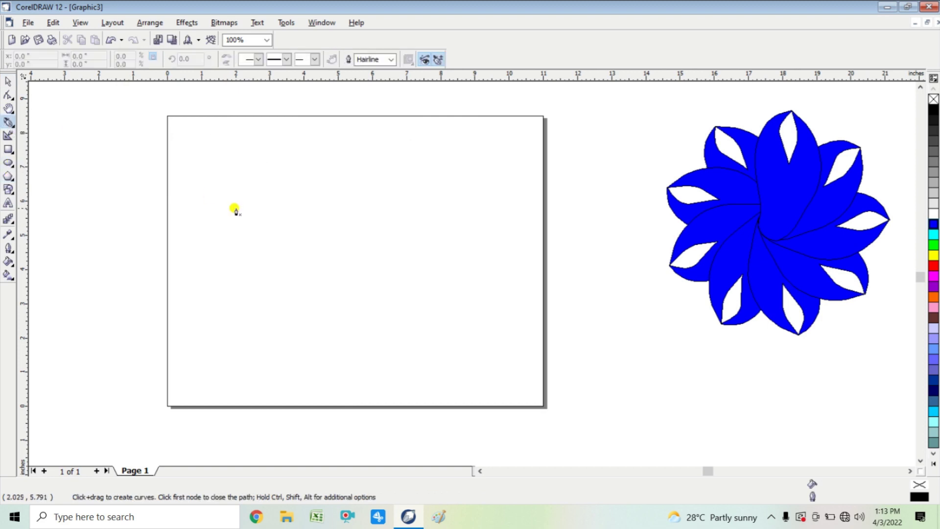
pyautogui.click(242, 211)
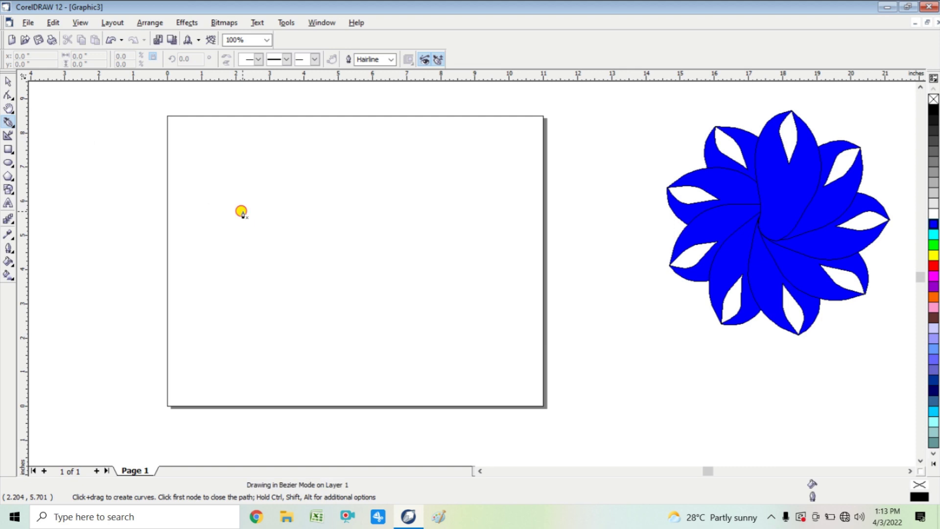
pyautogui.click(408, 372)
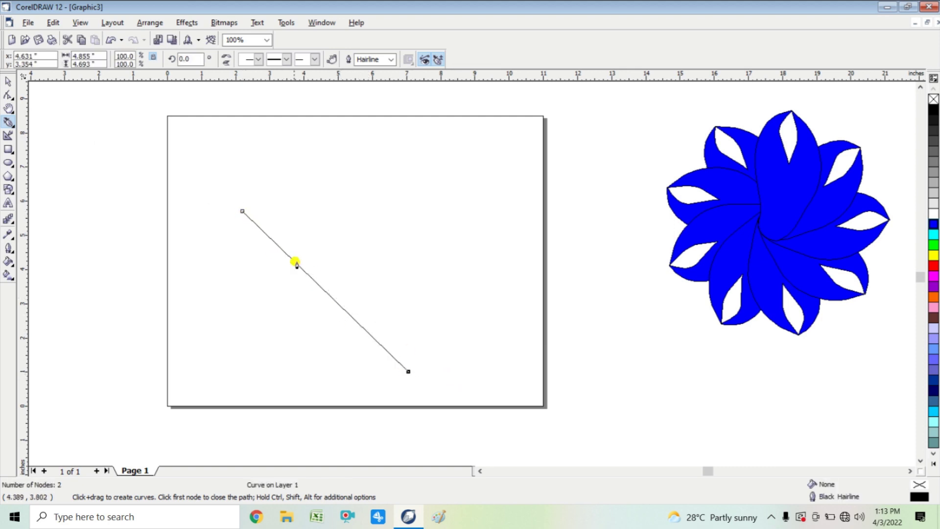
pyautogui.click(242, 213)
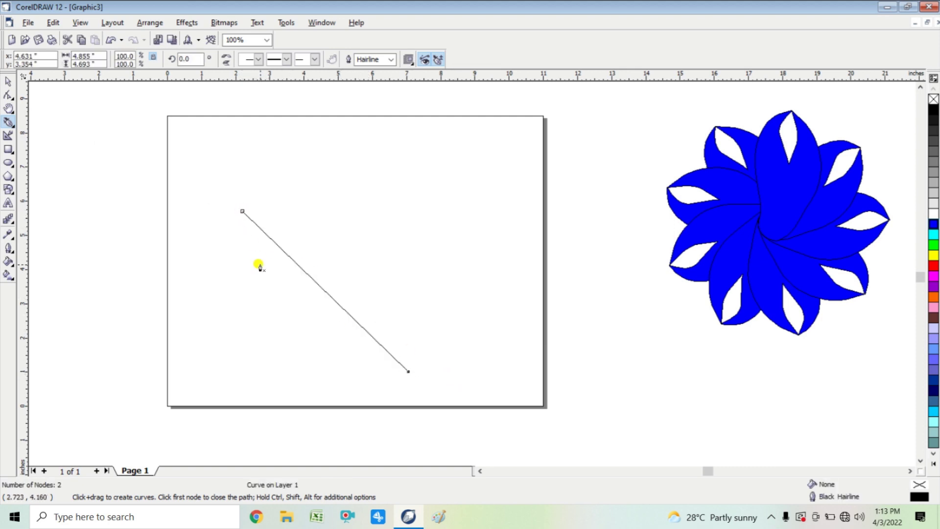
# Add a node midway along the diagonal line and remove the line from the page again
pyautogui.rightClick(322, 290)
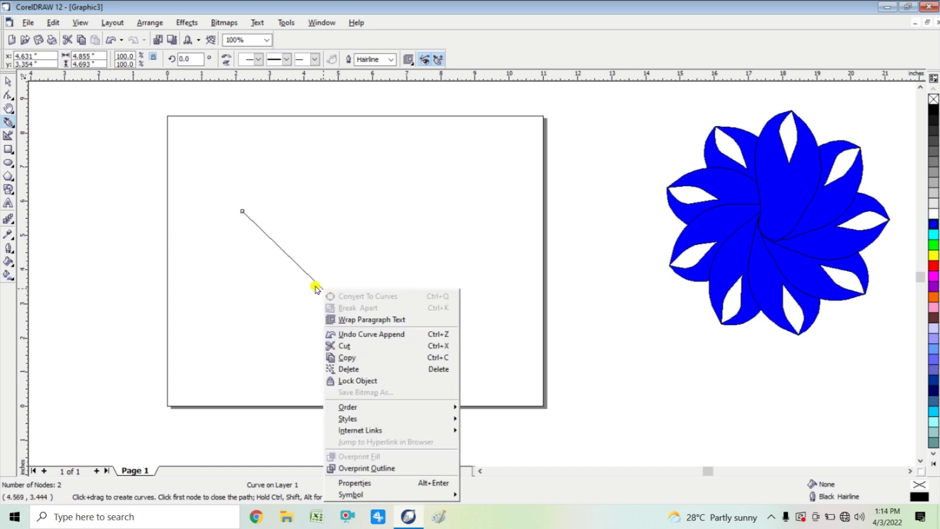
pyautogui.click(317, 288)
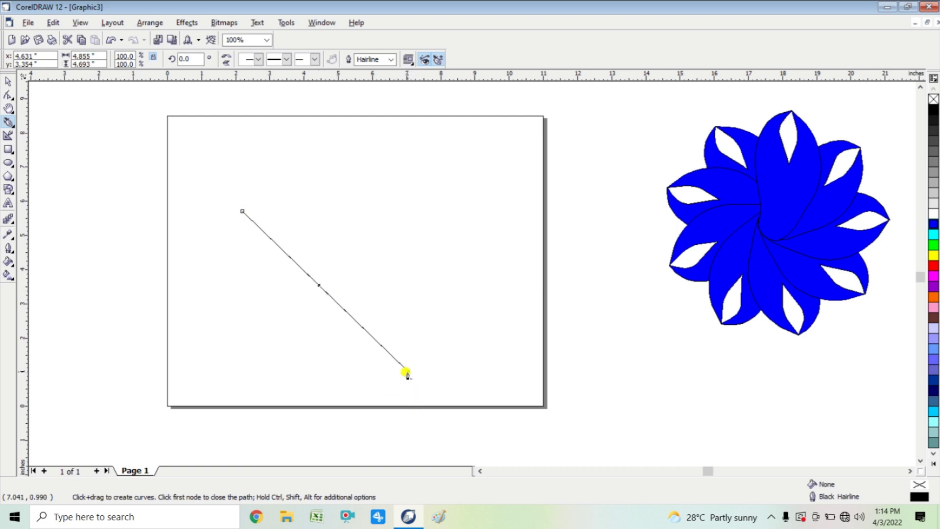
pyautogui.hotkey('ctrl', 'z')
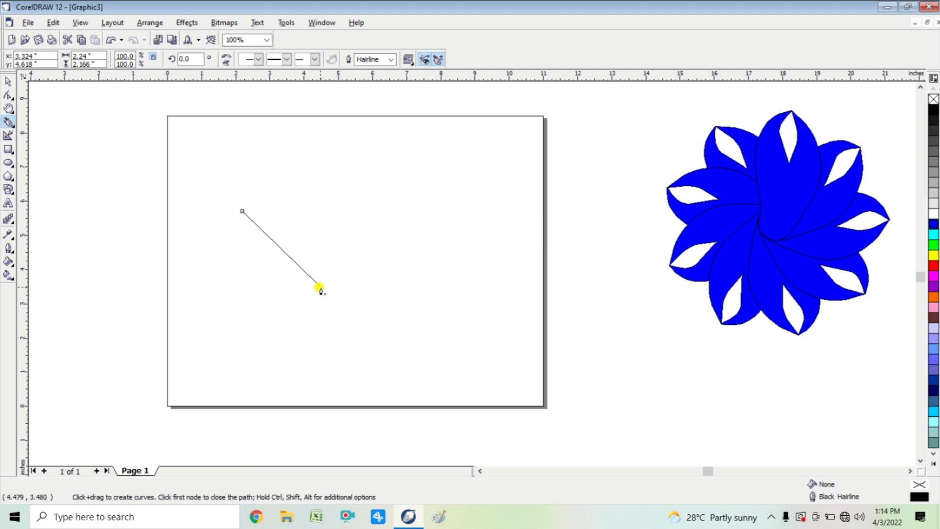
pyautogui.hotkey('ctrl', 'z')
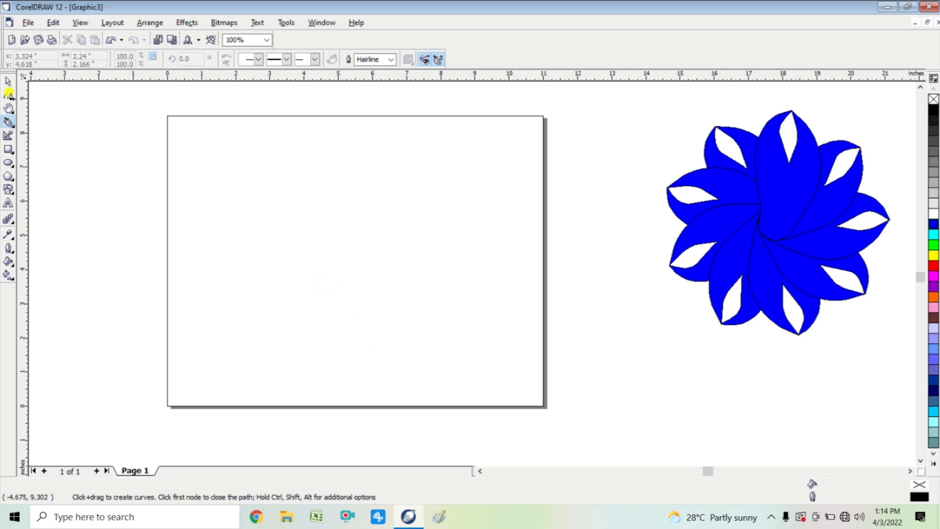
# Draw a closed three-cornered shape about 4.8 × 3.1 in on the page's upper left with the Polyline tool, its left side freehand
pyautogui.rightClick(11, 128)
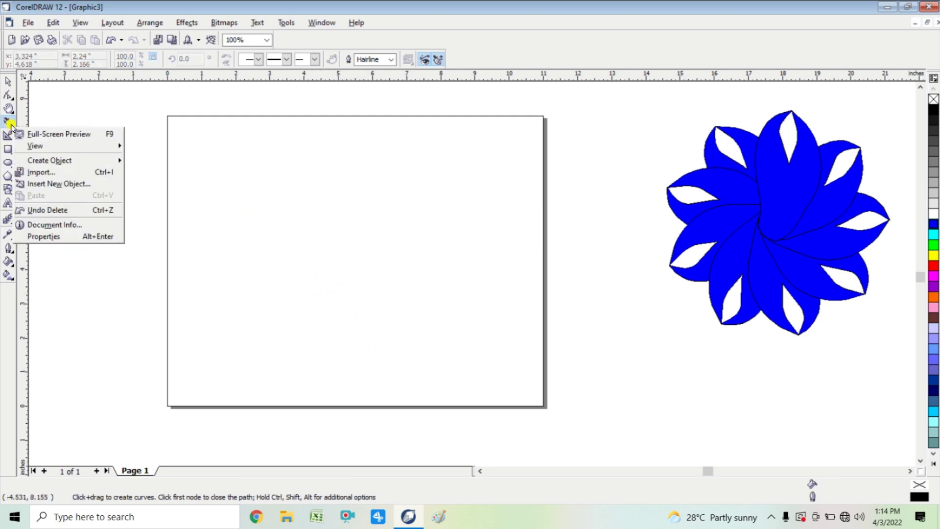
pyautogui.click(9, 123)
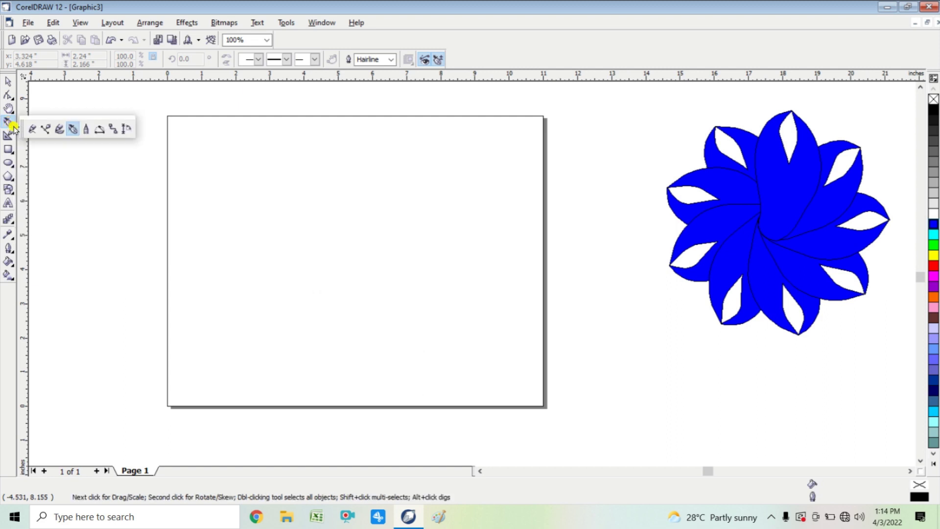
pyautogui.click(87, 130)
pyautogui.moveTo(225, 185); pyautogui.dragTo(284, 273)
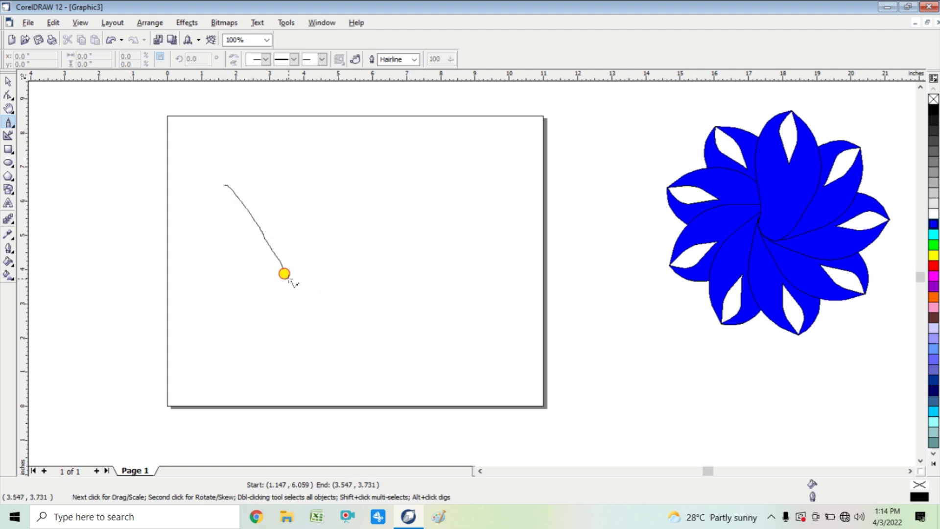
pyautogui.click(390, 169)
pyautogui.click(224, 184)
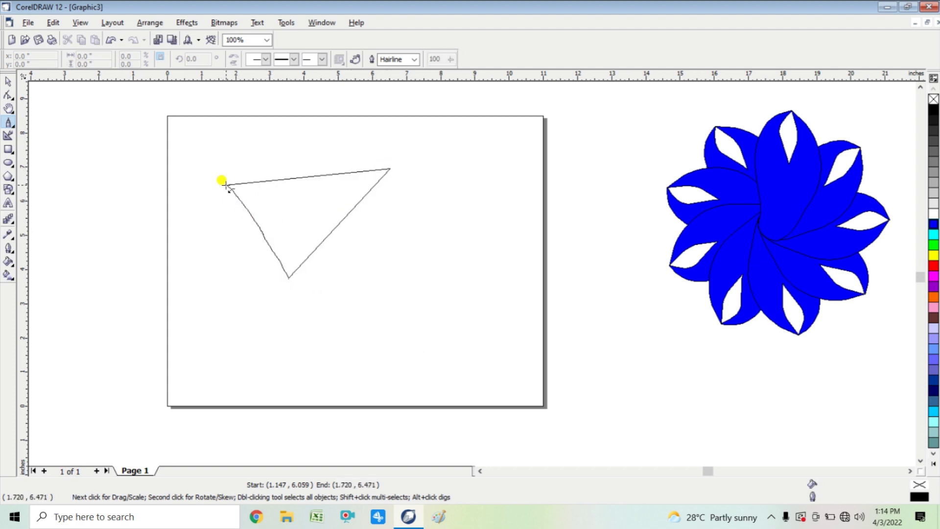
# Fill the closed three-cornered shape with Dark Brown after trying other fills such as Pastel Blue and 50% Black
pyautogui.click(932, 277)
pyautogui.click(931, 336)
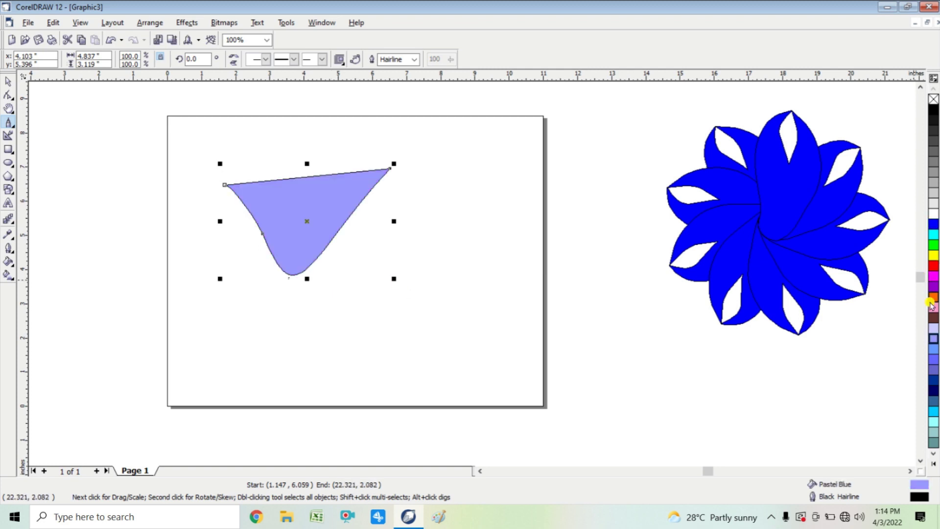
pyautogui.click(933, 224)
pyautogui.click(933, 163)
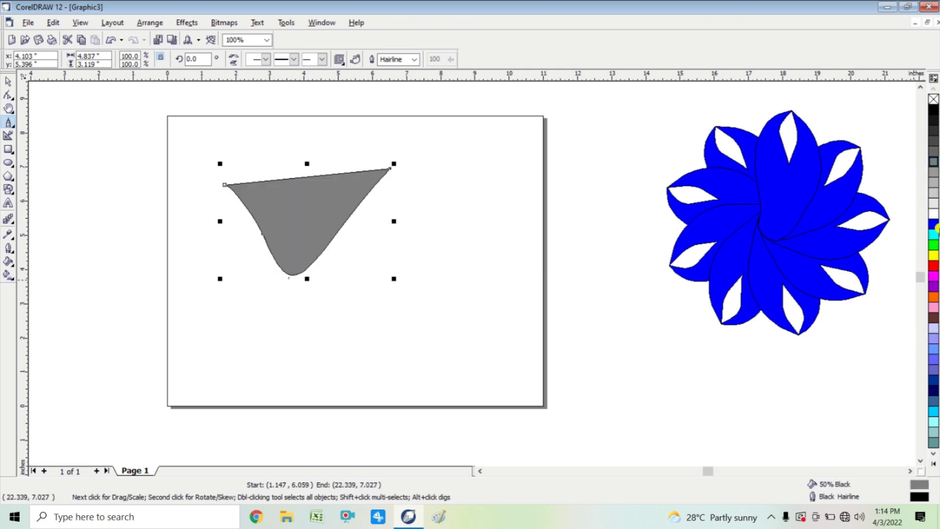
pyautogui.click(934, 320)
pyautogui.click(8, 83)
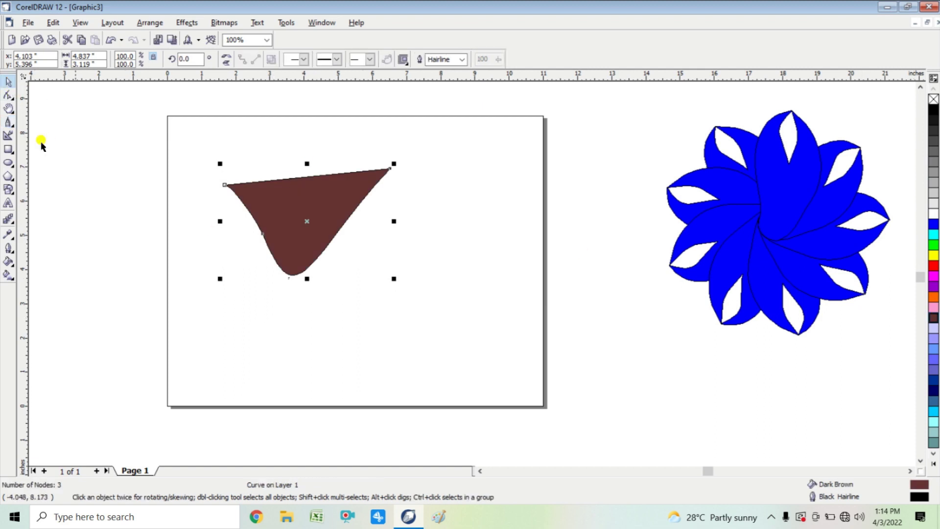
# Draw two 3 Point Curve arcs: one arching upward at the page's lower right, one about 2 × 4 in bulging across its right edge
pyautogui.click(12, 128)
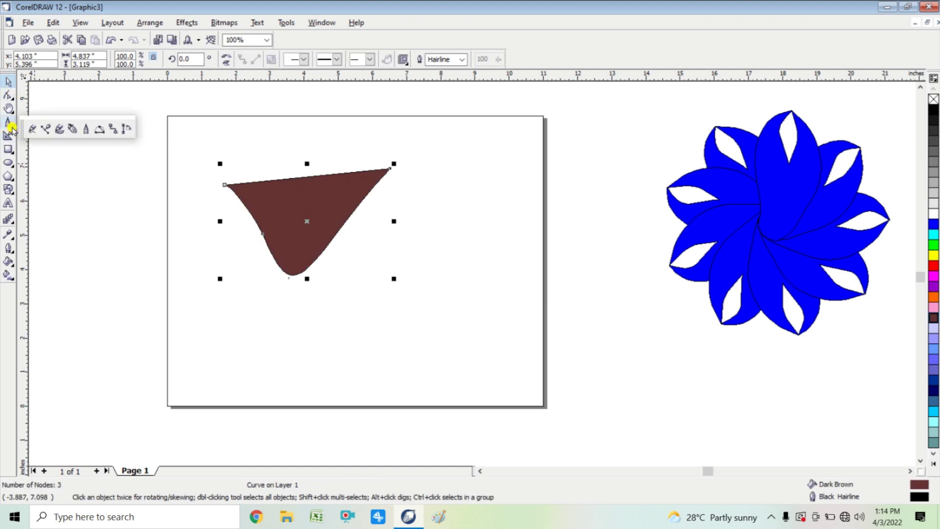
pyautogui.click(99, 129)
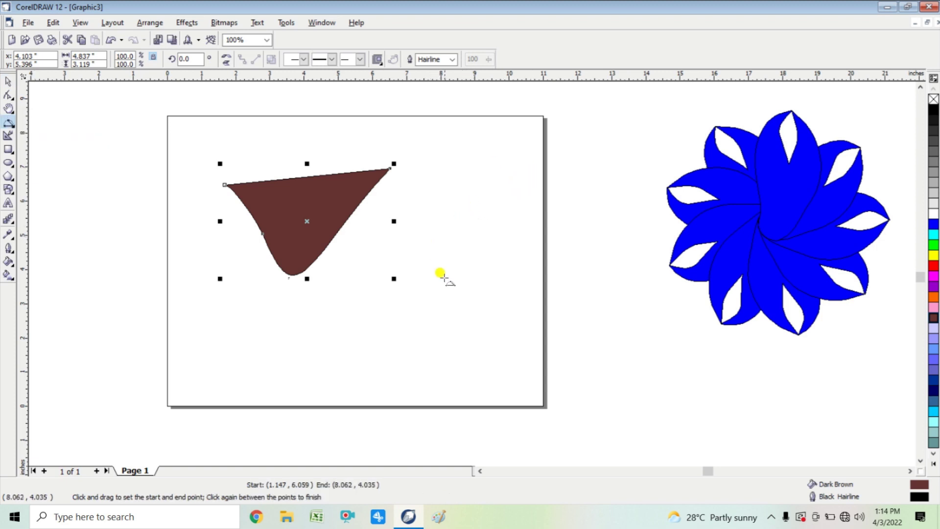
pyautogui.moveTo(347, 382); pyautogui.dragTo(517, 373)
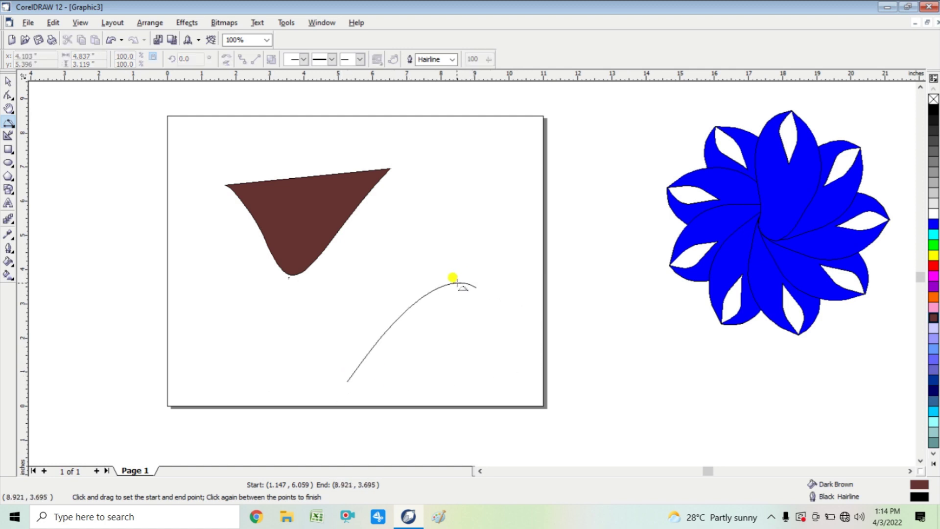
pyautogui.click(426, 285)
pyautogui.moveTo(482, 131); pyautogui.dragTo(549, 201)
pyautogui.click(548, 200)
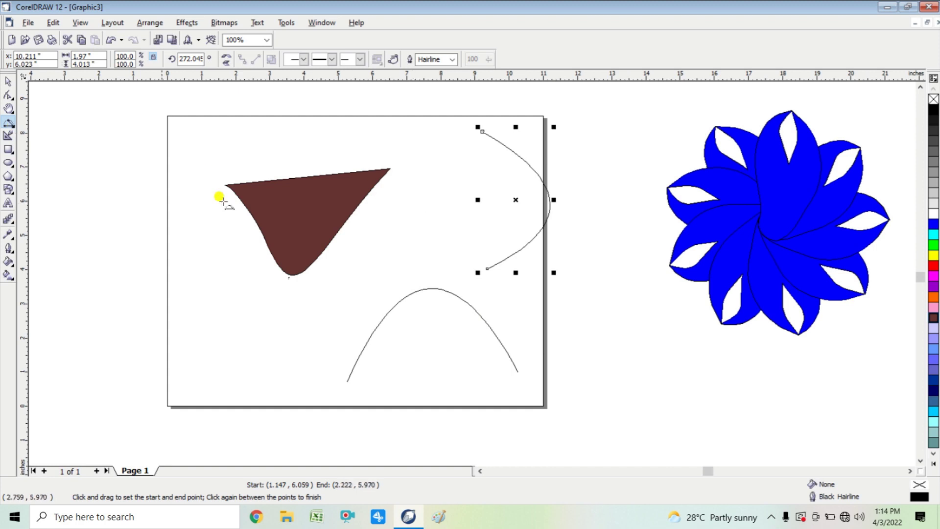
# Draw two stepped Interactive Connector lines, about 4.5 × 3.2 in left of the brown shape and 8.7 × 3.5 in from its right edge
pyautogui.click(12, 128)
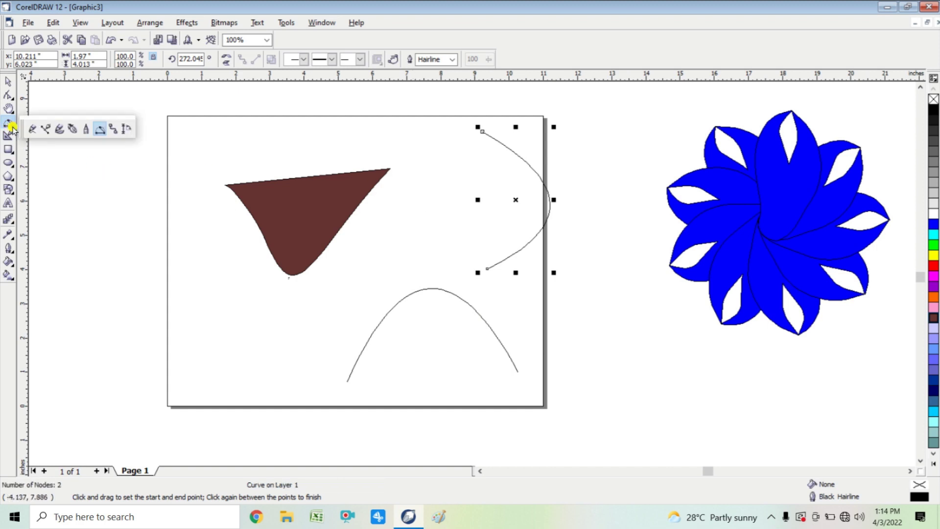
pyautogui.click(111, 130)
pyautogui.moveTo(97, 169); pyautogui.dragTo(250, 277)
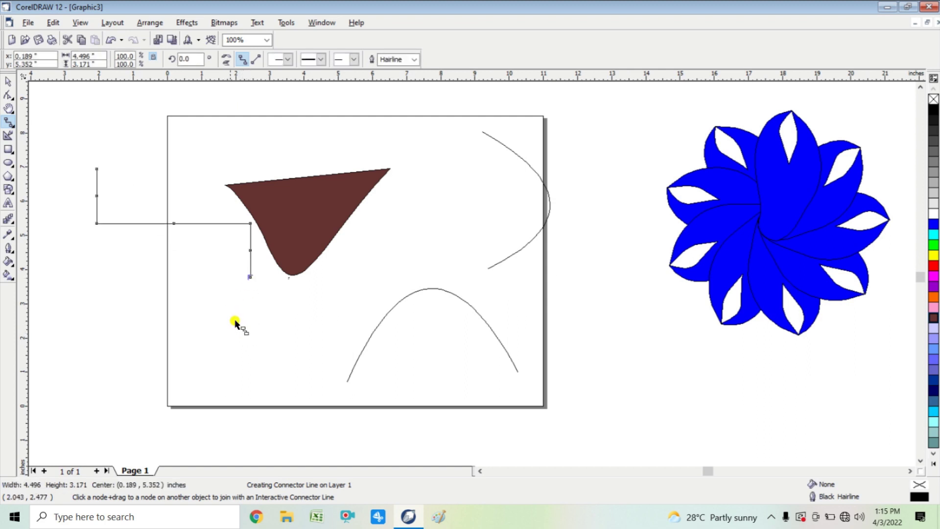
pyautogui.moveTo(341, 229); pyautogui.dragTo(637, 346)
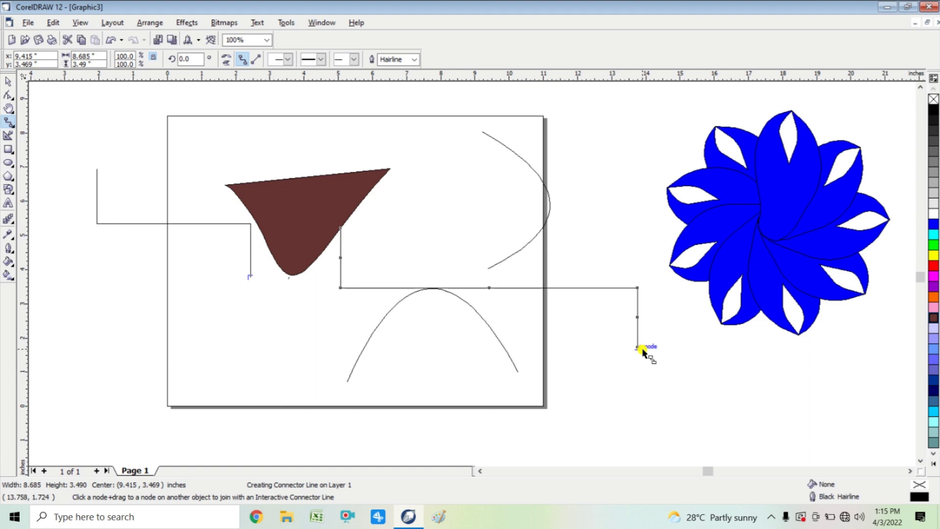
pyautogui.click(419, 195)
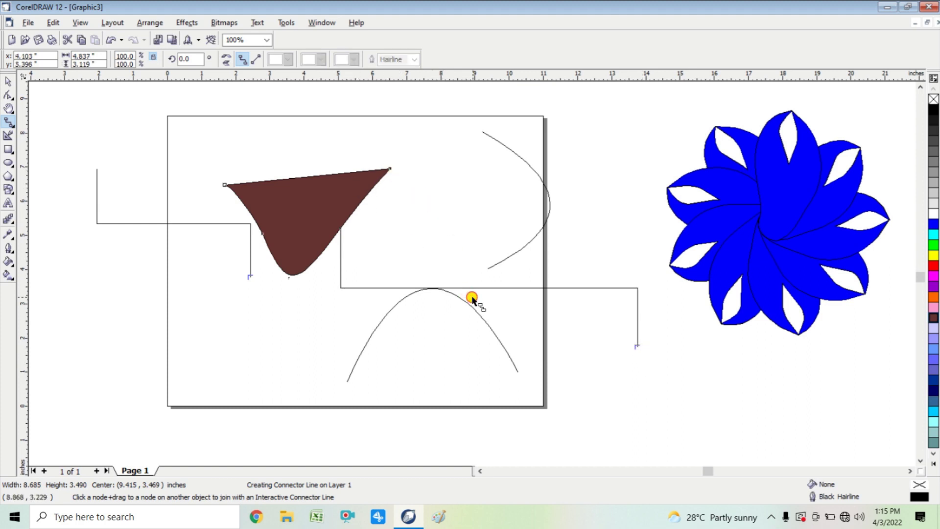
# Connect the brown shape's upper-right corner to the right-hand connector's bend, and add three more connectors between nodes of the left-hand connector
pyautogui.moveTo(395, 172); pyautogui.dragTo(636, 286)
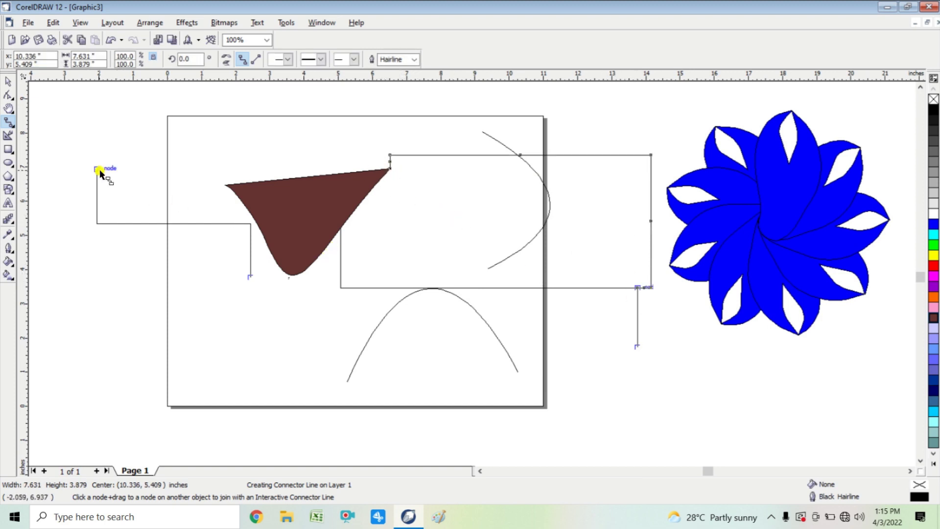
pyautogui.moveTo(98, 169); pyautogui.dragTo(251, 271)
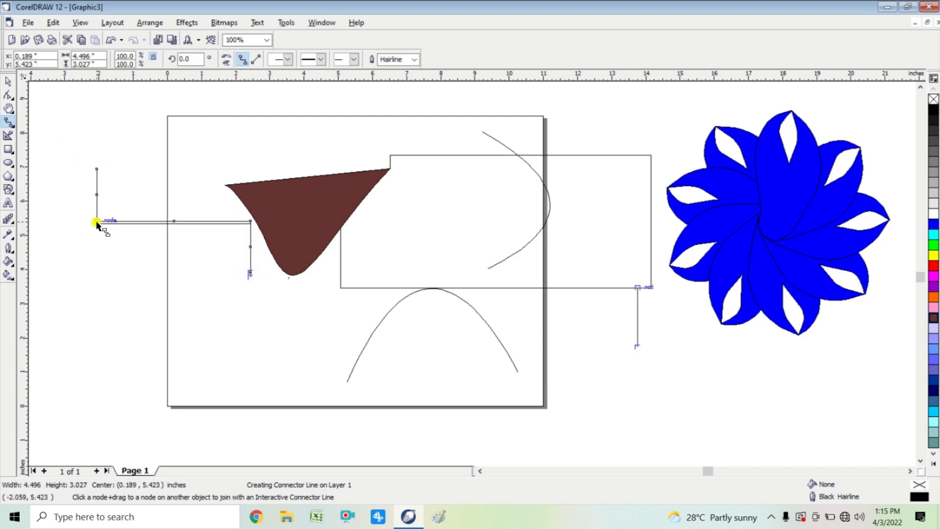
pyautogui.moveTo(97, 223); pyautogui.dragTo(249, 272)
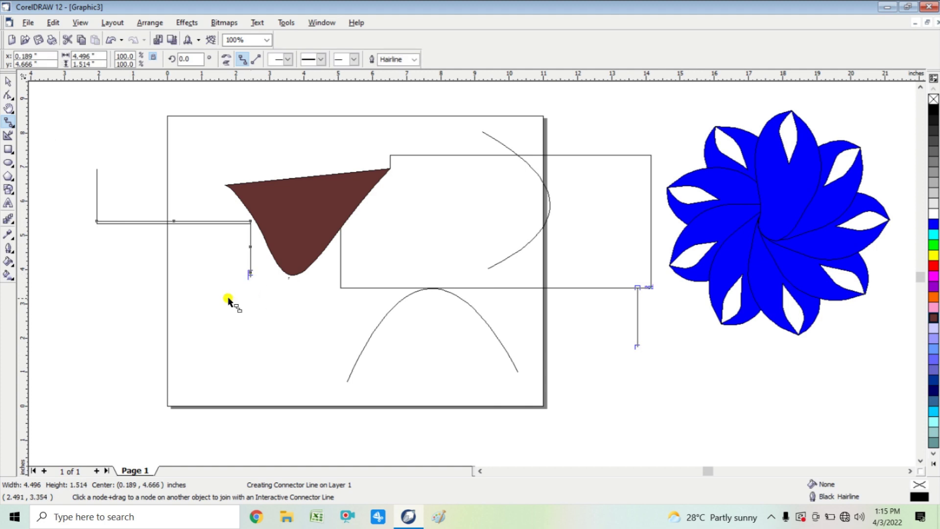
pyautogui.moveTo(96, 168); pyautogui.dragTo(250, 282)
pyautogui.click(8, 83)
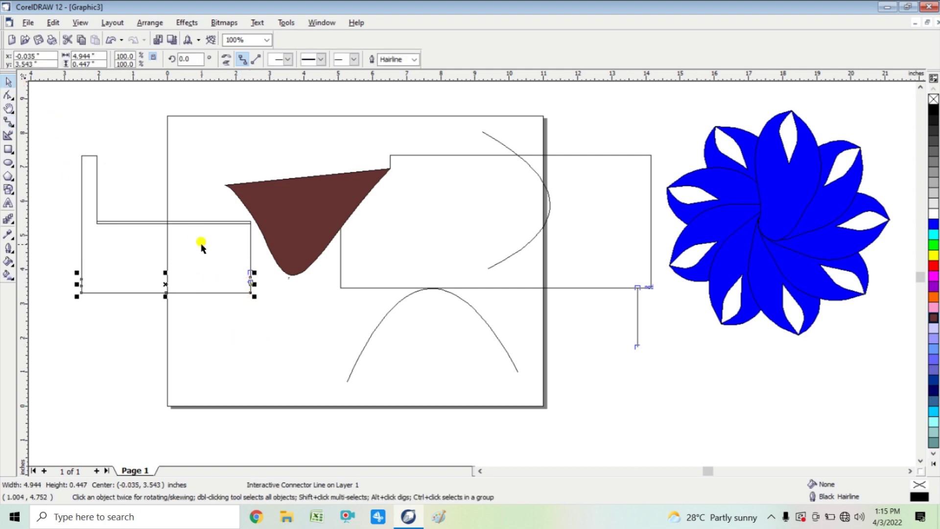
pyautogui.click(201, 245)
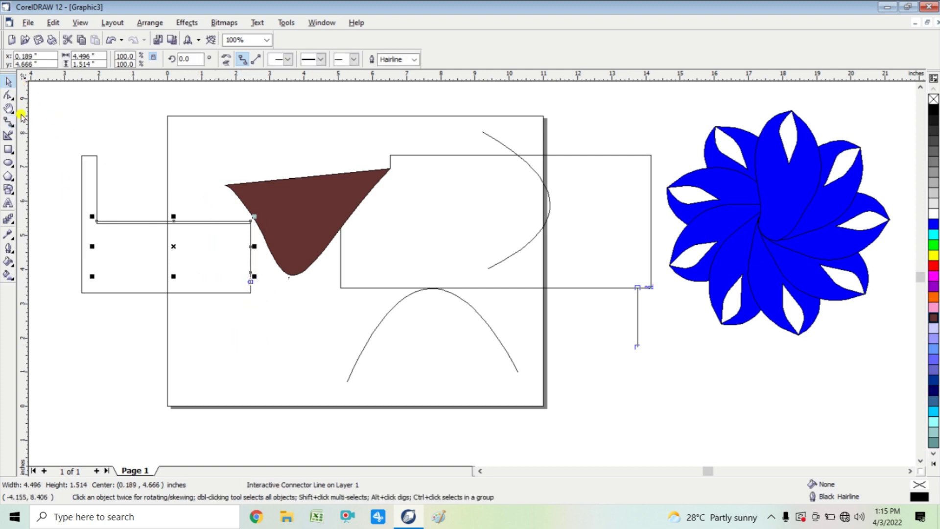
# With the Dimension tool, add vertical dimensions spanning about 0.30 in above the page's upper-right corner and about 0.52 in across the brown shape
pyautogui.click(9, 126)
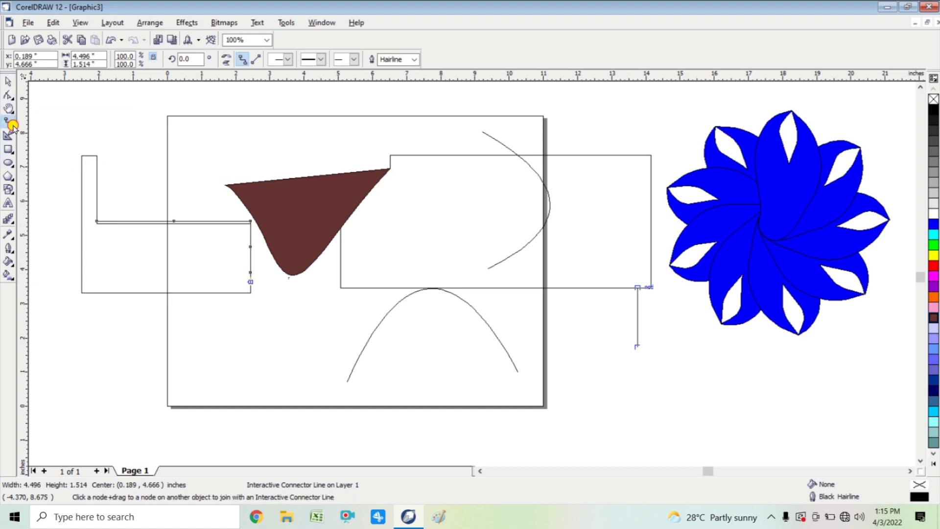
pyautogui.click(13, 126)
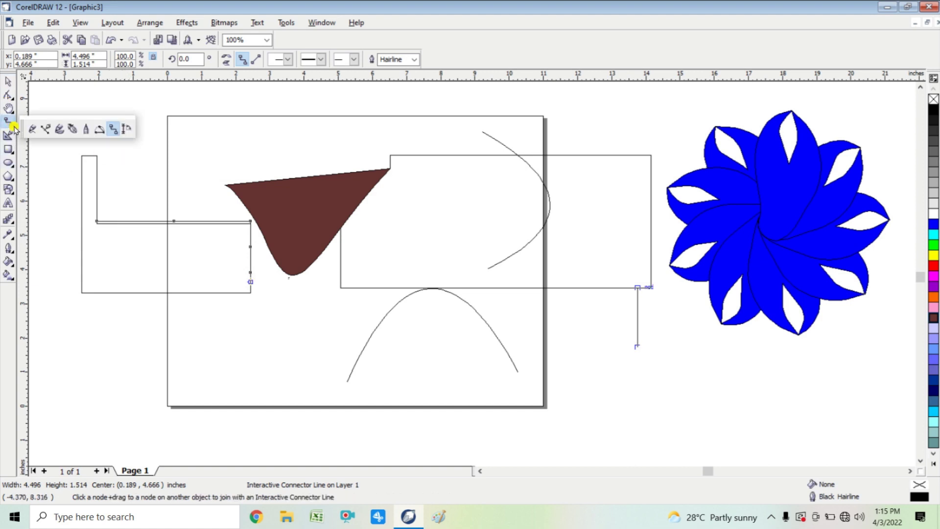
pyautogui.click(126, 128)
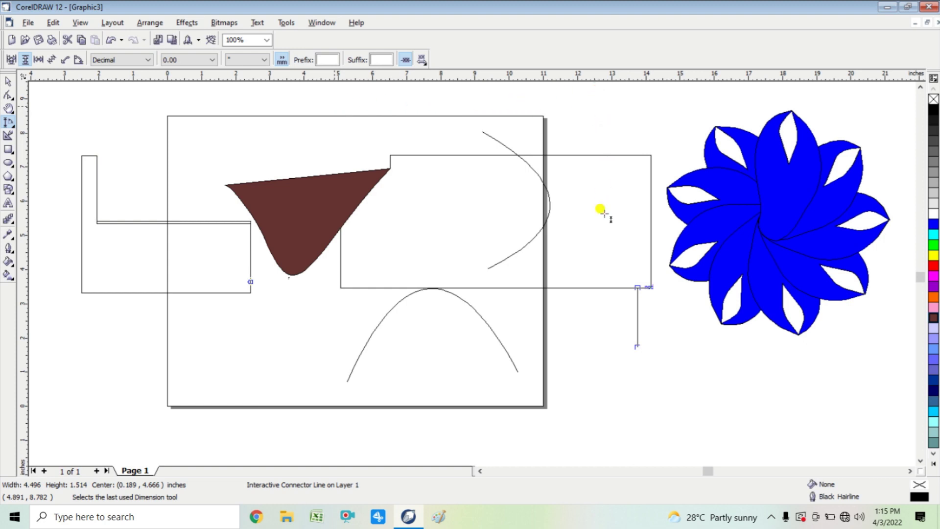
pyautogui.moveTo(285, 228); pyautogui.dragTo(222, 242)
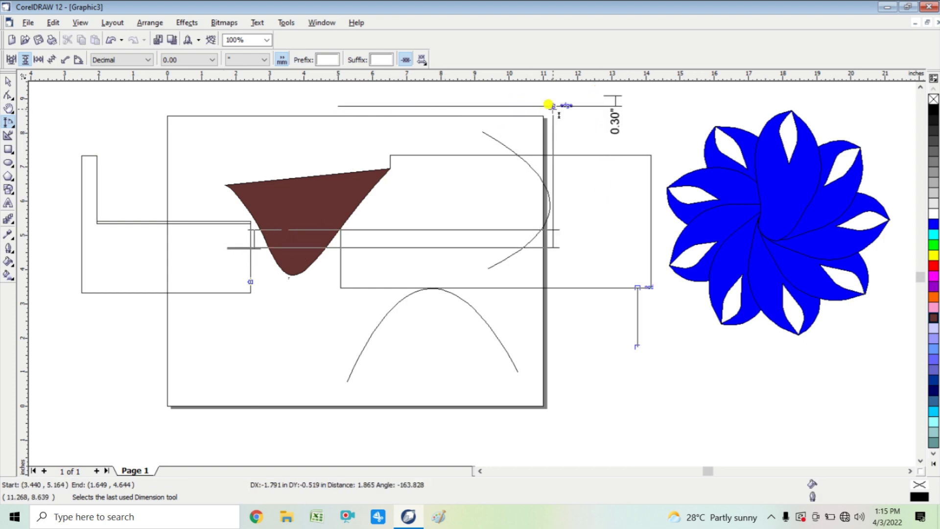
pyautogui.click(264, 131)
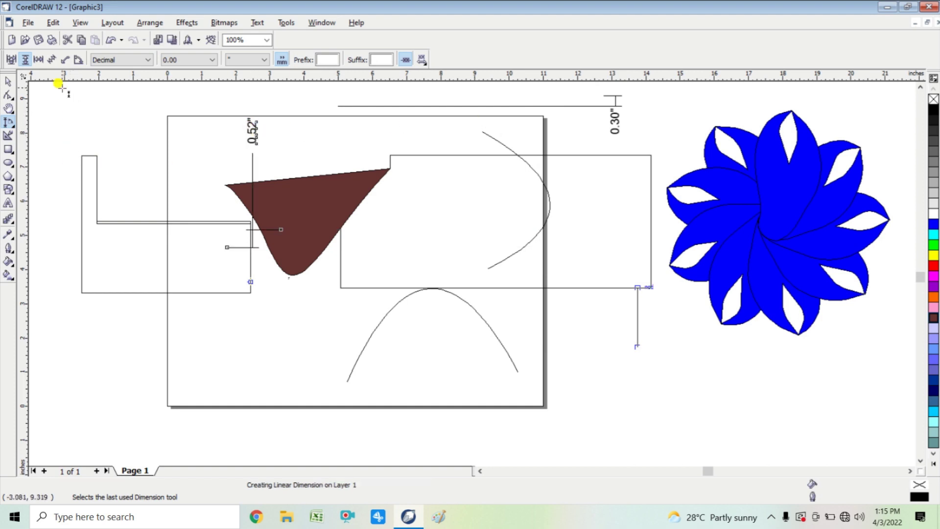
# Place a flat vertical dimension about 3 in wide above the page's upper-left corner and a second short one at its inner end
pyautogui.moveTo(64, 87); pyautogui.dragTo(167, 88)
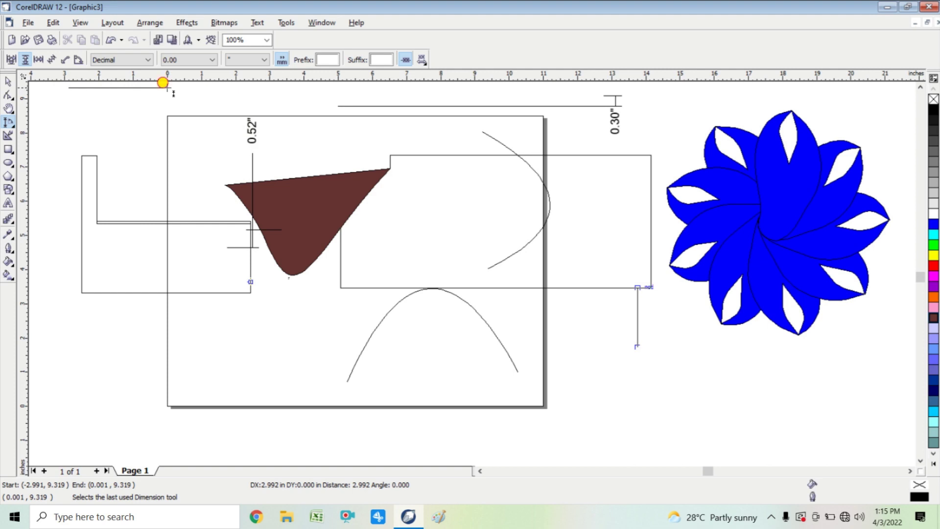
pyautogui.click(167, 89)
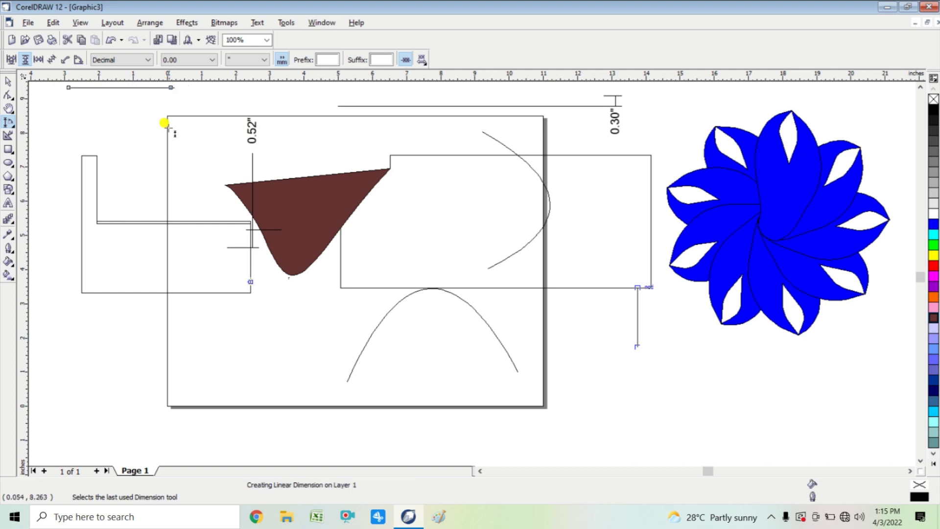
pyautogui.moveTo(171, 88)
pyautogui.mouseDown()
pyautogui.moveTo(277, 89)
pyautogui.moveTo(271, 102)
pyautogui.moveTo(191, 90)
pyautogui.moveTo(168, 95)
pyautogui.moveTo(167, 104)
pyautogui.mouseUp()
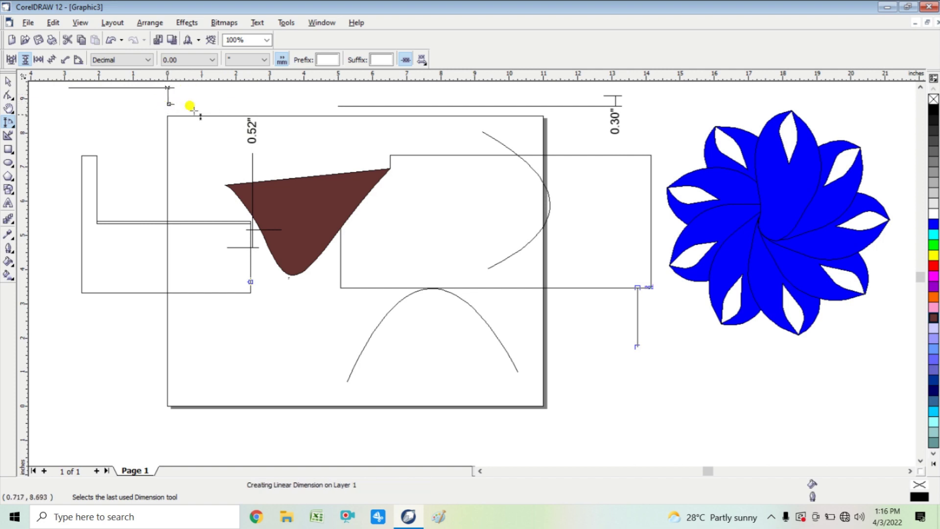
# Add a vertical dimension of about 3.24 in down to the upward arch, and one of about 2.35 in beyond the page's lower-right corner
pyautogui.moveTo(253, 98); pyautogui.dragTo(359, 208)
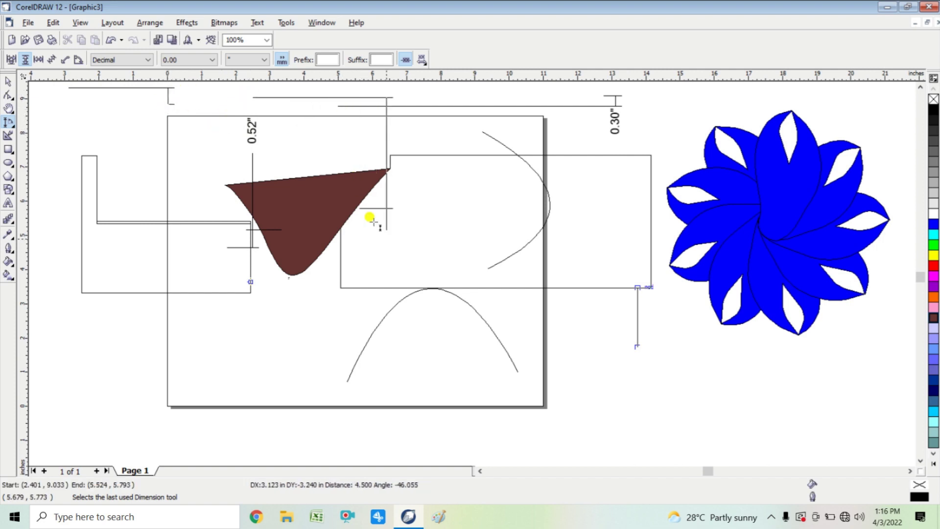
pyautogui.click(454, 327)
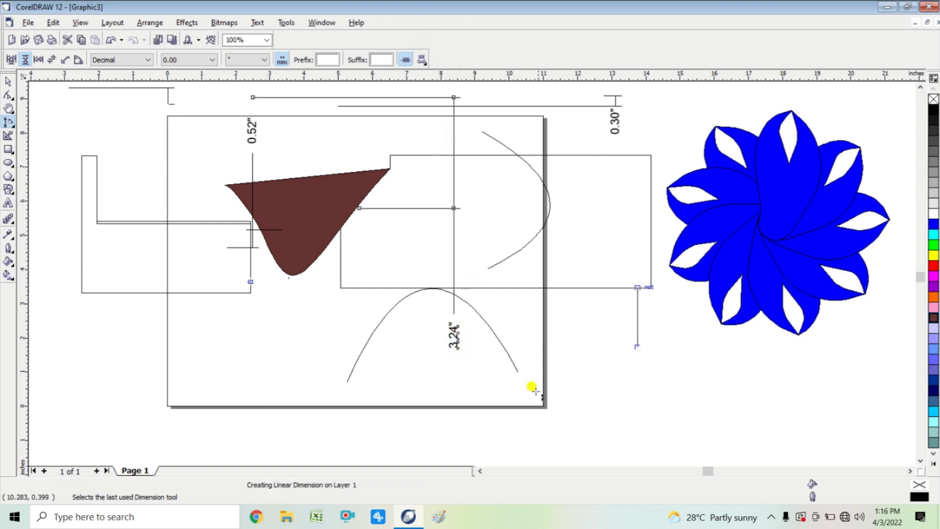
pyautogui.moveTo(522, 372); pyautogui.dragTo(611, 452)
pyautogui.click(710, 411)
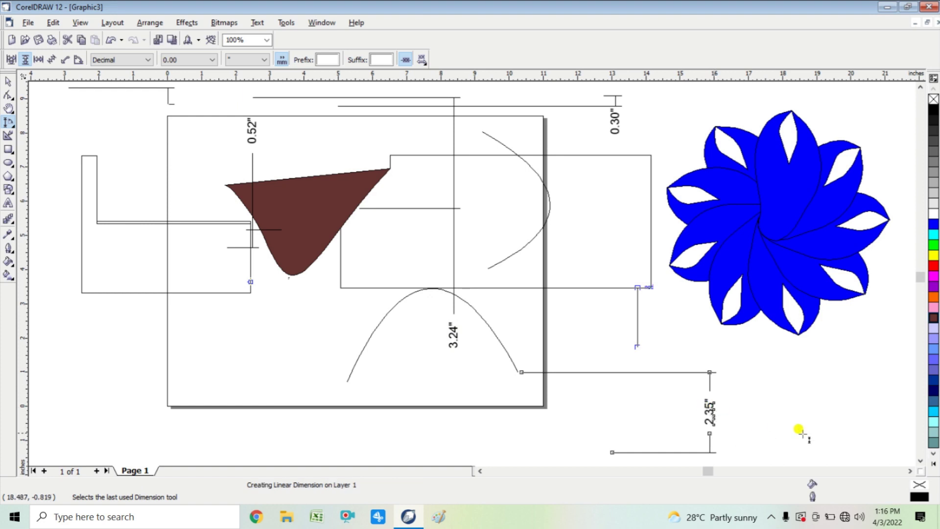
# Add a vertical dimension of about 0.77 in across the right-hand arc and one of about 1.58 in above the left-hand connector
pyautogui.moveTo(463, 173); pyautogui.dragTo(605, 147)
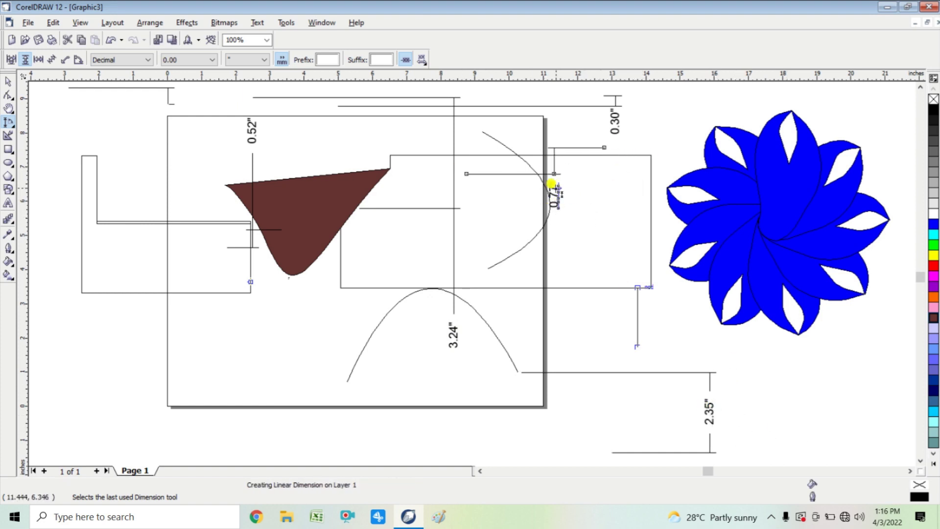
pyautogui.click(554, 186)
pyautogui.moveTo(76, 117); pyautogui.dragTo(133, 168)
pyautogui.click(115, 185)
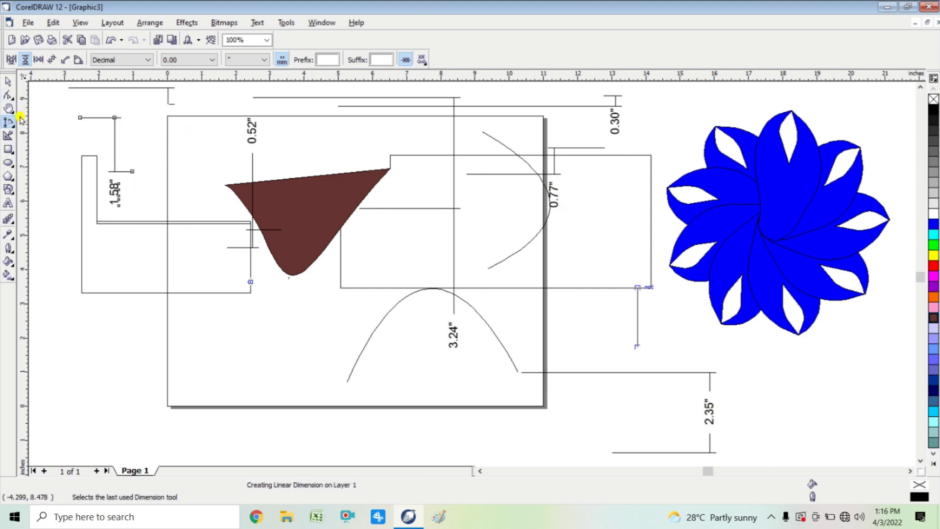
# Add a short vertical dimension, about 1.2 in, over the centre of the blue flower
pyautogui.click(14, 129)
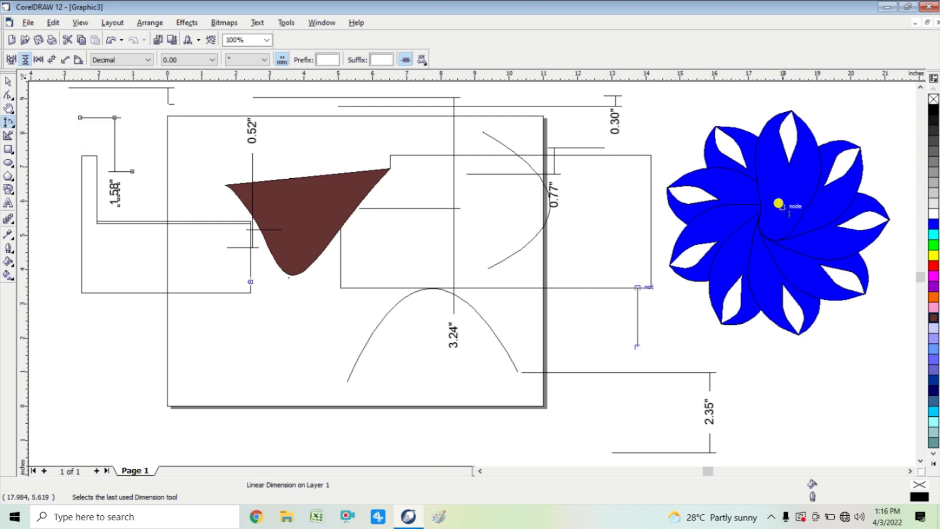
pyautogui.click(773, 218)
pyautogui.click(796, 267)
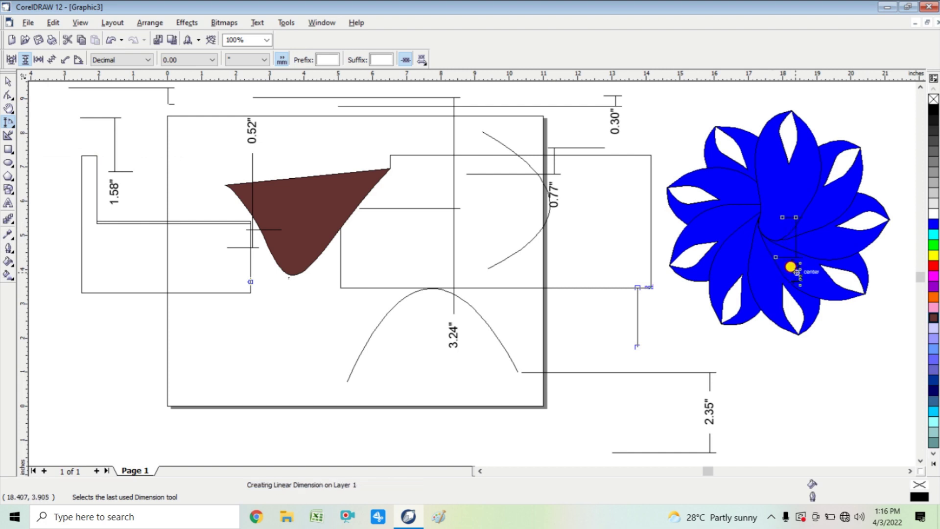
# Select all objects in the drawing and delete them
pyautogui.press('space')
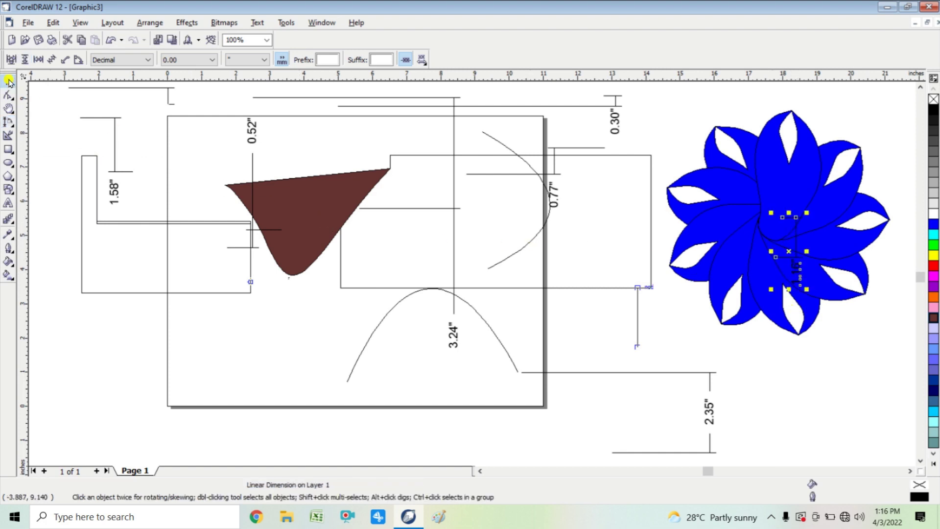
pyautogui.hotkey('ctrl', 'a')
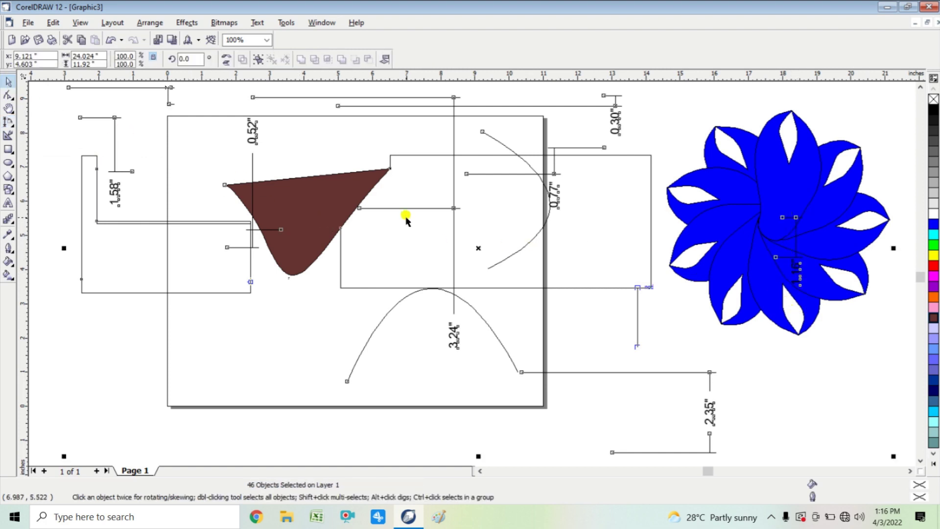
pyautogui.press('Delete')
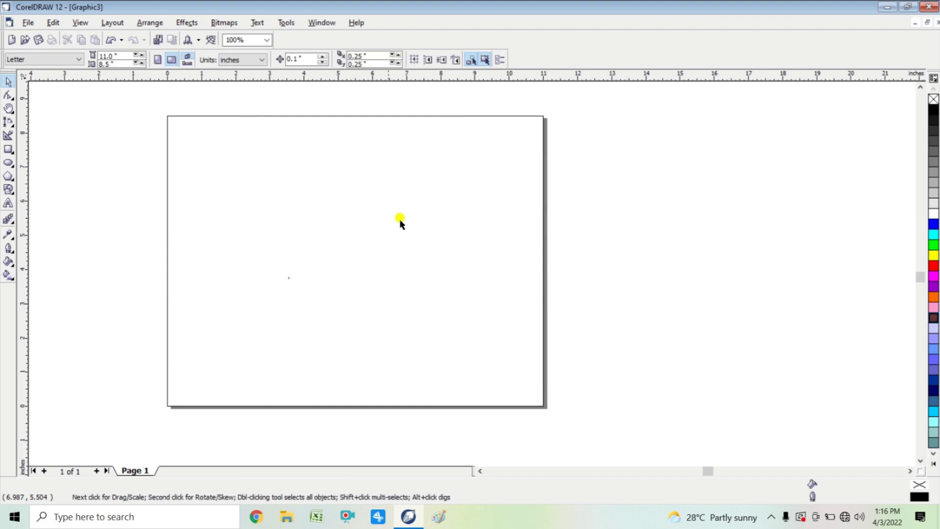
# With the Smart Drawing tool, draw a horizontal line about 8.8 in long across the page, plus a vertical and two crossing diagonals right of it
pyautogui.click(10, 136)
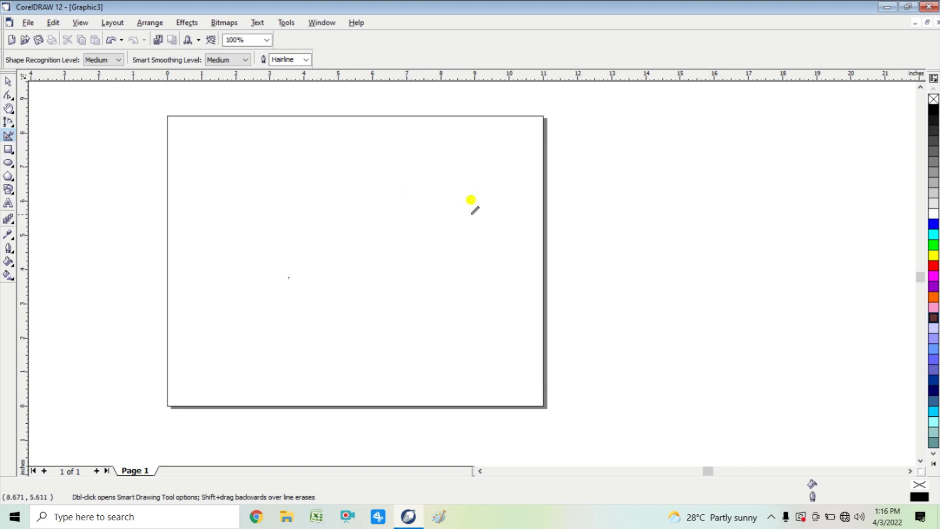
pyautogui.moveTo(254, 199)
pyautogui.mouseDown()
pyautogui.moveTo(360, 214)
pyautogui.moveTo(408, 241)
pyautogui.moveTo(557, 244)
pyautogui.mouseUp()
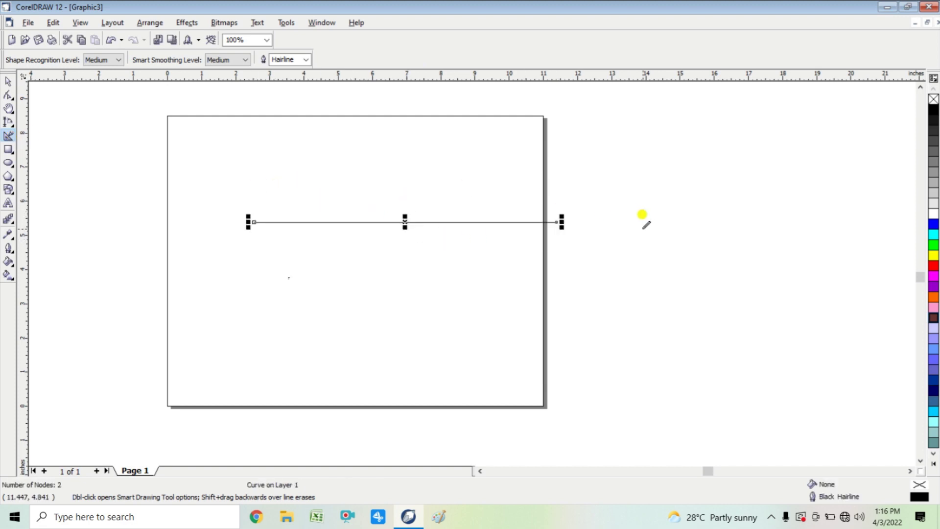
pyautogui.moveTo(706, 142); pyautogui.dragTo(715, 360)
pyautogui.moveTo(552, 312); pyautogui.dragTo(820, 161)
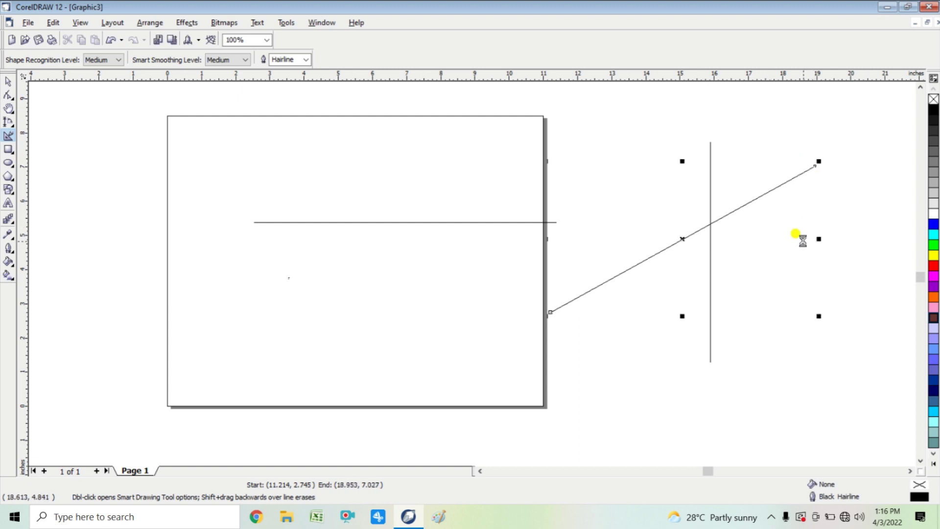
pyautogui.moveTo(596, 162); pyautogui.dragTo(800, 288)
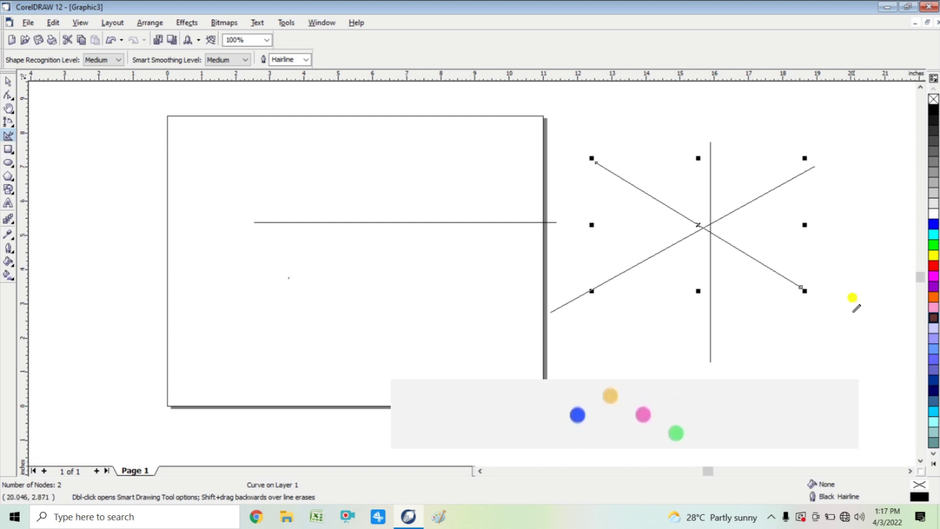
# Select the four Smart Drawing lines together and delete them
pyautogui.press('space')
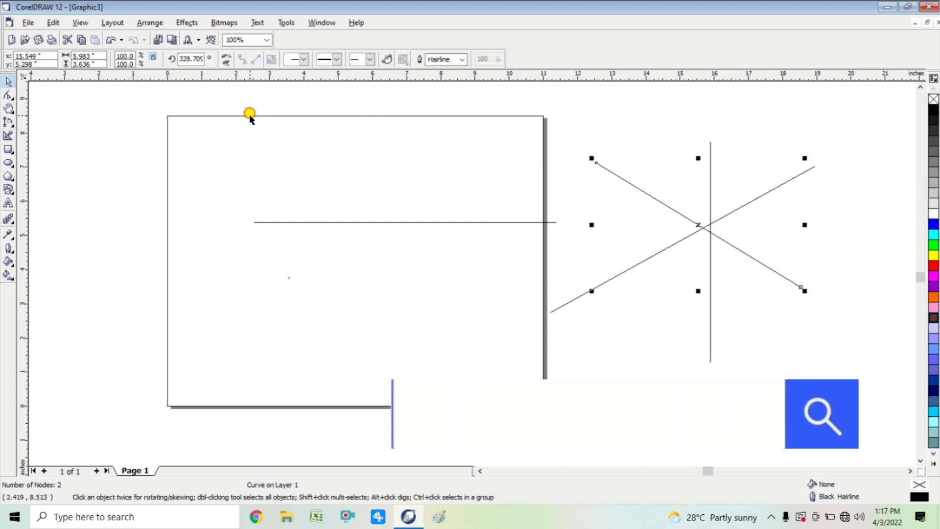
pyautogui.moveTo(249, 115)
pyautogui.mouseDown()
pyautogui.moveTo(623, 261)
pyautogui.moveTo(842, 368)
pyautogui.mouseUp()
pyautogui.press('Delete')
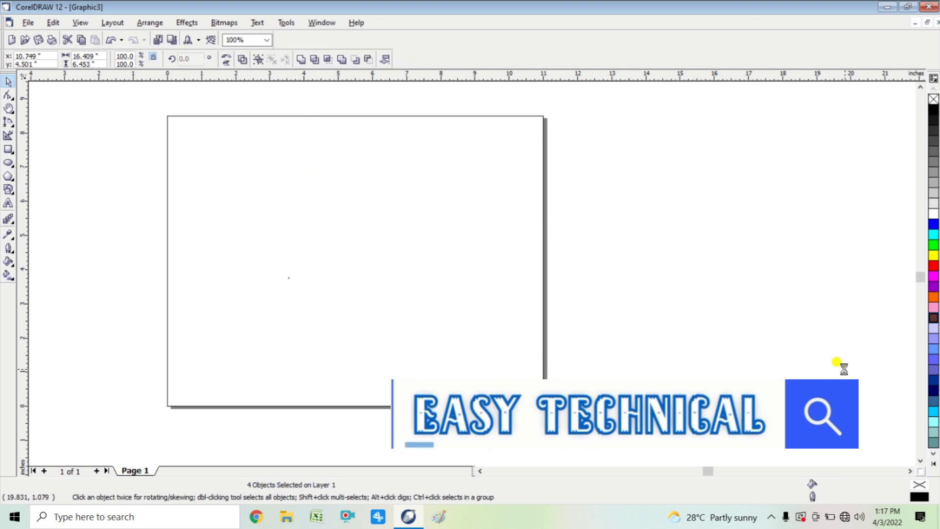
# Draw a rectangle about 8.2 × 5.4 in on the page, and a tilted 3 Point Rectangle about 3.9 × 3.6 in overall beside its upper right
pyautogui.click(8, 149)
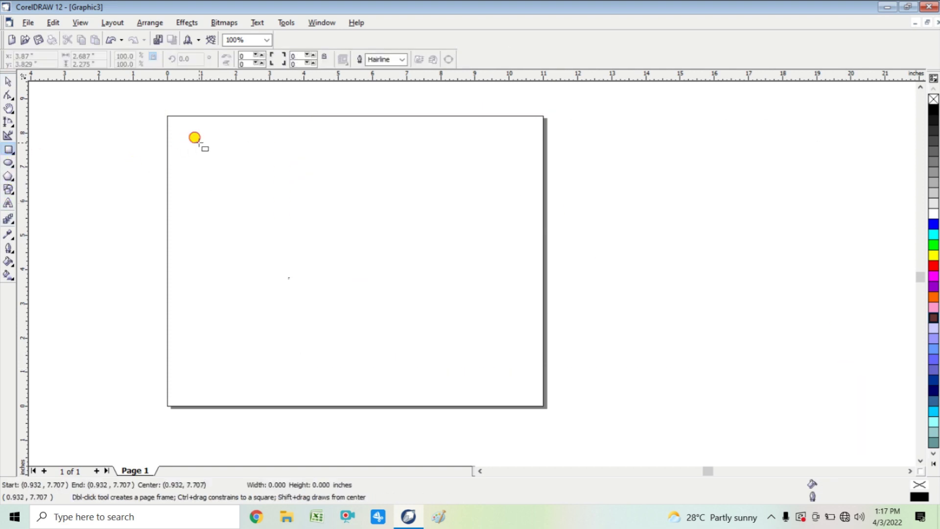
pyautogui.moveTo(199, 143)
pyautogui.mouseDown()
pyautogui.moveTo(372, 271)
pyautogui.moveTo(480, 327)
pyautogui.mouseUp()
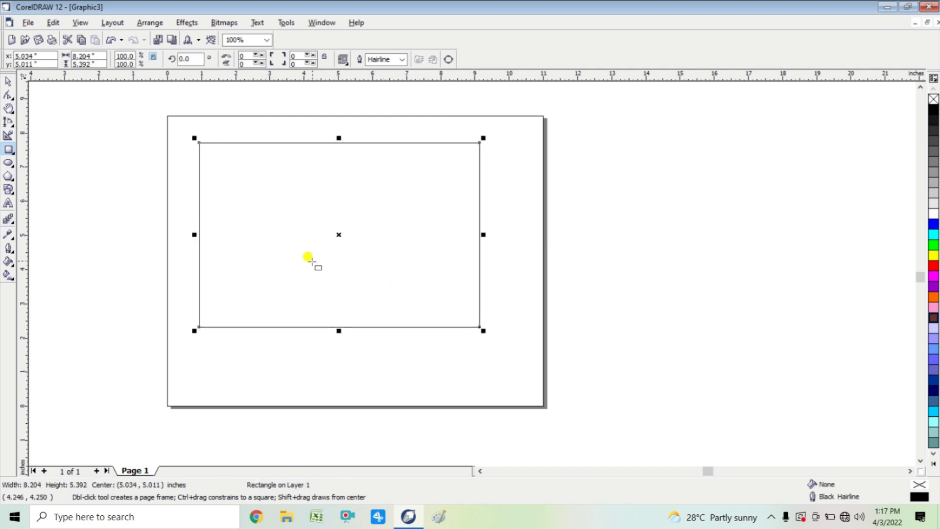
pyautogui.click(14, 155)
pyautogui.click(46, 157)
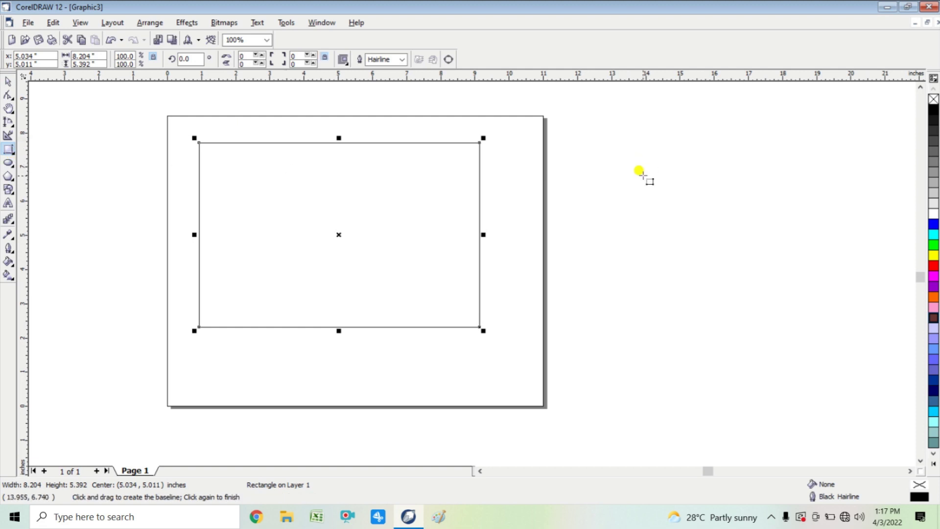
pyautogui.moveTo(579, 163); pyautogui.dragTo(617, 222)
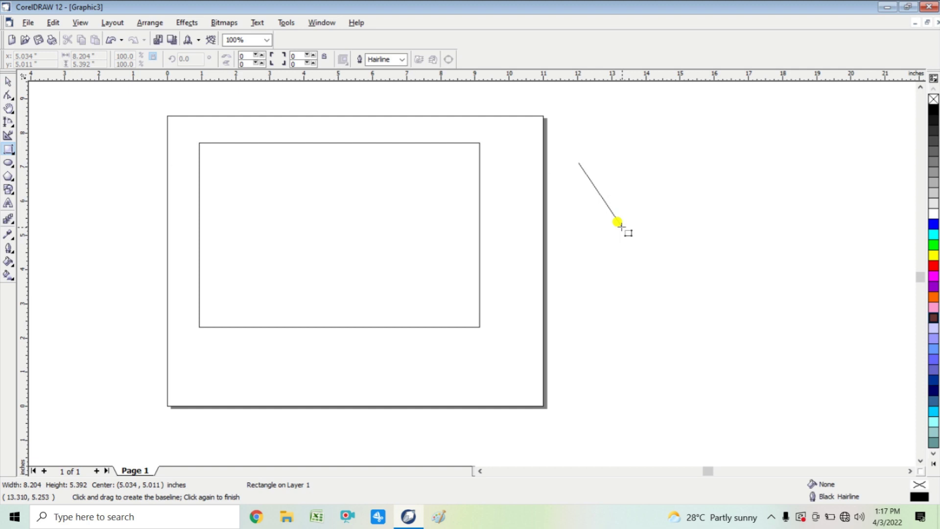
pyautogui.moveTo(617, 222); pyautogui.dragTo(621, 226)
pyautogui.click(722, 182)
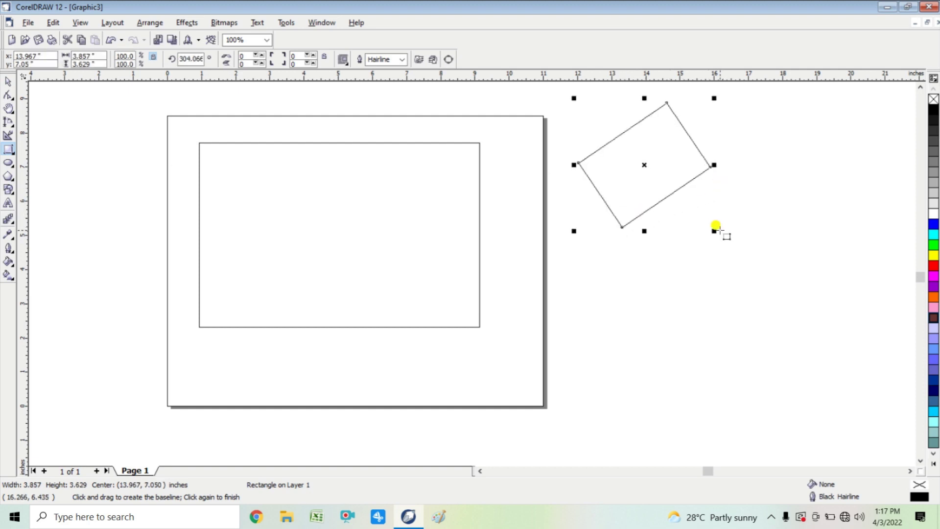
# Draw two more tilted 3 Point Rectangles: one beside the page's lower right, one about 3.7 × 3.8 in overall overlapping the first tilted rectangle
pyautogui.moveTo(625, 274); pyautogui.dragTo(568, 316)
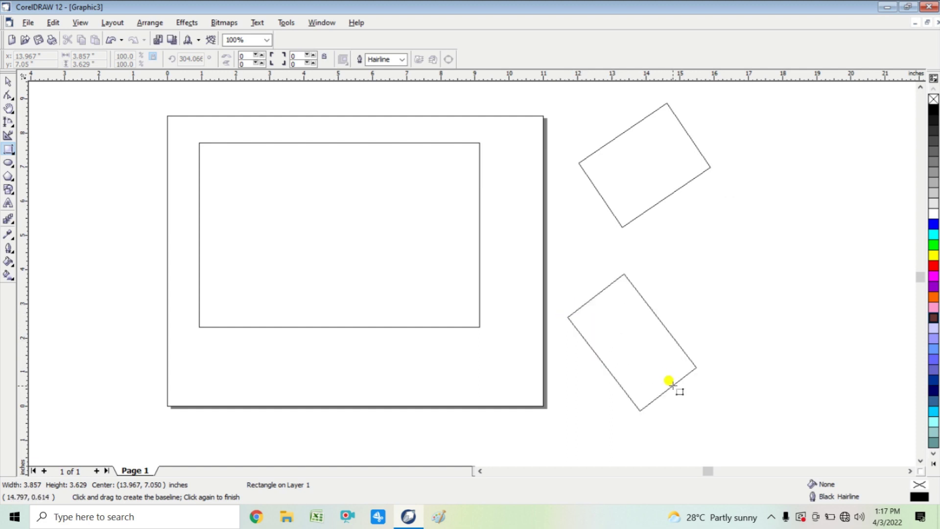
pyautogui.click(670, 381)
pyautogui.moveTo(758, 227); pyautogui.dragTo(693, 283)
pyautogui.click(645, 211)
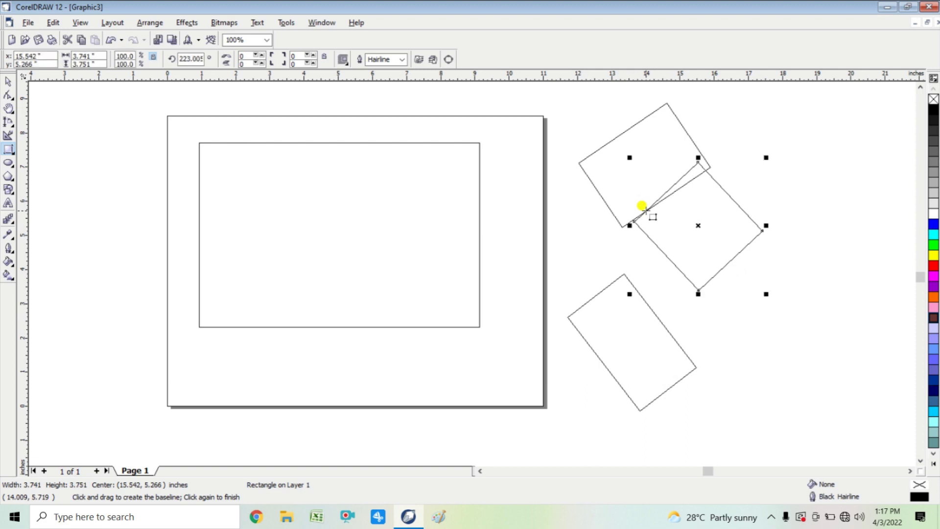
# Draw an ellipse about 3.6 × 3.4 in near the centre of the large rectangle
pyautogui.click(8, 164)
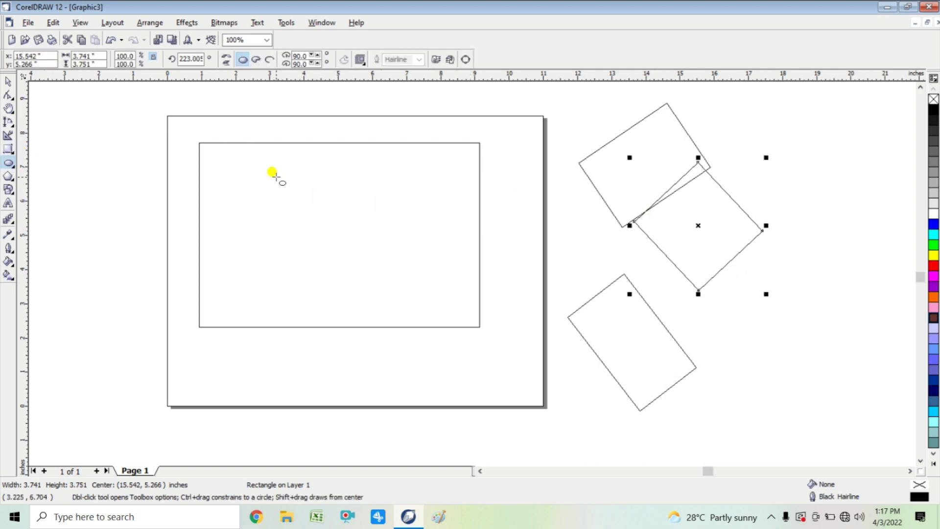
pyautogui.moveTo(274, 176); pyautogui.dragTo(398, 292)
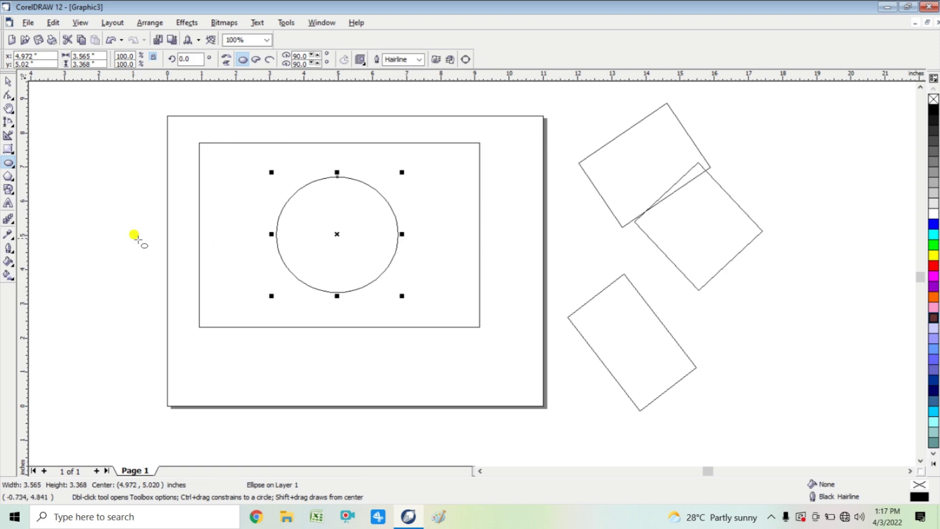
# Draw two 3 Point Ellipses: one about 1.8 × 1.7 in outside the page, one about 2.0 × 2.0 in straddling the page's left edge
pyautogui.click(14, 168)
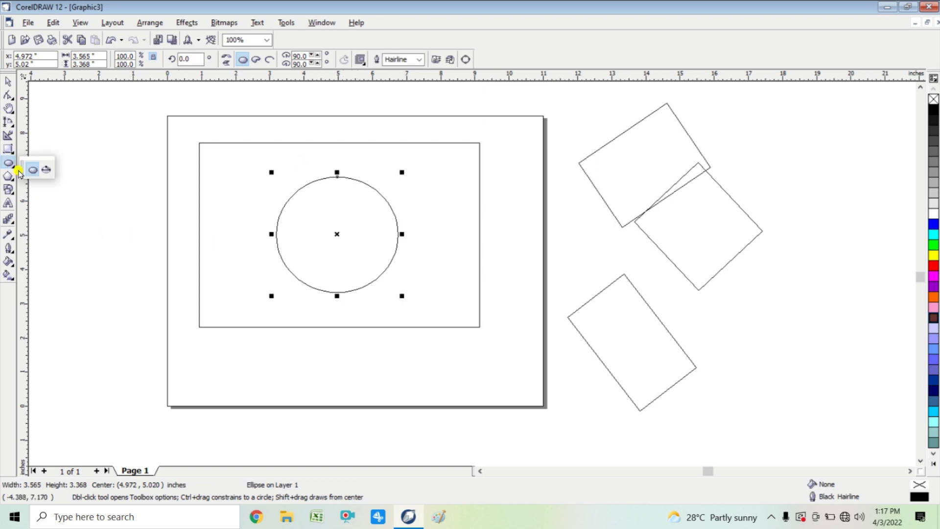
pyautogui.click(44, 172)
pyautogui.moveTo(74, 180); pyautogui.dragTo(74, 234)
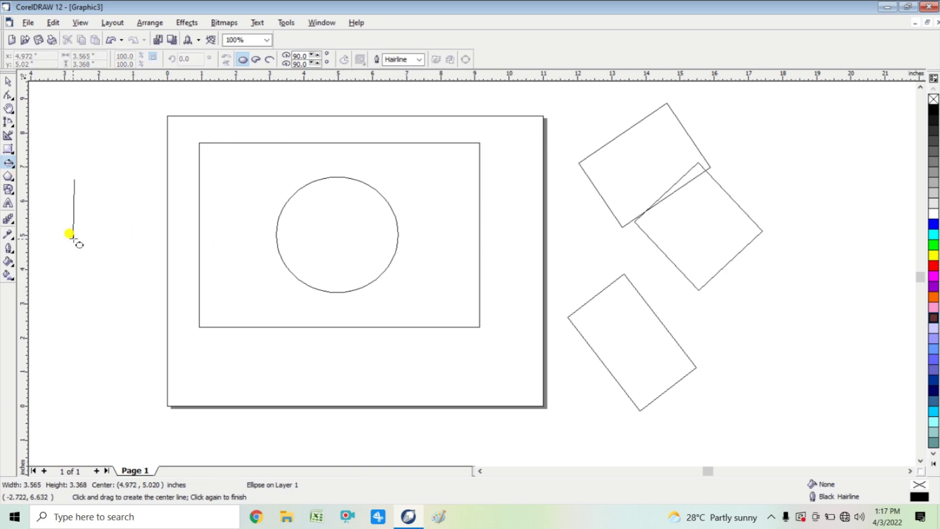
pyautogui.click(104, 238)
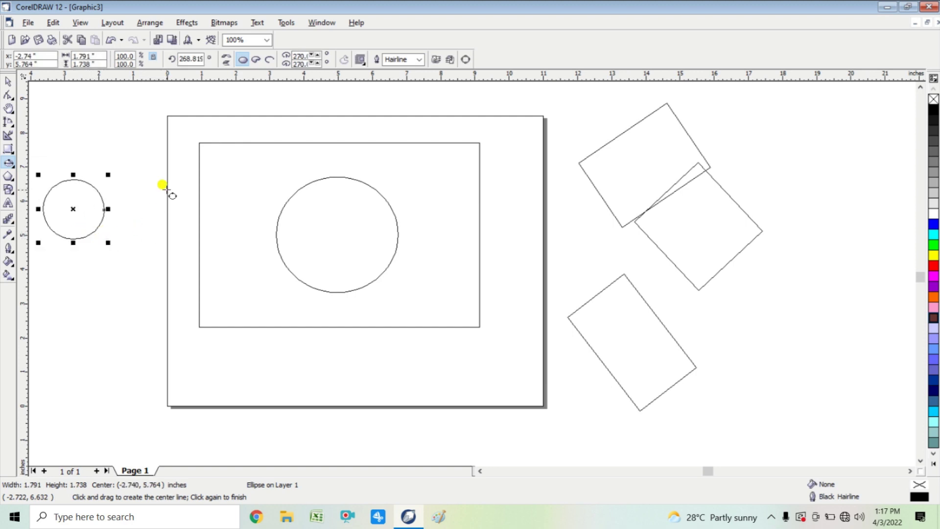
pyautogui.moveTo(167, 187); pyautogui.dragTo(167, 255)
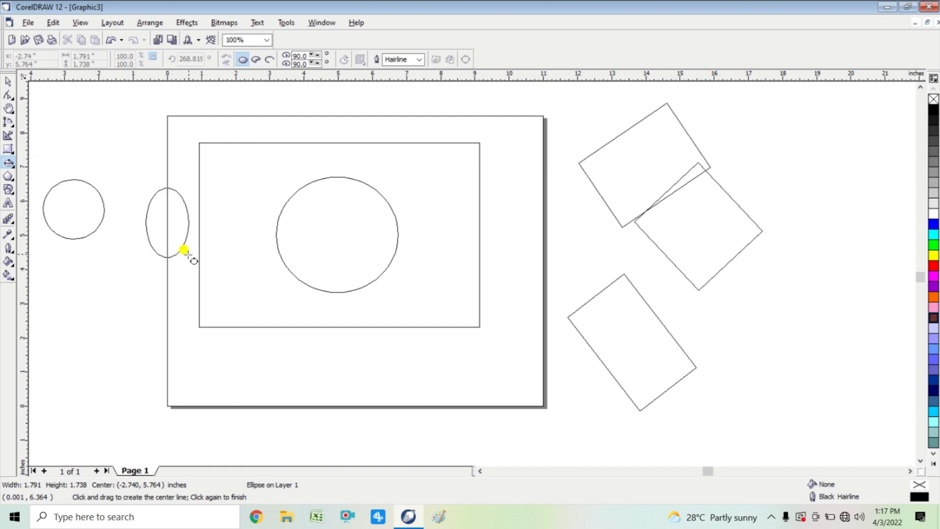
pyautogui.click(204, 255)
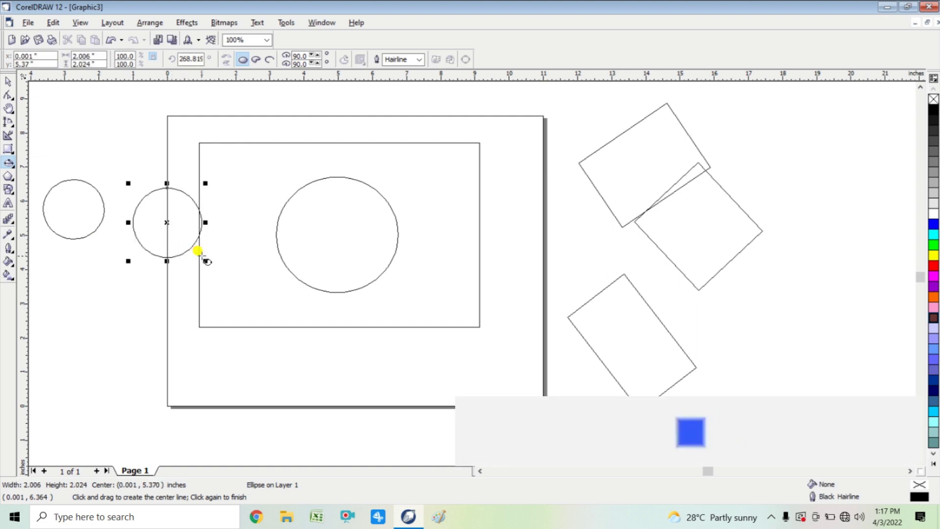
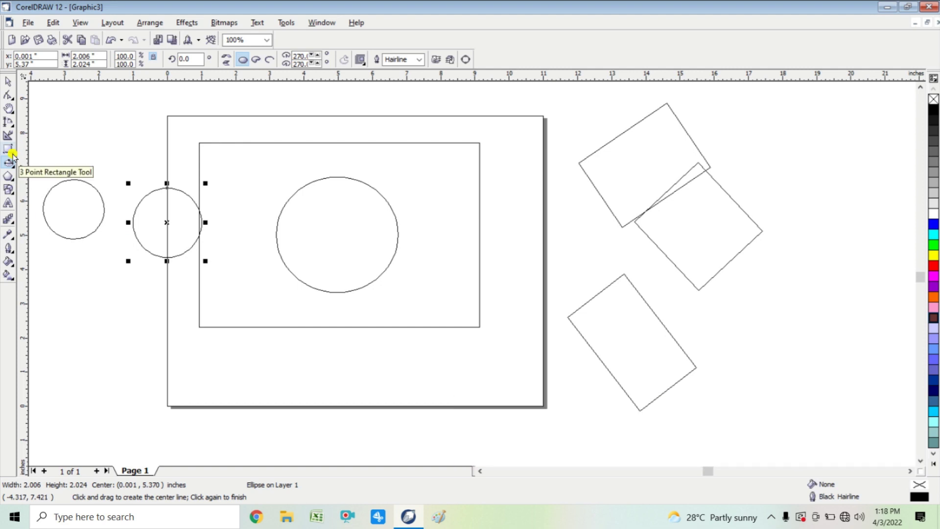
# Select all the rectangles and ellipses on and around the page and delete them
pyautogui.click(11, 179)
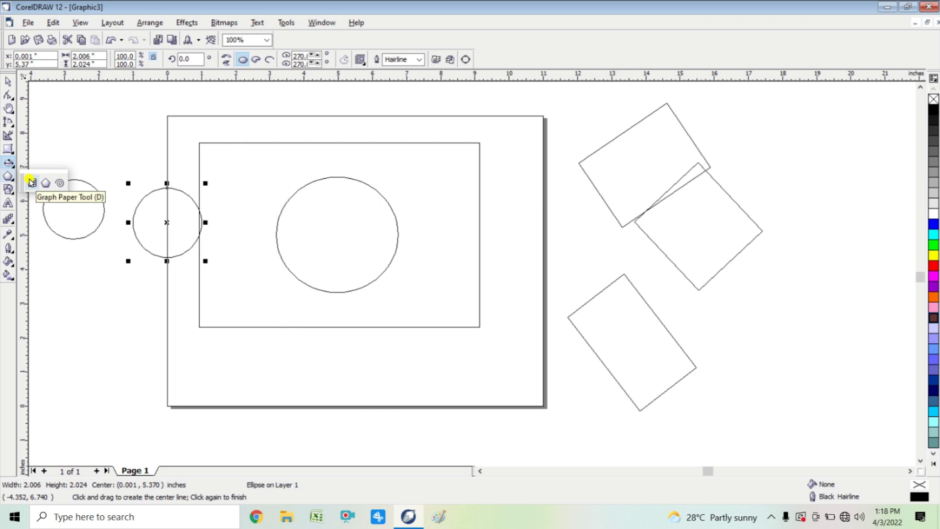
pyautogui.press('space')
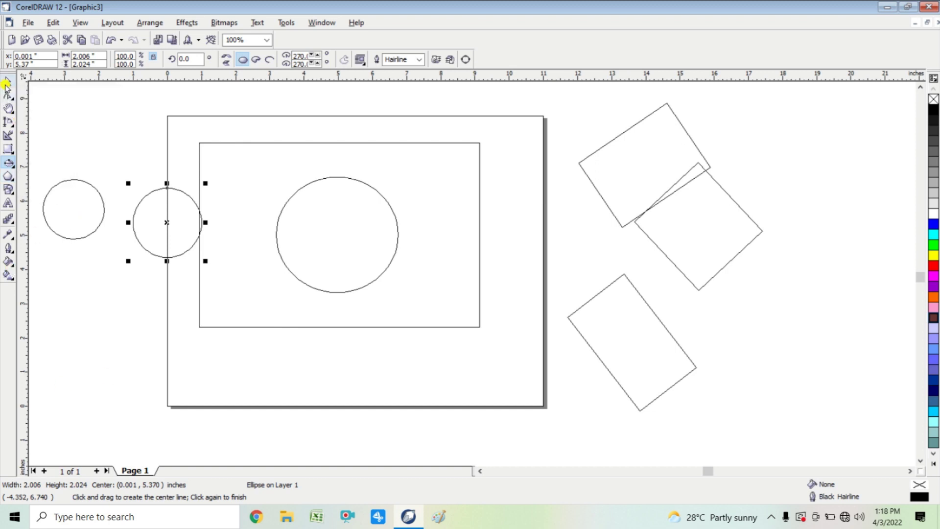
pyautogui.moveTo(35, 100); pyautogui.dragTo(800, 425)
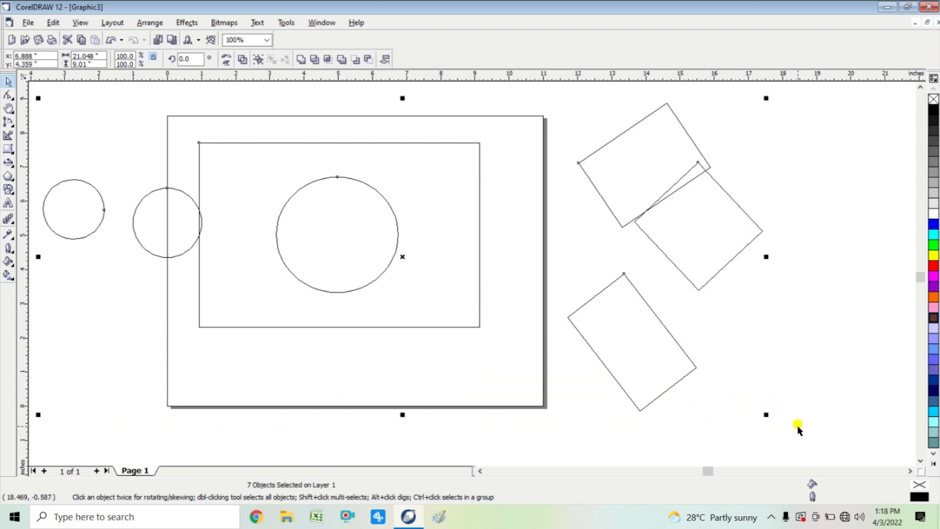
pyautogui.click(797, 425)
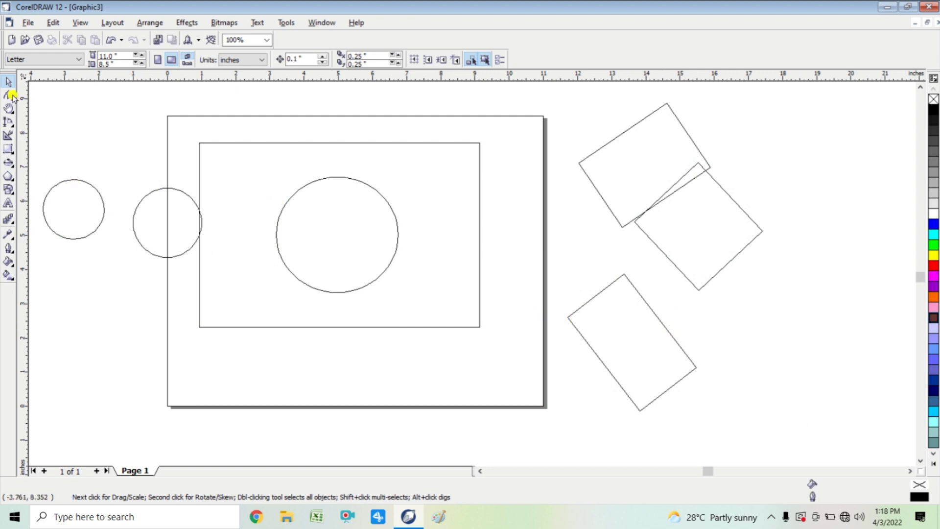
pyautogui.hotkey('ctrl', 'a')
pyautogui.press('Delete')
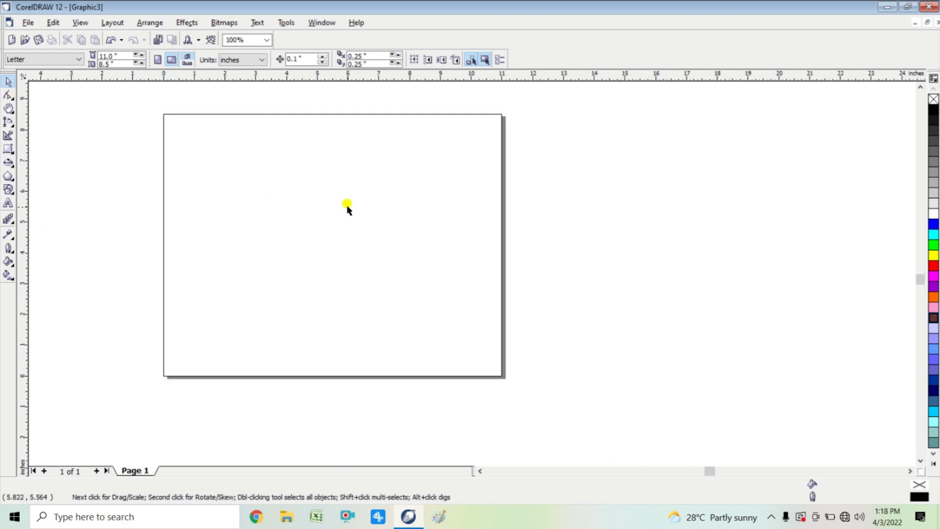
# Draw a Graph Paper grid of 4 columns and 3 rows, about 7.7 × 8.1 in, and move it off the page to its right
pyautogui.click(10, 180)
pyautogui.click(34, 183)
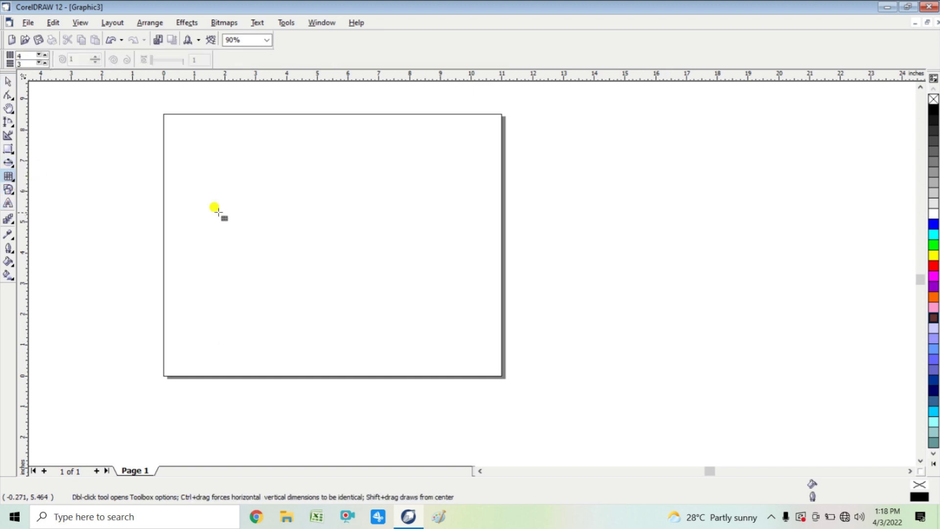
pyautogui.moveTo(351, 172); pyautogui.dragTo(587, 420)
pyautogui.click(9, 83)
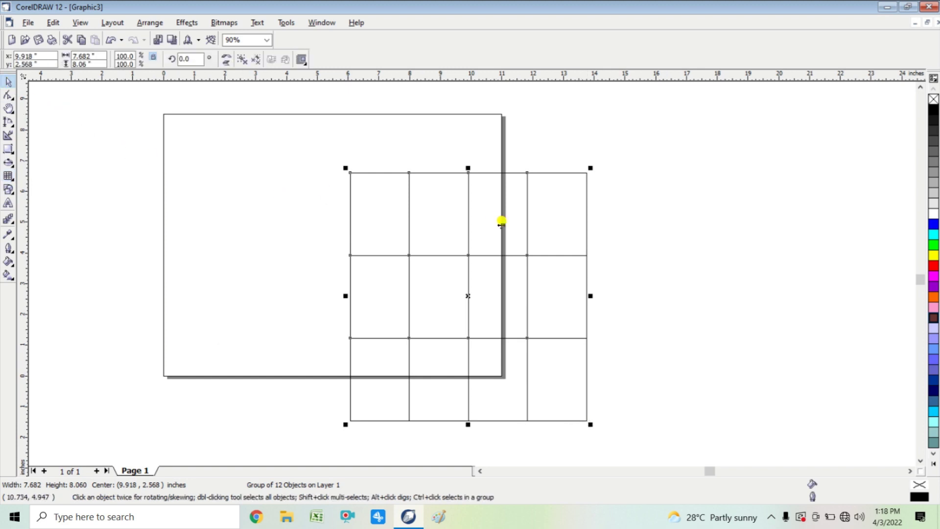
pyautogui.moveTo(499, 220); pyautogui.dragTo(709, 169)
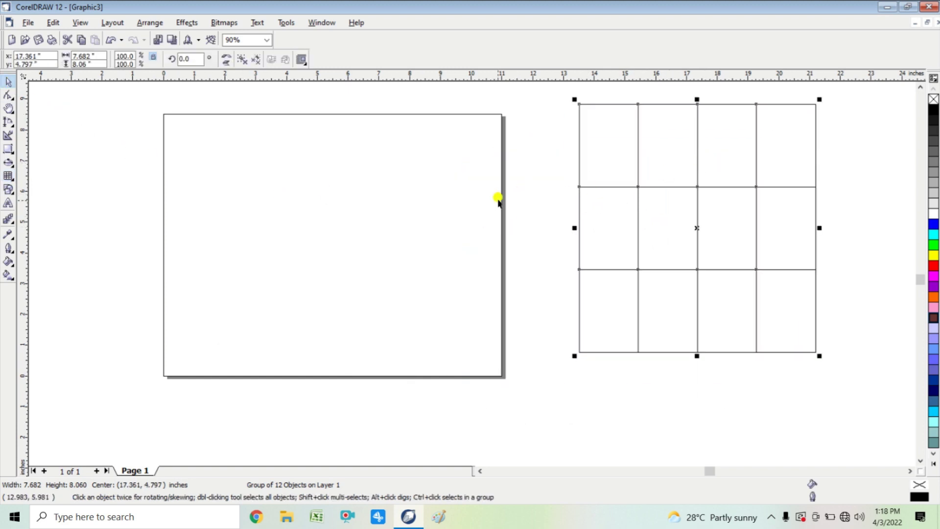
# Import 1114204-actress-wallpaper.jpg from the hd wallpaper folder and place it over the grid at about 10.6 × 8.0 in
pyautogui.click(24, 23)
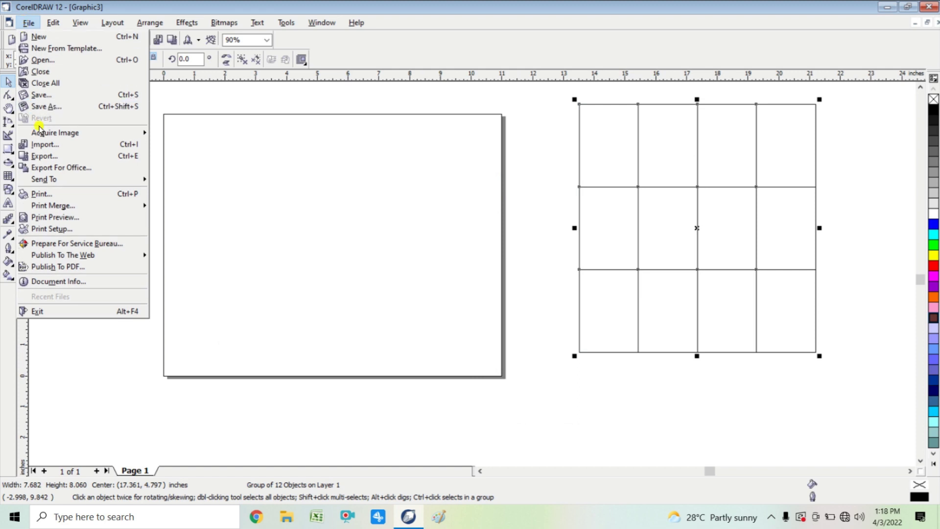
pyautogui.click(56, 146)
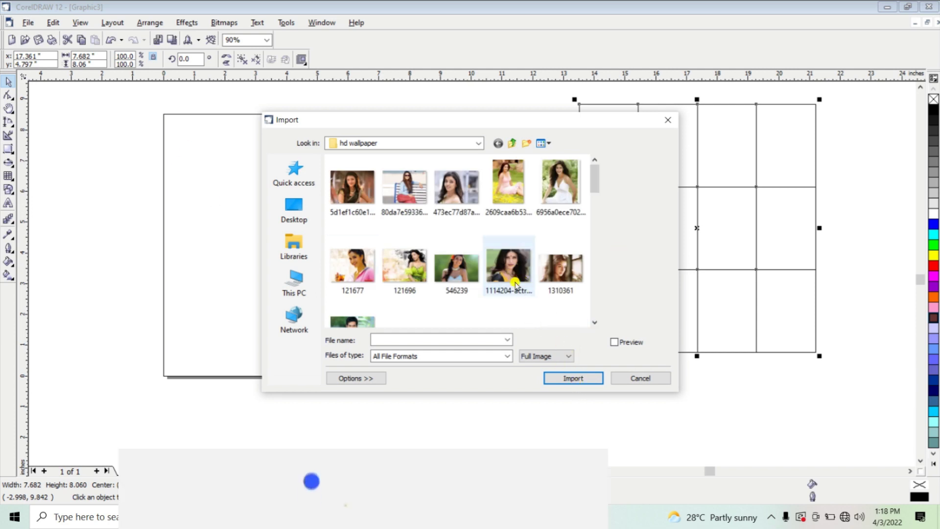
pyautogui.click(584, 378)
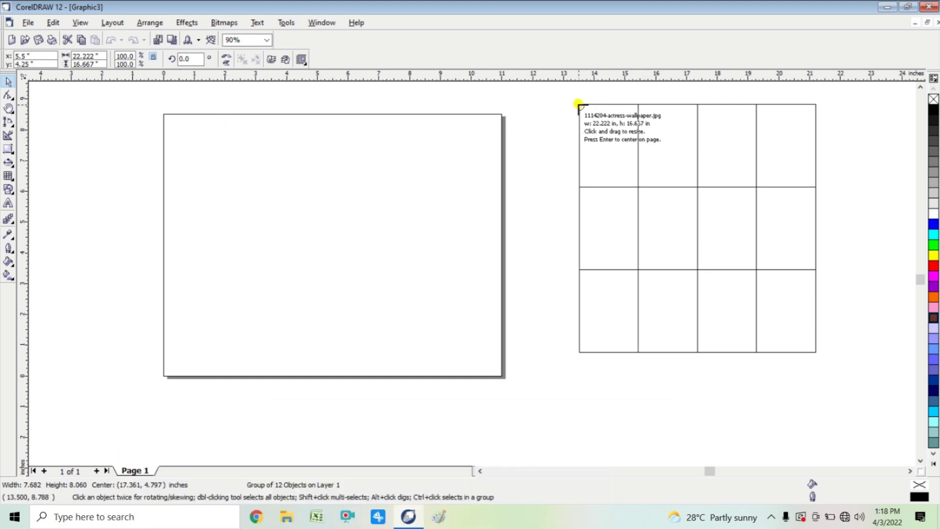
pyautogui.moveTo(581, 104); pyautogui.dragTo(898, 452)
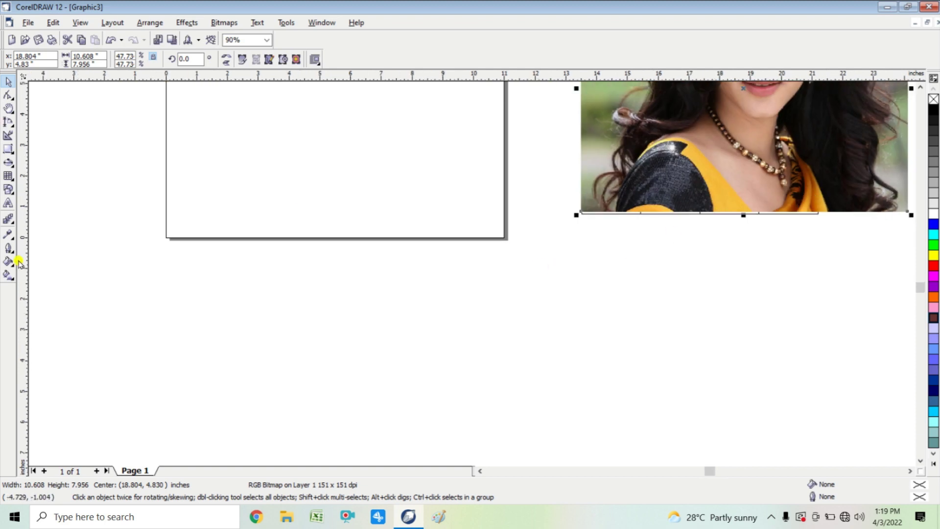
# Move the imported photo off the grid and onto the page beside it
pyautogui.click(8, 108)
pyautogui.moveTo(610, 249); pyautogui.dragTo(498, 375)
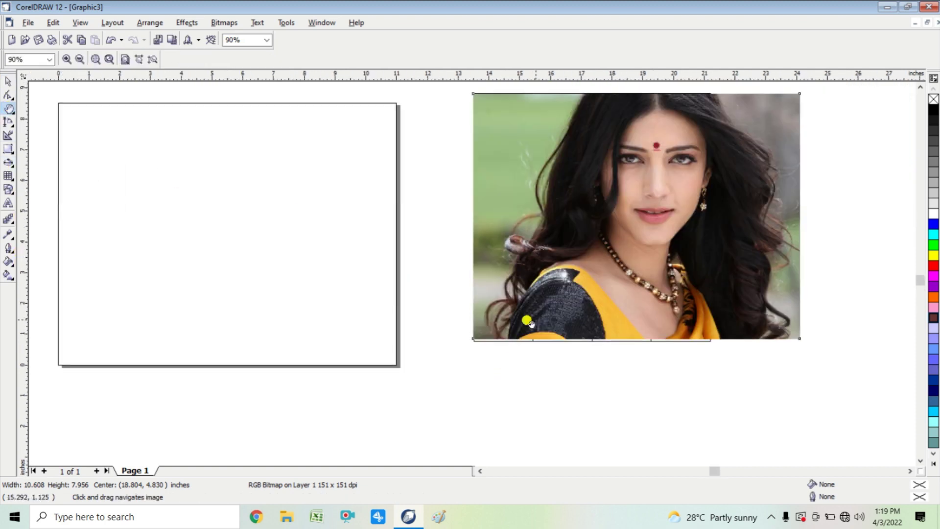
pyautogui.moveTo(527, 322); pyautogui.dragTo(520, 347)
pyautogui.click(8, 80)
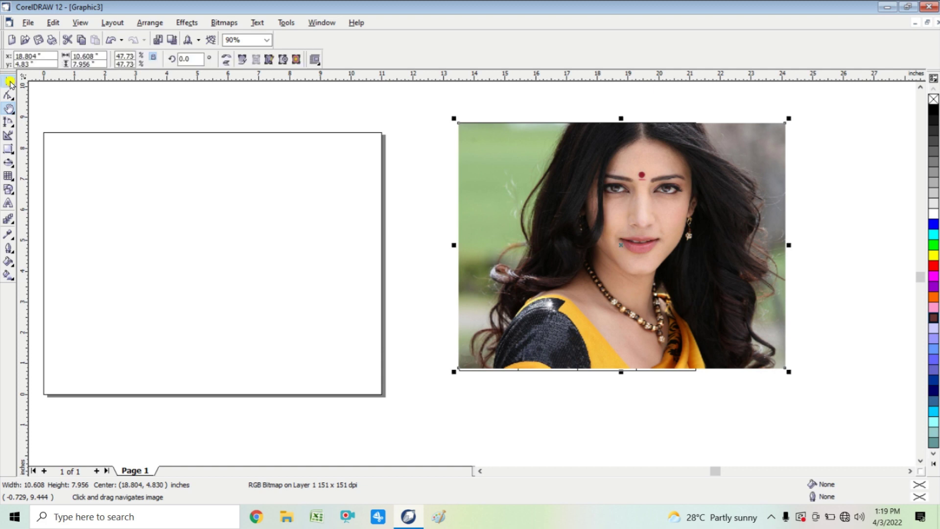
pyautogui.click(697, 321)
pyautogui.moveTo(583, 244); pyautogui.dragTo(238, 243)
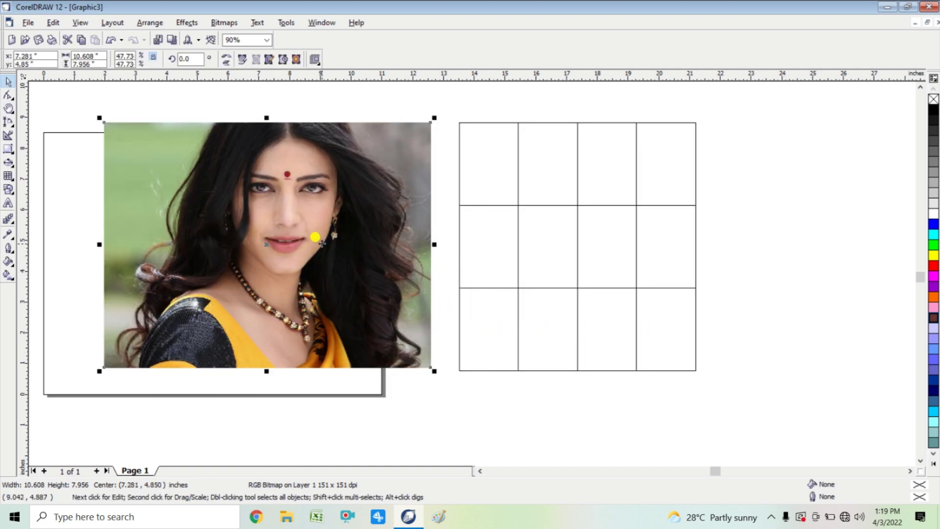
# PowerClip the photo inside the grid as its container, and move the filled grid closer to the page
pyautogui.click(113, 23)
pyautogui.moveTo(159, 19)
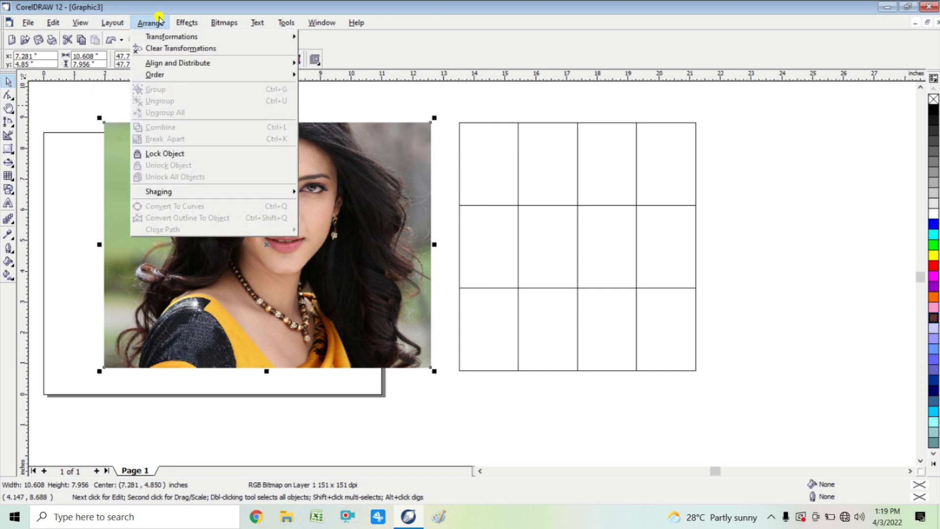
pyautogui.moveTo(185, 27)
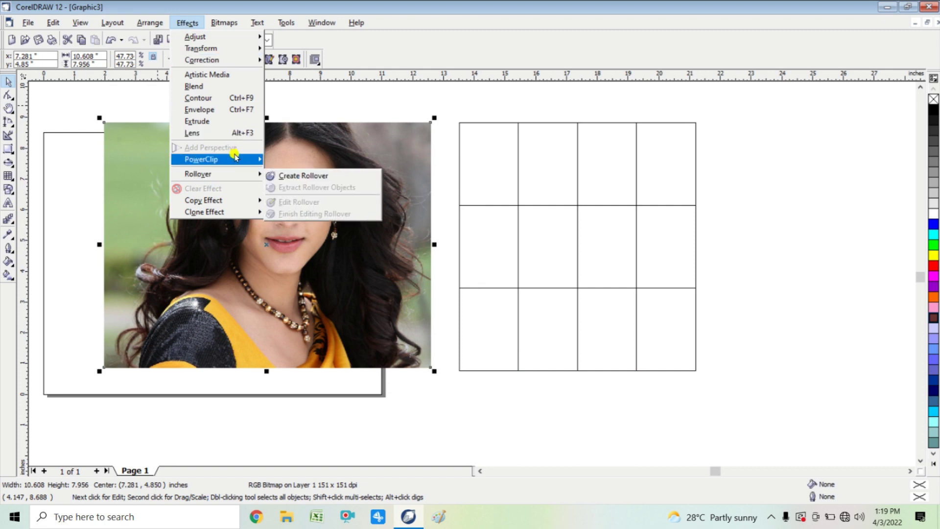
pyautogui.moveTo(235, 158)
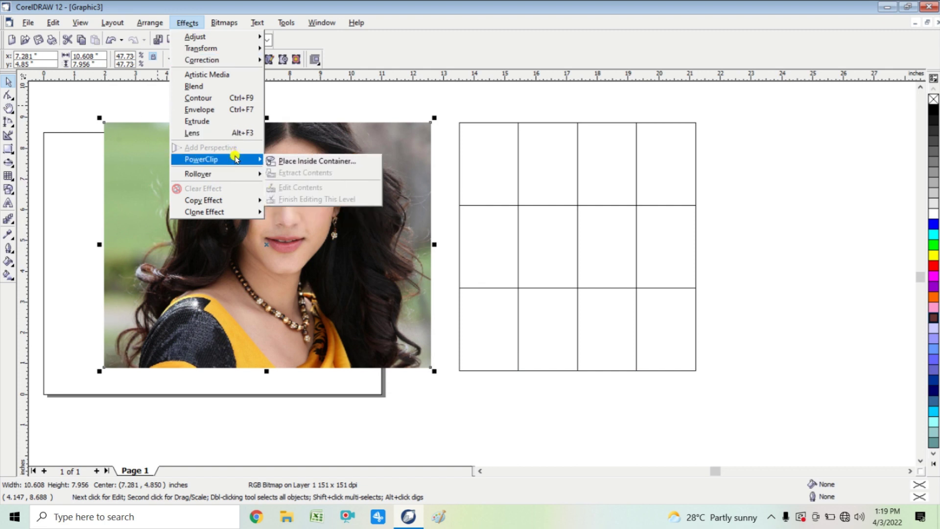
pyautogui.click(303, 163)
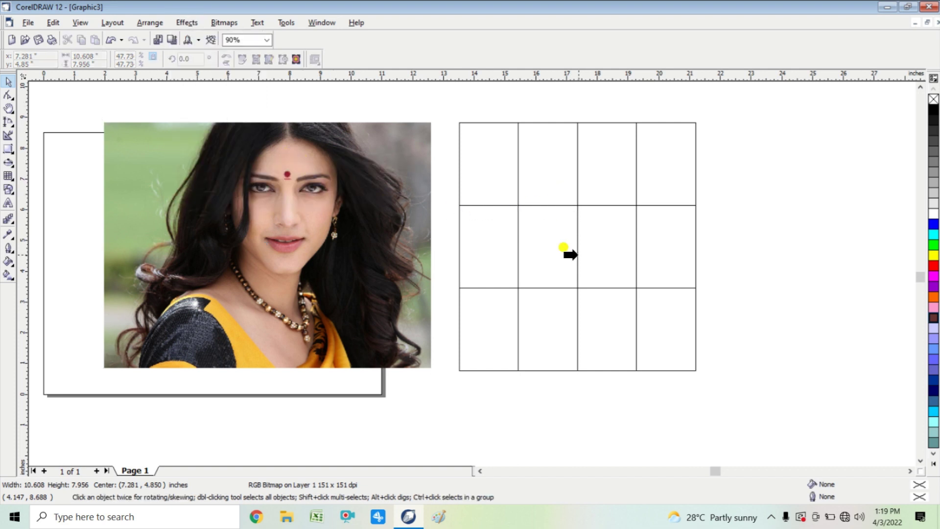
pyautogui.click(569, 236)
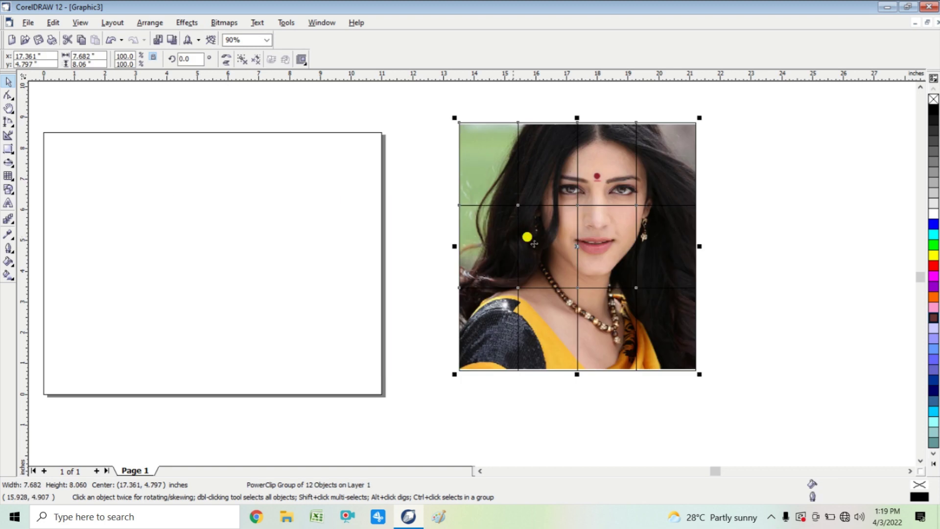
pyautogui.moveTo(534, 212); pyautogui.dragTo(472, 224)
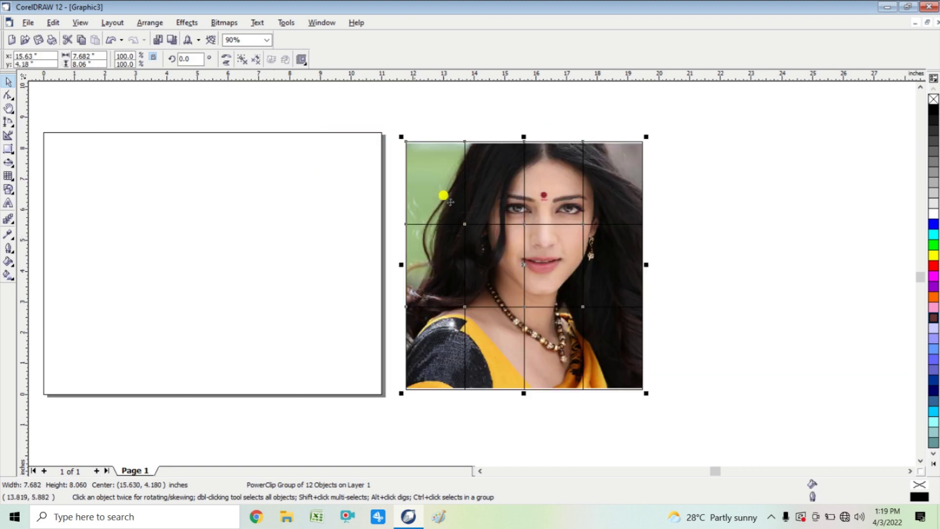
# Ungroup the photo-filled grid into separate tiles and clear the selection
pyautogui.click(150, 23)
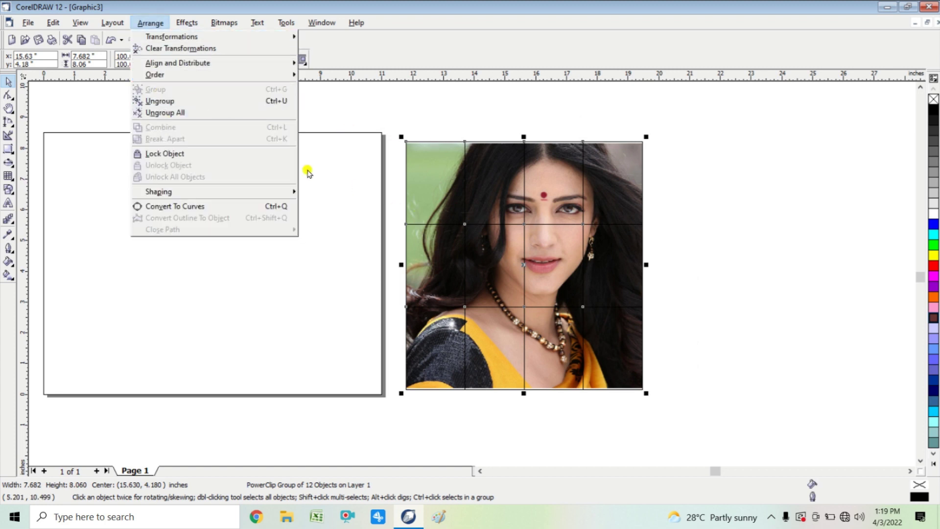
pyautogui.click(192, 101)
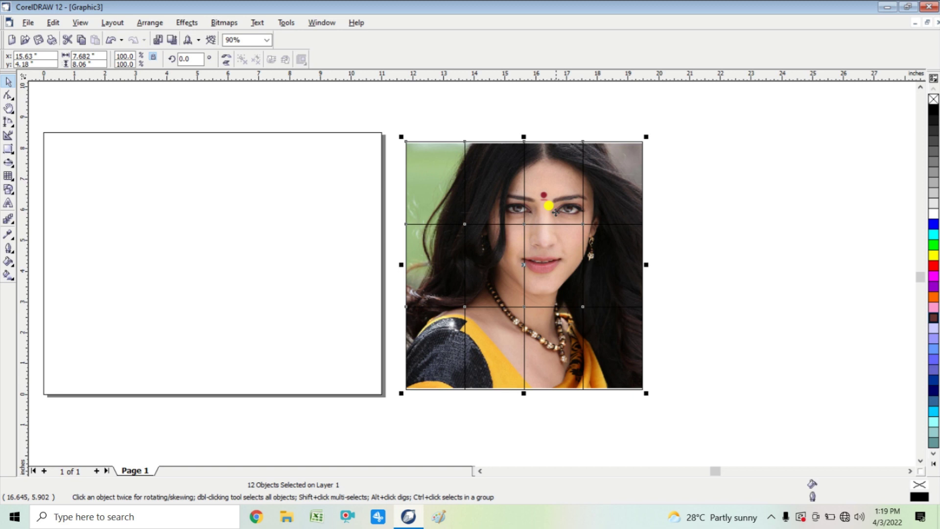
pyautogui.click(728, 252)
# Pull the three photo tiles of the grid's rightmost column away from the rest, spacing them apart
pyautogui.click(601, 195)
pyautogui.moveTo(601, 195); pyautogui.dragTo(623, 171)
pyautogui.click(607, 259)
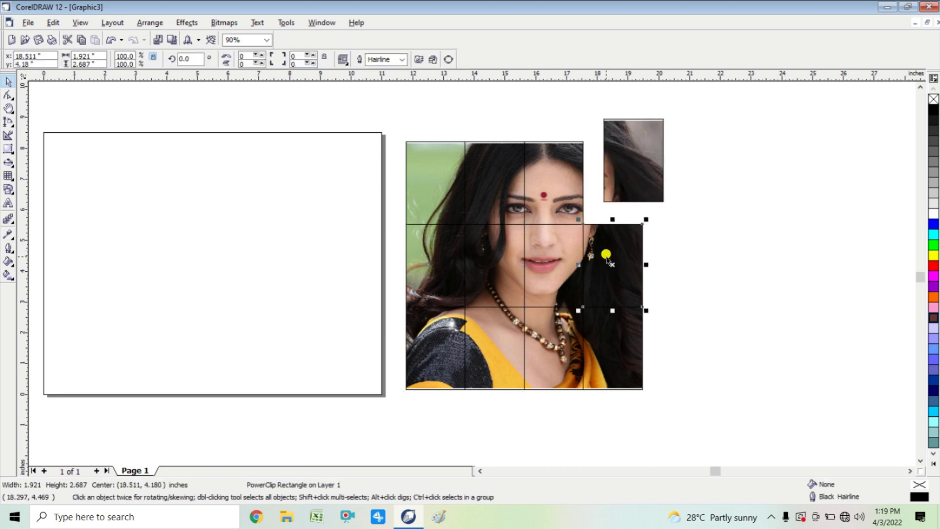
pyautogui.moveTo(607, 259); pyautogui.dragTo(657, 262)
pyautogui.click(607, 333)
pyautogui.moveTo(607, 333); pyautogui.dragTo(653, 374)
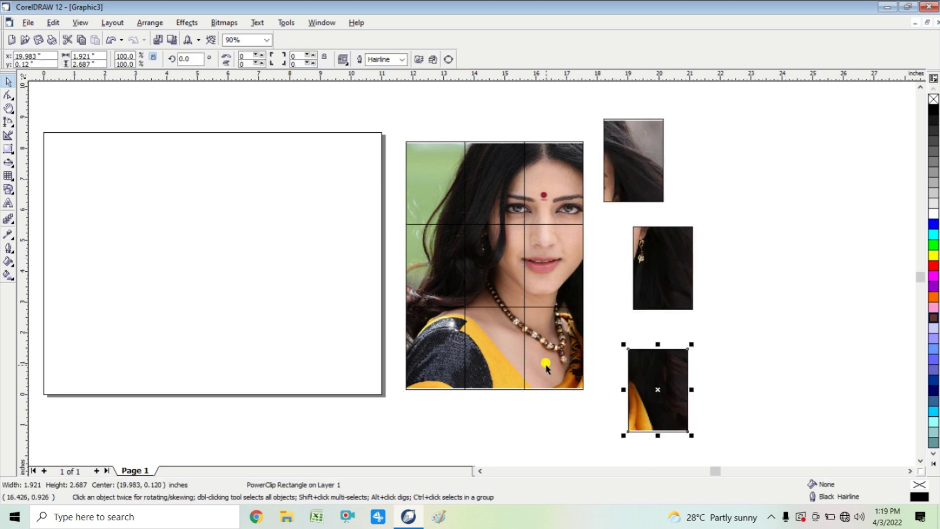
# Move the three photo tiles of the third column away from the remaining grid
pyautogui.moveTo(546, 367); pyautogui.dragTo(574, 341)
pyautogui.click(563, 273)
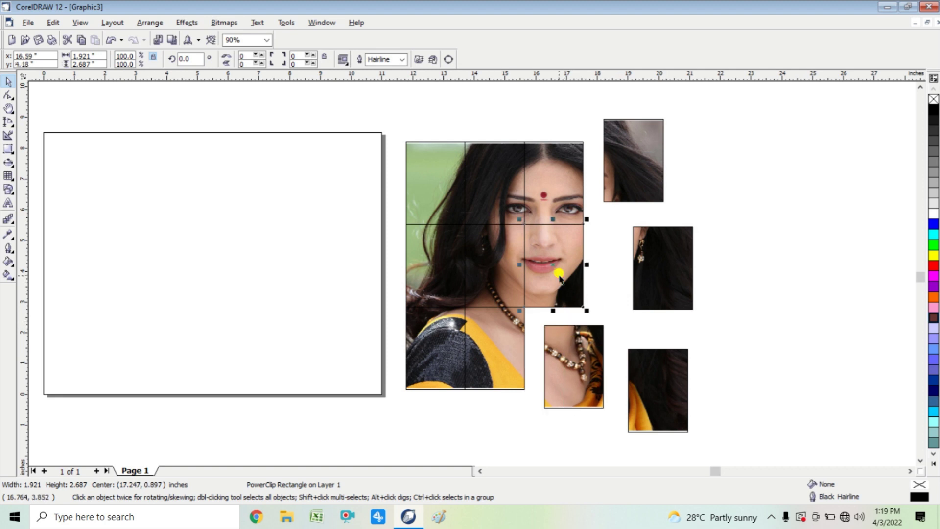
pyautogui.moveTo(558, 260); pyautogui.dragTo(594, 278)
pyautogui.click(551, 185)
pyautogui.moveTo(551, 185); pyautogui.dragTo(560, 155)
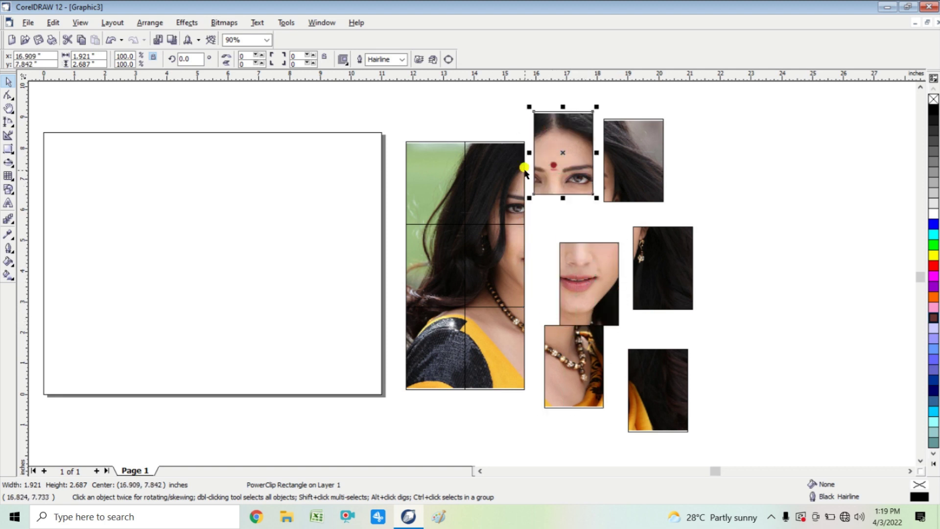
# Move the two top tiles of the remaining grid apart, the outer one up toward the page's upper corner
pyautogui.click(486, 166)
pyautogui.moveTo(487, 167); pyautogui.dragTo(488, 142)
pyautogui.click(424, 192)
pyautogui.moveTo(424, 192); pyautogui.dragTo(374, 157)
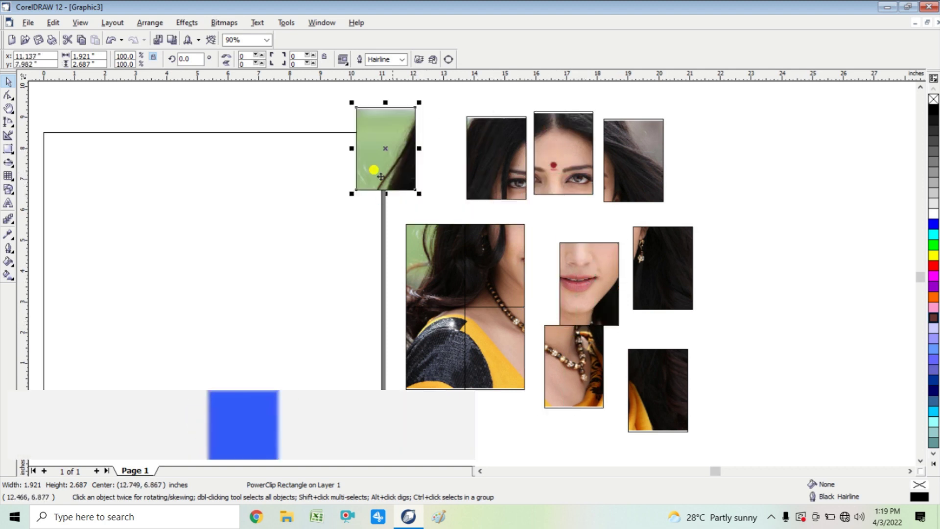
# Move the first column's middle and bottom tiles onto the page edge, and lower the second column's bottom tile
pyautogui.click(419, 254)
pyautogui.moveTo(419, 253); pyautogui.dragTo(331, 243)
pyautogui.click(433, 360)
pyautogui.moveTo(434, 360); pyautogui.dragTo(352, 357)
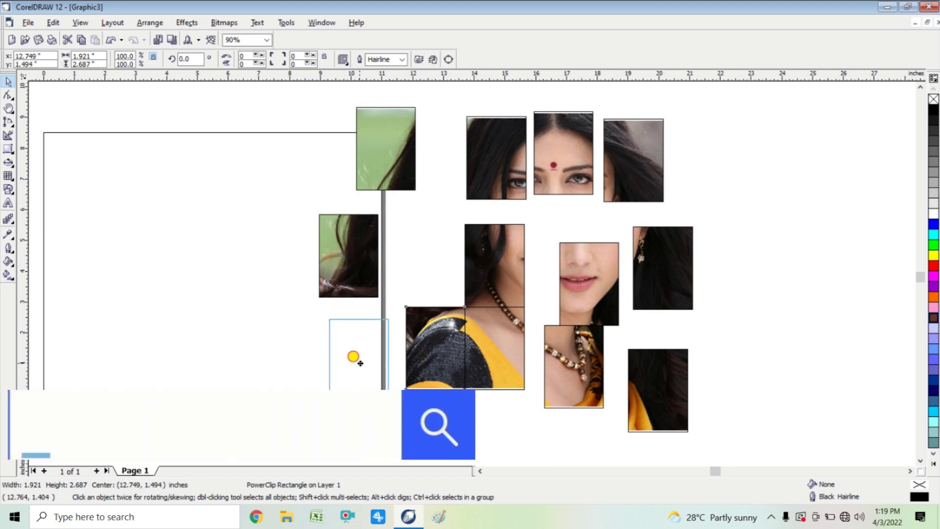
pyautogui.moveTo(505, 361); pyautogui.dragTo(500, 395)
pyautogui.click(492, 276)
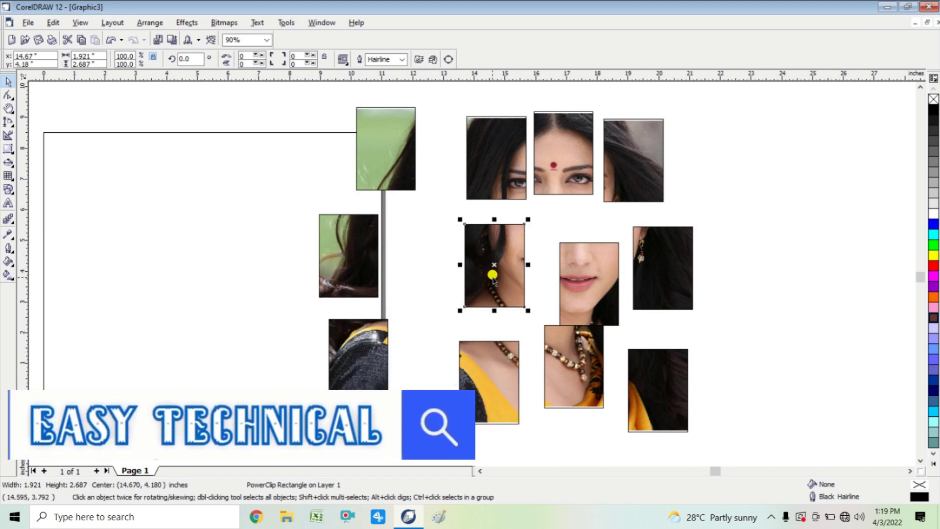
# Move the lips tile beside the first column's middle tile, and bring the forehead tile down into the middle row
pyautogui.click(563, 277)
pyautogui.moveTo(563, 277); pyautogui.dragTo(381, 262)
pyautogui.moveTo(586, 161); pyautogui.dragTo(584, 290)
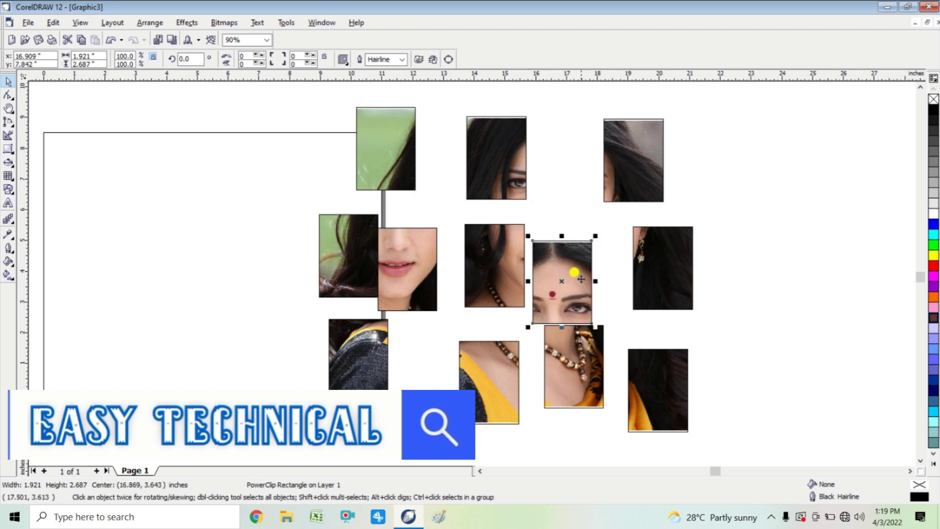
# Shuffle the last column's tiles into new positions, and shift the two necklace tiles of the bottom row to spread them out
pyautogui.moveTo(625, 200); pyautogui.dragTo(557, 191)
pyautogui.moveTo(663, 258); pyautogui.dragTo(610, 255)
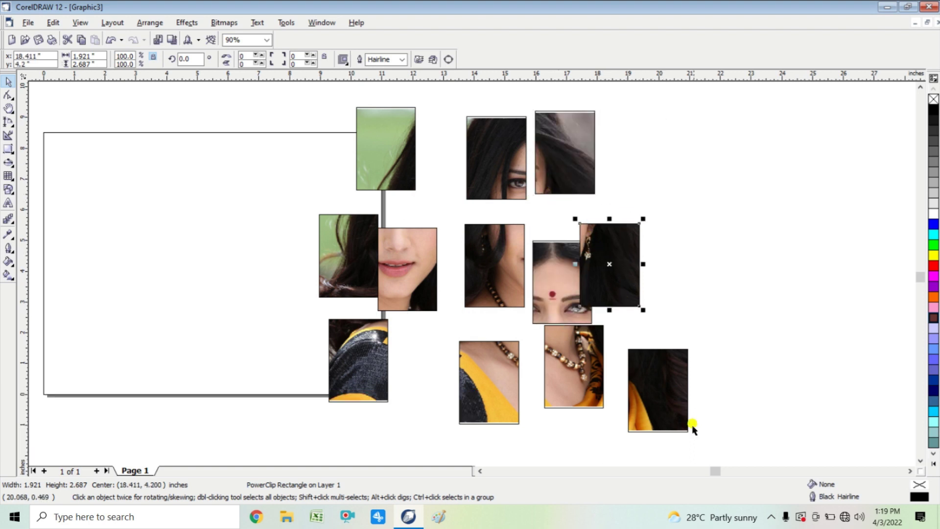
pyautogui.moveTo(662, 379); pyautogui.dragTo(656, 153)
pyautogui.moveTo(609, 264); pyautogui.dragTo(645, 280)
pyautogui.moveTo(582, 387); pyautogui.dragTo(625, 395)
pyautogui.moveTo(491, 380); pyautogui.dragTo(490, 360)
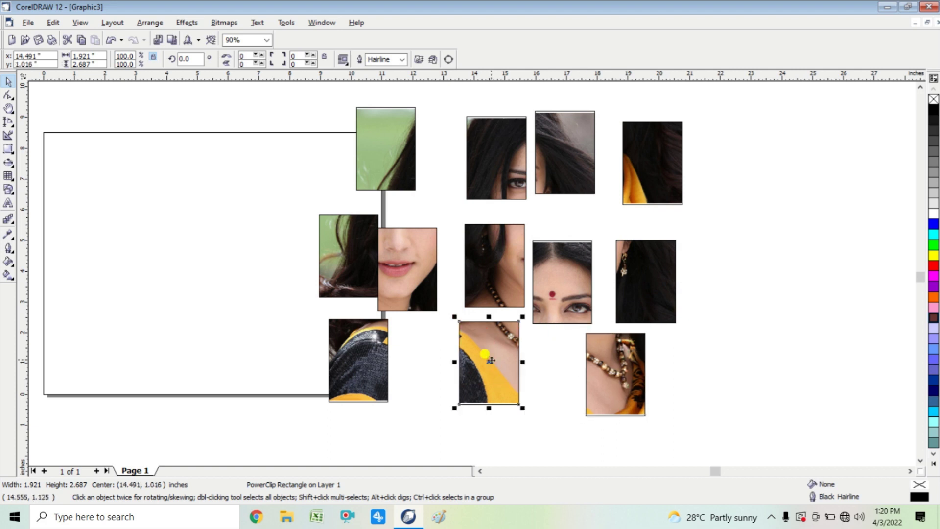
# Select all the separated photo tiles and delete them
pyautogui.click(13, 183)
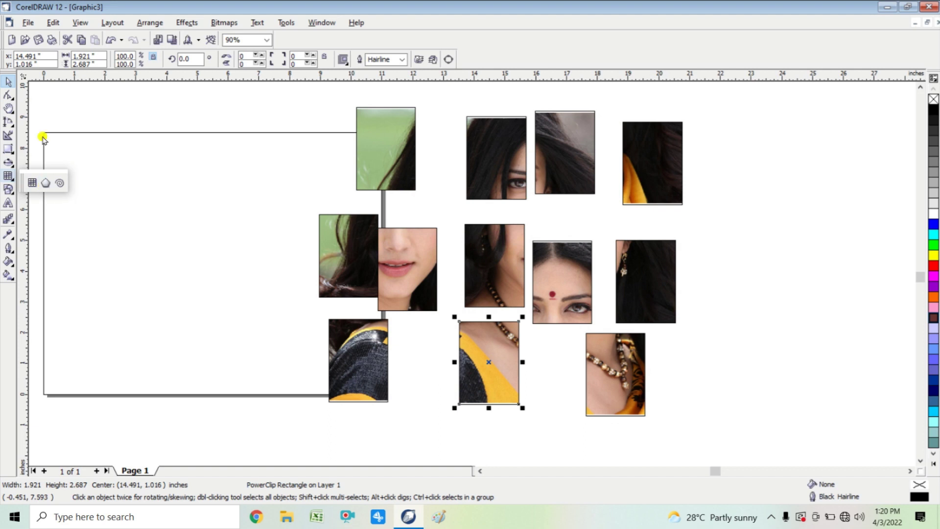
pyautogui.click(9, 82)
pyautogui.moveTo(279, 90); pyautogui.dragTo(753, 462)
pyautogui.press('Delete')
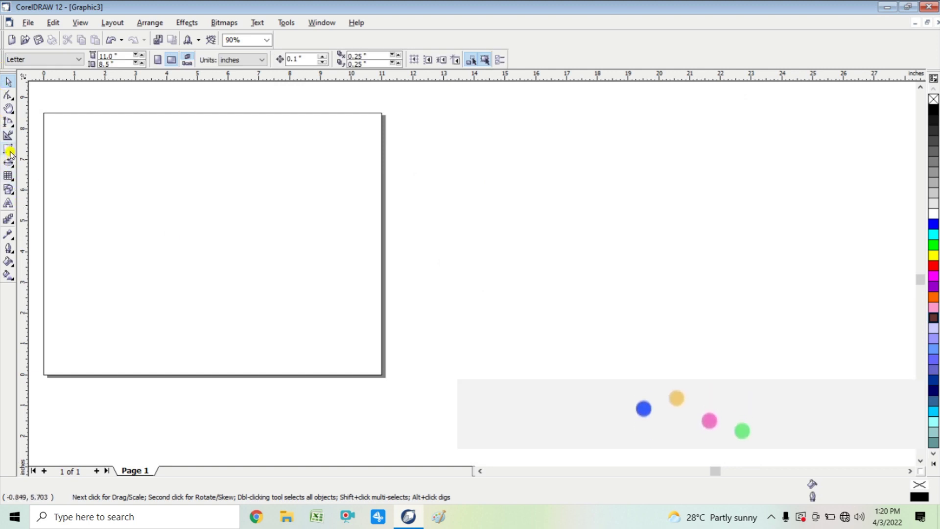
# Draw a polygon about 8.16 by 6.70 inches beside the page and set its number of points to 15
pyautogui.click(8, 176)
pyautogui.click(39, 186)
pyautogui.moveTo(447, 155); pyautogui.dragTo(706, 376)
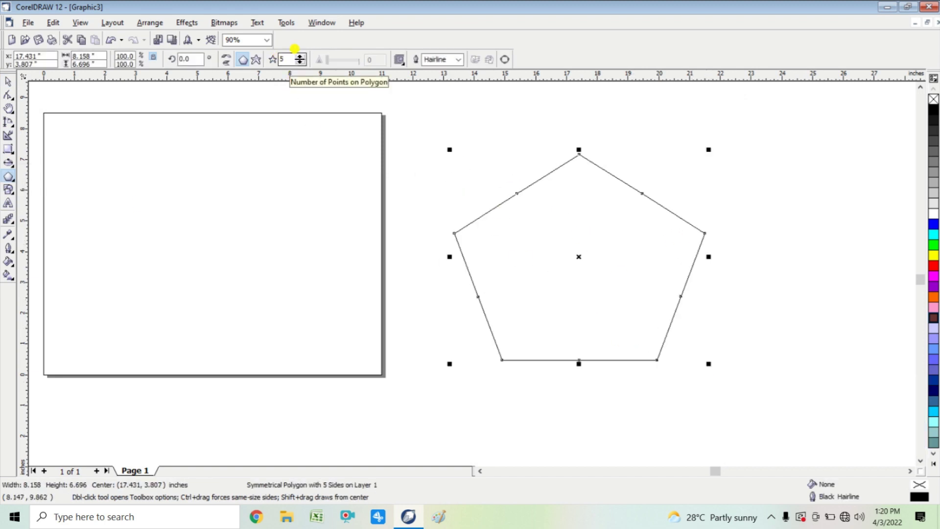
pyautogui.moveTo(287, 61); pyautogui.dragTo(272, 60)
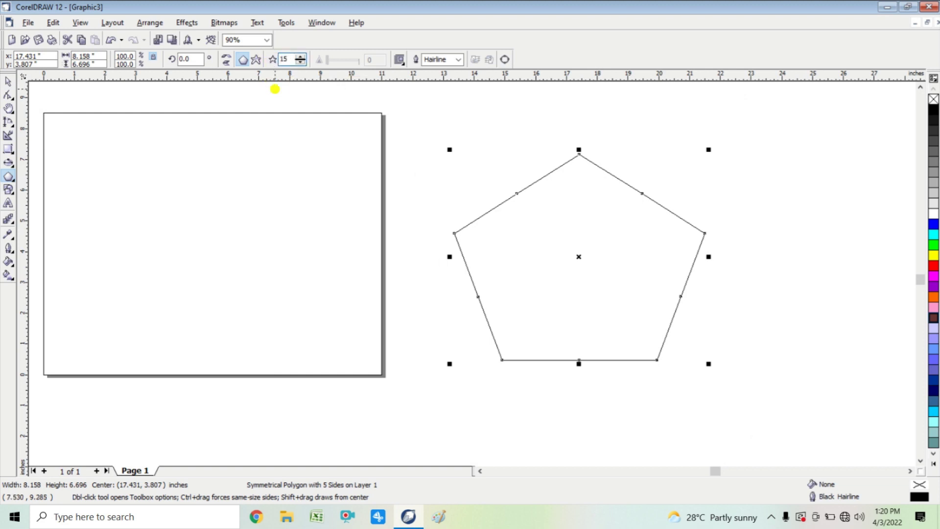
pyautogui.press('Return')
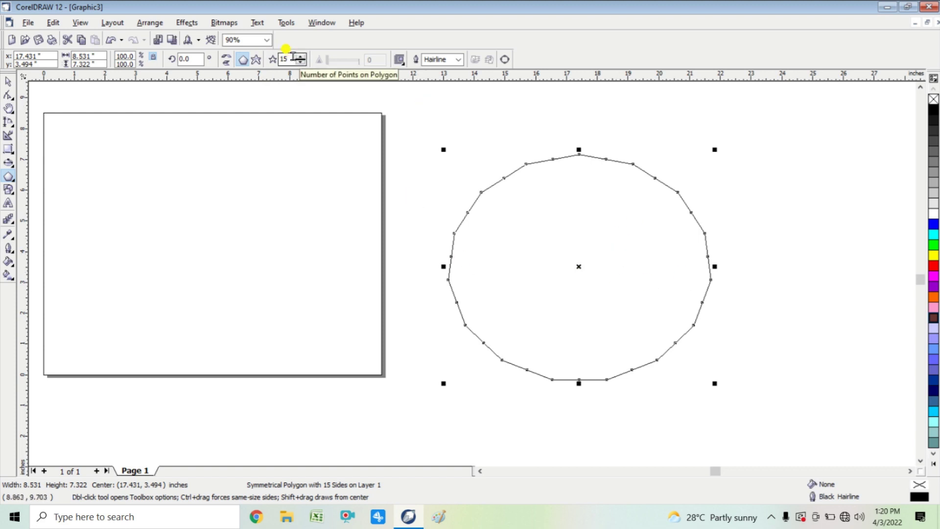
# Reshape the 15-sided polygon into an interlaced star by pulling one side node across the center, and fill it red
pyautogui.click(7, 97)
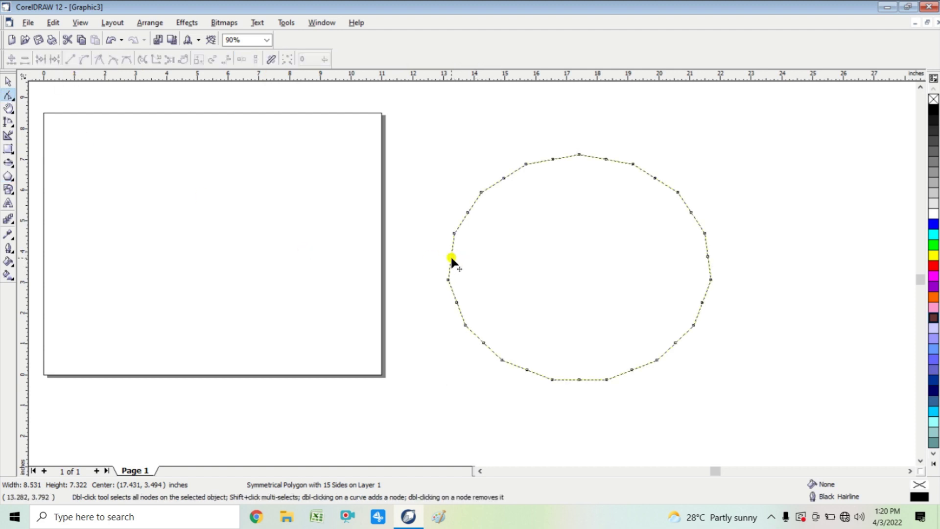
pyautogui.moveTo(451, 258); pyautogui.dragTo(665, 312)
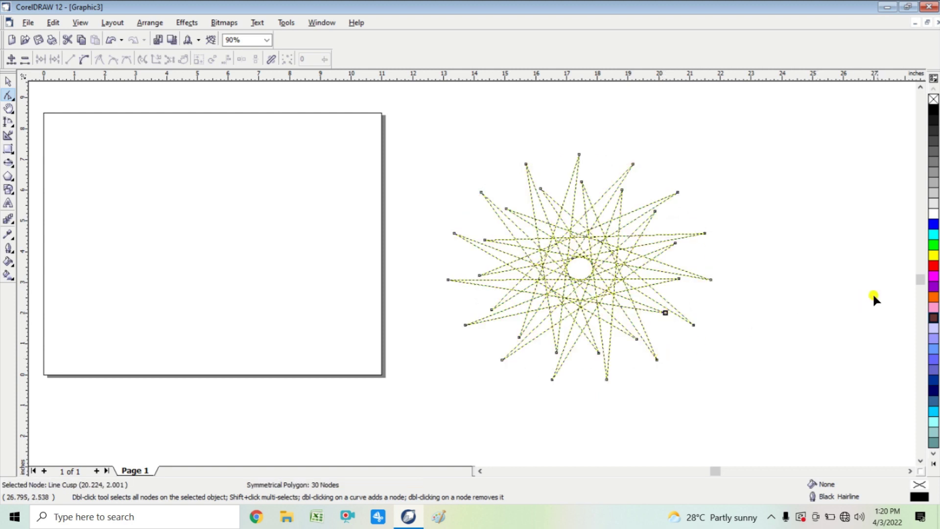
pyautogui.click(932, 266)
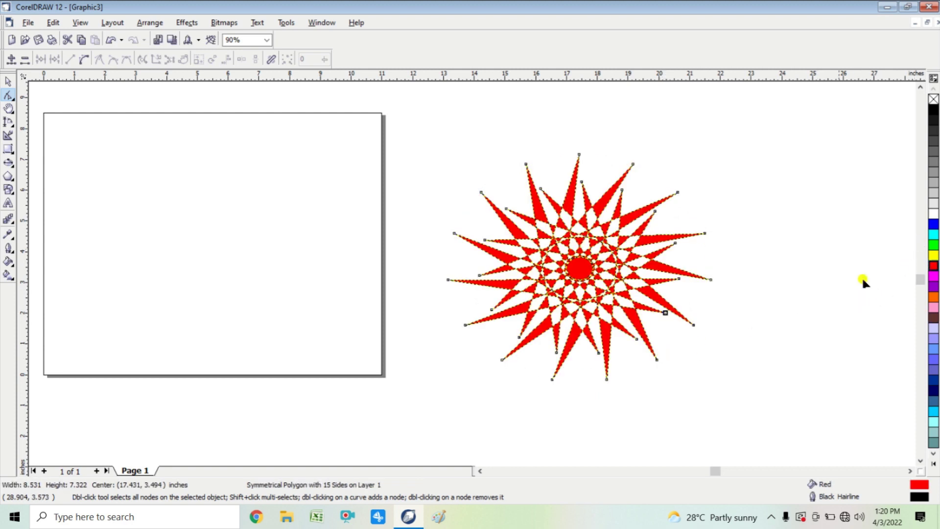
# Reposition the red star around the page and scale it proportionally to about 11.04 by 9.48 inches
pyautogui.click(10, 81)
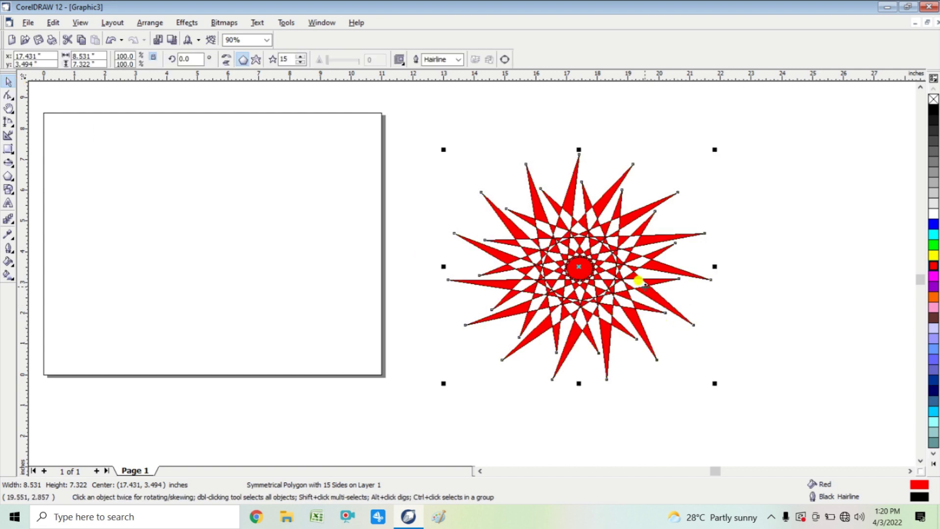
pyautogui.moveTo(612, 270); pyautogui.dragTo(275, 229)
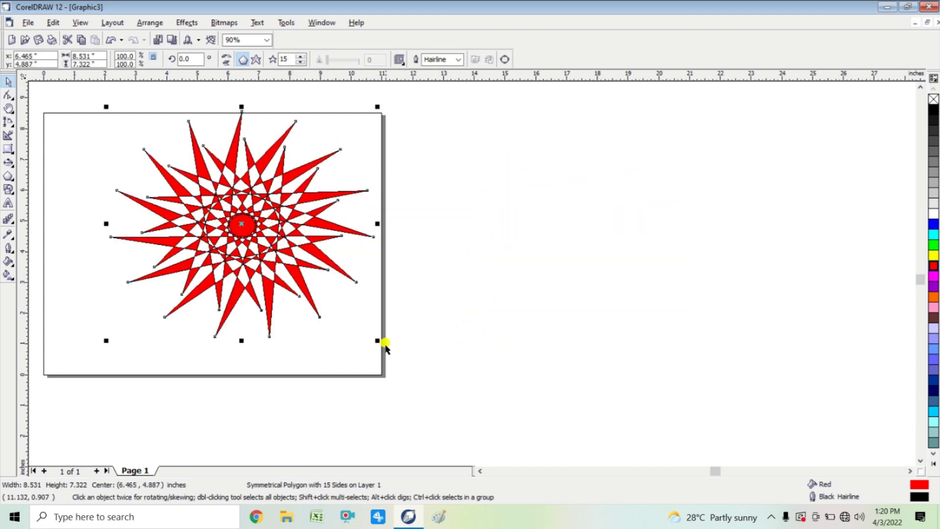
pyautogui.moveTo(377, 340); pyautogui.dragTo(336, 305)
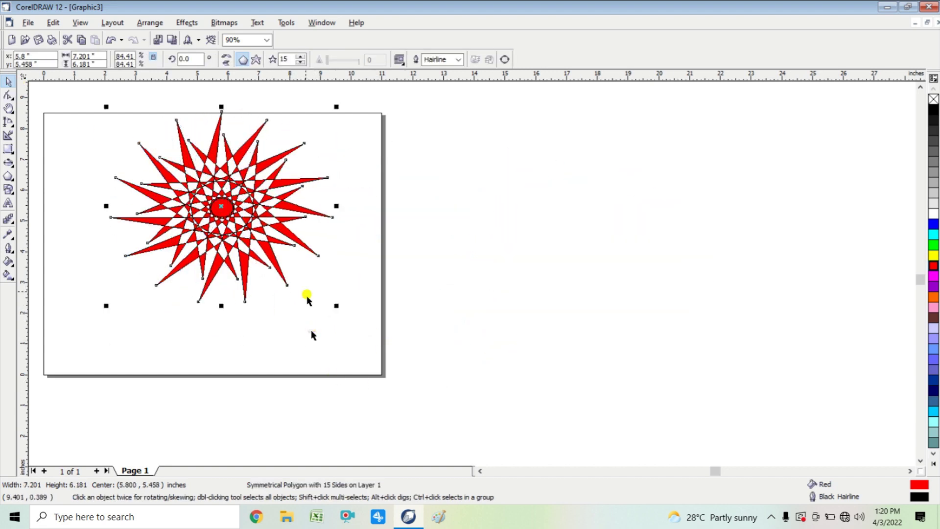
pyautogui.moveTo(216, 195); pyautogui.dragTo(216, 238)
pyautogui.moveTo(335, 347); pyautogui.dragTo(453, 410)
pyautogui.moveTo(304, 245); pyautogui.dragTo(515, 277)
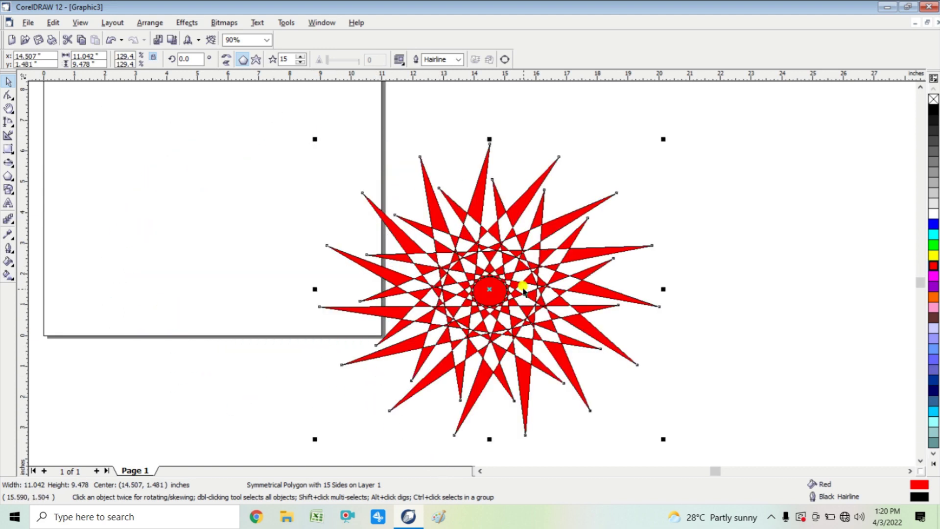
# Select the red star and delete it
pyautogui.click(607, 336)
pyautogui.click(542, 277)
pyautogui.press('Delete')
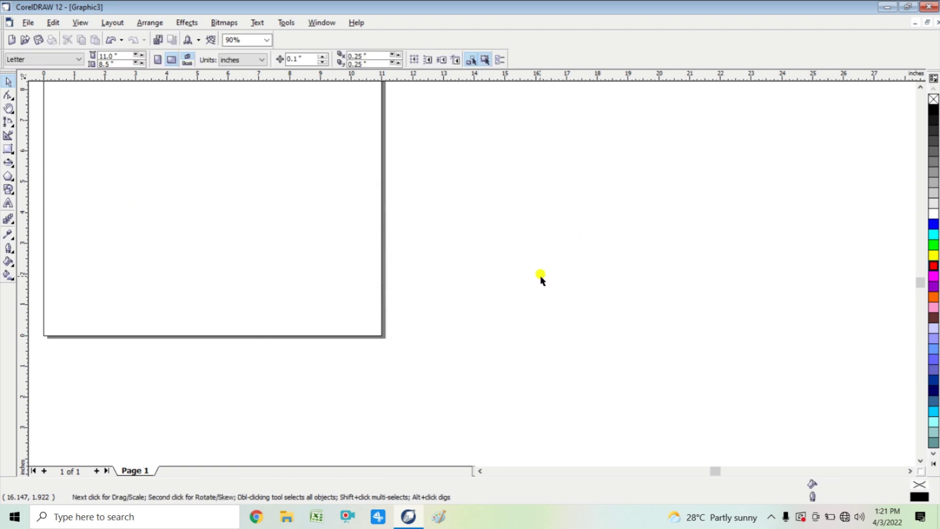
# Draw a polygon about 6.23 by 6.61 inches beside the page and set its number of points to 50
pyautogui.click(8, 178)
pyautogui.moveTo(505, 195); pyautogui.dragTo(706, 407)
pyautogui.doubleClick(286, 59)
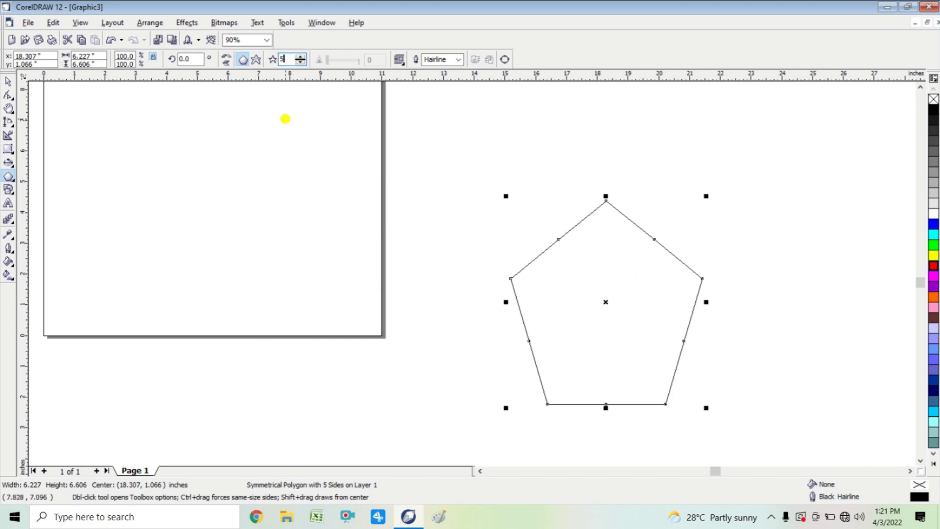
pyautogui.write('50')
pyautogui.press('Return')
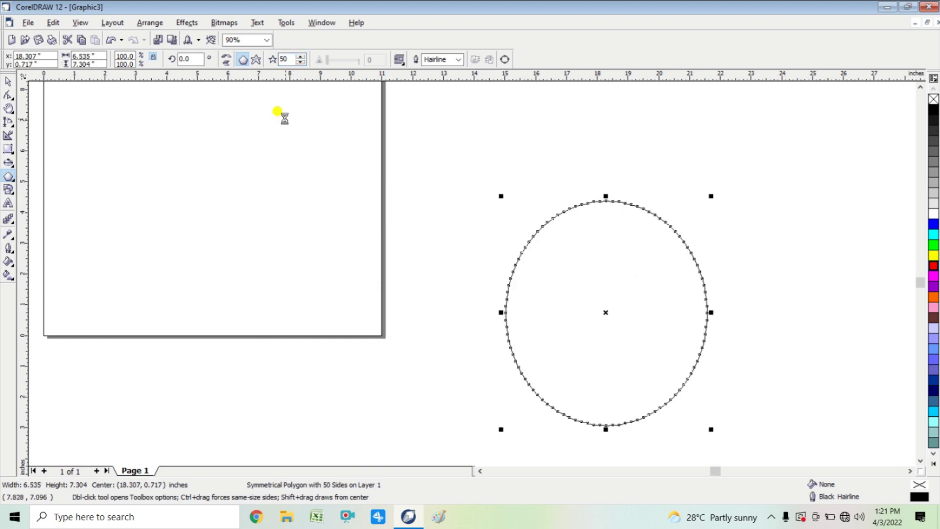
# Turn the 50-sided polygon into a dense starburst by pulling a side node past the opposite edge, and fill it red
pyautogui.click(9, 94)
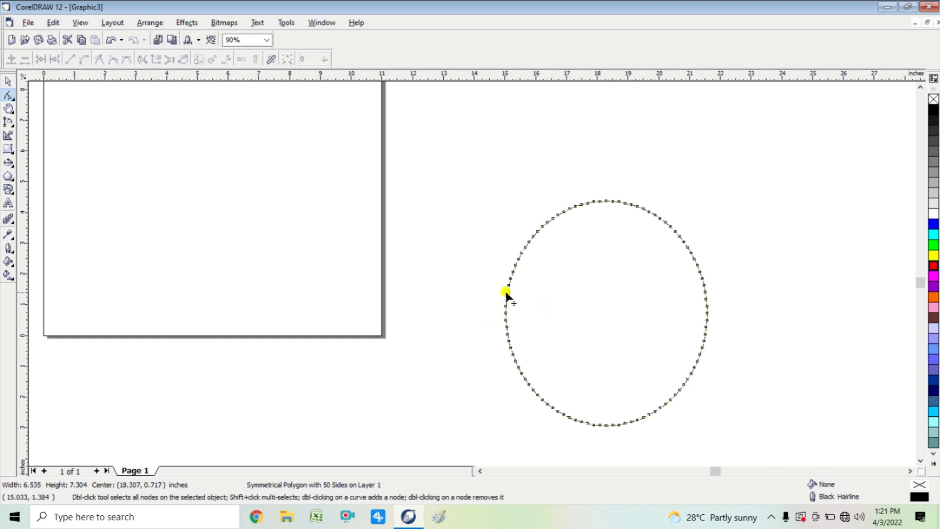
pyautogui.moveTo(507, 293); pyautogui.dragTo(714, 345)
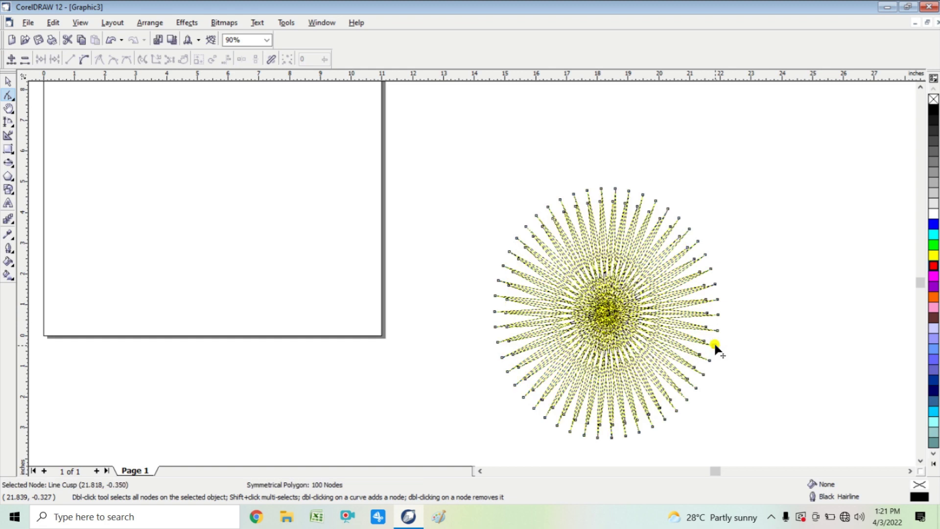
pyautogui.click(934, 267)
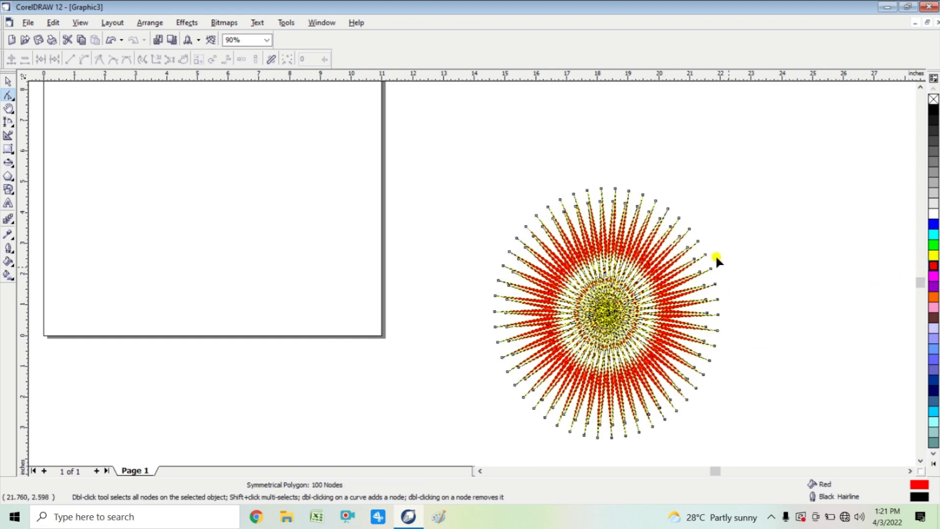
# Move the starburst over the page's edge and stretch it to about 14.59 by 12.54 inches
pyautogui.click(8, 83)
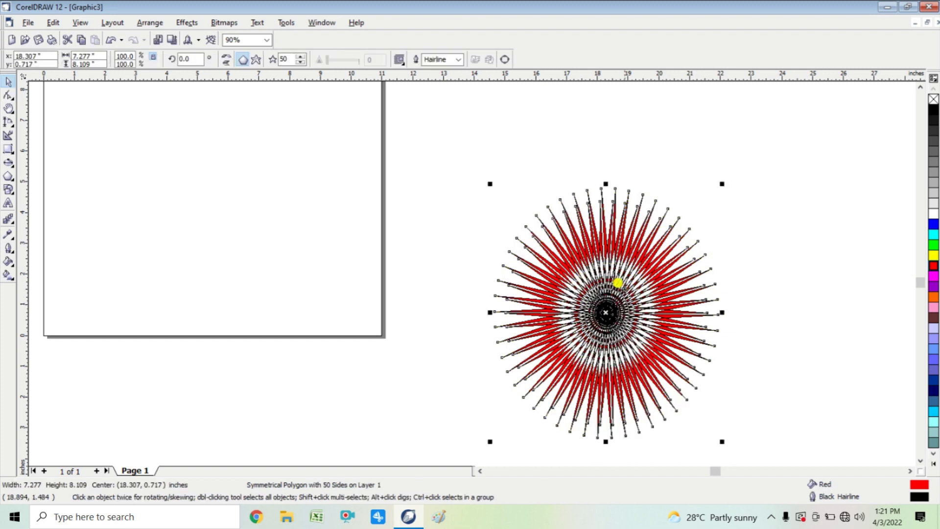
pyautogui.moveTo(594, 273); pyautogui.dragTo(305, 194)
pyautogui.moveTo(423, 275); pyautogui.dragTo(424, 276)
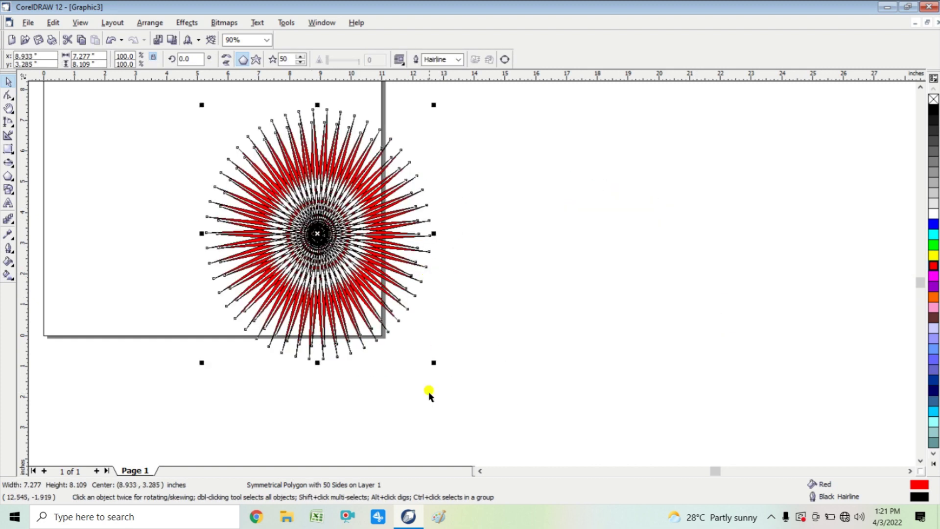
pyautogui.moveTo(432, 363); pyautogui.dragTo(712, 420)
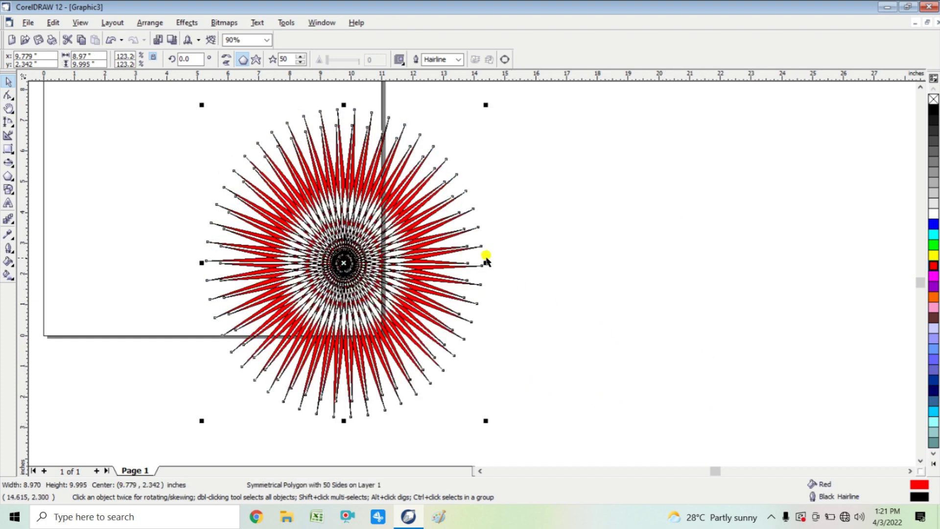
pyautogui.moveTo(485, 263); pyautogui.dragTo(656, 302)
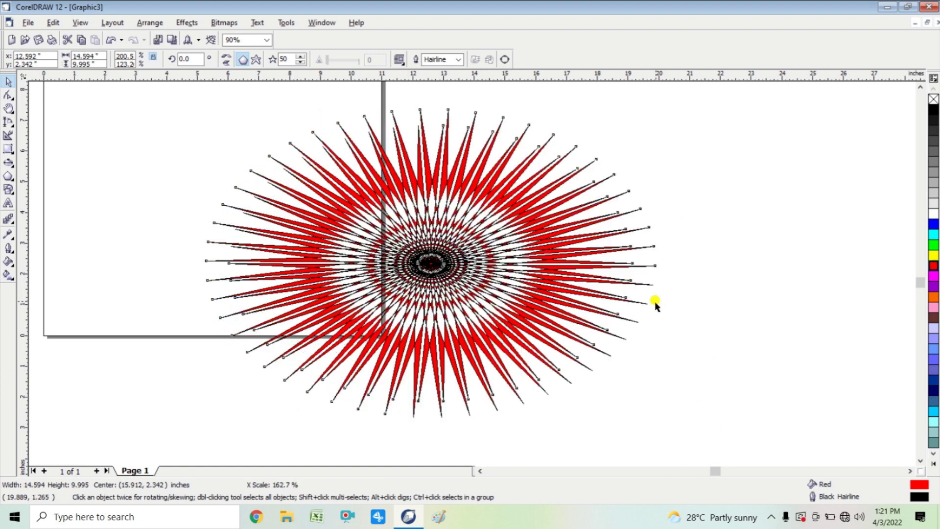
pyautogui.moveTo(429, 420); pyautogui.dragTo(422, 479)
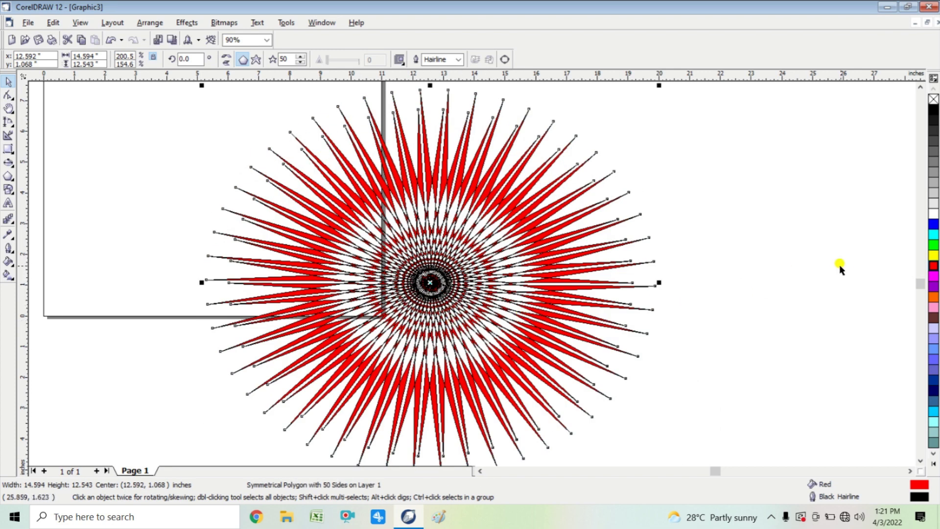
# Give the starburst a yellow outline, and try green and magenta fills before setting the fill back to red
pyautogui.rightClick(933, 257)
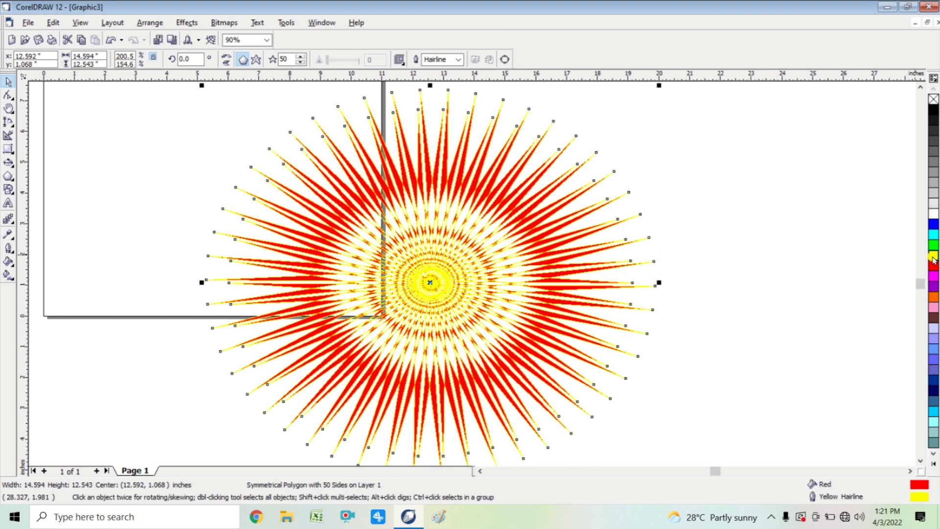
pyautogui.click(933, 248)
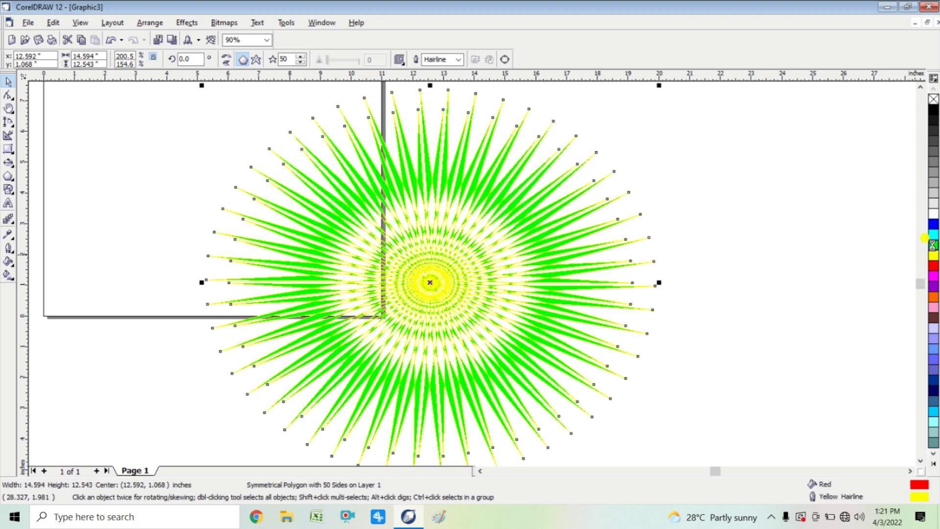
pyautogui.click(933, 275)
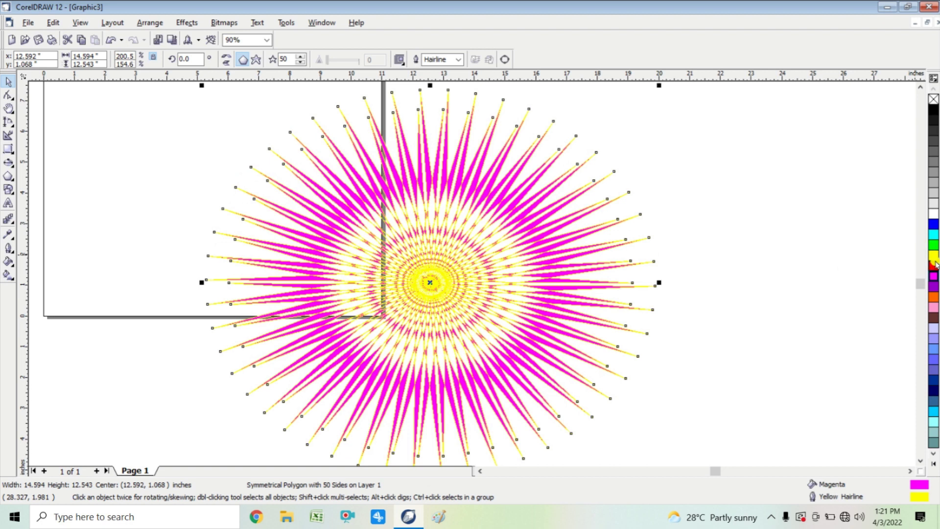
pyautogui.click(933, 265)
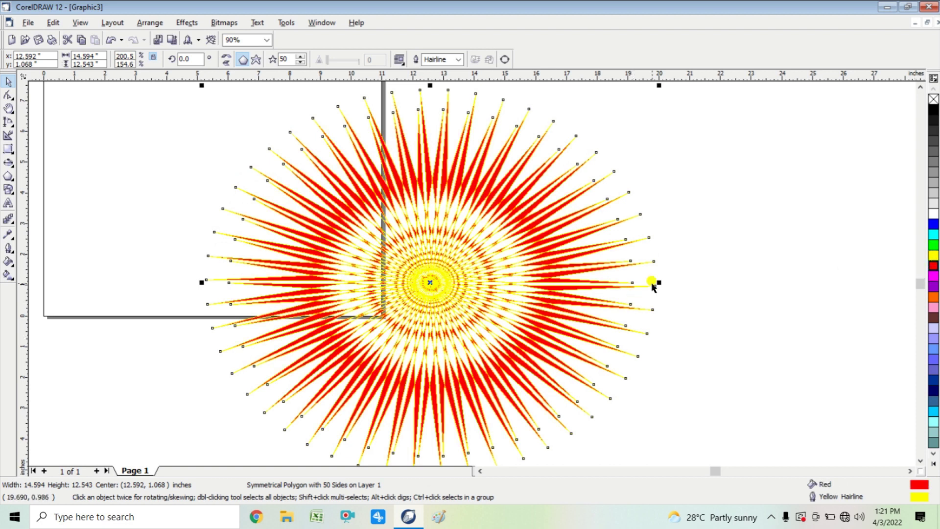
# Narrow the starburst to about 10.97 inches wide and delete it
pyautogui.moveTo(659, 282); pyautogui.dragTo(547, 282)
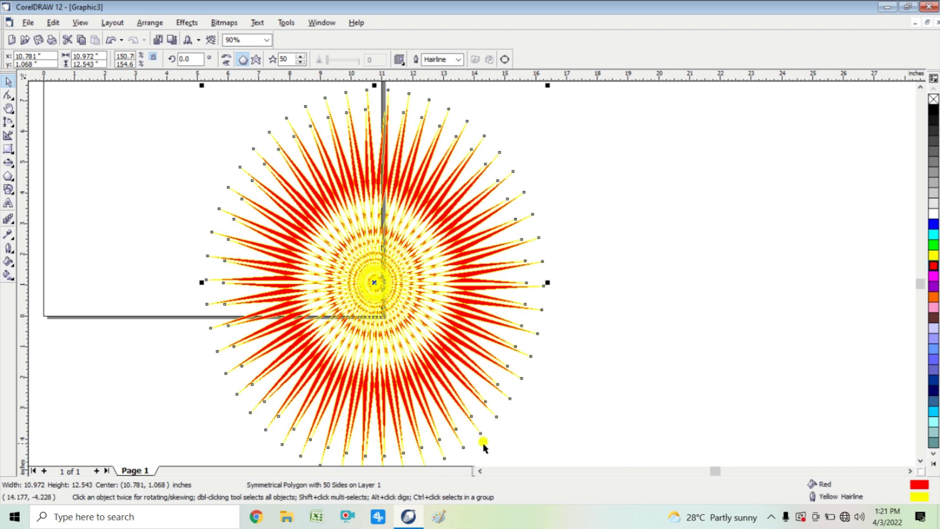
pyautogui.press('Delete')
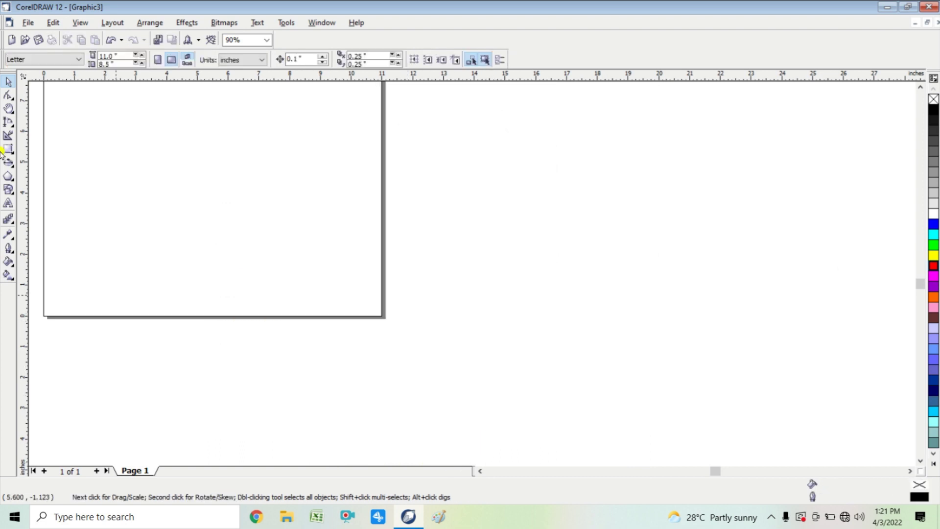
# Set the Polygon tool's default shape to Polygon as Star with 5 points and a sharpness of 50
pyautogui.click(9, 177)
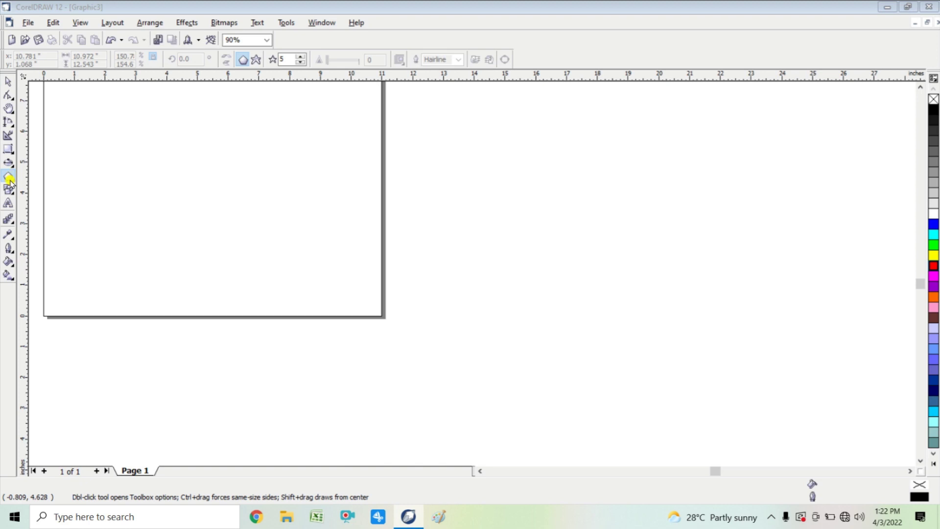
pyautogui.doubleClick(9, 178)
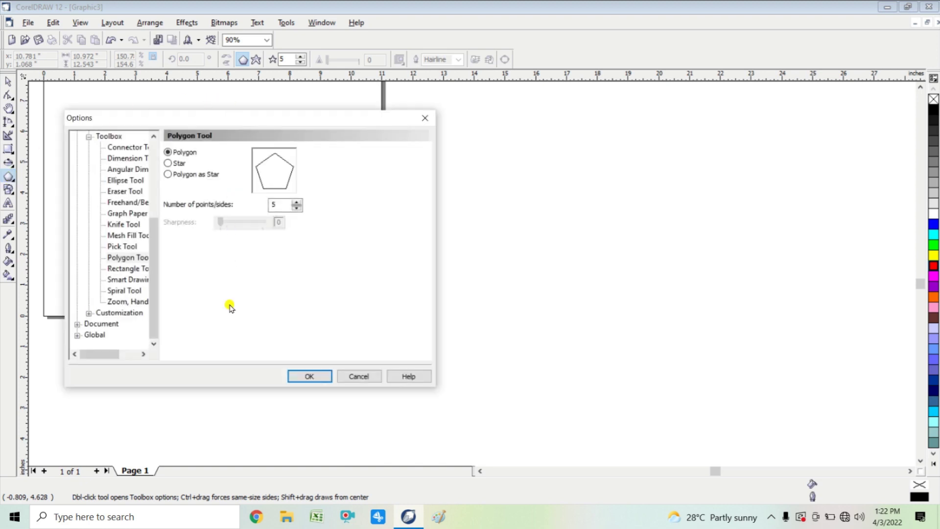
pyautogui.click(168, 175)
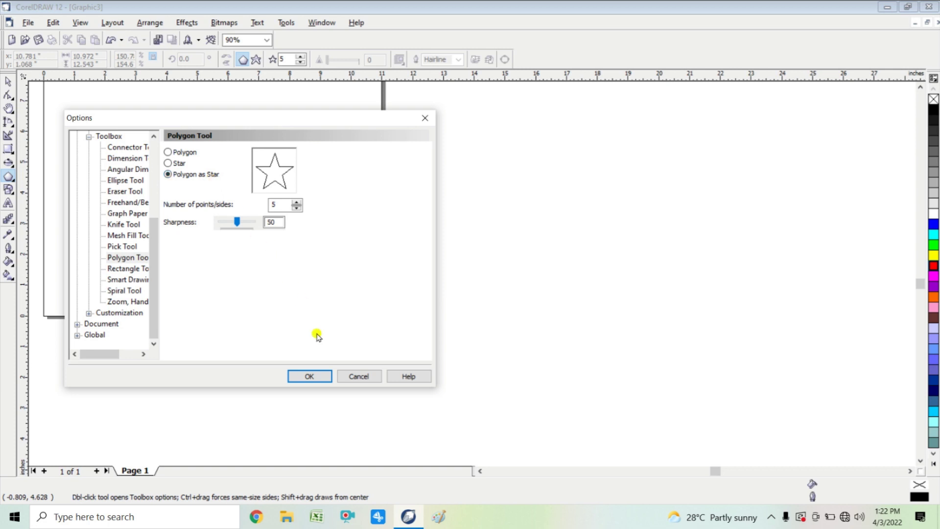
pyautogui.click(310, 376)
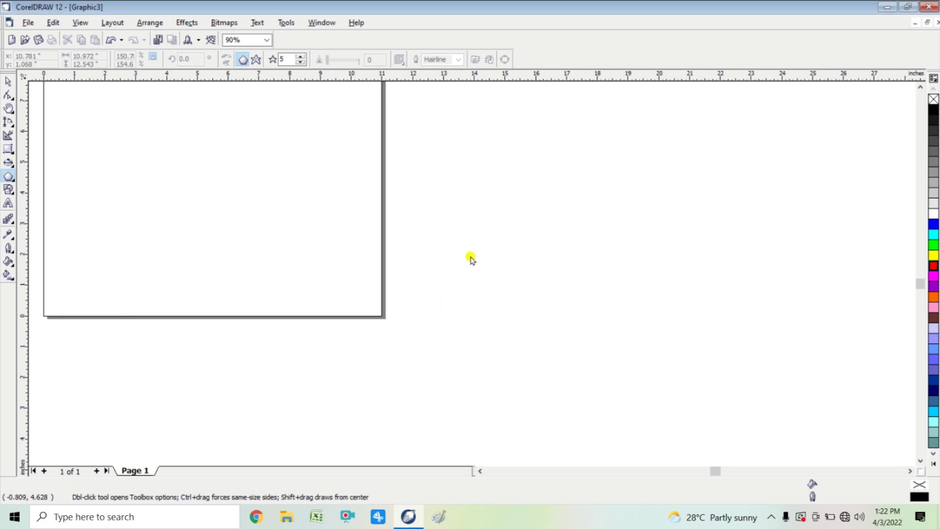
# Draw a five-pointed star about 8.2 by 7.65 inches beside the page and move it up about 1.3 inches
pyautogui.moveTo(422, 178); pyautogui.dragTo(678, 411)
pyautogui.click(7, 83)
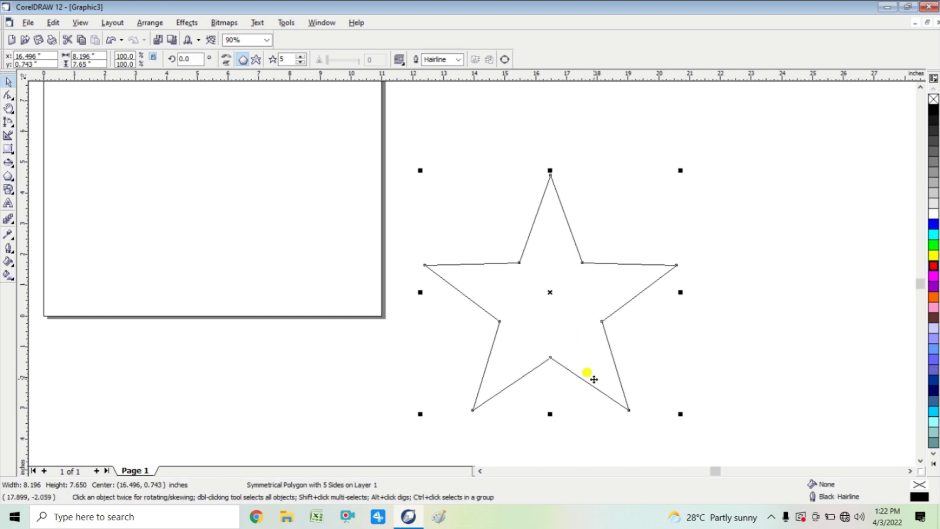
pyautogui.moveTo(531, 319); pyautogui.dragTo(533, 277)
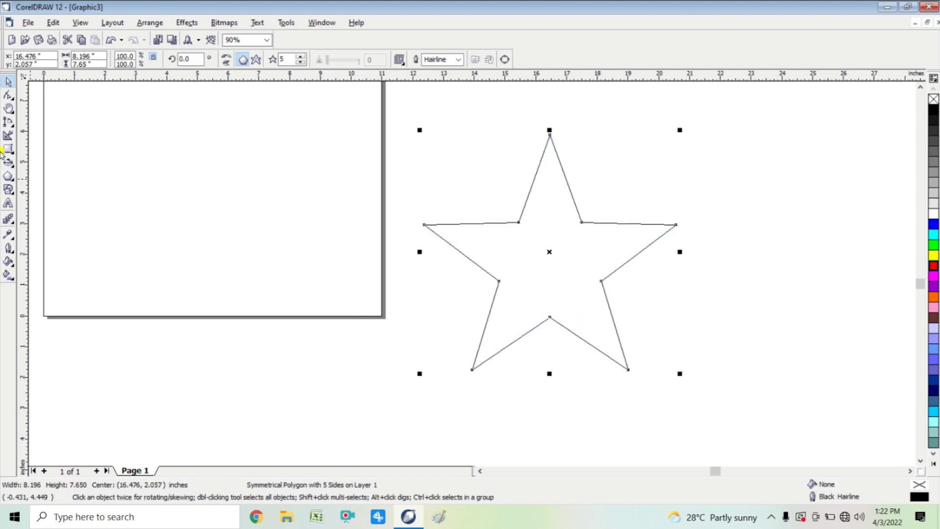
# Add a node on the star's lower-left leg, try pulling it past the upper-right point, and undo the pull
pyautogui.click(7, 96)
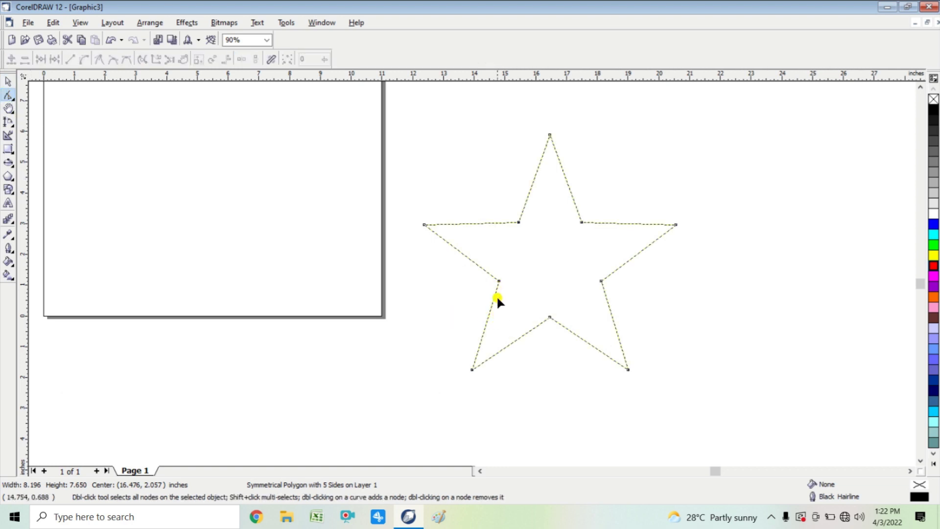
pyautogui.click(488, 315)
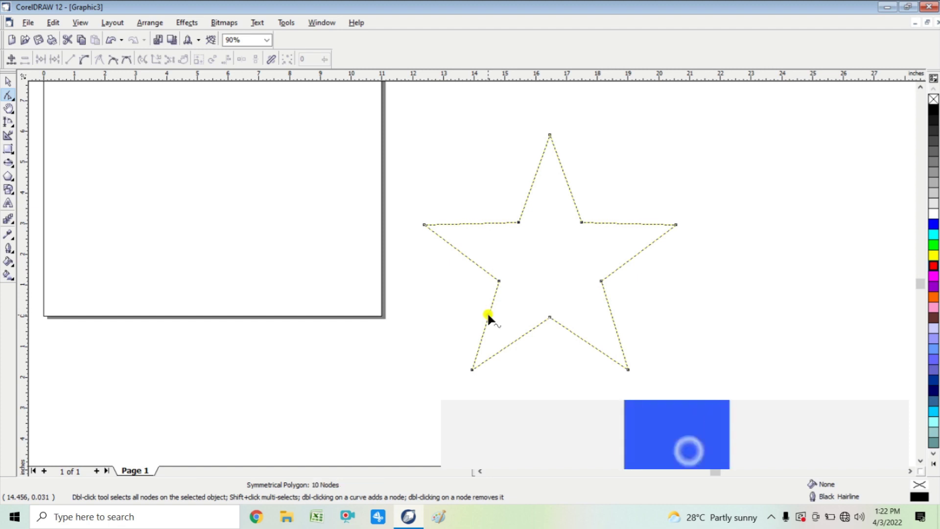
pyautogui.doubleClick(489, 315)
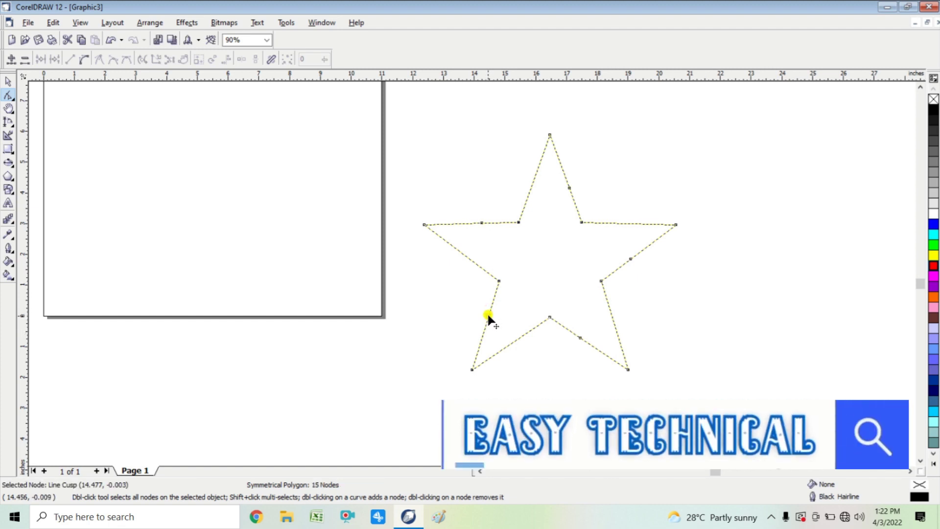
pyautogui.moveTo(488, 316); pyautogui.dragTo(671, 157)
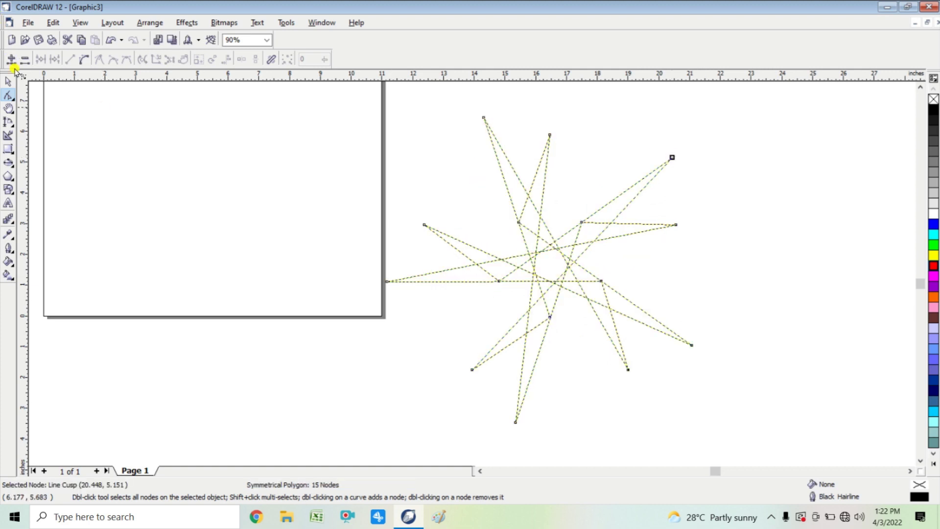
pyautogui.hotkey('ctrl', 'z')
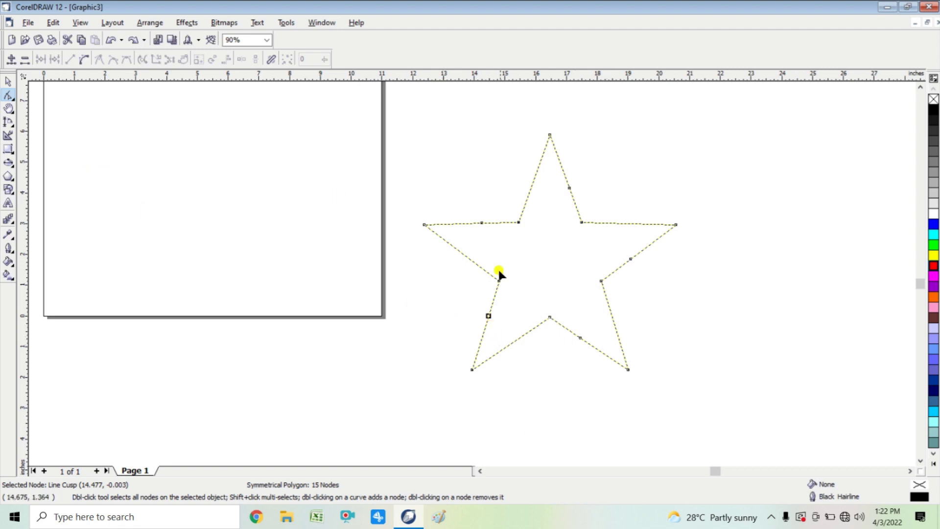
# Convert the star to curves
pyautogui.click(8, 81)
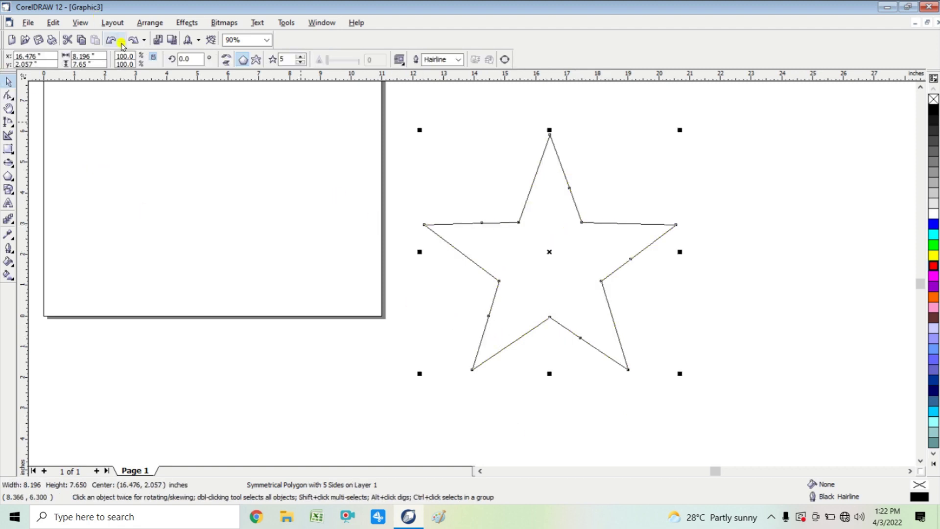
pyautogui.click(166, 27)
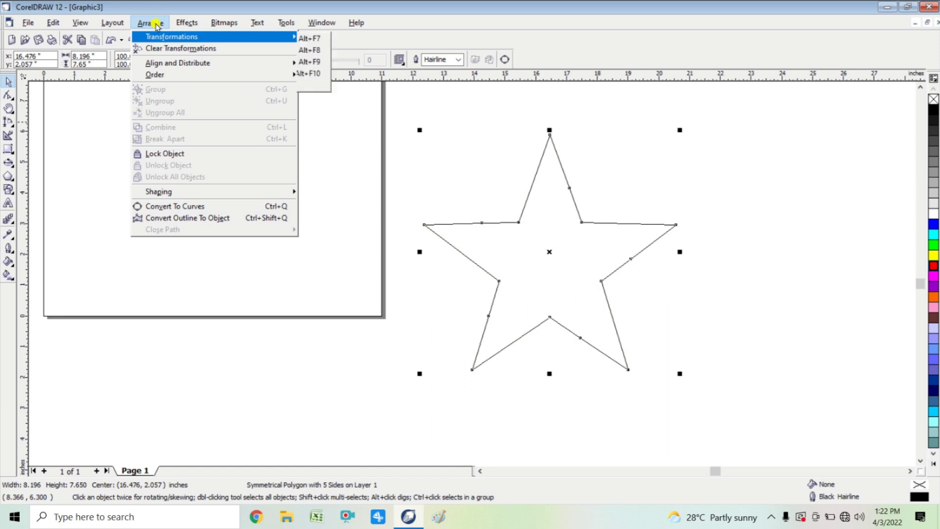
pyautogui.click(186, 207)
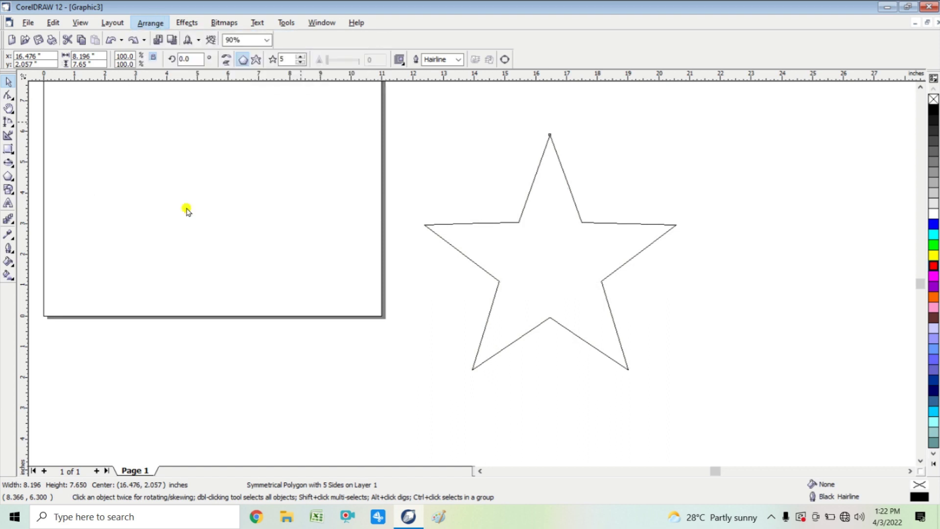
# Add another node on the star's lower-left leg and pull it up and right into the star's body
pyautogui.click(8, 94)
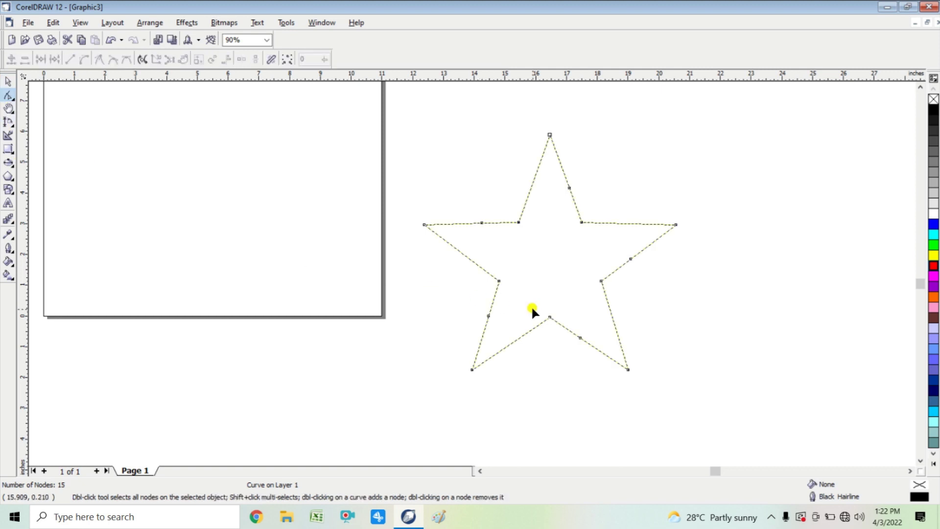
pyautogui.doubleClick(488, 318)
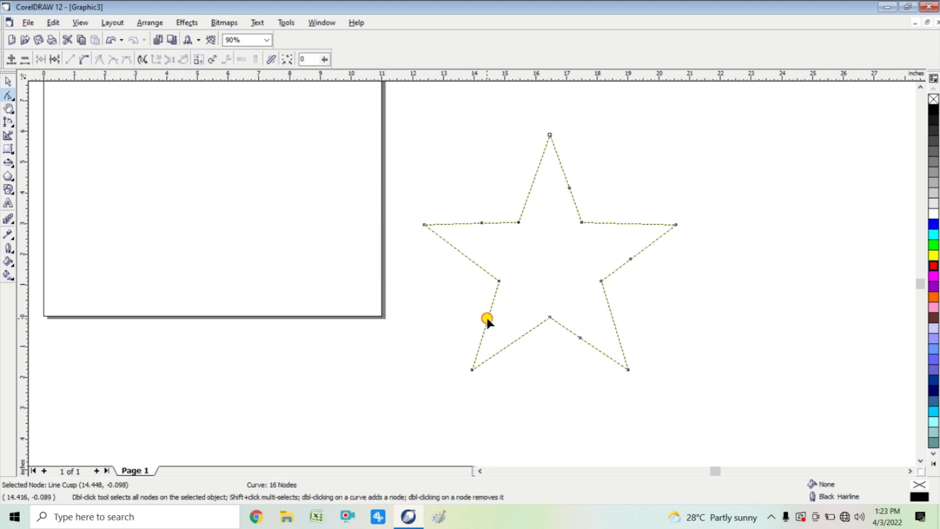
pyautogui.moveTo(487, 318); pyautogui.dragTo(588, 250)
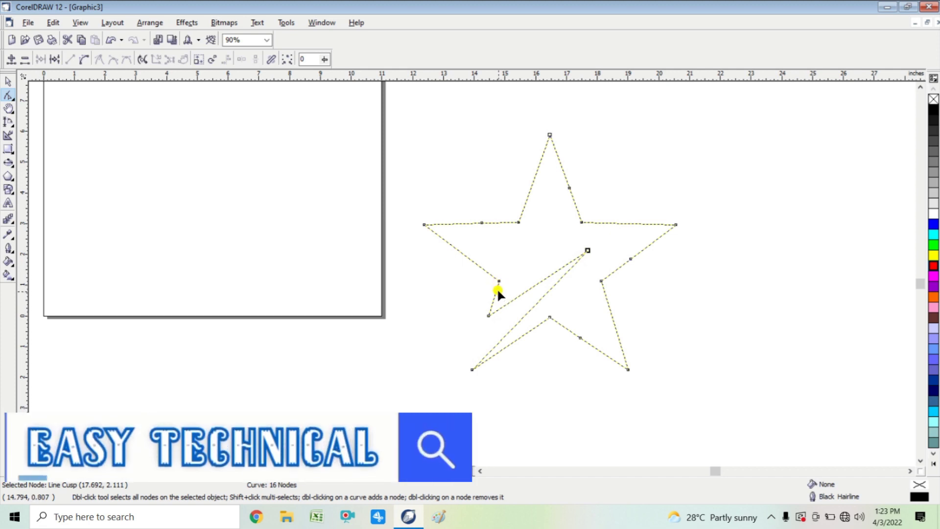
# Add a node midway along the new notch's upper edge, try converting it to a curve and undo, and pull the node slightly upward
pyautogui.doubleClick(536, 281)
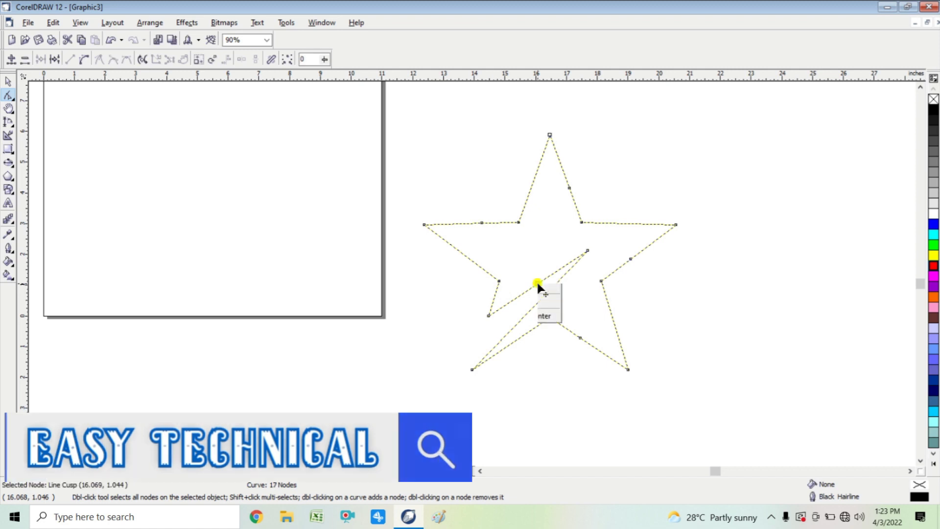
pyautogui.rightClick(537, 281)
pyautogui.click(574, 328)
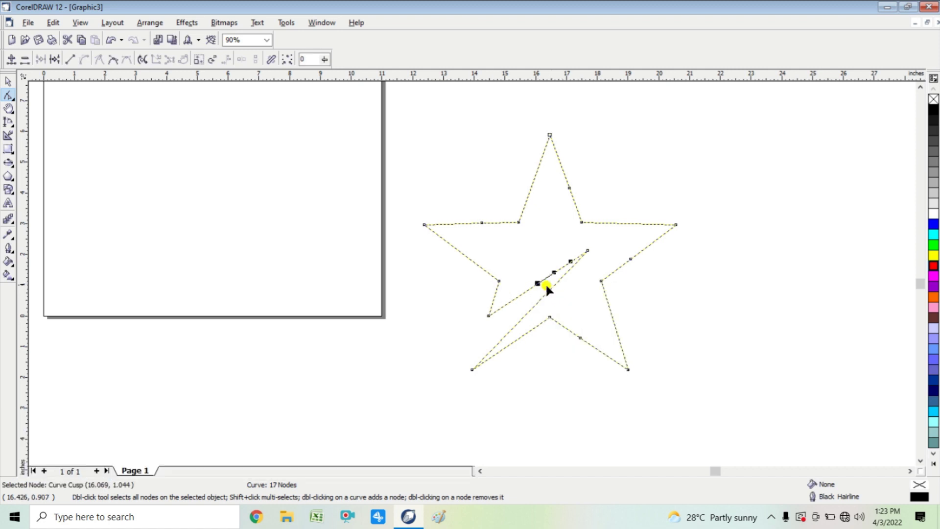
pyautogui.moveTo(548, 281)
pyautogui.mouseDown()
pyautogui.moveTo(539, 267)
pyautogui.moveTo(550, 279)
pyautogui.mouseUp()
pyautogui.hotkey('ctrl', 'z')
pyautogui.moveTo(537, 282); pyautogui.dragTo(536, 269)
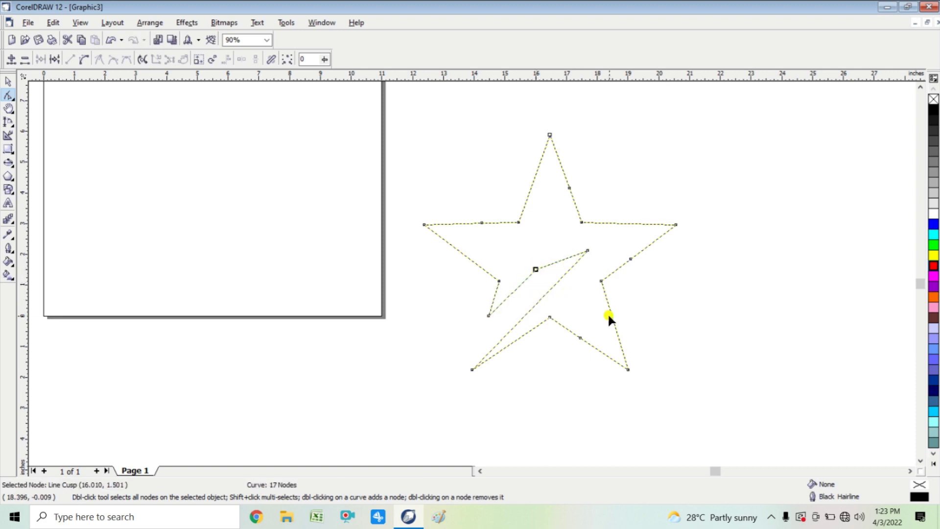
# Fill the notched star with red, shift it up and to the right, and delete it
pyautogui.click(8, 82)
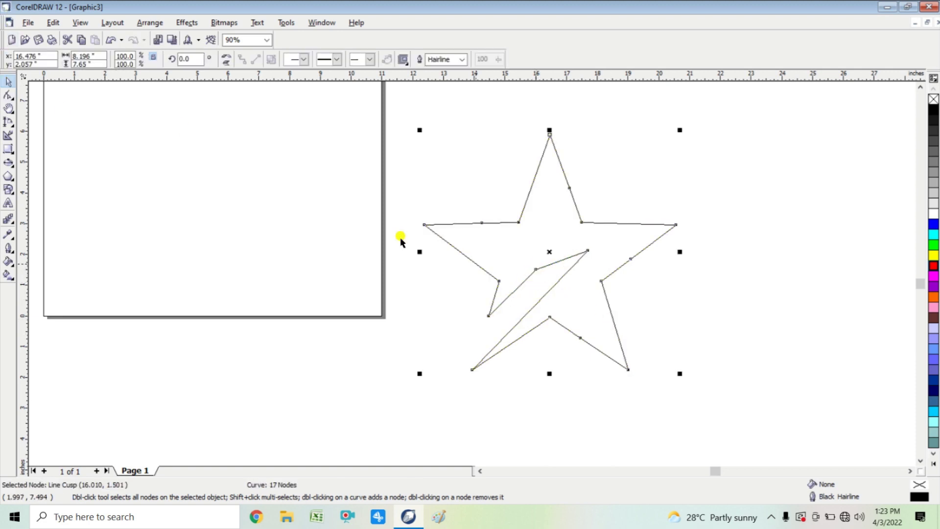
pyautogui.click(933, 265)
pyautogui.moveTo(597, 281); pyautogui.dragTo(618, 262)
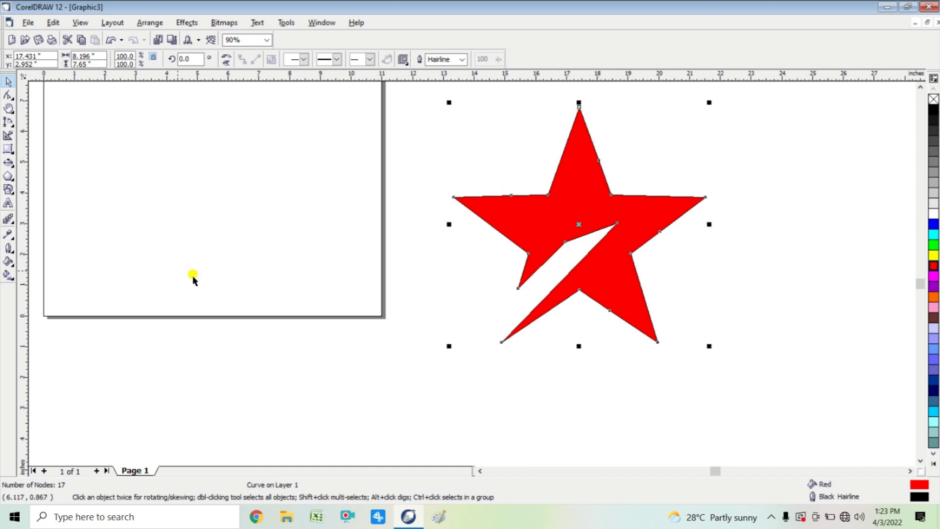
pyautogui.press('Delete')
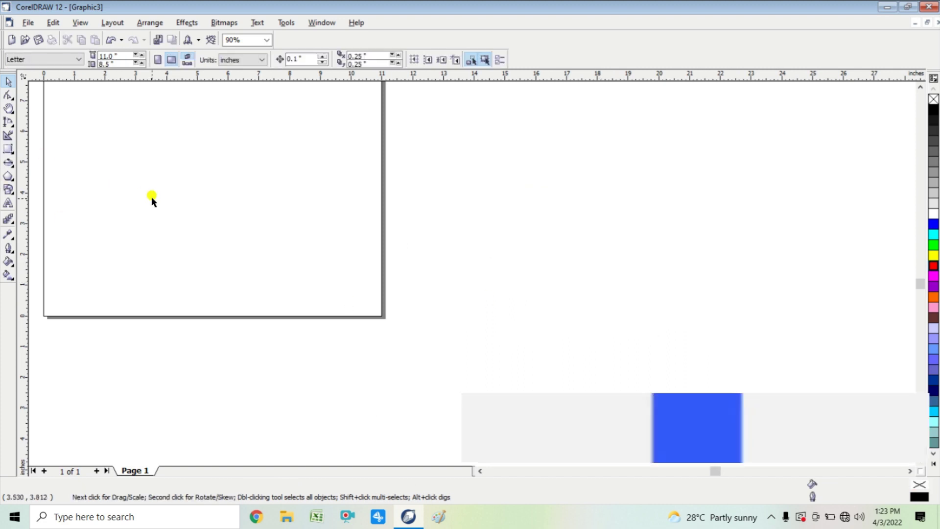
# Draw a symmetrical spiral with 4 revolutions, about 2.25 by 2.03 inches, just right of the page
pyautogui.click(13, 183)
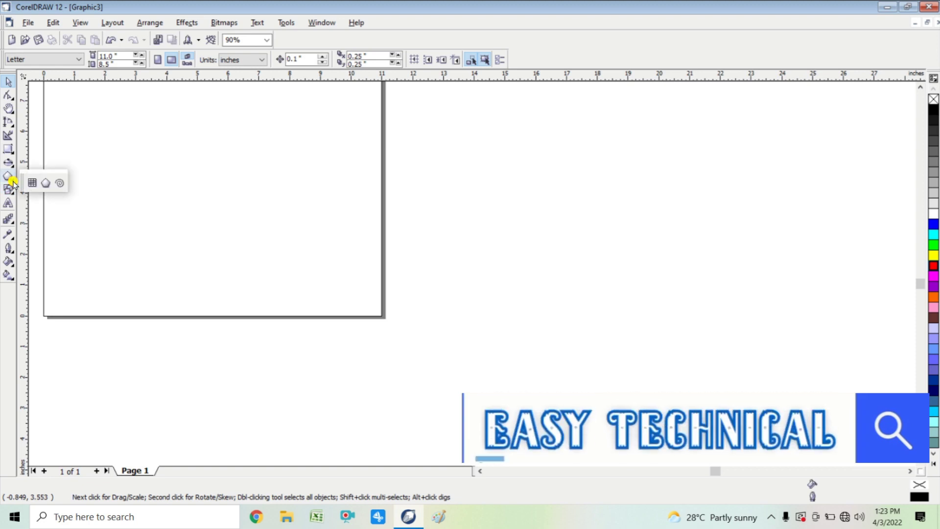
pyautogui.click(58, 184)
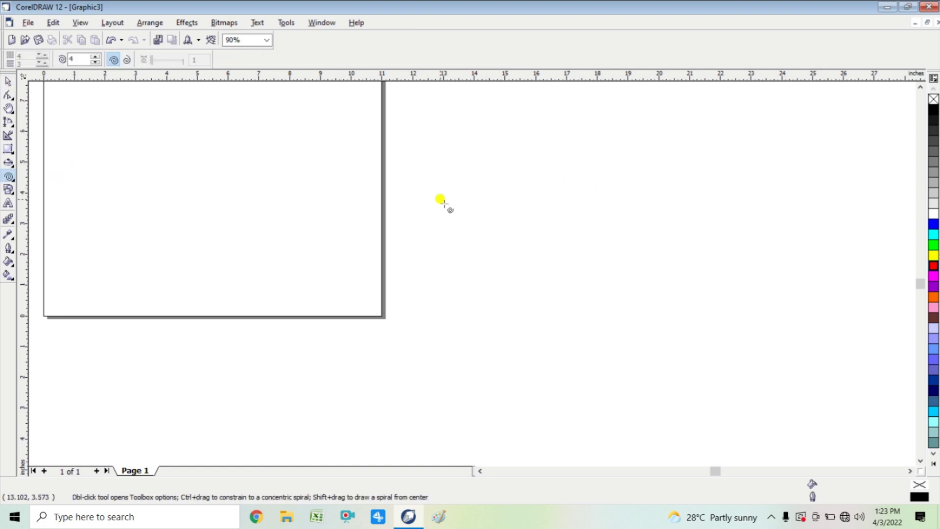
pyautogui.moveTo(412, 175); pyautogui.dragTo(482, 236)
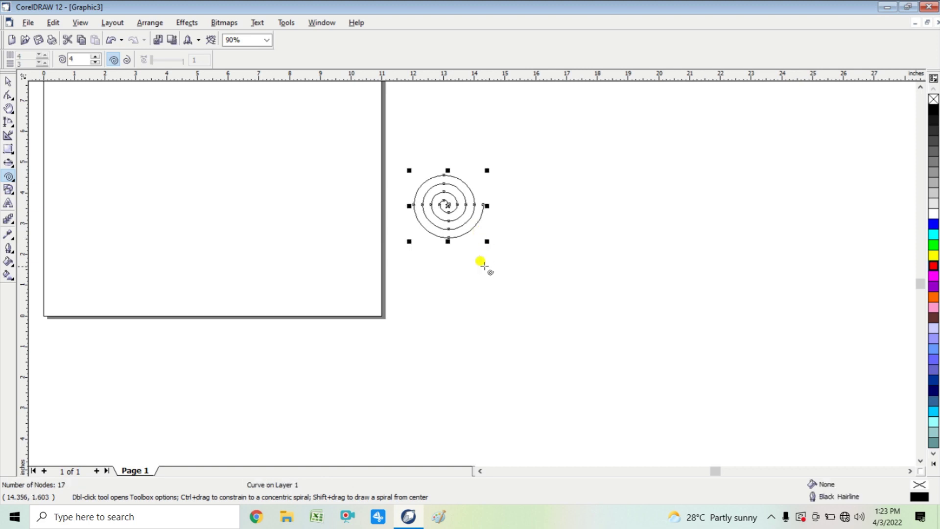
pyautogui.click(8, 81)
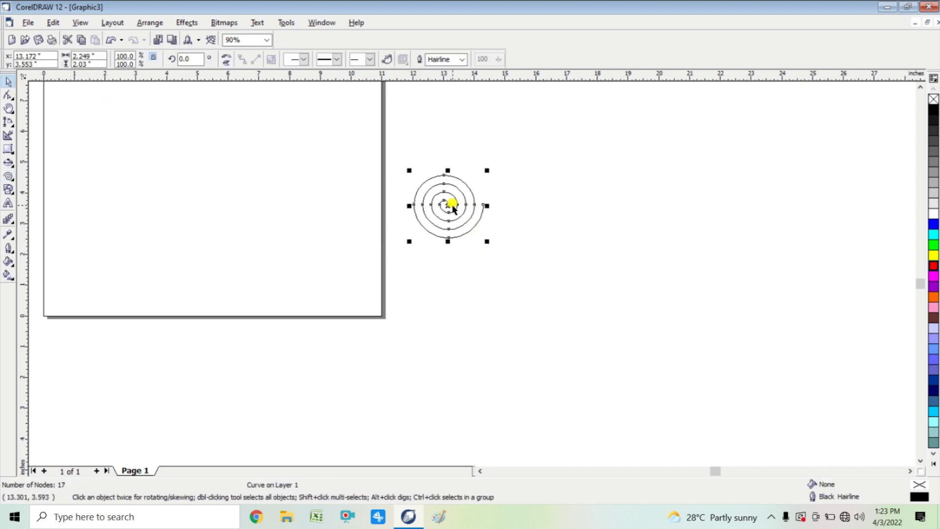
# Duplicate the spiral, place the copy directly to its right, and mirror the copy horizontally
pyautogui.hotkey('ctrl', 'd')
pyautogui.moveTo(453, 196); pyautogui.dragTo(512, 208)
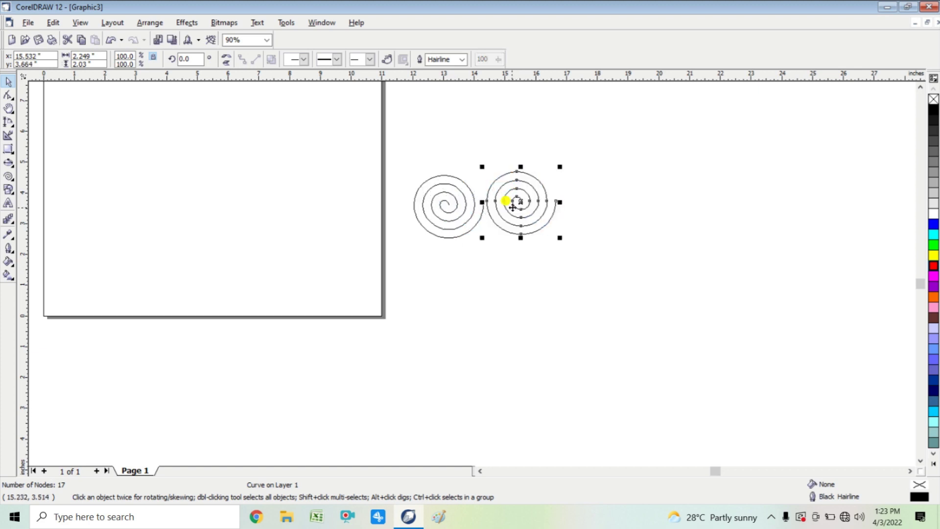
pyautogui.click(226, 59)
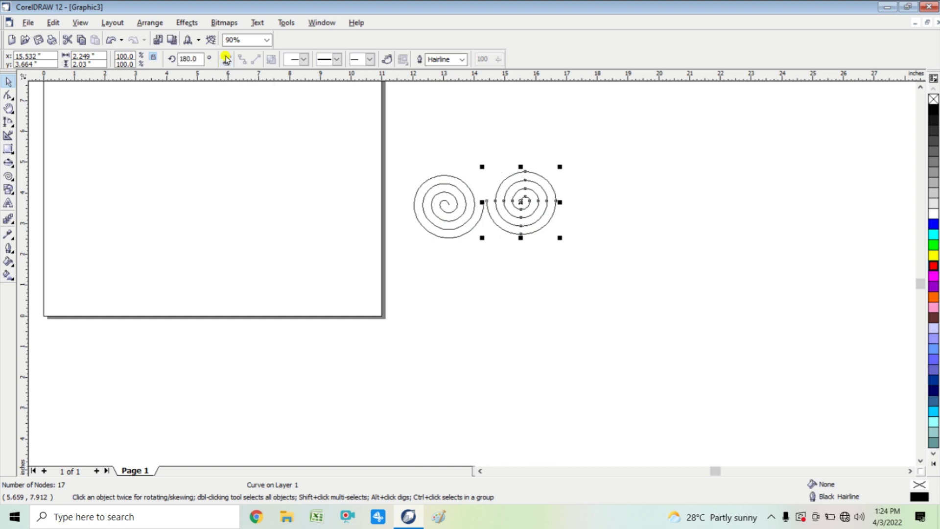
# Move both spirals down about 0.8 inch, and nudge the right spiral down 0.1 inch to level it with the left one
pyautogui.click(561, 333)
pyautogui.moveTo(384, 135); pyautogui.dragTo(594, 280)
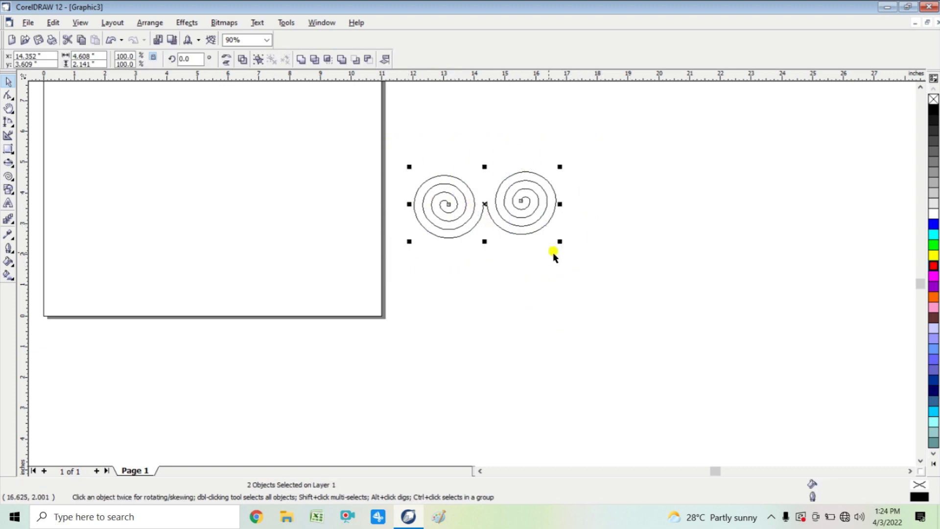
pyautogui.moveTo(518, 199); pyautogui.dragTo(519, 224)
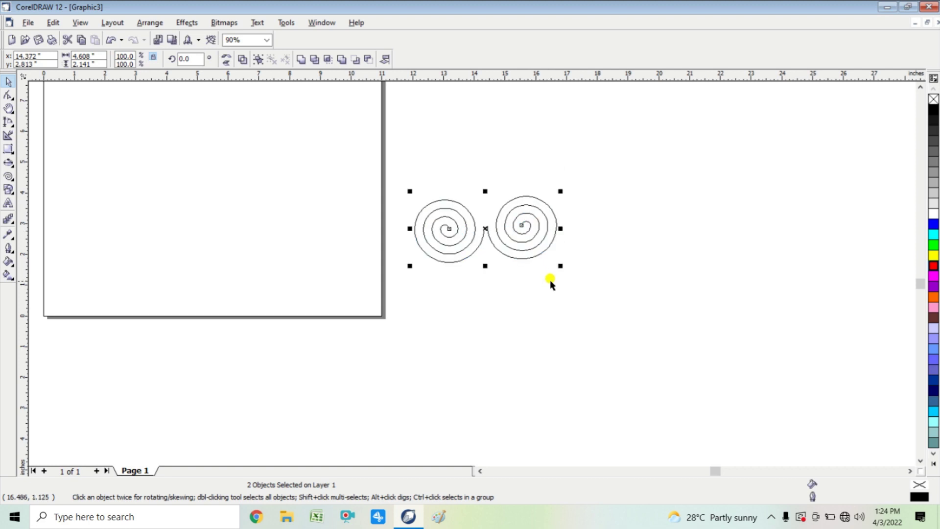
pyautogui.click(636, 308)
pyautogui.click(541, 221)
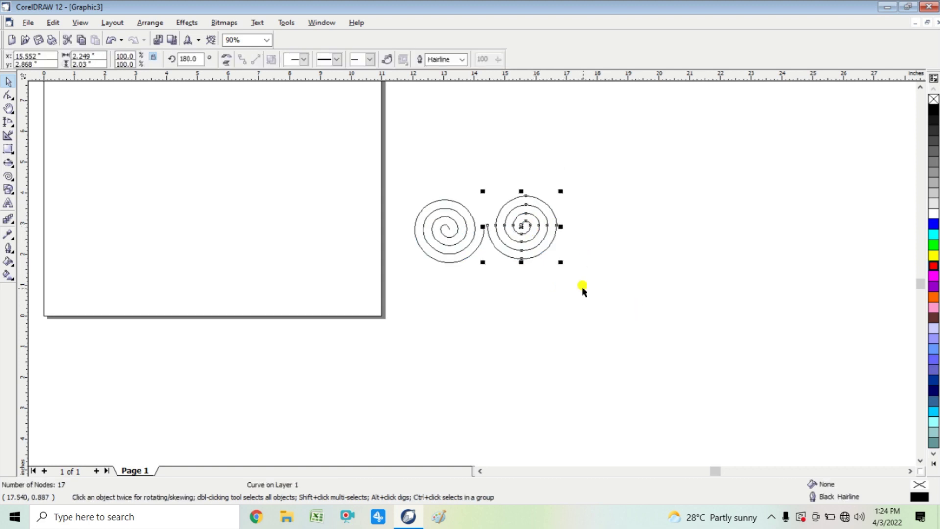
pyautogui.press('Down')
pyautogui.press('Down')
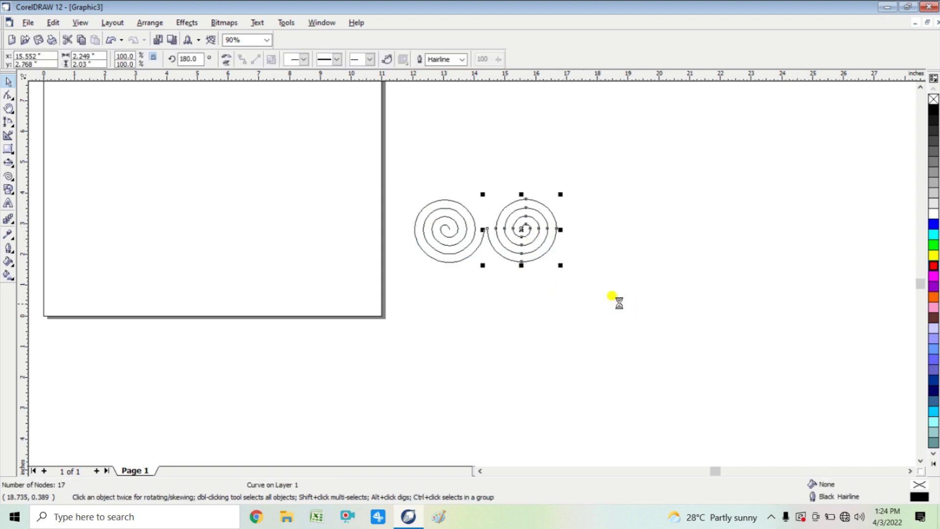
pyautogui.click(635, 322)
pyautogui.moveTo(379, 171); pyautogui.dragTo(566, 283)
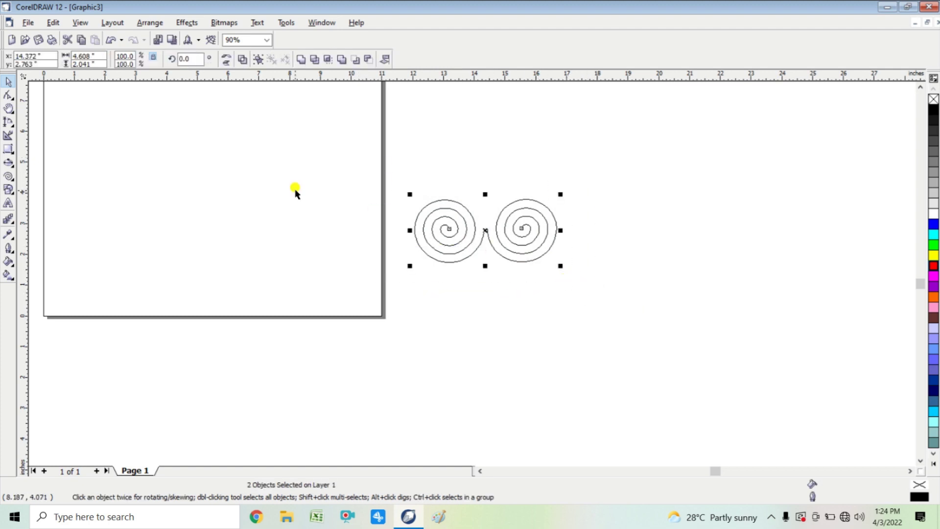
pyautogui.hotkey('ctrl', 'd')
pyautogui.moveTo(525, 218); pyautogui.dragTo(519, 185)
pyautogui.click(518, 185)
pyautogui.click(526, 153)
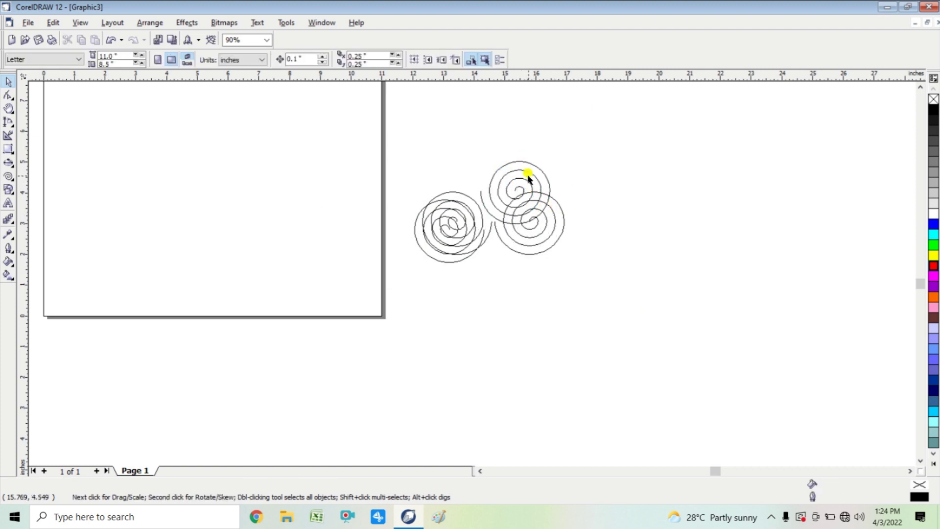
pyautogui.hotkey('ctrl', 'z')
pyautogui.hotkey('ctrl', 'z')
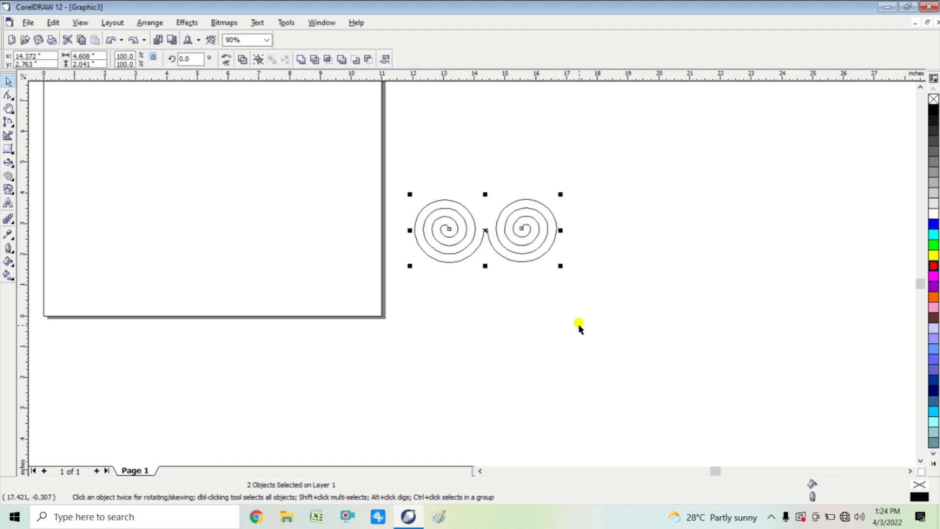
# Duplicate both spirals, shift the copies up 1.8 inches and left 0.3 inch to sit above the originals, and mirror them vertically
pyautogui.click(578, 325)
pyautogui.moveTo(381, 175); pyautogui.dragTo(595, 304)
pyautogui.hotkey('ctrl', 'd')
pyautogui.press('Up')
pyautogui.press('Up')
pyautogui.press('Up')
pyautogui.press('Up')
pyautogui.press('Up')
pyautogui.press('Up')
pyautogui.press('Up')
pyautogui.press('Up')
pyautogui.press('Up')
pyautogui.press('Up')
pyautogui.press('Up')
pyautogui.press('Up')
pyautogui.press('Up')
pyautogui.press('Up')
pyautogui.press('Up')
pyautogui.press('Up')
pyautogui.press('Up')
pyautogui.press('Up')
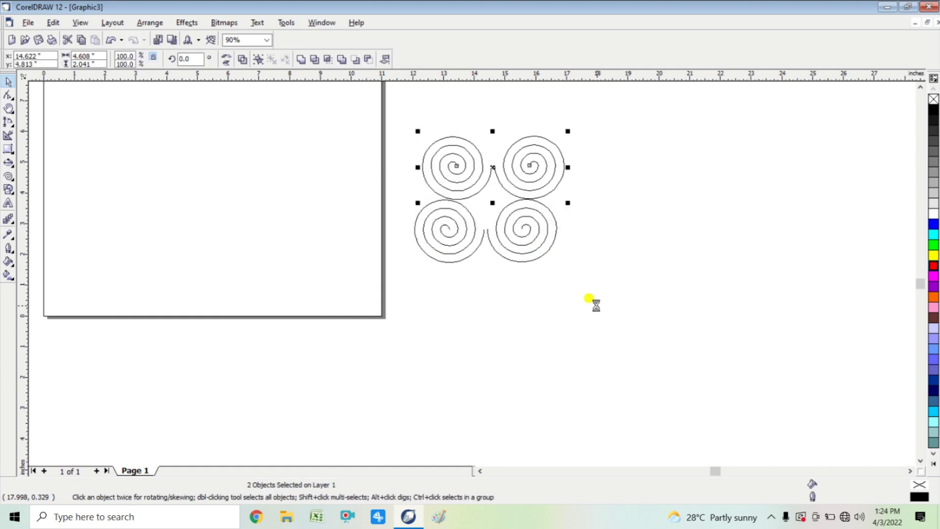
pyautogui.press('Left')
pyautogui.press('Left')
pyautogui.press('Left')
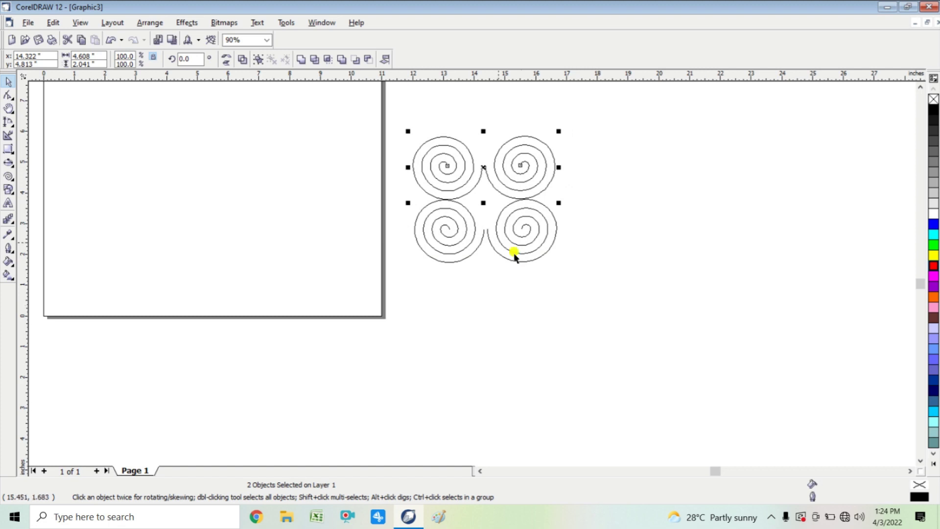
pyautogui.click(225, 63)
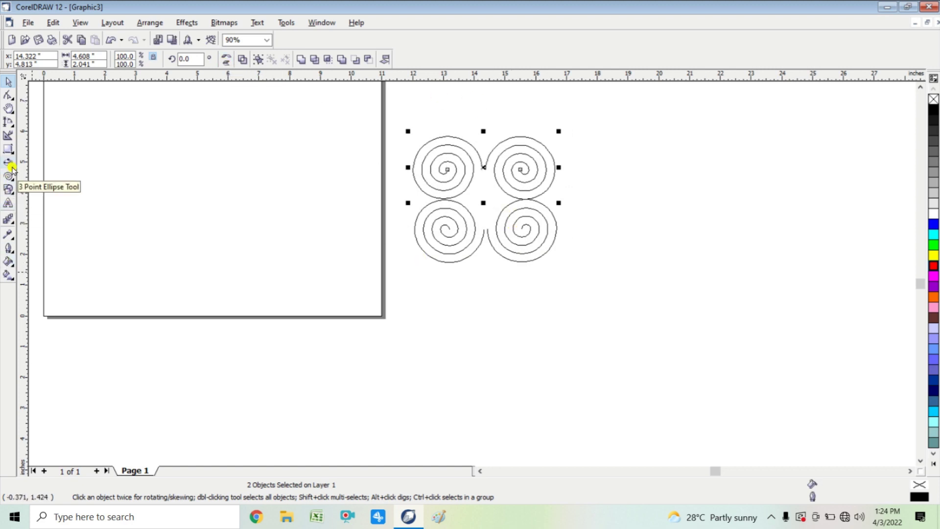
# Draw a straight line about 2.03 by 6.45 inches with the Smart Drawing tool, slanting down from the gap between the four spirals
pyautogui.click(8, 136)
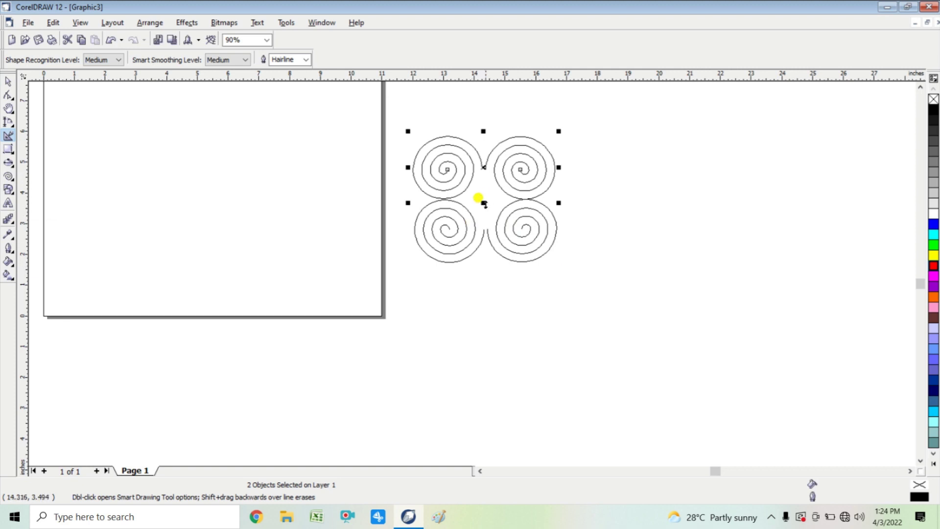
pyautogui.click(483, 182)
pyautogui.moveTo(483, 183)
pyautogui.mouseDown()
pyautogui.moveTo(498, 284)
pyautogui.moveTo(545, 381)
pyautogui.mouseUp()
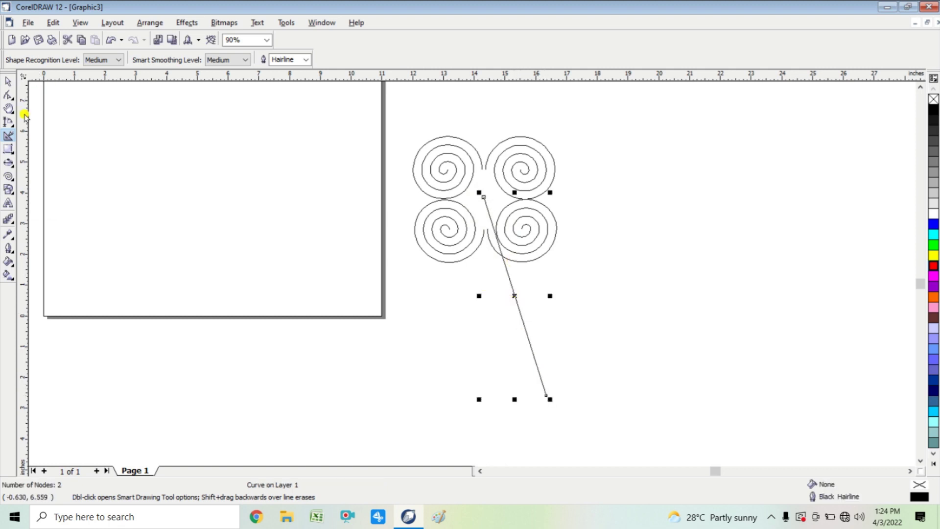
# Add a node at the middle of the slanted line, pull it up and to the left to bend the line, and delete the line
pyautogui.click(10, 98)
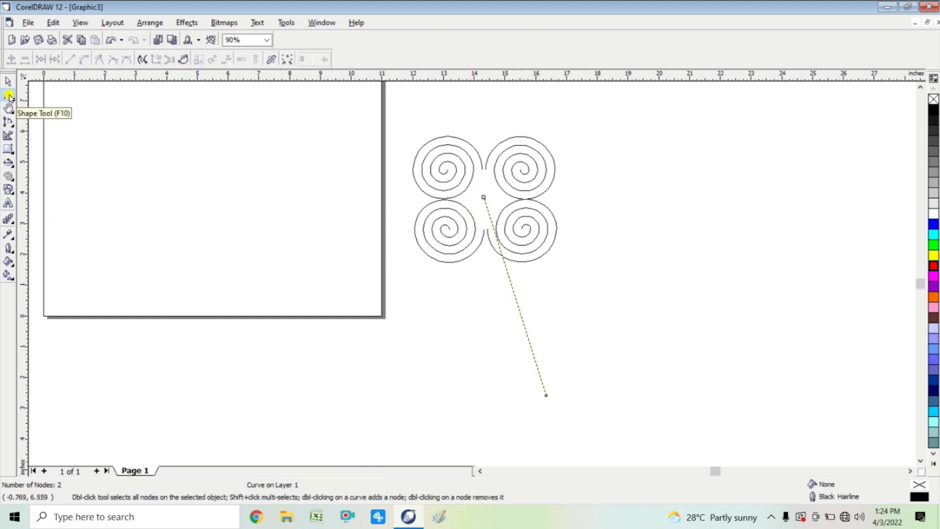
pyautogui.click(516, 295)
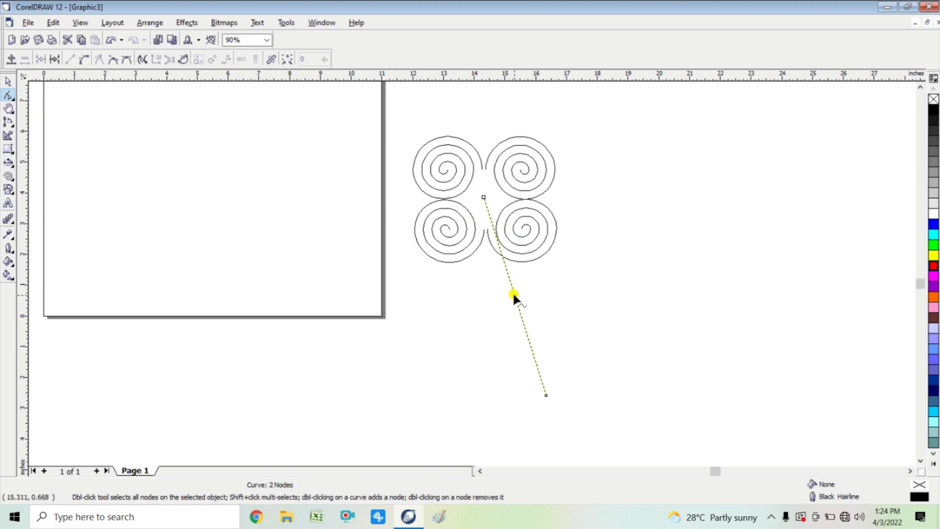
pyautogui.doubleClick(513, 294)
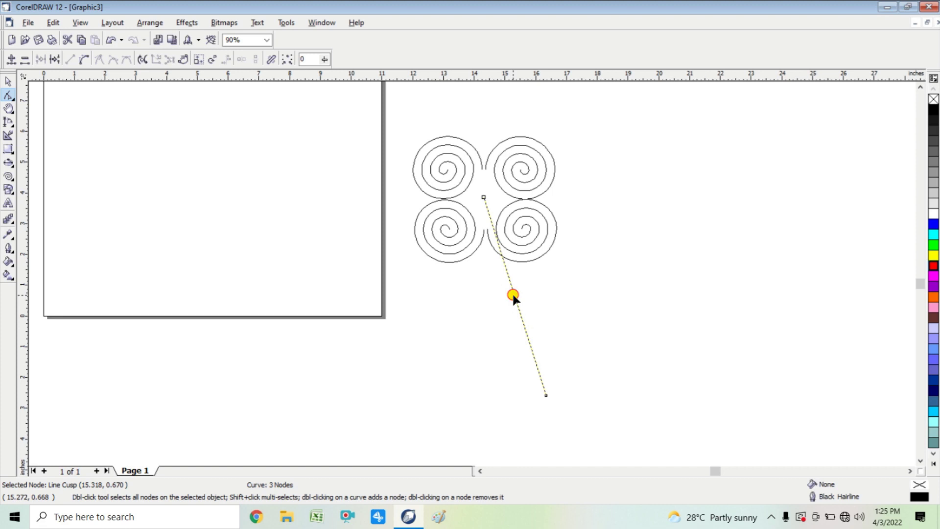
pyautogui.moveTo(512, 293); pyautogui.dragTo(490, 277)
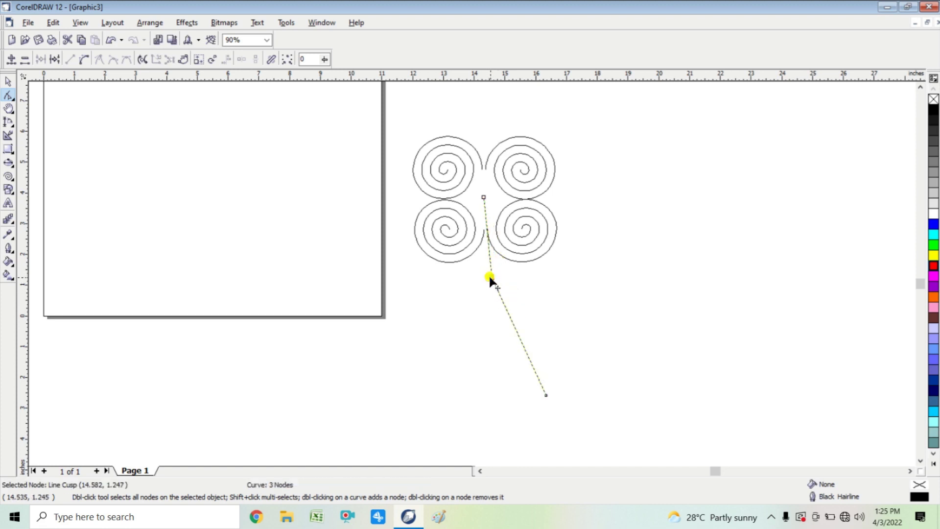
pyautogui.click(7, 82)
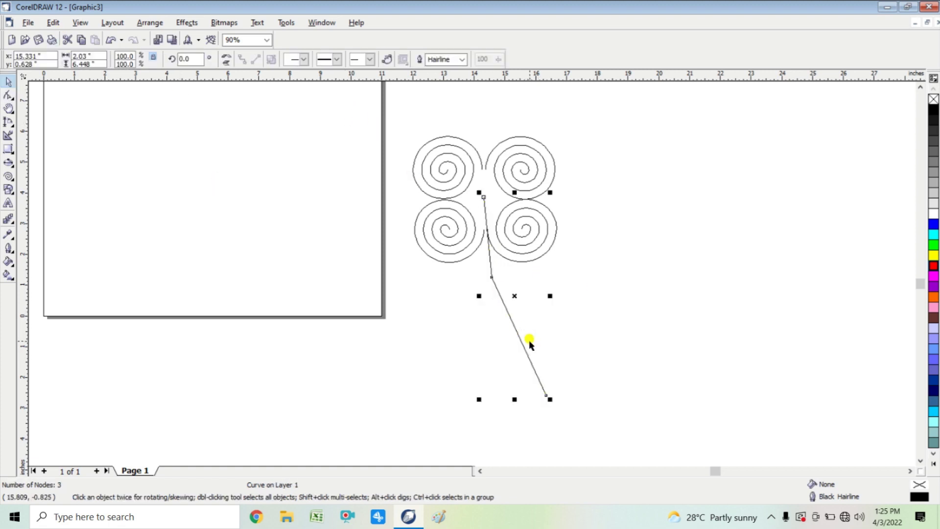
pyautogui.press('Delete')
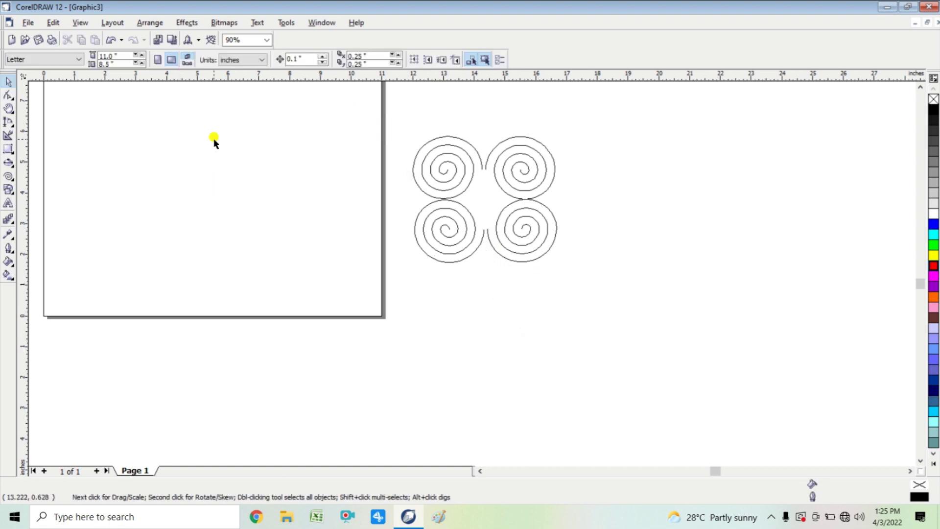
# Draw a stem about 0.97 by 3.92 inches with the Bezier tool, running down and right from the gap between the four spirals
pyautogui.click(11, 99)
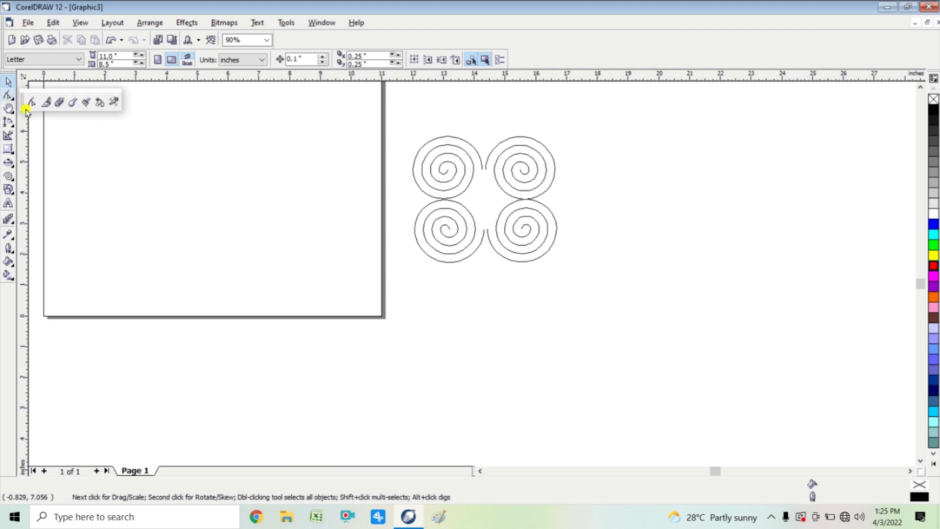
pyautogui.click(10, 122)
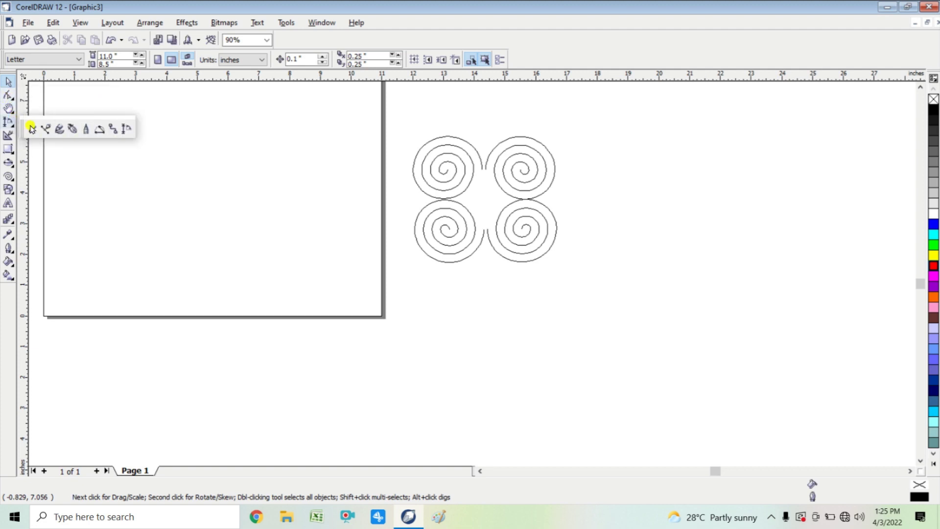
pyautogui.click(43, 129)
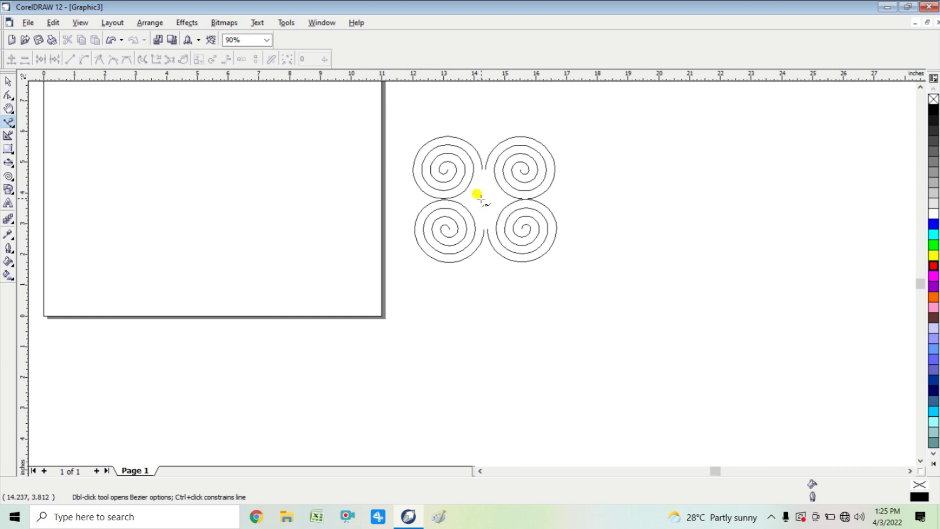
pyautogui.moveTo(485, 204); pyautogui.dragTo(487, 249)
pyautogui.click(485, 204)
pyautogui.click(515, 325)
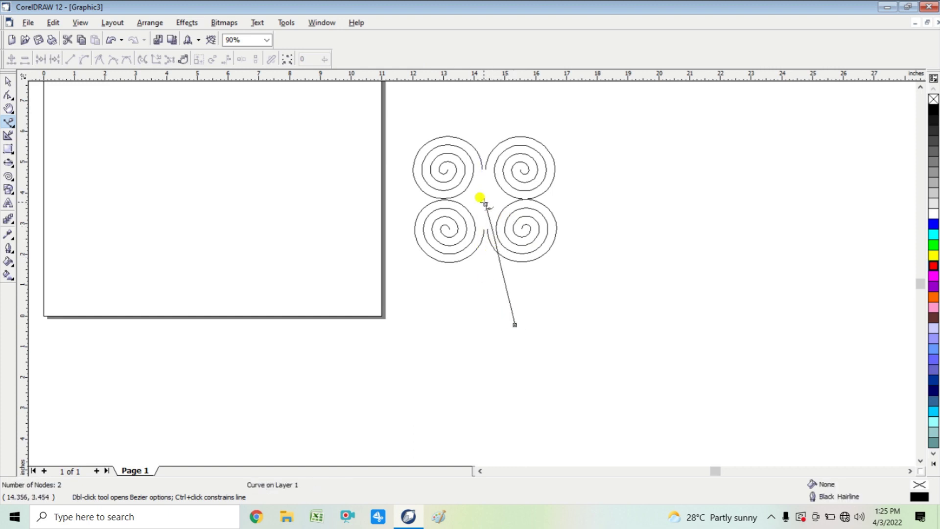
# Add a node near the middle of the stem and pull it about 0.3 inch left to bend the stem into a curve
pyautogui.press('F10')
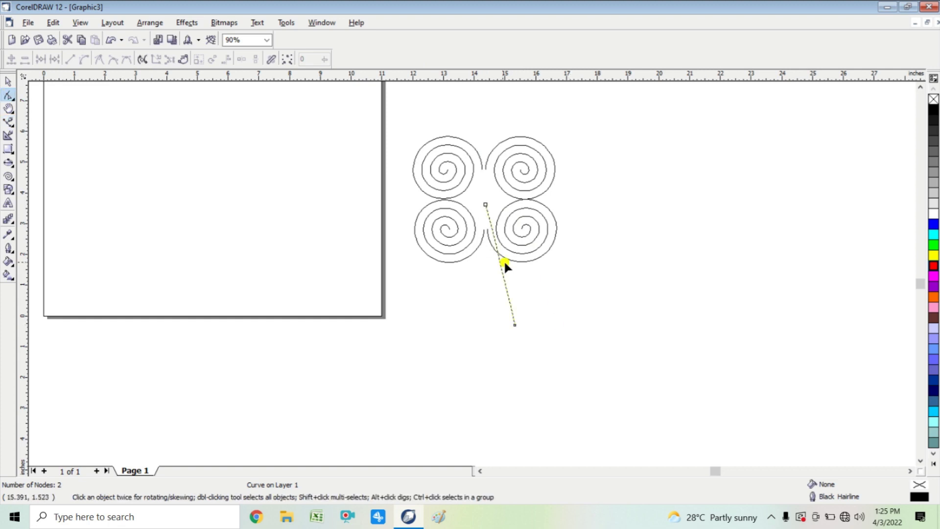
pyautogui.rightClick(497, 254)
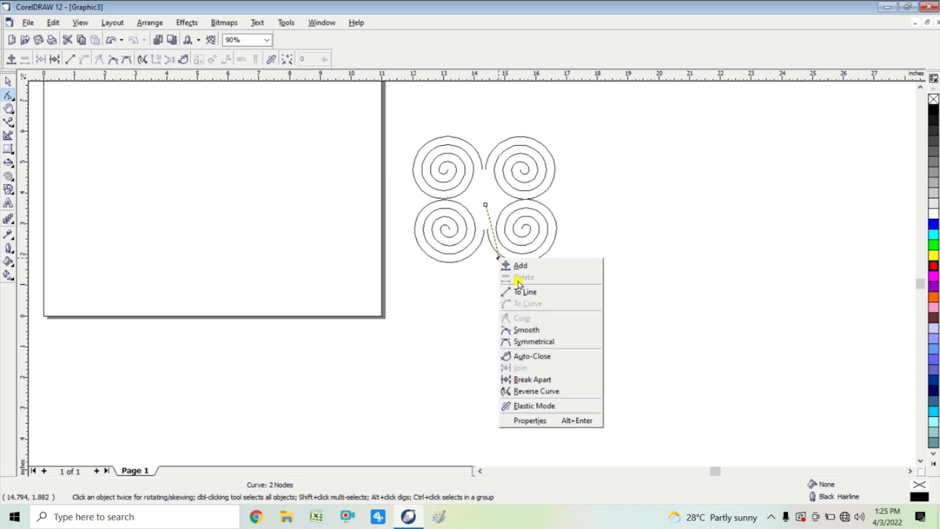
pyautogui.click(497, 257)
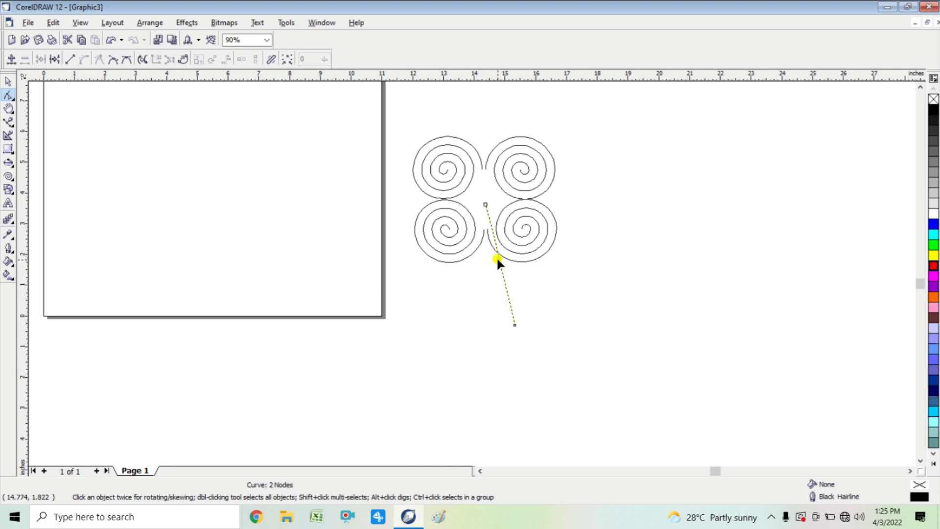
pyautogui.moveTo(495, 260); pyautogui.dragTo(504, 261)
pyautogui.doubleClick(498, 260)
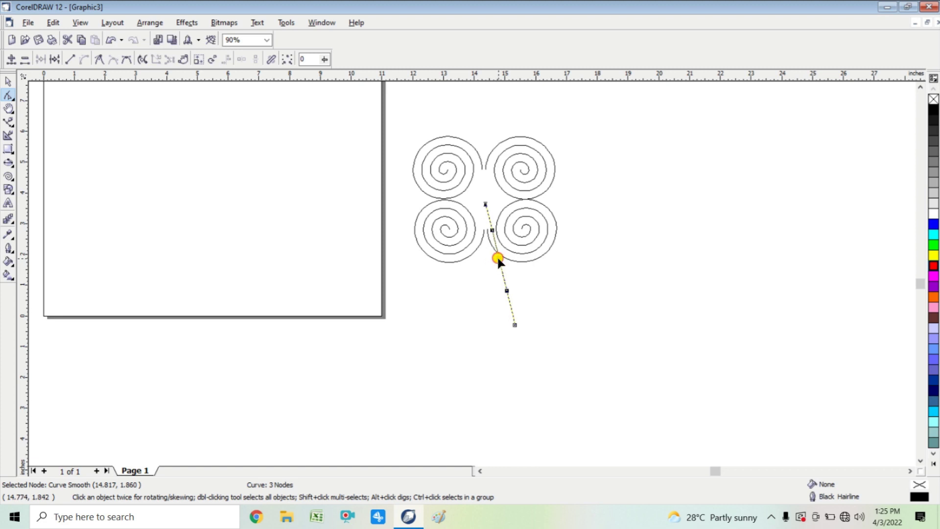
pyautogui.moveTo(498, 257); pyautogui.dragTo(488, 260)
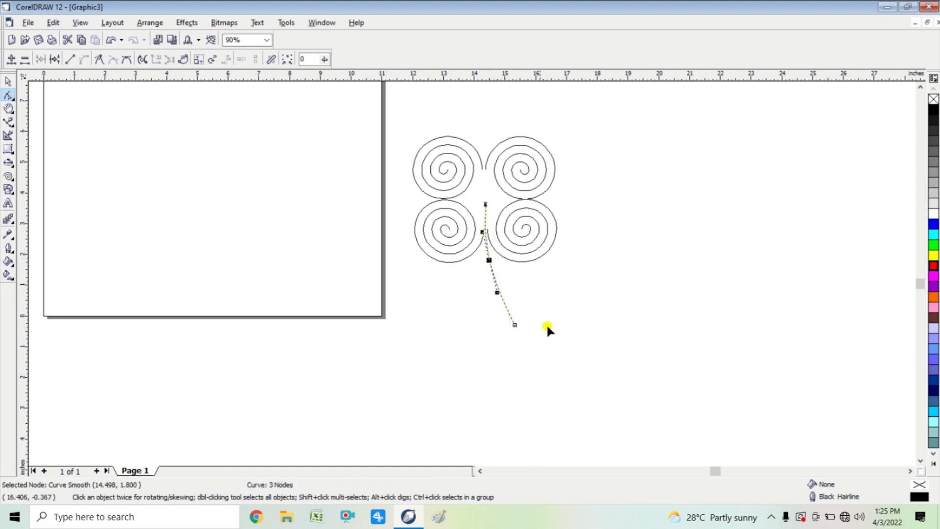
pyautogui.click(9, 82)
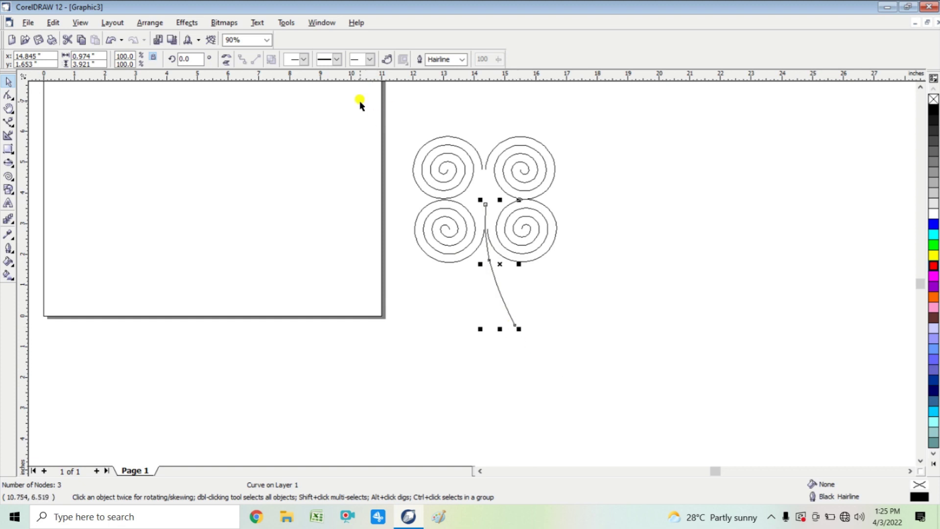
# Group the four spirals with the stem and move the group about 5.8 inches left, onto the page's lower right area
pyautogui.moveTo(360, 101); pyautogui.dragTo(603, 378)
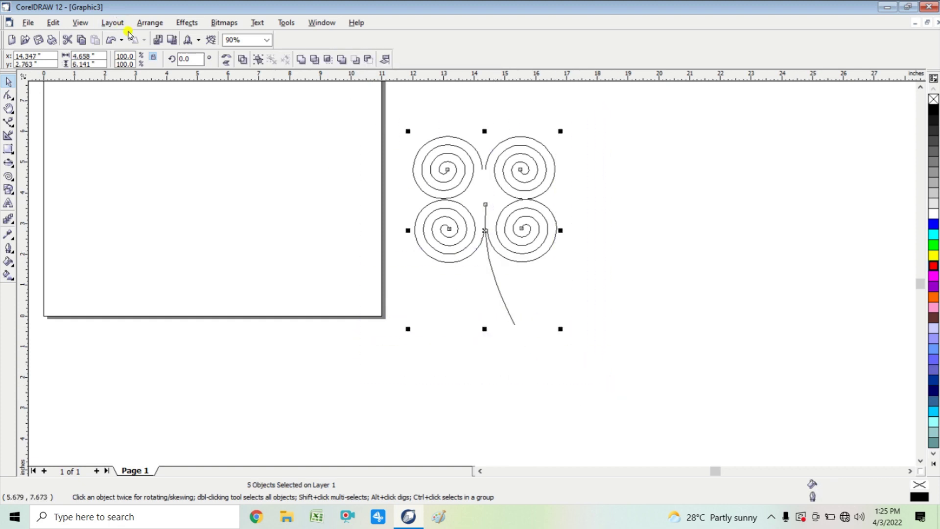
pyautogui.click(150, 23)
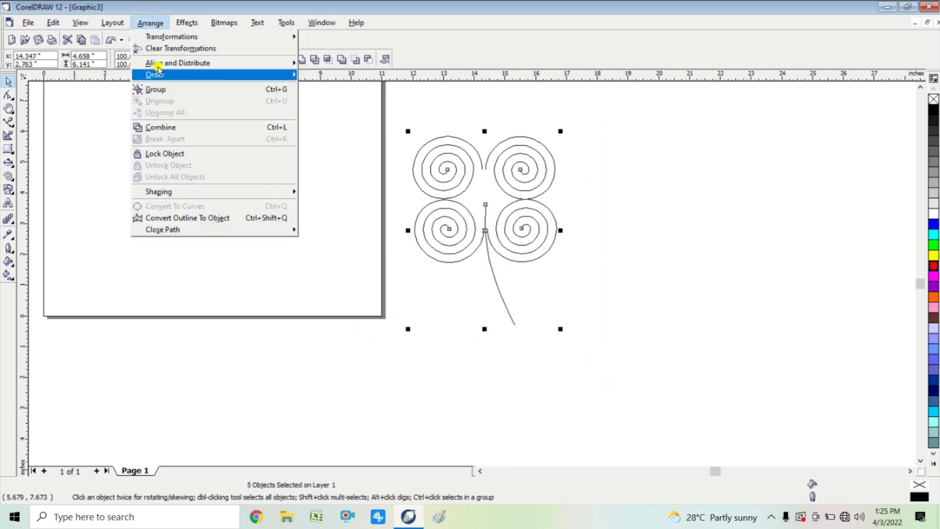
pyautogui.click(181, 98)
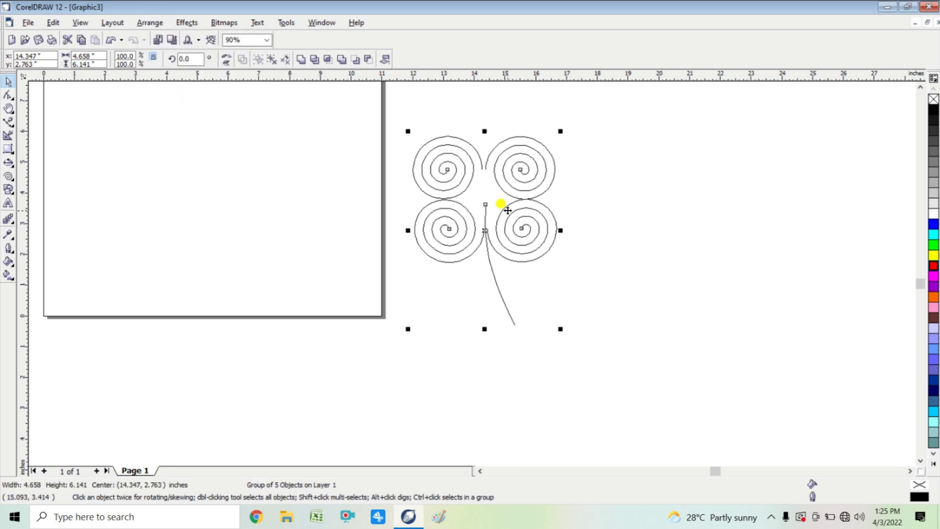
pyautogui.moveTo(503, 204); pyautogui.dragTo(327, 214)
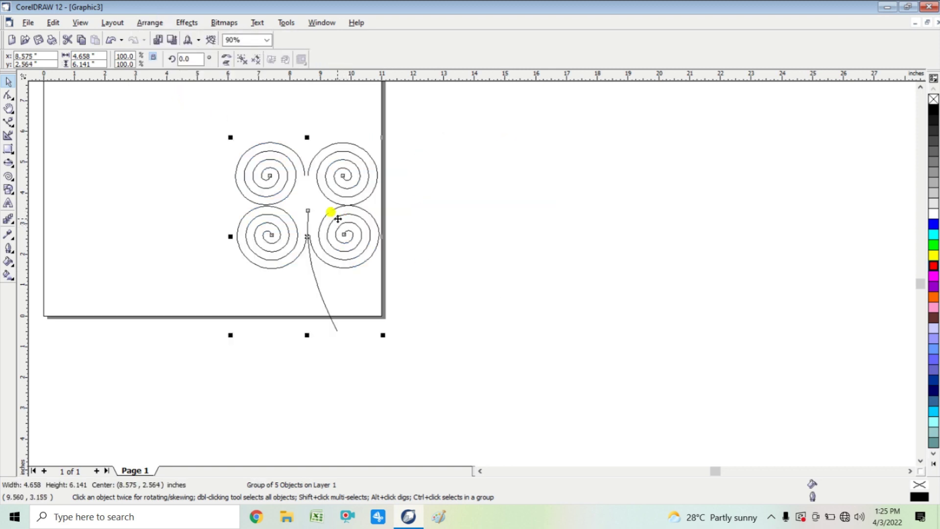
# Open the rotation transformation settings for the grouped spiral flower
pyautogui.click(155, 27)
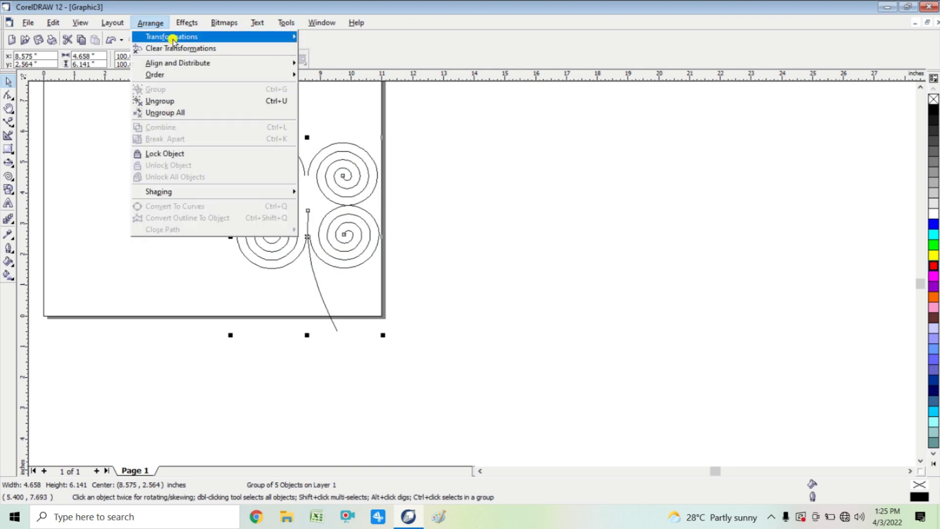
pyautogui.moveTo(172, 39)
pyautogui.click(337, 58)
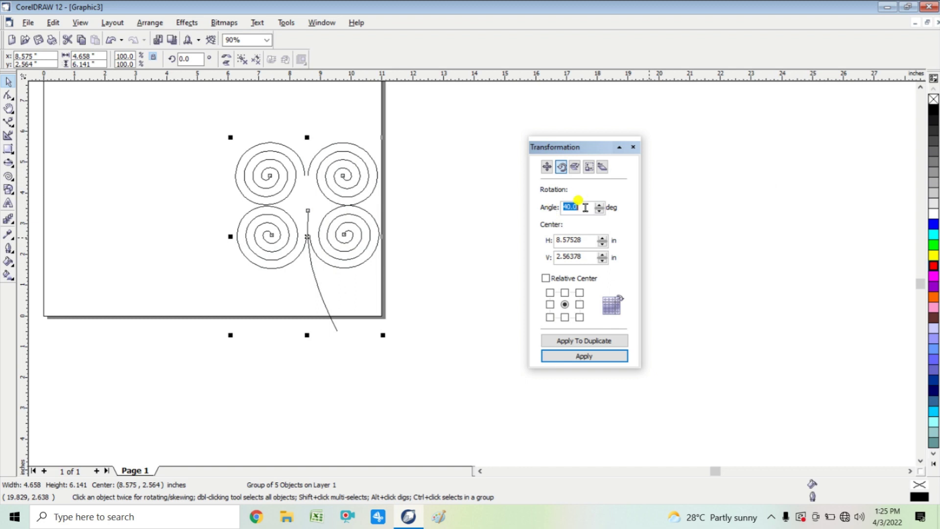
# Create a duplicate of the spiral group rotated 45 degrees about the group's lower-right corner
pyautogui.write('45')
pyautogui.click(579, 317)
pyautogui.click(586, 340)
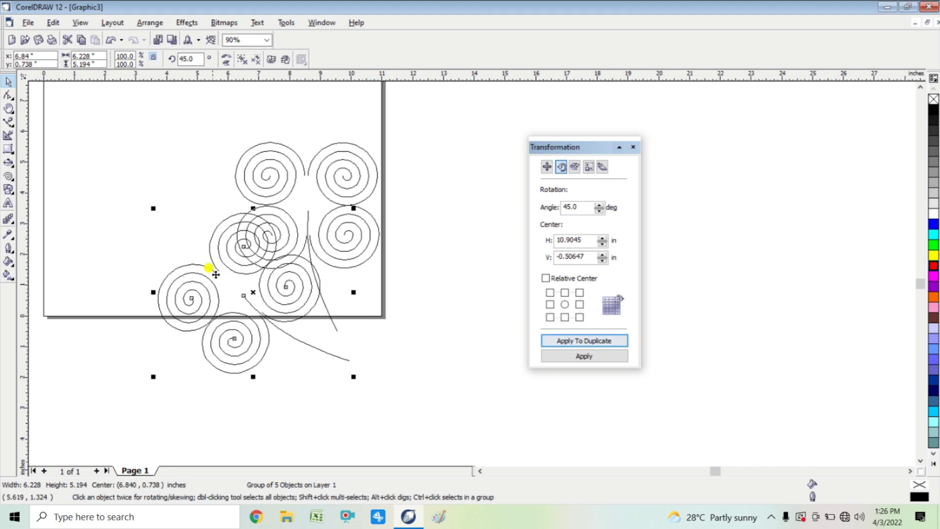
# Delete the original unrotated spiral group, keeping only the rotated duplicate
pyautogui.click(423, 260)
pyautogui.click(360, 175)
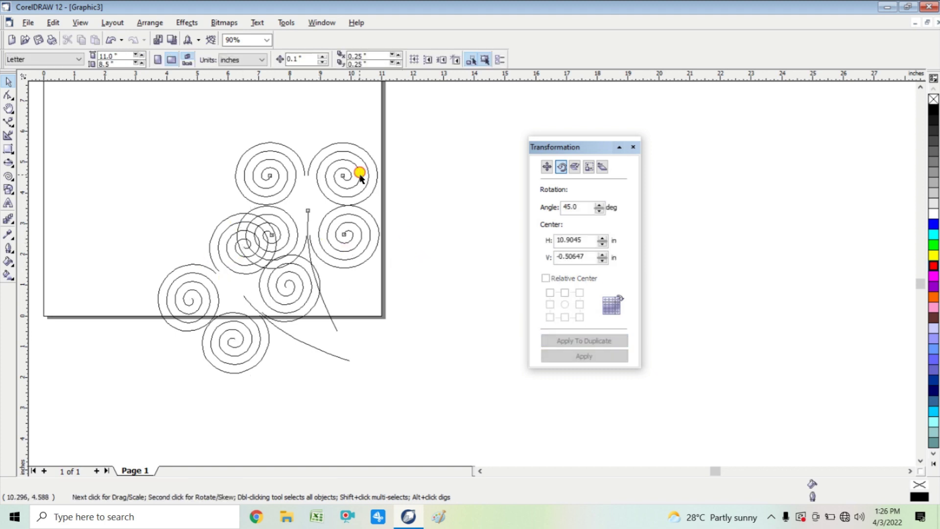
pyautogui.press('Delete')
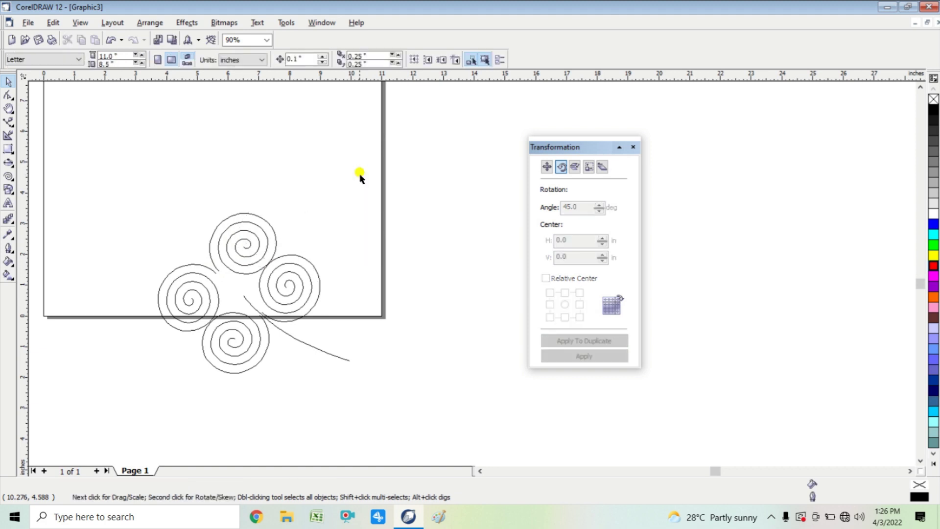
# Try repeating the remaining spiral group in 45-degree rotated duplicates around its lower-right corner to form a full circle
pyautogui.click(279, 297)
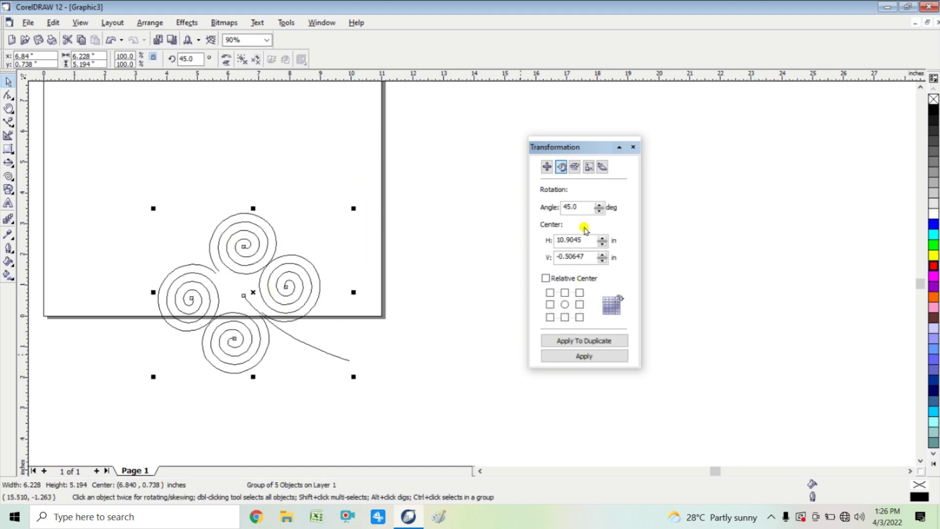
pyautogui.click(586, 341)
pyautogui.click(587, 341)
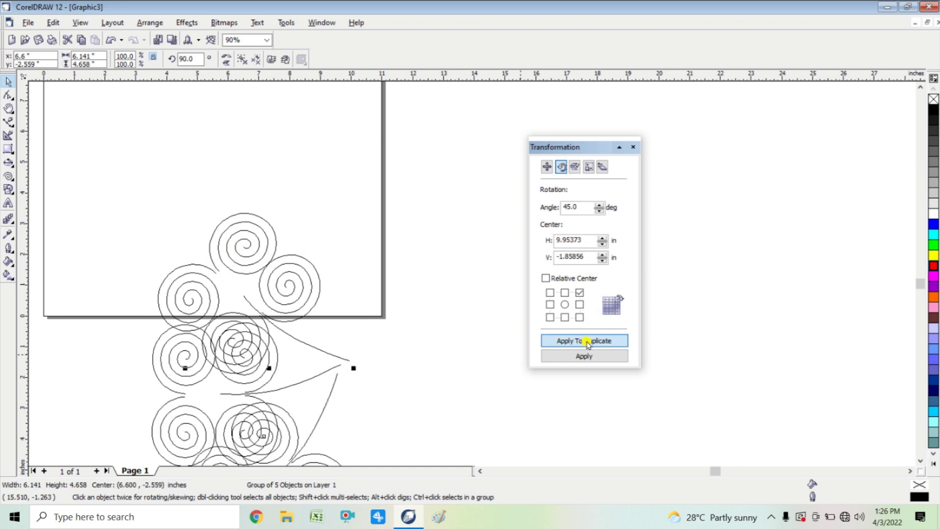
pyautogui.click(587, 341)
pyautogui.click(587, 341)
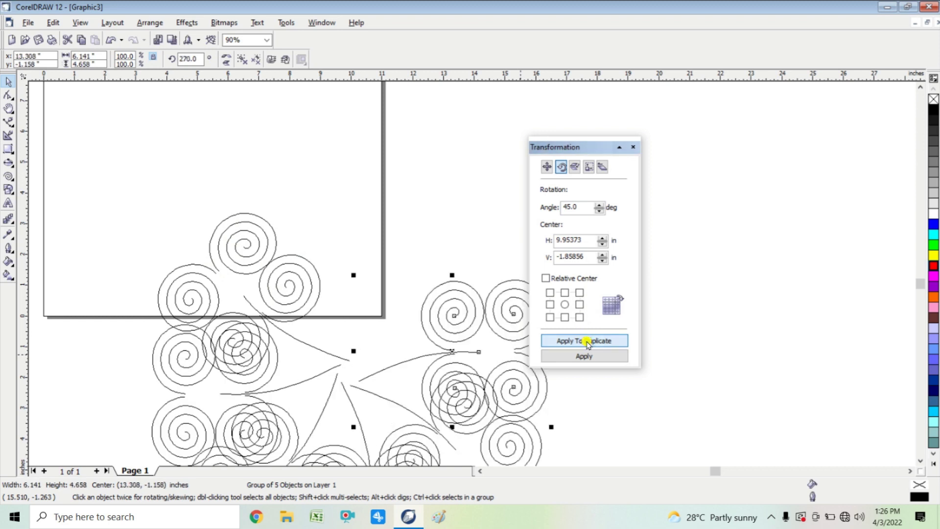
pyautogui.click(587, 342)
pyautogui.click(587, 341)
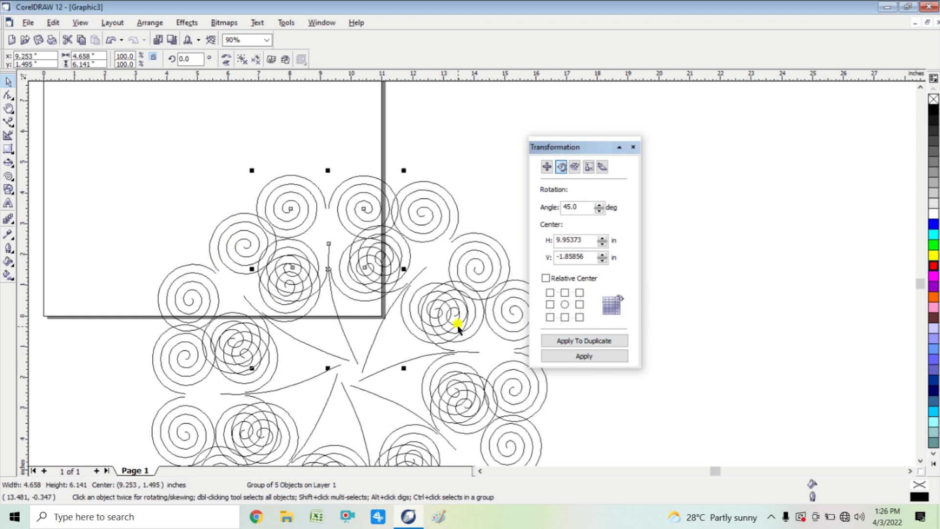
# Undo all the duplicates made from the remaining spiral group, and move that group up about 2.9 inches onto the page
pyautogui.hotkey('ctrl', 'z')
pyautogui.hotkey('ctrl', 'z')
pyautogui.hotkey('ctrl', 'z')
pyautogui.hotkey('ctrl', 'z')
pyautogui.hotkey('ctrl', 'z')
pyautogui.hotkey('ctrl', 'z')
pyautogui.hotkey('ctrl', 'z')
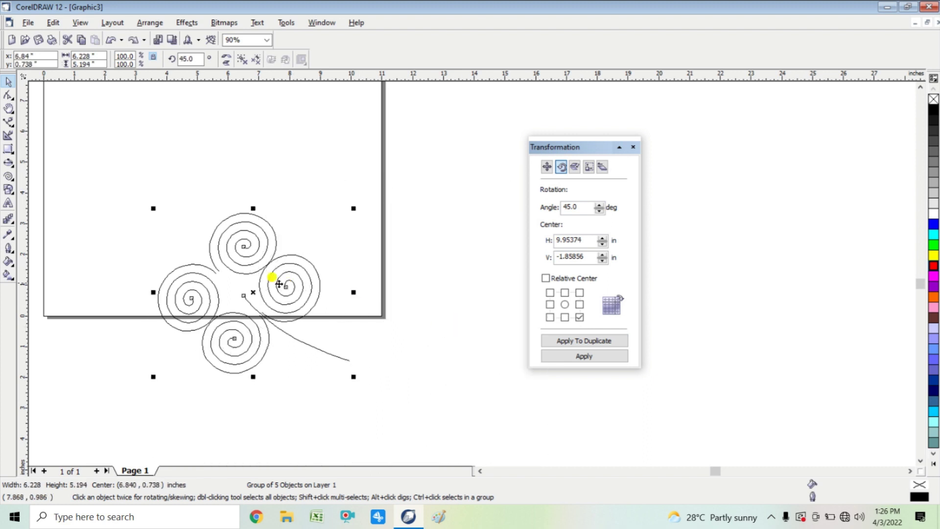
pyautogui.moveTo(281, 277); pyautogui.dragTo(279, 189)
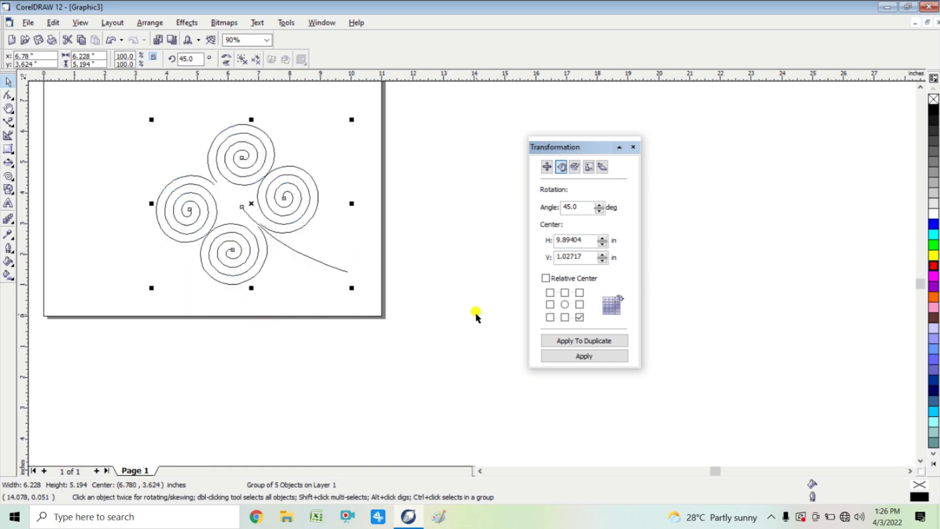
# Try a duplicate of the spiral group rotated by 50 degrees, and undo it
pyautogui.doubleClick(574, 207)
pyautogui.click(595, 340)
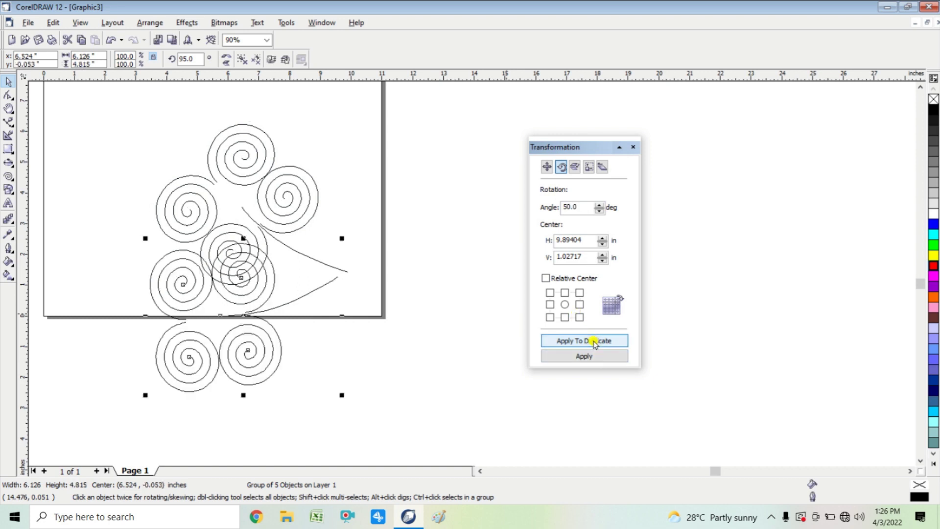
pyautogui.hotkey('ctrl', 'z')
# Set the rotation angle to 65 degrees, create five successive duplicates around the lower-right corner point, and move the Transformation docker clear of the drawing
pyautogui.moveTo(587, 208); pyautogui.dragTo(540, 200)
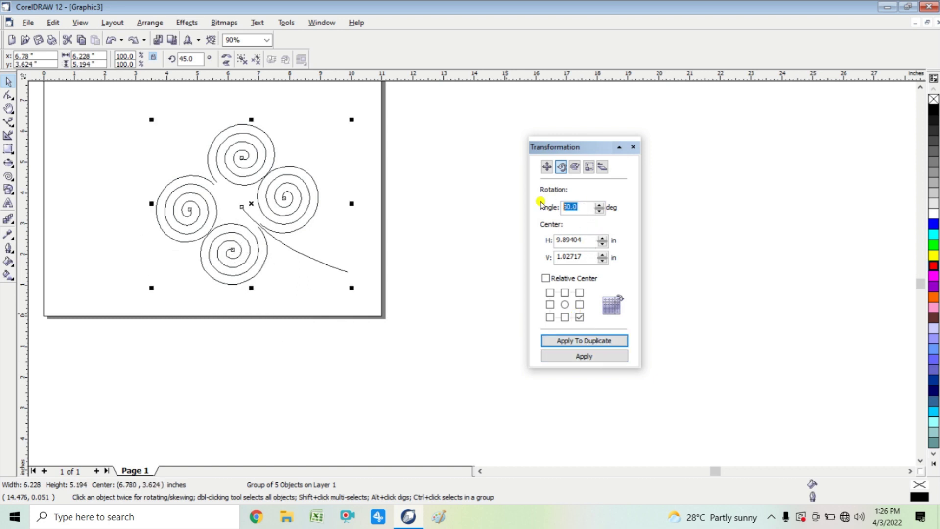
pyautogui.click(601, 340)
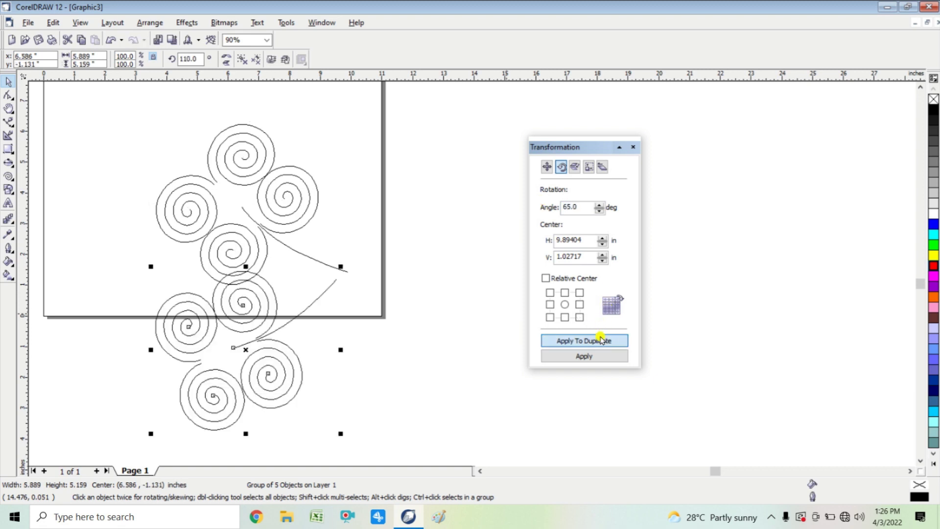
pyautogui.click(600, 340)
pyautogui.click(601, 340)
pyautogui.click(600, 340)
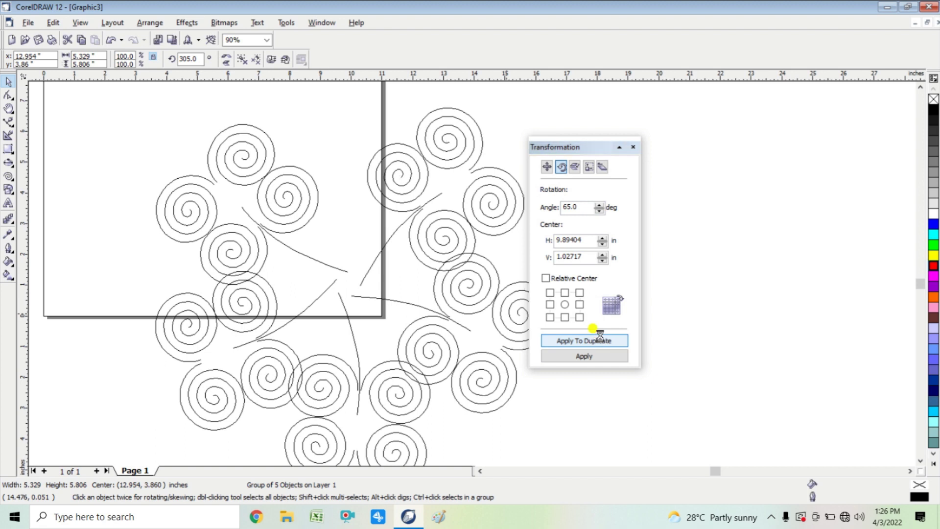
pyautogui.click(600, 339)
pyautogui.moveTo(587, 147); pyautogui.dragTo(659, 138)
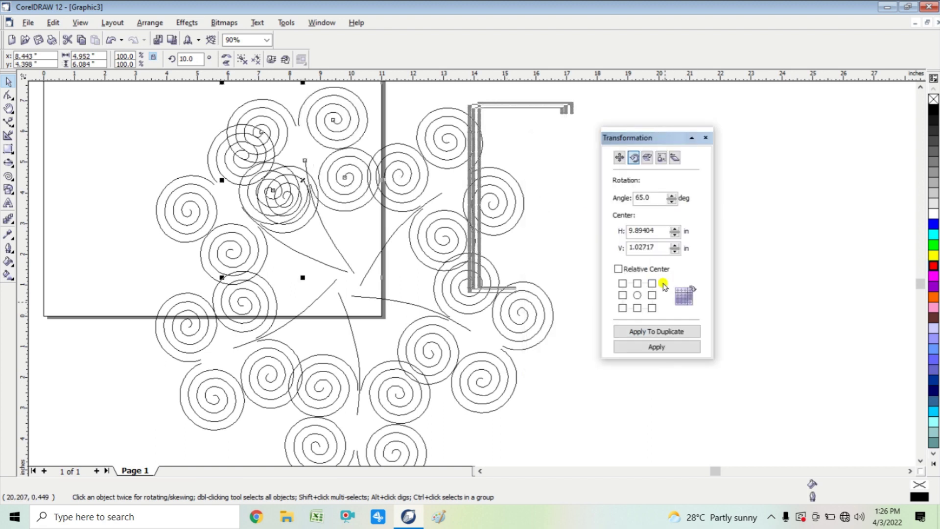
# Add eleven more successive 65-degree rotated duplicates around the same center to fill out the ring of spirals
pyautogui.click(674, 332)
pyautogui.click(675, 332)
pyautogui.click(675, 332)
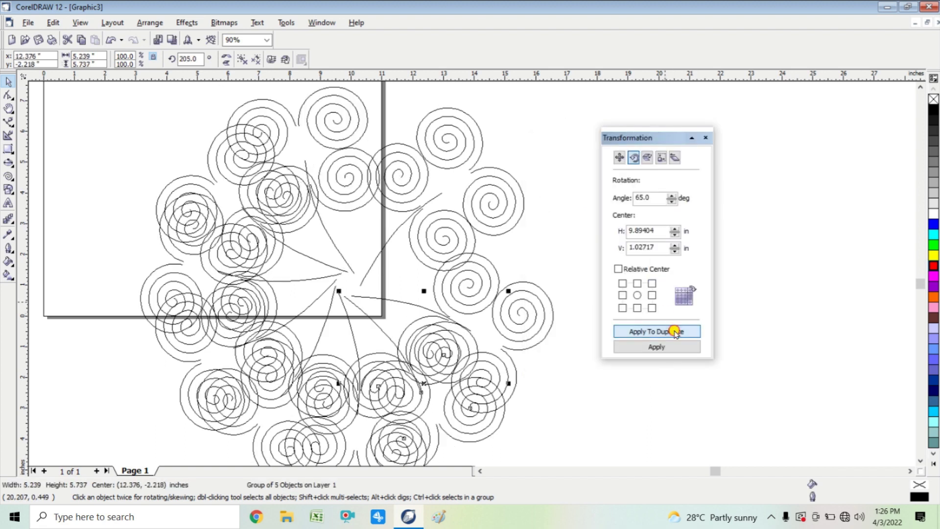
pyautogui.click(675, 332)
pyautogui.click(675, 332)
pyautogui.click(675, 332)
pyautogui.click(675, 332)
pyautogui.click(675, 332)
pyautogui.click(675, 332)
pyautogui.click(675, 332)
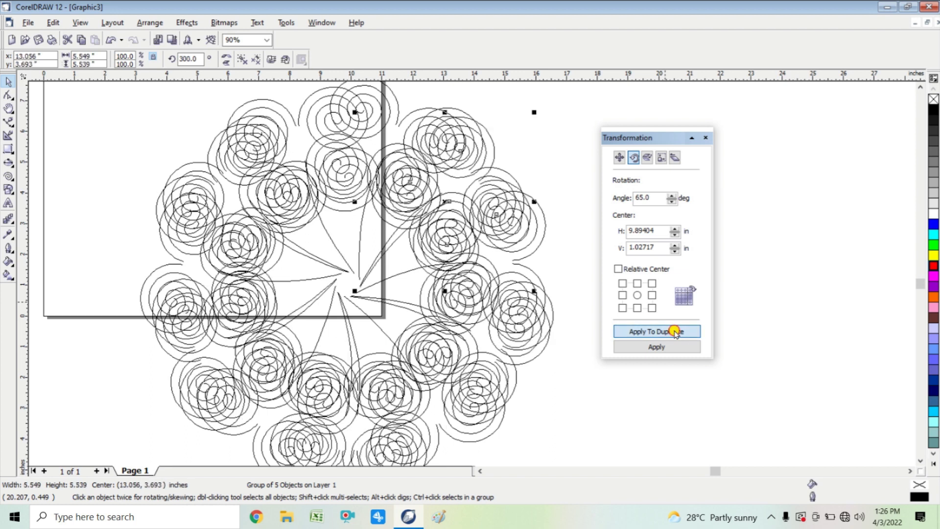
pyautogui.click(675, 333)
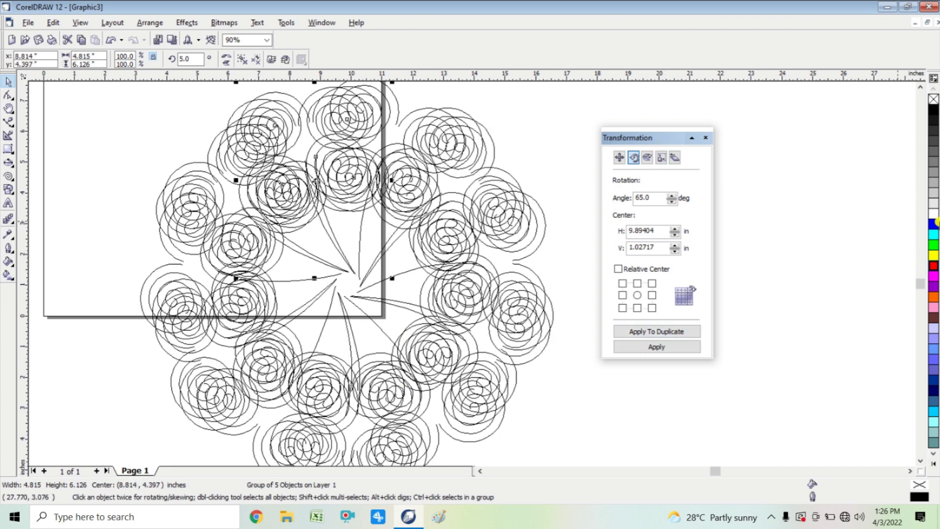
# Give the last duplicated spiral group a blue fill and green outline, and a group on the ring's right side a dark brown outline
pyautogui.click(931, 223)
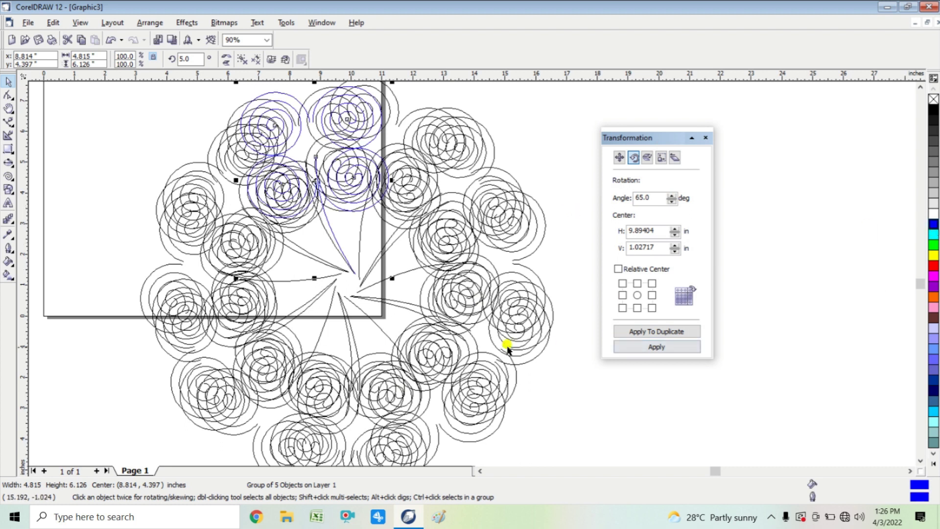
pyautogui.rightClick(934, 245)
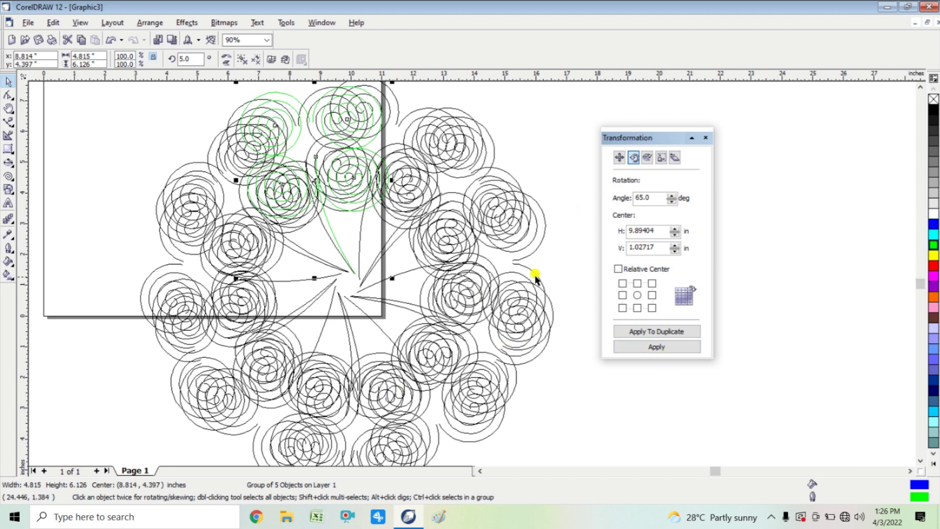
pyautogui.click(507, 317)
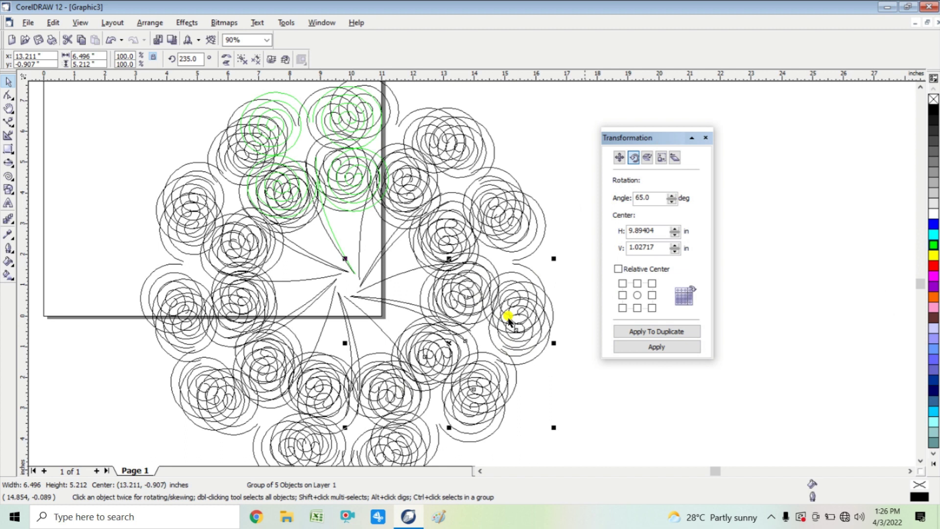
pyautogui.click(931, 324)
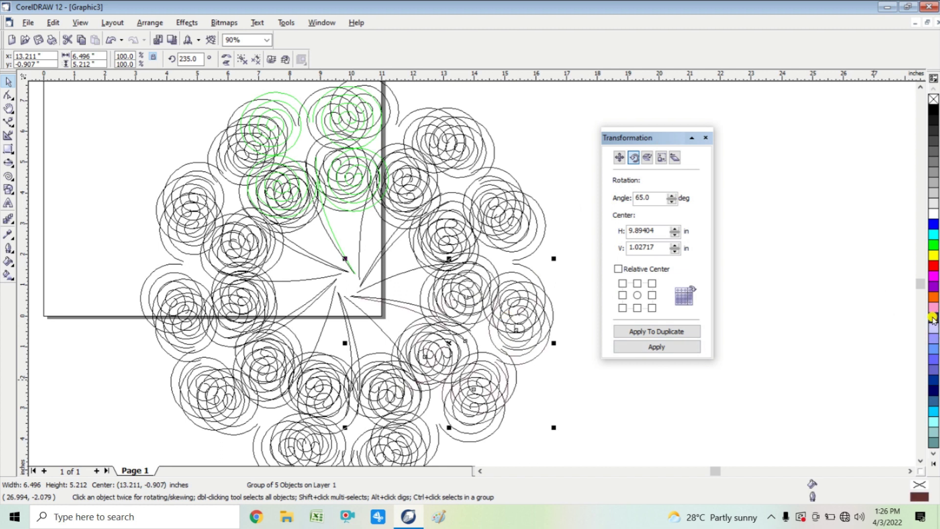
# Select all the spiral groups in the drawing and delete them
pyautogui.click(9, 191)
pyautogui.hotkey('ctrl', 'a')
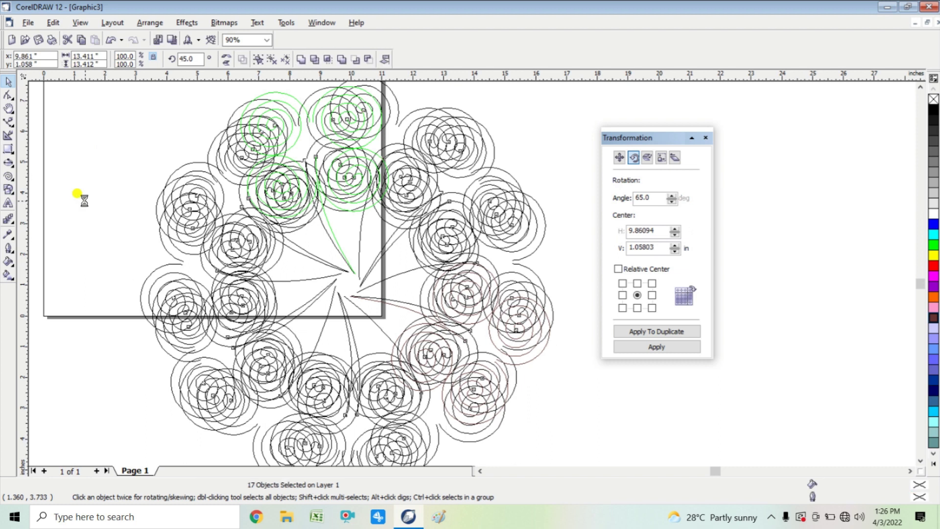
pyautogui.press('Delete')
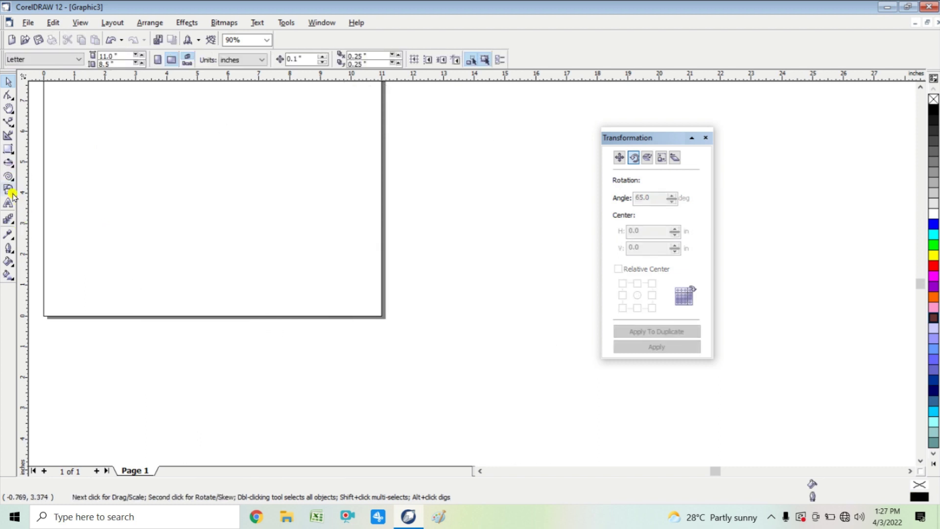
# Draw a donut basic shape about 7.2 by 7.3 inches across the page's lower-right corner
pyautogui.click(12, 194)
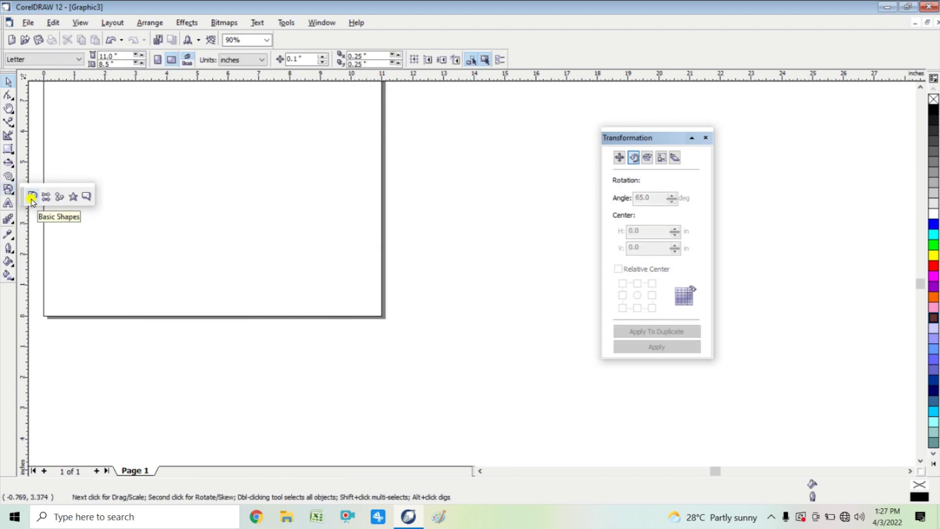
pyautogui.click(32, 197)
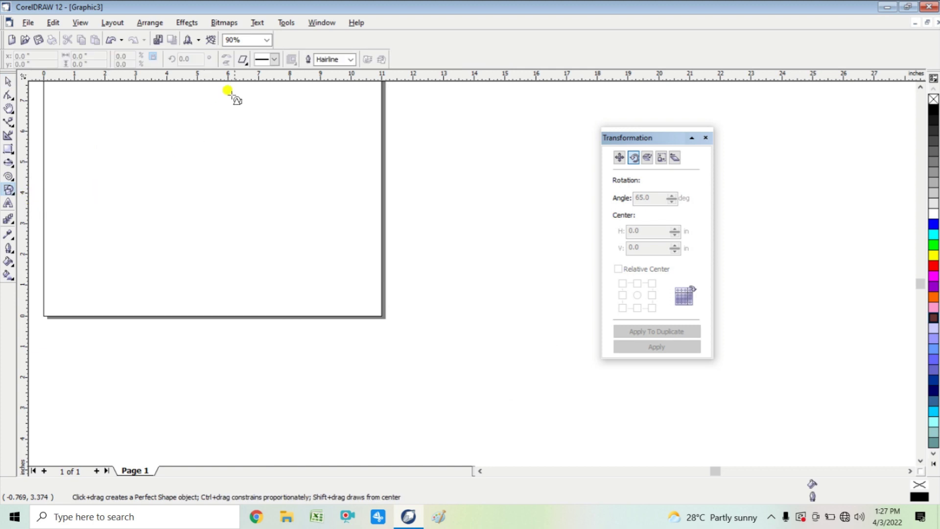
pyautogui.click(244, 60)
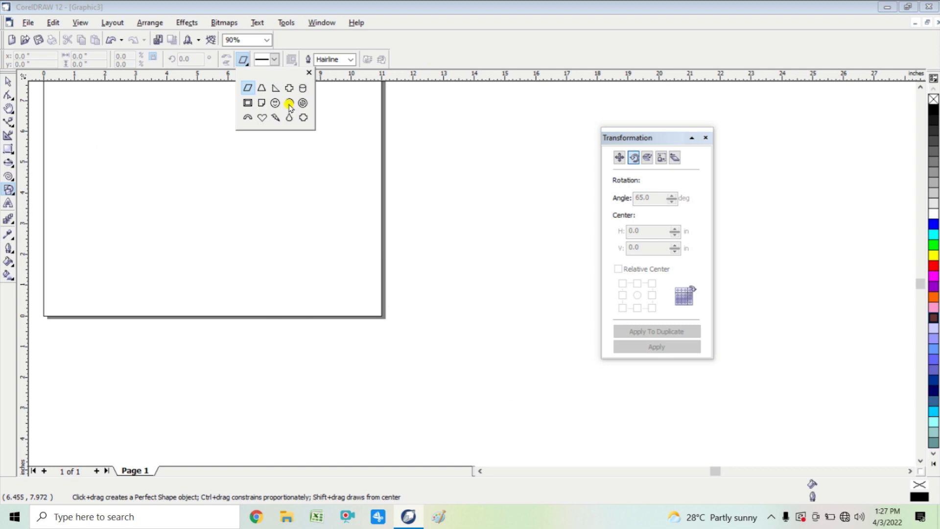
pyautogui.click(289, 104)
pyautogui.moveTo(227, 141)
pyautogui.mouseDown()
pyautogui.moveTo(323, 240)
pyautogui.moveTo(411, 356)
pyautogui.moveTo(449, 369)
pyautogui.mouseUp()
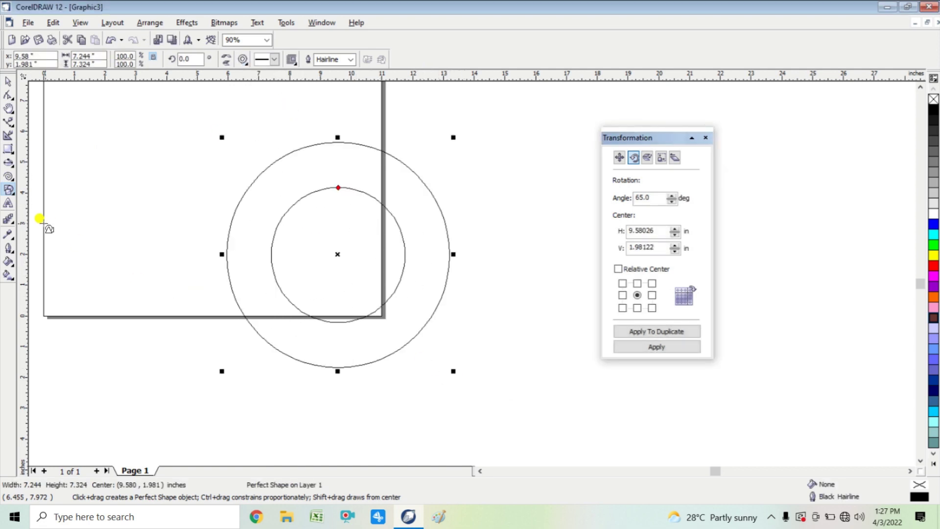
# Draw a four-way callout arrow shape about 4.3 by 4.4 inches on the page, beside the donut's left edge
pyautogui.rightClick(10, 191)
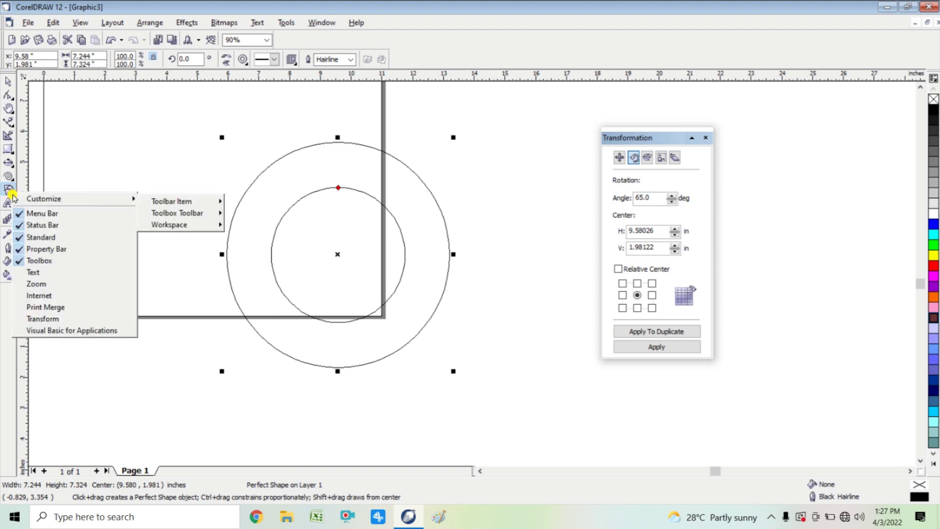
pyautogui.click(10, 191)
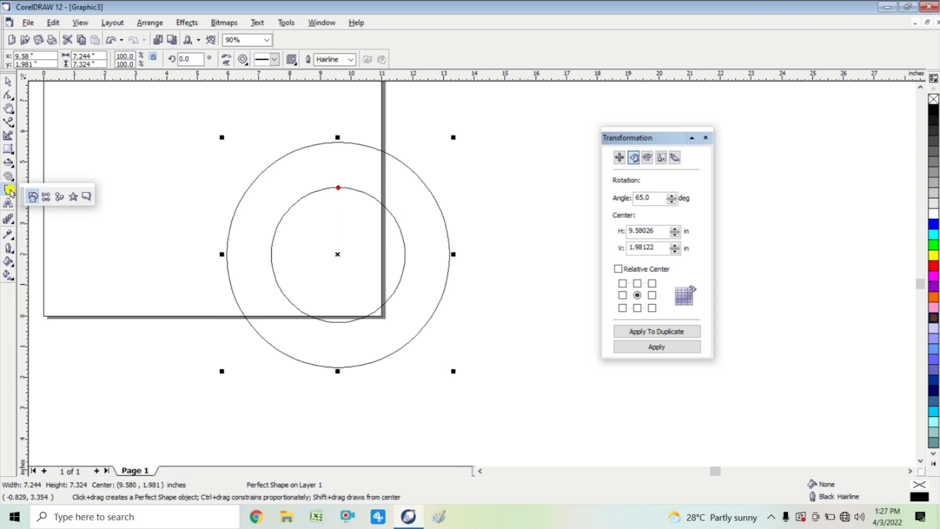
pyautogui.click(46, 197)
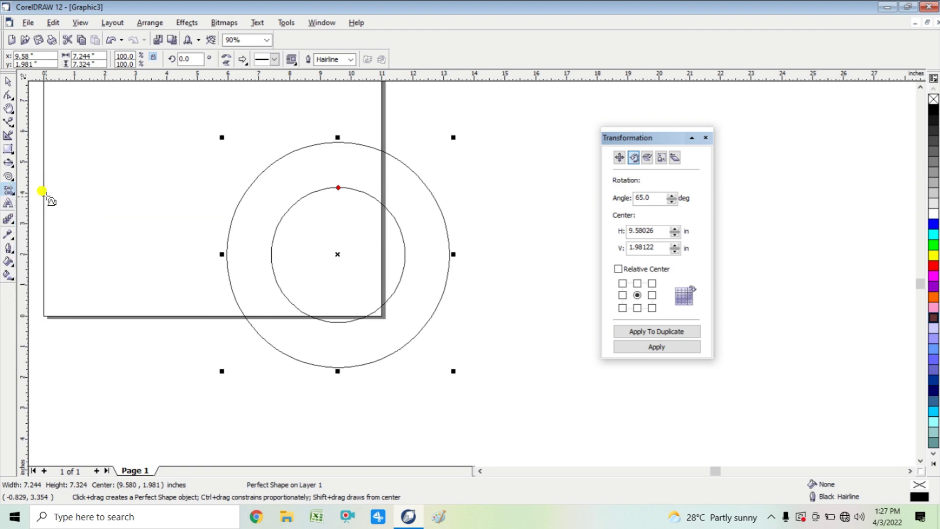
pyautogui.click(243, 60)
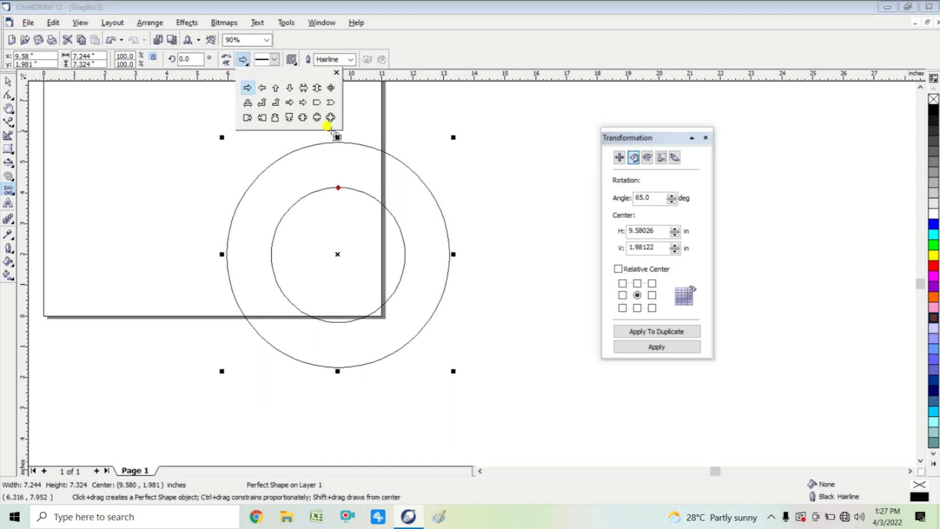
pyautogui.click(332, 117)
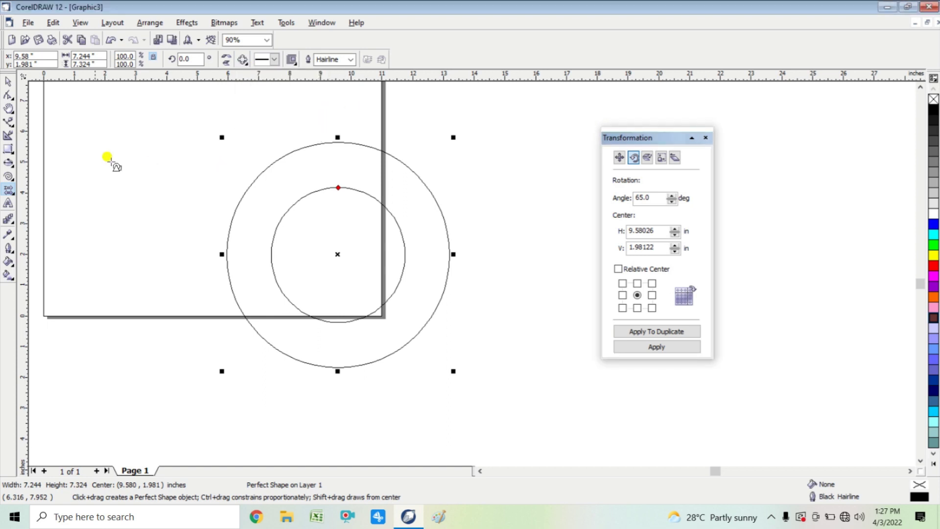
pyautogui.moveTo(71, 156); pyautogui.dragTo(206, 294)
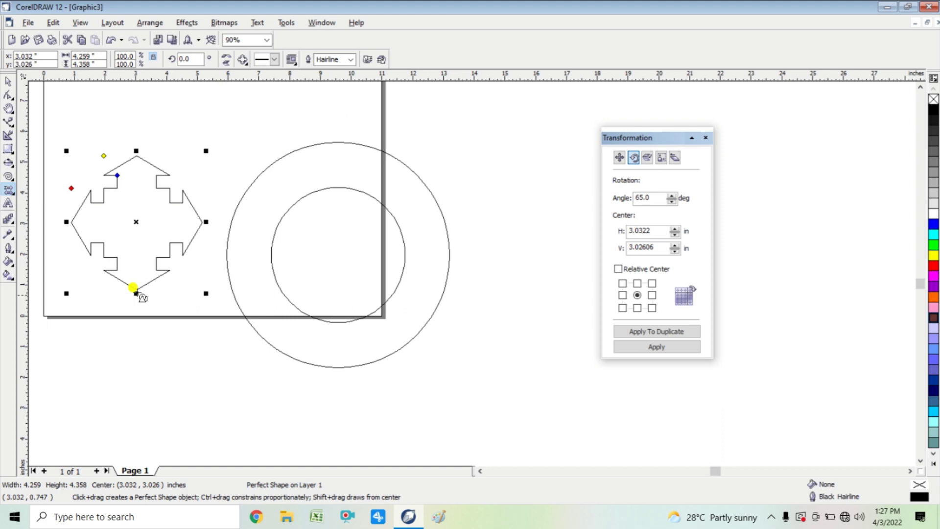
# Draw a document flowchart shape about 3.8 by 2.2 inches outside the page, above and beyond the donut's right edge
pyautogui.click(13, 225)
pyautogui.click(10, 191)
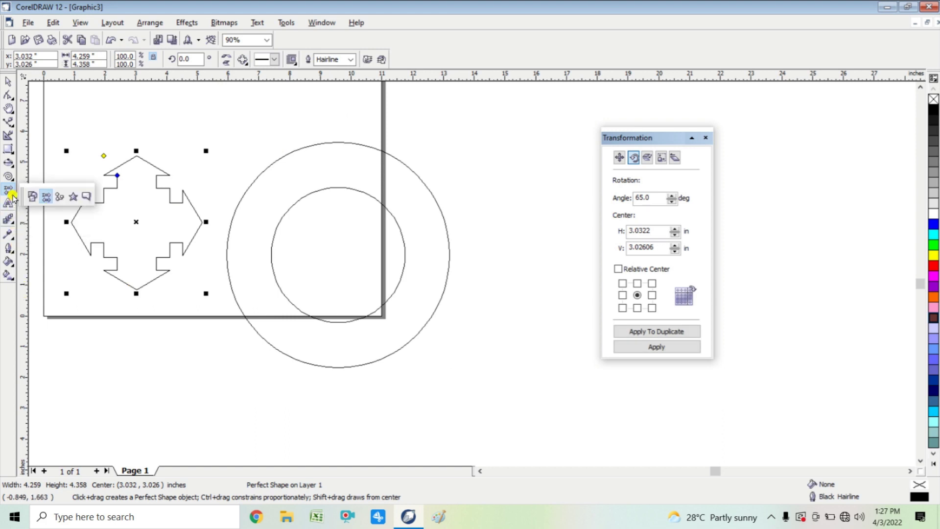
pyautogui.click(10, 191)
pyautogui.click(10, 191)
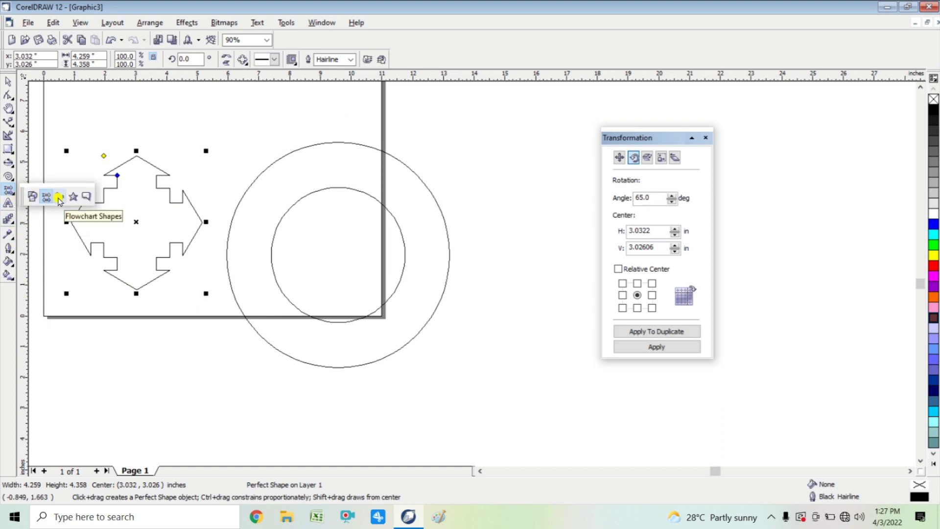
pyautogui.click(58, 197)
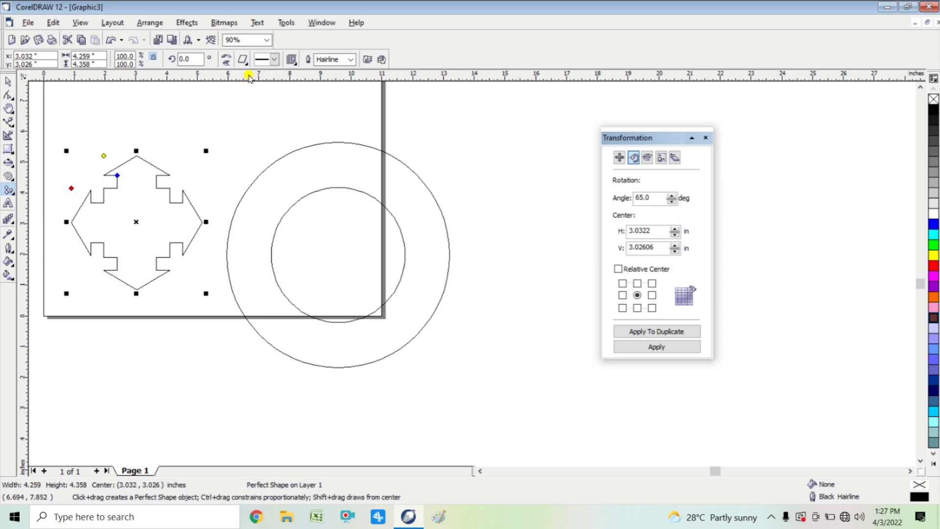
pyautogui.click(243, 60)
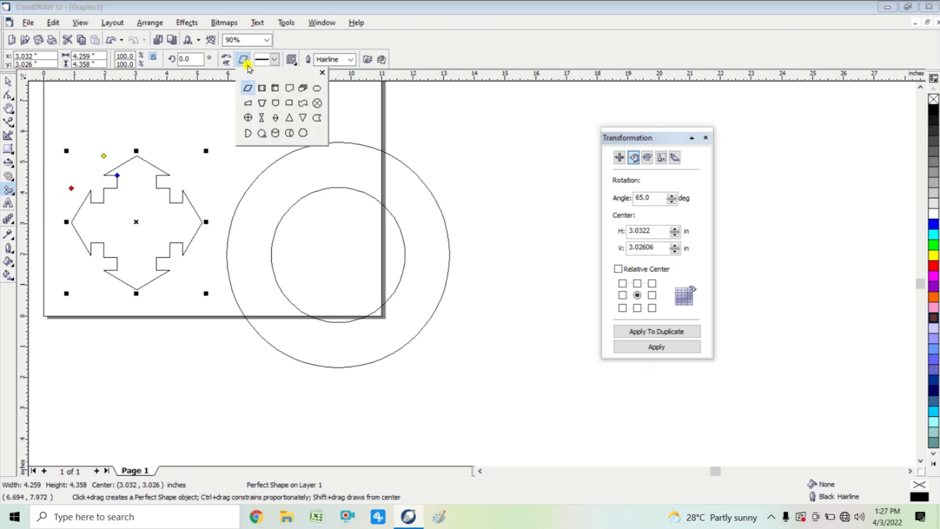
pyautogui.click(291, 88)
pyautogui.moveTo(452, 118); pyautogui.dragTo(570, 189)
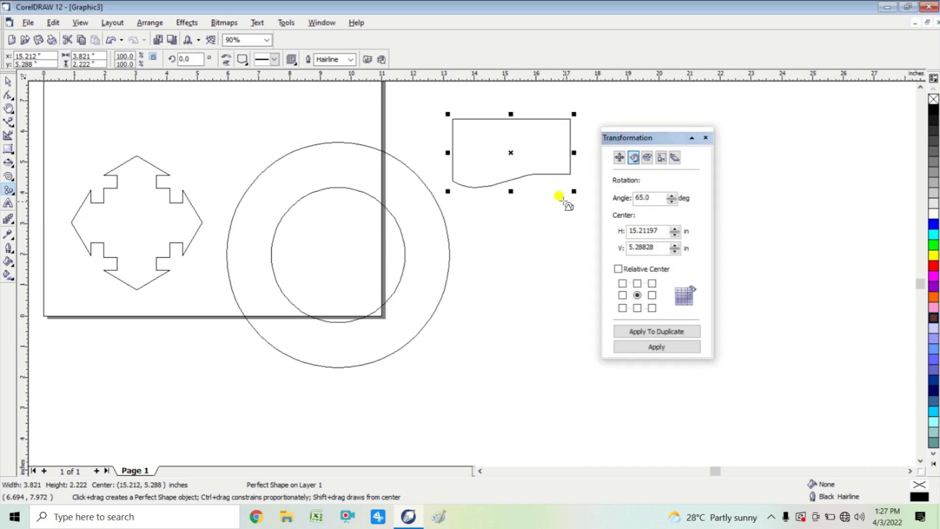
# Draw an explosion star shape about 5.8 by 4.5 inches below the document shape, fill it green and move the Transformation docker clear of it
pyautogui.click(12, 193)
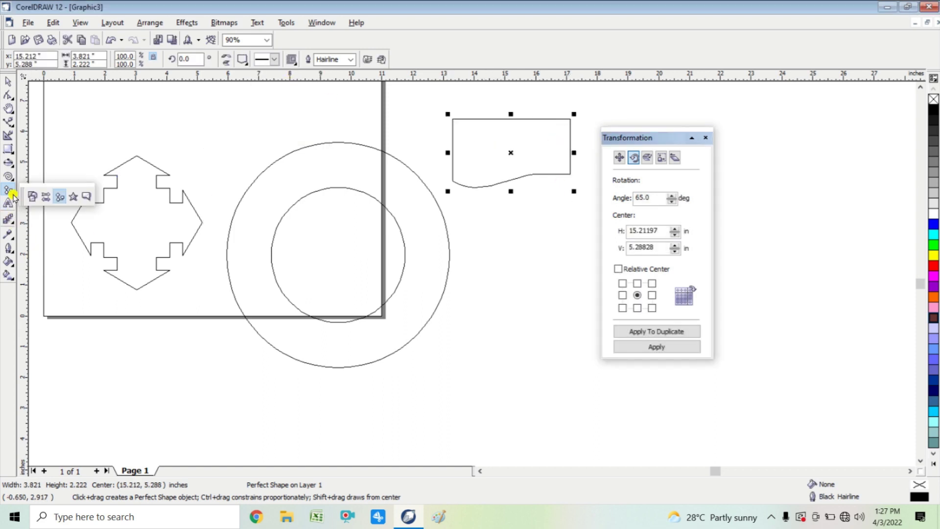
pyautogui.click(73, 196)
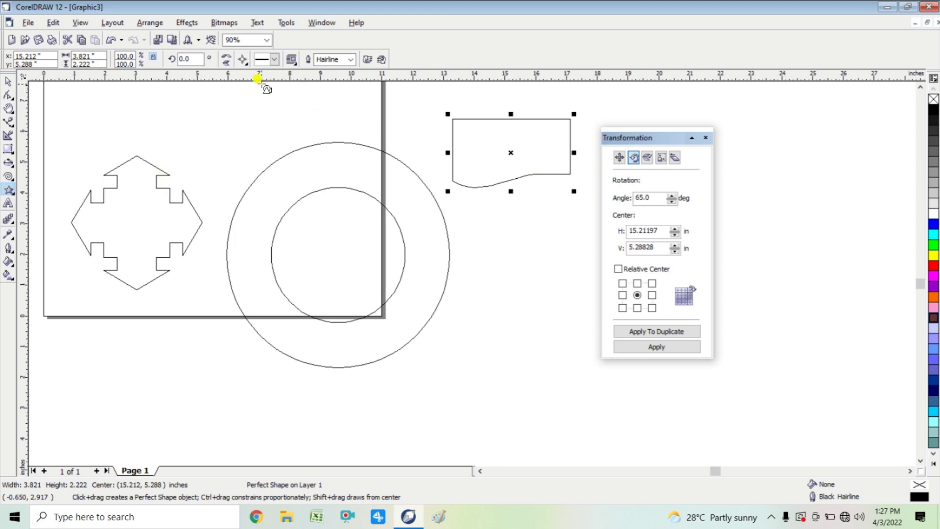
pyautogui.click(243, 60)
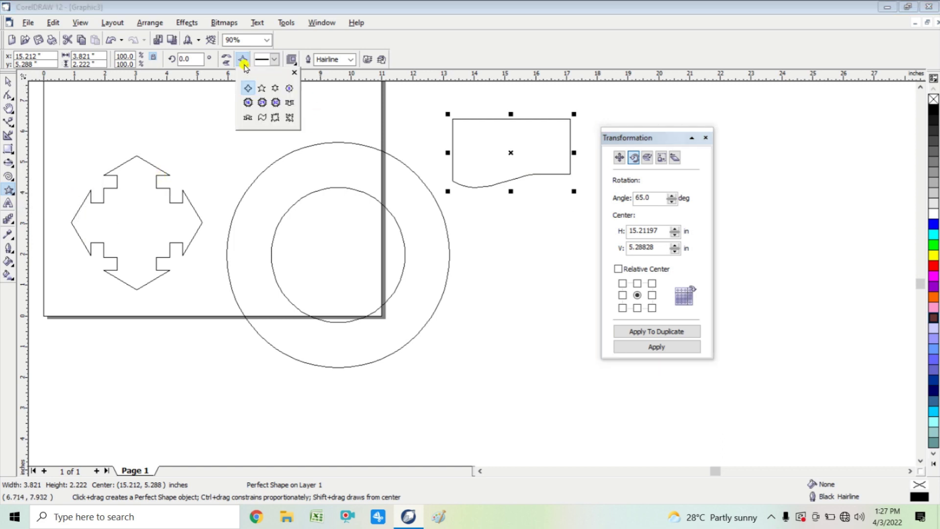
pyautogui.click(276, 118)
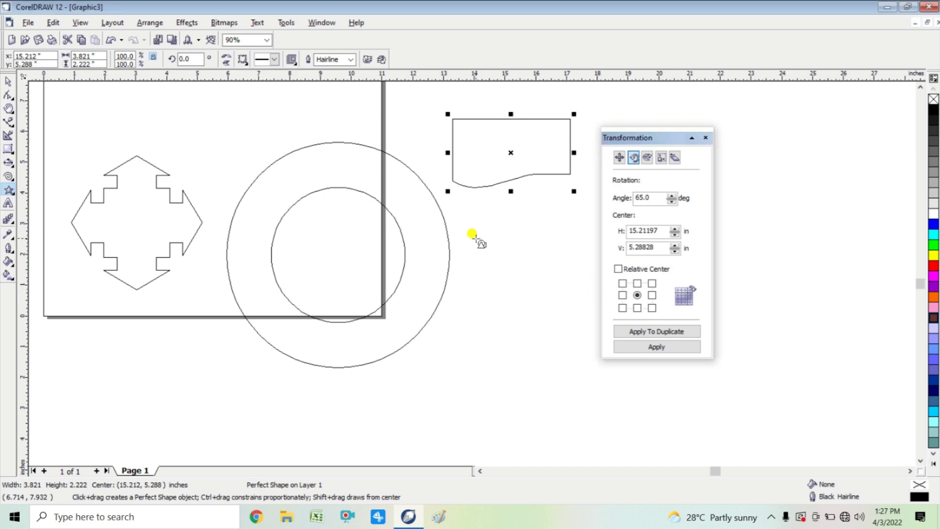
pyautogui.moveTo(479, 241); pyautogui.dragTo(657, 380)
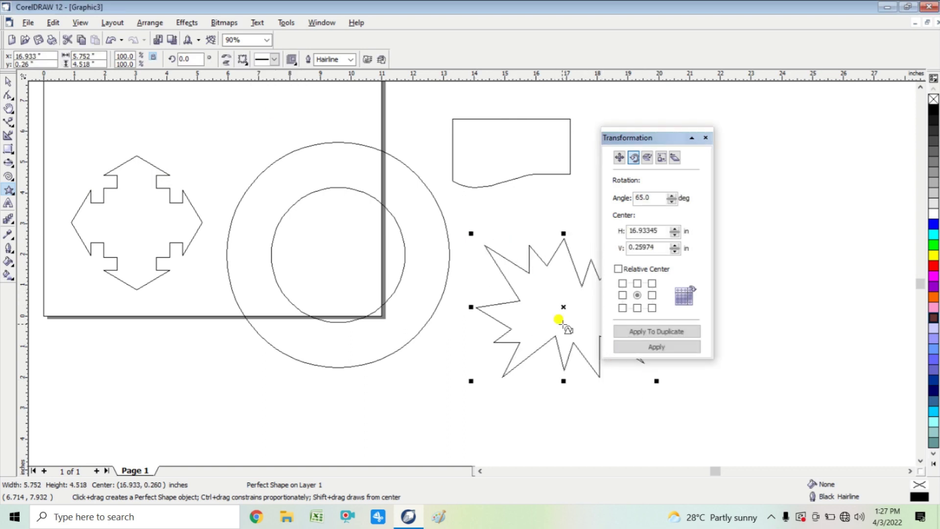
pyautogui.click(934, 243)
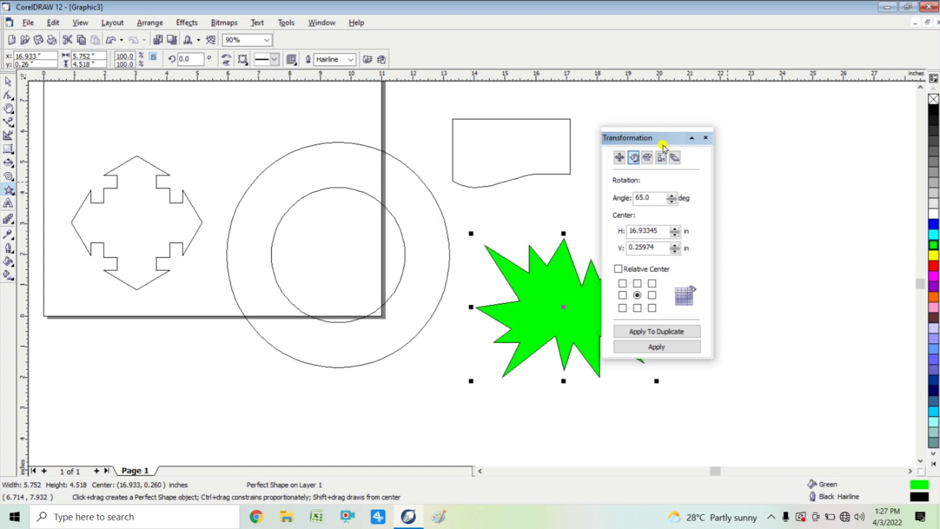
pyautogui.moveTo(661, 139); pyautogui.dragTo(750, 142)
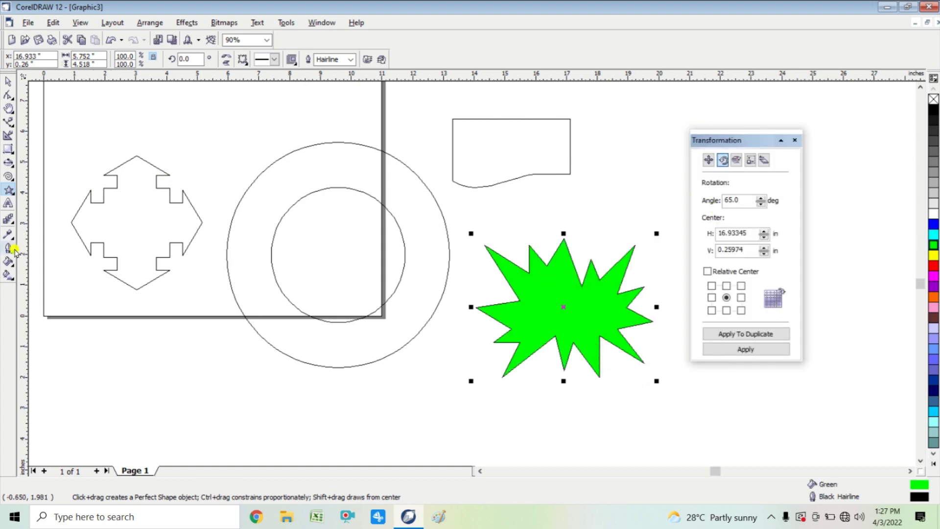
# Draw a rectangular callout shape about 4.0 by 3.8 inches beside the document shape's right edge, and close the Transformation docker
pyautogui.click(13, 195)
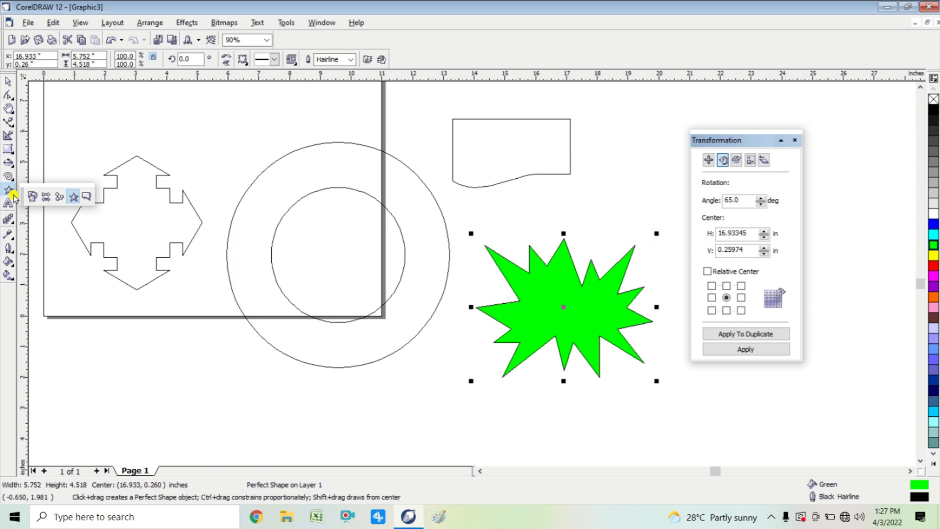
pyautogui.click(87, 197)
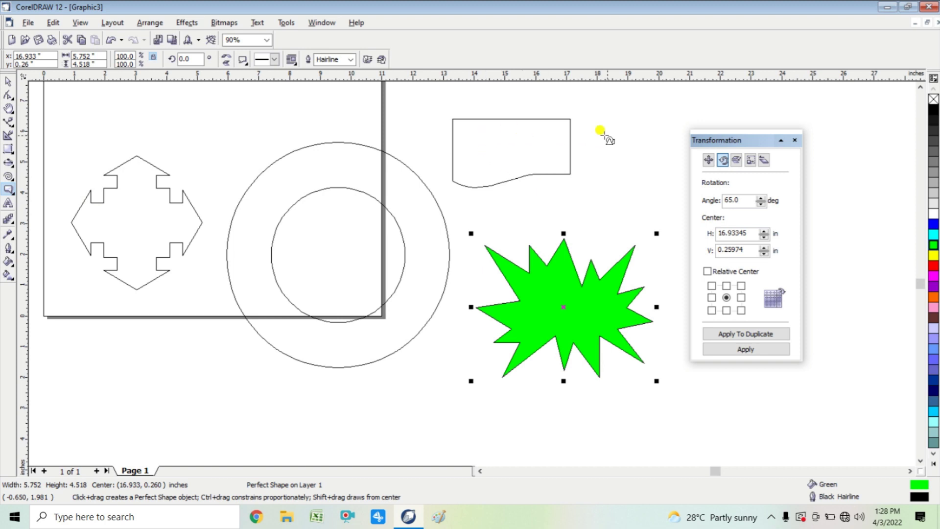
pyautogui.moveTo(575, 124); pyautogui.dragTo(690, 234)
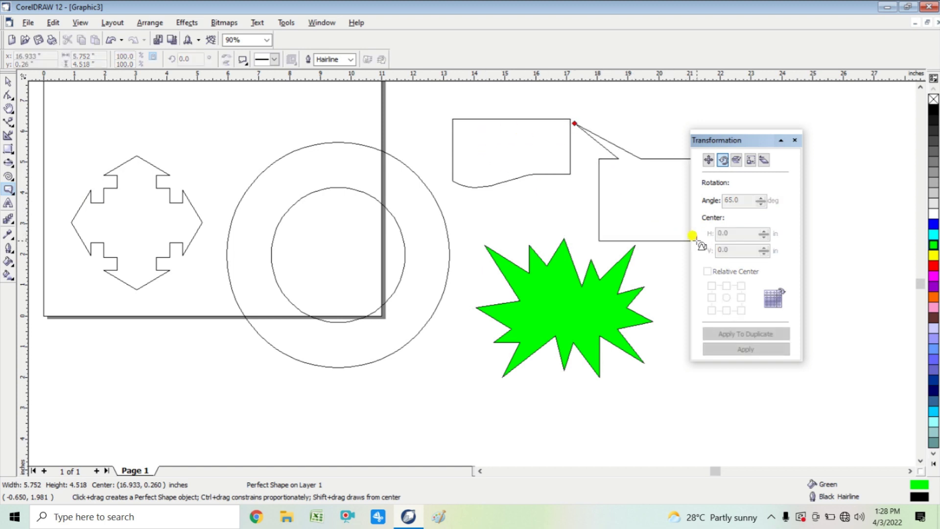
pyautogui.moveTo(709, 140); pyautogui.dragTo(776, 140)
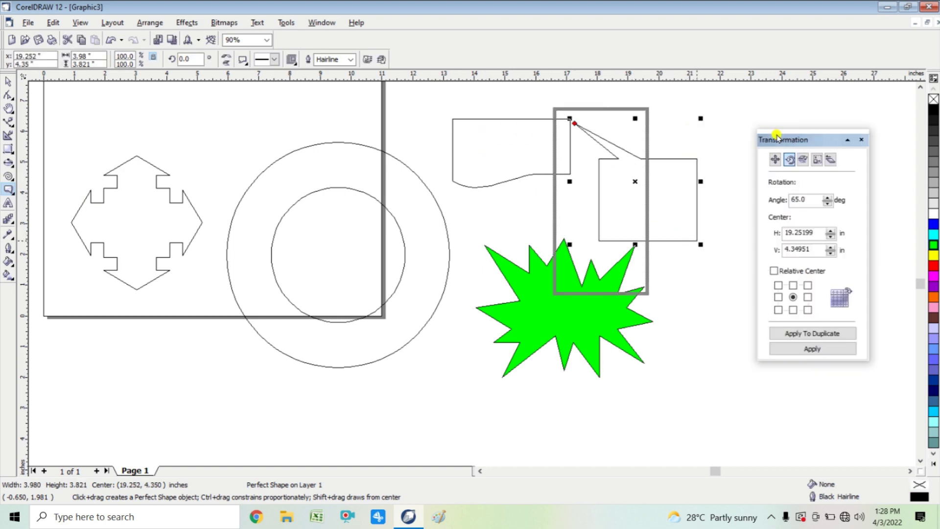
pyautogui.click(863, 142)
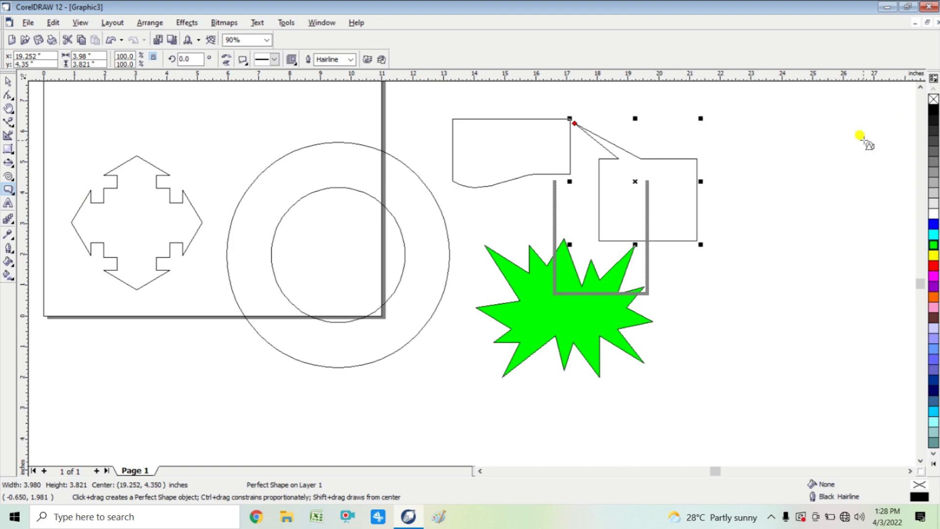
# Select all the perfect shapes in the drawing and delete them
pyautogui.click(10, 205)
pyautogui.click(5, 205)
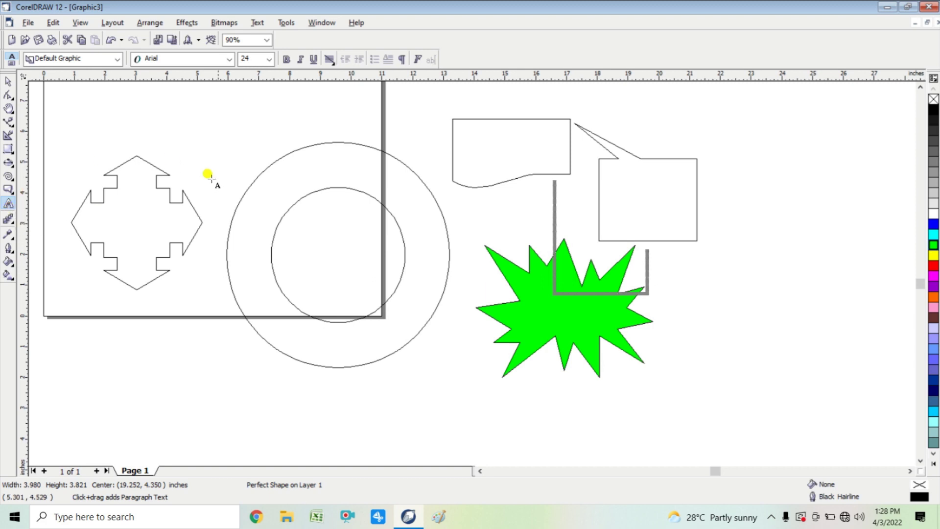
pyautogui.hotkey('ctrl', 'a')
pyautogui.press('Delete')
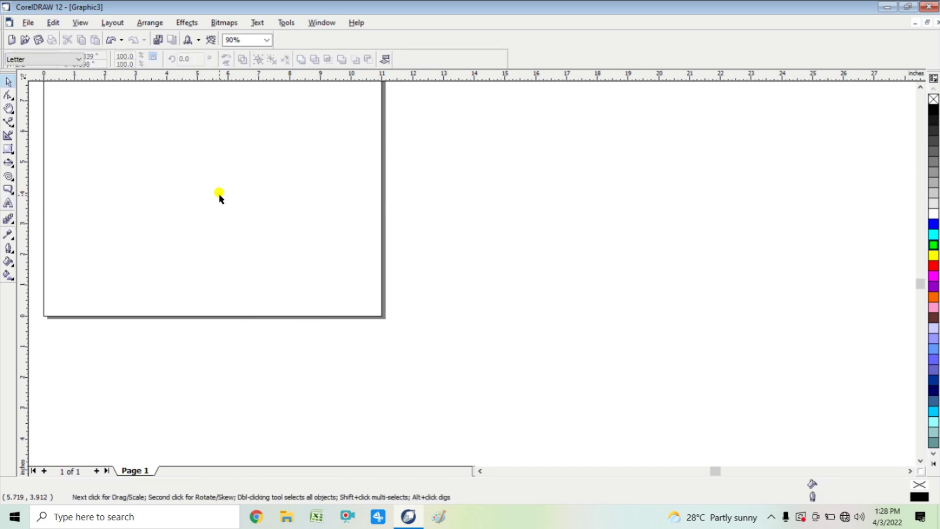
# Create a paragraph text frame about 5.9 by 3.9 inches to the right of the page and fill it with random sample letters
pyautogui.click(9, 203)
pyautogui.moveTo(436, 190); pyautogui.dragTo(618, 308)
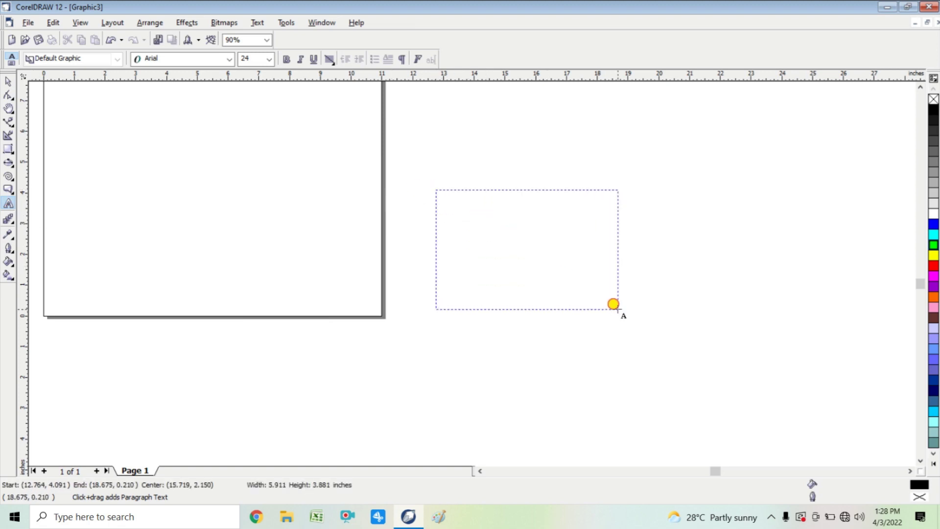
pyautogui.moveTo(618, 309); pyautogui.dragTo(618, 309)
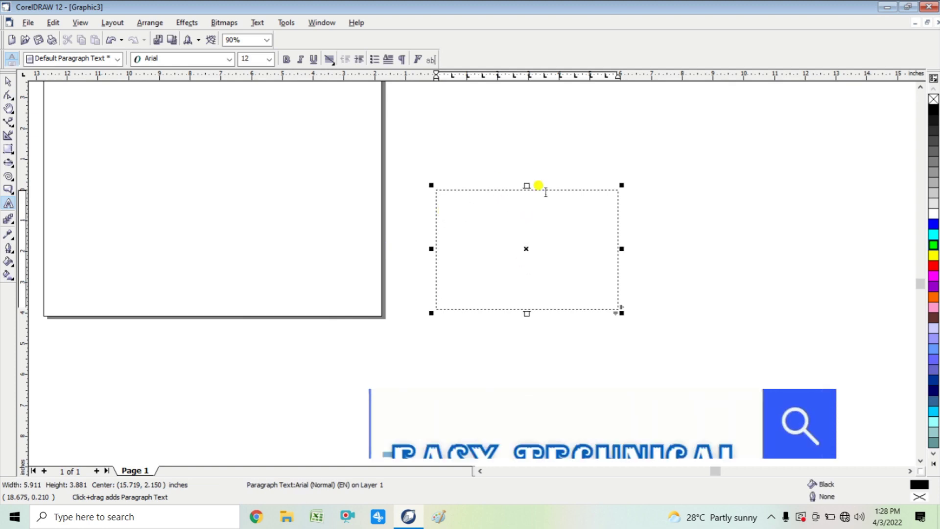
pyautogui.write('a')
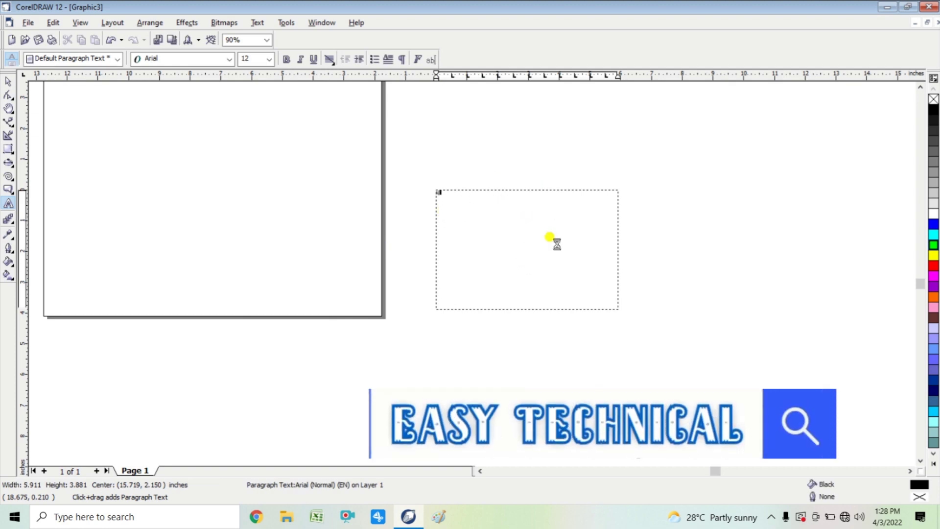
pyautogui.write('jsklcxjkds skdjkfsajdkfsa')
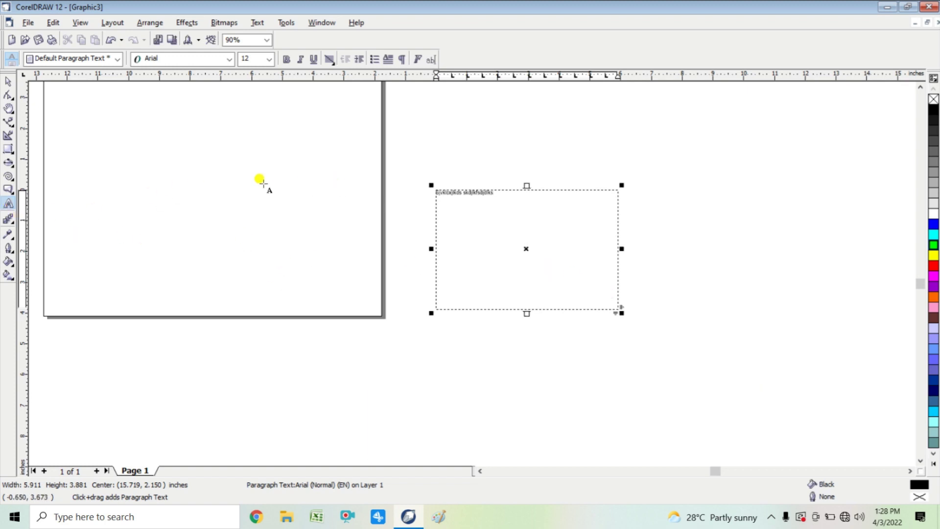
# Add artistic text on the page at 100 pt Arial, entering a person's first name in capitals
pyautogui.click(201, 178)
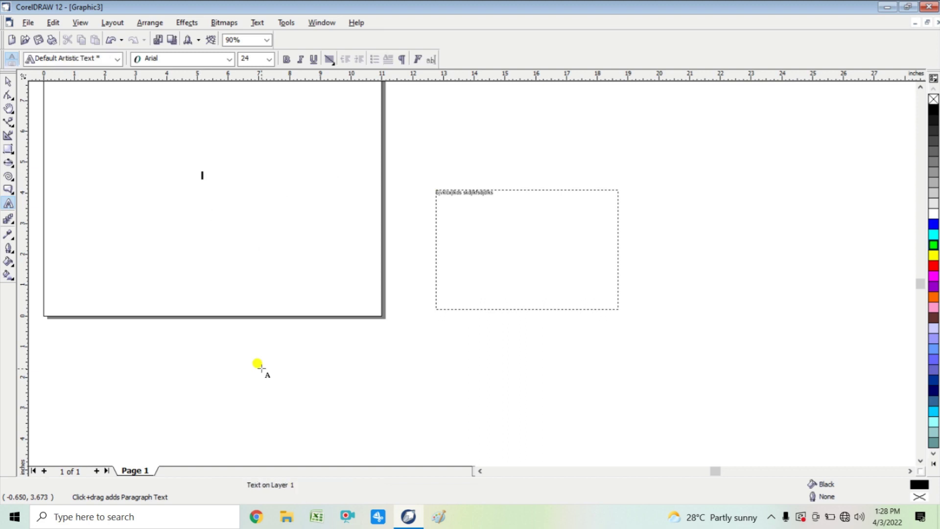
pyautogui.click(268, 60)
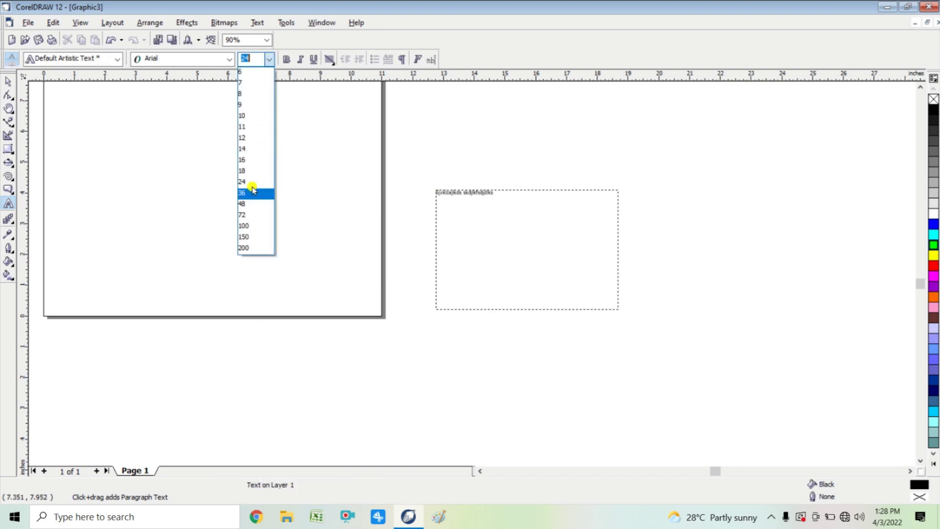
pyautogui.click(245, 225)
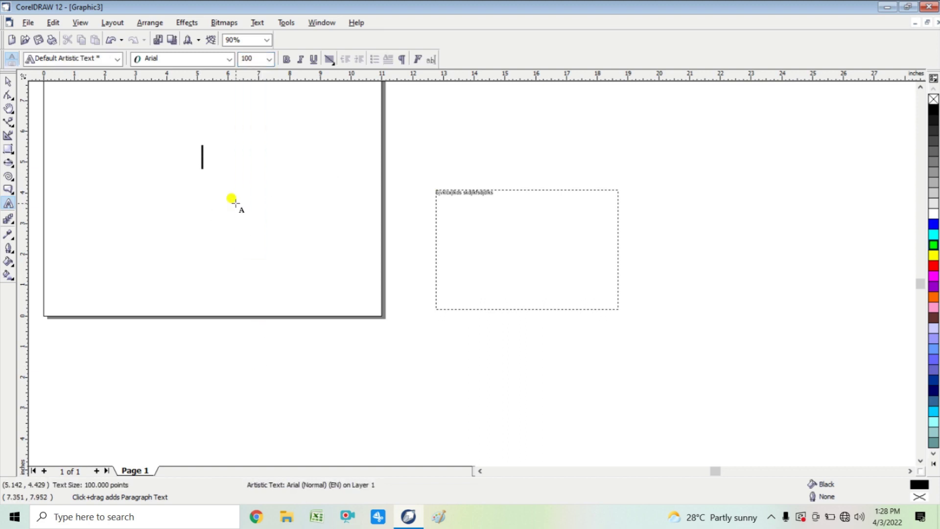
pyautogui.write('SURAJ')
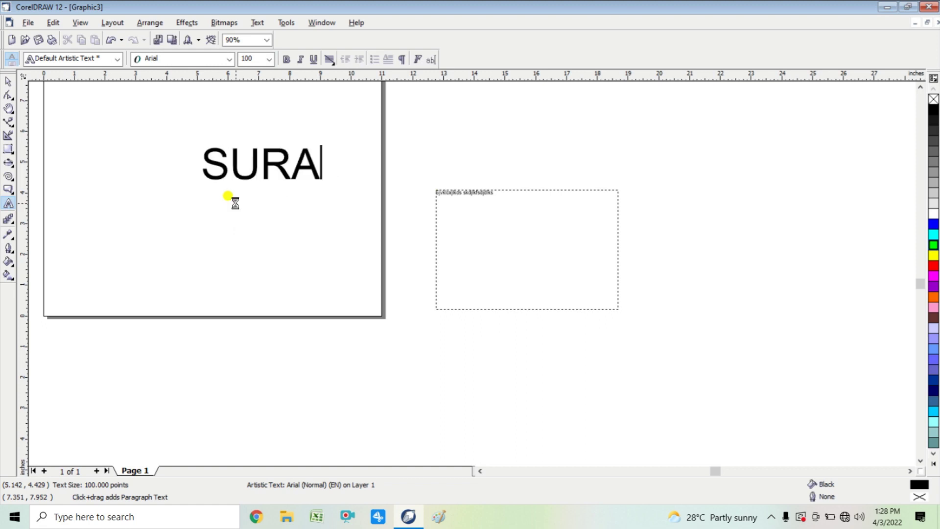
# Enlarge the artistic text to about 333 pt and move it down across the page's bottom edge
pyautogui.click(9, 81)
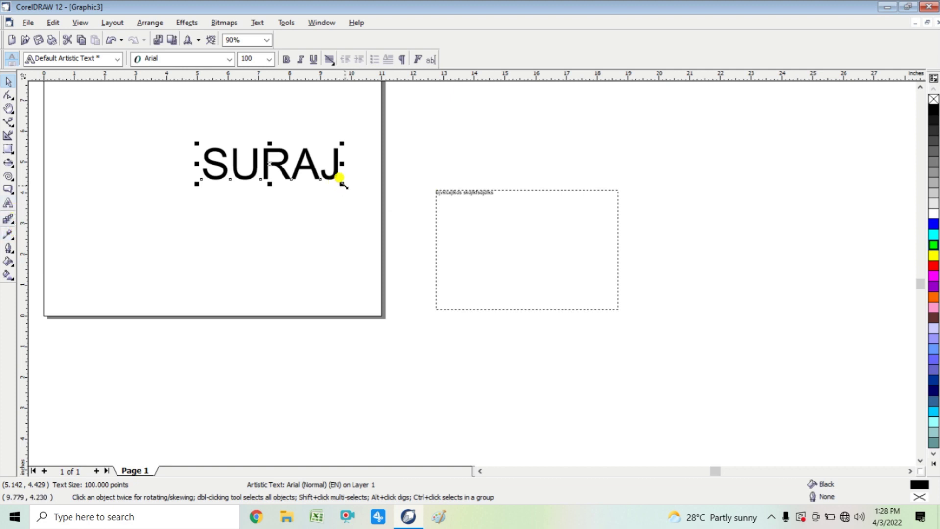
pyautogui.moveTo(342, 183); pyautogui.dragTo(495, 225)
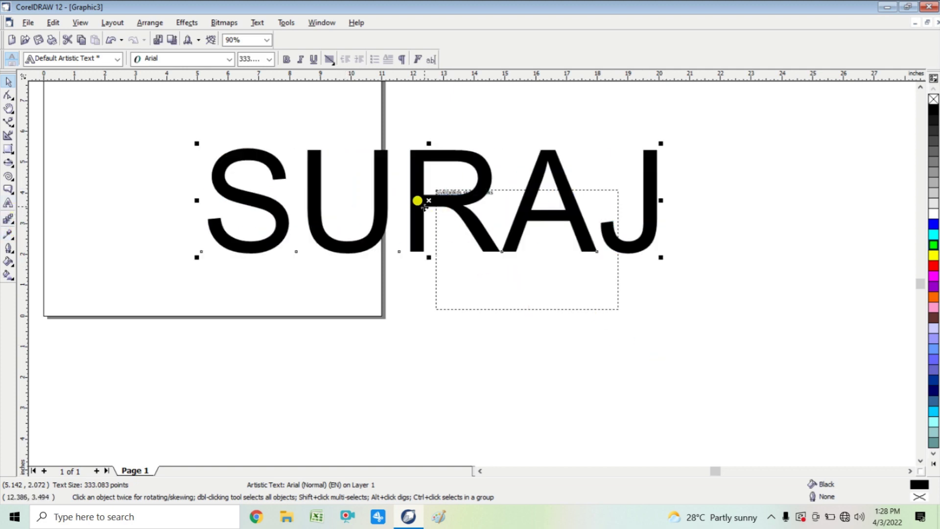
pyautogui.moveTo(411, 203); pyautogui.dragTo(394, 336)
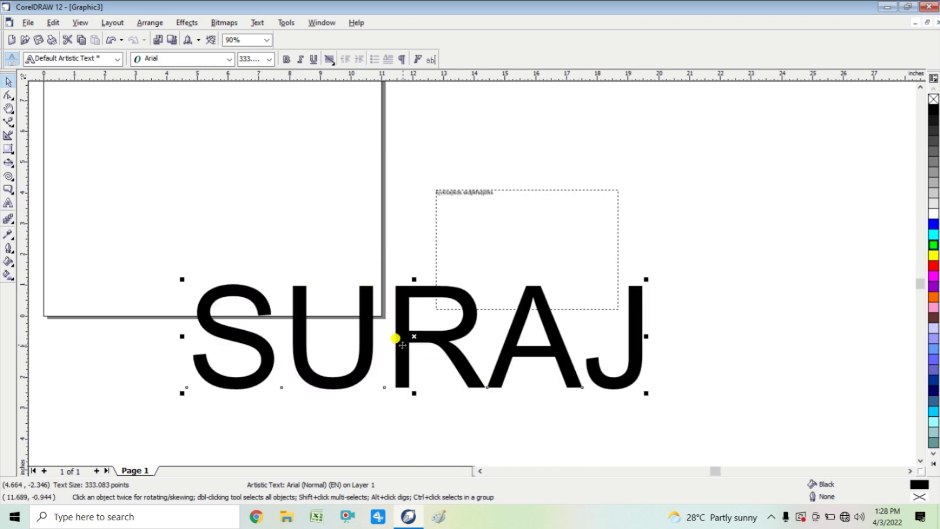
# Cast a perspective drop shadow from the text's right side at about 177 degrees, and move the shadowed text up above the page's bottom edge
pyautogui.click(11, 225)
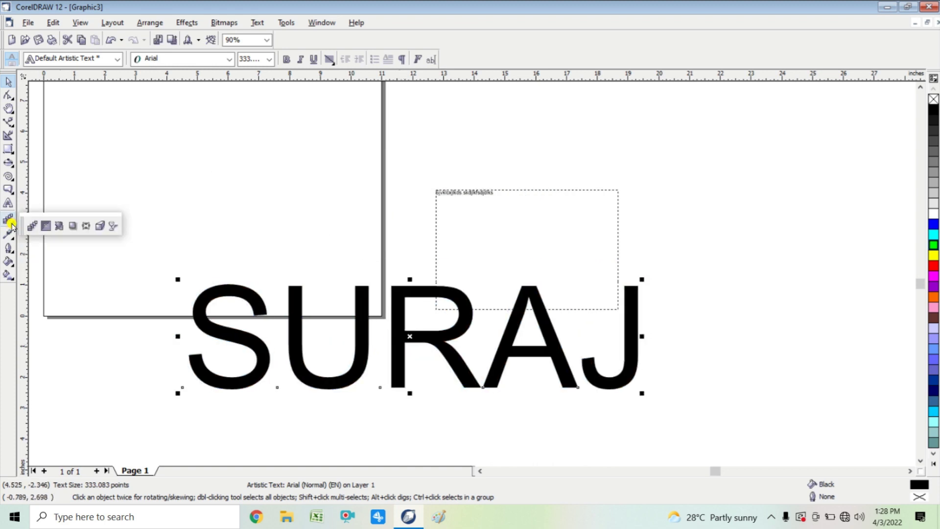
pyautogui.click(70, 226)
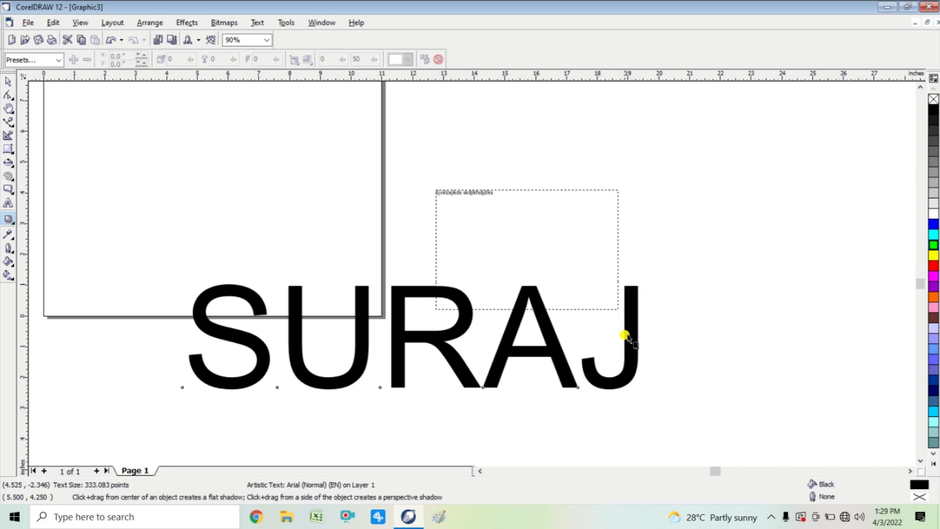
pyautogui.moveTo(627, 338); pyautogui.dragTo(196, 318)
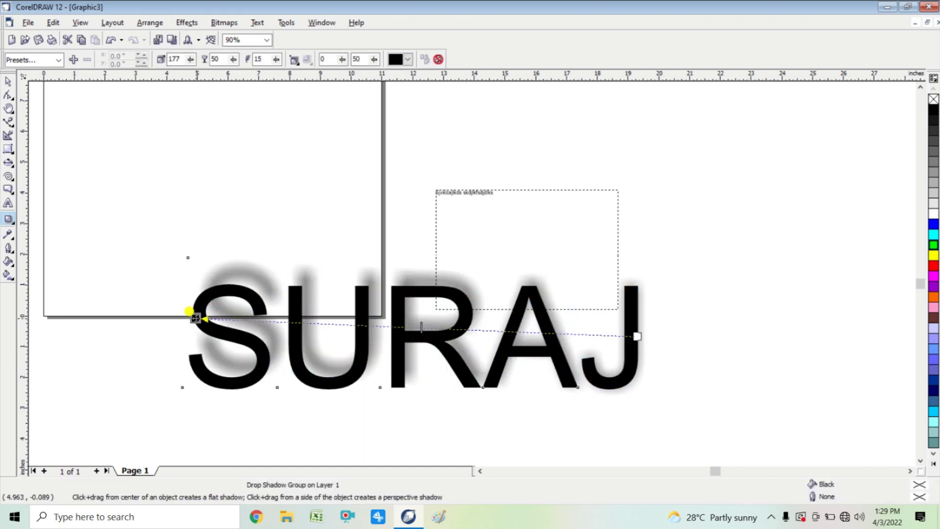
pyautogui.click(8, 81)
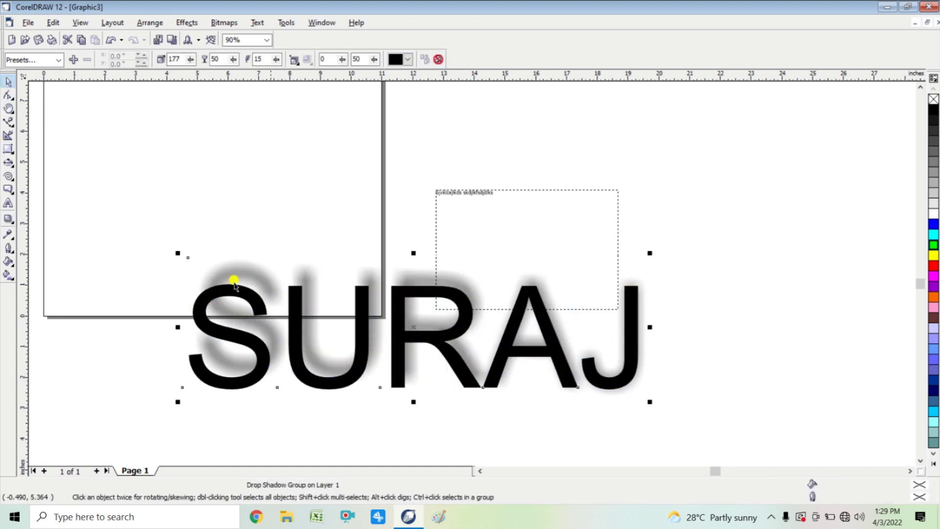
pyautogui.moveTo(290, 330); pyautogui.dragTo(274, 191)
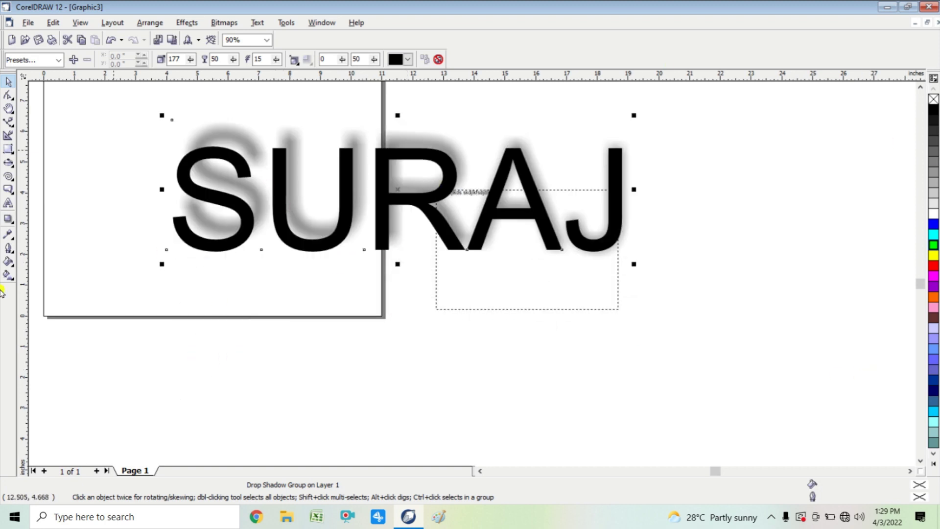
# Delete the drop-shadowed artistic text
pyautogui.click(13, 225)
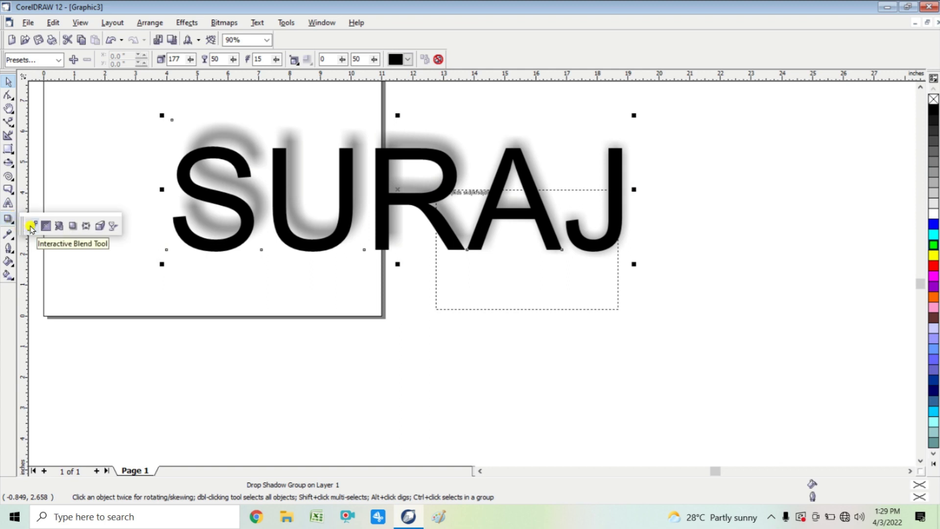
pyautogui.click(29, 226)
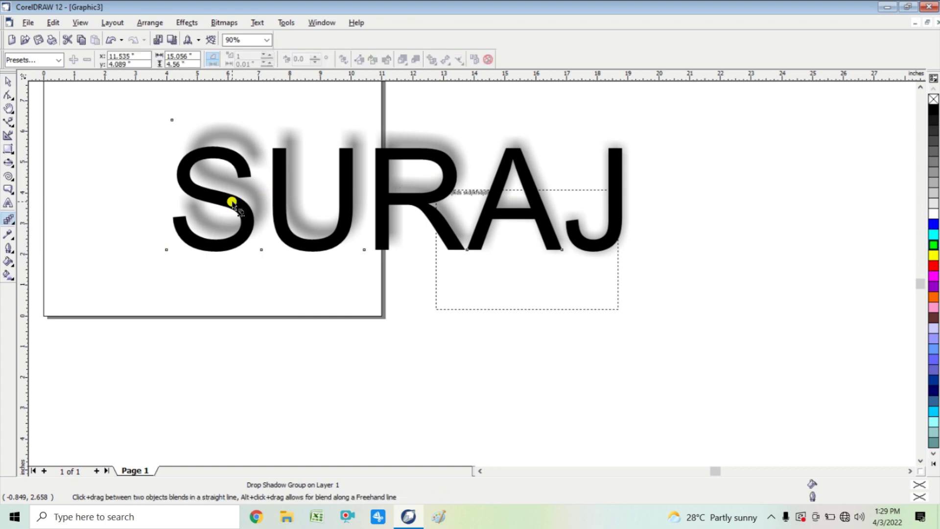
pyautogui.click(8, 81)
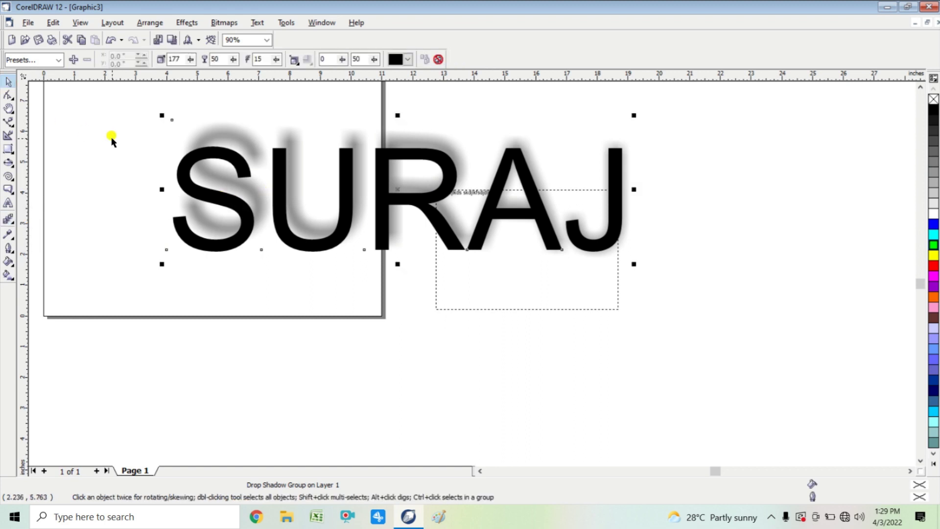
pyautogui.press('Delete')
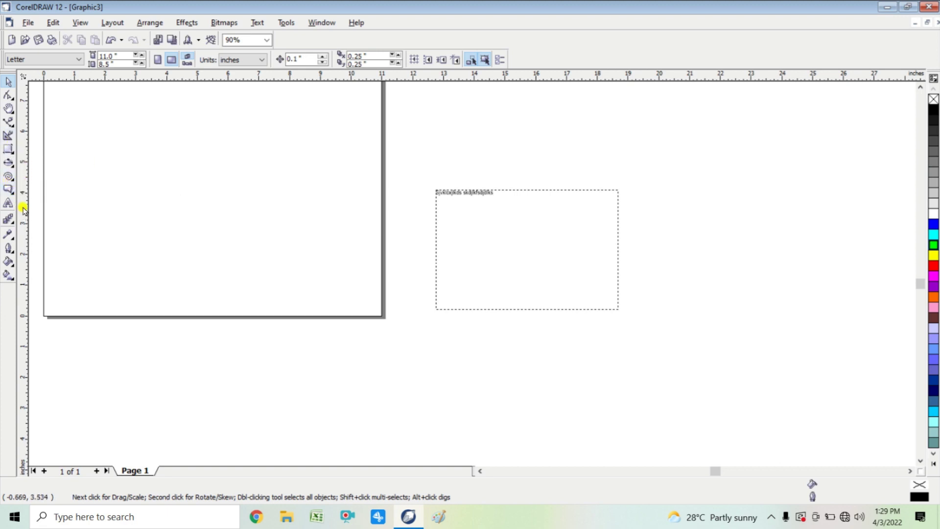
# Delete the paragraph text frame to the right of the page
pyautogui.click(12, 193)
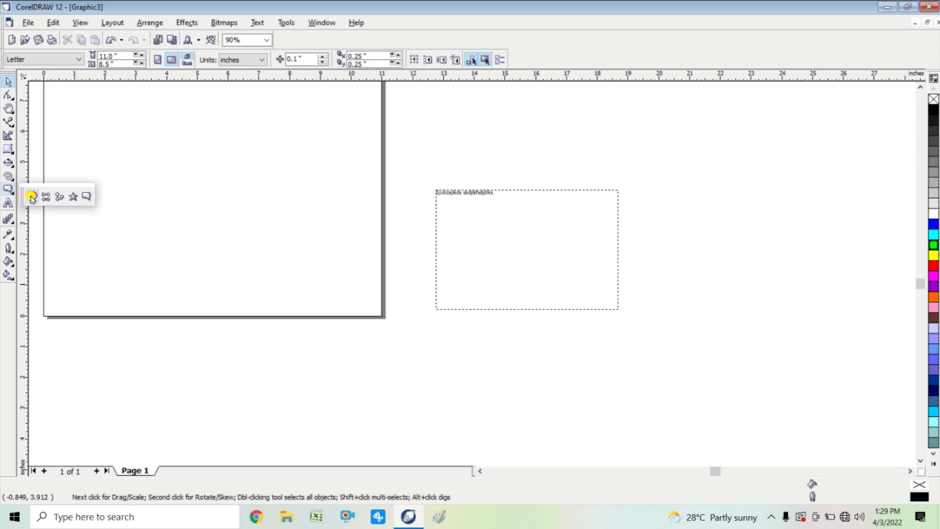
pyautogui.click(30, 197)
pyautogui.click(11, 151)
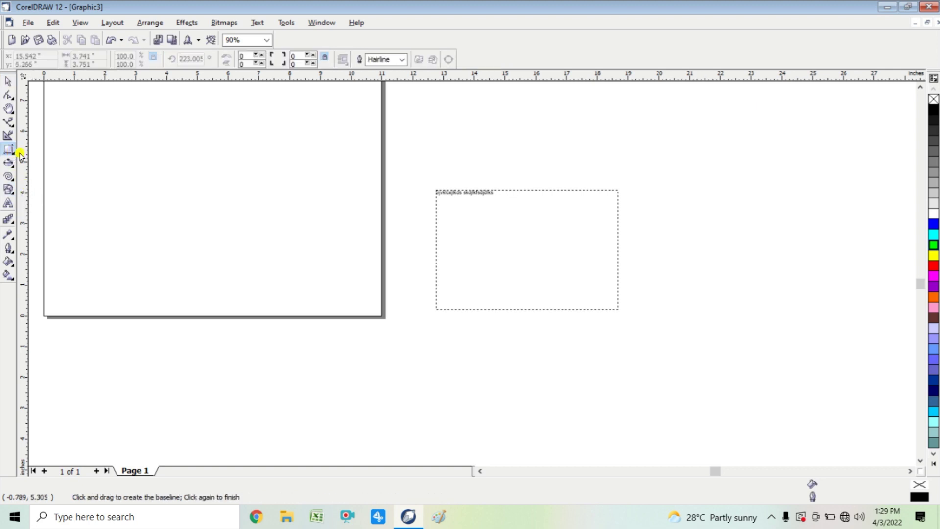
pyautogui.click(14, 156)
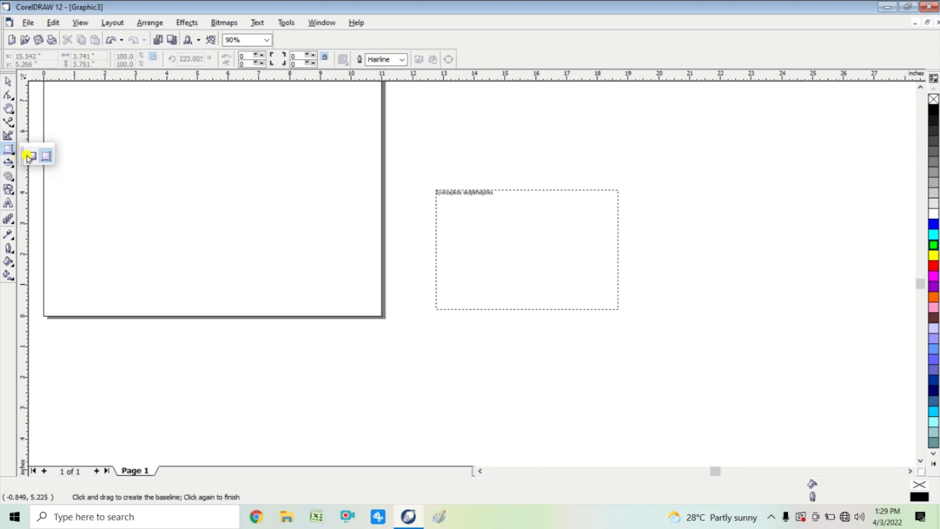
pyautogui.click(28, 156)
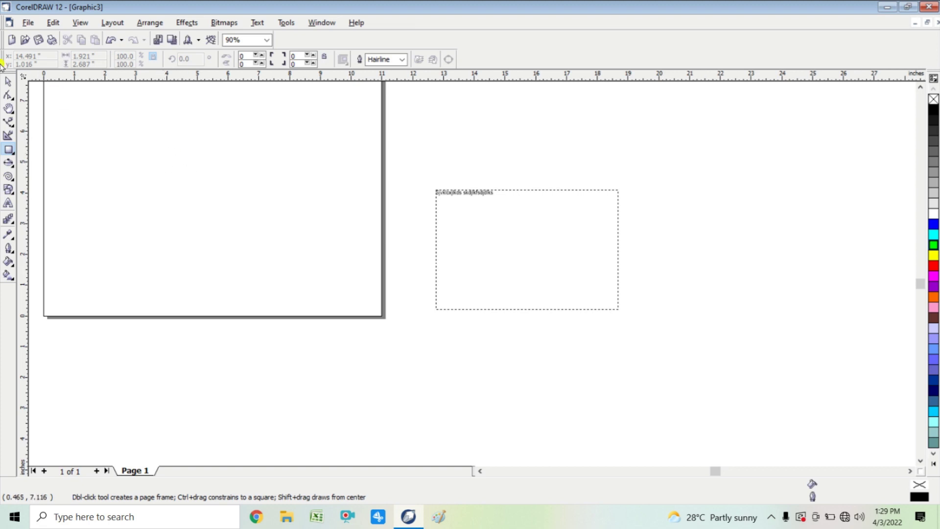
pyautogui.click(7, 84)
pyautogui.click(483, 192)
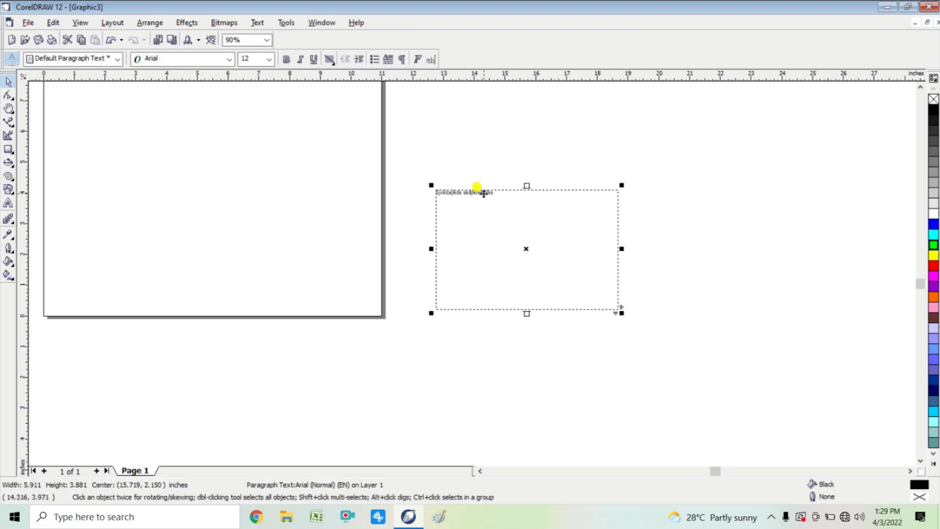
pyautogui.press('Delete')
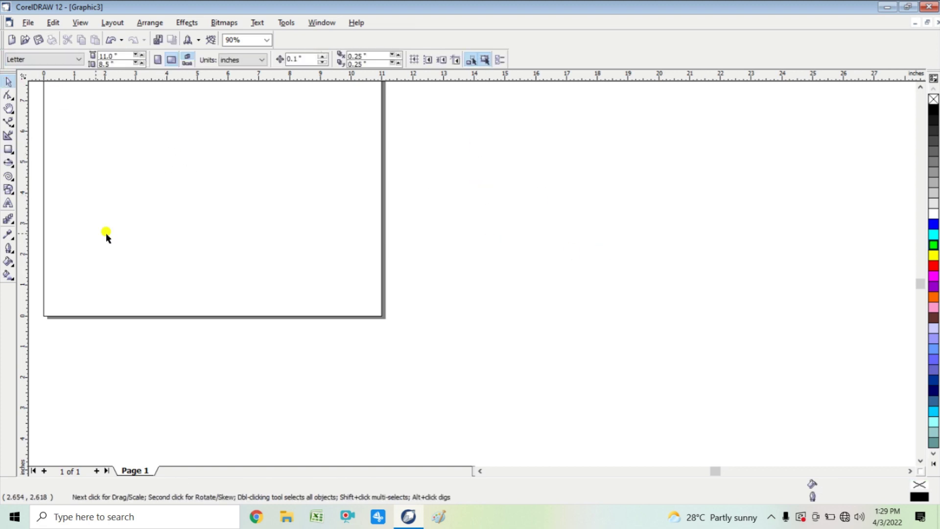
# Draw a rectangle about 4.7 by 4 inches, move it up inside the page, and place a copy level with it, well right of the page
pyautogui.click(9, 149)
pyautogui.moveTo(132, 224); pyautogui.dragTo(277, 347)
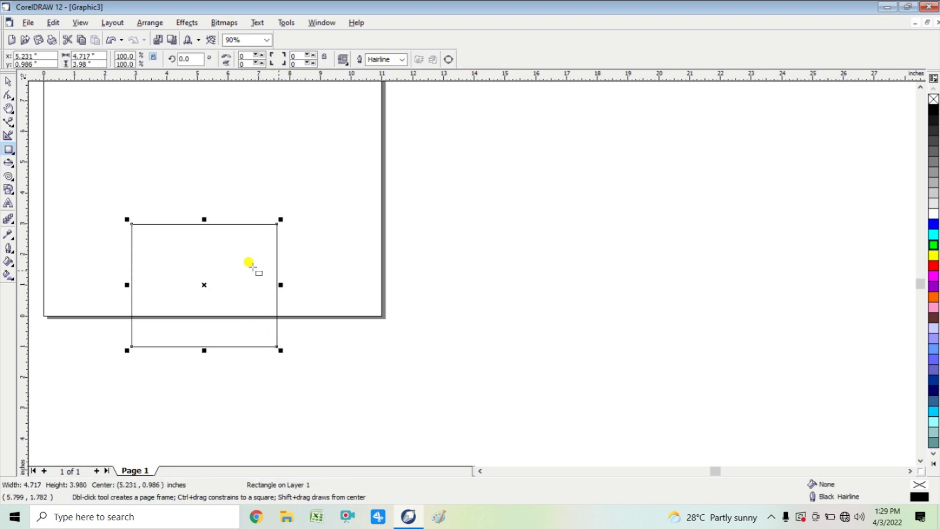
pyautogui.click(14, 81)
pyautogui.moveTo(247, 255); pyautogui.dragTo(226, 175)
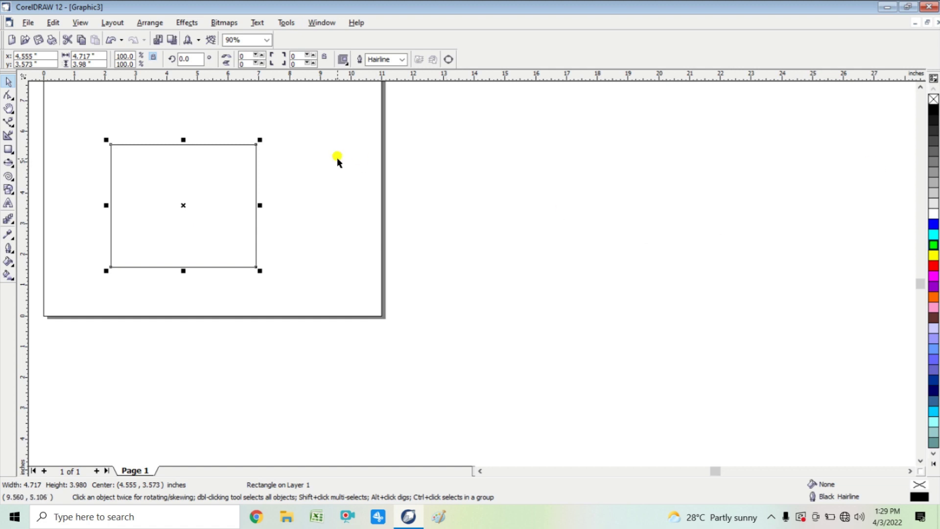
pyautogui.moveTo(238, 183); pyautogui.dragTo(706, 198)
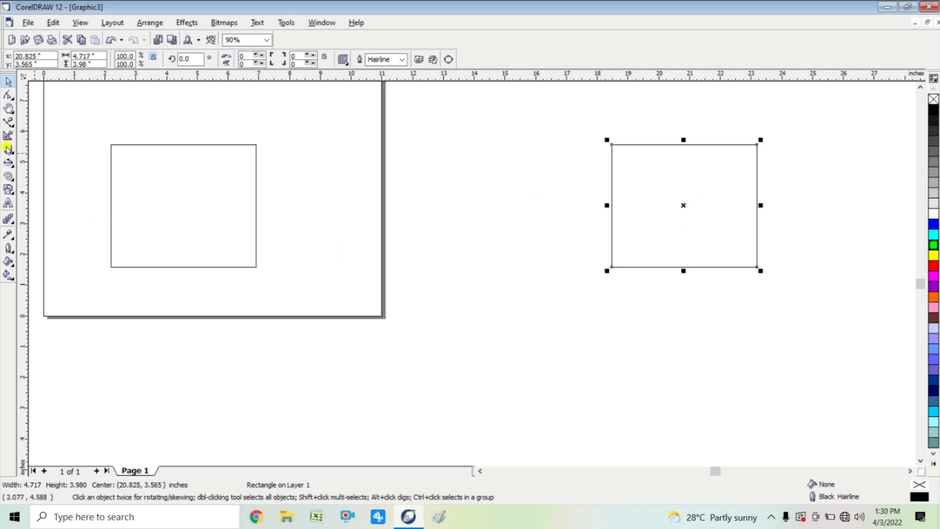
# Blend the two rectangles in a straight line and set the blend to 2 steps
pyautogui.click(8, 219)
pyautogui.moveTo(189, 204); pyautogui.dragTo(668, 197)
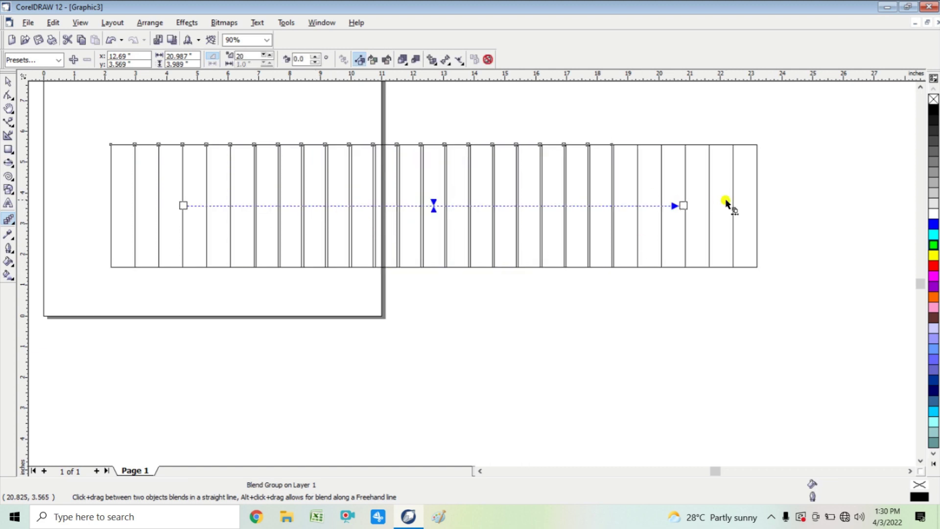
pyautogui.click(267, 54)
pyautogui.click(267, 55)
pyautogui.click(267, 54)
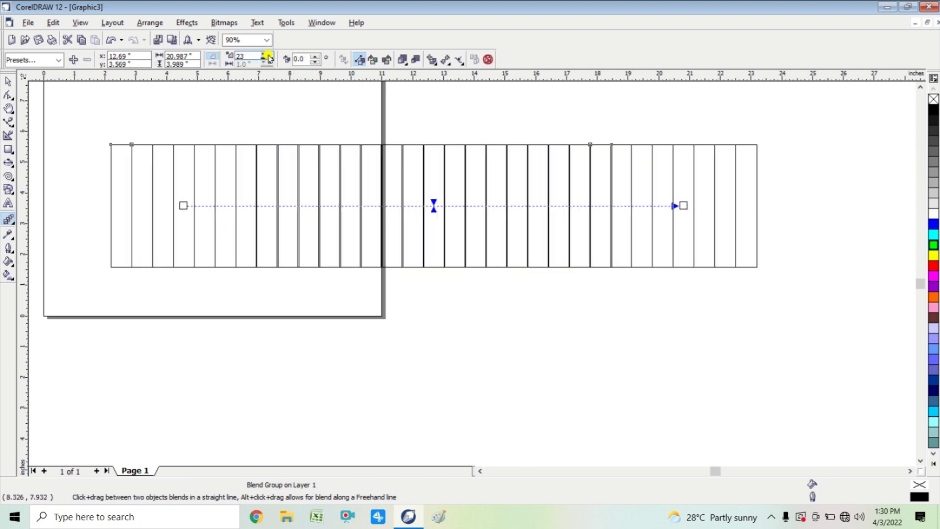
pyautogui.click(267, 54)
pyautogui.click(267, 55)
pyautogui.click(267, 59)
pyautogui.click(267, 59)
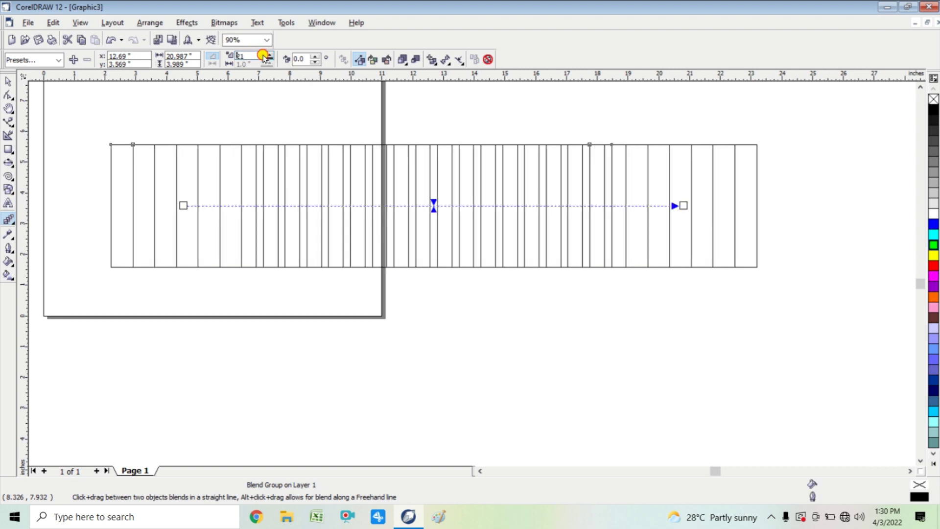
pyautogui.click(267, 59)
pyautogui.click(267, 59)
pyautogui.click(265, 58)
pyautogui.click(265, 59)
pyautogui.click(265, 58)
pyautogui.click(265, 59)
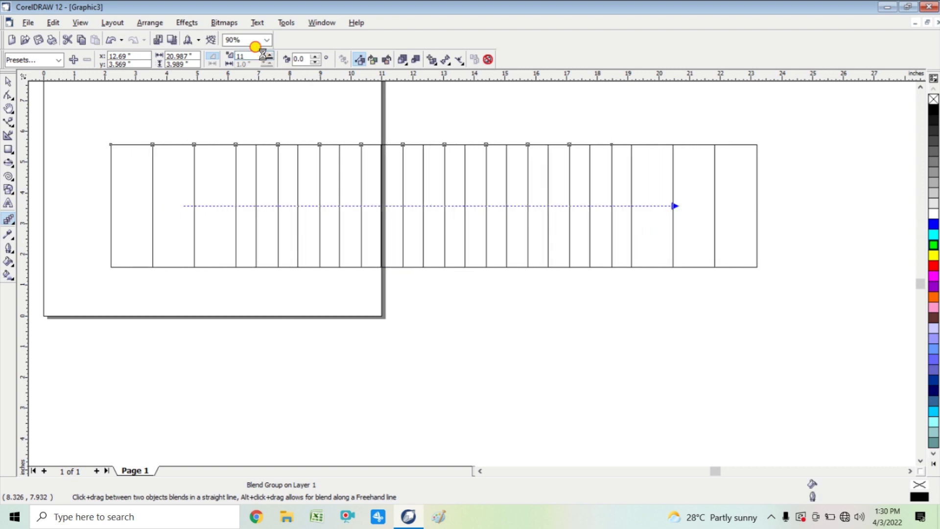
pyautogui.click(265, 59)
pyautogui.click(265, 58)
pyautogui.click(265, 58)
pyautogui.click(265, 58)
pyautogui.click(264, 58)
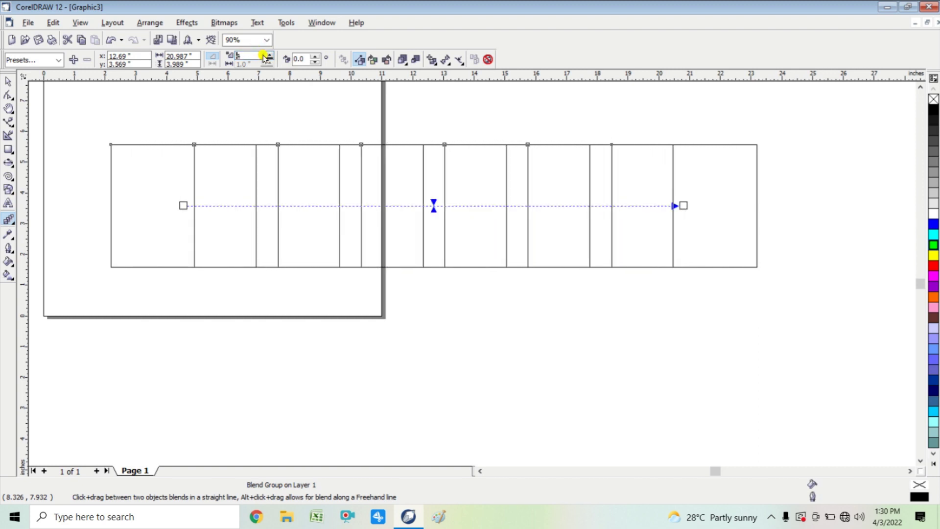
pyautogui.click(265, 59)
pyautogui.click(265, 58)
pyautogui.click(264, 59)
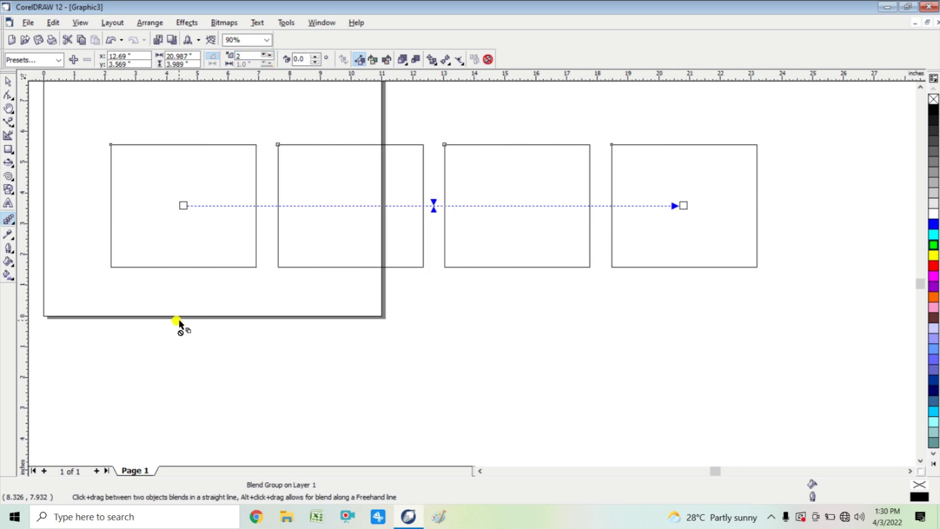
# Delete the blended group of rectangles
pyautogui.click(9, 81)
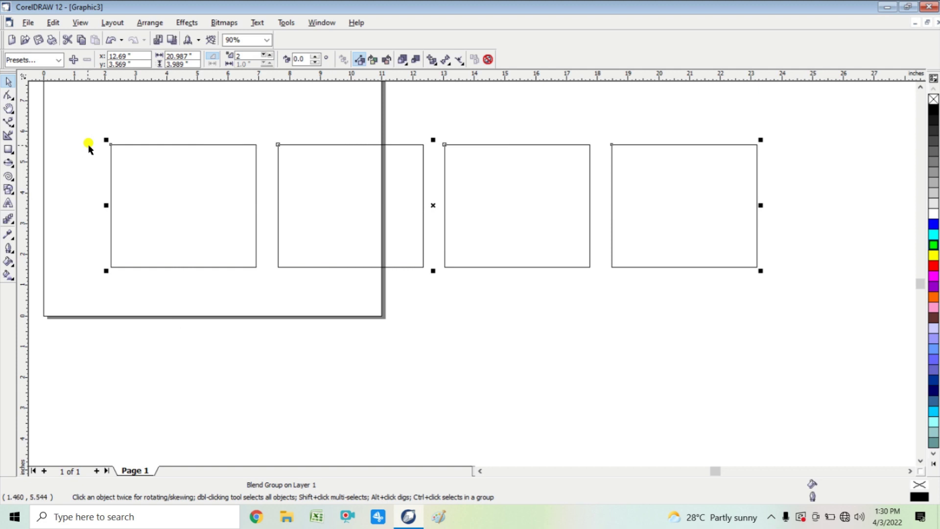
pyautogui.press('Delete')
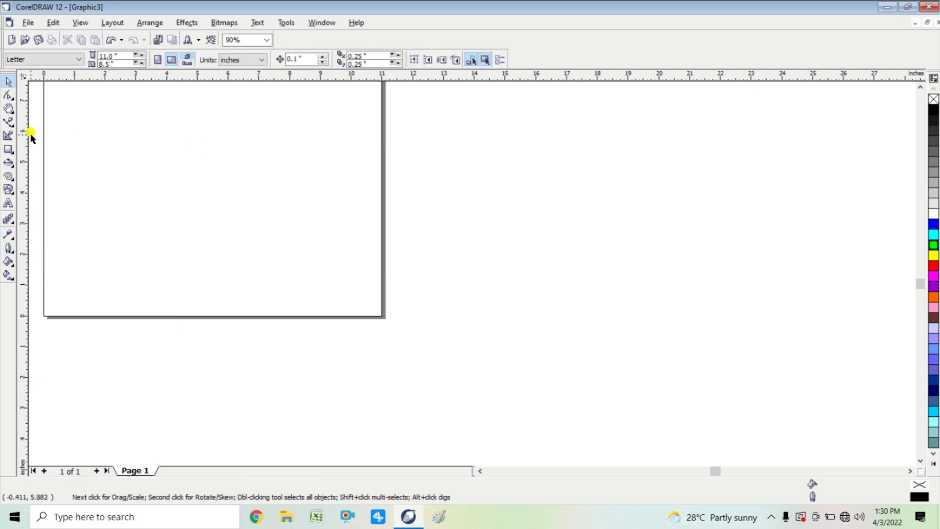
# Draw a wide rectangle about 20.7 by 6.8 inches from the page's lower part out to the right and fill it with black
pyautogui.click(7, 150)
pyautogui.moveTo(186, 187); pyautogui.dragTo(758, 385)
pyautogui.moveTo(819, 390); pyautogui.dragTo(824, 394)
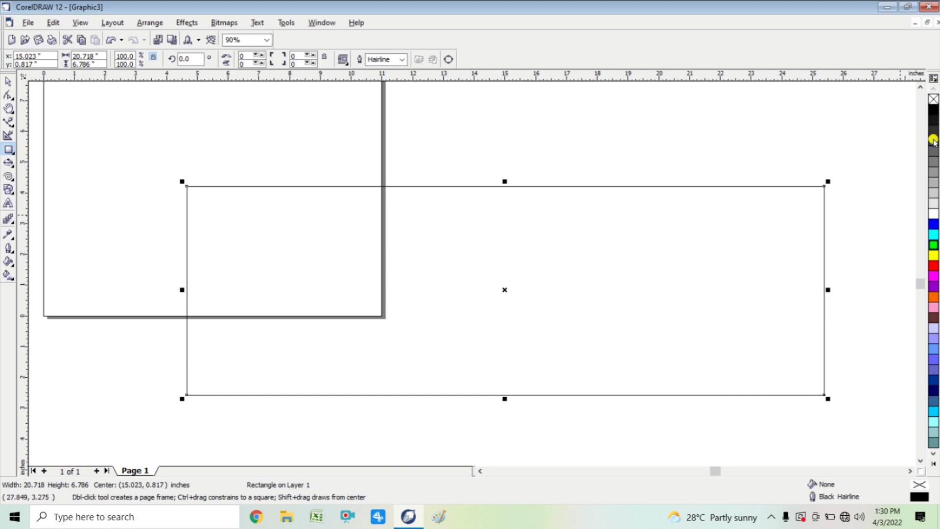
pyautogui.click(934, 108)
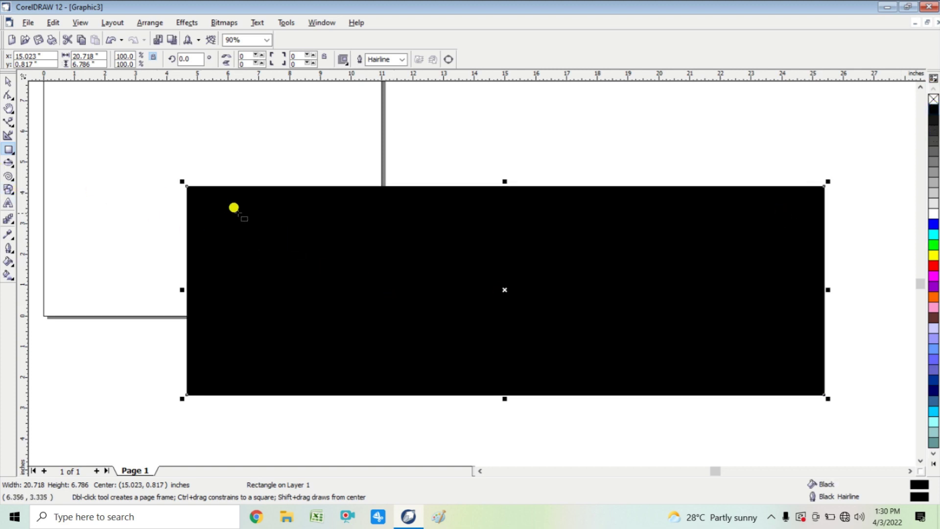
# Draw a white-filled rectangle about 1.4 by 1.2 inches in the black rectangle's upper-left corner and place a duplicate in its upper-right corner
pyautogui.moveTo(208, 202); pyautogui.dragTo(252, 237)
pyautogui.click(929, 216)
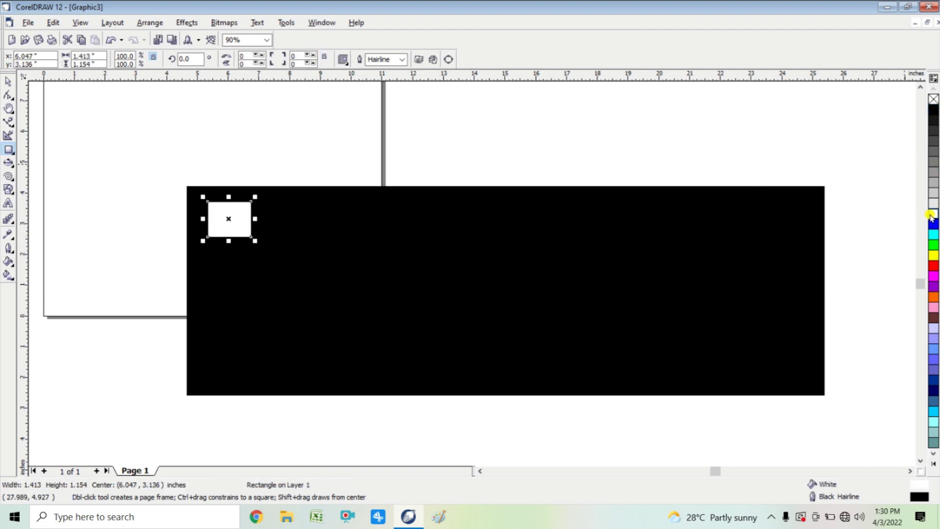
pyautogui.click(10, 79)
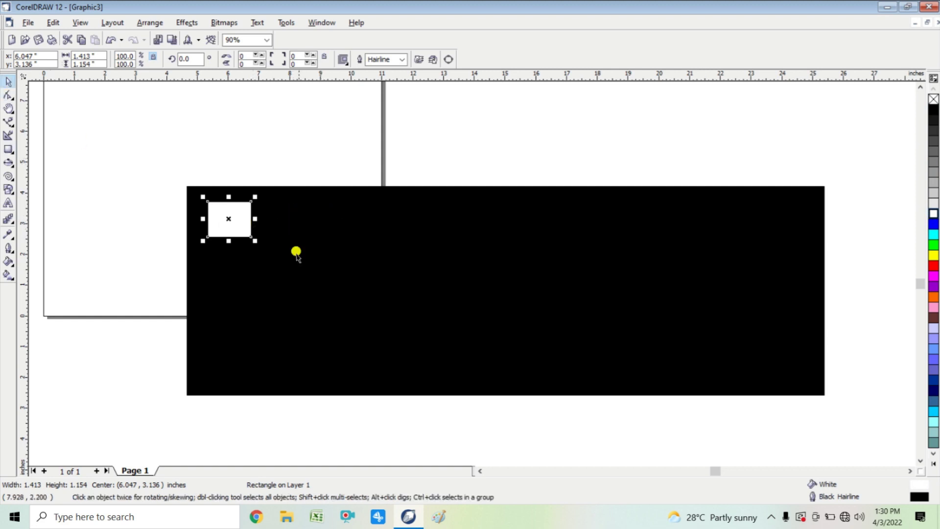
pyautogui.hotkey('ctrl', 'd')
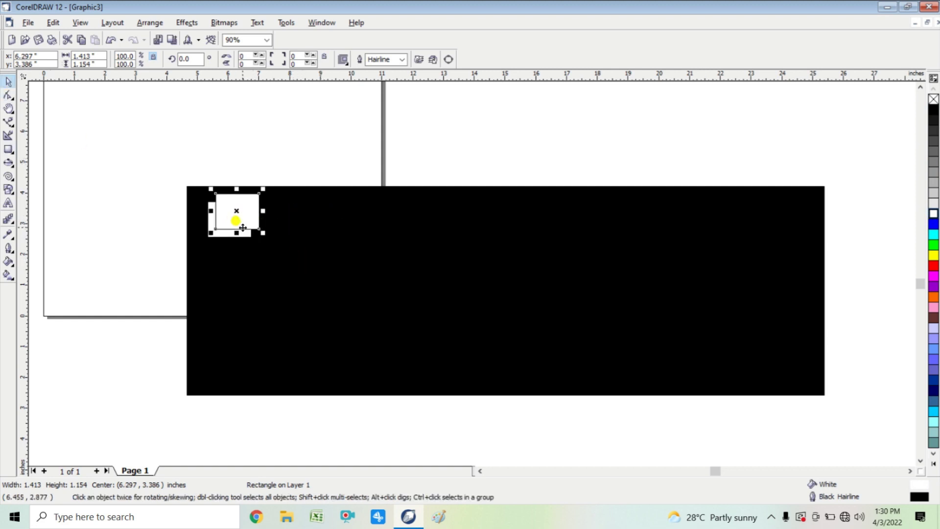
pyautogui.moveTo(244, 223); pyautogui.dragTo(780, 210)
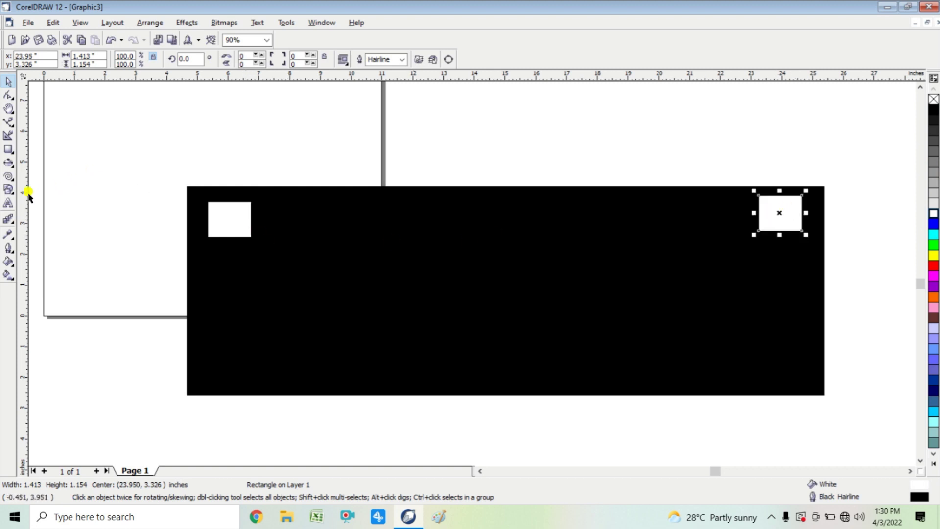
# Blend the two small white rectangles across the black rectangle, set the blend to 8 steps, and deselect it
pyautogui.click(7, 219)
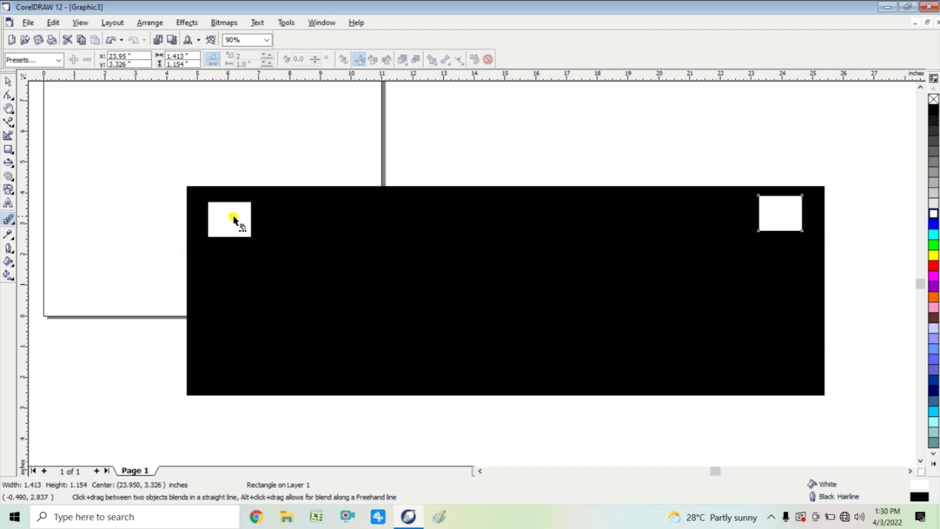
pyautogui.moveTo(233, 219); pyautogui.dragTo(780, 219)
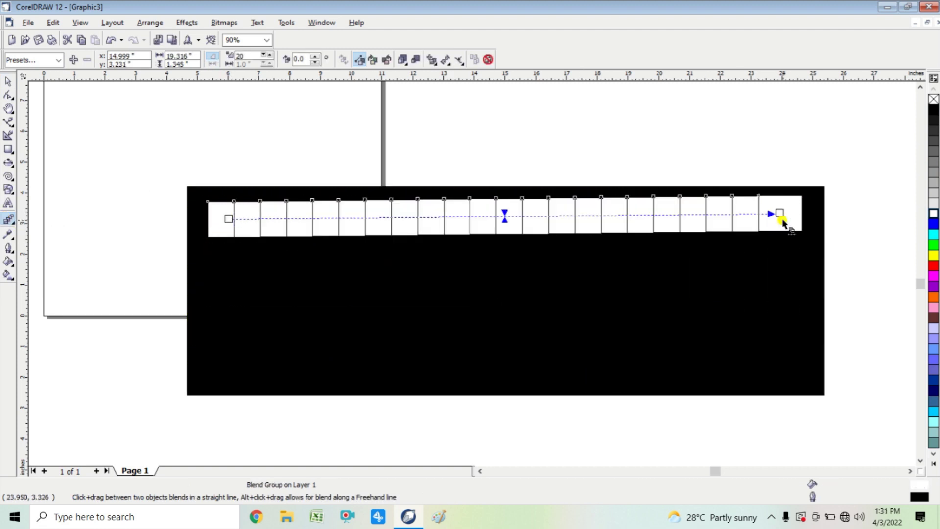
pyautogui.click(267, 57)
pyautogui.click(267, 57)
pyautogui.click(267, 57)
pyautogui.click(265, 53)
pyautogui.click(265, 53)
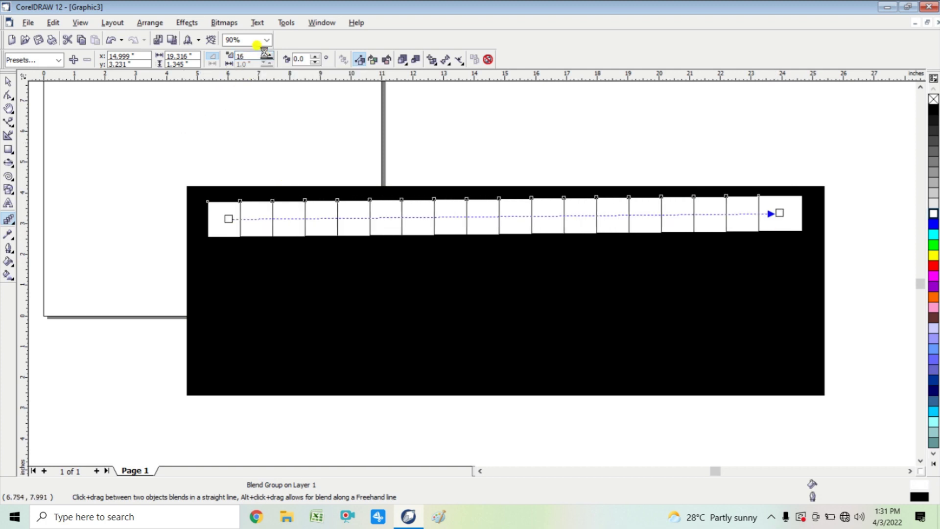
pyautogui.click(265, 53)
pyautogui.click(265, 52)
pyautogui.click(265, 55)
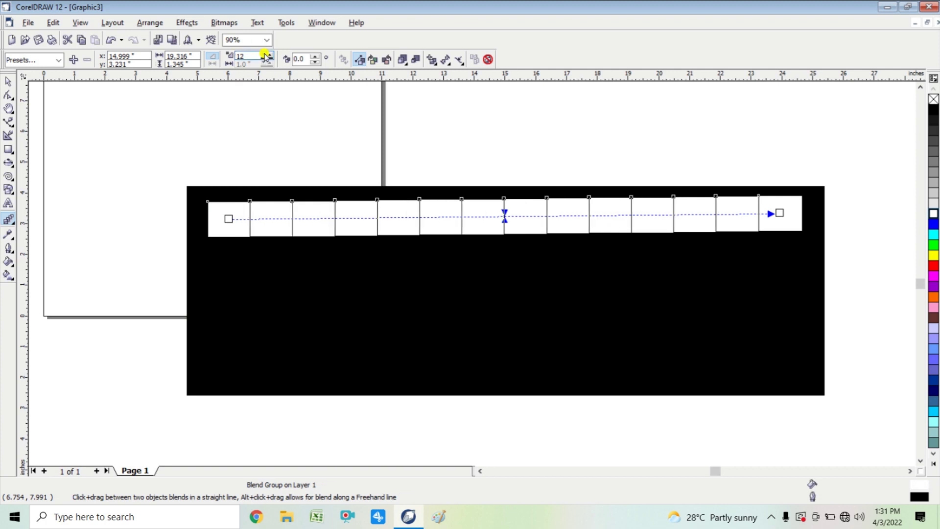
pyautogui.click(265, 55)
pyautogui.click(264, 55)
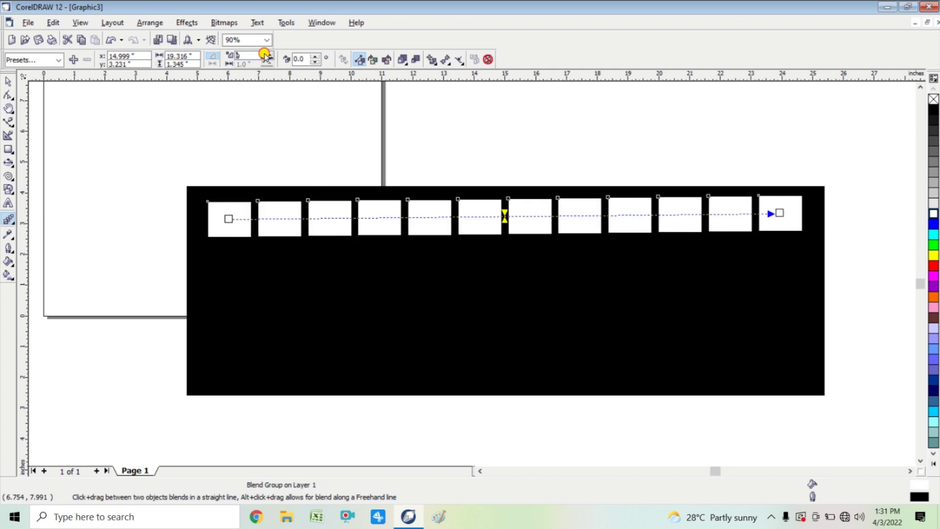
pyautogui.click(265, 54)
pyautogui.click(265, 54)
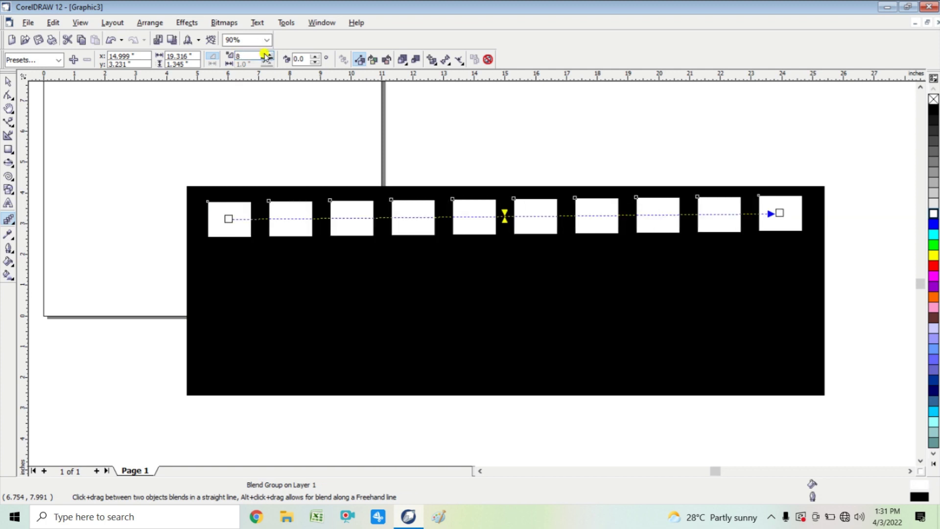
pyautogui.click(245, 155)
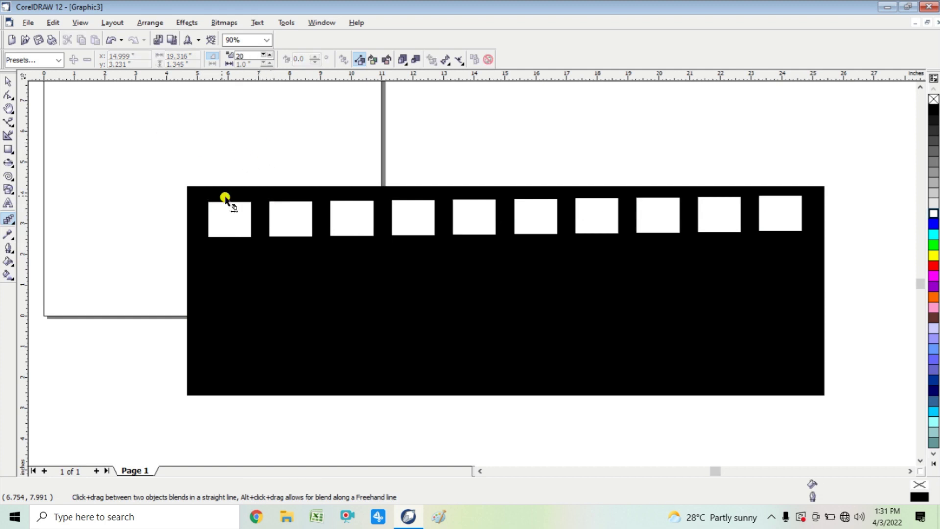
pyautogui.press('space')
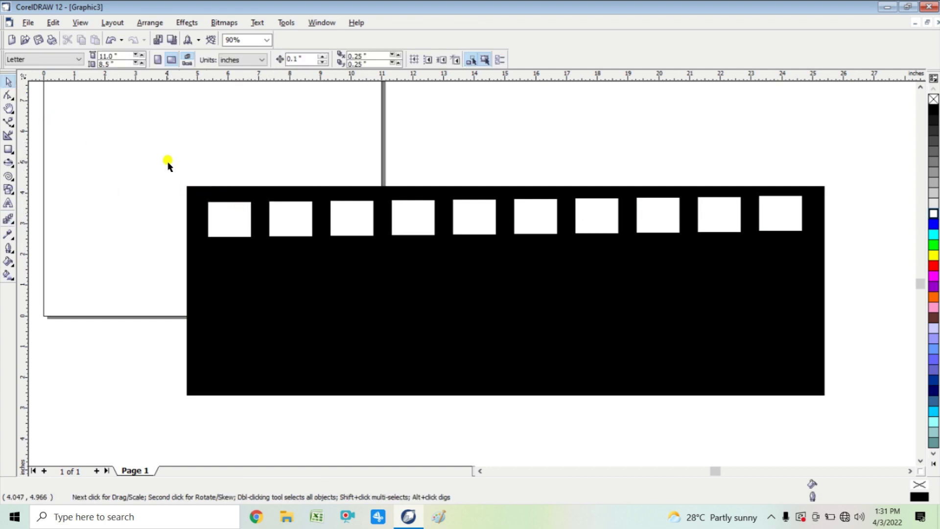
# Duplicate the blended row of small white rectangles and move the copy down along the black rectangle's lower edge
pyautogui.moveTo(168, 164); pyautogui.dragTo(854, 259)
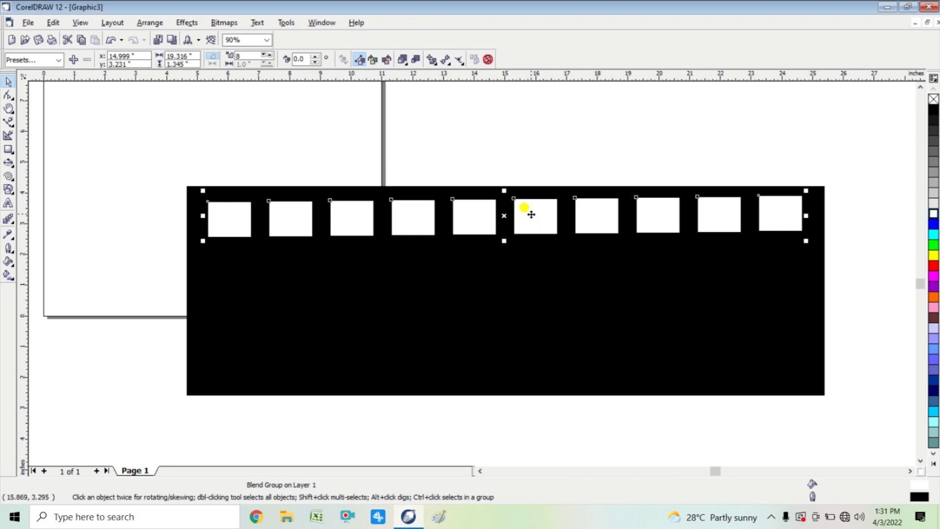
pyautogui.hotkey('ctrl', 'd')
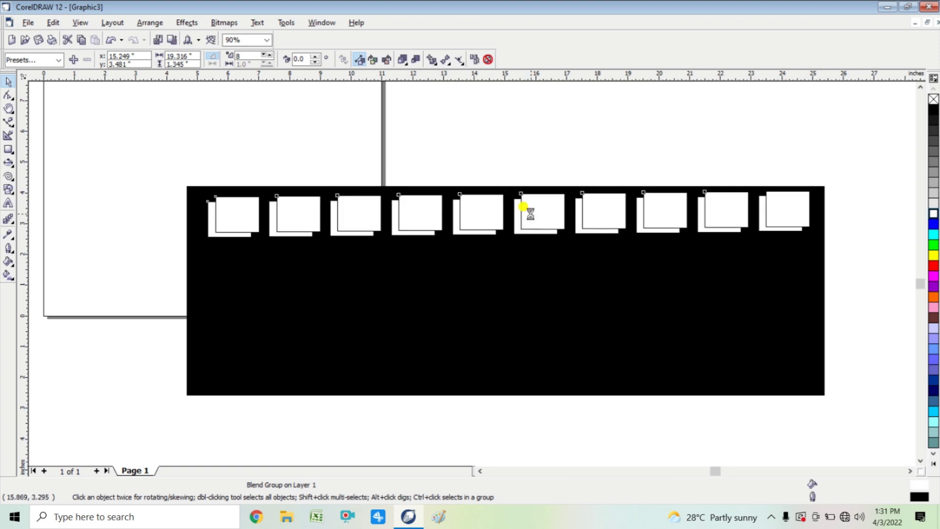
pyautogui.press('Down')
pyautogui.press('Down')
pyautogui.press('Down')
pyautogui.press('Down')
pyautogui.press('Down')
pyautogui.press('Down')
pyautogui.press('Down')
pyautogui.press('Down')
pyautogui.press('Down')
pyautogui.press('Down')
pyautogui.press('Down')
pyautogui.press('Down')
pyautogui.press('Down')
pyautogui.press('Down')
pyautogui.press('Down')
pyautogui.press('Down')
pyautogui.press('Down')
pyautogui.press('Down')
pyautogui.press('Down')
pyautogui.press('Down')
pyautogui.press('Down')
pyautogui.press('Down')
pyautogui.press('Down')
pyautogui.press('Down')
pyautogui.press('Down')
pyautogui.press('Down')
pyautogui.press('Down')
pyautogui.press('Down')
pyautogui.press('Down')
pyautogui.press('Down')
pyautogui.press('Down')
pyautogui.press('Down')
pyautogui.press('Down')
pyautogui.press('Down')
pyautogui.press('Down')
pyautogui.press('Down')
pyautogui.press('Down')
pyautogui.press('Down')
pyautogui.press('Down')
pyautogui.press('Down')
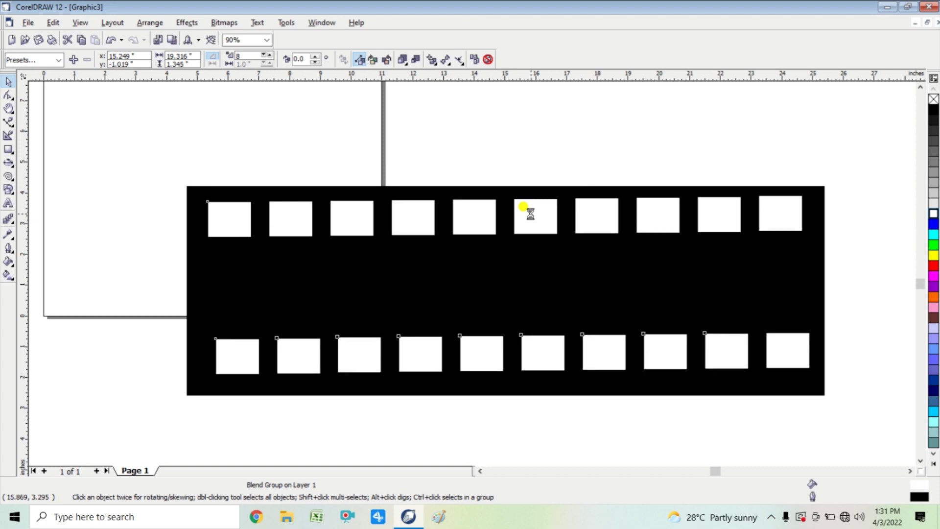
pyautogui.press('Left')
pyautogui.press('Left')
pyautogui.press('Left')
pyautogui.press('Left')
pyautogui.press('Left')
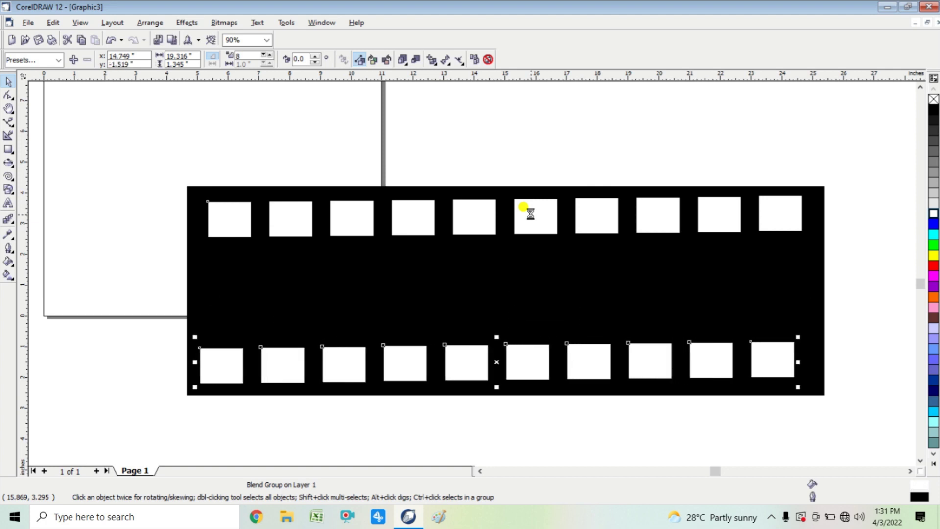
# Draw a white-filled rectangle about 3.2 by 2.05 inches at the strip's middle left and place a duplicate at its middle right
pyautogui.click(7, 151)
pyautogui.moveTo(203, 261); pyautogui.dragTo(302, 324)
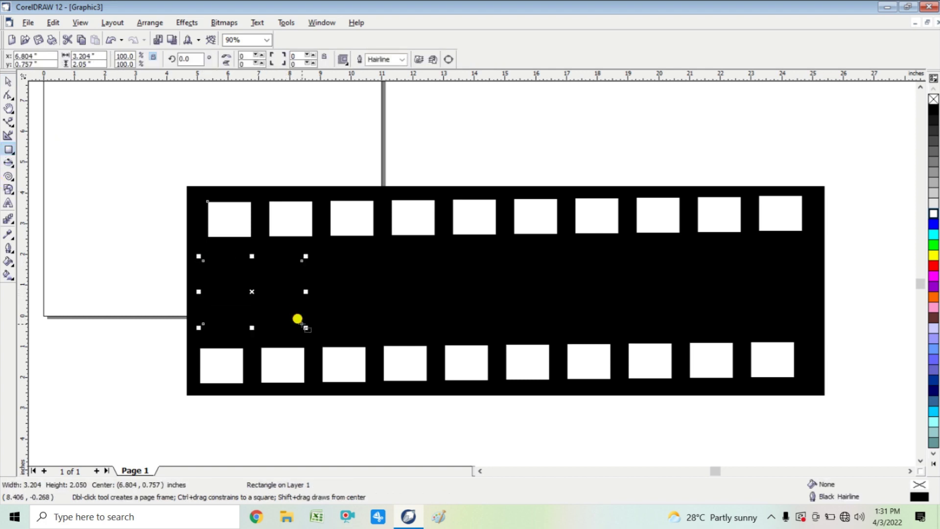
pyautogui.click(932, 214)
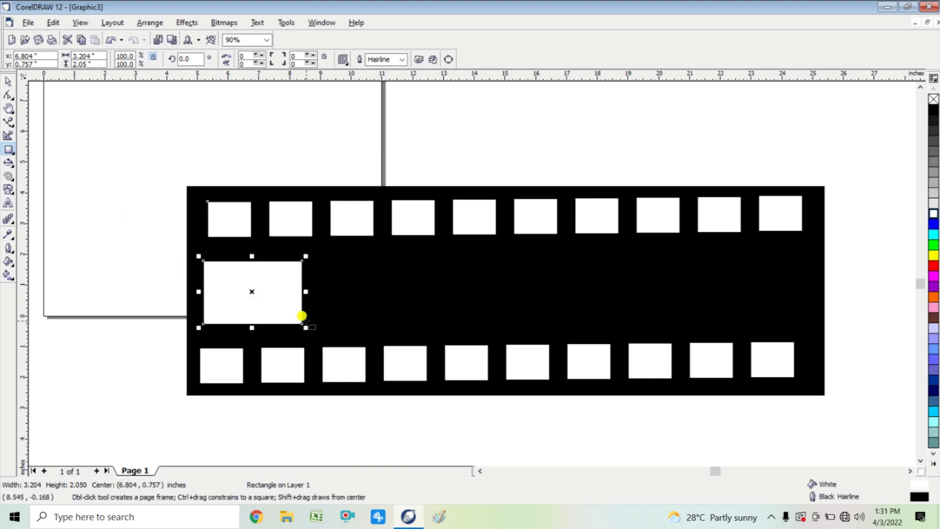
pyautogui.press('space')
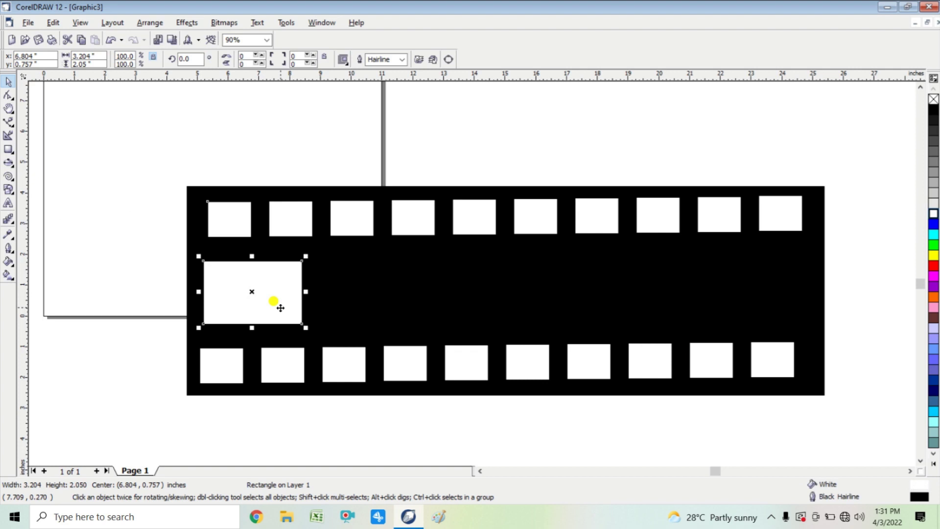
pyautogui.hotkey('ctrl', 'd')
pyautogui.moveTo(287, 306); pyautogui.dragTo(791, 295)
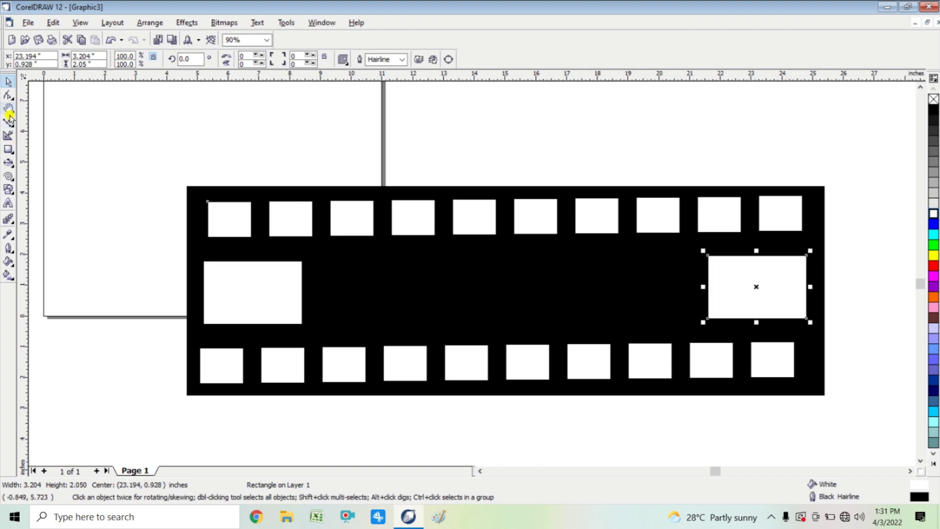
# Blend the two large white rectangles across the middle of the strip, set the blend to 3 steps, and deselect it
pyautogui.click(10, 220)
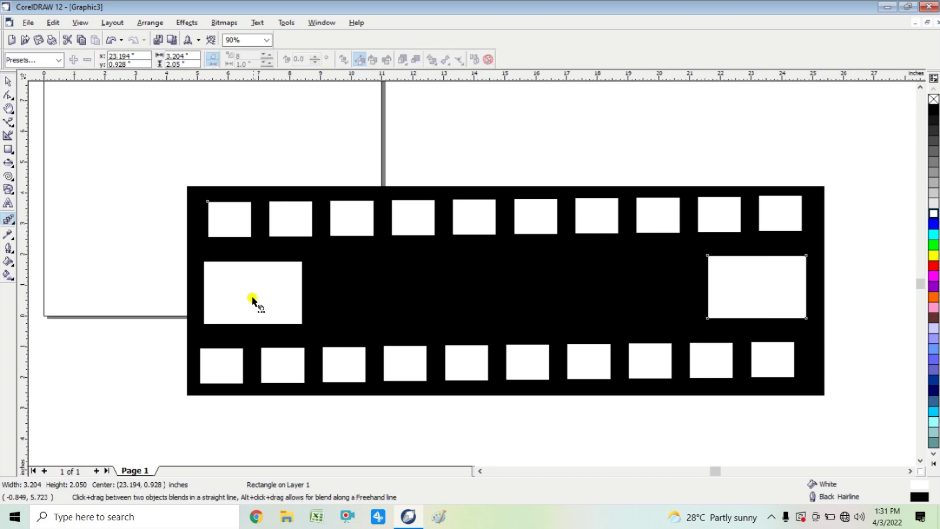
pyautogui.moveTo(252, 296); pyautogui.dragTo(728, 289)
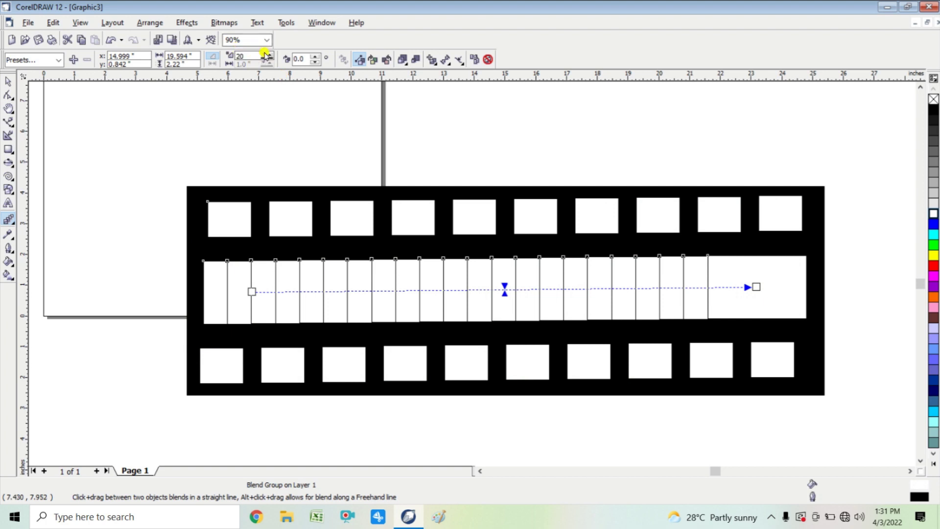
pyautogui.scroll(-7, 264, 53)
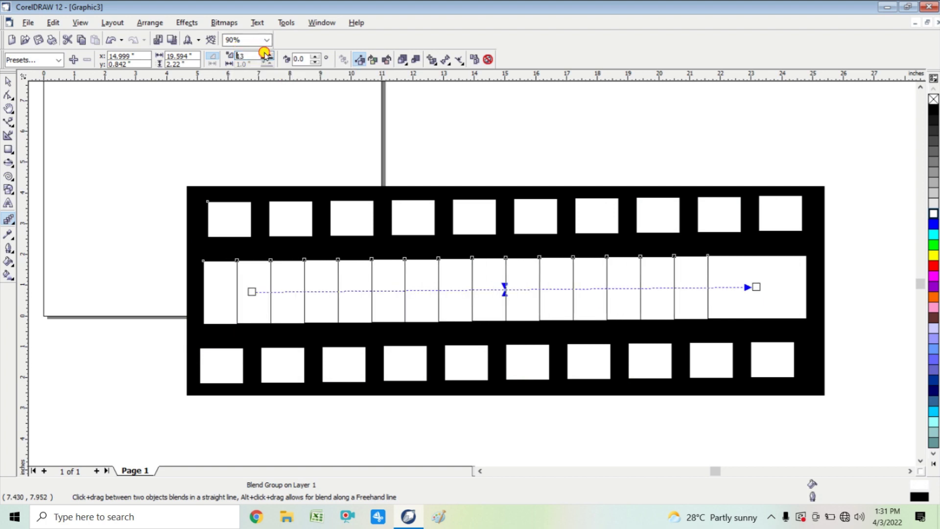
pyautogui.scroll(-7, 264, 52)
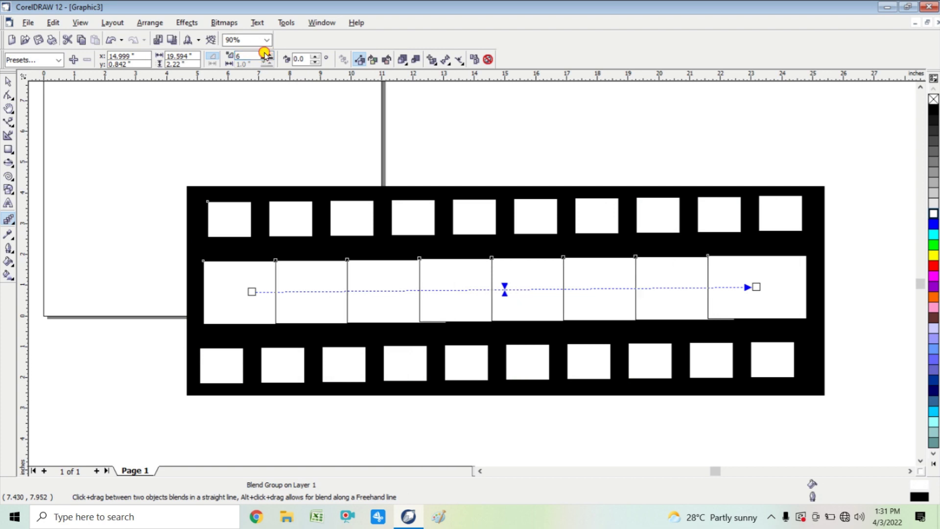
pyautogui.scroll(-3, 264, 53)
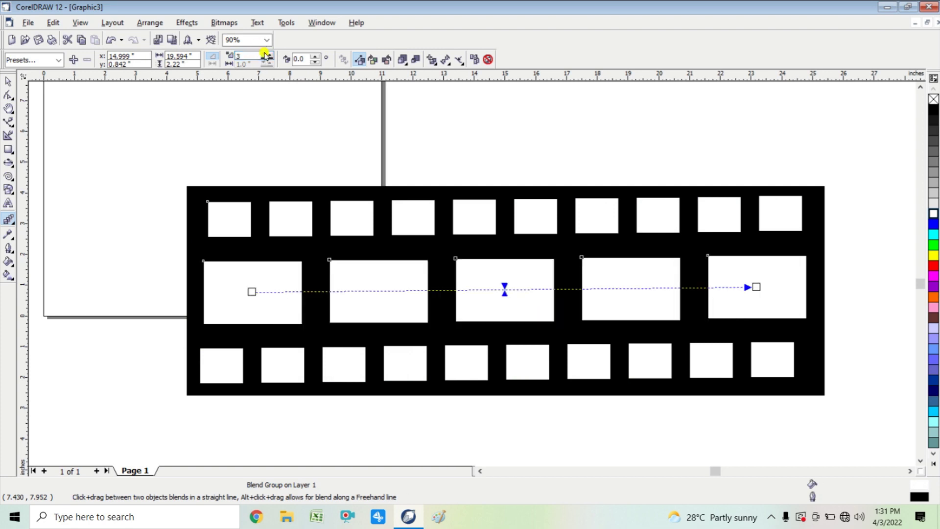
pyautogui.click(9, 82)
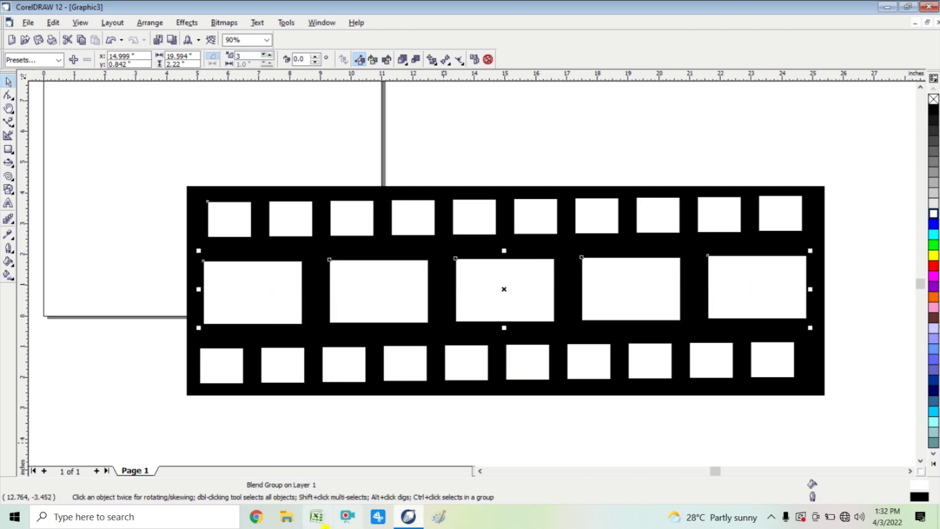
pyautogui.click(642, 409)
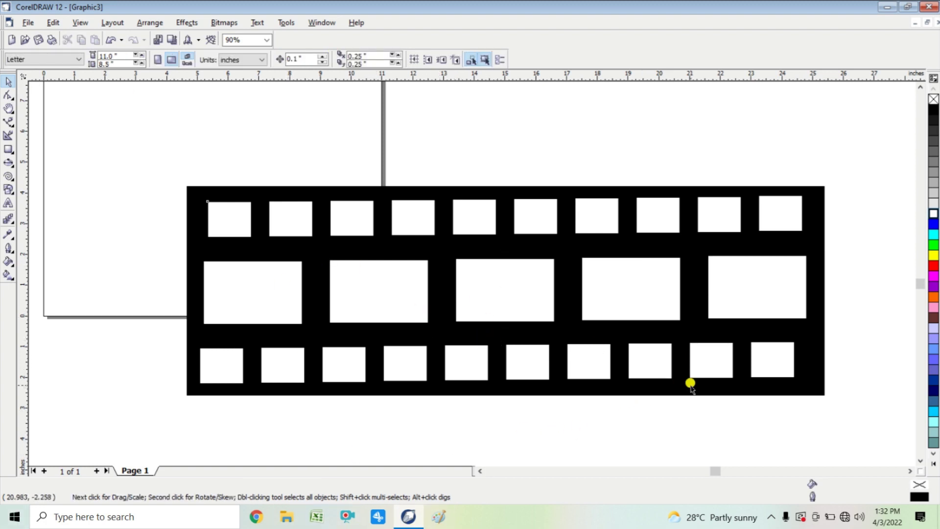
# Break the middle row's blend group apart and deselect it
pyautogui.click(270, 288)
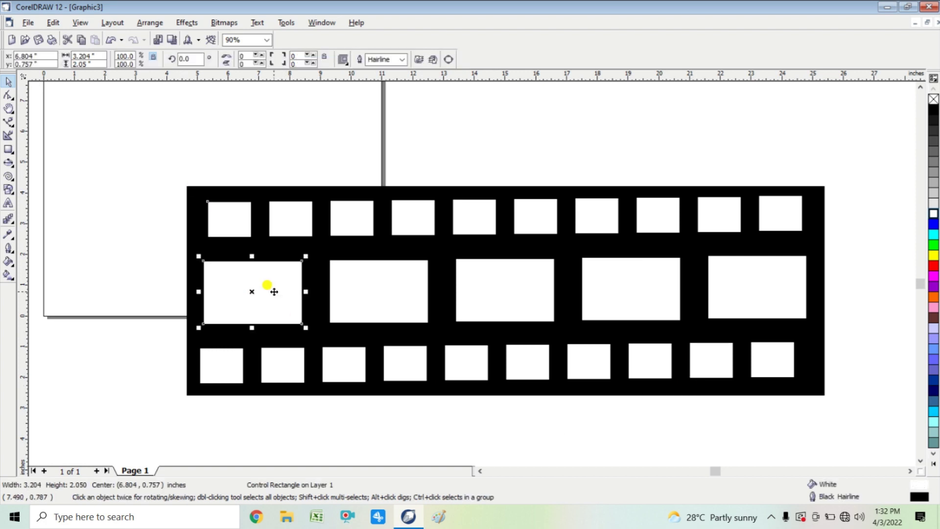
pyautogui.click(412, 297)
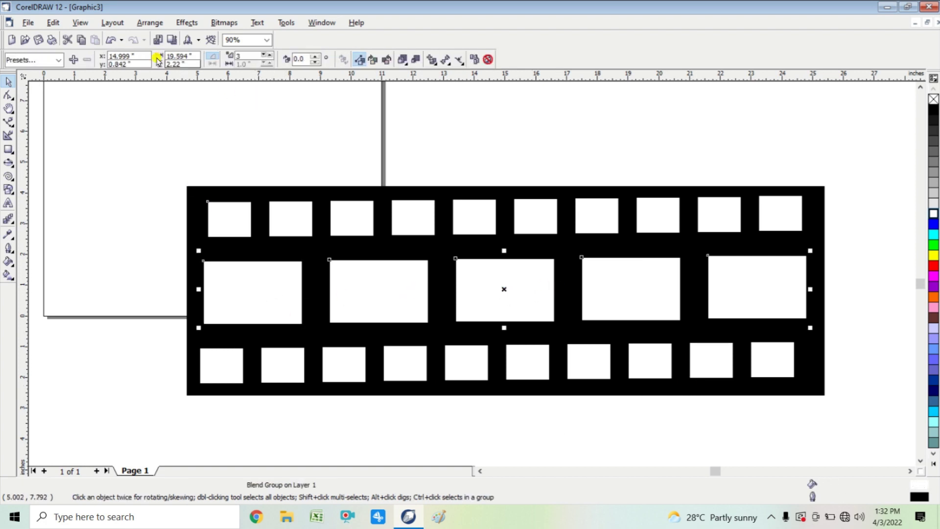
pyautogui.click(152, 23)
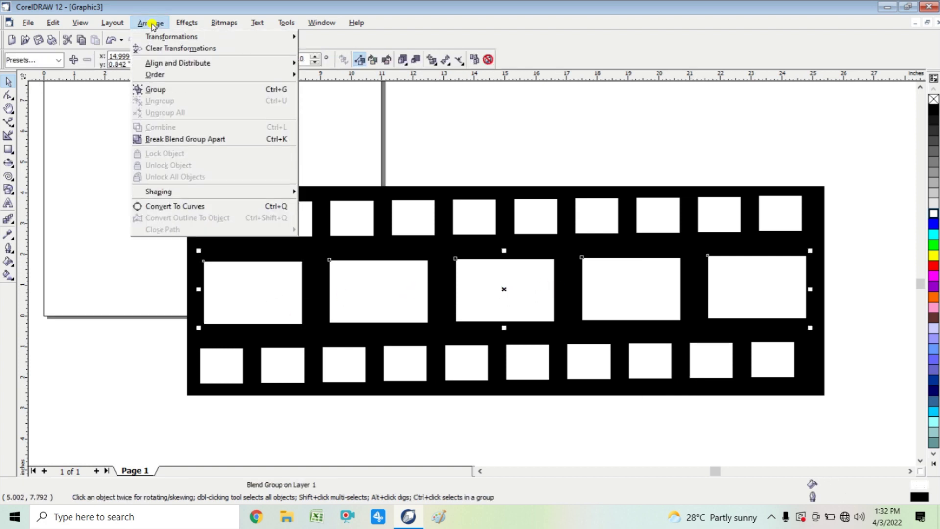
pyautogui.click(172, 139)
pyautogui.click(552, 126)
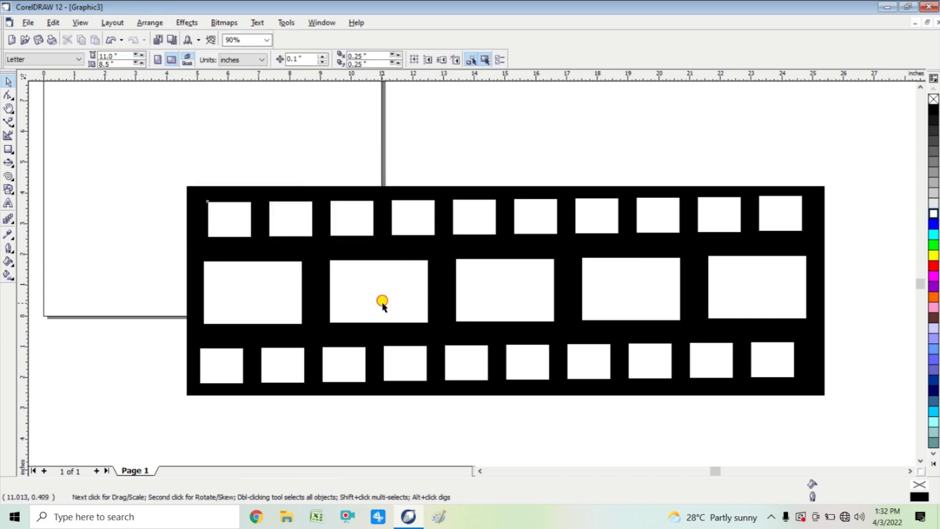
# Ungroup all of the three inner frames in the middle row and check that each large frame can be selected individually
pyautogui.click(382, 302)
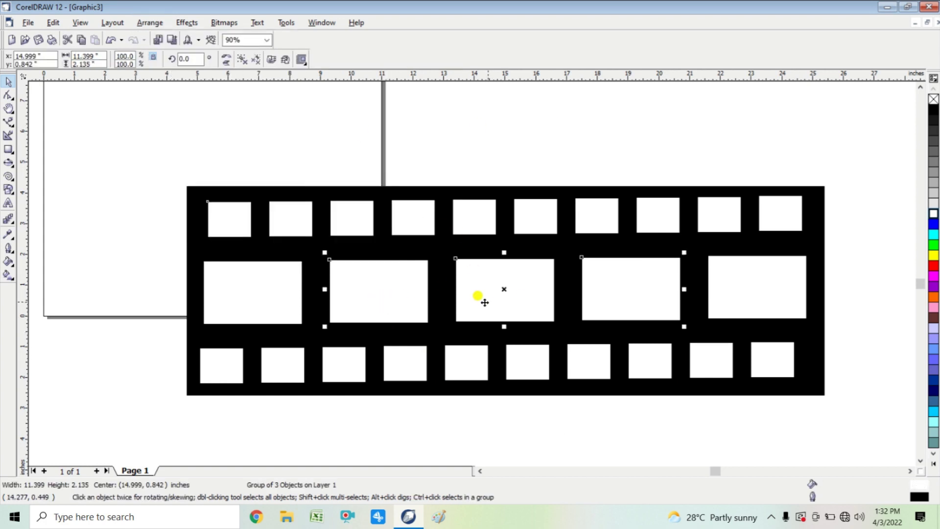
pyautogui.click(143, 23)
pyautogui.click(156, 112)
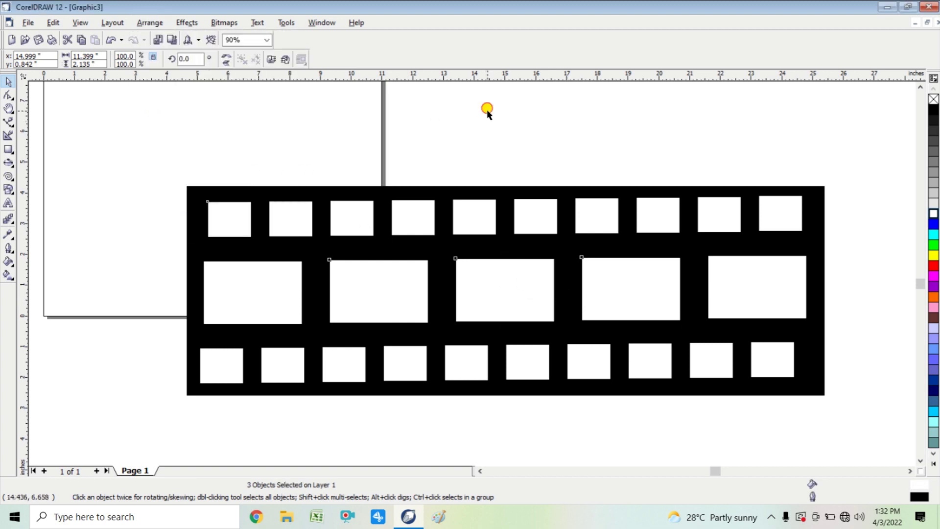
pyautogui.click(487, 112)
pyautogui.click(399, 294)
pyautogui.click(498, 296)
pyautogui.click(614, 281)
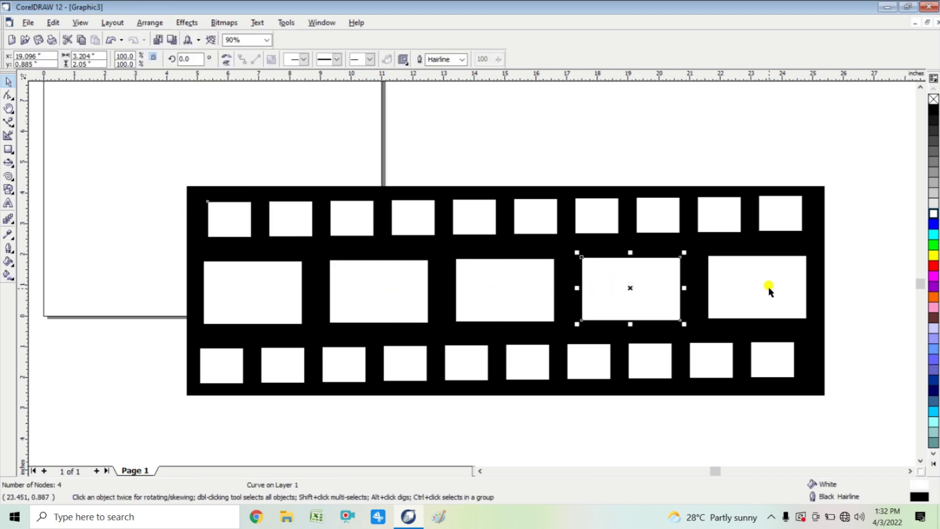
pyautogui.click(768, 290)
pyautogui.click(243, 289)
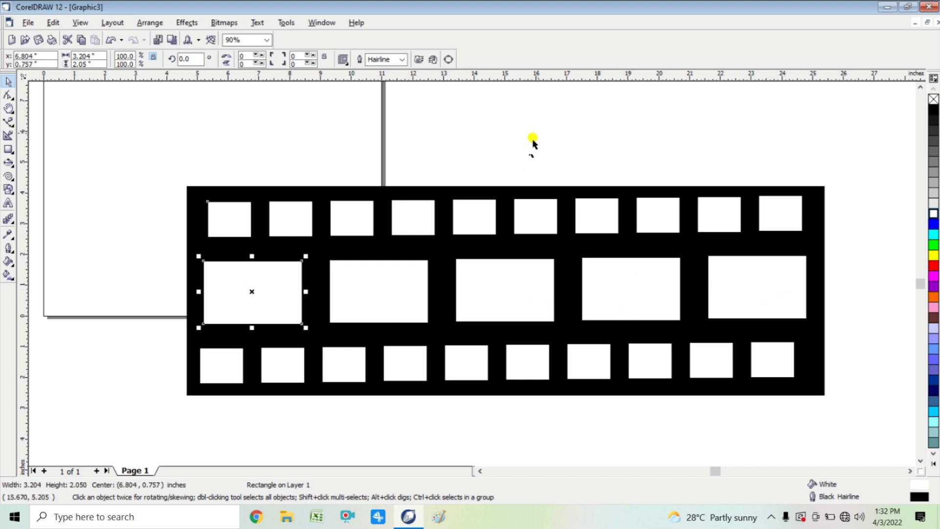
pyautogui.click(547, 123)
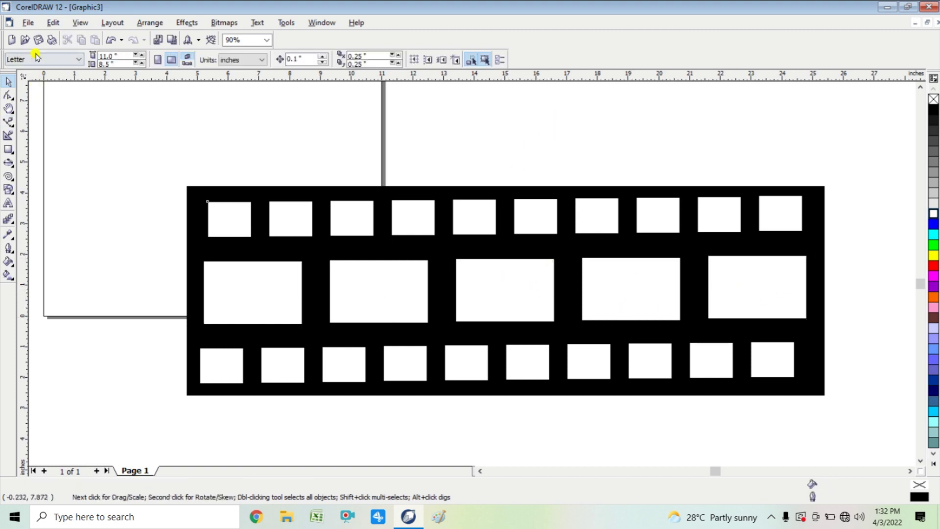
# Import the first image from the hd wallpaper folder and place it about 3.45 by 2.59 inches above the strip's left end
pyautogui.click(28, 23)
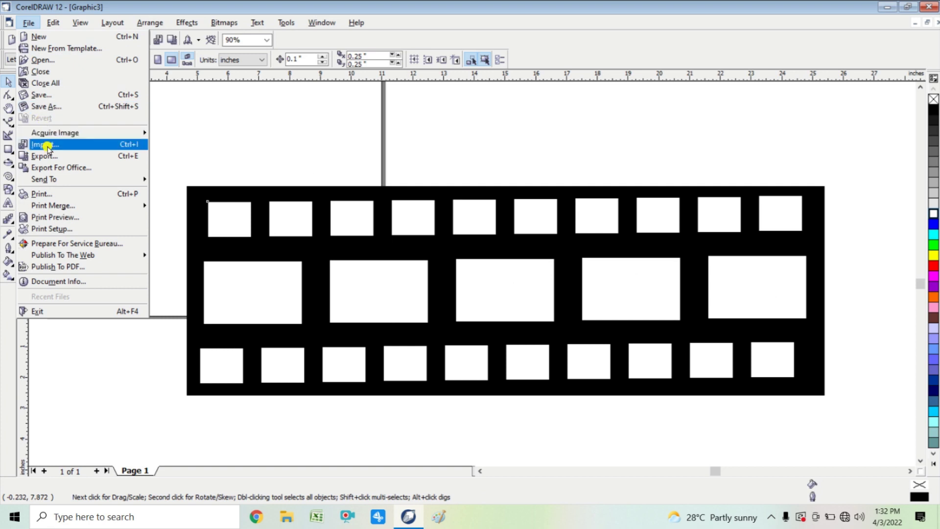
pyautogui.click(45, 144)
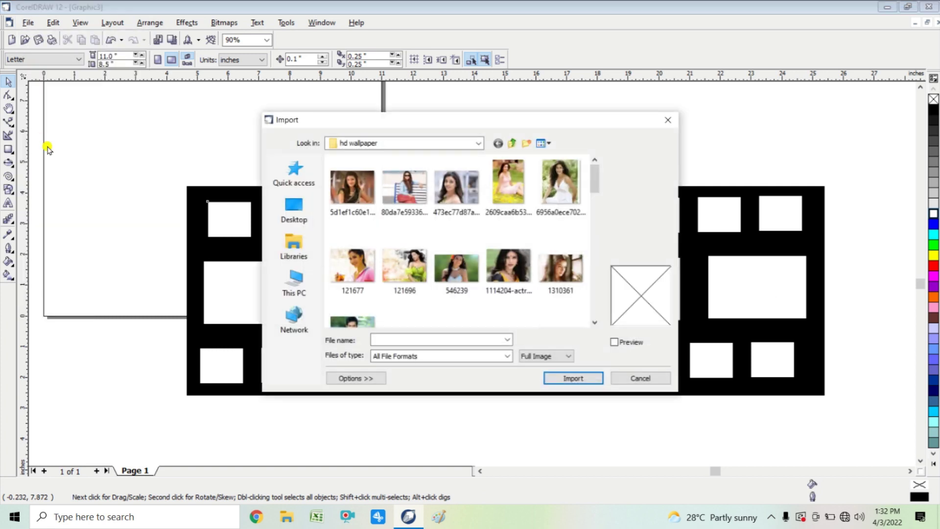
pyautogui.click(571, 383)
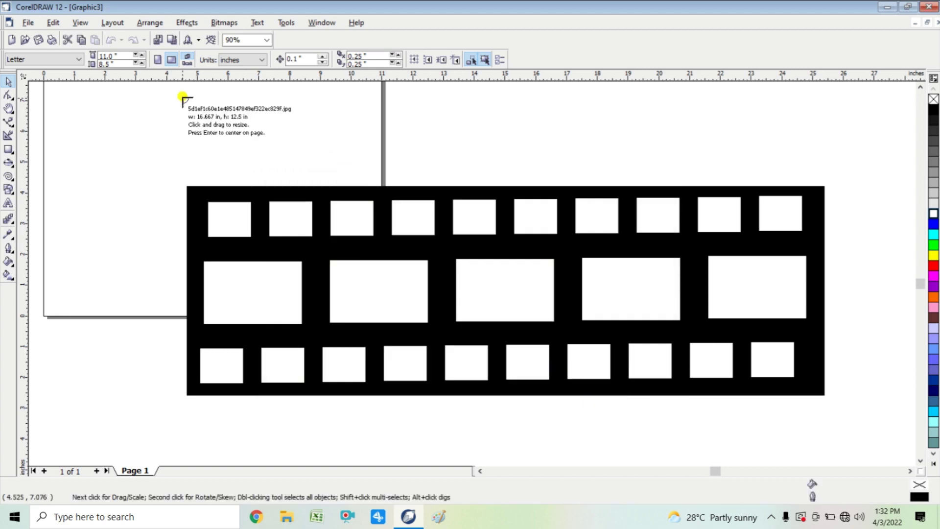
pyautogui.moveTo(184, 93); pyautogui.dragTo(297, 159)
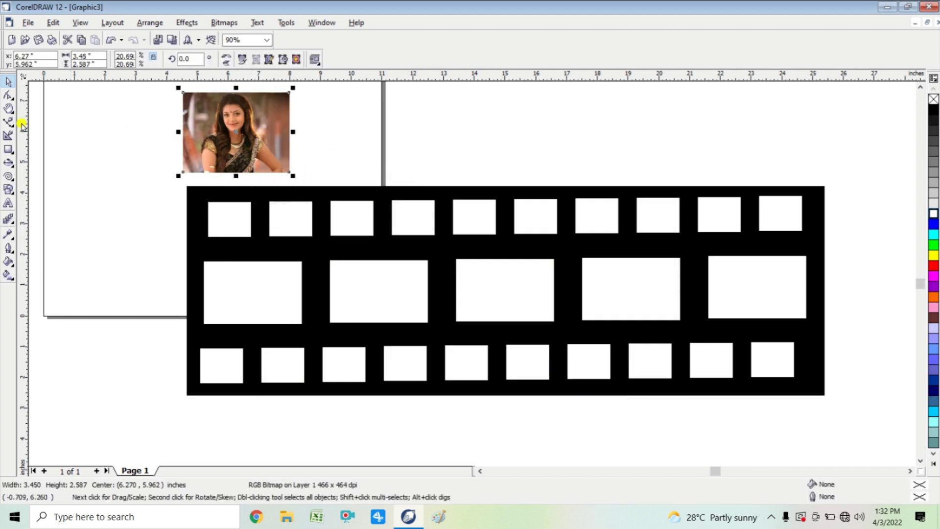
pyautogui.click(31, 94)
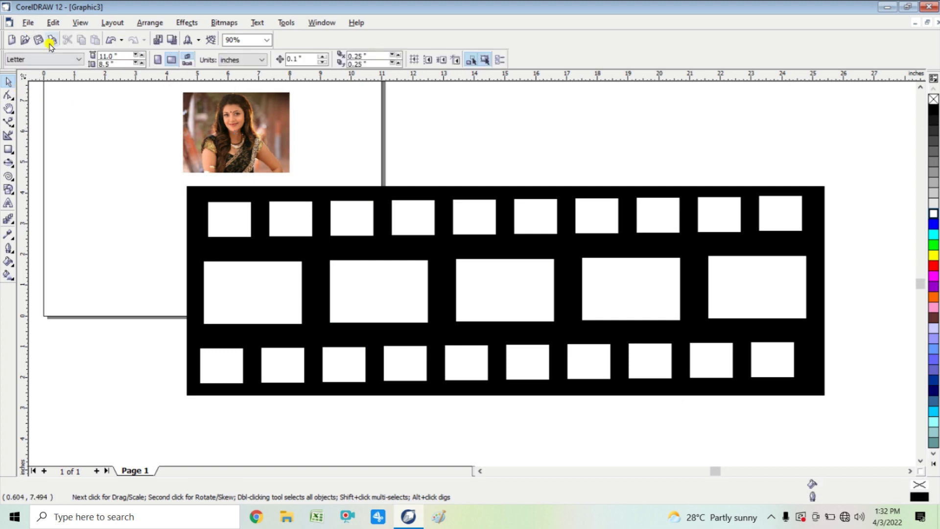
# Import the image 1310361 and place it about 3.56 by 2.23 inches above the strip, to the right of the first photo
pyautogui.click(27, 23)
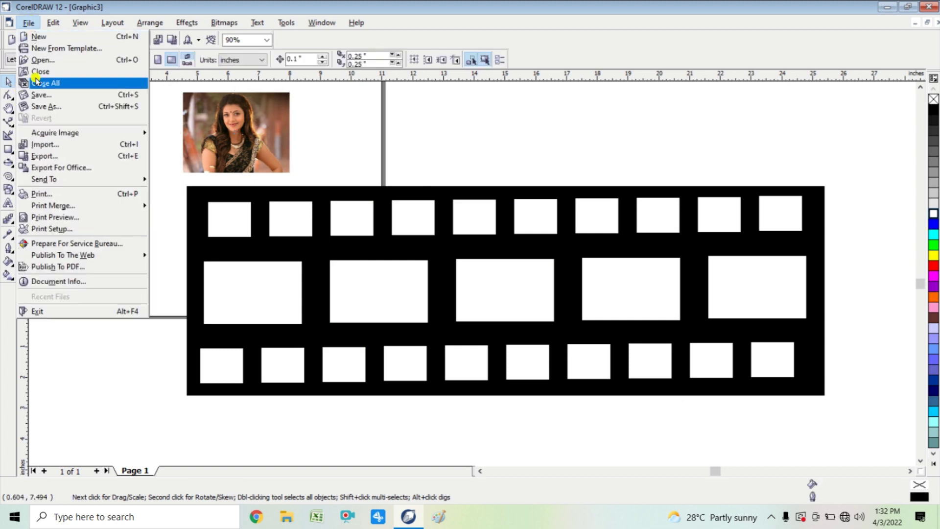
pyautogui.click(56, 146)
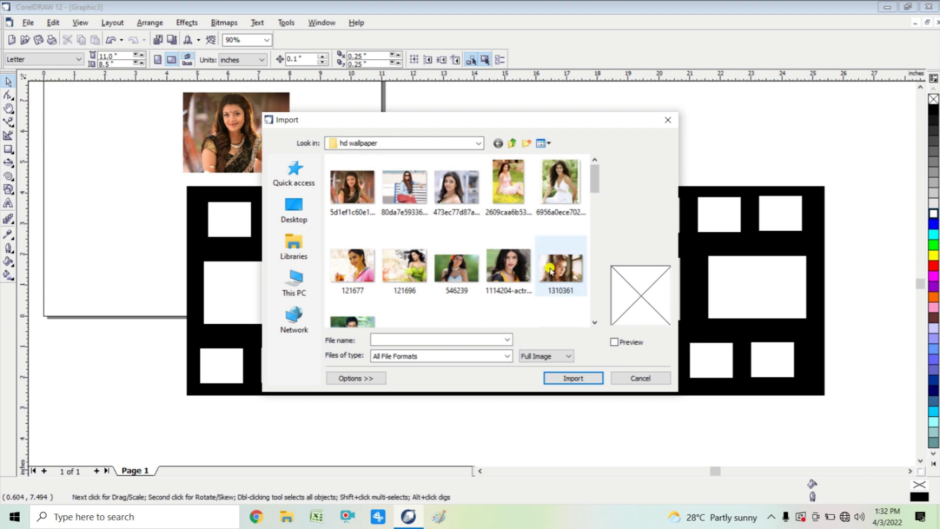
pyautogui.click(570, 272)
pyautogui.click(573, 378)
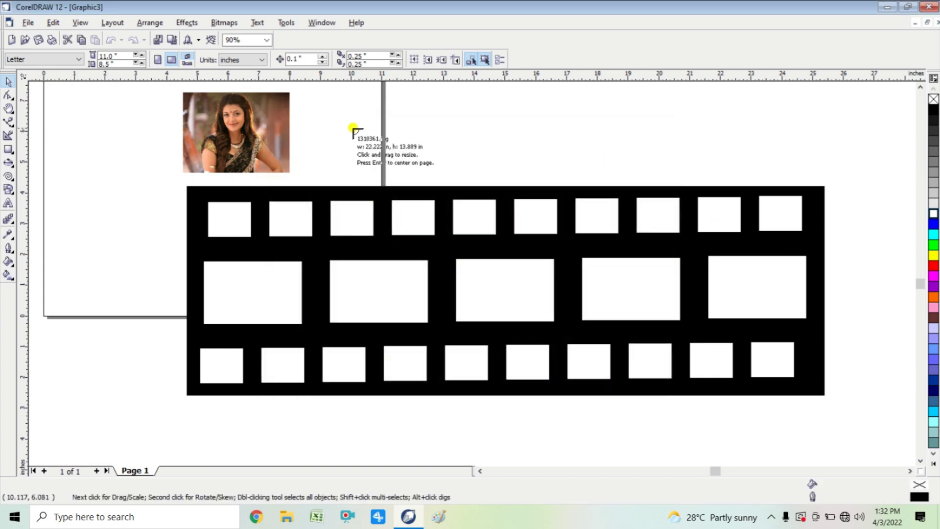
pyautogui.moveTo(333, 104); pyautogui.dragTo(440, 174)
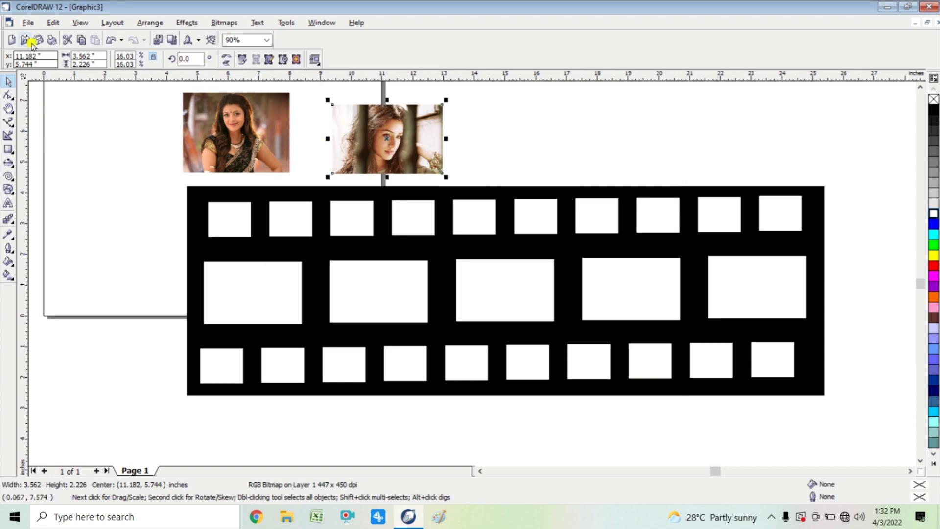
# Import the image 2609caa6b53... at about 3.38 by 2.35 inches beside the second photo, and shift both photos slightly up and left
pyautogui.click(28, 22)
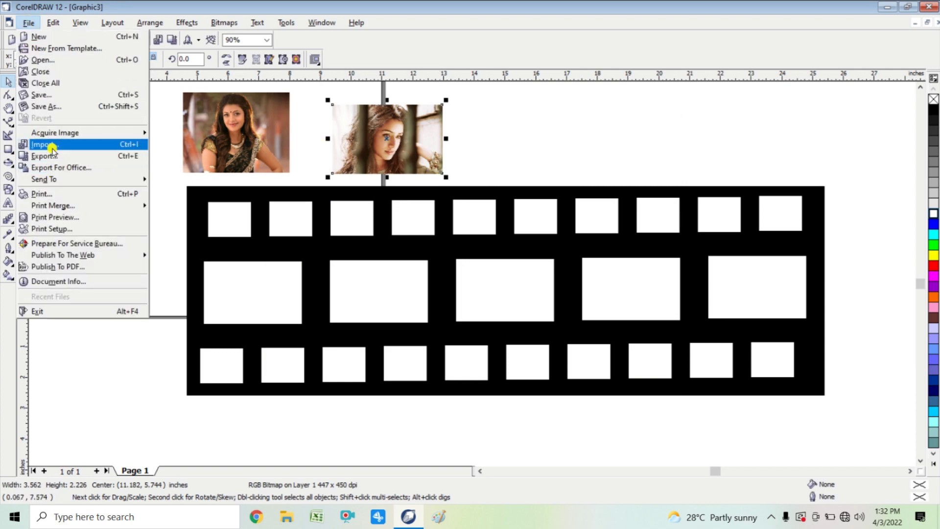
pyautogui.click(49, 144)
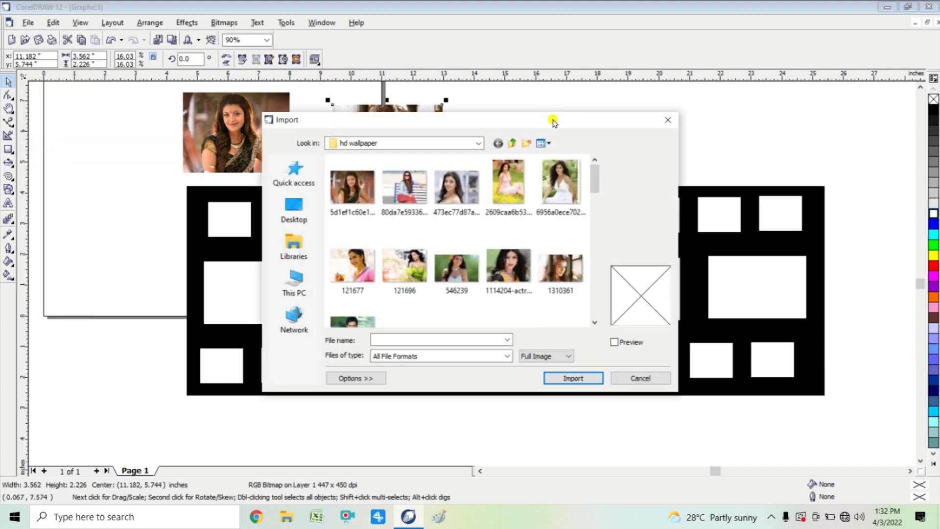
pyautogui.click(513, 187)
pyautogui.click(571, 378)
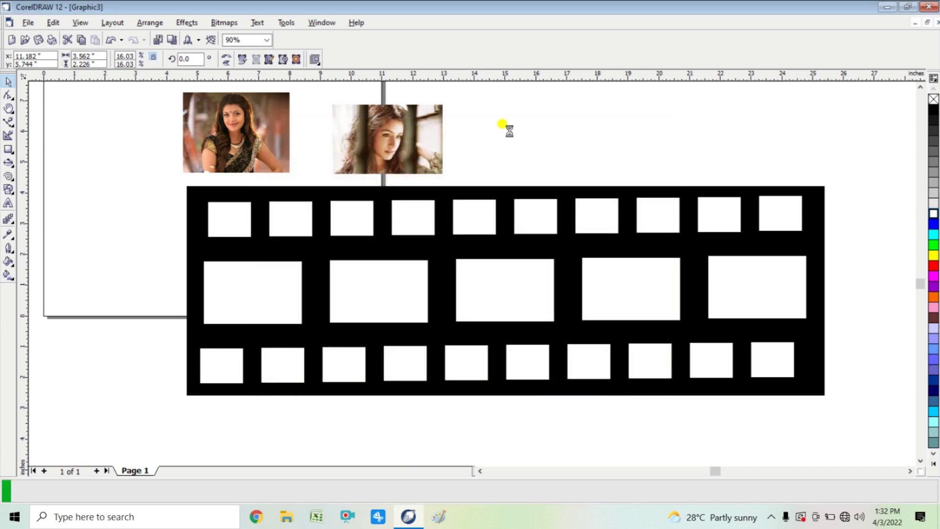
pyautogui.moveTo(483, 108); pyautogui.dragTo(588, 142)
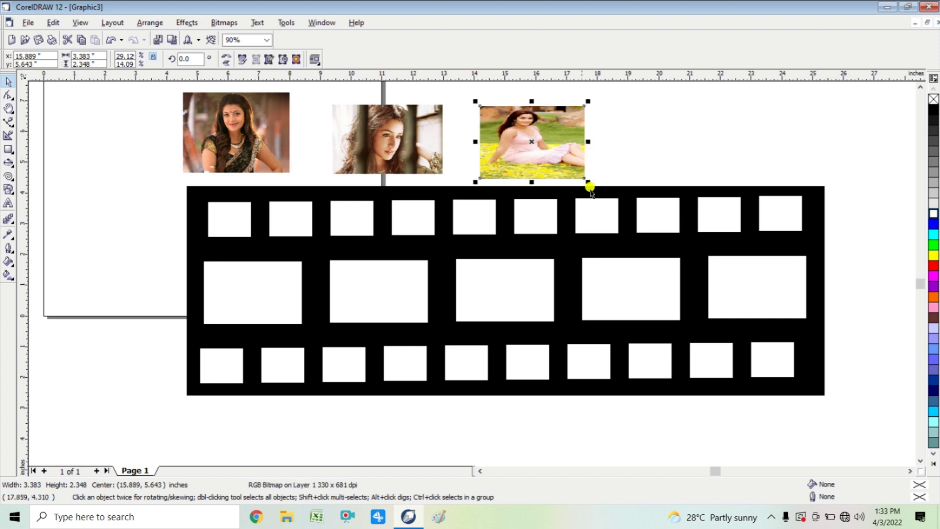
pyautogui.moveTo(495, 134); pyautogui.dragTo(480, 130)
pyautogui.moveTo(398, 135); pyautogui.dragTo(390, 130)
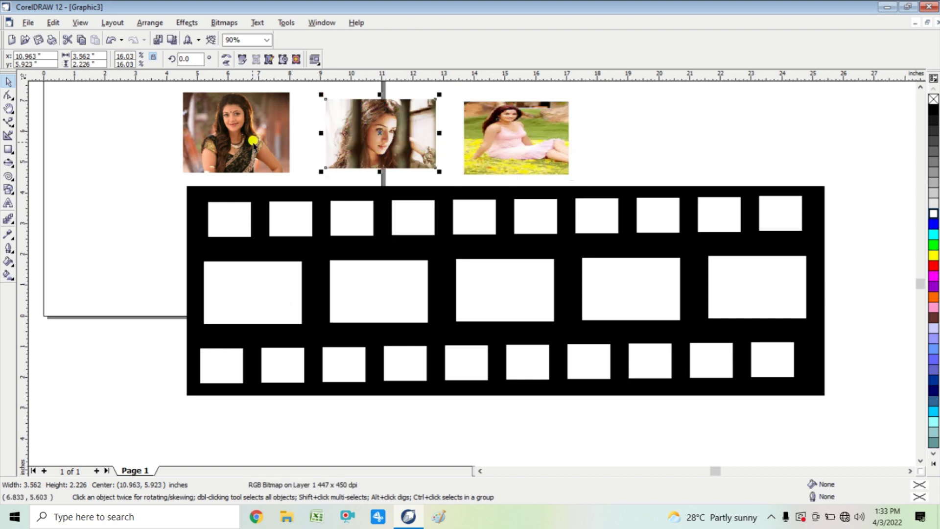
# PowerClip the first photo inside the leftmost large frame of the film strip's middle row
pyautogui.click(230, 140)
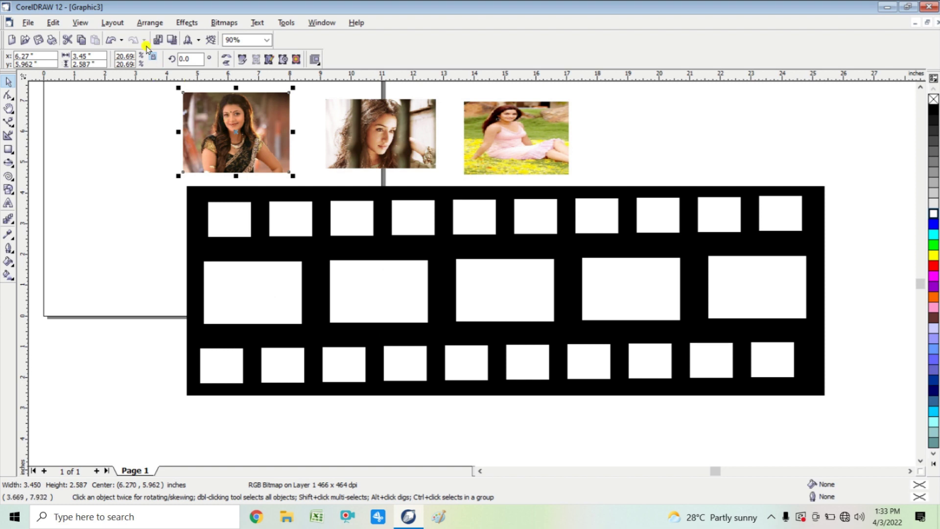
pyautogui.click(150, 24)
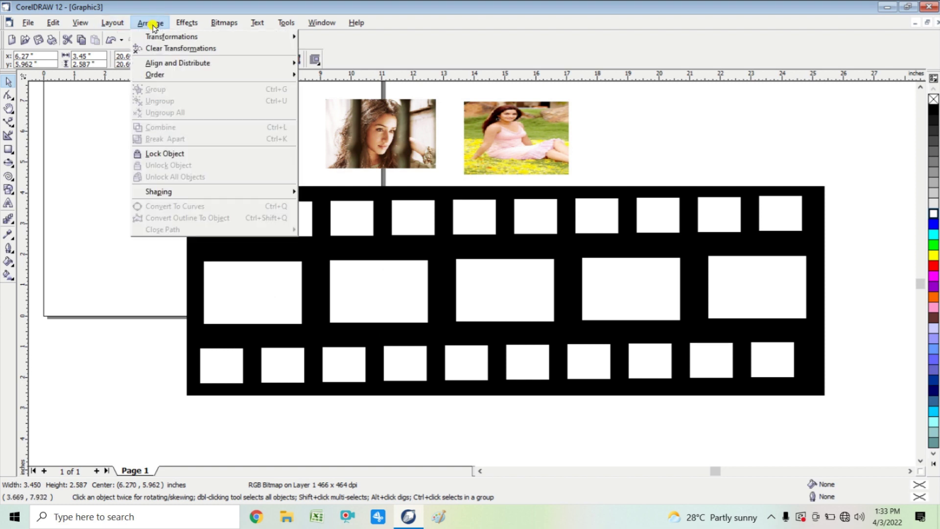
pyautogui.moveTo(186, 23)
pyautogui.moveTo(217, 166)
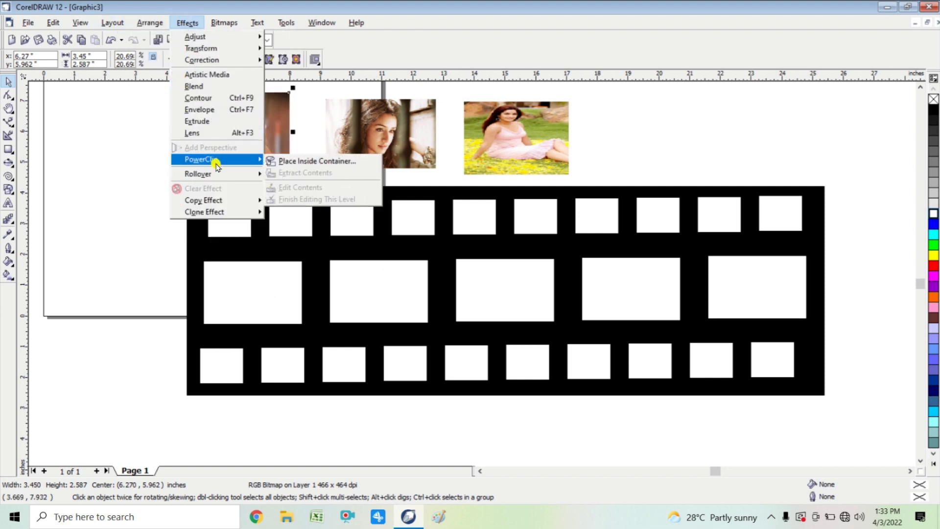
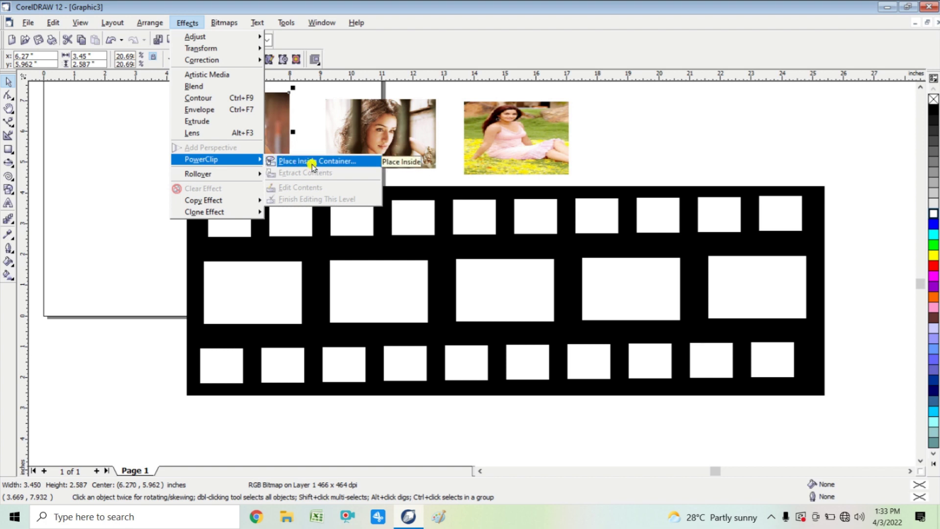
pyautogui.click(312, 162)
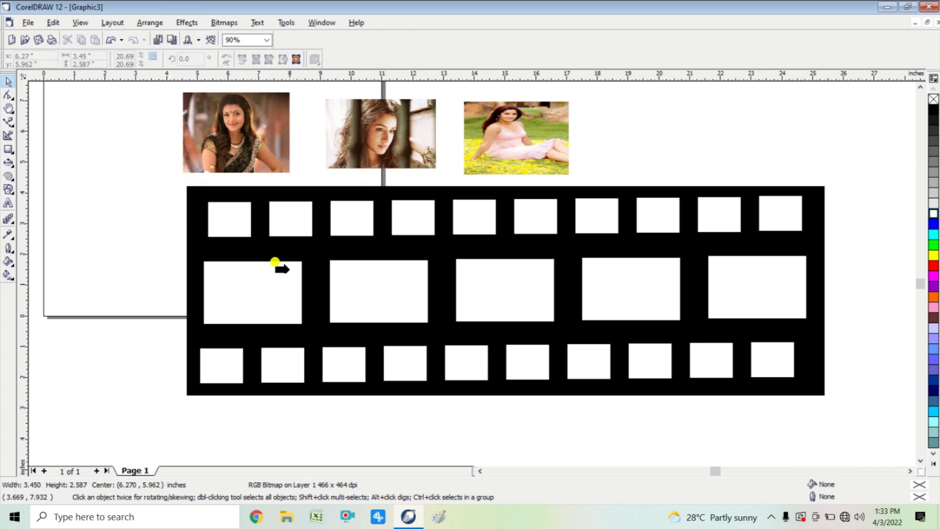
pyautogui.click(230, 290)
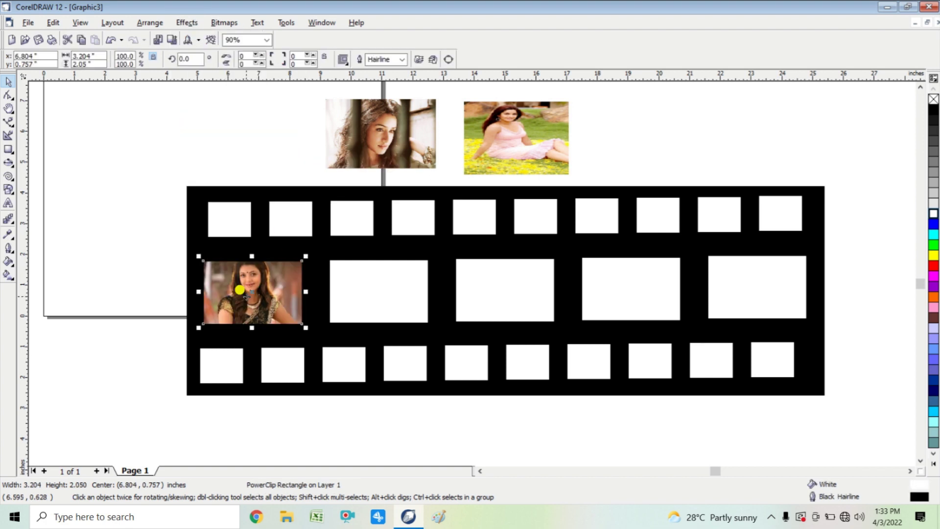
# PowerClip the photo 1310361 inside the second large frame of the middle row
pyautogui.click(385, 147)
pyautogui.click(160, 25)
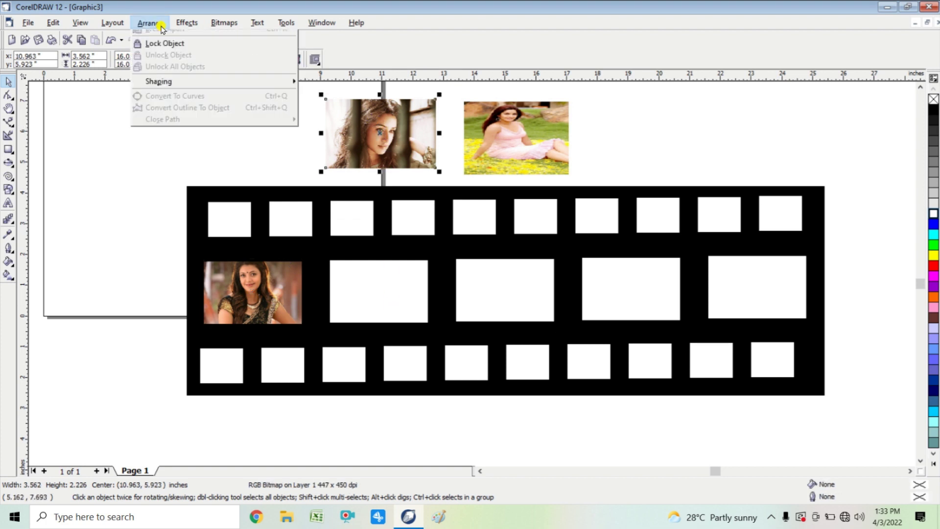
pyautogui.moveTo(187, 22)
pyautogui.moveTo(221, 159)
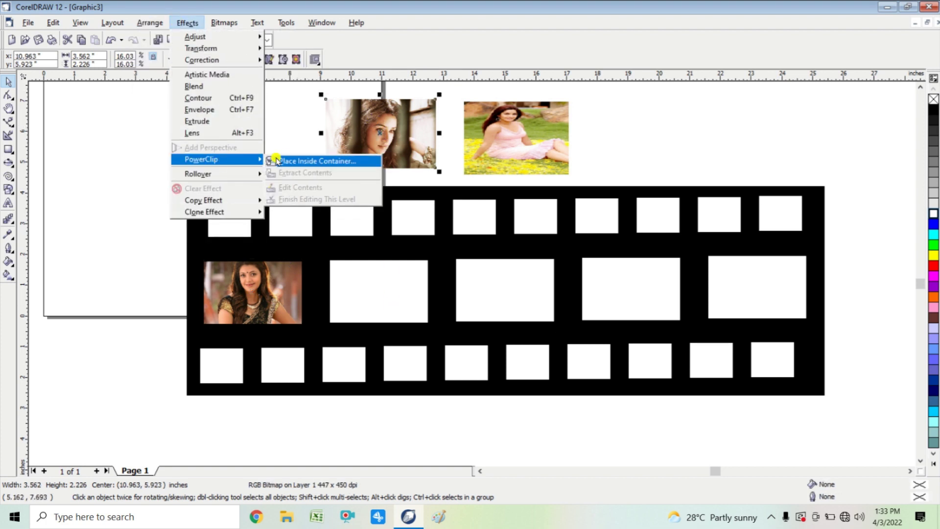
pyautogui.click(301, 163)
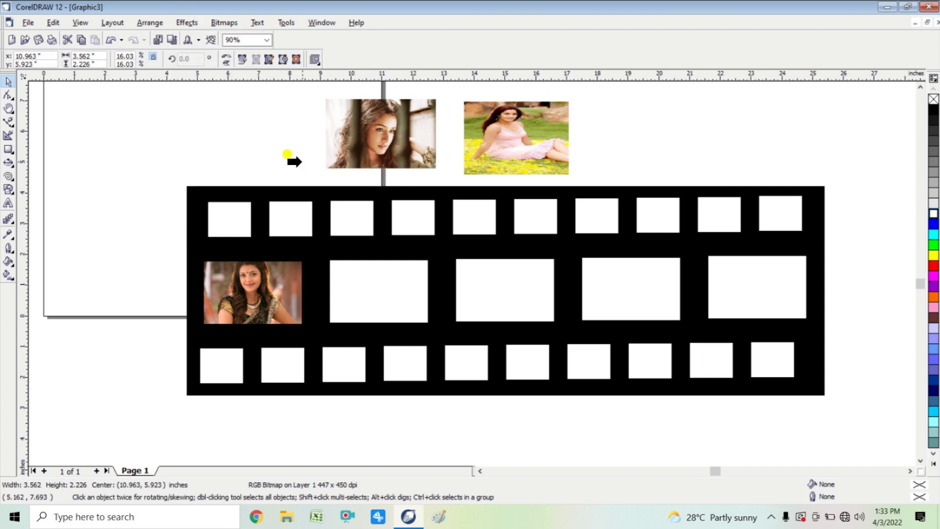
pyautogui.click(366, 297)
# PowerClip the pink-dress photo inside the third large frame of the middle row and deselect it
pyautogui.click(567, 139)
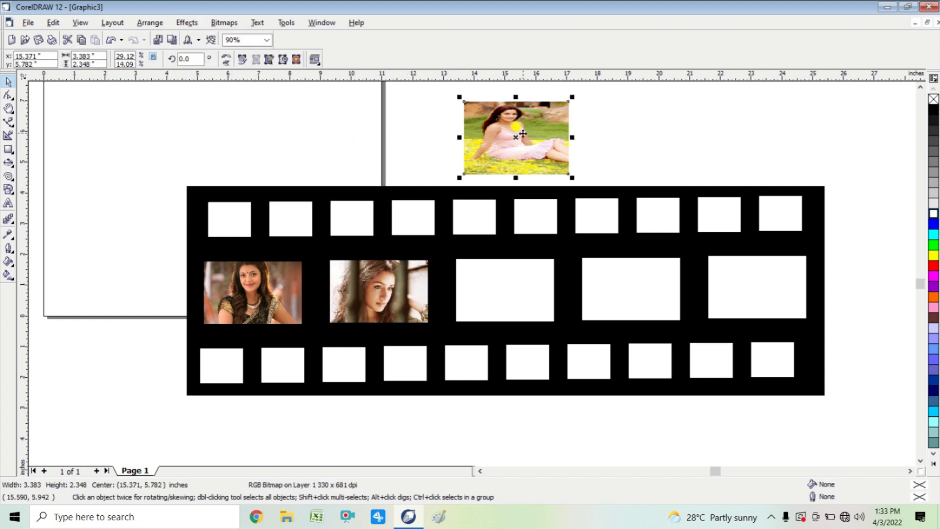
pyautogui.click(157, 24)
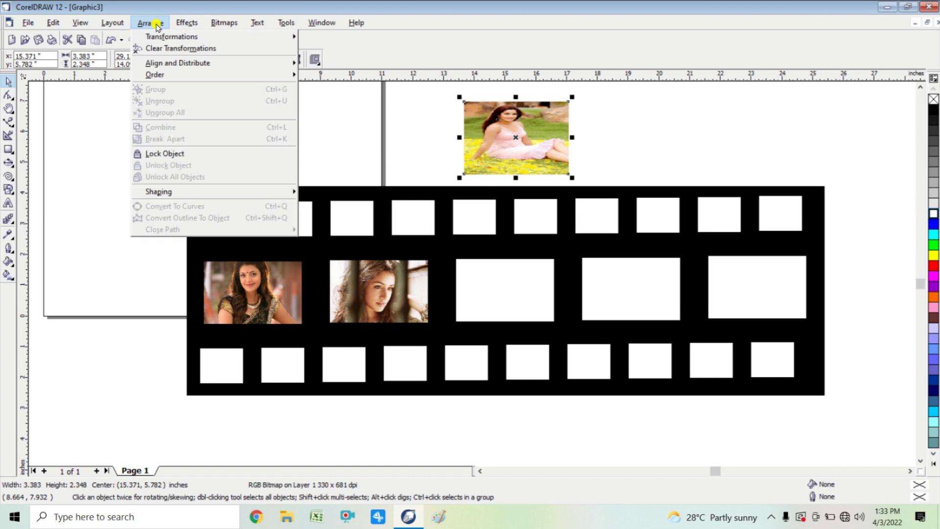
pyautogui.moveTo(187, 22)
pyautogui.moveTo(219, 159)
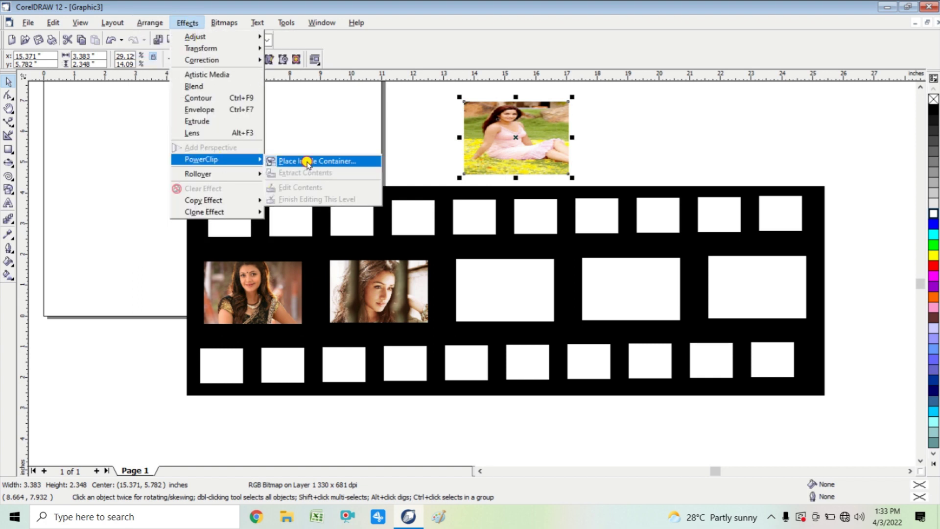
pyautogui.click(307, 162)
pyautogui.click(496, 290)
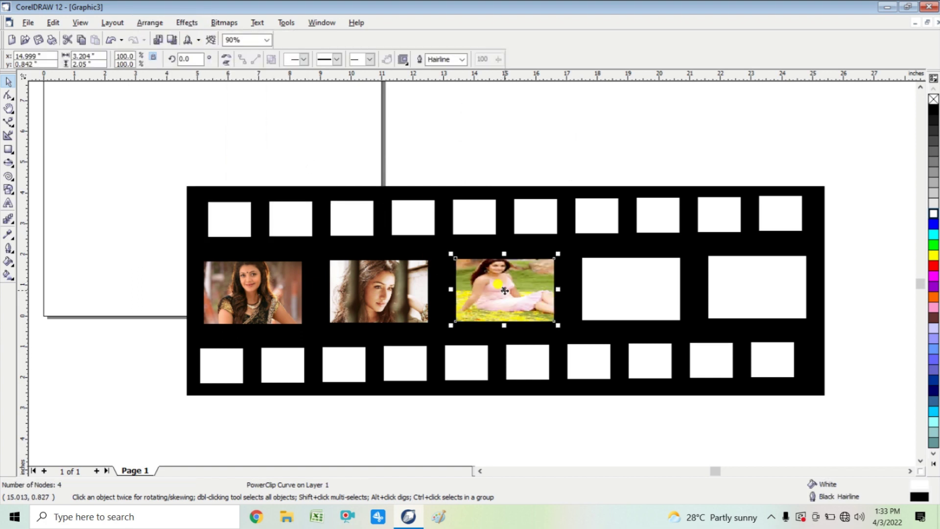
pyautogui.click(559, 134)
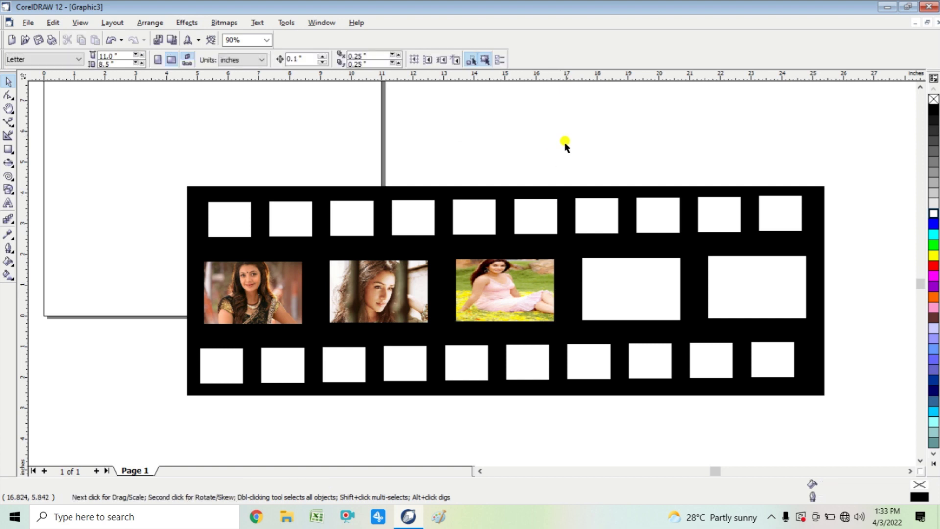
# Import the image kajol from the hd wallpaper folder and place it about 3.22 by 2.69 inches above the strip's third and fourth large frames
pyautogui.click(34, 26)
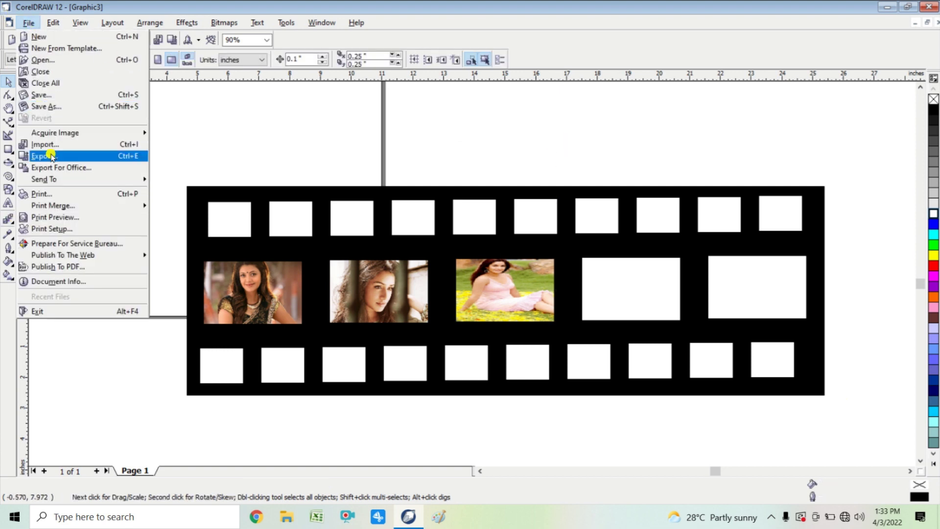
pyautogui.click(23, 145)
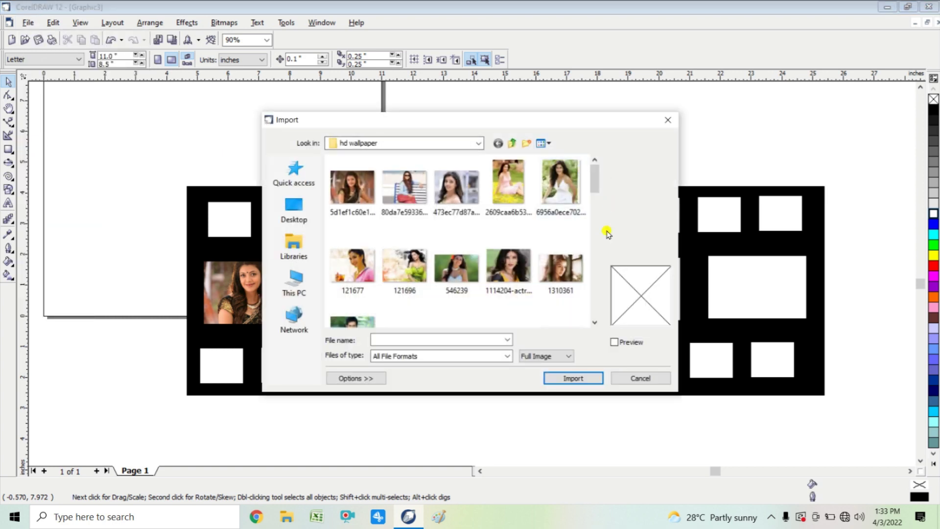
pyautogui.moveTo(591, 192); pyautogui.dragTo(594, 241)
pyautogui.click(509, 210)
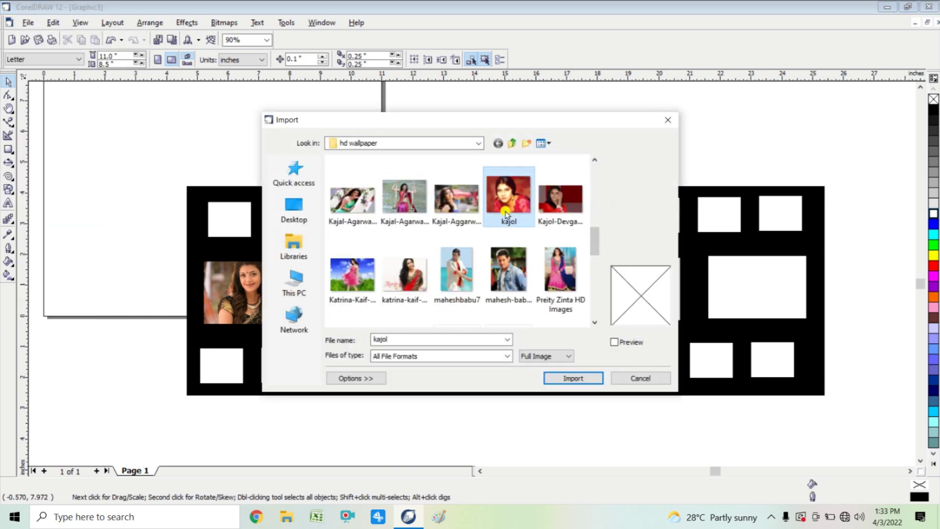
pyautogui.click(572, 378)
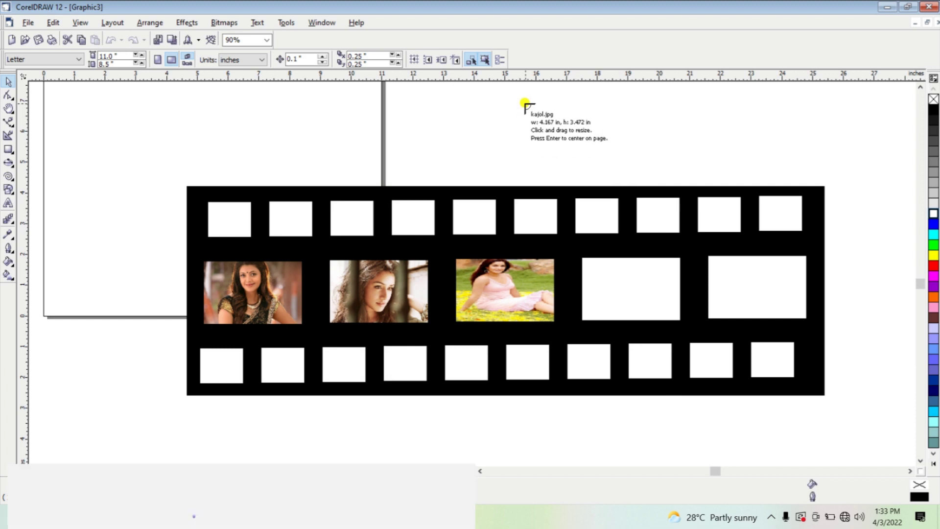
pyautogui.moveTo(524, 102)
pyautogui.mouseDown()
pyautogui.moveTo(629, 146)
pyautogui.moveTo(628, 187)
pyautogui.mouseUp()
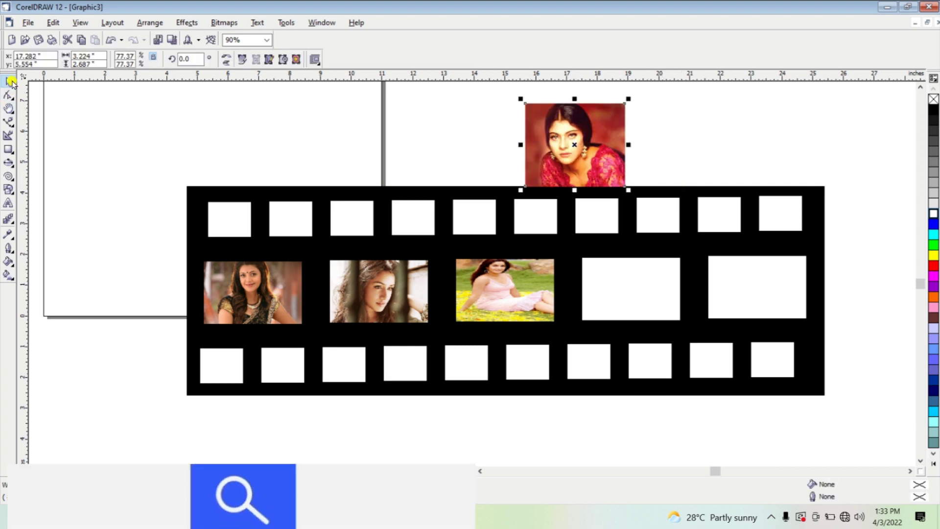
# Import the image mahesh-babu-photos and place it about 3.32 by 2.39 inches above the strip's right end
pyautogui.click(28, 23)
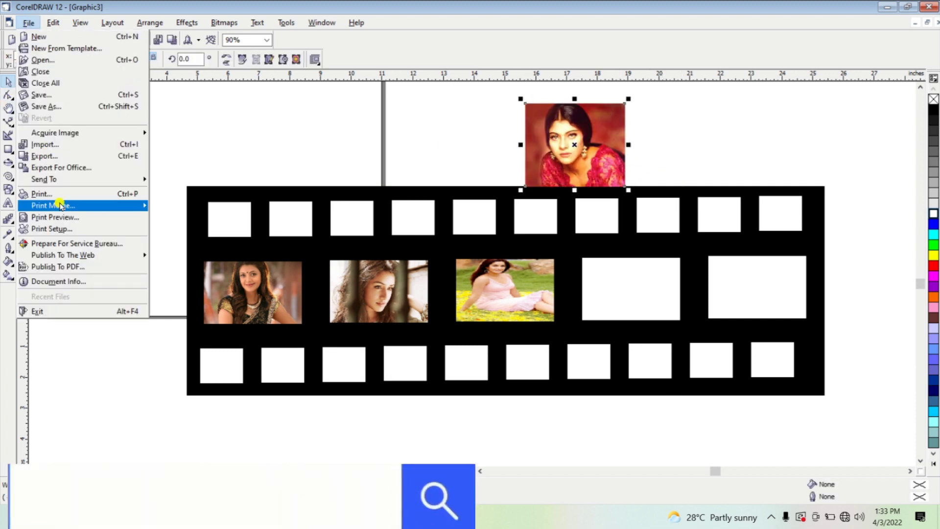
pyautogui.click(49, 144)
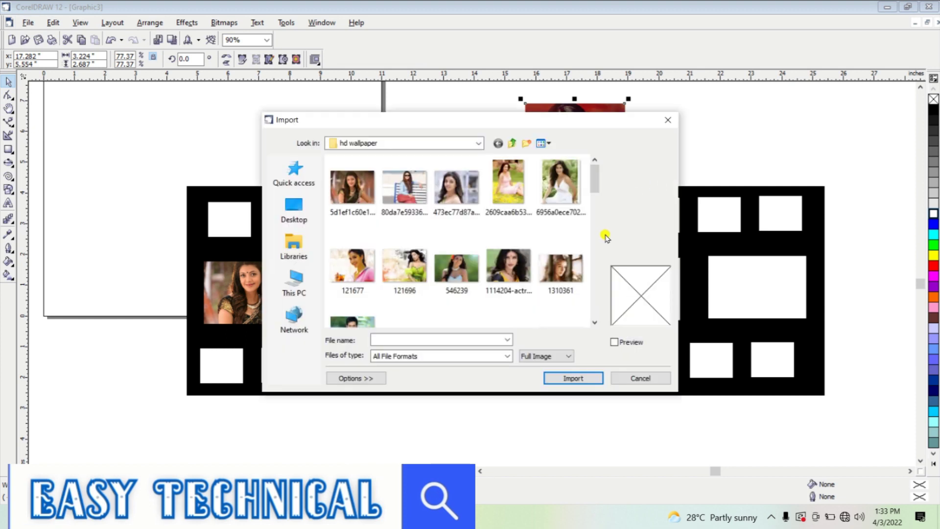
pyautogui.moveTo(594, 171); pyautogui.dragTo(594, 243)
pyautogui.click(506, 245)
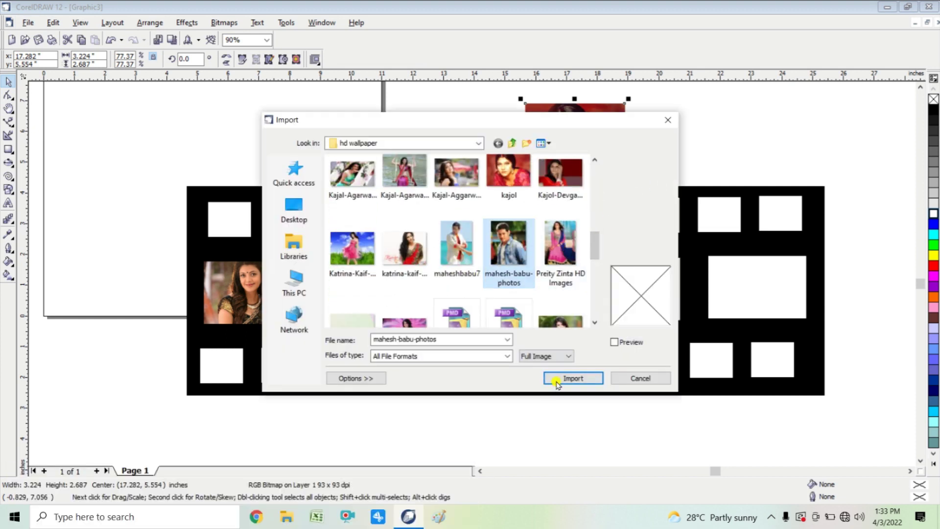
pyautogui.click(553, 378)
pyautogui.moveTo(692, 111); pyautogui.dragTo(794, 151)
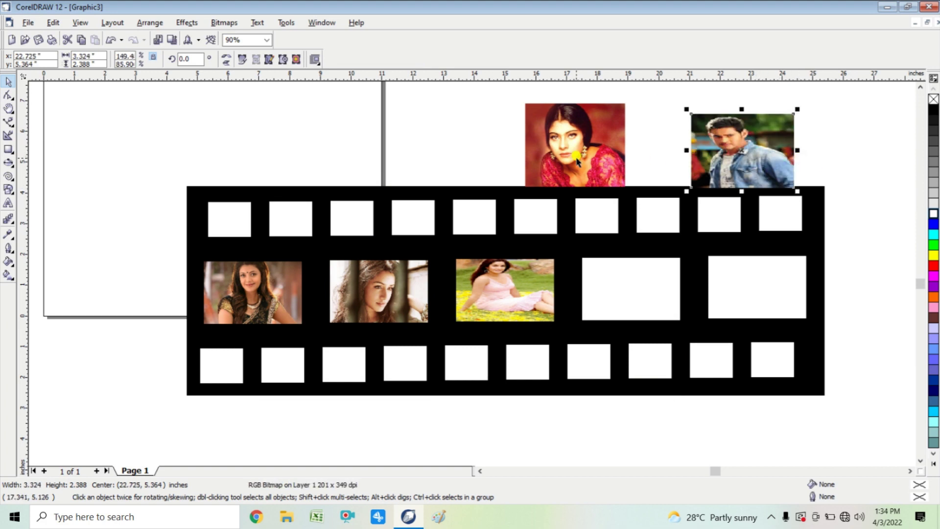
# PowerClip the kajol photo inside the fourth large frame of the middle row
pyautogui.click(576, 142)
pyautogui.click(151, 23)
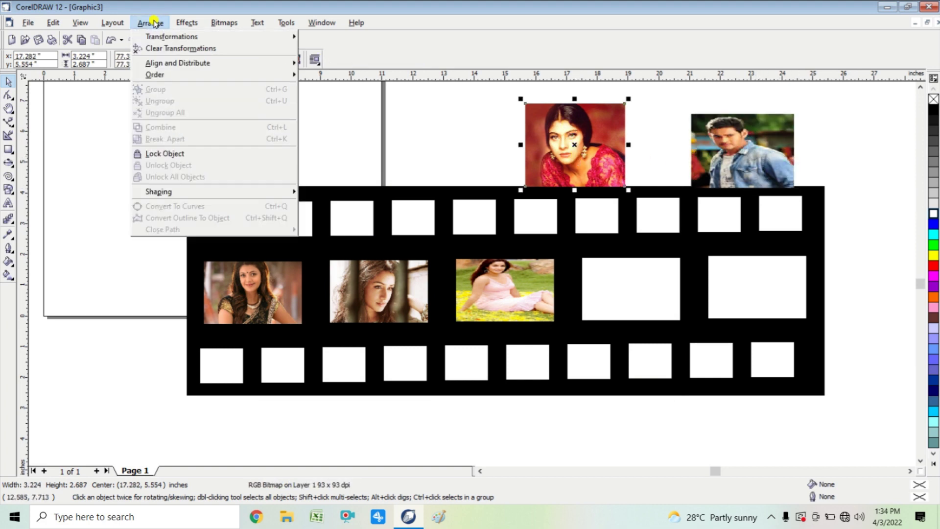
pyautogui.moveTo(188, 23)
pyautogui.moveTo(216, 158)
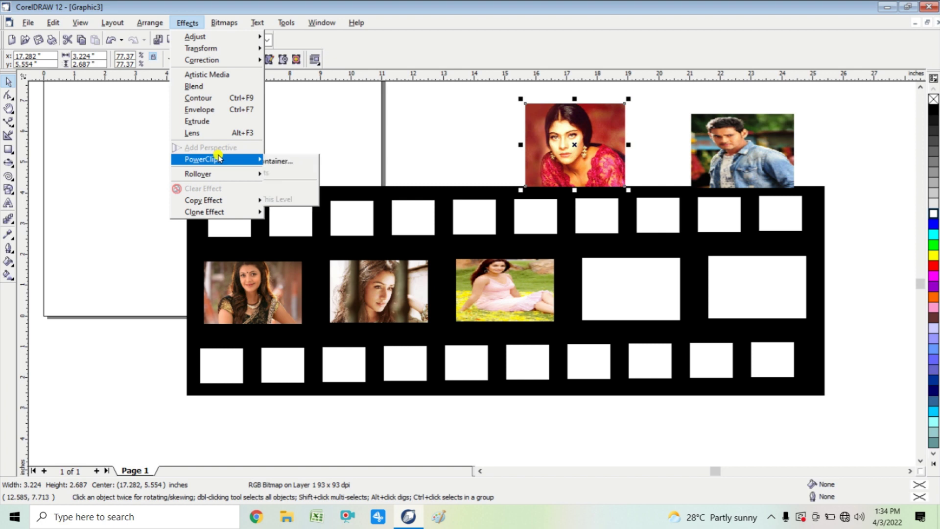
pyautogui.click(306, 161)
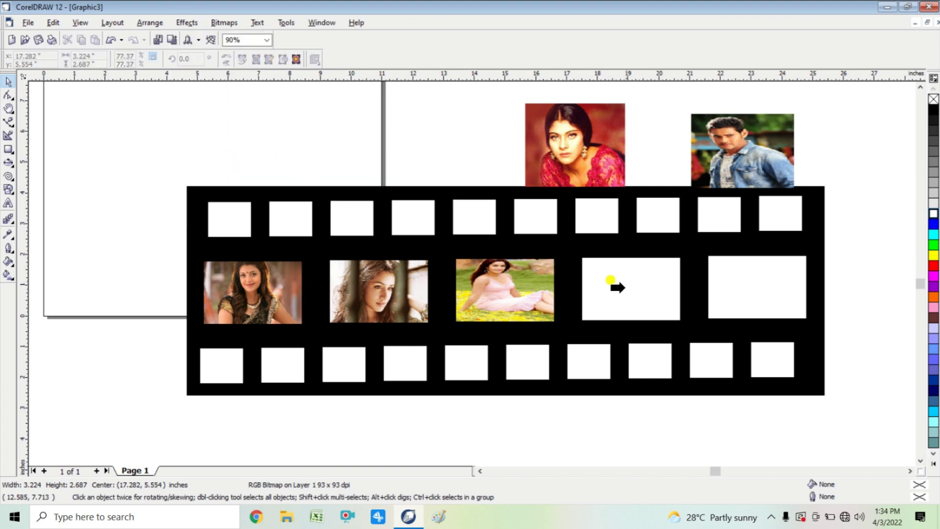
pyautogui.click(618, 282)
# PowerClip the mahesh-babu photo inside the fifth large frame of the middle row and deselect it
pyautogui.click(747, 156)
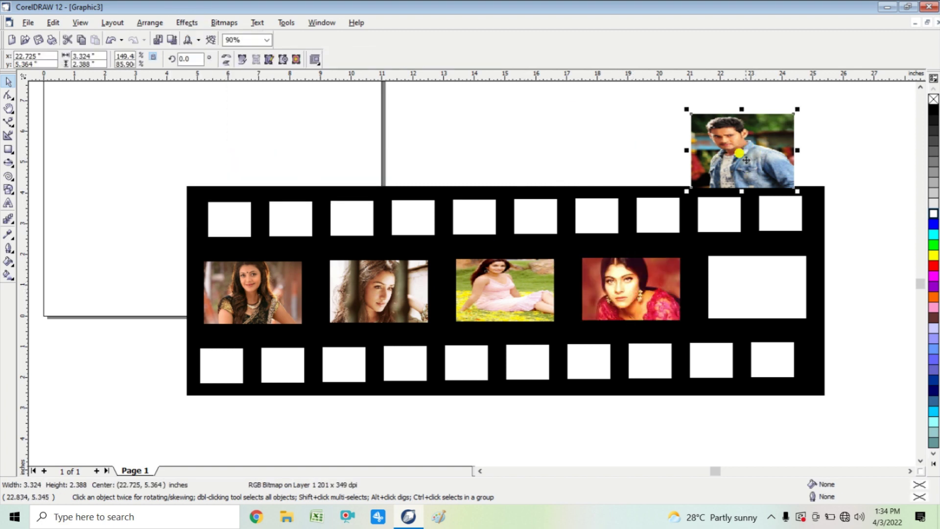
pyautogui.click(187, 22)
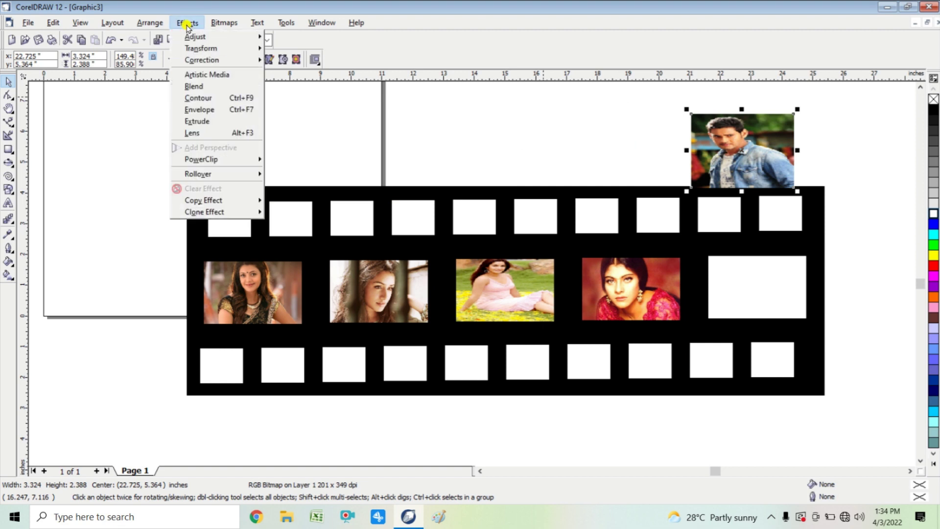
pyautogui.moveTo(227, 159)
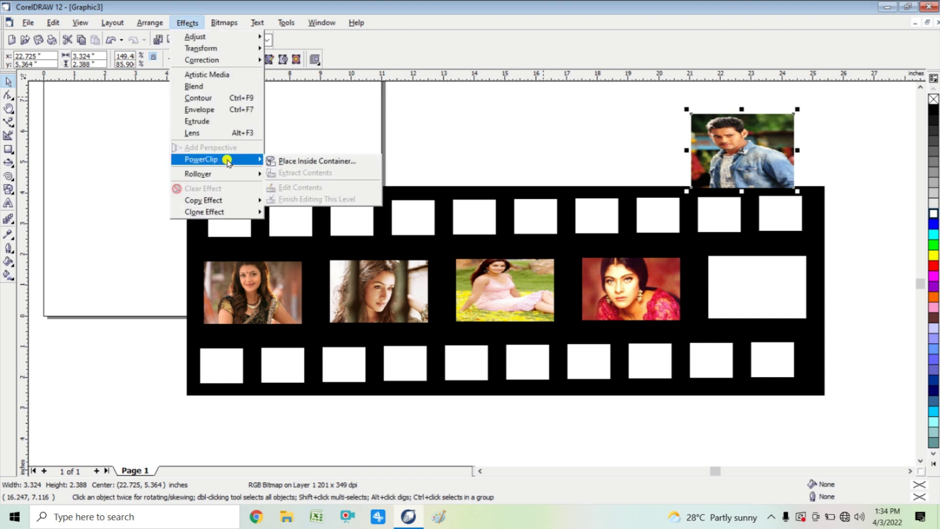
pyautogui.click(307, 162)
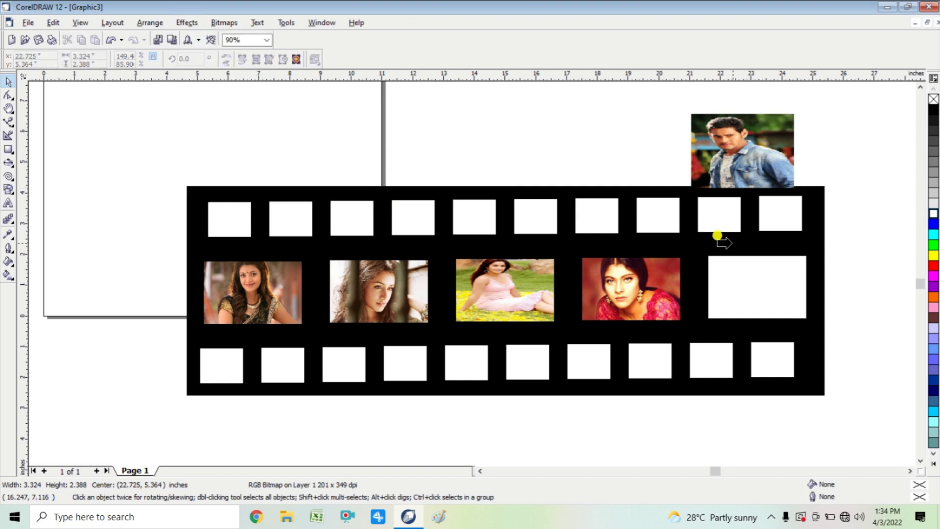
pyautogui.click(744, 287)
pyautogui.click(860, 287)
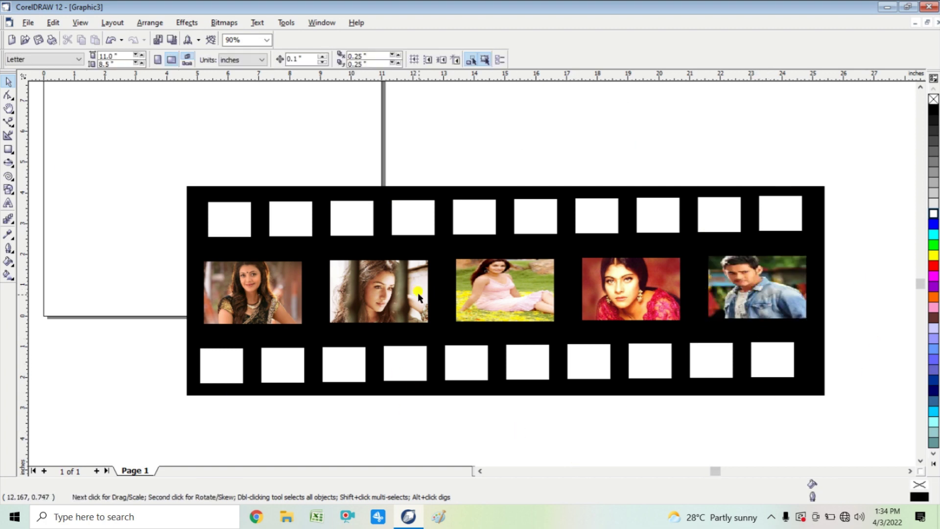
# Group the blended upper row of small frames and reduce its height from above to about 0.92 inches
pyautogui.click(237, 227)
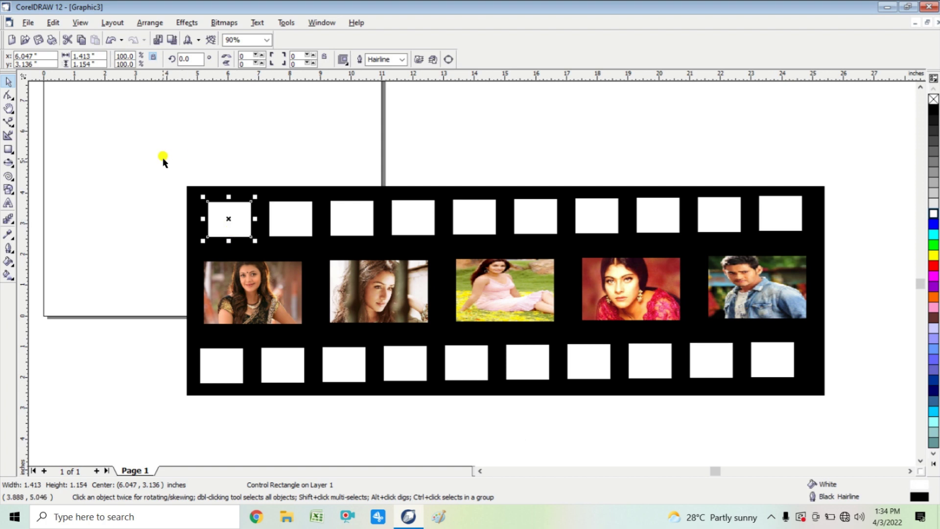
pyautogui.moveTo(163, 160); pyautogui.dragTo(836, 251)
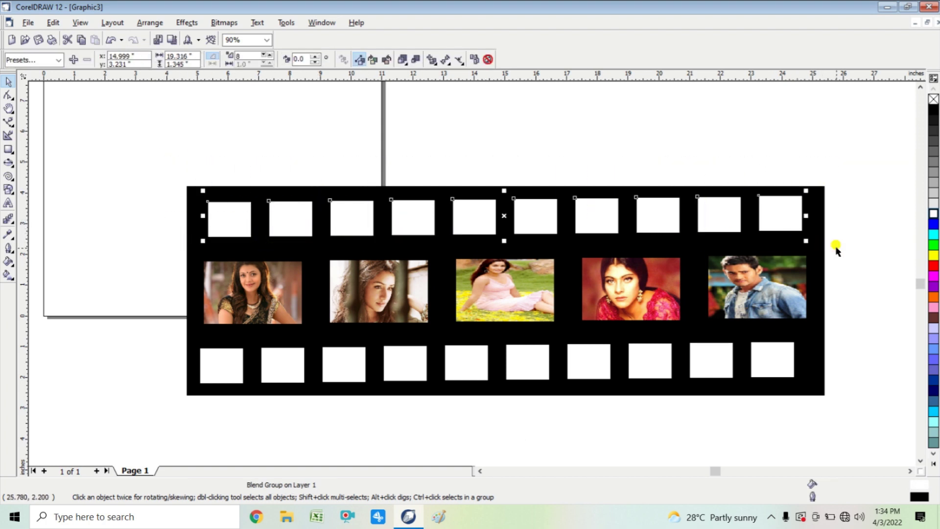
pyautogui.click(155, 22)
pyautogui.click(161, 91)
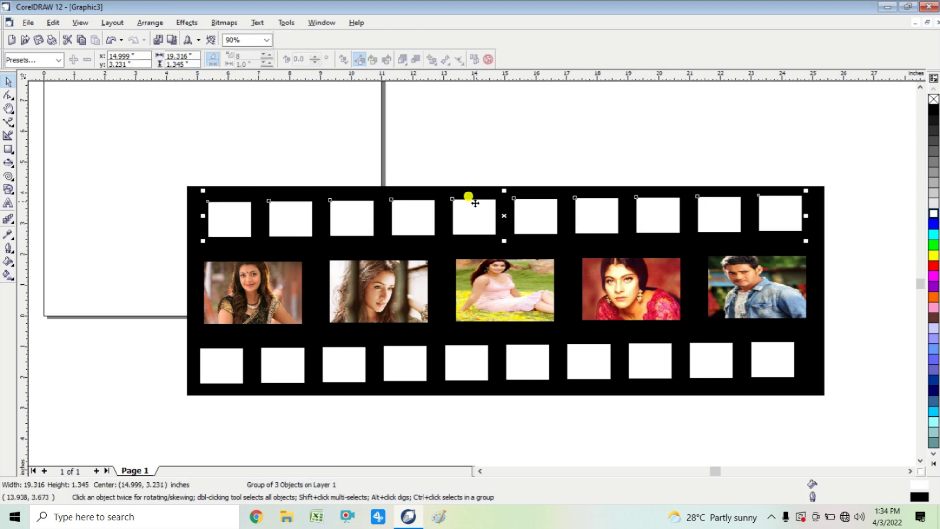
pyautogui.moveTo(504, 190); pyautogui.dragTo(504, 203)
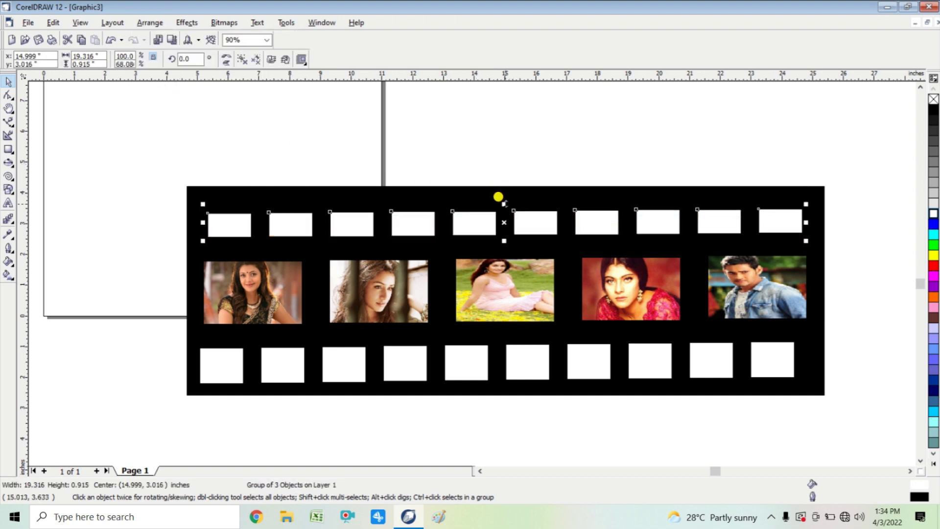
# Lower the upper edge of the black strip background so the rectangle is about 6.25 inches high
pyautogui.click(506, 187)
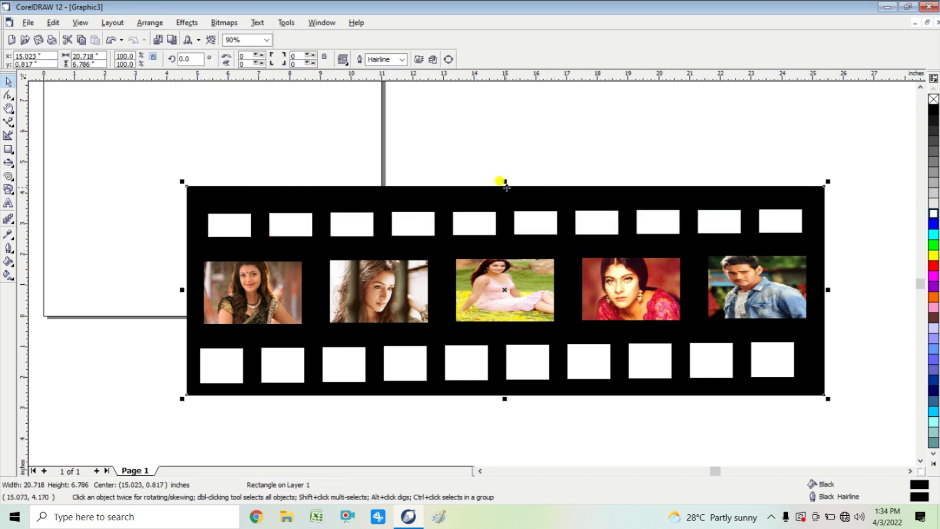
pyautogui.moveTo(506, 182); pyautogui.dragTo(506, 197)
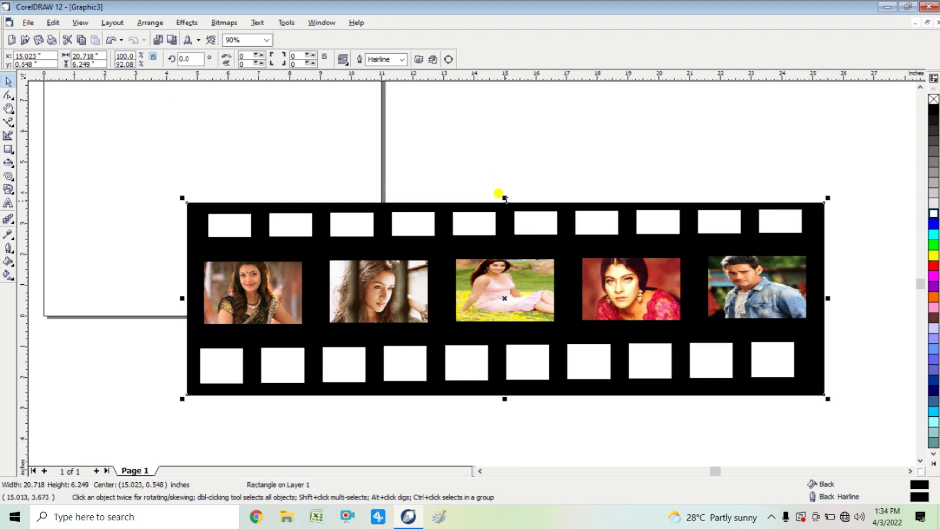
# Group the blended lower row of small frames, resize it to about 19.67 by 0.97 inches, and deselect it
pyautogui.moveTo(169, 421); pyautogui.dragTo(827, 333)
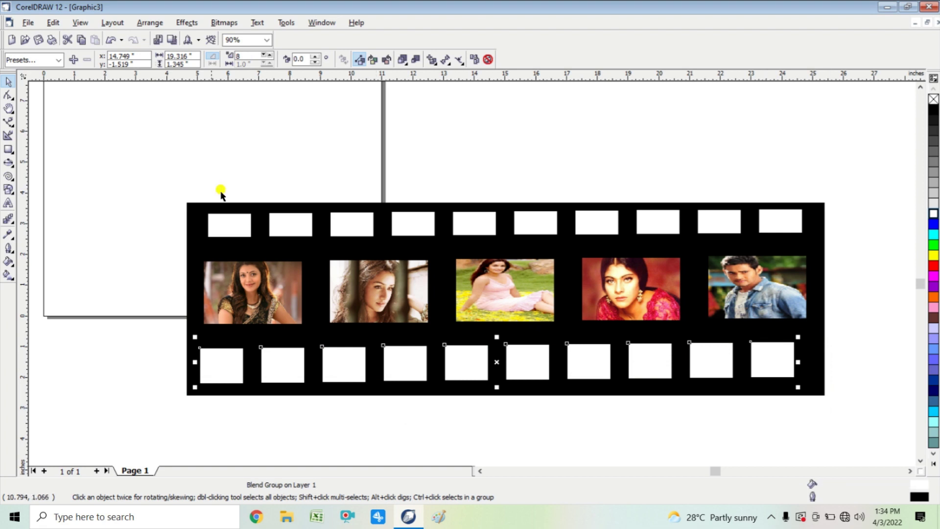
pyautogui.click(150, 22)
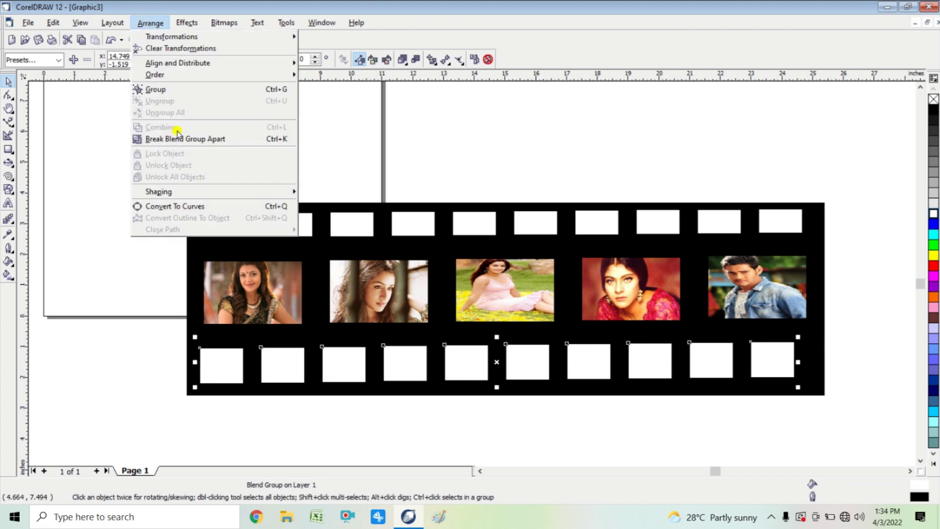
pyautogui.click(142, 89)
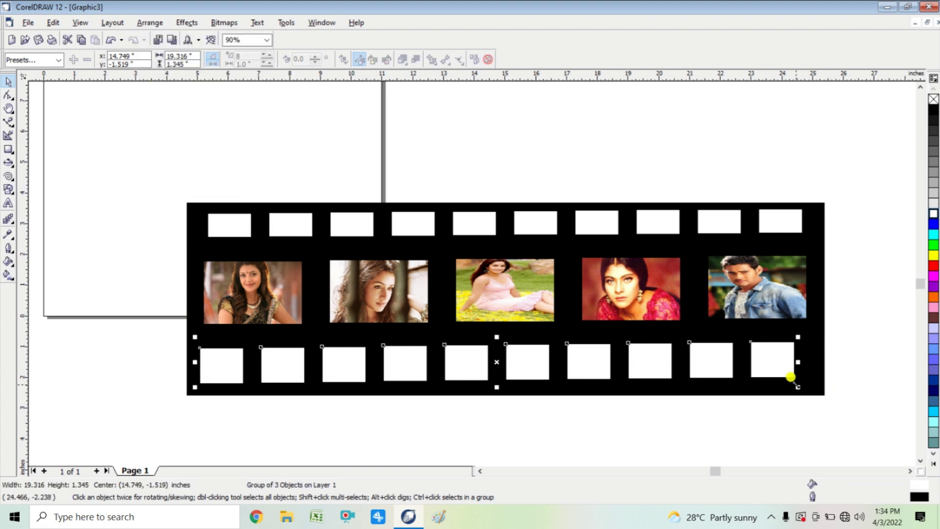
pyautogui.moveTo(792, 380)
pyautogui.mouseDown()
pyautogui.moveTo(780, 368)
pyautogui.moveTo(786, 374)
pyautogui.mouseUp()
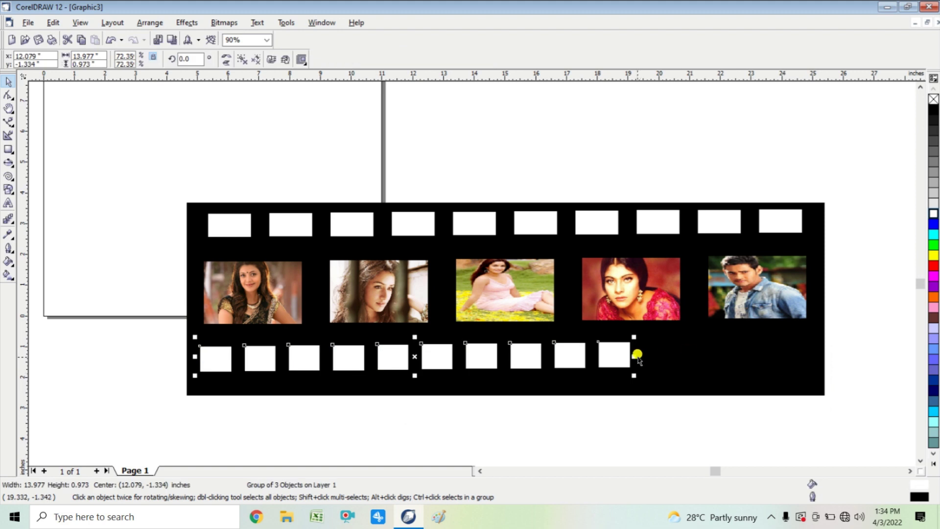
pyautogui.moveTo(637, 358); pyautogui.dragTo(811, 355)
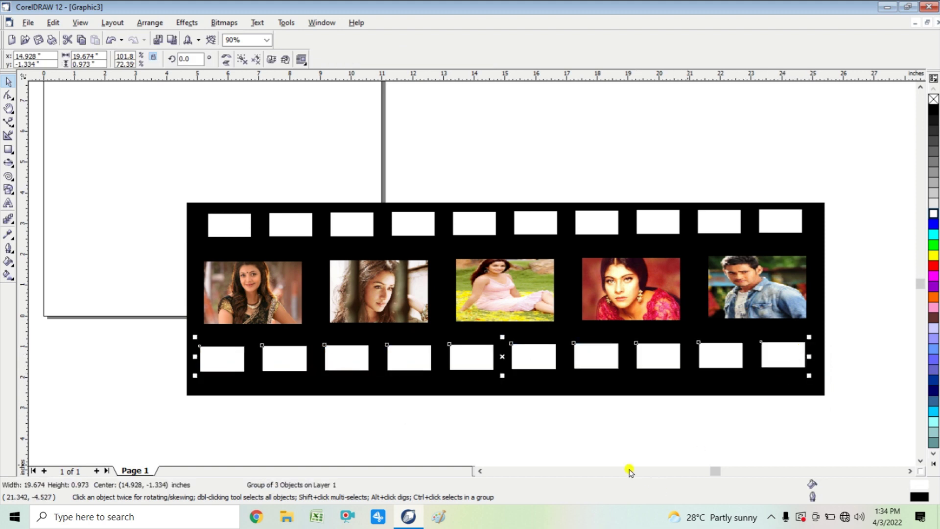
pyautogui.click(611, 453)
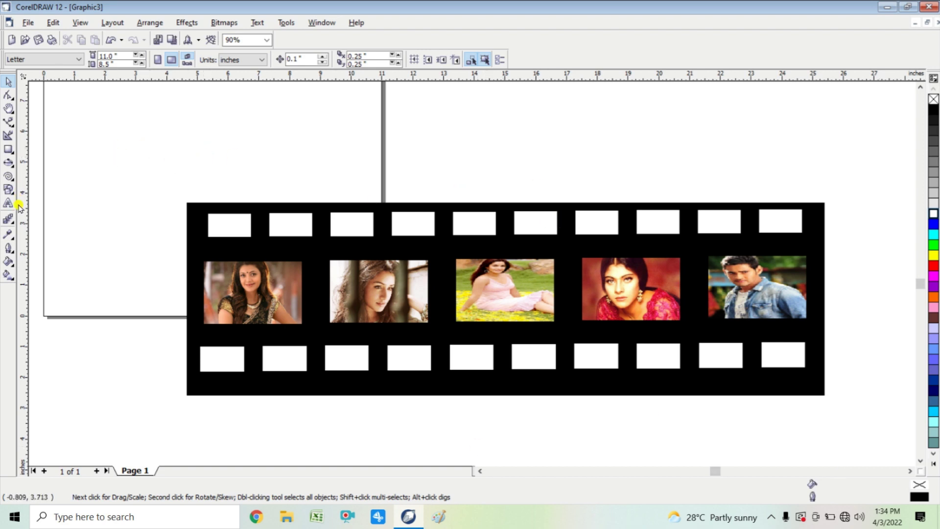
# Select the whole film strip with its photos and frames and delete it
pyautogui.click(13, 223)
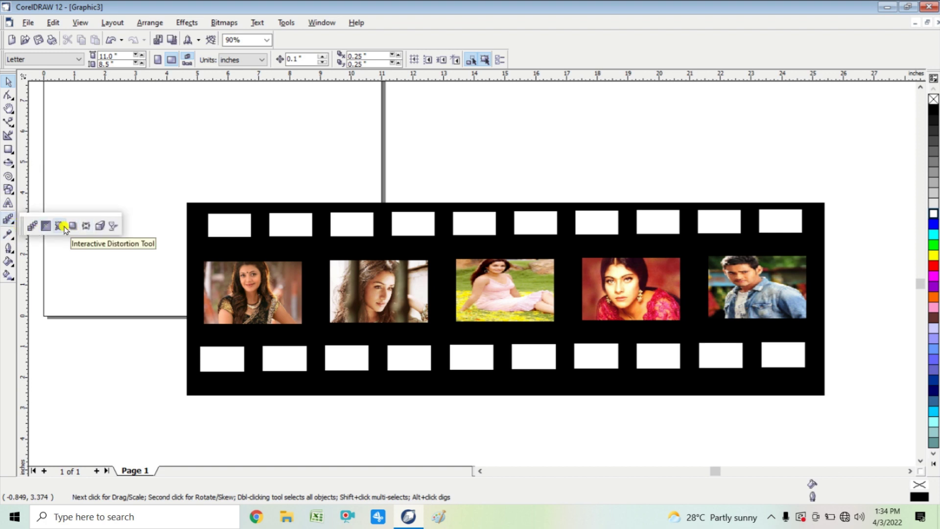
pyautogui.click(10, 85)
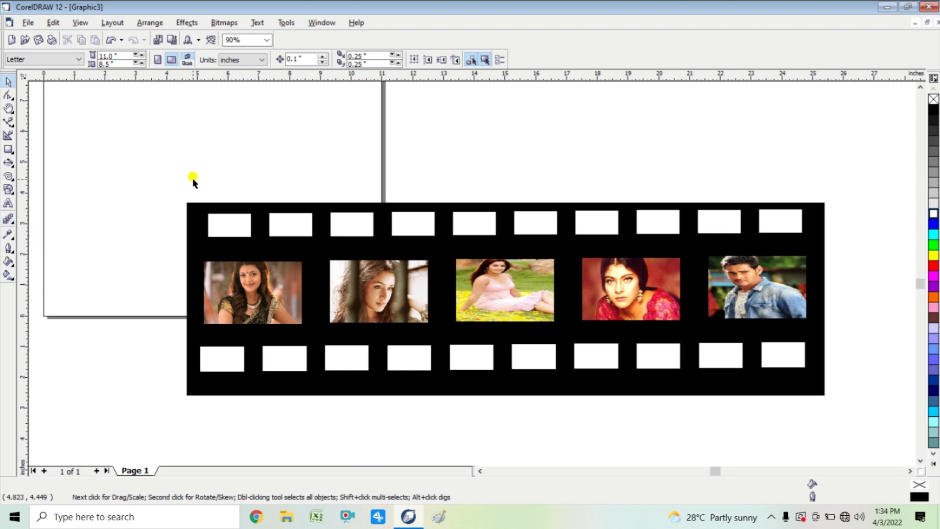
pyautogui.moveTo(159, 172); pyautogui.dragTo(903, 442)
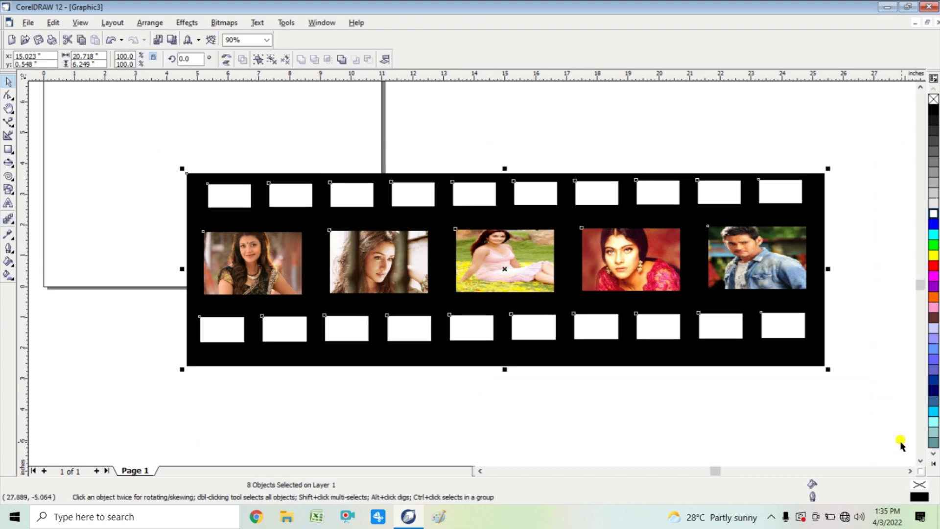
pyautogui.press('Delete')
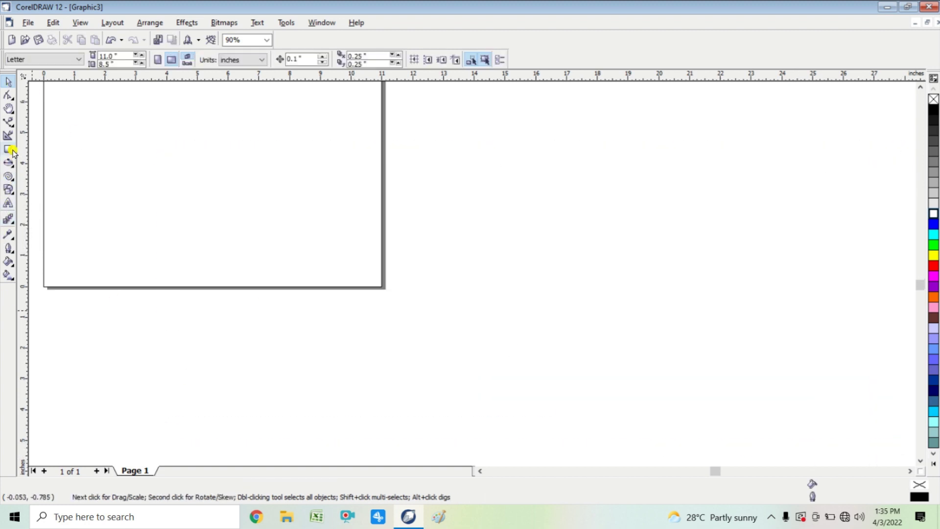
# Draw a rectangle about 5.10 by 3.78 inches overlapping the page's lower right corner
pyautogui.click(14, 222)
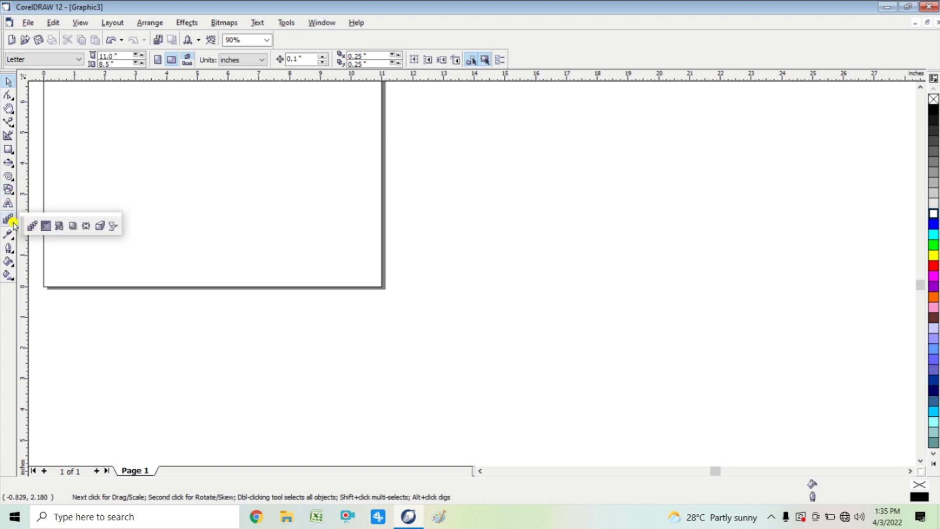
pyautogui.click(8, 150)
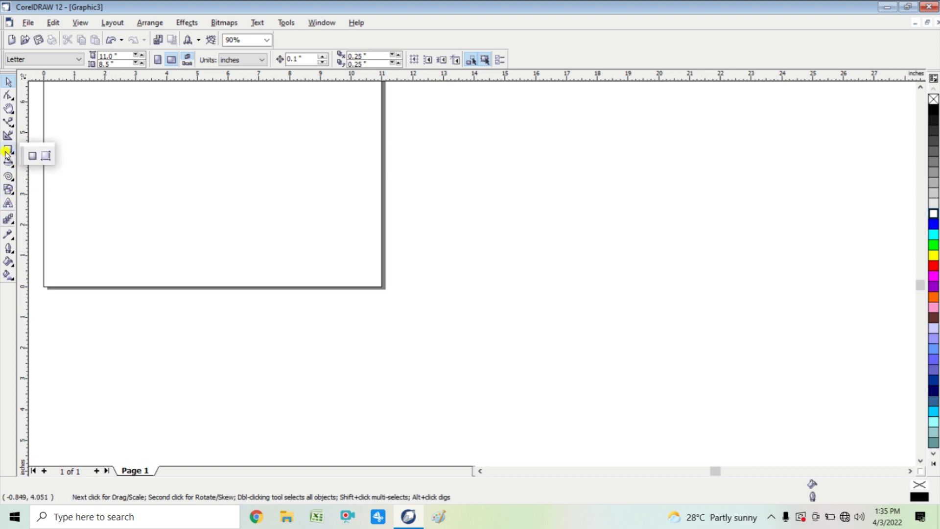
pyautogui.click(32, 153)
pyautogui.moveTo(248, 193); pyautogui.dragTo(406, 309)
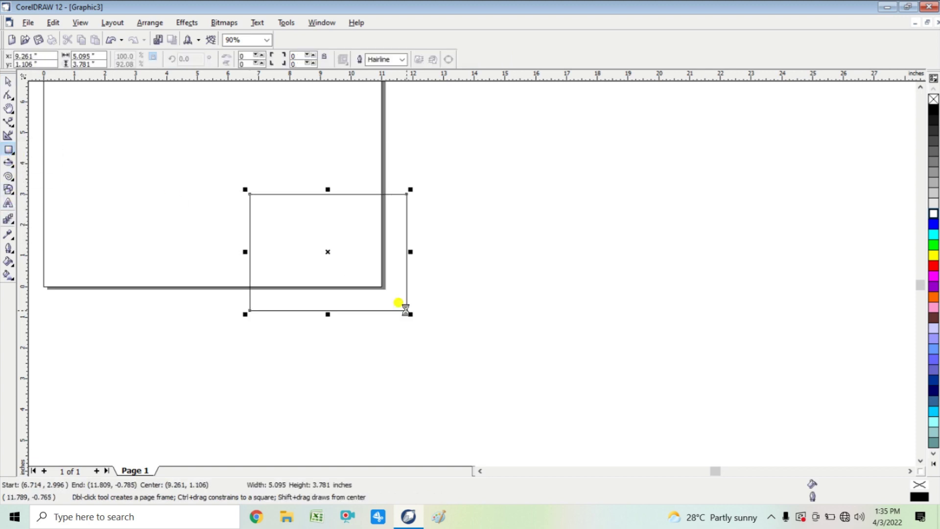
# Distort the rectangle from its lower right corner with a push and pull amplitude of about 40, and delete the distorted shape
pyautogui.click(12, 225)
pyautogui.click(60, 226)
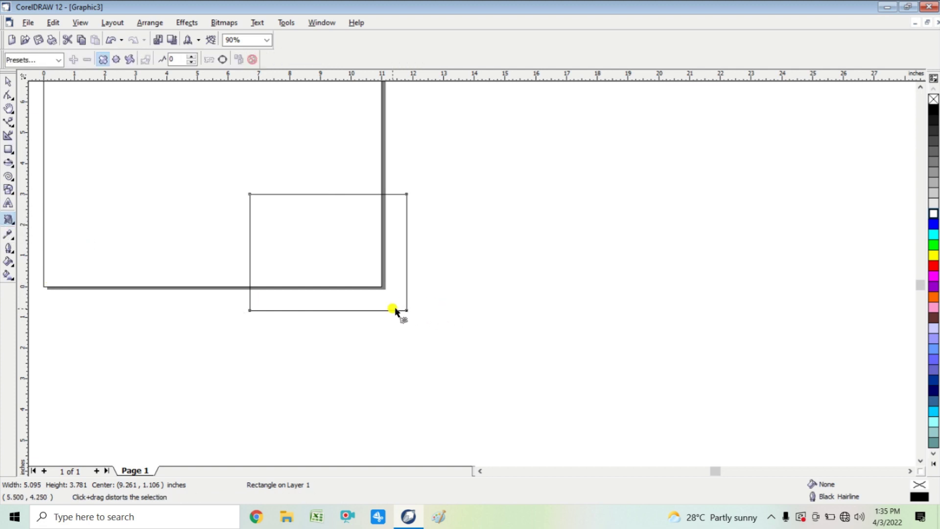
pyautogui.moveTo(402, 311)
pyautogui.mouseDown()
pyautogui.moveTo(411, 316)
pyautogui.moveTo(357, 275)
pyautogui.moveTo(420, 329)
pyautogui.mouseUp()
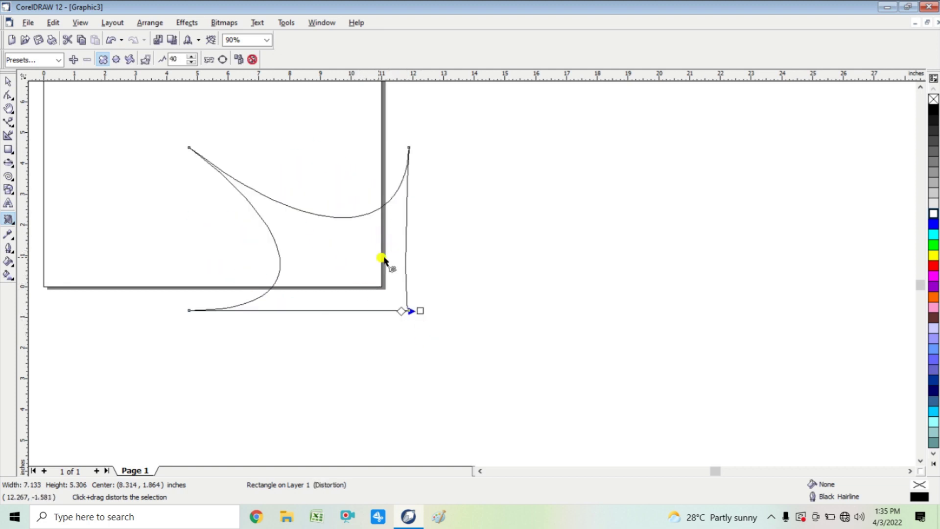
pyautogui.click(7, 81)
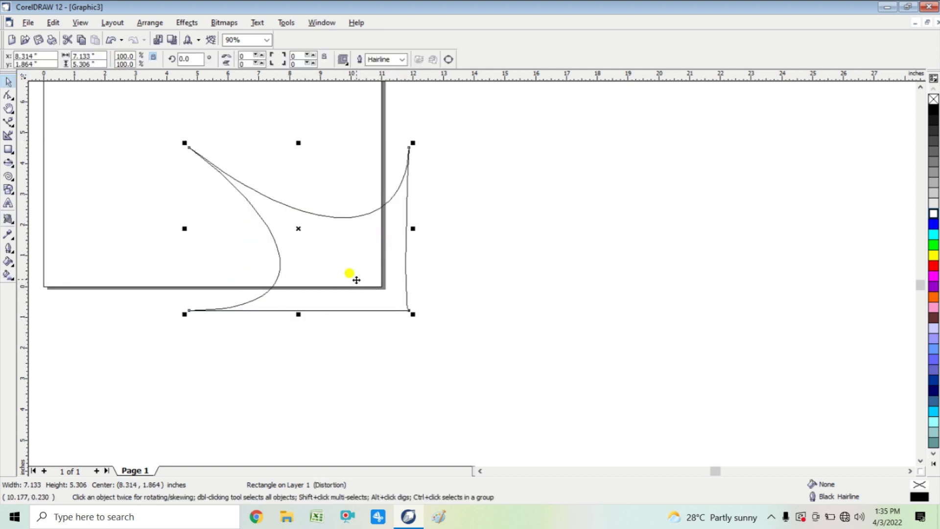
pyautogui.press('Delete')
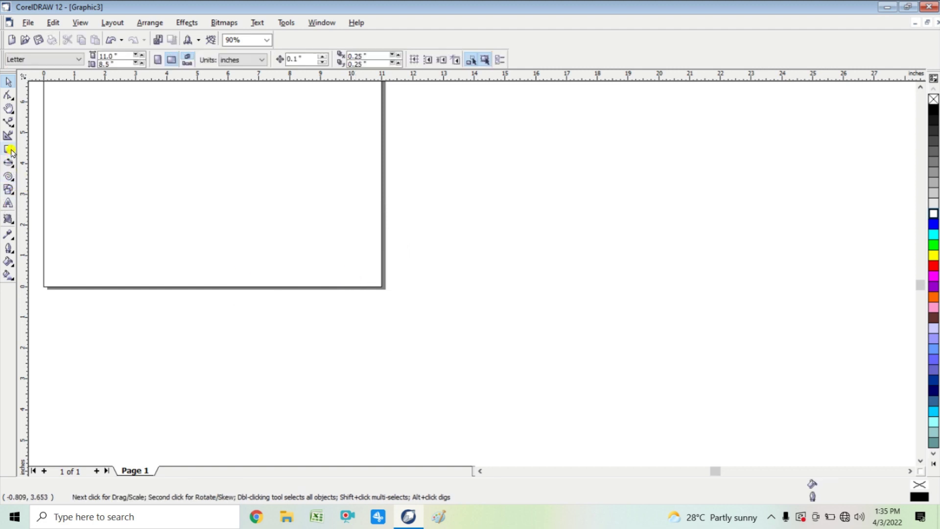
# Draw a five-pointed star about 6.53 by 5.80 inches with the Polygon tool, to the right of the page
pyautogui.click(12, 194)
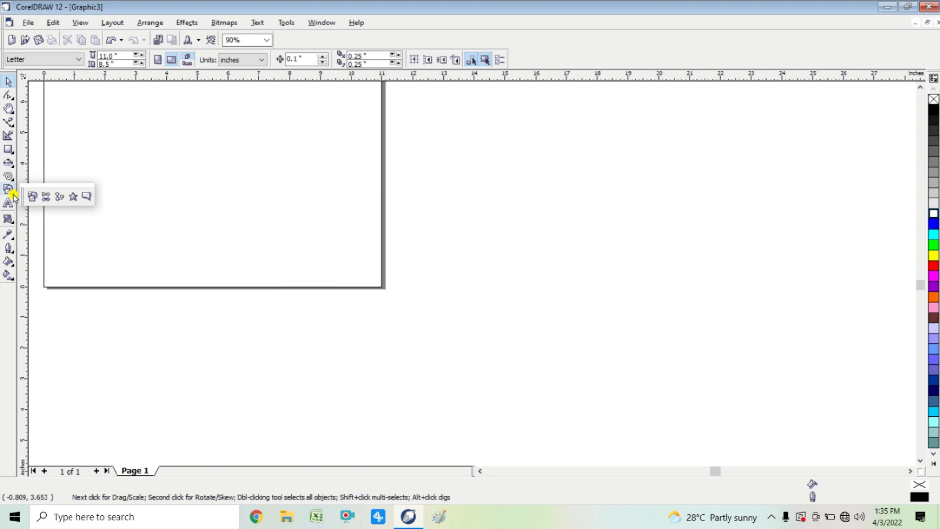
pyautogui.click(12, 180)
pyautogui.click(44, 184)
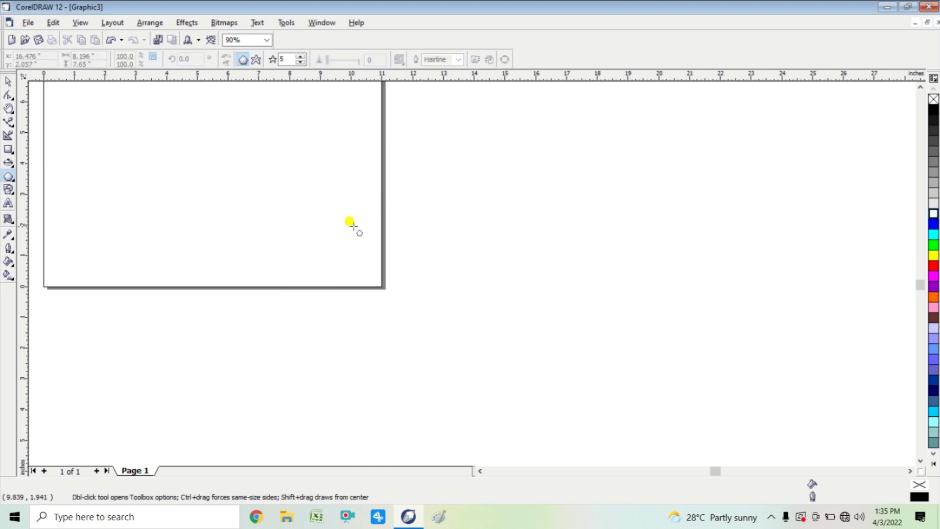
pyautogui.moveTo(464, 192); pyautogui.dragTo(676, 393)
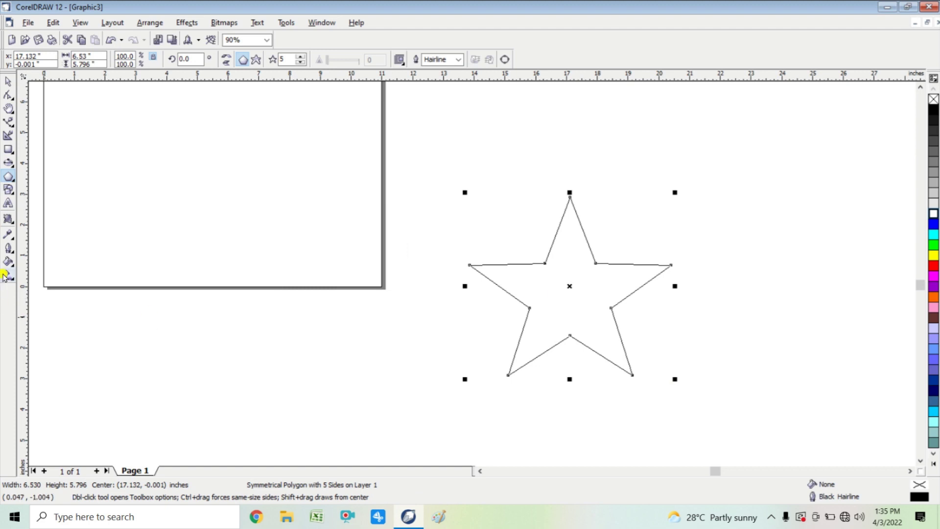
# Distort the star from its lower left tip with a push and pull amplitude of about -133 and fill it green
pyautogui.click(12, 223)
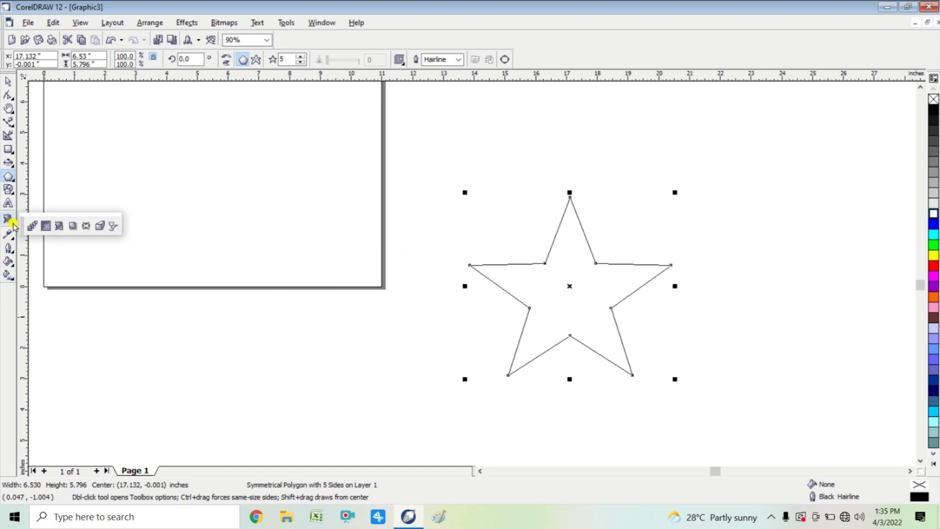
pyautogui.click(60, 227)
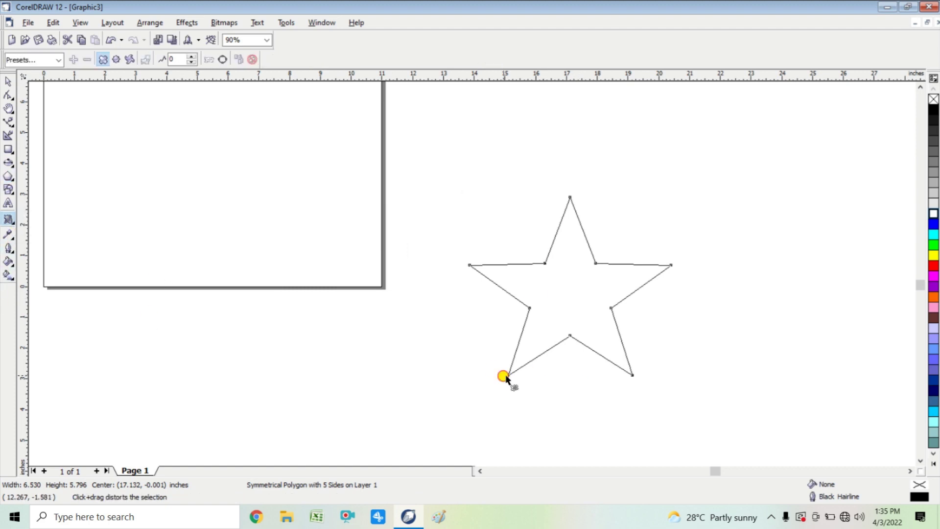
pyautogui.moveTo(506, 378); pyautogui.dragTo(436, 367)
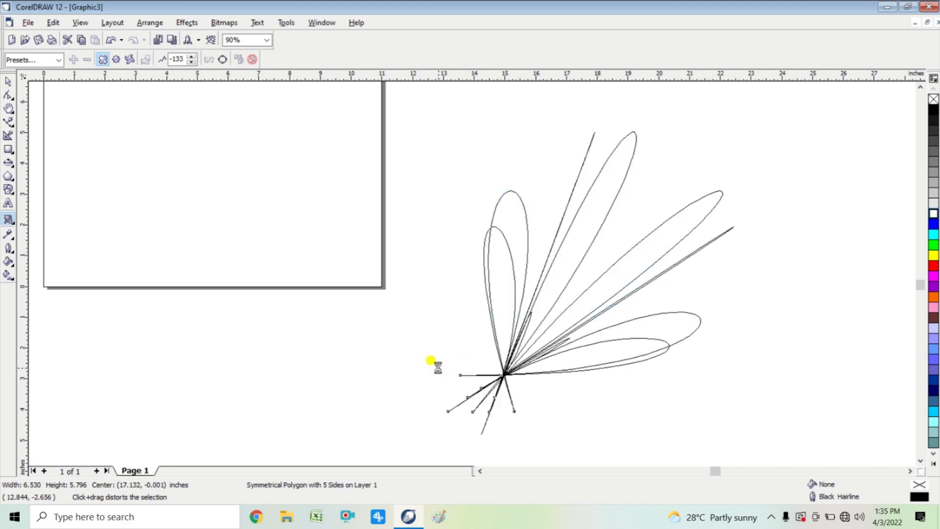
pyautogui.click(933, 247)
pyautogui.click(8, 81)
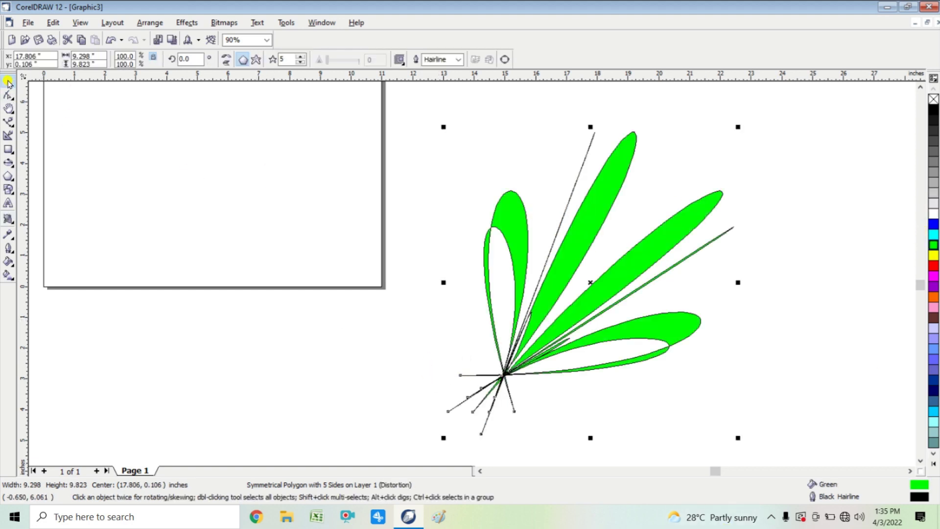
# Scale the green distorted star down to about 60%, and draw a five-pointed star about 4.75 by 5.11 inches across the page's lower edge
pyautogui.click(660, 348)
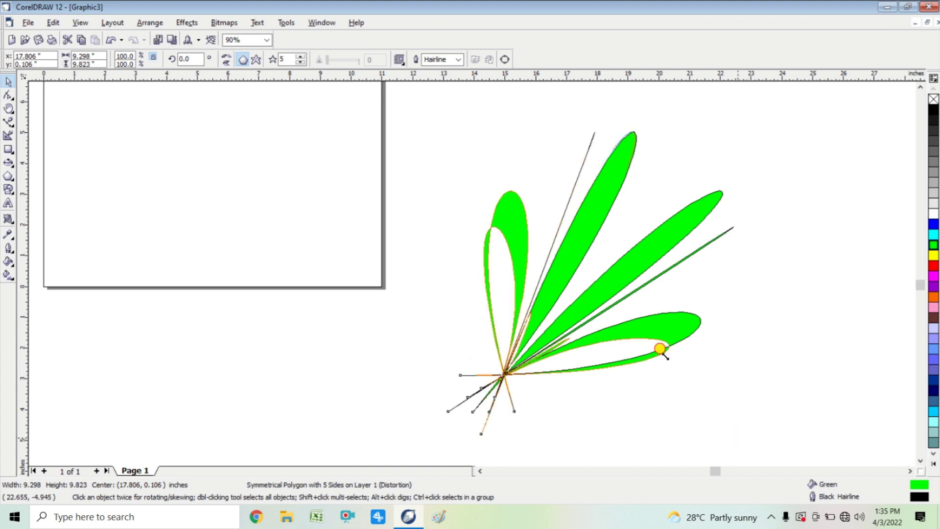
pyautogui.moveTo(660, 348); pyautogui.dragTo(624, 318)
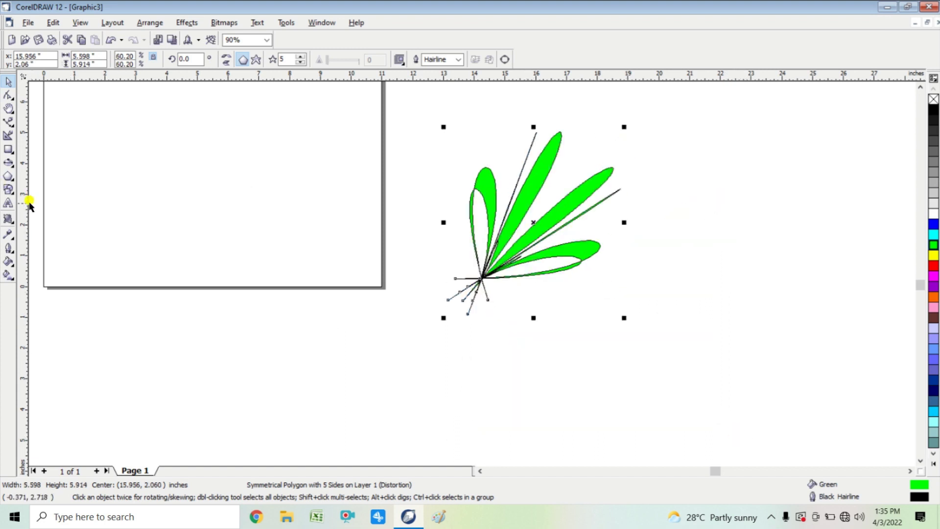
pyautogui.click(6, 177)
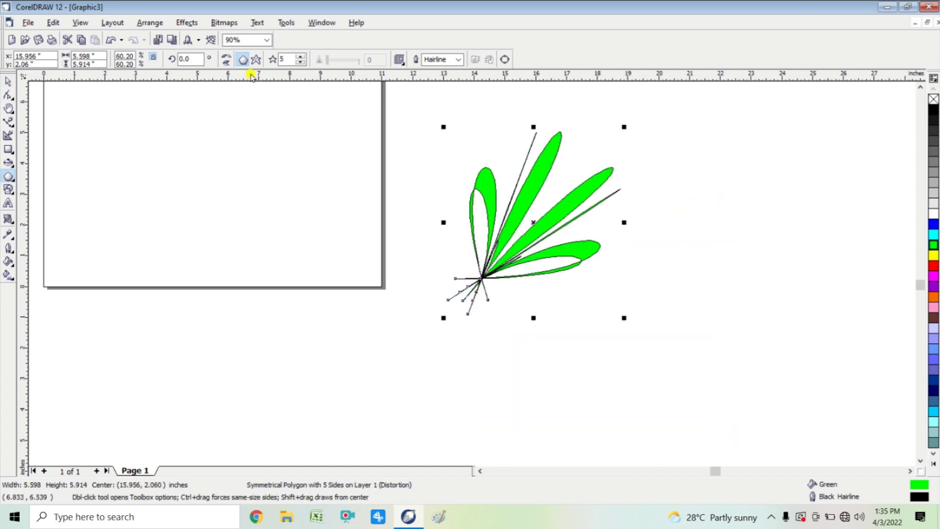
pyautogui.moveTo(230, 176); pyautogui.dragTo(375, 342)
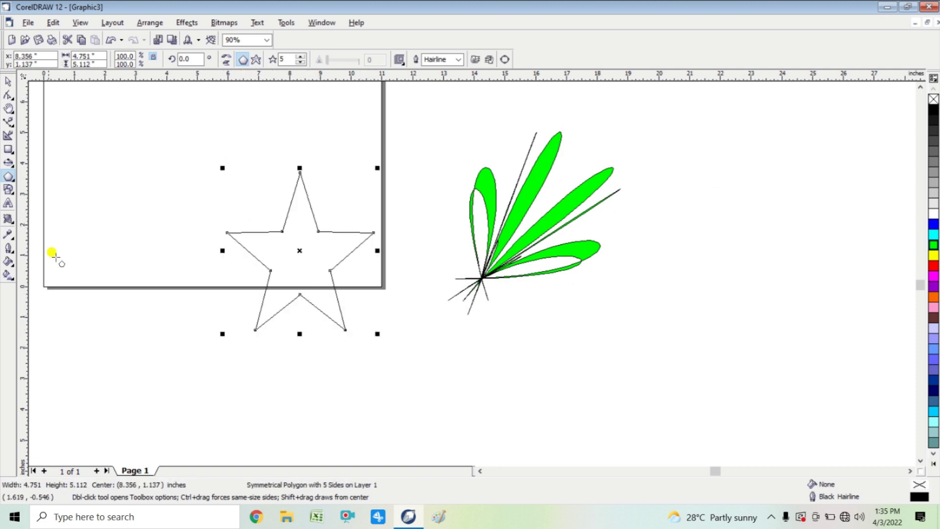
# Set the Polygon tool to Polygon with 5 sides and draw a pentagon about 4.49 by 4.61 inches below and right of the green shape
pyautogui.doubleClick(9, 178)
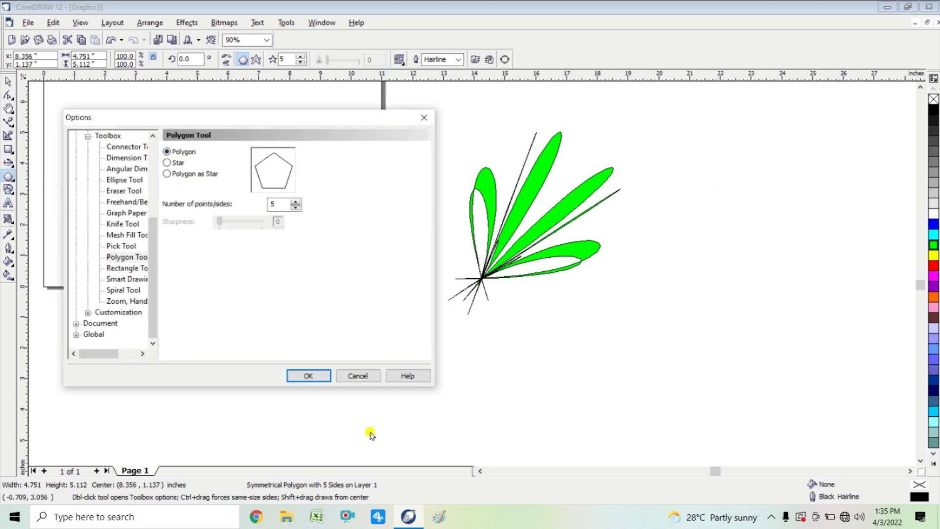
pyautogui.click(324, 381)
pyautogui.moveTo(663, 272); pyautogui.dragTo(798, 421)
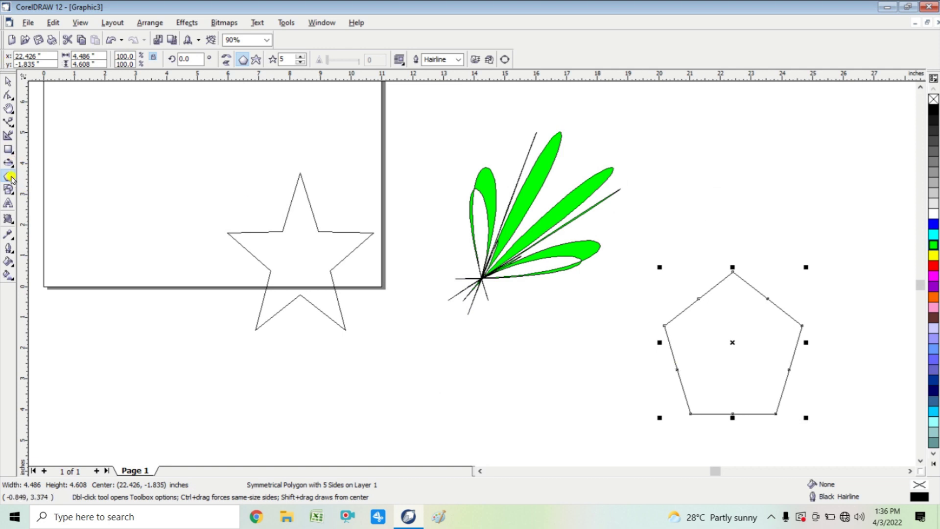
# Distort the pentagon from its lower left corner with a push and pull amplitude of about 94 and fill it red
pyautogui.click(8, 221)
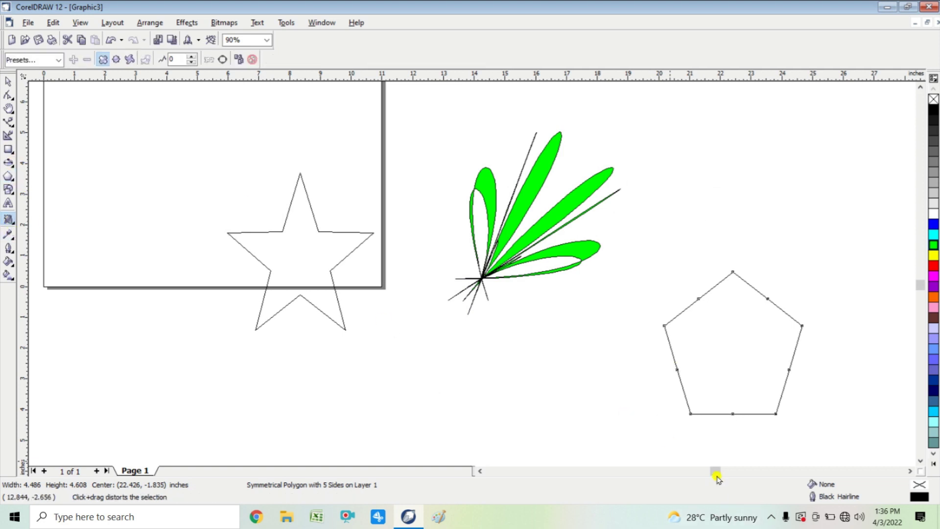
pyautogui.moveTo(687, 416); pyautogui.dragTo(732, 390)
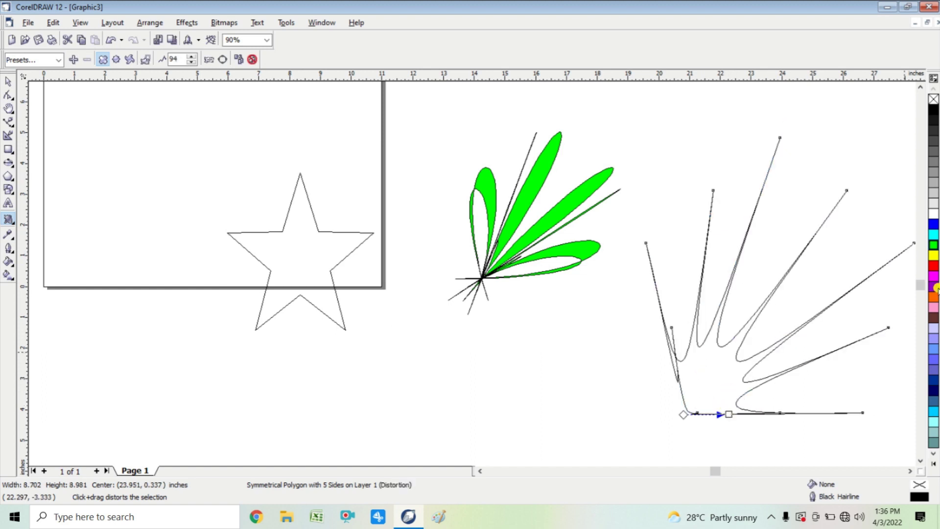
pyautogui.click(934, 265)
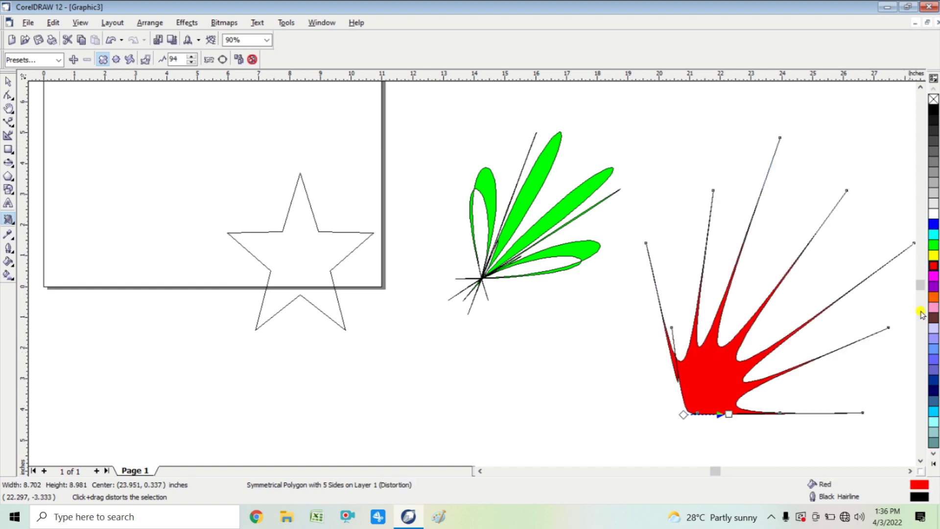
# Scale the red distorted shape down to about 61% and position it just right of the green shape
pyautogui.click(9, 82)
pyautogui.moveTo(730, 376); pyautogui.dragTo(710, 332)
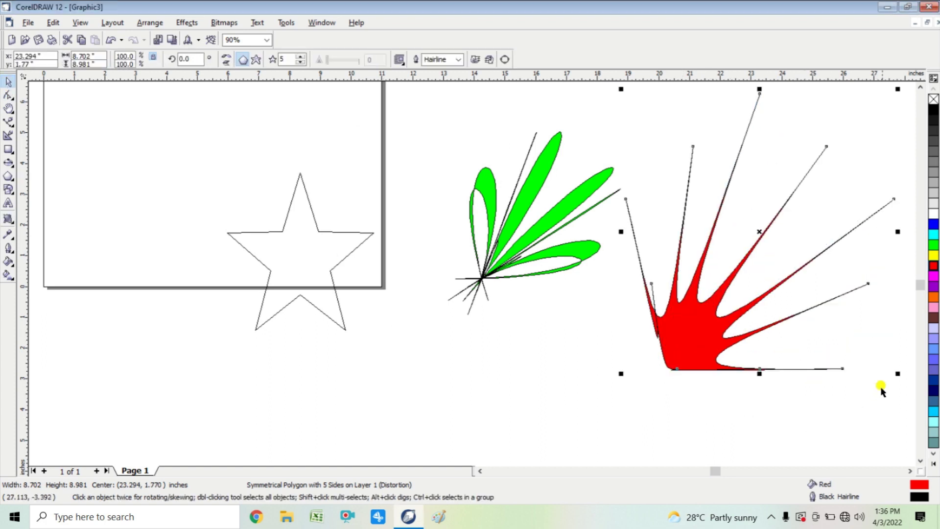
pyautogui.moveTo(891, 368); pyautogui.dragTo(794, 267)
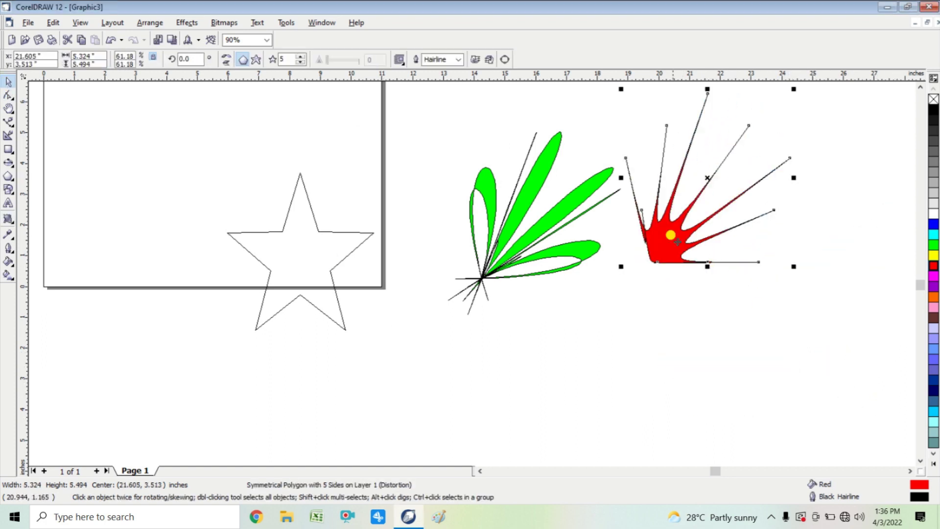
pyautogui.moveTo(670, 234); pyautogui.dragTo(672, 257)
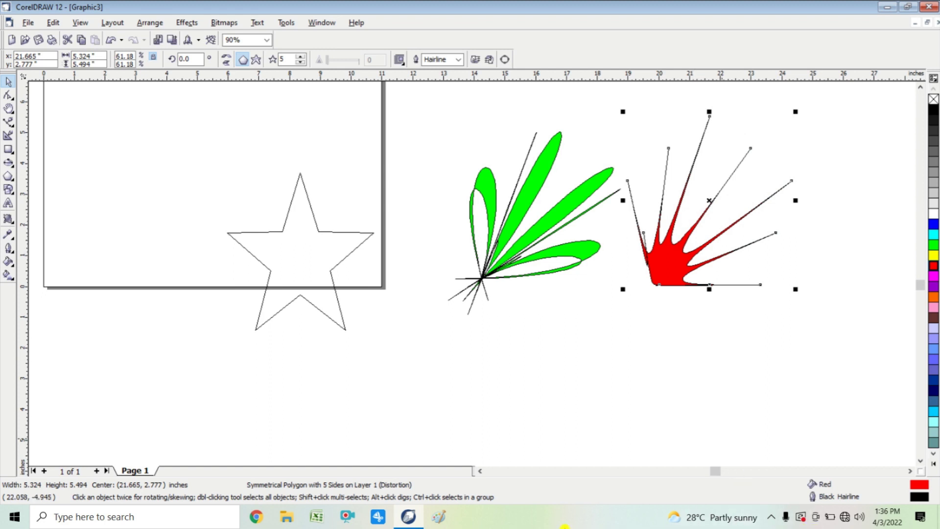
# Add a black perspective drop shadow to the outlined star, cast leftward at about 177 degrees, and fill the star blue
pyautogui.click(13, 224)
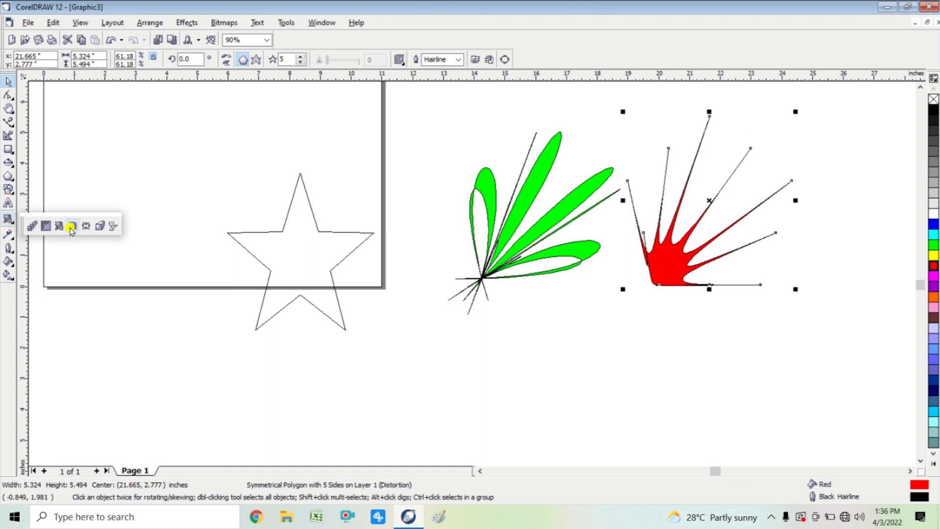
pyautogui.click(289, 216)
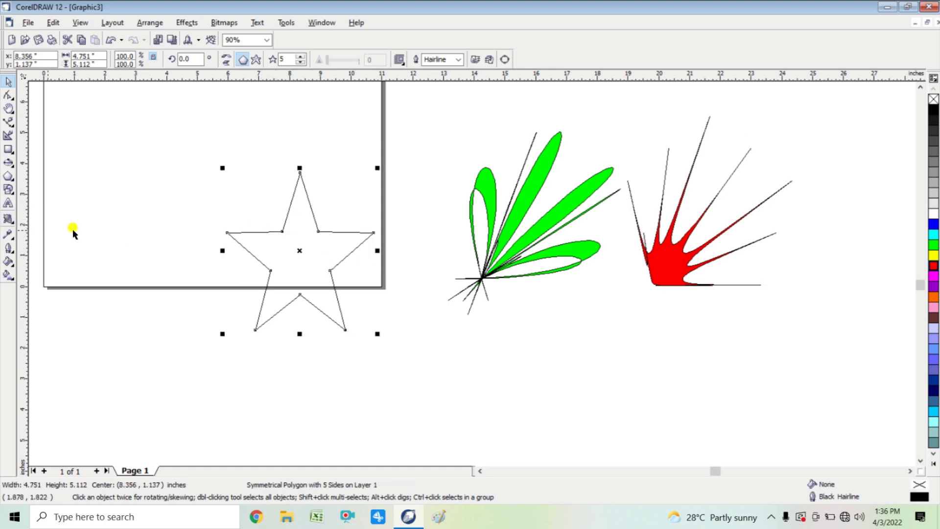
pyautogui.click(14, 226)
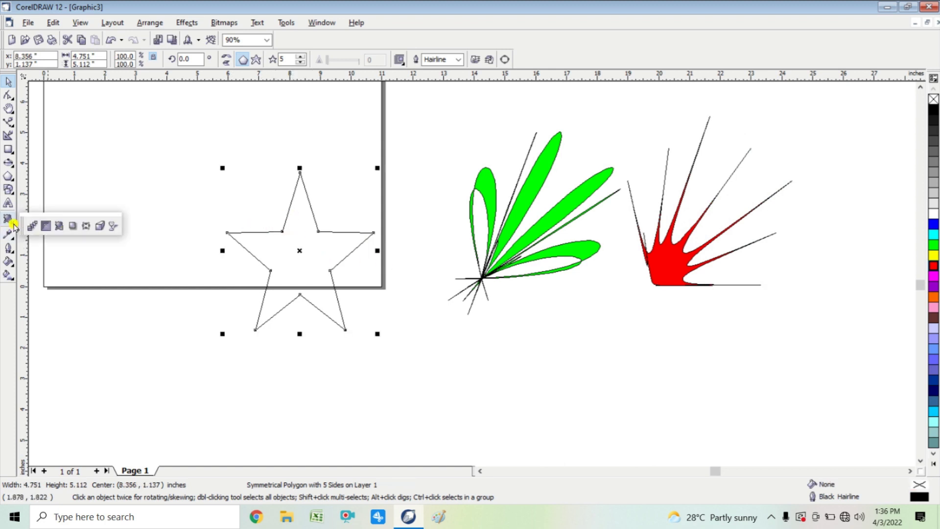
pyautogui.click(73, 226)
pyautogui.moveTo(255, 249)
pyautogui.mouseDown()
pyautogui.moveTo(189, 253)
pyautogui.moveTo(217, 255)
pyautogui.mouseUp()
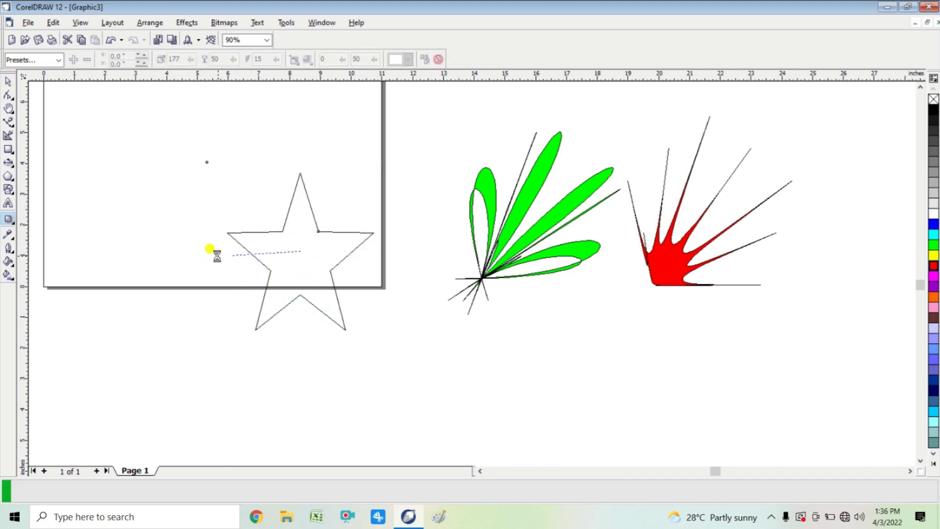
pyautogui.moveTo(373, 251); pyautogui.dragTo(379, 214)
pyautogui.moveTo(368, 253); pyautogui.dragTo(270, 259)
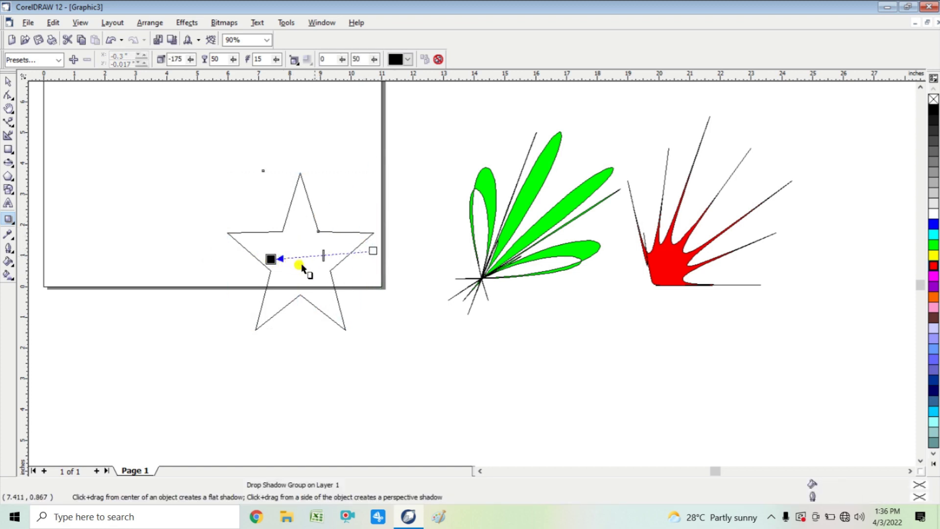
pyautogui.click(933, 224)
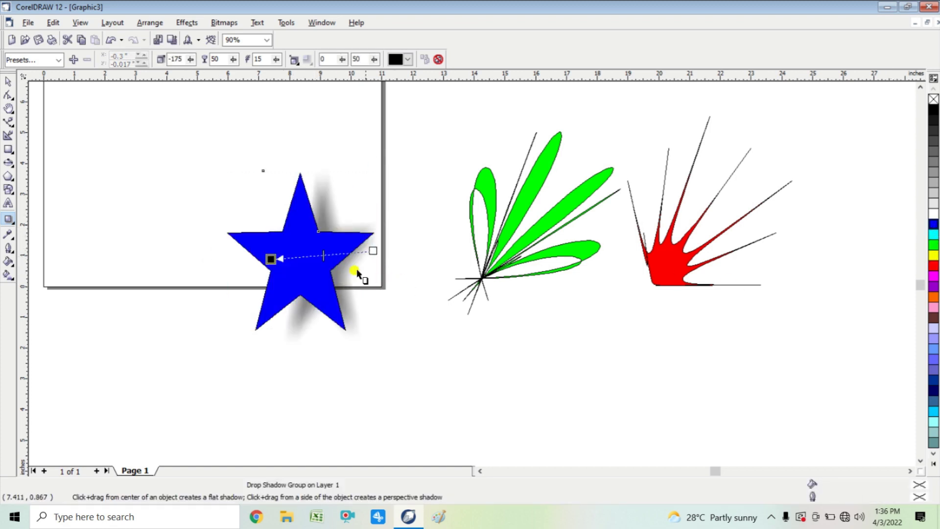
pyautogui.moveTo(370, 255); pyautogui.dragTo(195, 238)
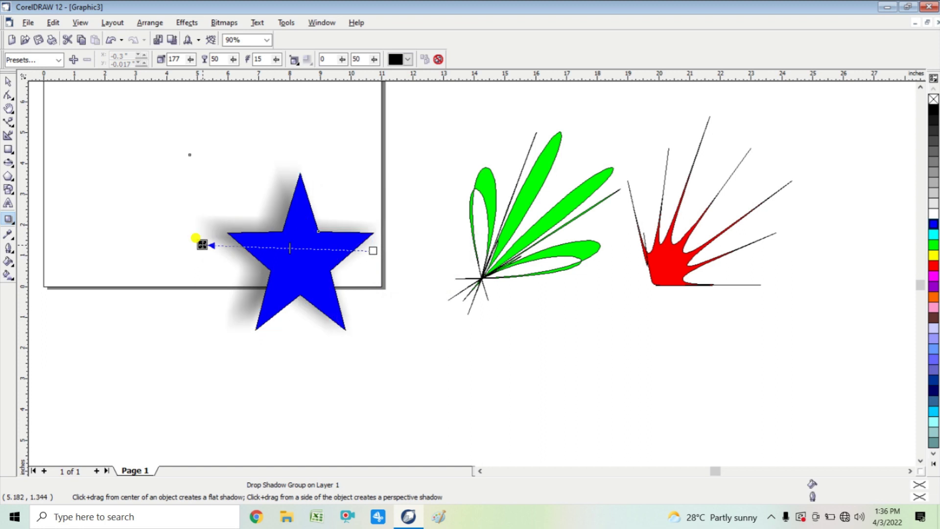
# Move the blue star with its shadow up and left so it sits fully on the page
pyautogui.click(8, 81)
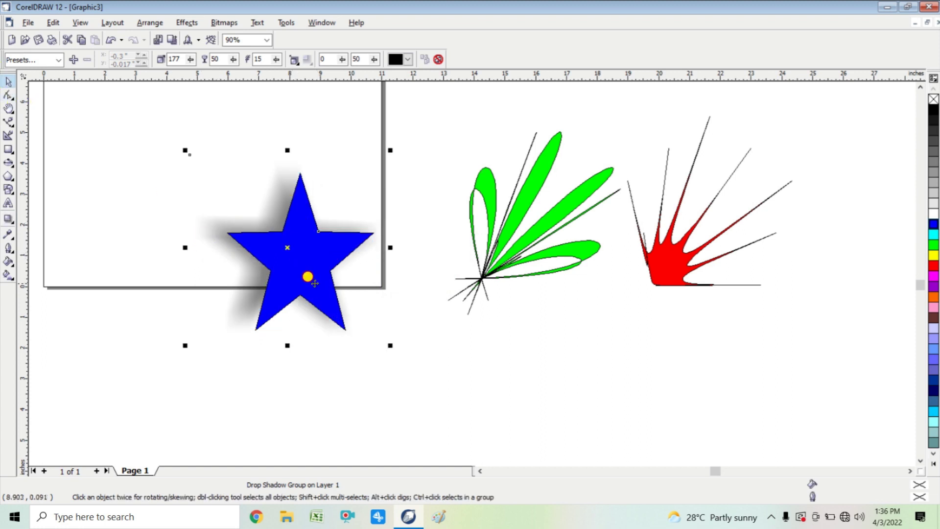
pyautogui.moveTo(308, 275); pyautogui.dragTo(243, 226)
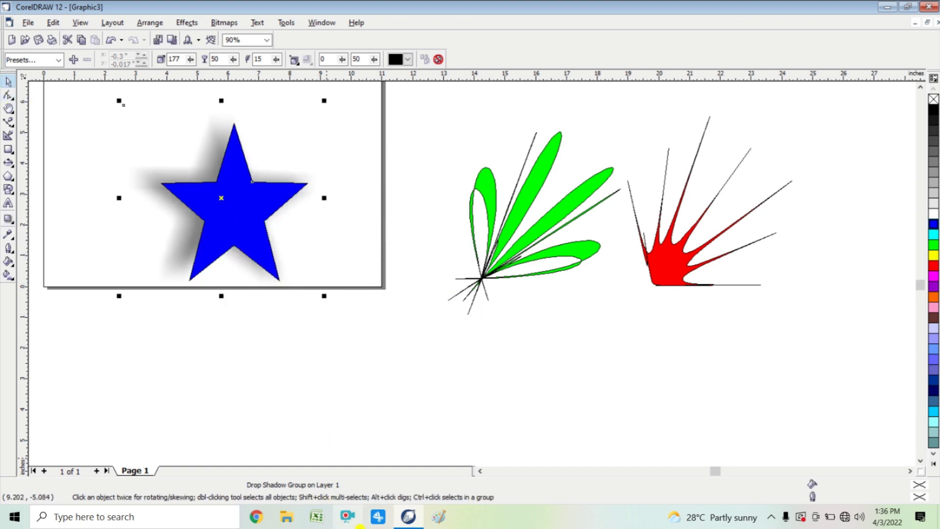
# Apply an unconstrained envelope to the blue star, pull its lower right corner down and outward, and delete the star
pyautogui.click(9, 220)
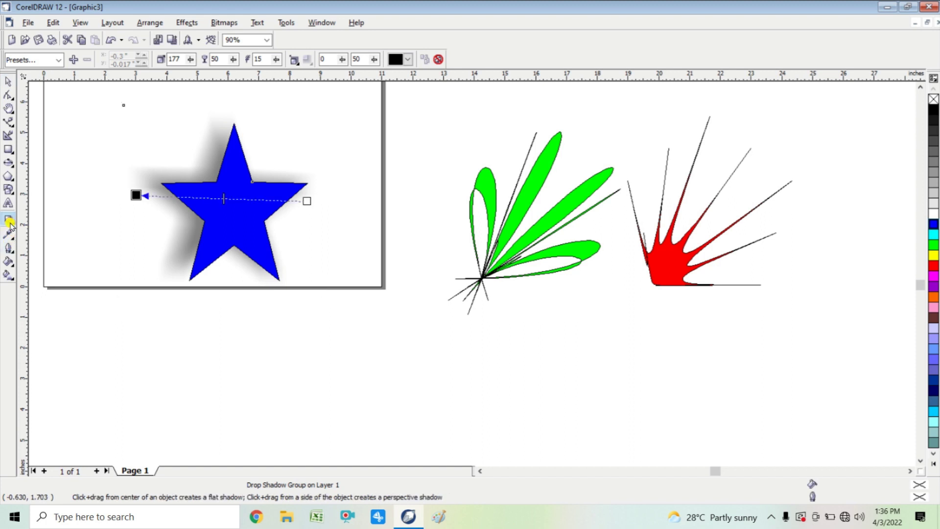
pyautogui.click(13, 222)
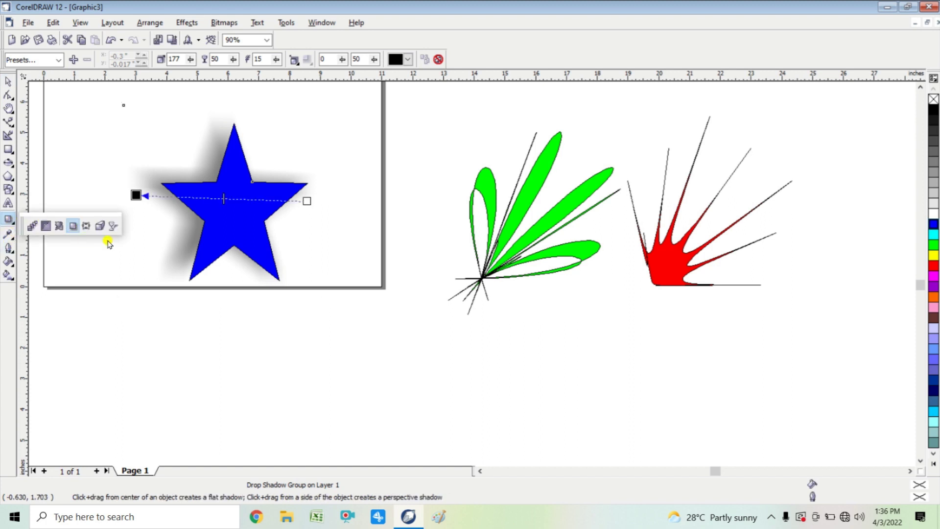
pyautogui.click(86, 227)
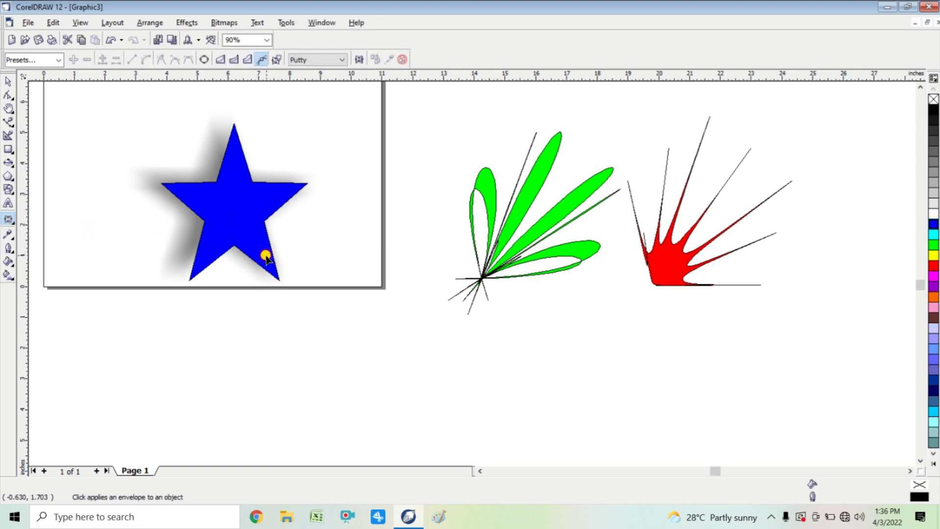
pyautogui.click(9, 201)
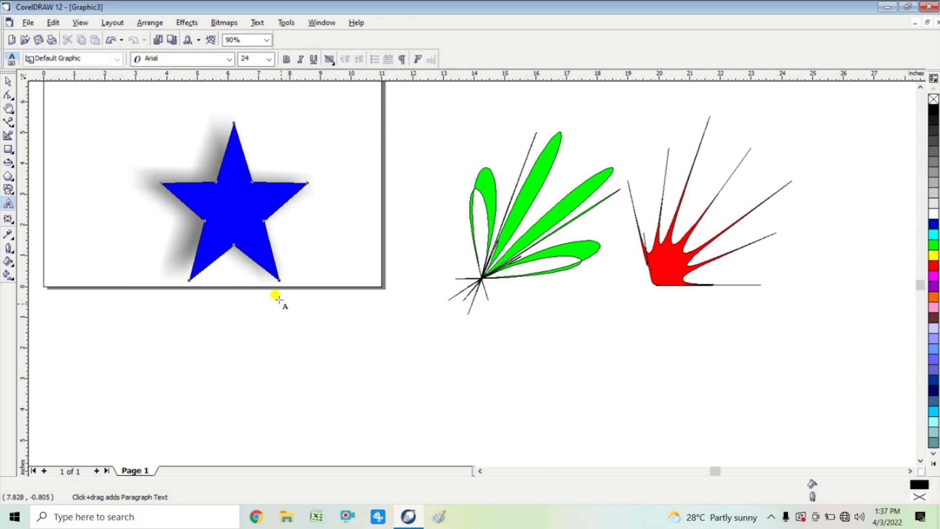
pyautogui.click(8, 220)
pyautogui.click(205, 224)
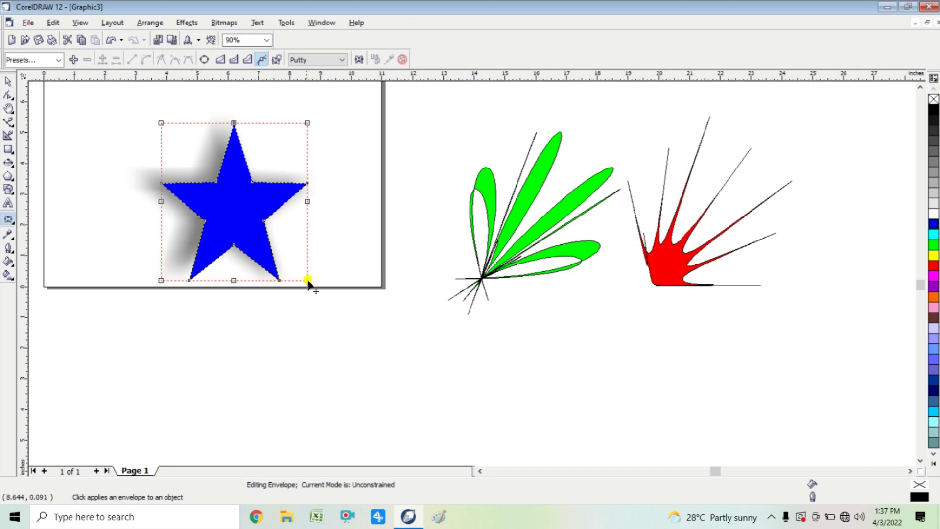
pyautogui.moveTo(306, 283); pyautogui.dragTo(372, 373)
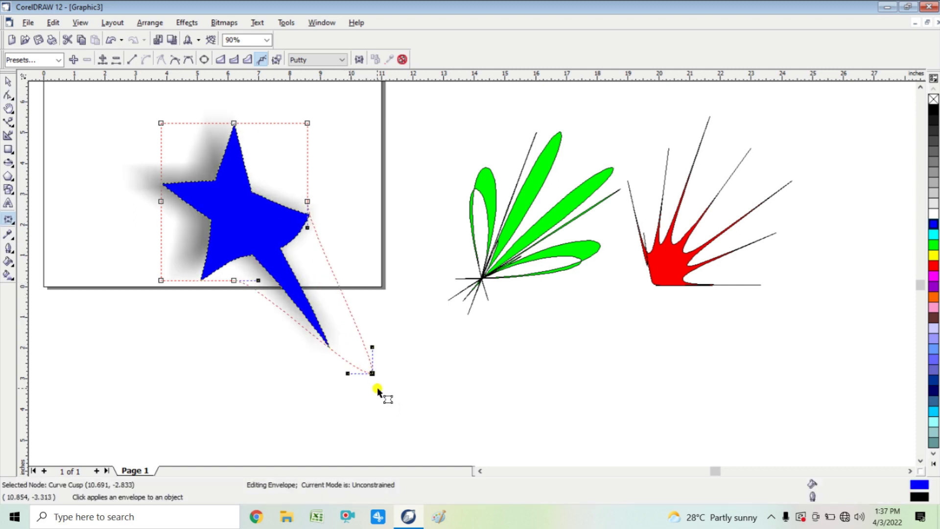
pyautogui.click(10, 87)
pyautogui.press('Delete')
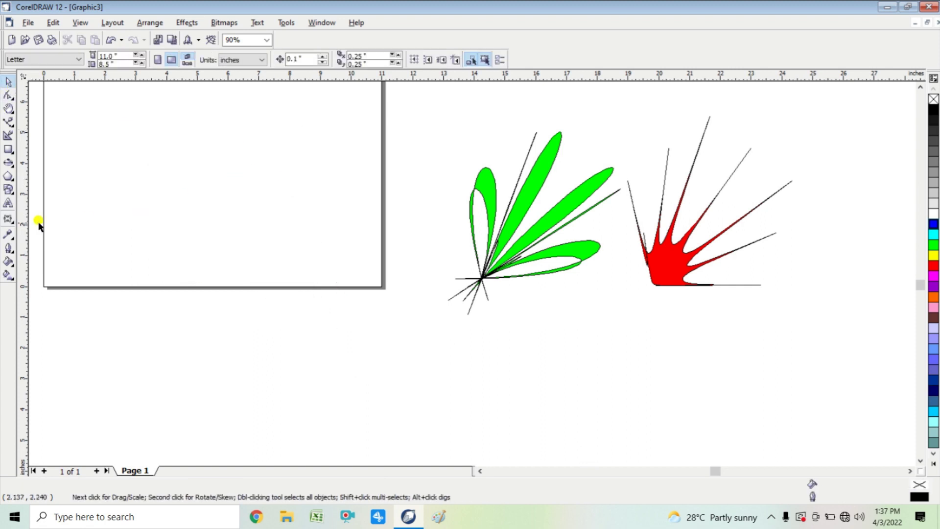
# Add a first name in capitals as 24 pt Arial artistic text on the page
pyautogui.click(6, 204)
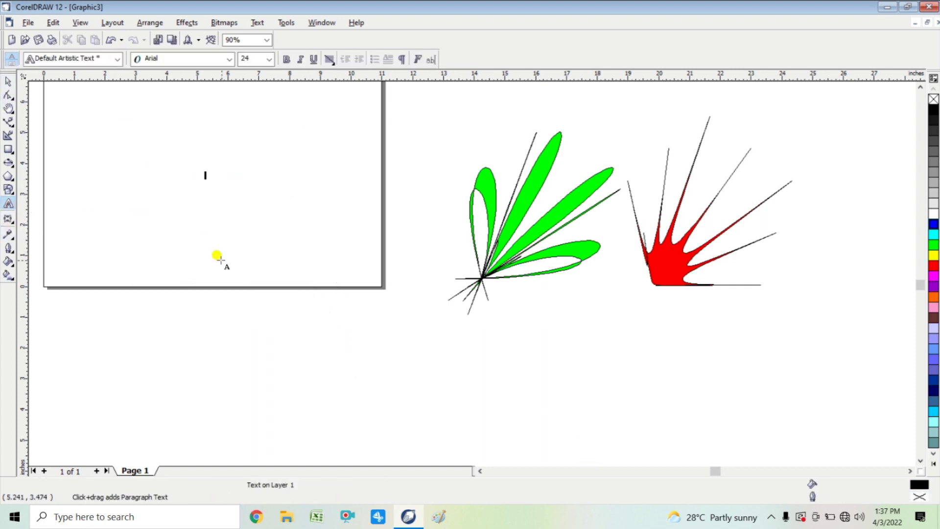
pyautogui.click(204, 179)
pyautogui.write('SURAJ')
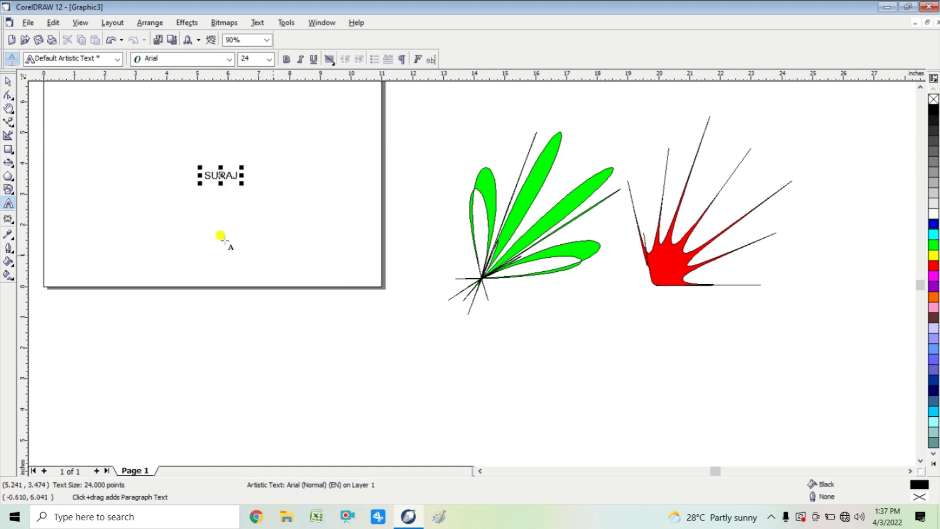
# Enlarge the name text to about 226 points and move it left so most of it sits on the page
pyautogui.click(8, 83)
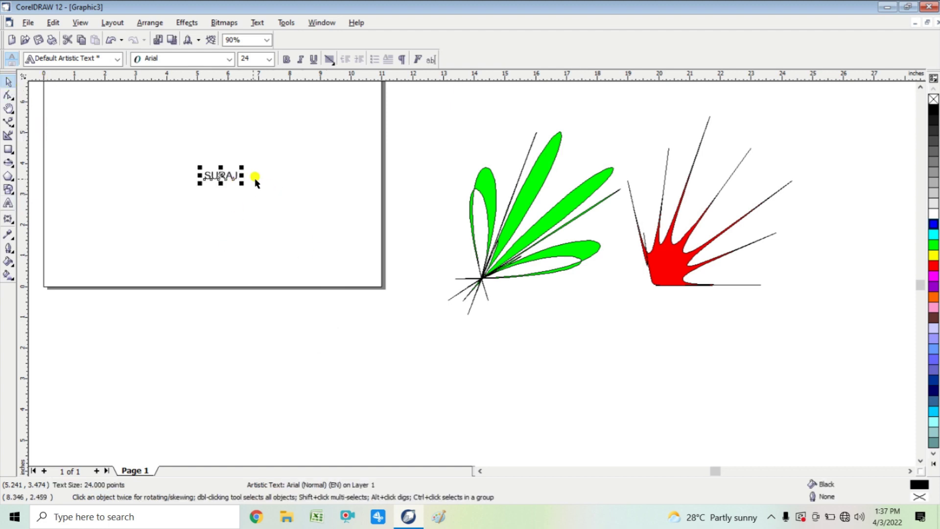
pyautogui.moveTo(241, 183); pyautogui.dragTo(453, 302)
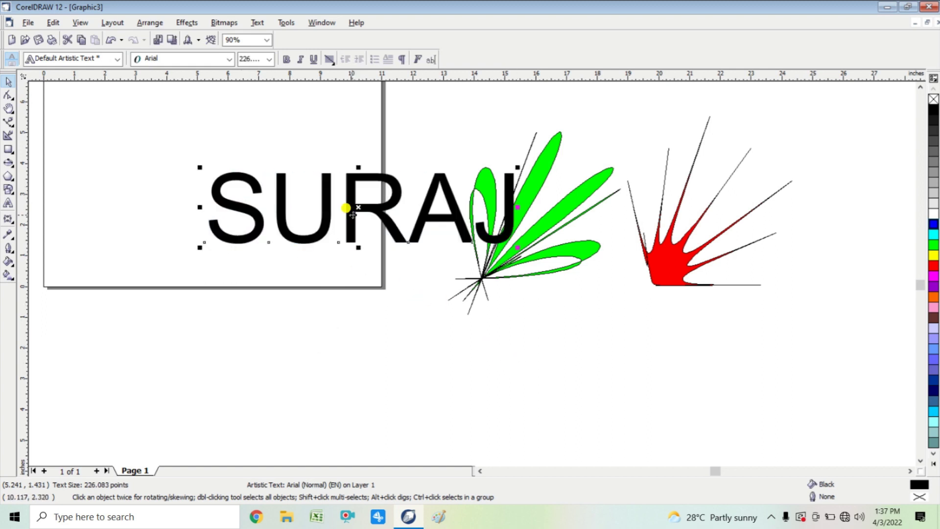
pyautogui.moveTo(346, 209); pyautogui.dragTo(224, 207)
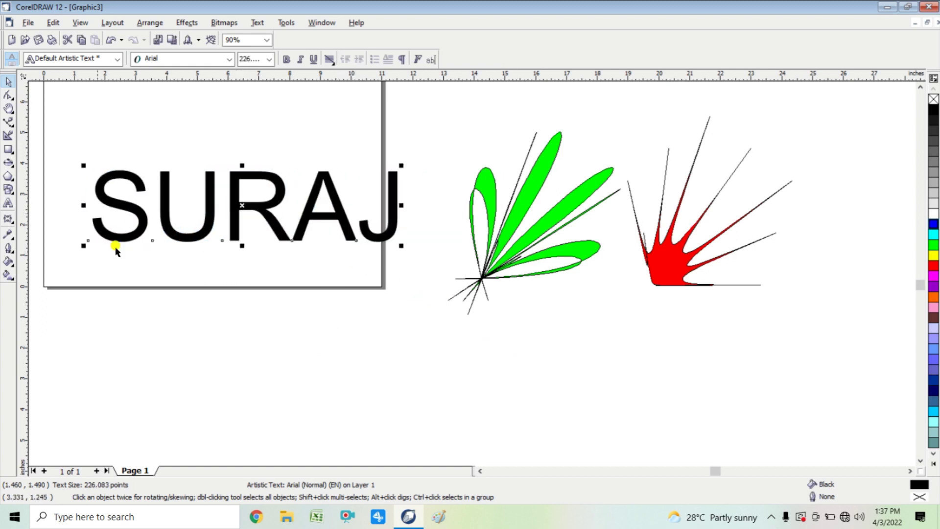
# Apply an unconstrained envelope to the name text, pulling its four corners outward and its upper middle node upward
pyautogui.click(9, 219)
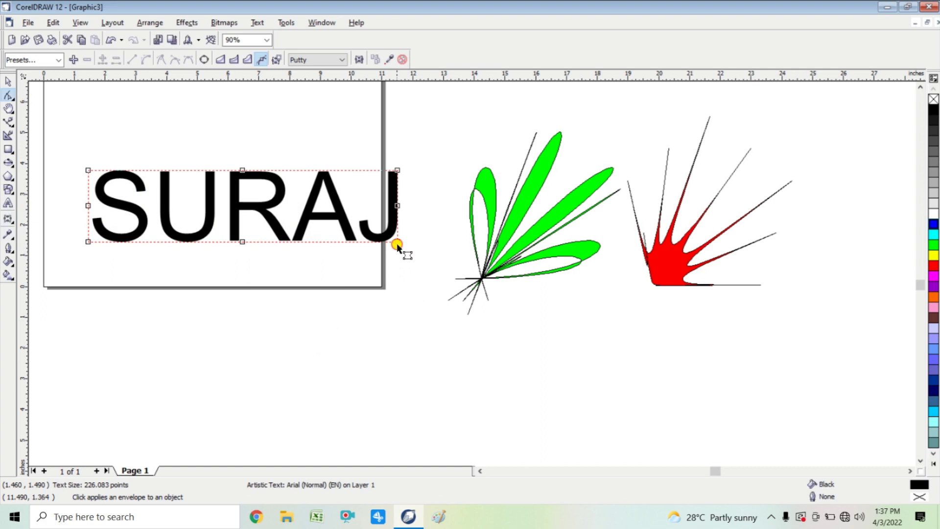
pyautogui.moveTo(398, 242); pyautogui.dragTo(459, 337)
pyautogui.moveTo(246, 171); pyautogui.dragTo(240, 128)
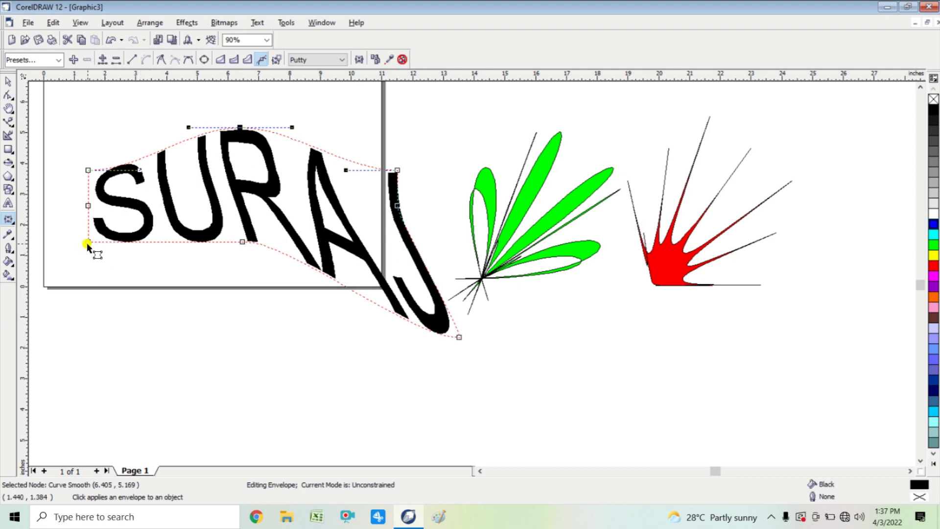
pyautogui.moveTo(86, 242); pyautogui.dragTo(60, 286)
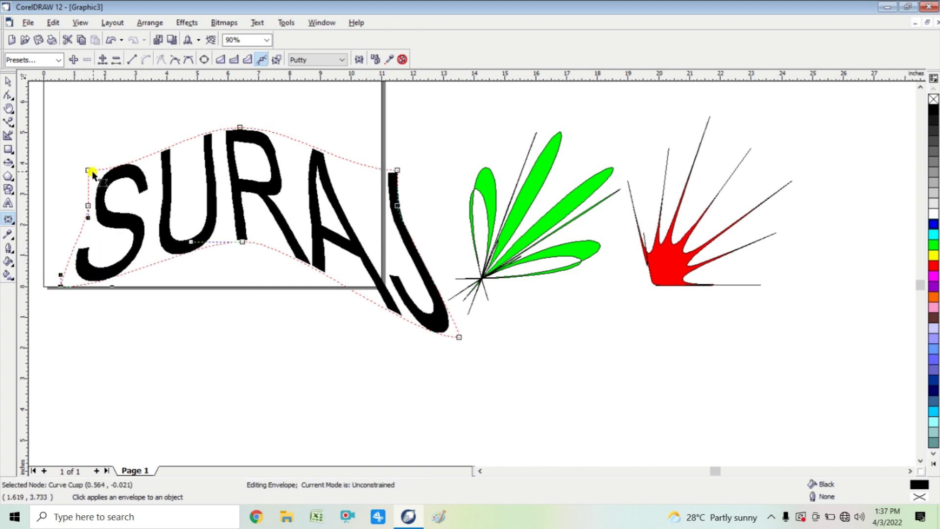
pyautogui.moveTo(90, 169); pyautogui.dragTo(72, 127)
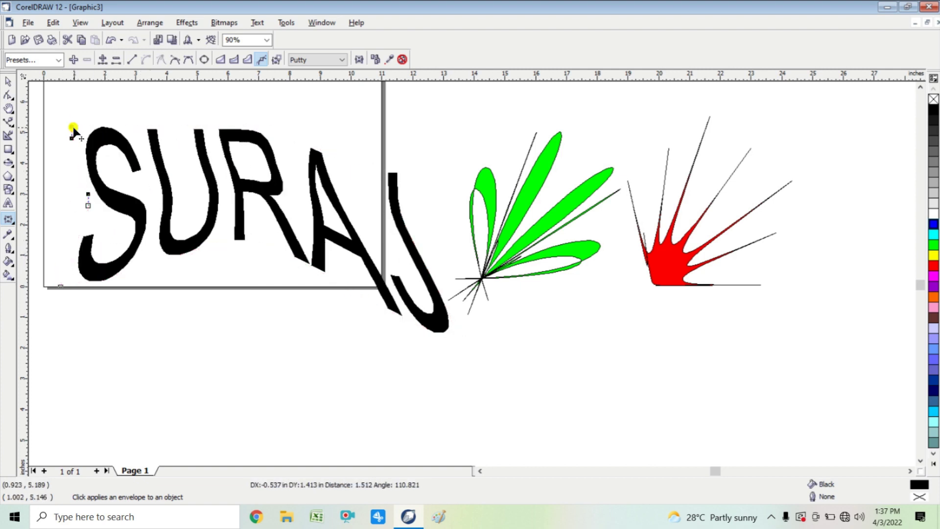
pyautogui.moveTo(399, 171); pyautogui.dragTo(446, 139)
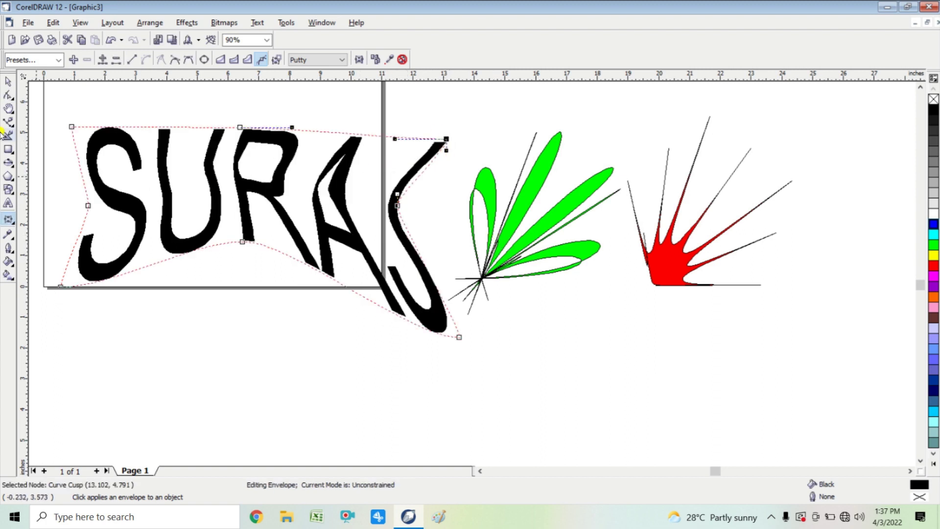
# Delete the enveloped name text and the green and red distorted shapes, leaving the drawing empty
pyautogui.click(13, 225)
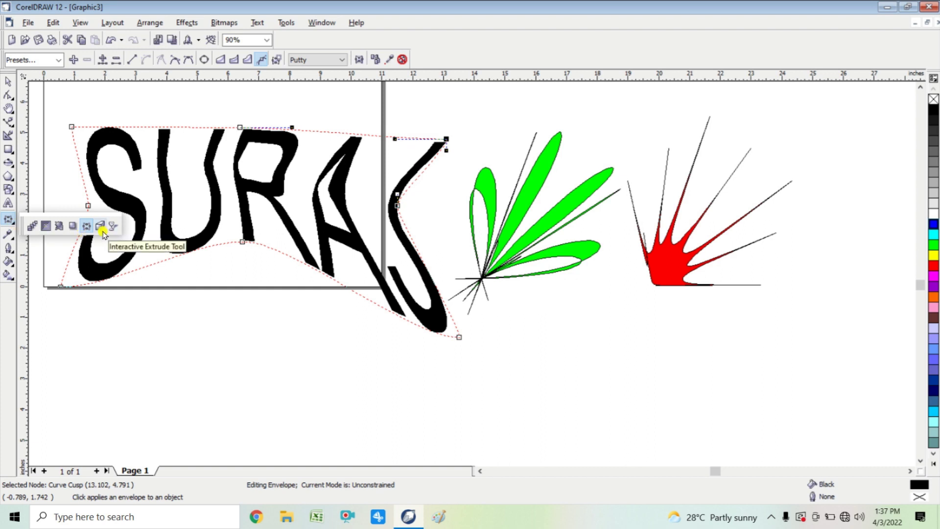
pyautogui.click(8, 81)
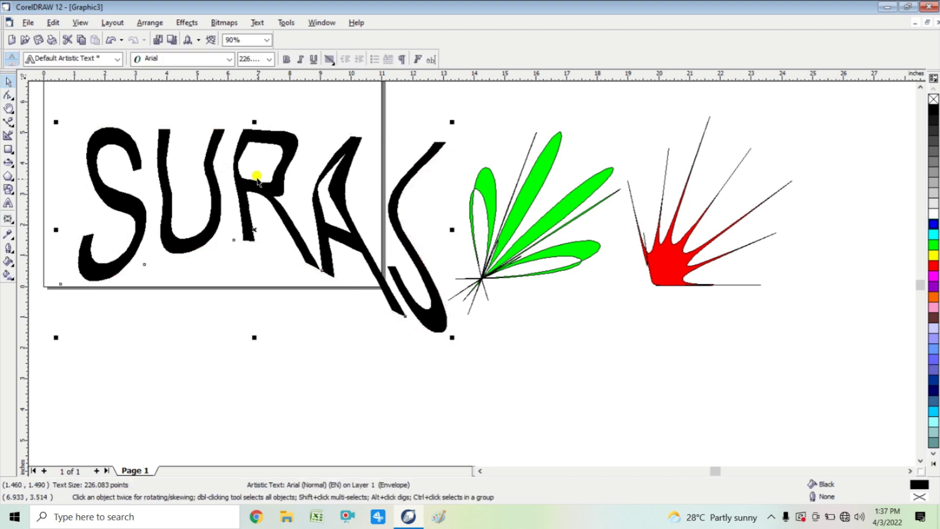
pyautogui.press('Delete')
pyautogui.click(515, 216)
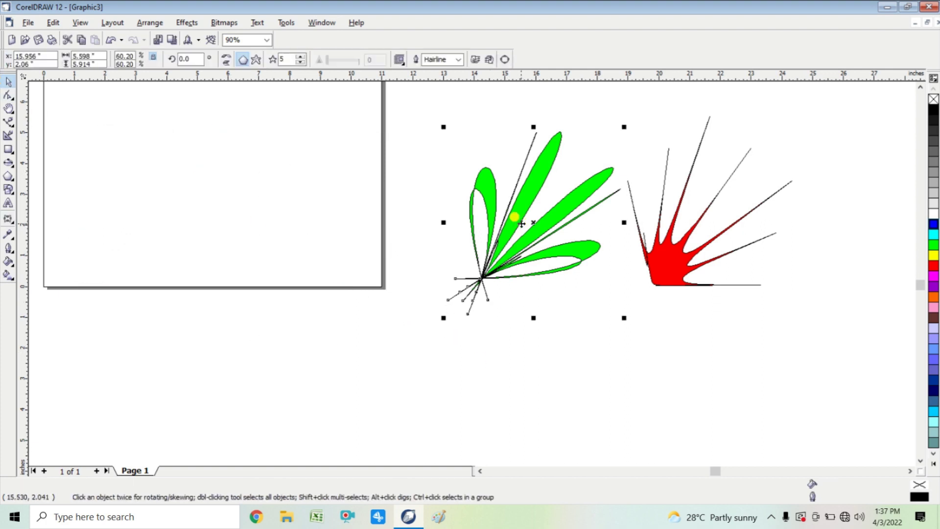
pyautogui.press('Delete')
pyautogui.click(652, 245)
pyautogui.press('Delete')
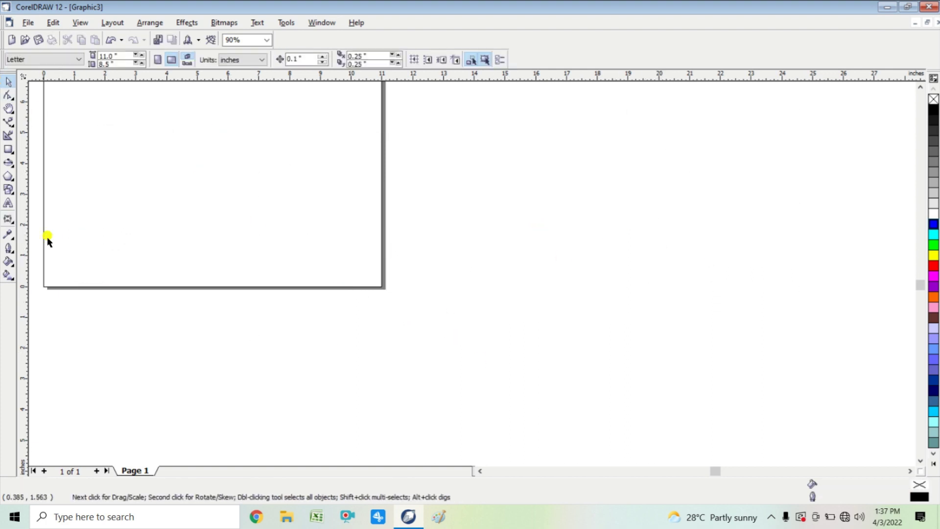
# Add a first name in capitals as 24 pt Arial artistic text just below the page
pyautogui.click(5, 204)
pyautogui.click(239, 312)
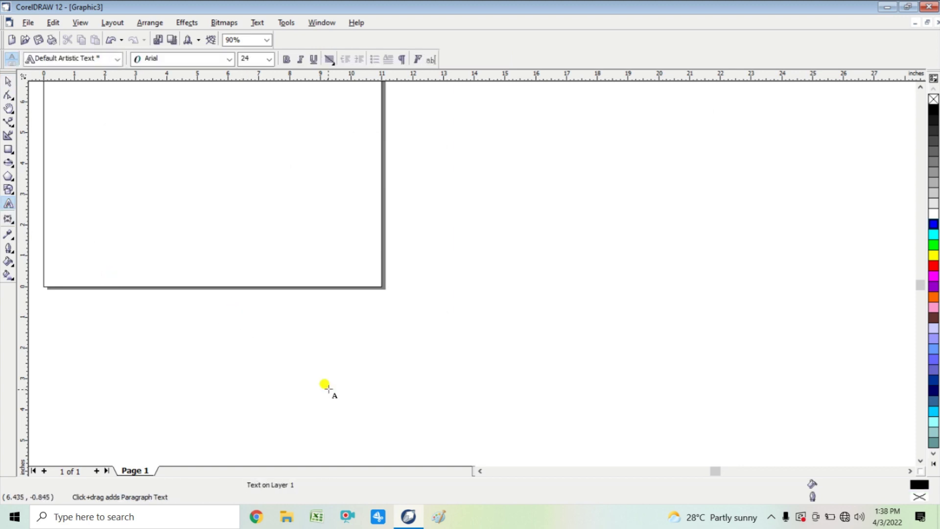
pyautogui.write('SURAJ')
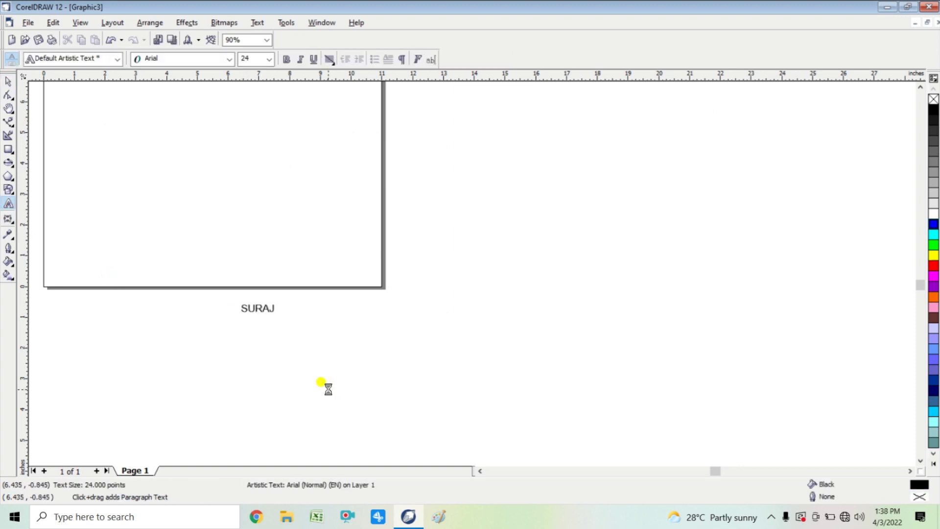
# Enlarge the new name text to about 343 points and move it up and left so it overlaps the page
pyautogui.click(8, 81)
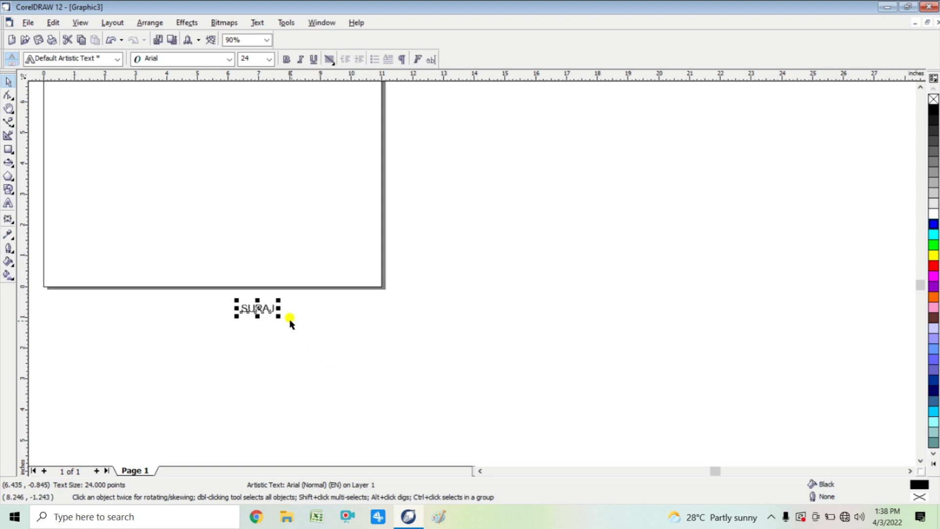
pyautogui.moveTo(279, 315); pyautogui.dragTo(632, 416)
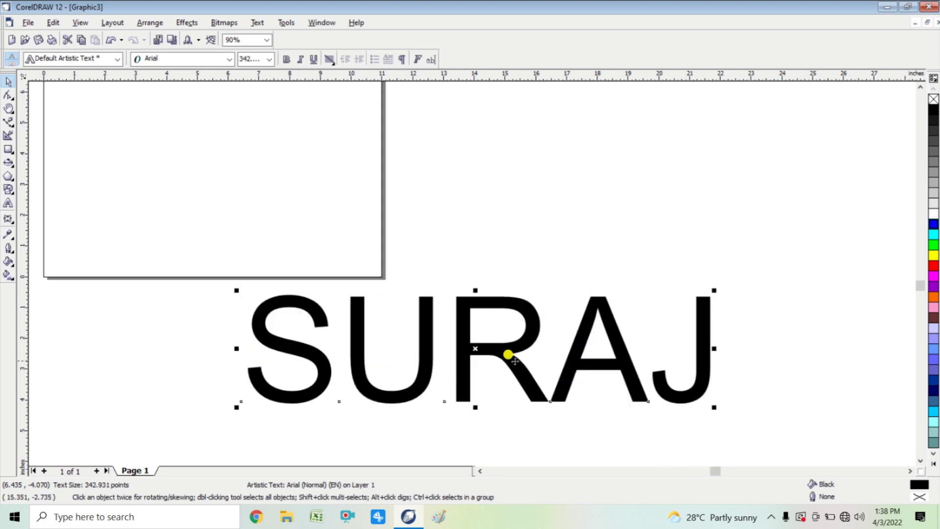
pyautogui.moveTo(508, 354); pyautogui.dragTo(428, 258)
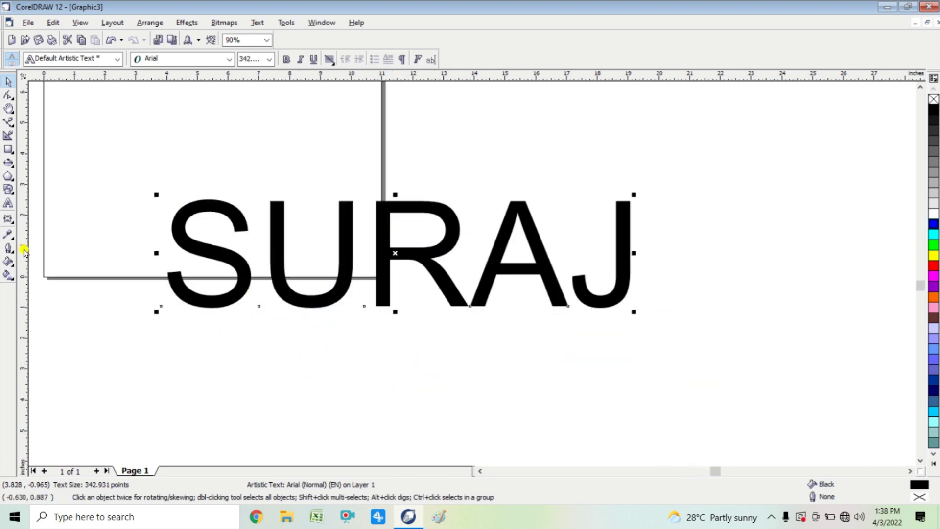
# Extrude the name text toward the upper right with depth 20 and the vanishing point about 4.66 by 4.43 inches from its center
pyautogui.click(11, 226)
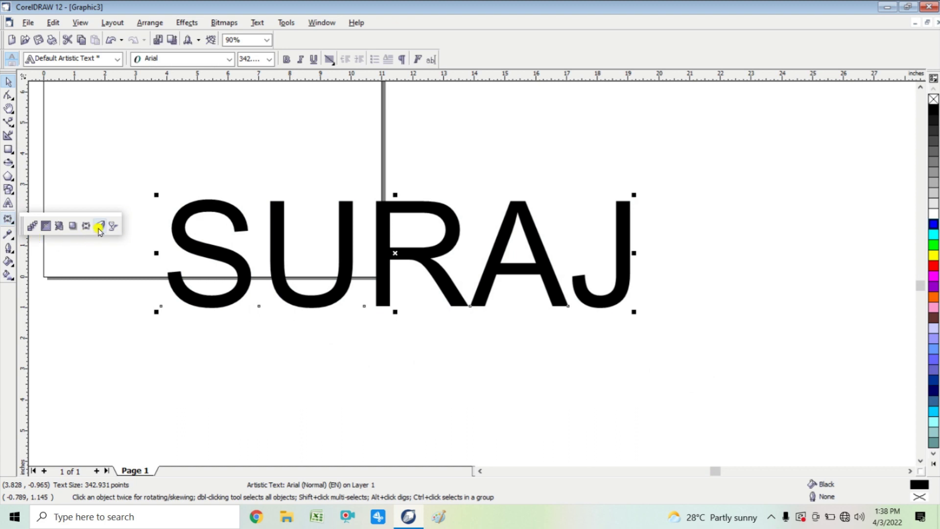
pyautogui.click(99, 226)
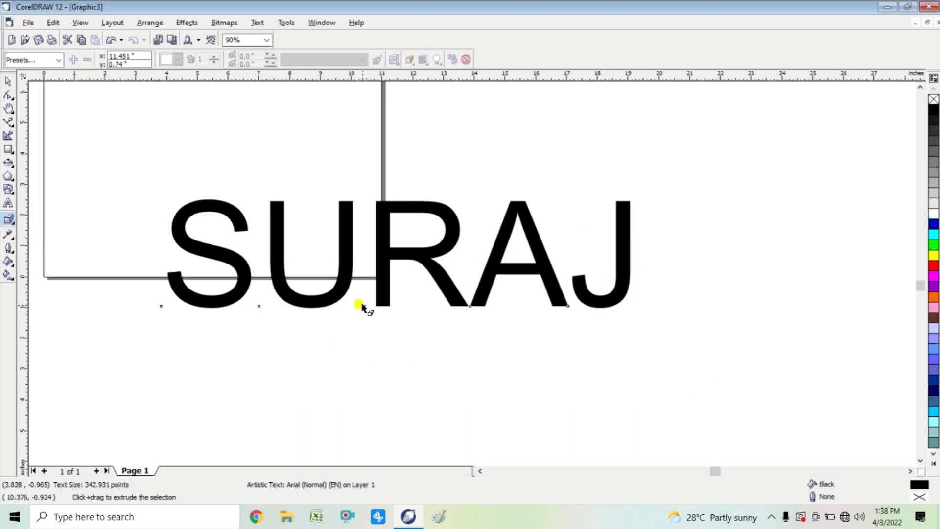
pyautogui.click(361, 306)
pyautogui.click(384, 304)
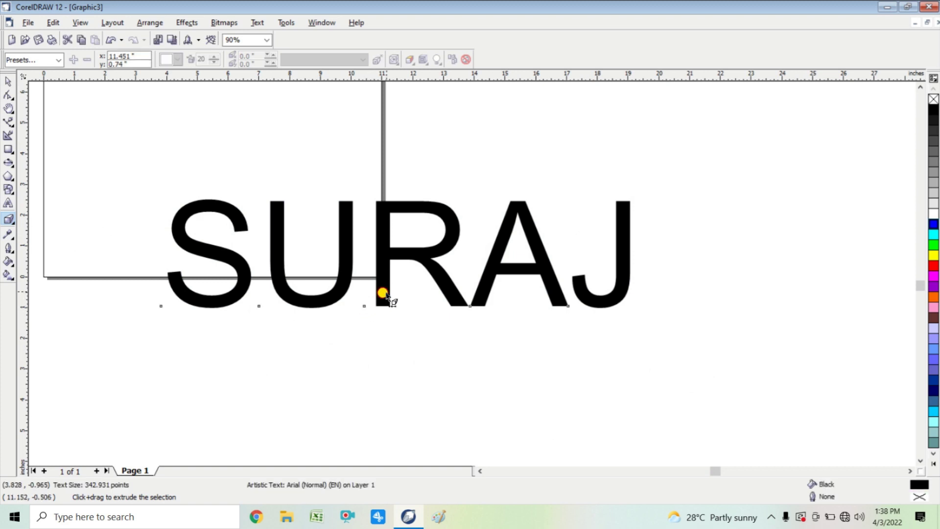
pyautogui.moveTo(382, 293); pyautogui.dragTo(538, 117)
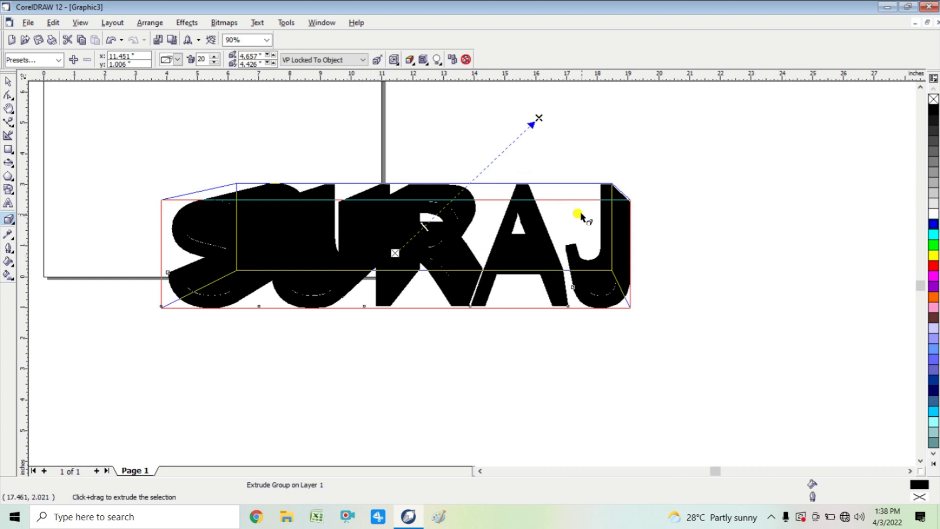
# Try a solid color on the extrusion's sides, first green and after that red
pyautogui.click(410, 61)
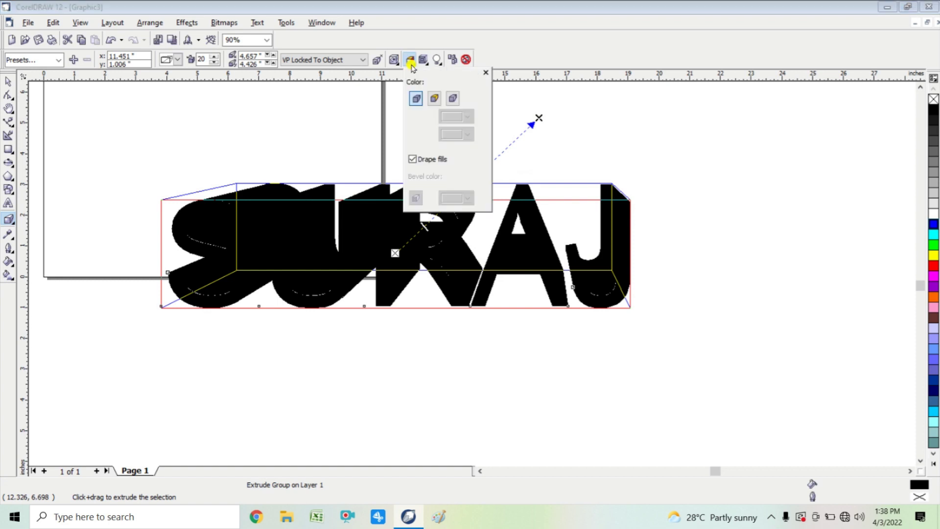
pyautogui.click(431, 100)
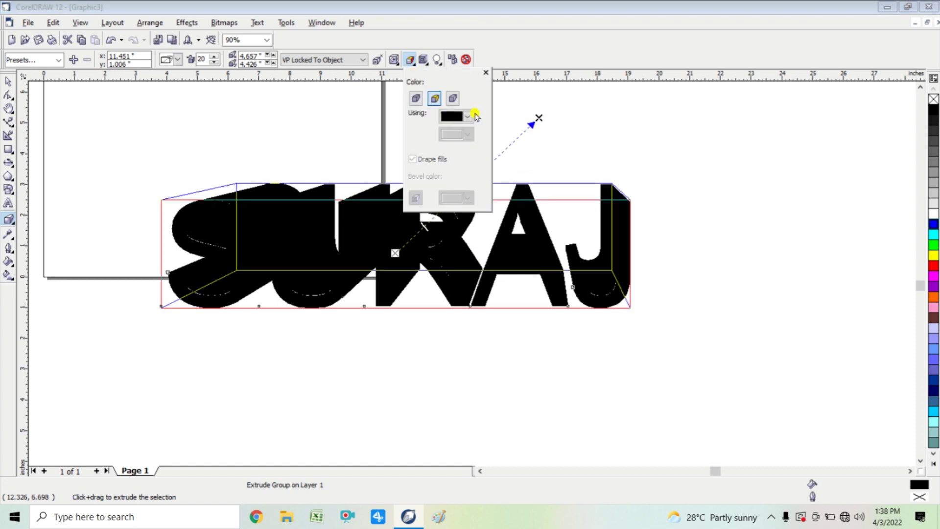
pyautogui.click(468, 117)
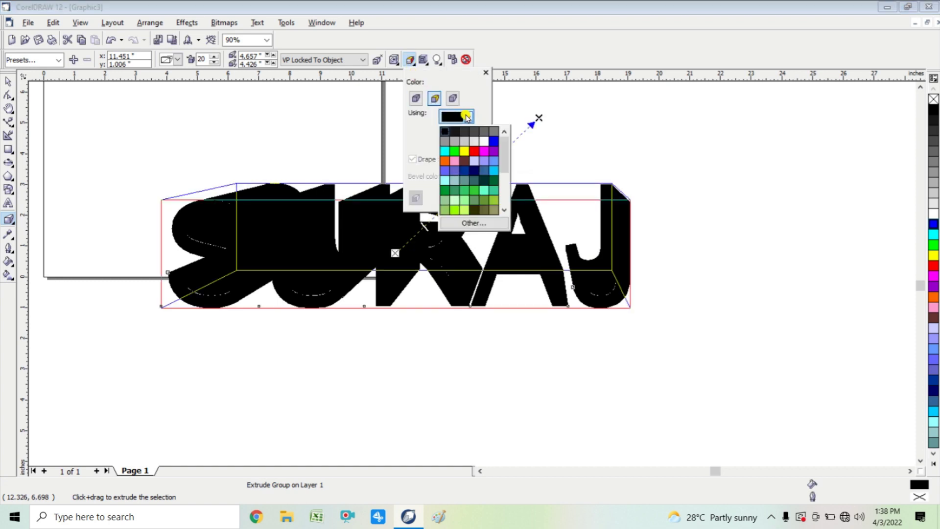
pyautogui.click(456, 151)
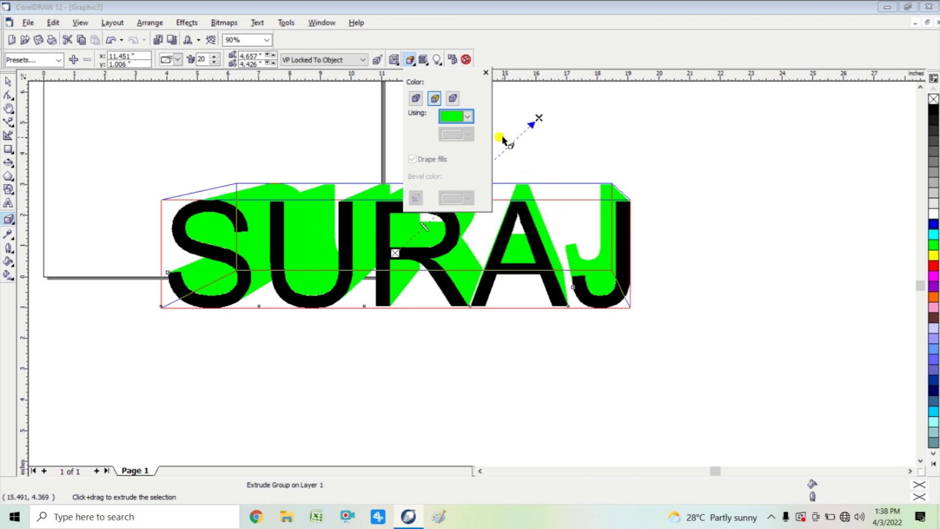
pyautogui.click(468, 117)
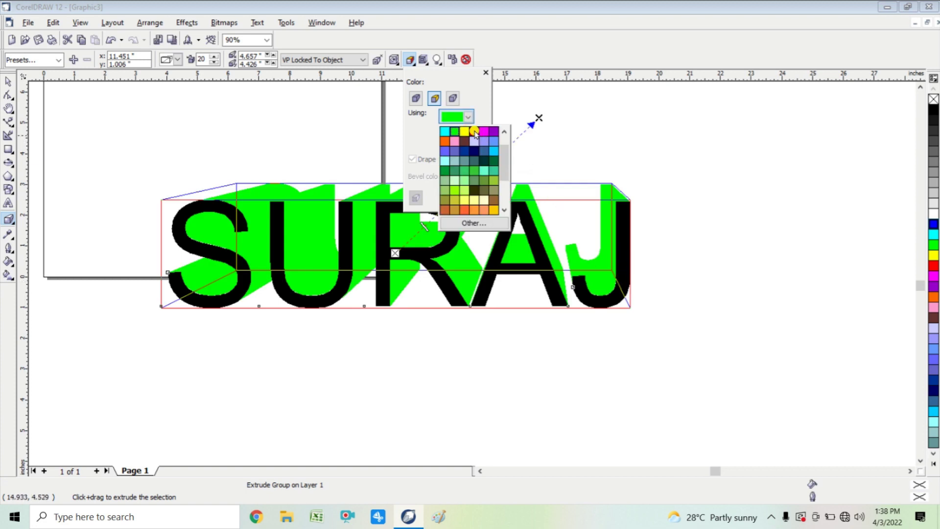
pyautogui.click(474, 132)
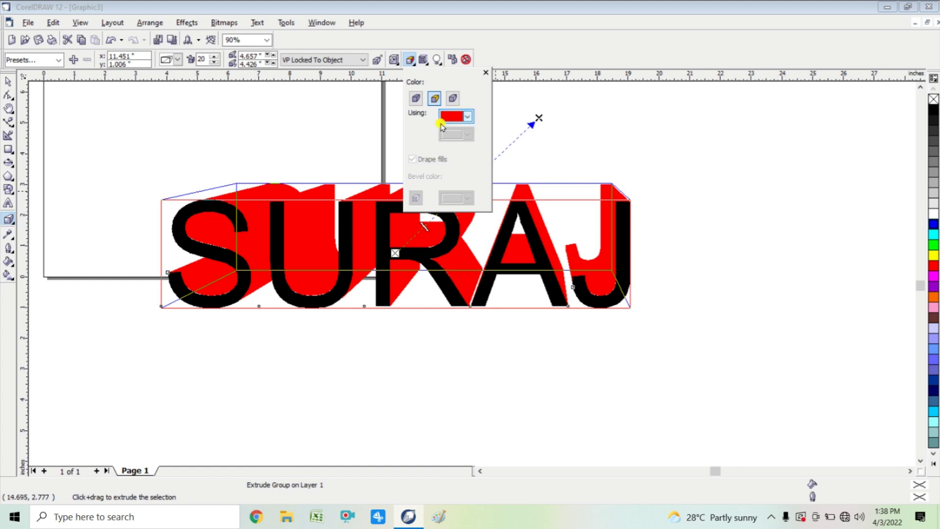
# Switch the extrusion to color shading that runs from dark brown to green
pyautogui.click(453, 98)
pyautogui.click(468, 135)
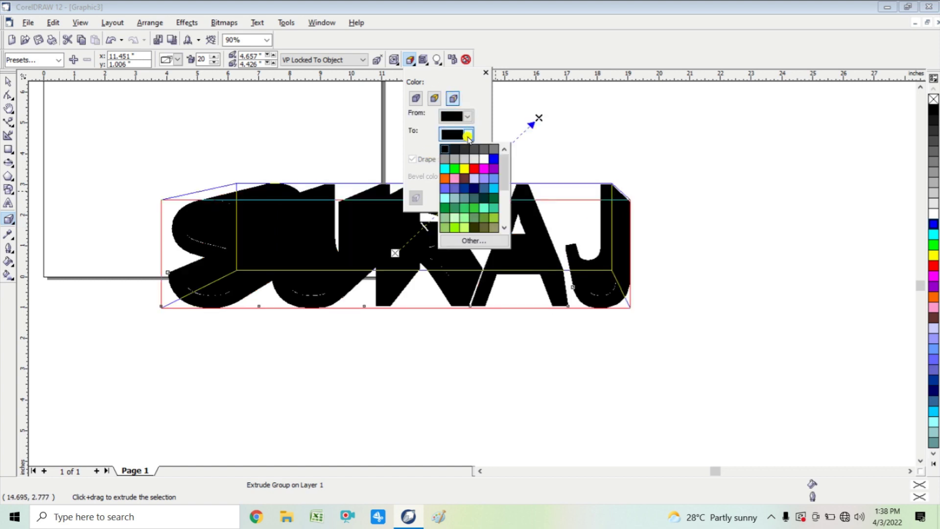
pyautogui.click(455, 168)
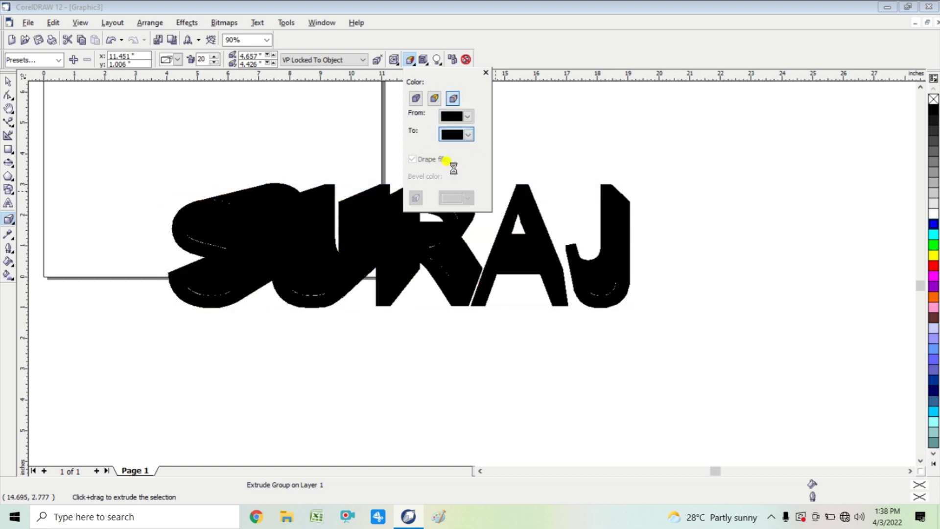
pyautogui.click(468, 117)
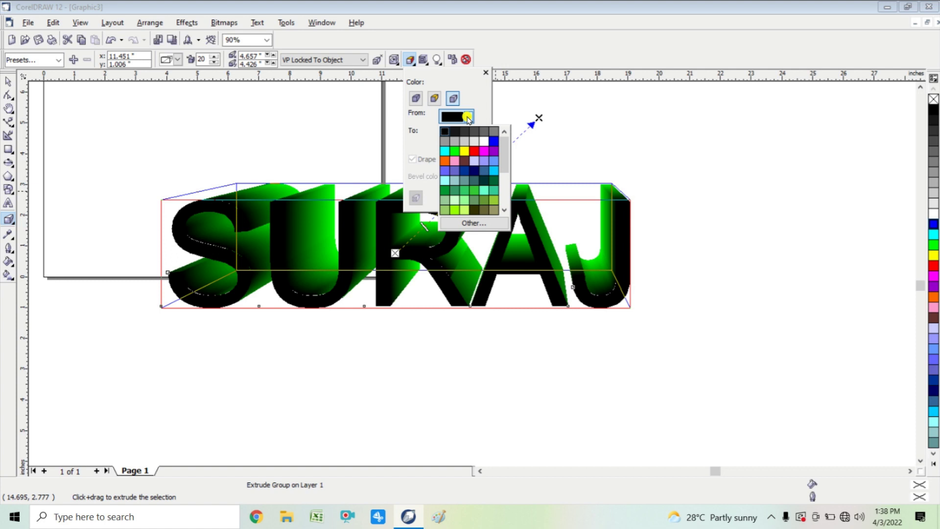
pyautogui.click(445, 162)
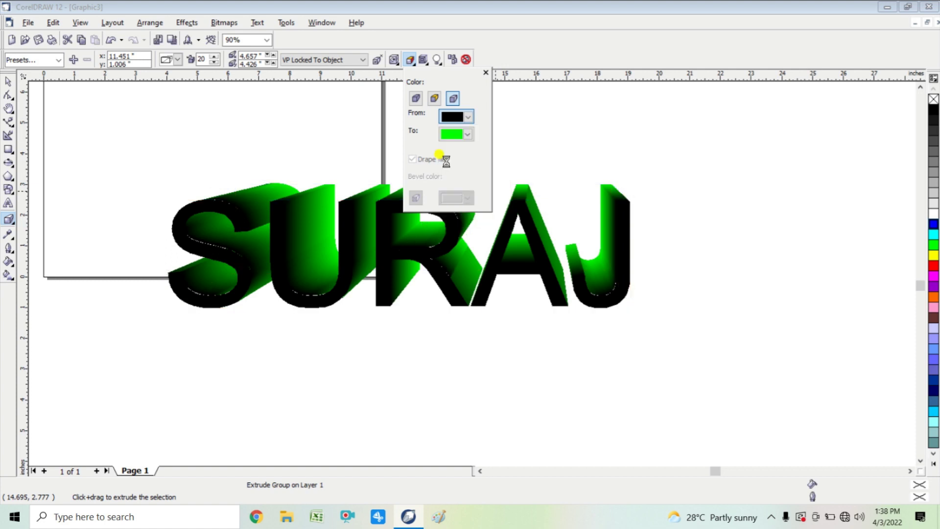
pyautogui.click(466, 117)
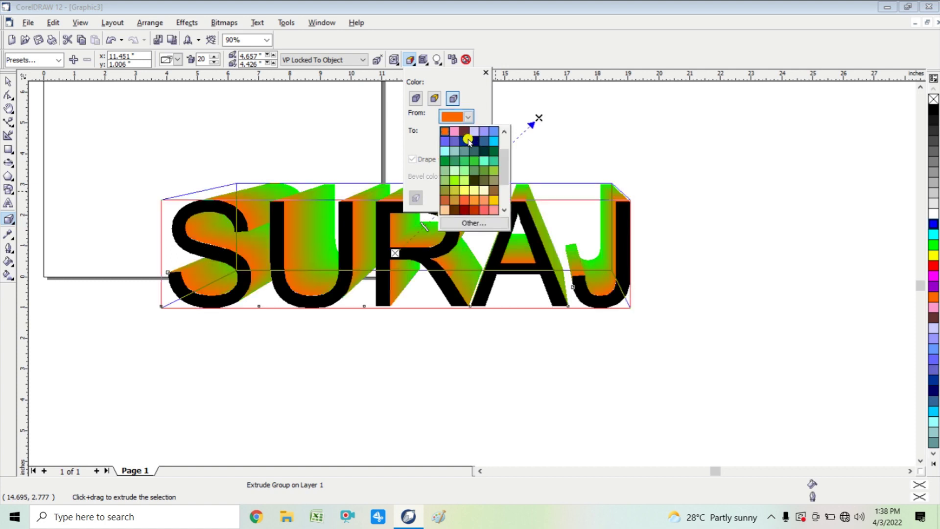
pyautogui.click(464, 132)
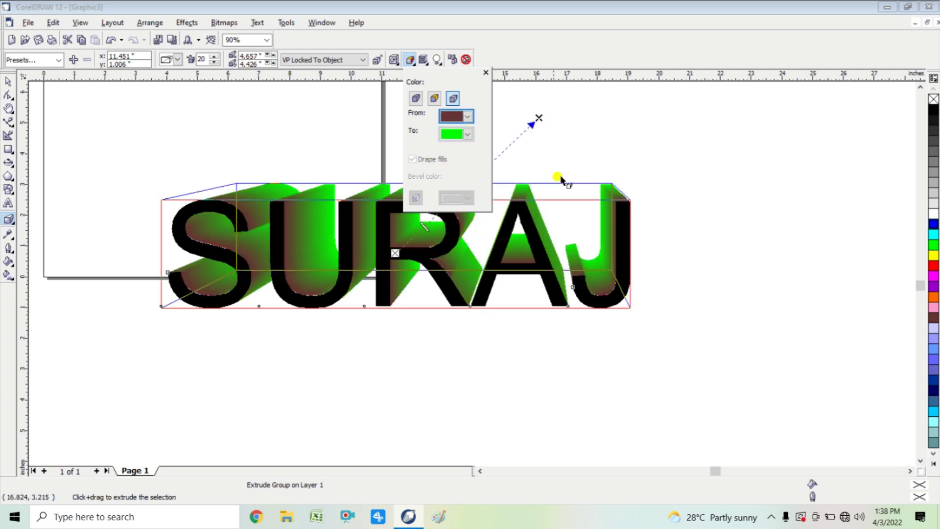
# Move the extruded name text up and left so more of it sits on the page
pyautogui.click(646, 201)
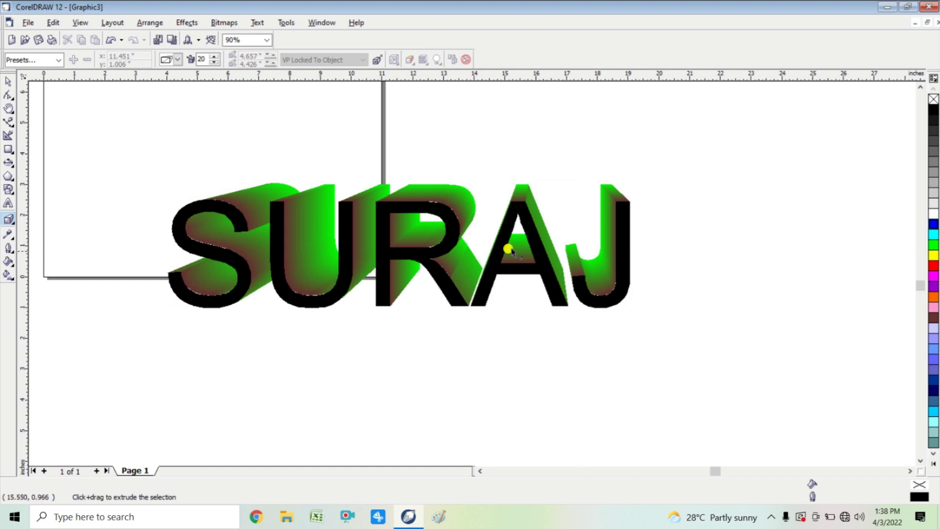
pyautogui.click(8, 81)
pyautogui.moveTo(267, 244); pyautogui.dragTo(227, 196)
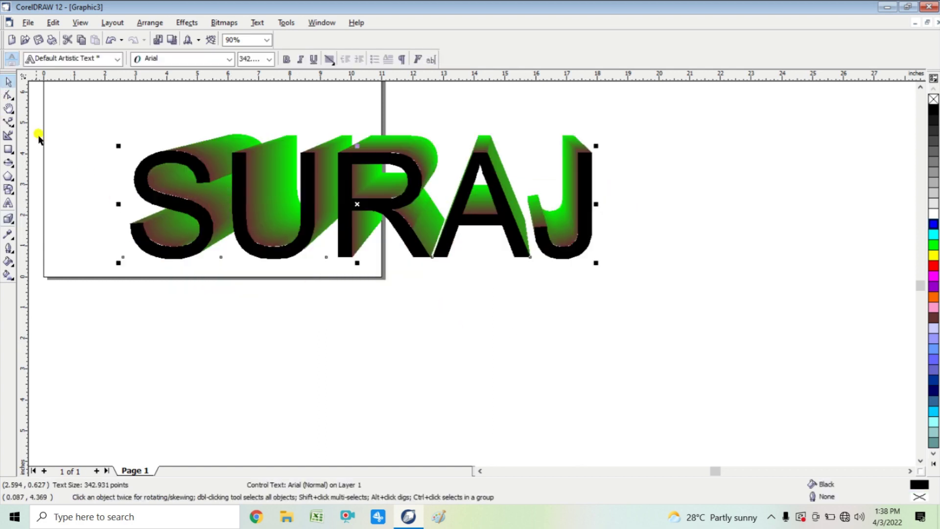
# Reposition individual letters of the extruded name text: U lower, R higher, and A and J lower and further left
pyautogui.click(8, 98)
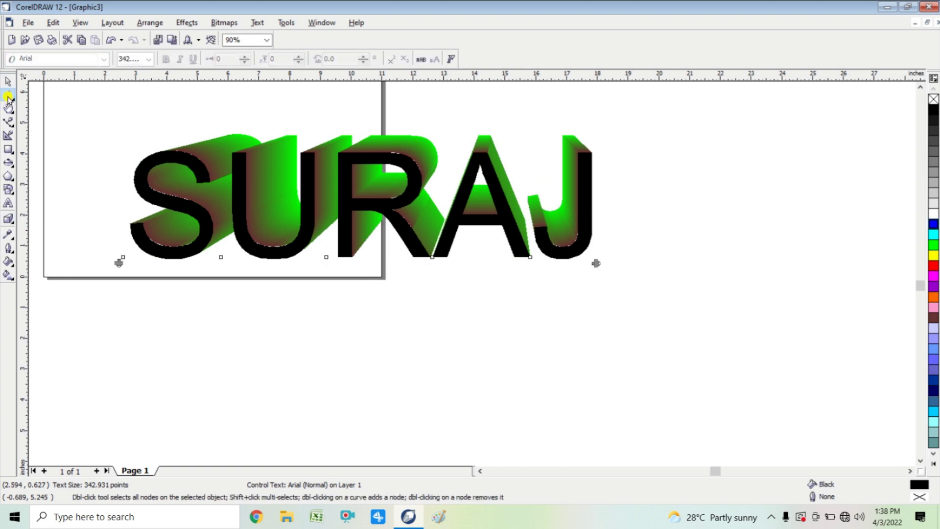
pyautogui.moveTo(219, 255); pyautogui.dragTo(213, 286)
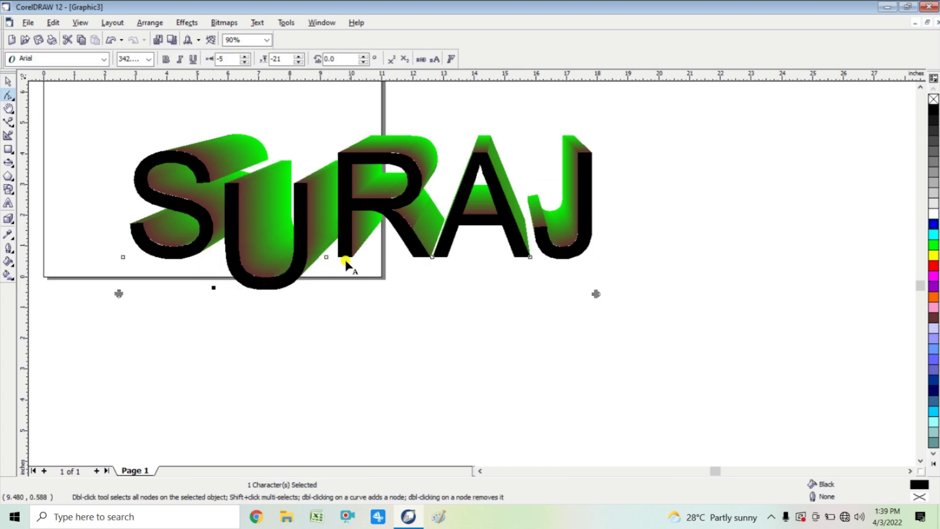
pyautogui.click(324, 256)
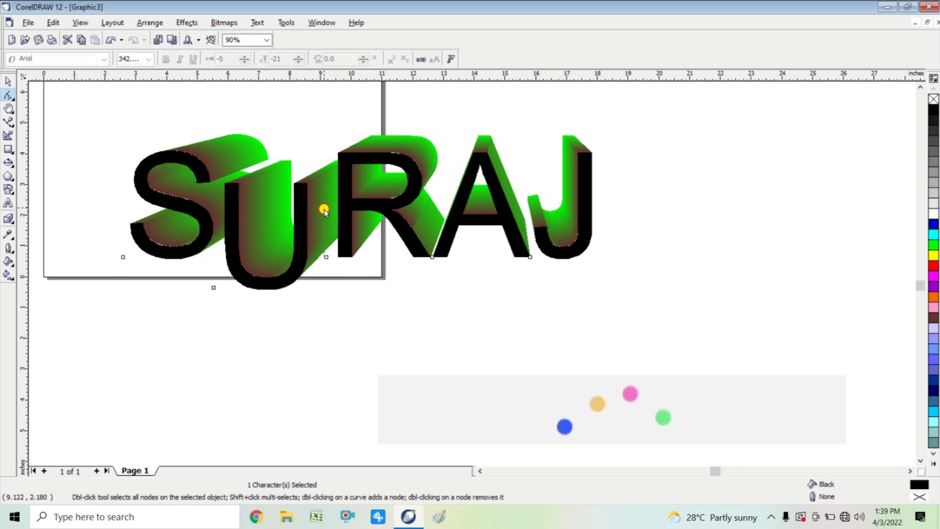
pyautogui.moveTo(324, 257); pyautogui.dragTo(321, 205)
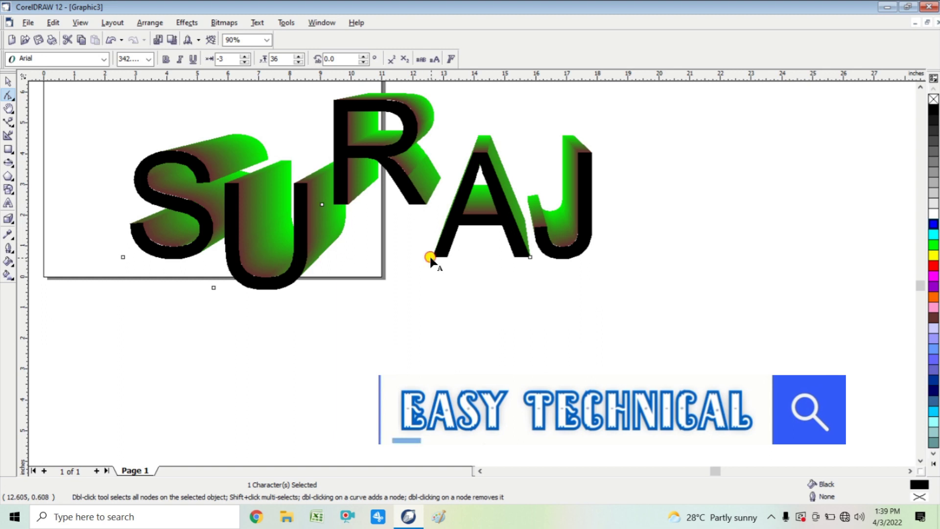
pyautogui.moveTo(430, 256); pyautogui.dragTo(369, 298)
pyautogui.moveTo(529, 256); pyautogui.dragTo(442, 312)
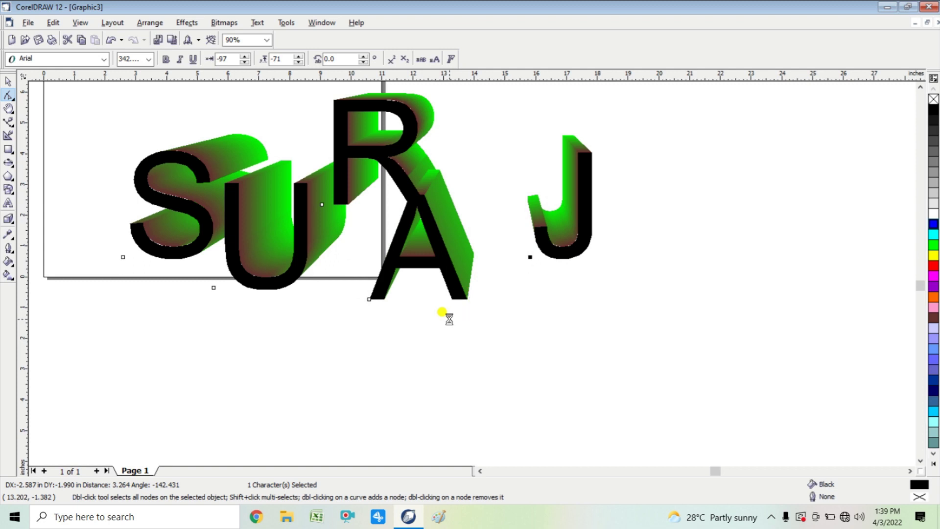
pyautogui.click(685, 398)
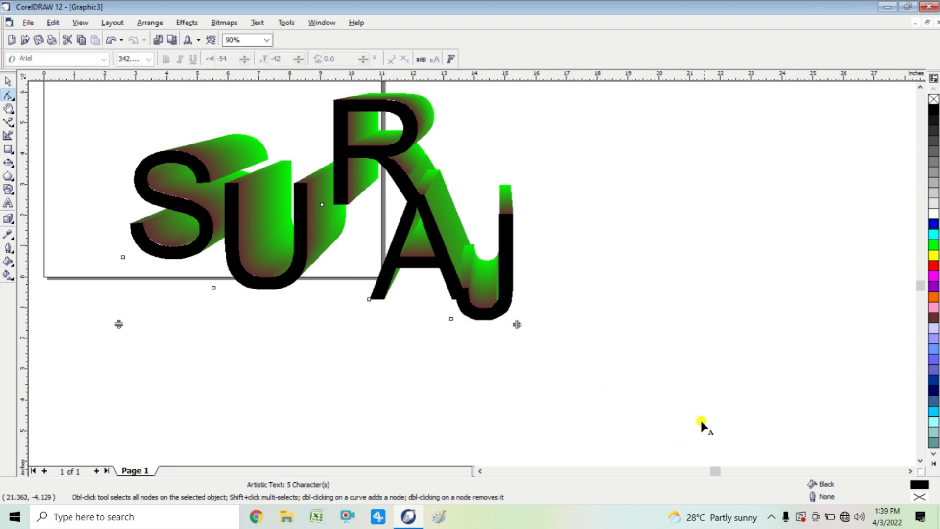
# Draw a rectangle about 8.8 by 7.8 inches over the text's last three letters and fill it red
pyautogui.click(15, 223)
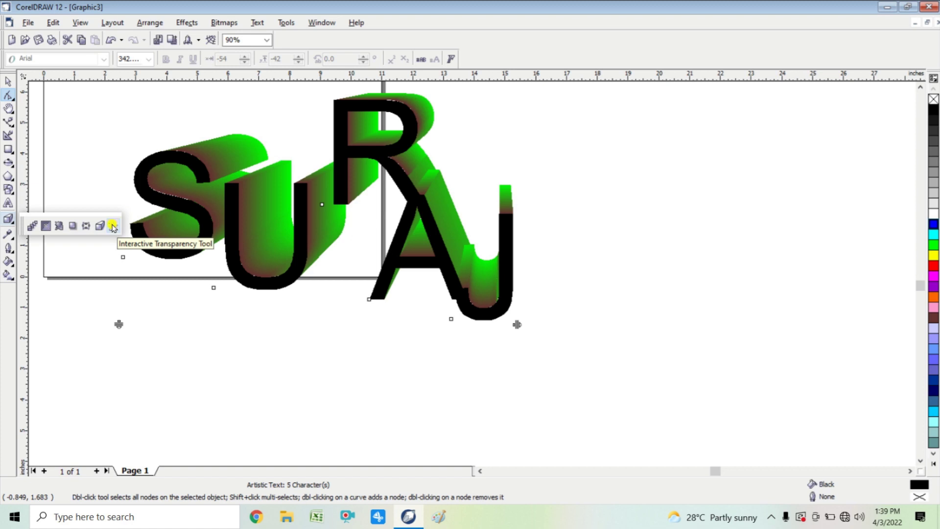
pyautogui.click(9, 149)
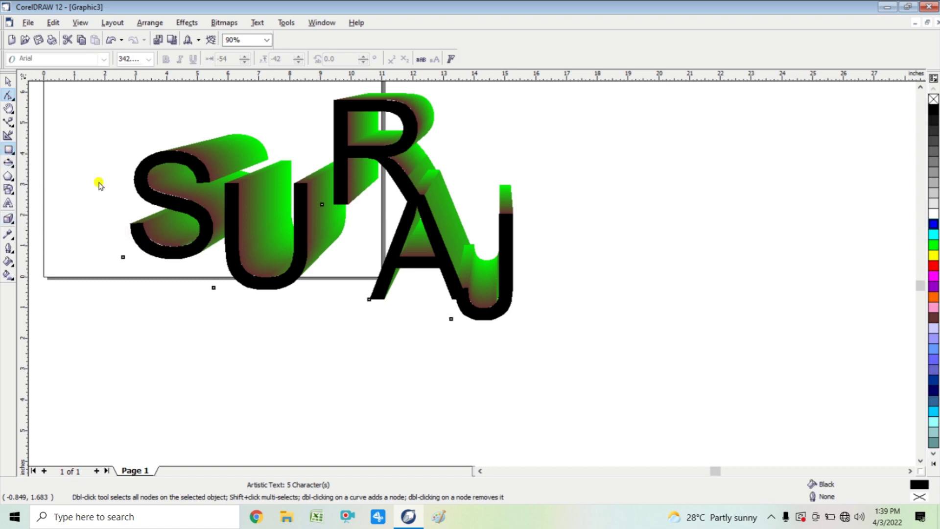
pyautogui.moveTo(314, 138); pyautogui.dragTo(585, 377)
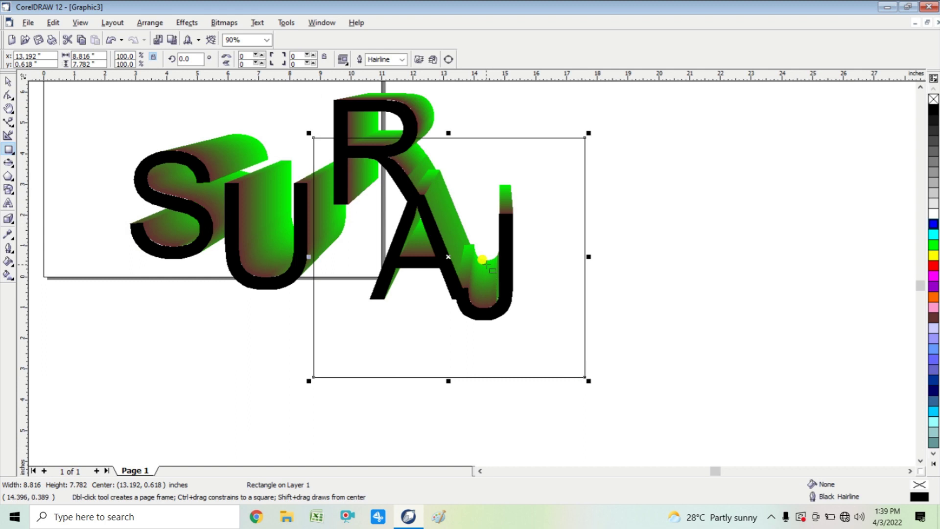
pyautogui.click(932, 266)
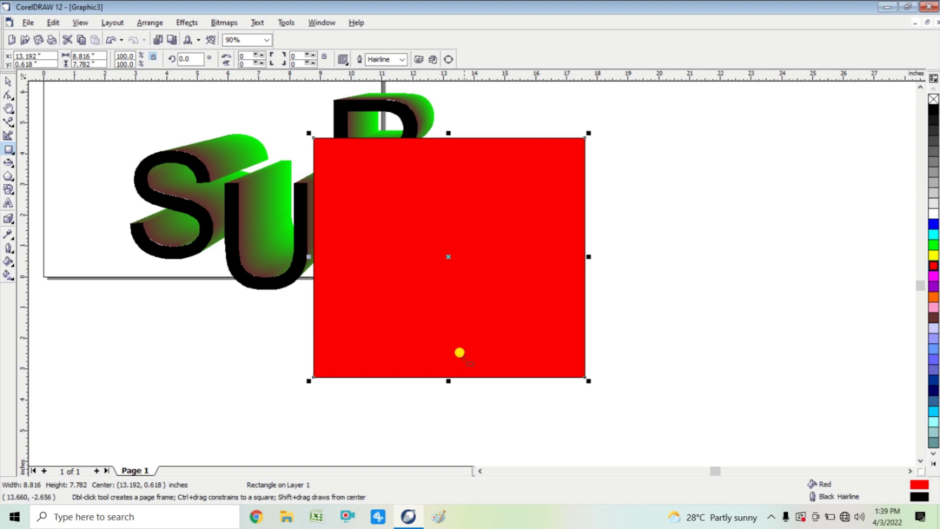
# Apply a linear transparency at about -26 degrees to the red rectangle and move it up and left over the middle letters
pyautogui.click(14, 228)
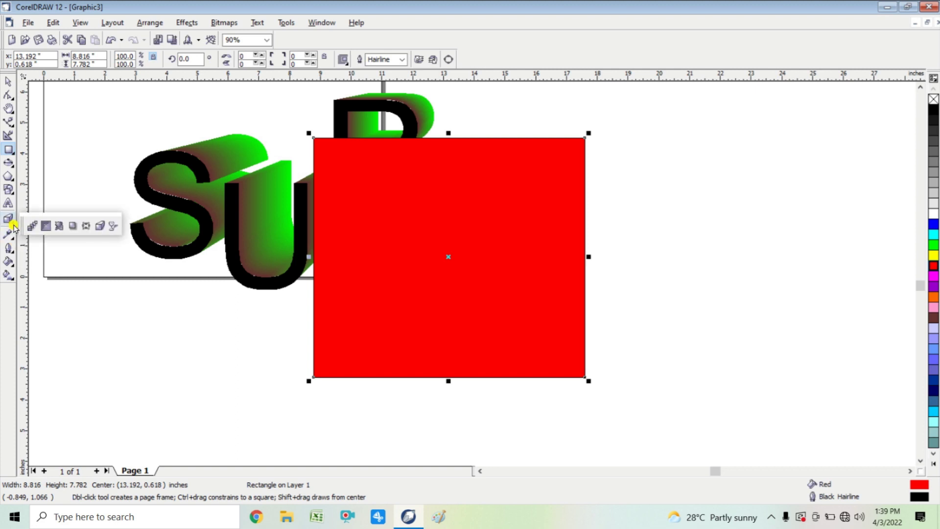
pyautogui.click(110, 224)
pyautogui.moveTo(434, 247); pyautogui.dragTo(689, 373)
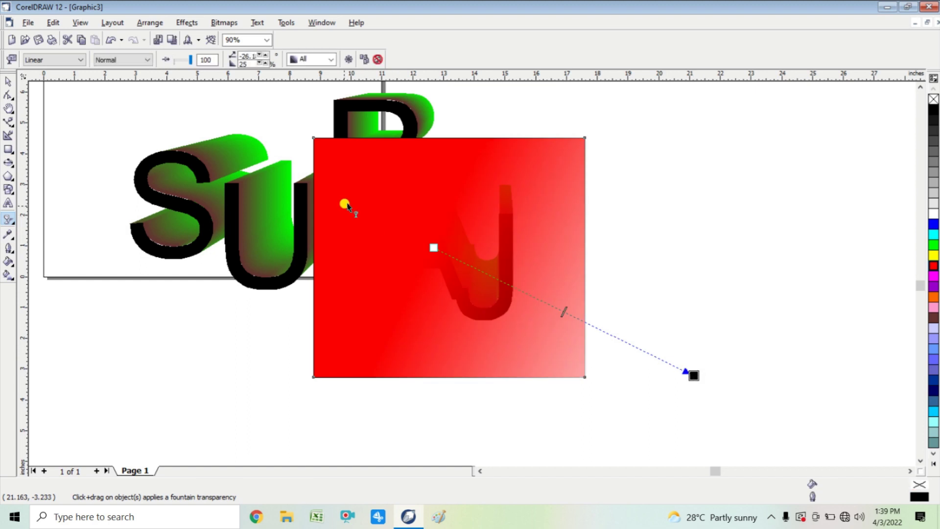
pyautogui.click(8, 81)
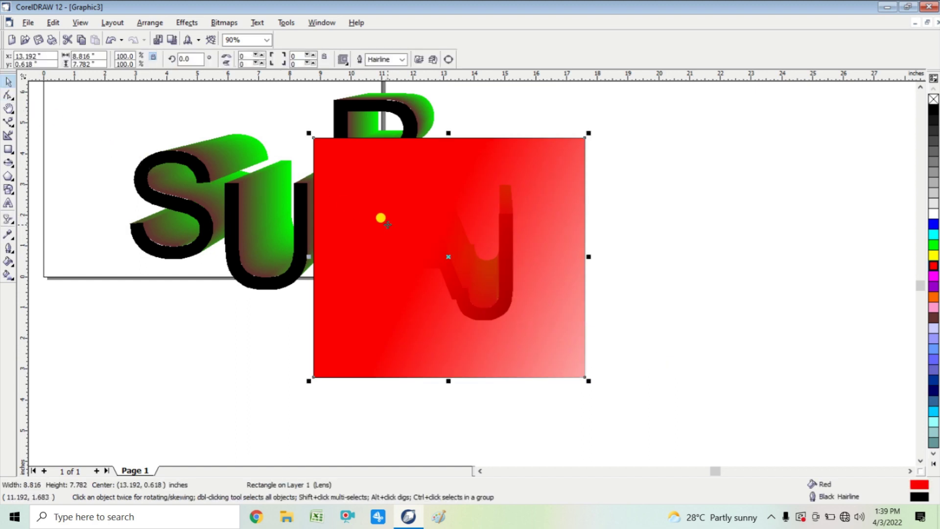
pyautogui.moveTo(381, 217); pyautogui.dragTo(261, 166)
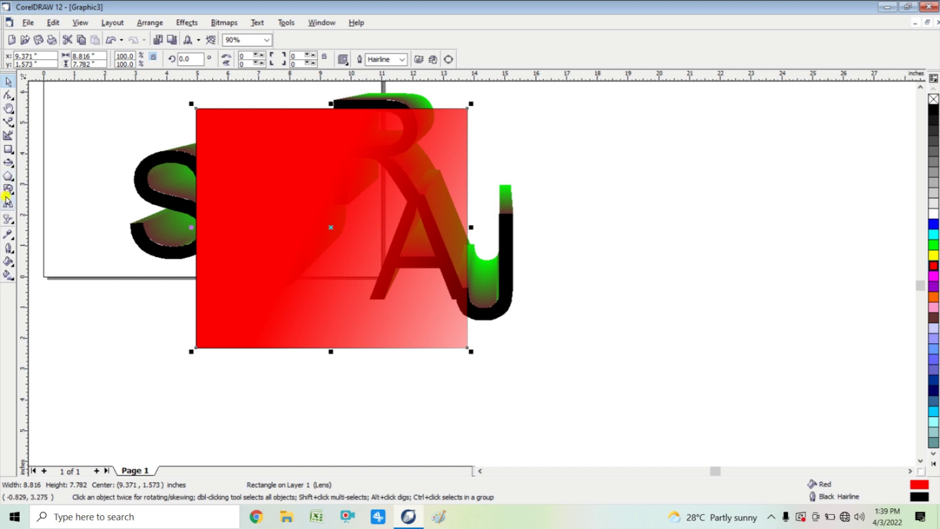
# Redraw the rectangle's linear transparency in different directions, ending with a long fade from upper left to lower right at about -39 degrees
pyautogui.click(9, 222)
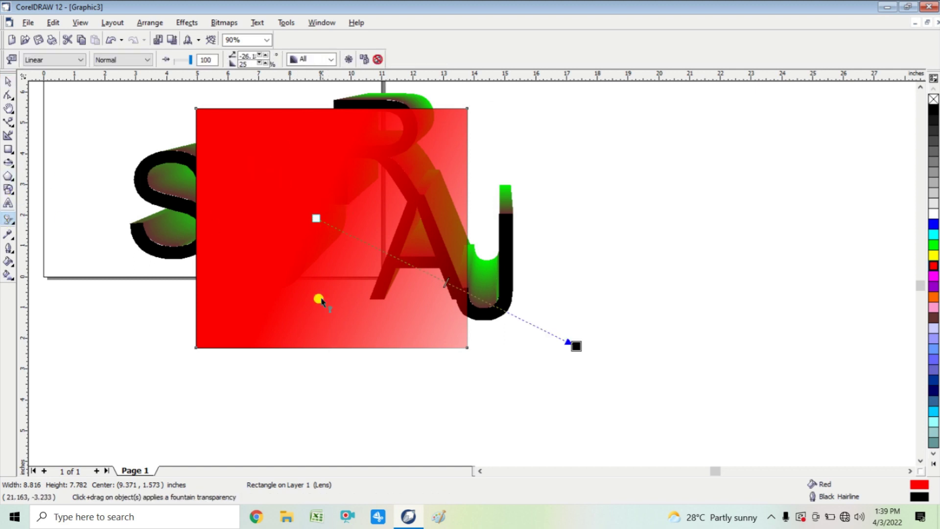
pyautogui.moveTo(313, 226); pyautogui.dragTo(248, 158)
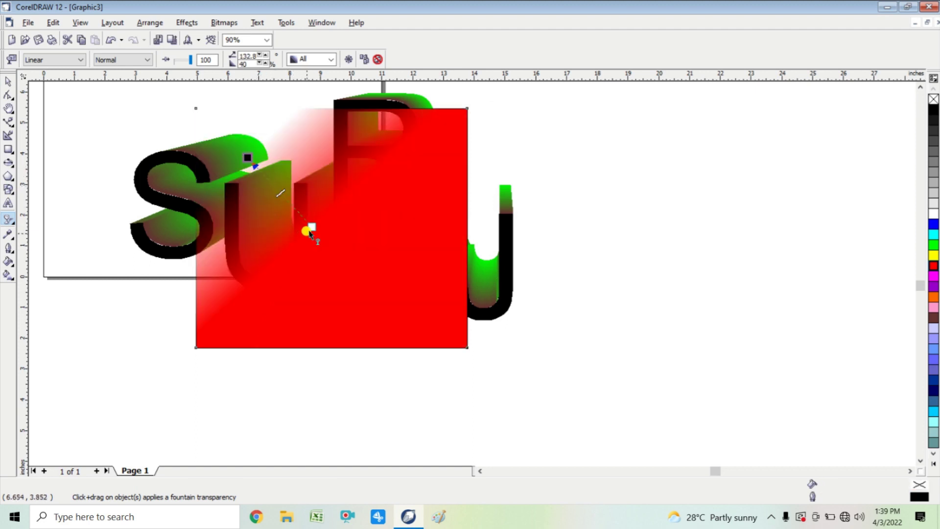
pyautogui.moveTo(309, 234); pyautogui.dragTo(435, 342)
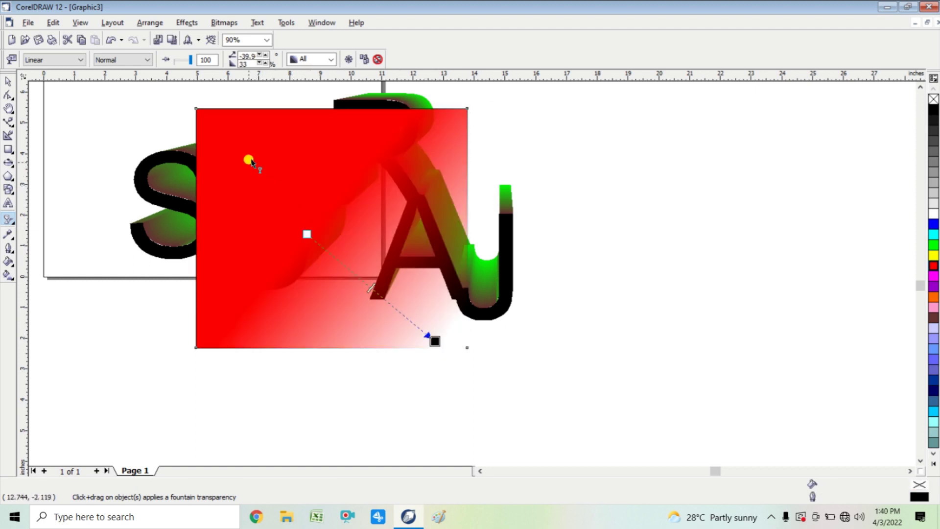
pyautogui.moveTo(249, 161); pyautogui.dragTo(522, 385)
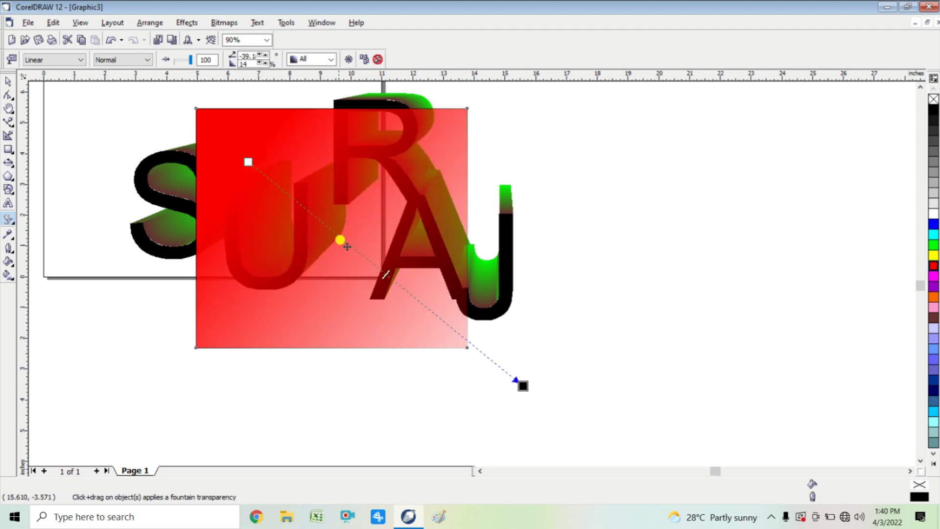
# Move the transparent red rectangle and stretch it to about 15.9 inches wide so it spans all the letters
pyautogui.click(8, 81)
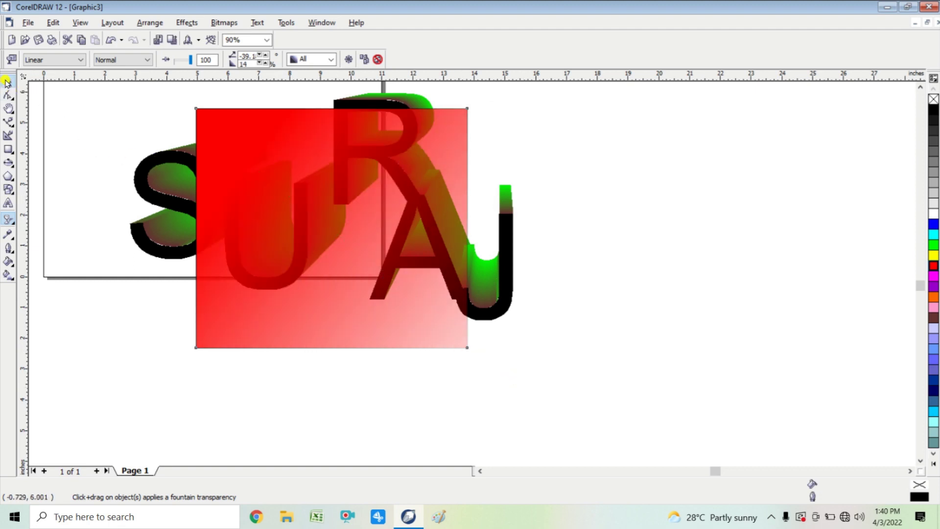
pyautogui.moveTo(307, 223); pyautogui.dragTo(244, 194)
pyautogui.moveTo(251, 252); pyautogui.dragTo(211, 255)
pyautogui.moveTo(363, 197); pyautogui.dragTo(580, 250)
pyautogui.moveTo(482, 296); pyautogui.dragTo(428, 292)
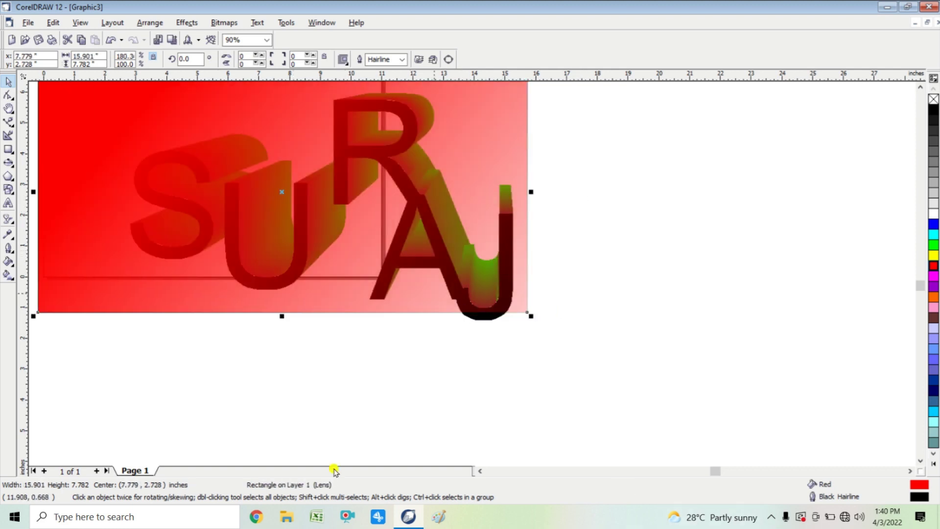
pyautogui.click(106, 343)
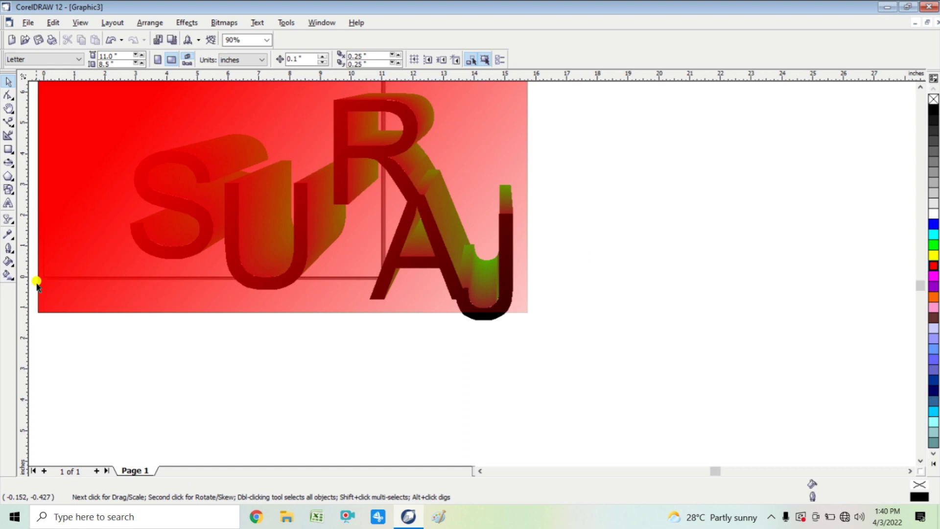
# Draw a second rectangle about 5.9 by 4.8 inches in the empty area to the right of the text
pyautogui.click(10, 237)
pyautogui.click(31, 242)
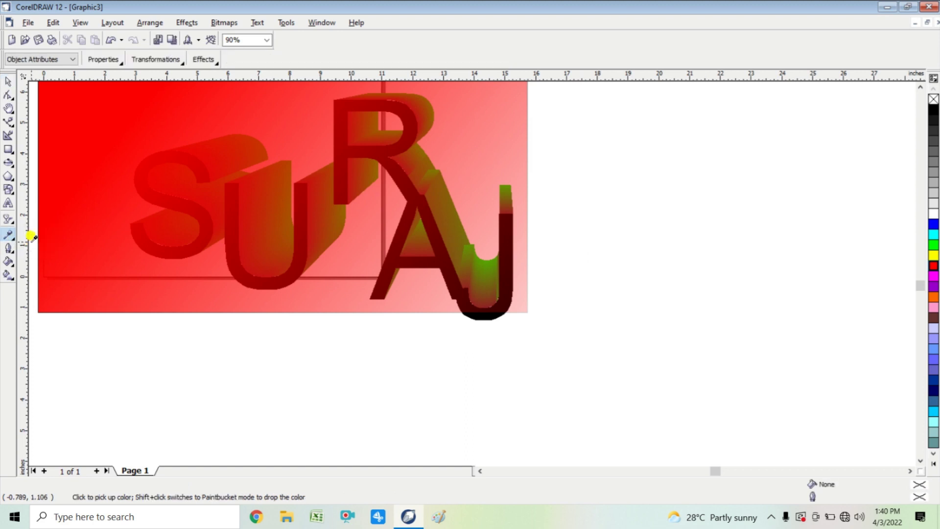
pyautogui.click(9, 150)
pyautogui.moveTo(680, 184); pyautogui.dragTo(862, 332)
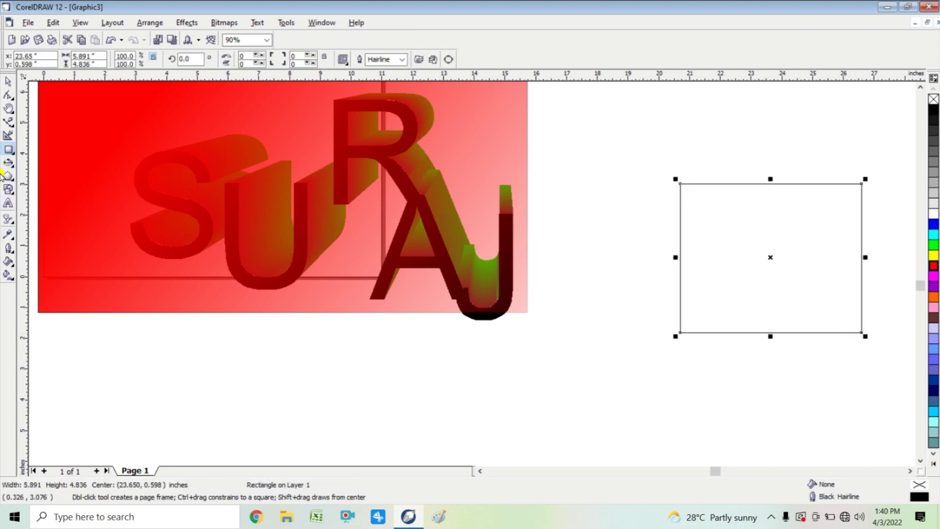
# Fill the new rectangle red using the Eyedropper and Paintbucket tools with object attributes
pyautogui.click(8, 234)
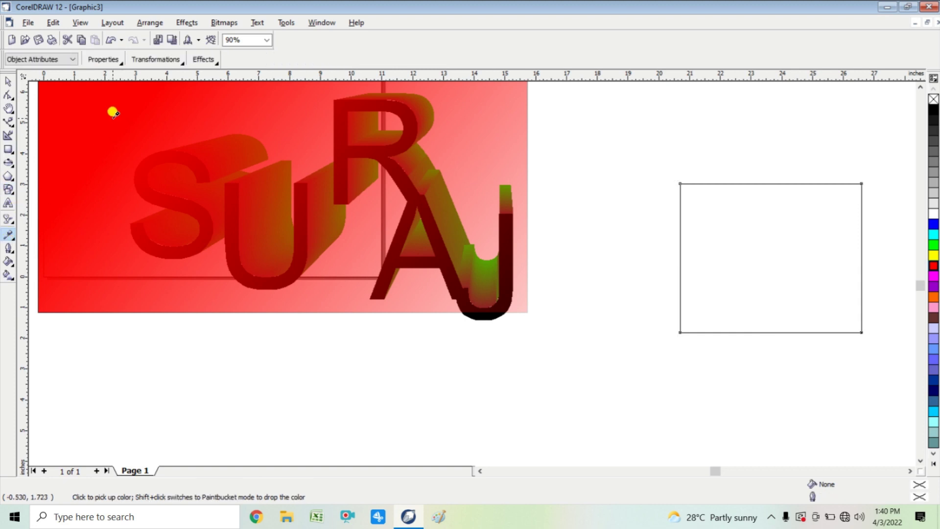
pyautogui.click(12, 240)
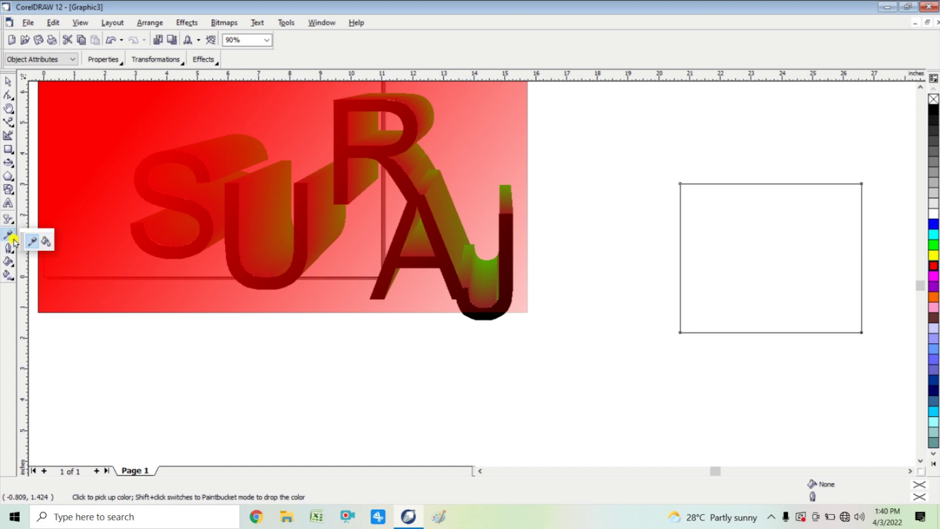
pyautogui.click(47, 243)
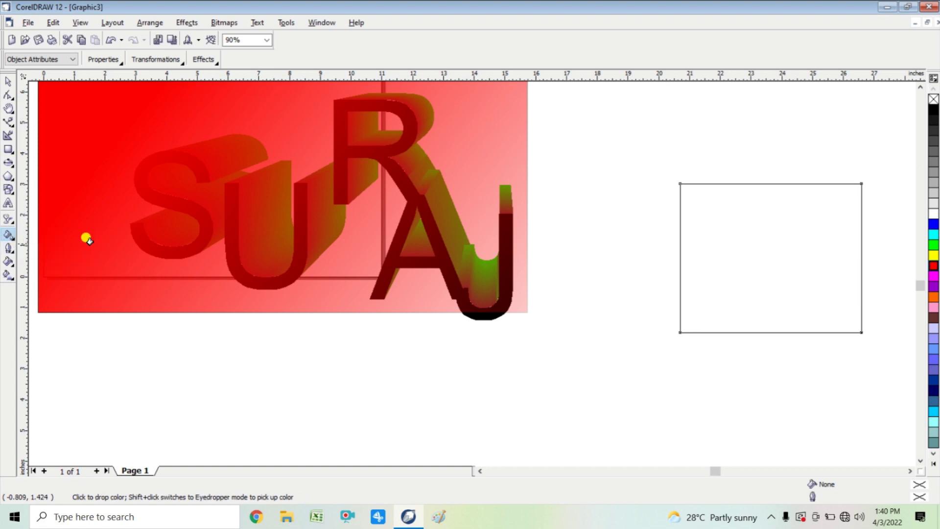
pyautogui.click(772, 235)
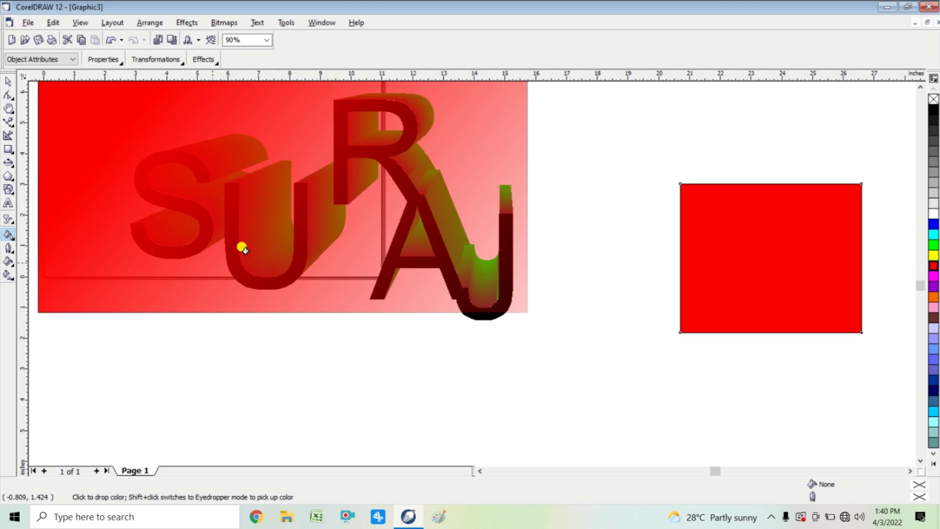
# Move the small red rectangle slightly left and up, and enlarge it to about 6.3 by 5.2 inches
pyautogui.click(10, 252)
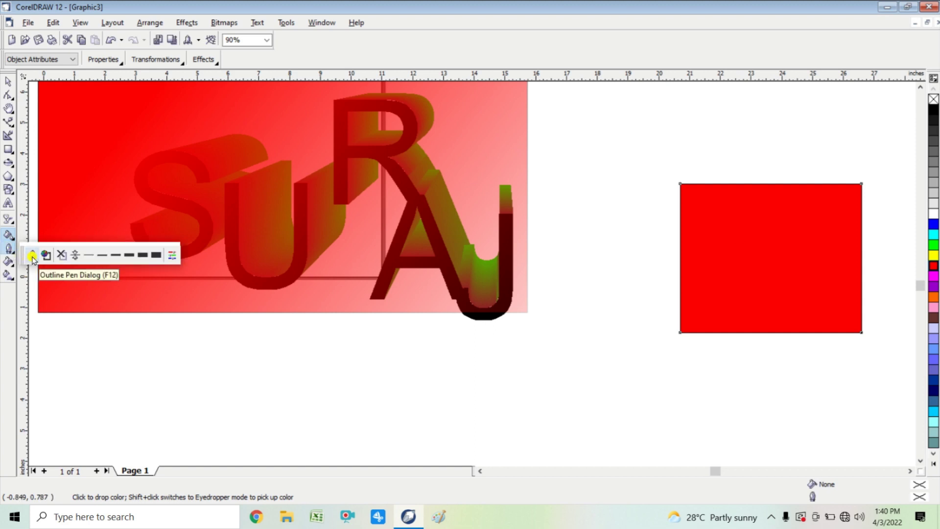
pyautogui.click(9, 82)
pyautogui.moveTo(791, 212); pyautogui.dragTo(745, 205)
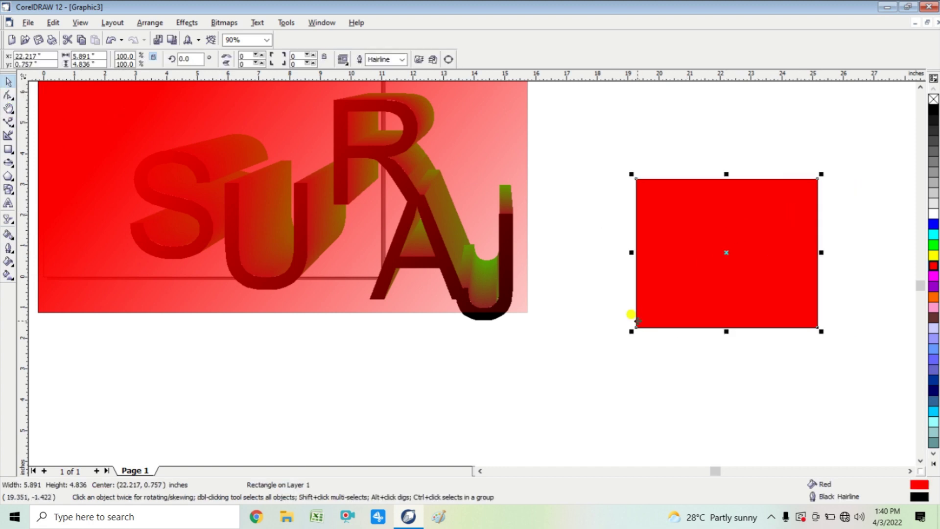
pyautogui.moveTo(629, 331); pyautogui.dragTo(620, 341)
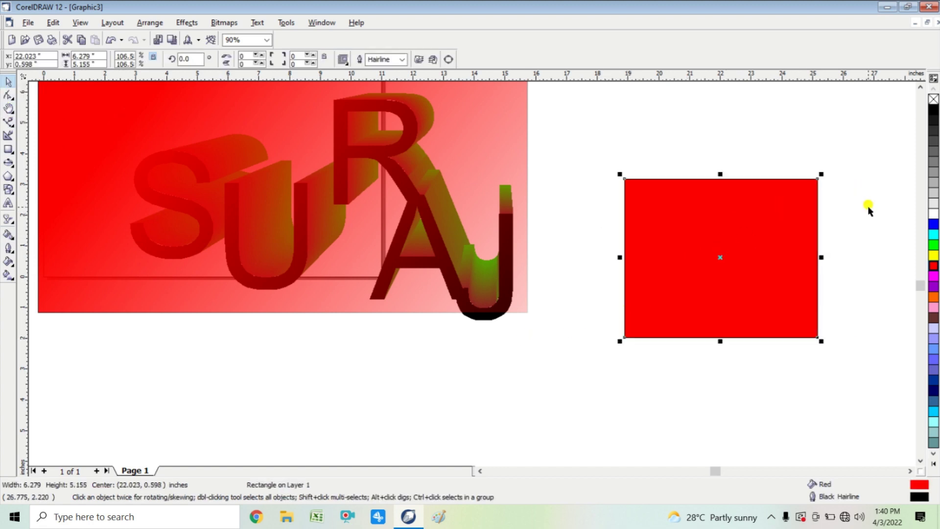
# Give the small rectangle a 24 pt outline, first blue and finally yellow, and change its fill to magenta
pyautogui.rightClick(933, 224)
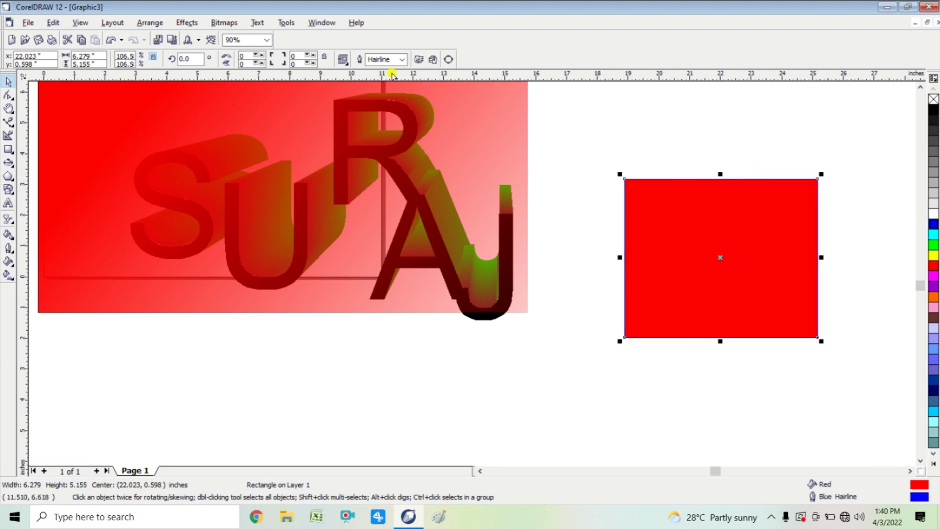
pyautogui.click(401, 59)
pyautogui.click(384, 134)
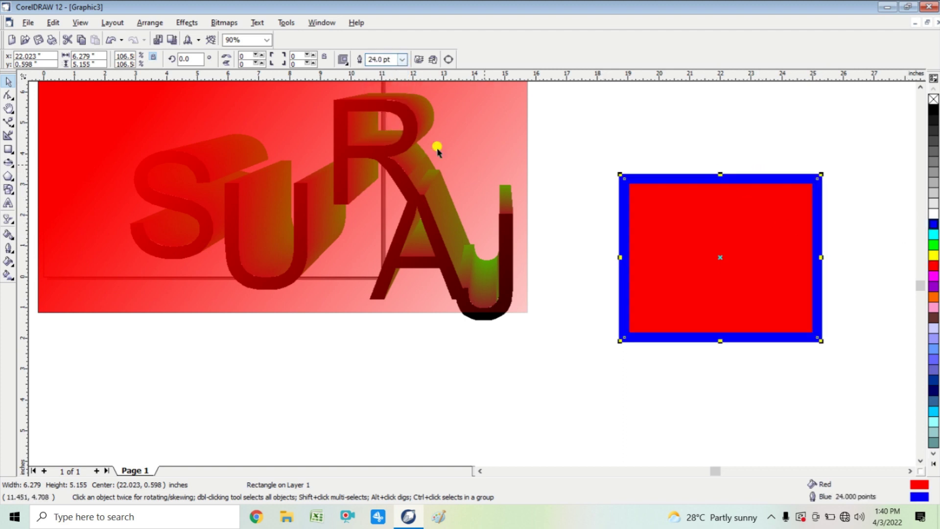
pyautogui.rightClick(932, 256)
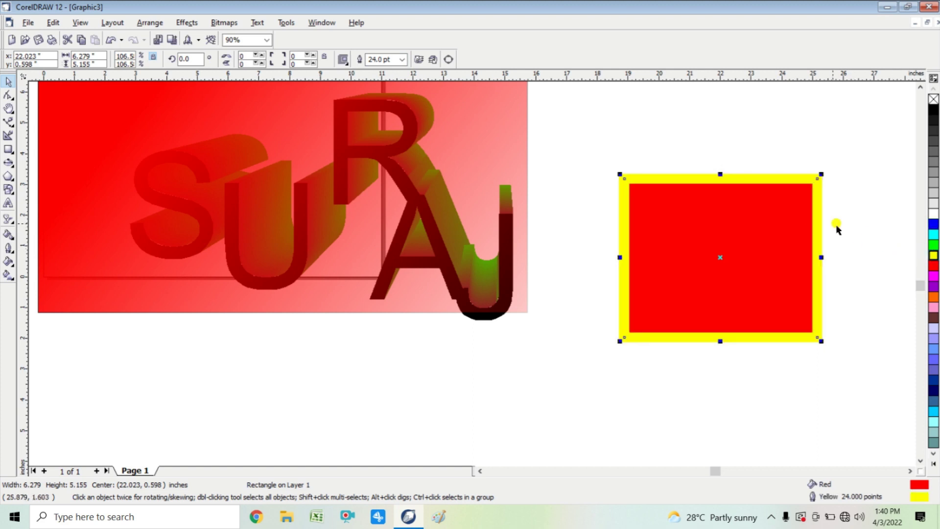
pyautogui.click(933, 276)
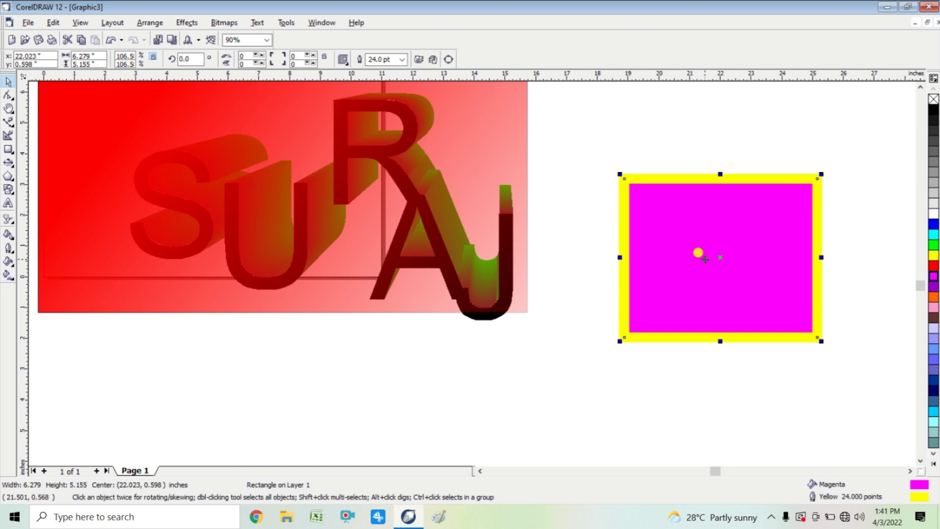
# Change the small rectangle's outline colour to a darker yellow, C 0, M 0, Y 81, K 13
pyautogui.click(10, 250)
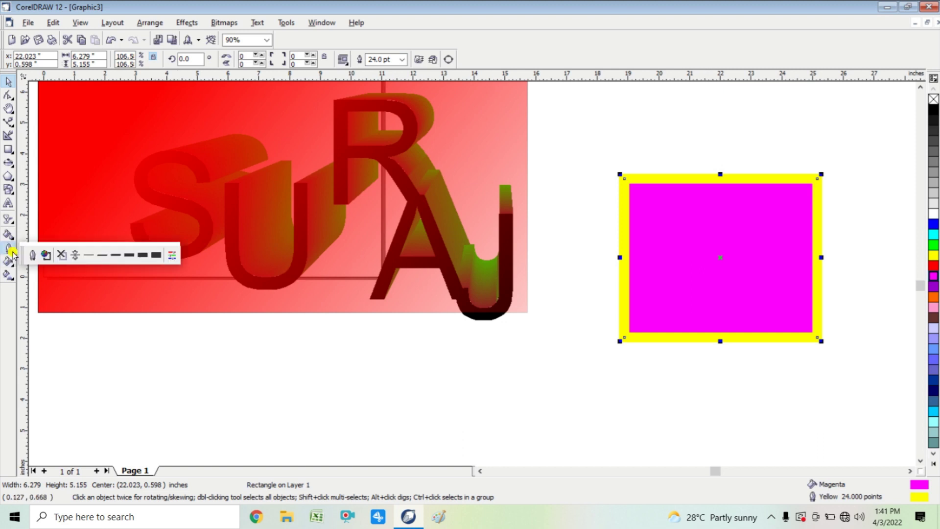
pyautogui.click(46, 255)
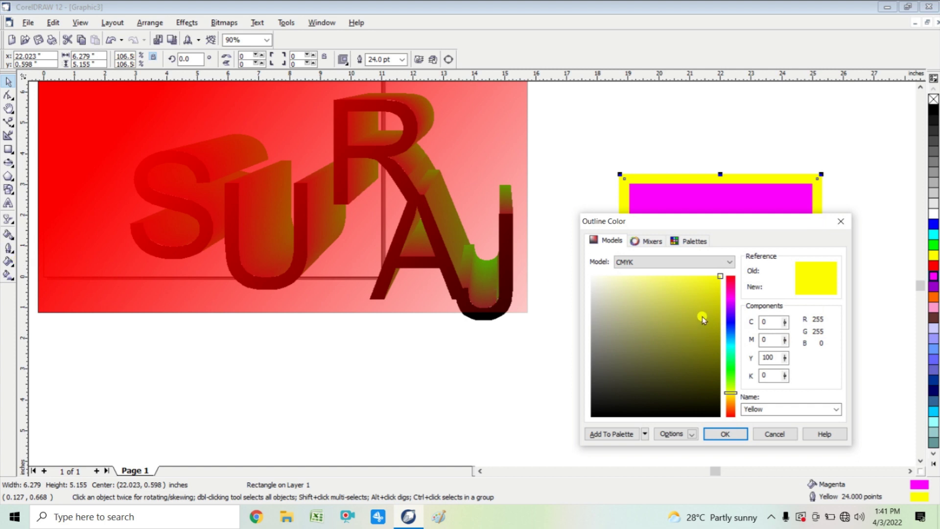
pyautogui.moveTo(702, 316); pyautogui.dragTo(709, 294)
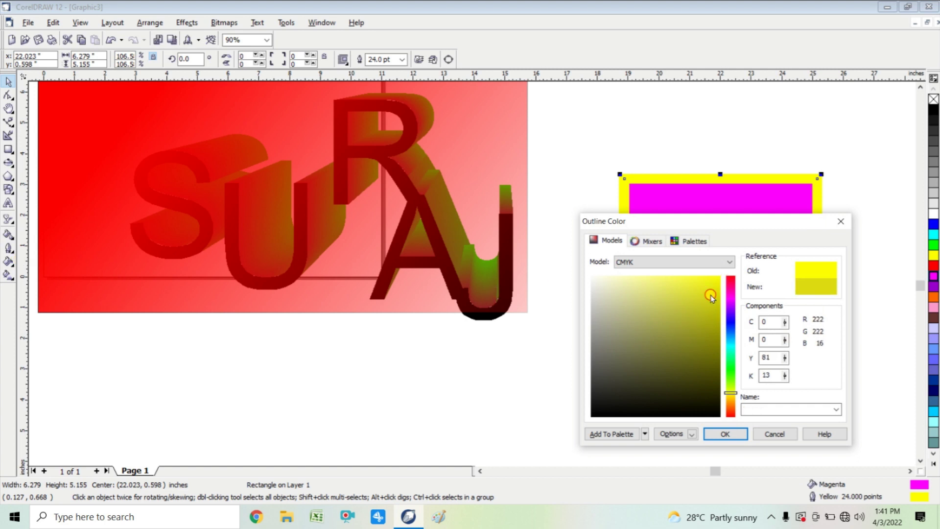
pyautogui.click(743, 433)
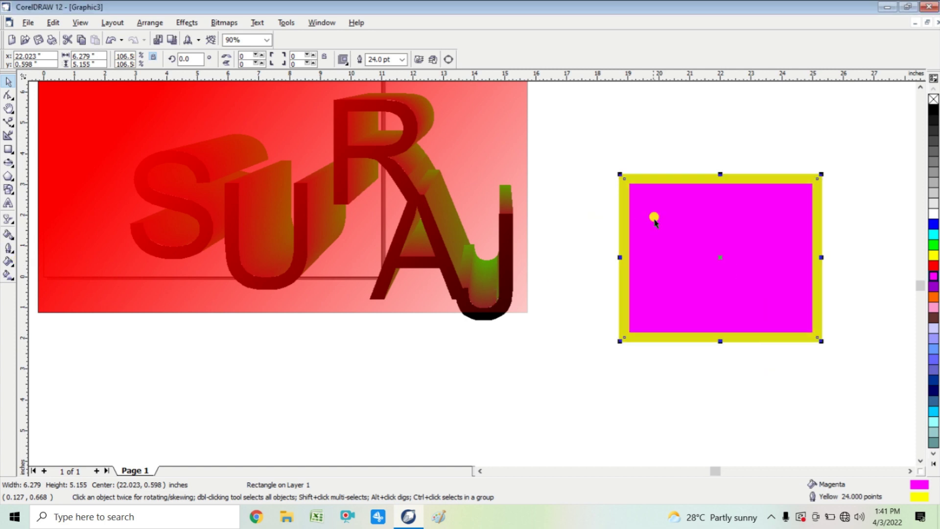
# Try a 1 pt outline width on the small rectangle and set it back to 24 pt
pyautogui.click(11, 252)
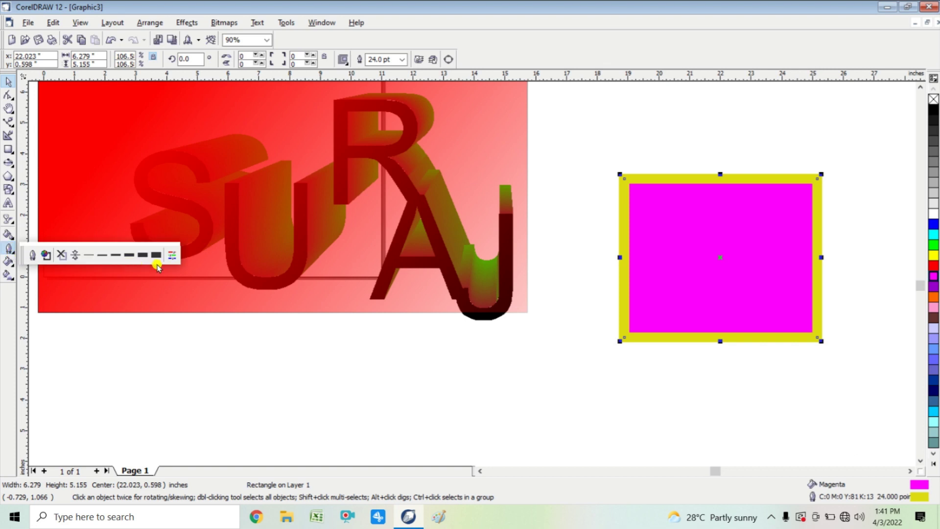
pyautogui.click(102, 255)
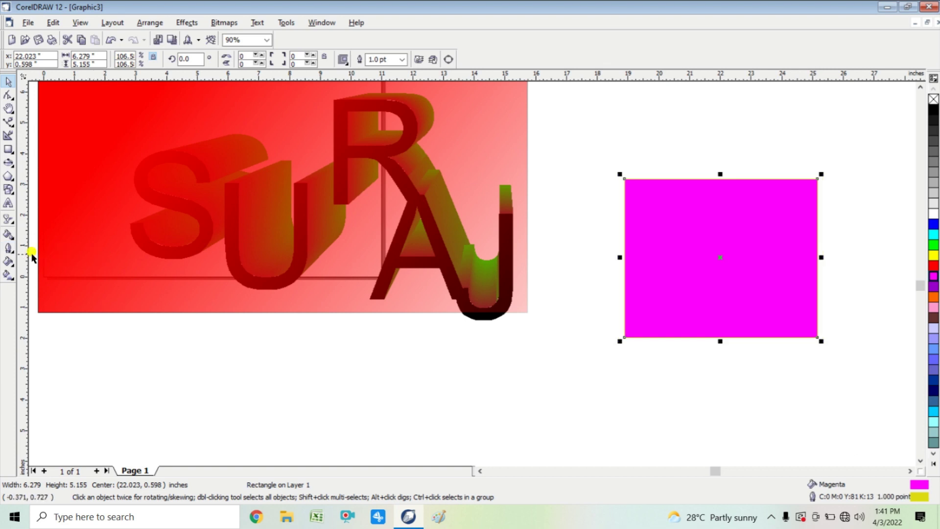
pyautogui.click(11, 253)
pyautogui.click(159, 255)
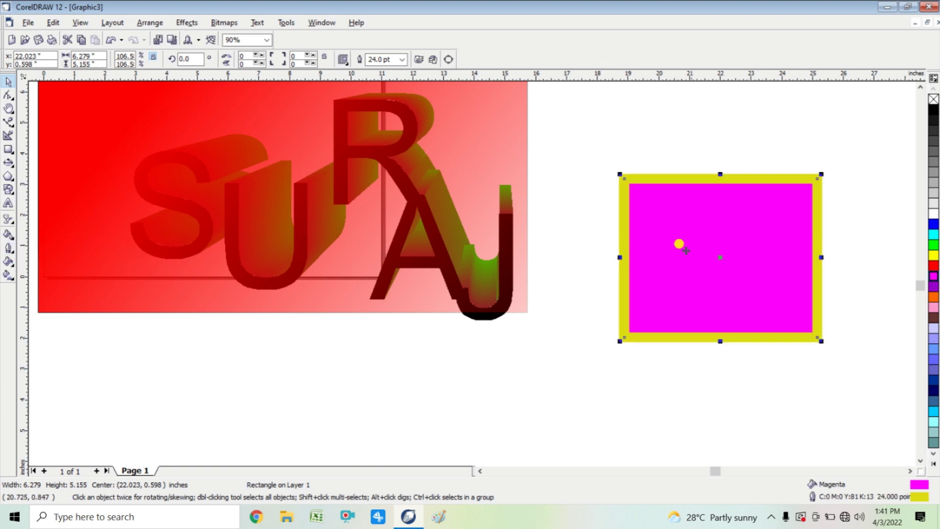
# Fill the small rectangle blue, and replace that with the 2-color pattern fill of black dots on white
pyautogui.click(12, 263)
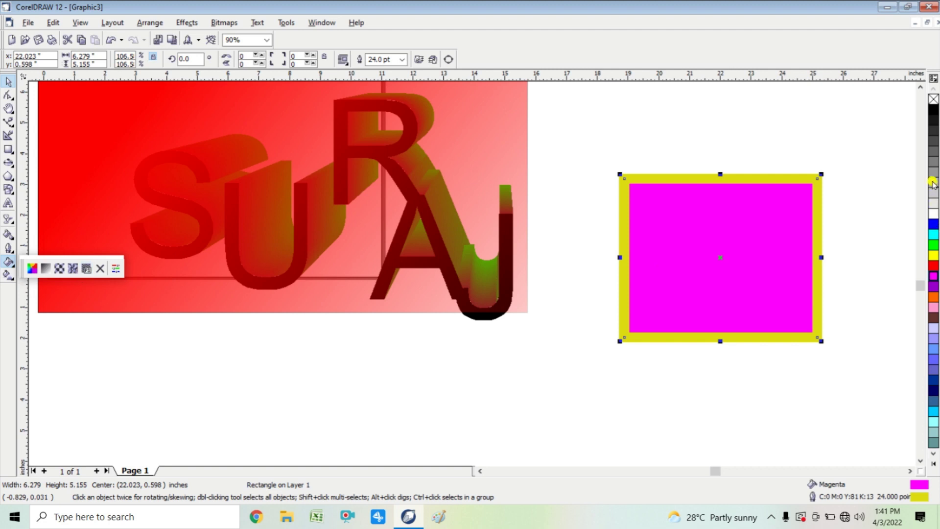
pyautogui.click(933, 227)
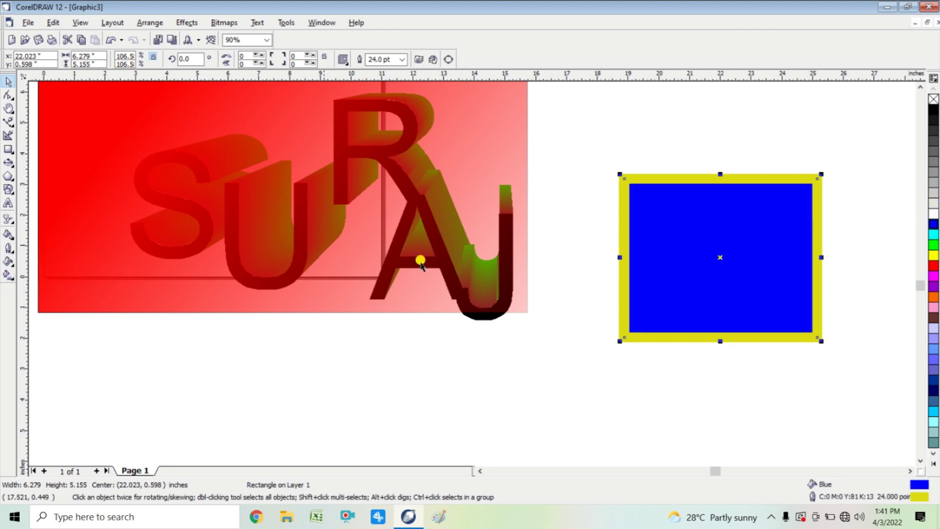
pyautogui.click(12, 264)
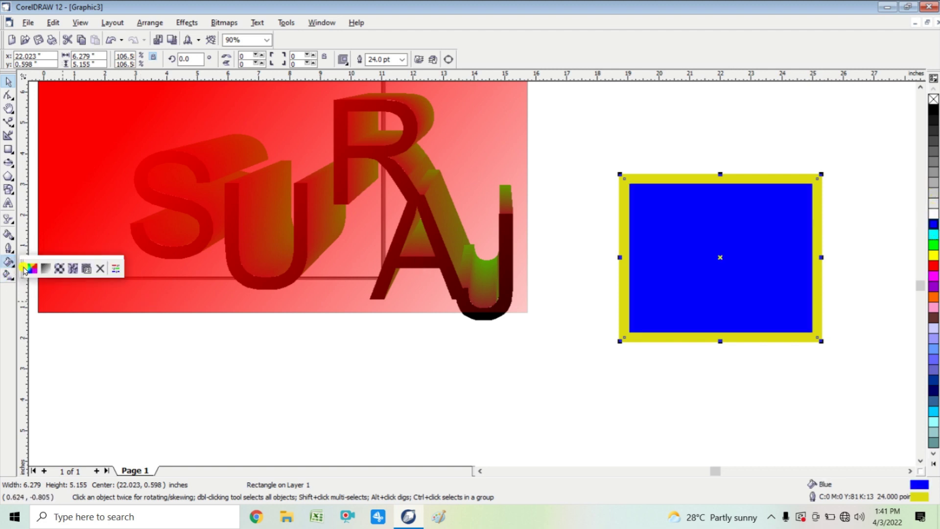
pyautogui.click(59, 269)
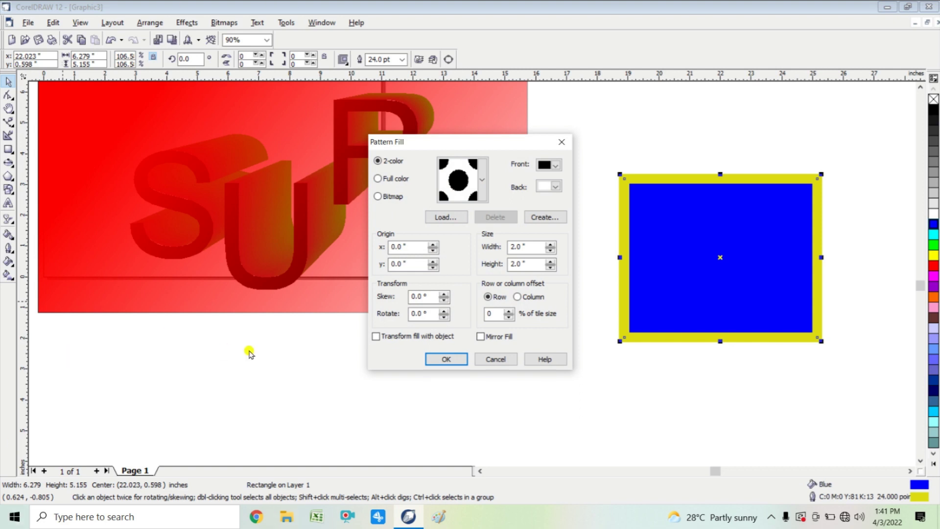
pyautogui.click(446, 359)
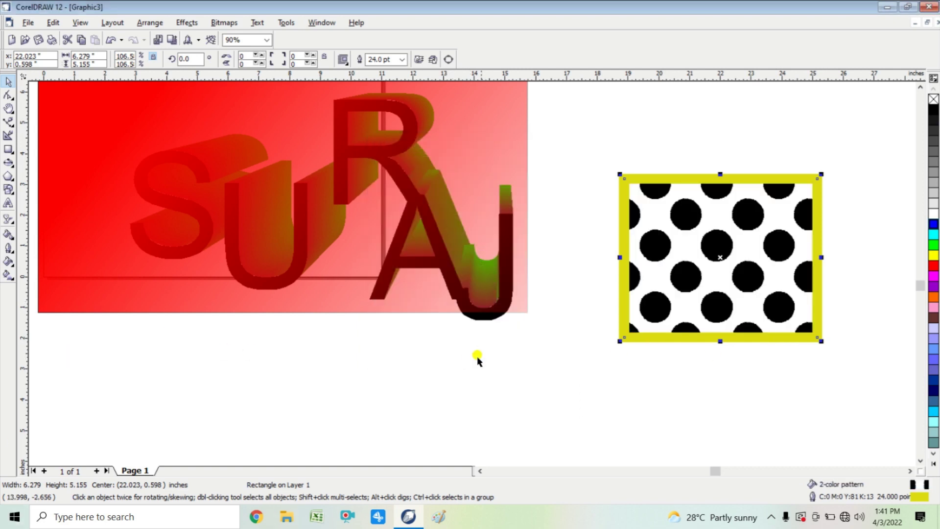
# Move the rectangle up and to the left, and give it a radial fountain fill from black to white
pyautogui.moveTo(737, 267); pyautogui.dragTo(692, 221)
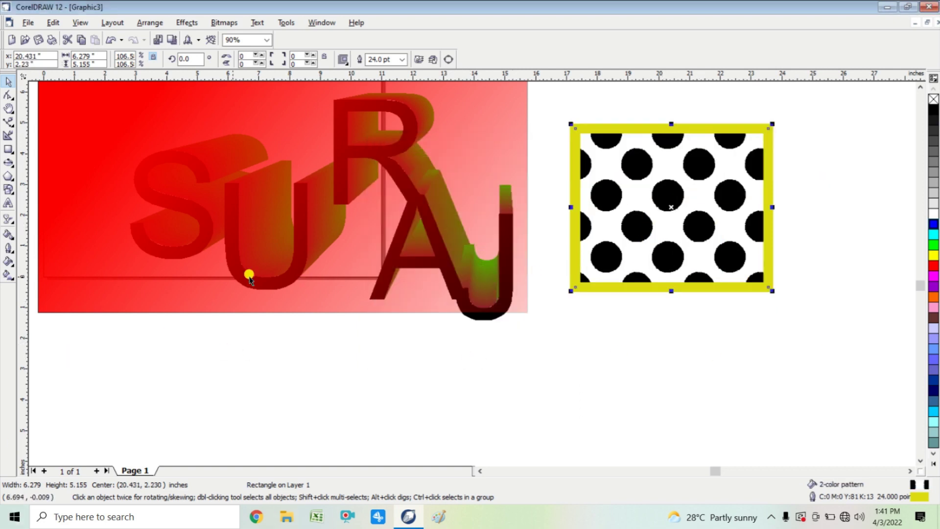
pyautogui.click(9, 264)
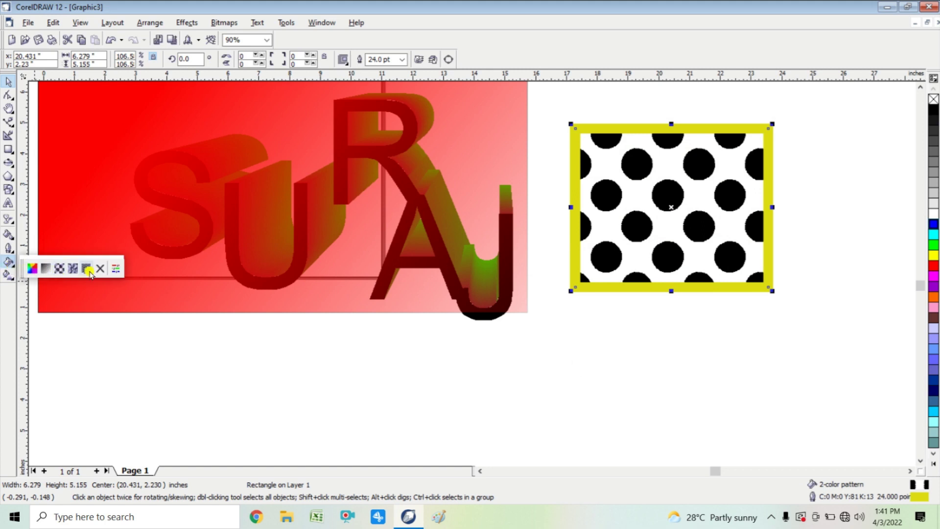
pyautogui.click(47, 270)
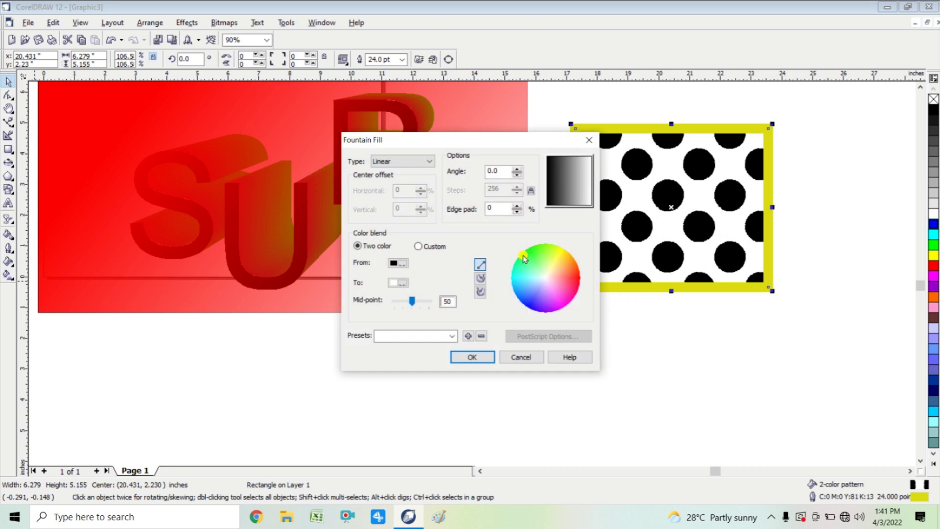
pyautogui.click(429, 161)
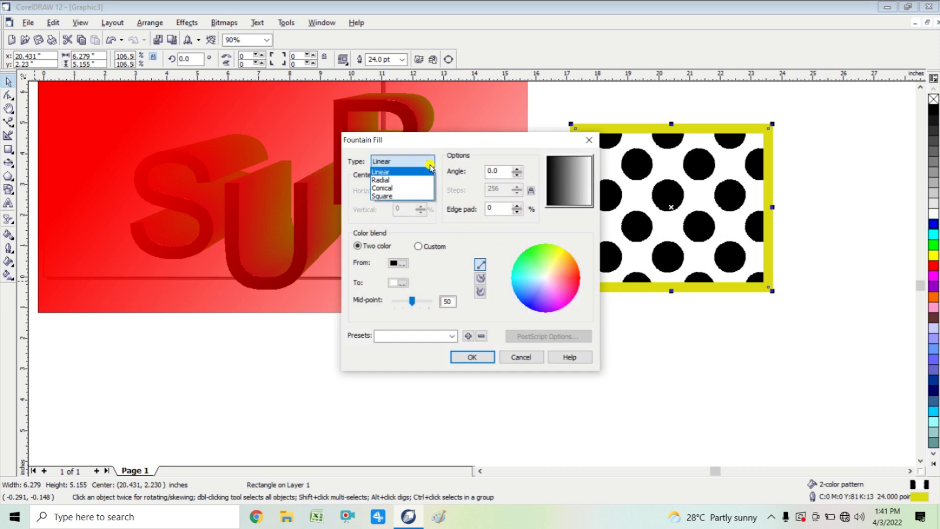
pyautogui.click(410, 178)
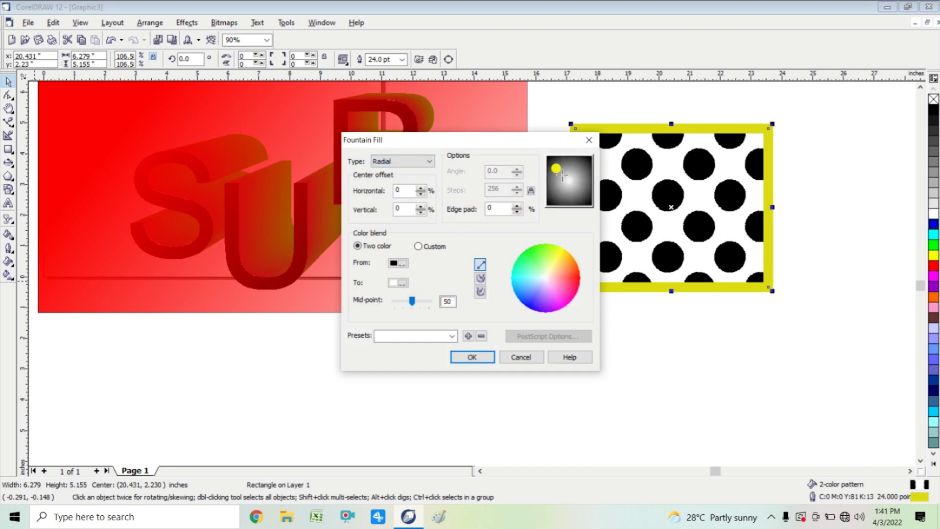
pyautogui.click(478, 357)
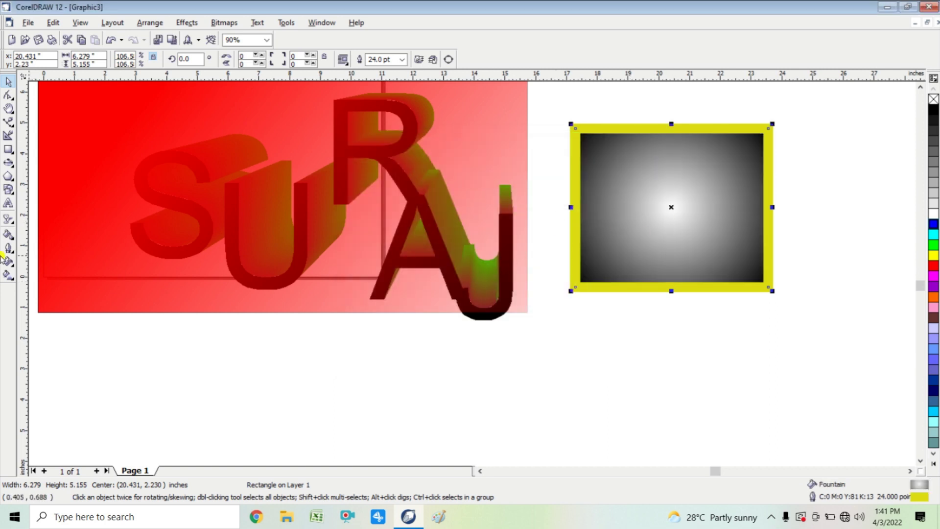
pyautogui.click(11, 274)
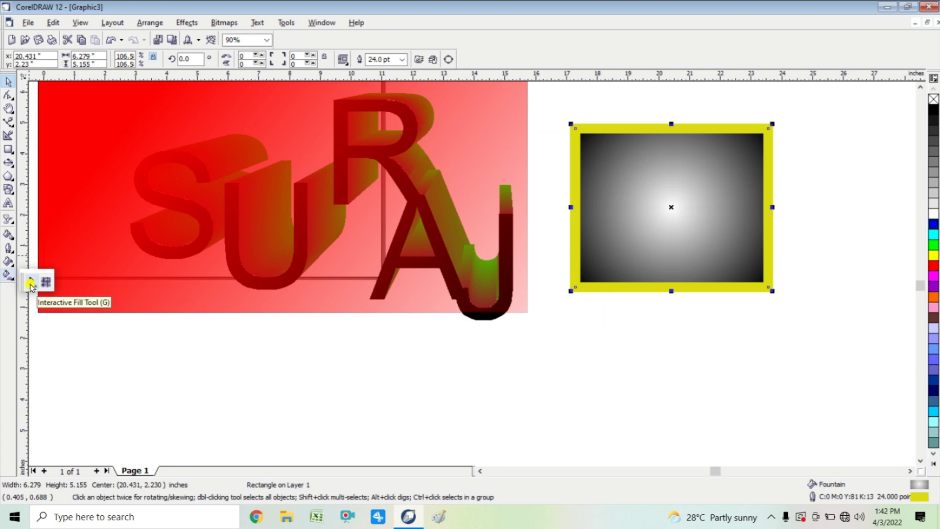
pyautogui.click(30, 283)
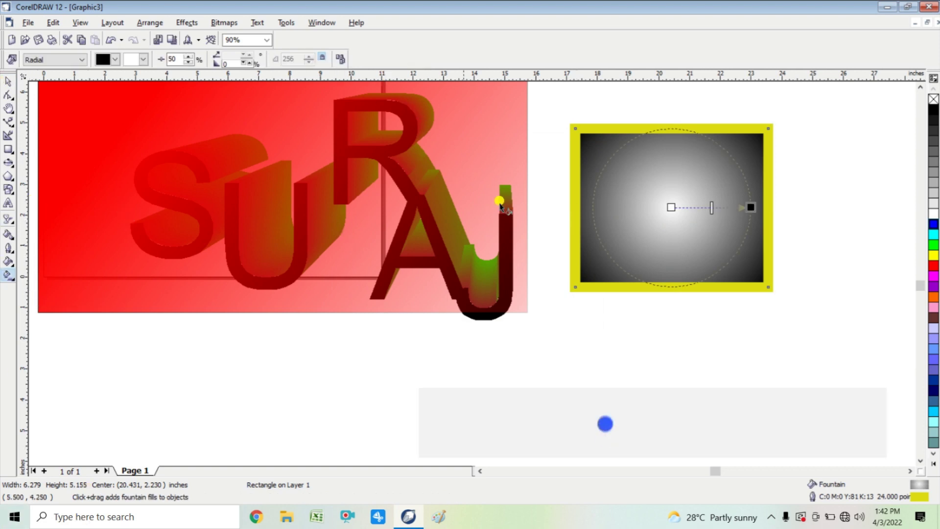
pyautogui.press('space')
# Delete the large red rectangle, the small gradient rectangle and the extruded text to clear the drawing
pyautogui.click(430, 215)
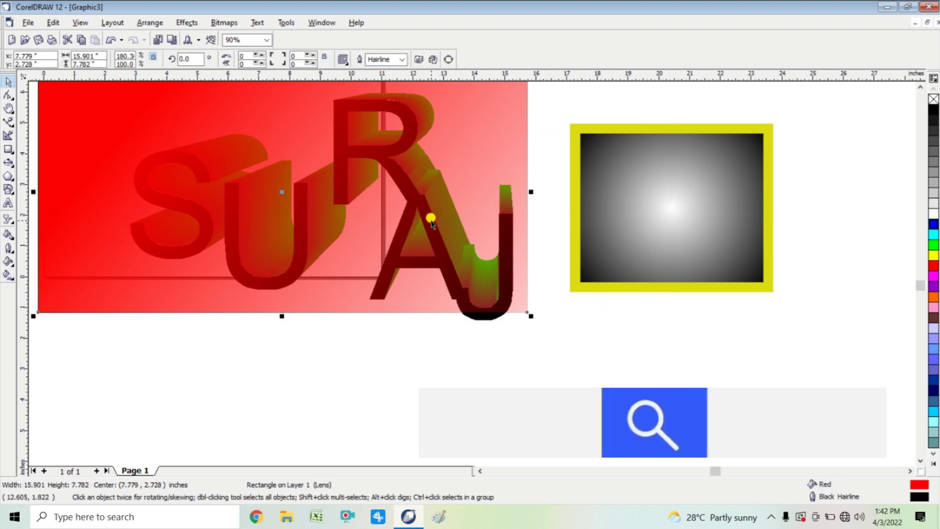
pyautogui.press('Delete')
pyautogui.click(657, 209)
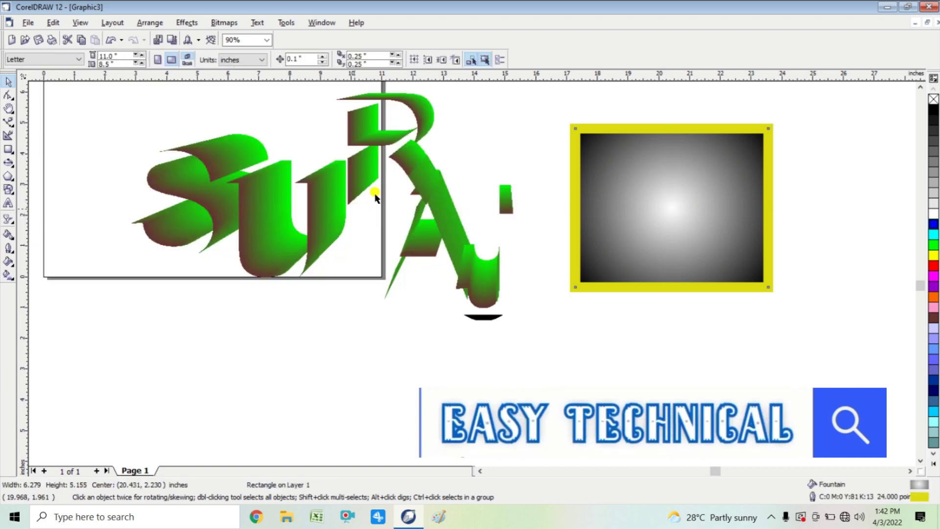
pyautogui.press('Delete')
pyautogui.click(422, 189)
pyautogui.press('Delete')
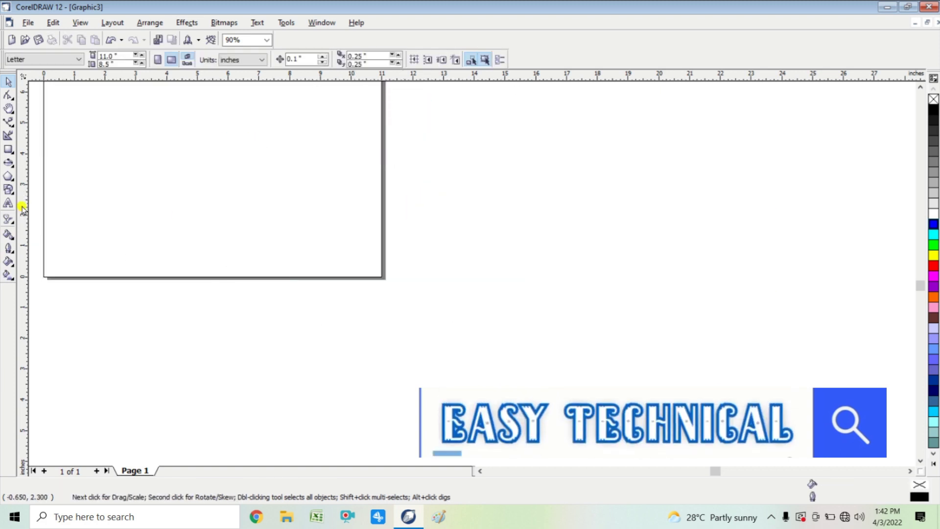
# Draw an ellipse about 7.1 by 6.6 inches and move it into the empty area right of the page
pyautogui.click(10, 165)
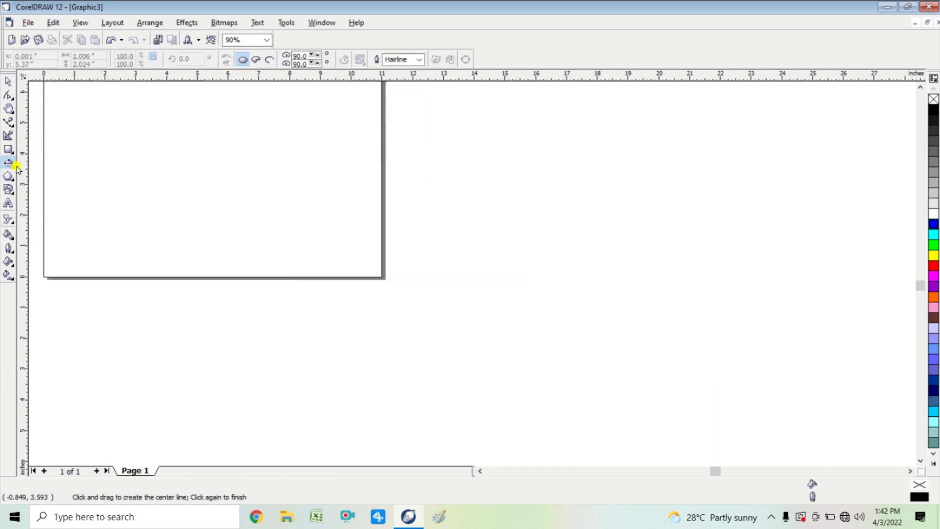
pyautogui.click(10, 165)
pyautogui.click(33, 168)
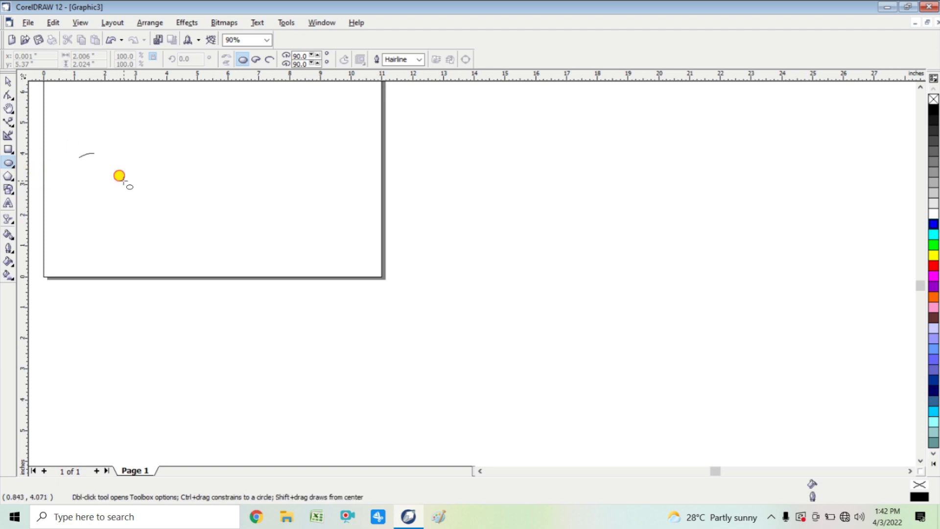
pyautogui.moveTo(289, 354); pyautogui.dragTo(76, 153)
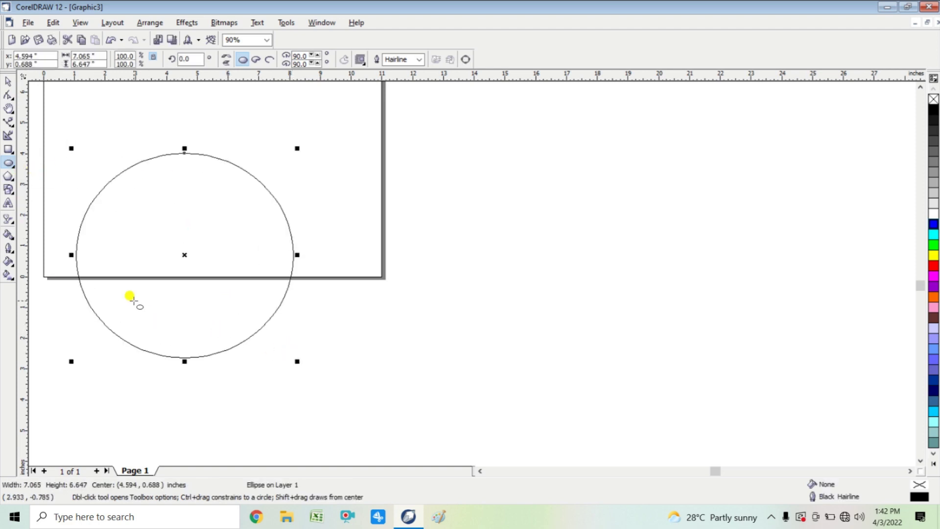
pyautogui.click(9, 81)
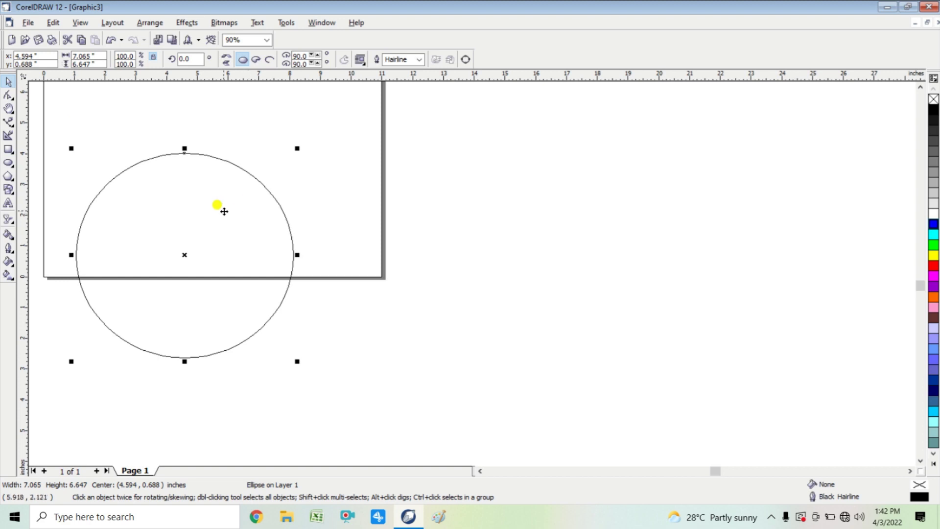
pyautogui.moveTo(218, 205); pyautogui.dragTo(546, 176)
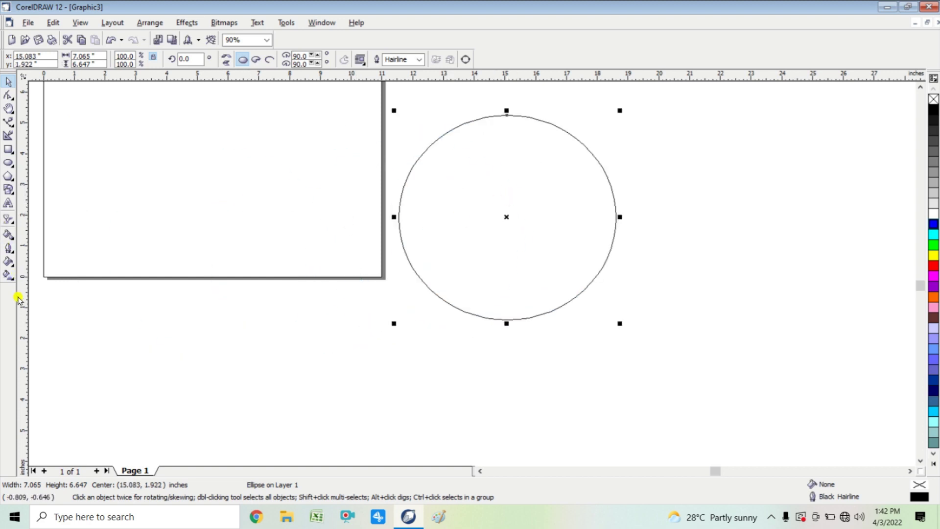
# Apply a linear black-to-white gradient to the ellipse with the Interactive Fill tool and shift its start point up and left
pyautogui.click(7, 276)
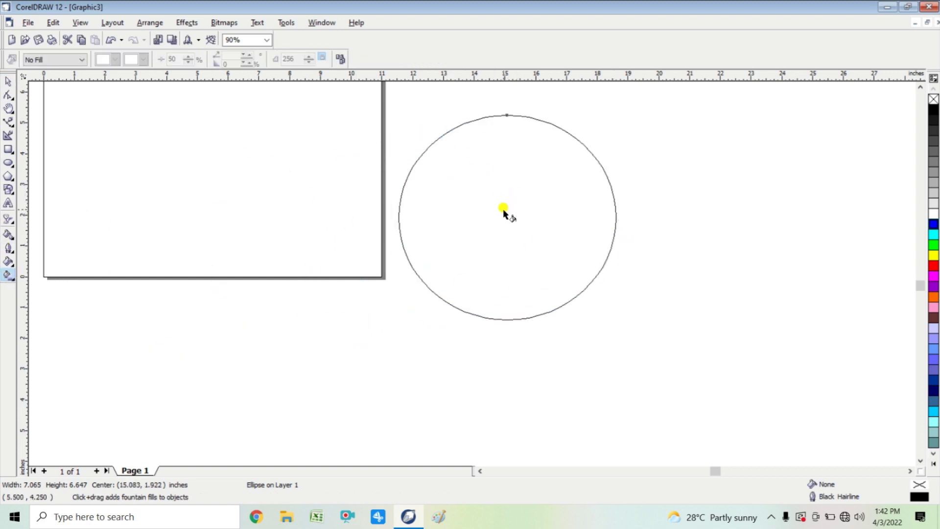
pyautogui.moveTo(503, 208); pyautogui.dragTo(693, 272)
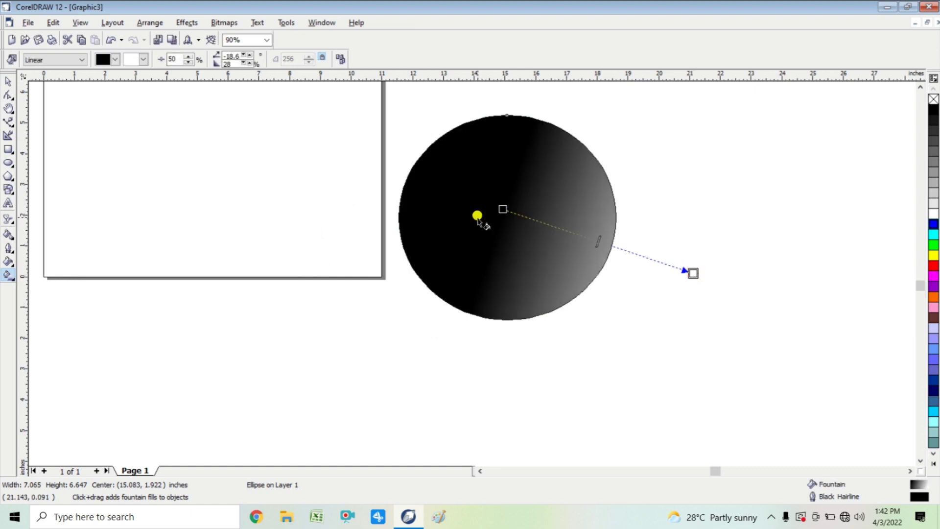
pyautogui.moveTo(493, 202); pyautogui.dragTo(449, 184)
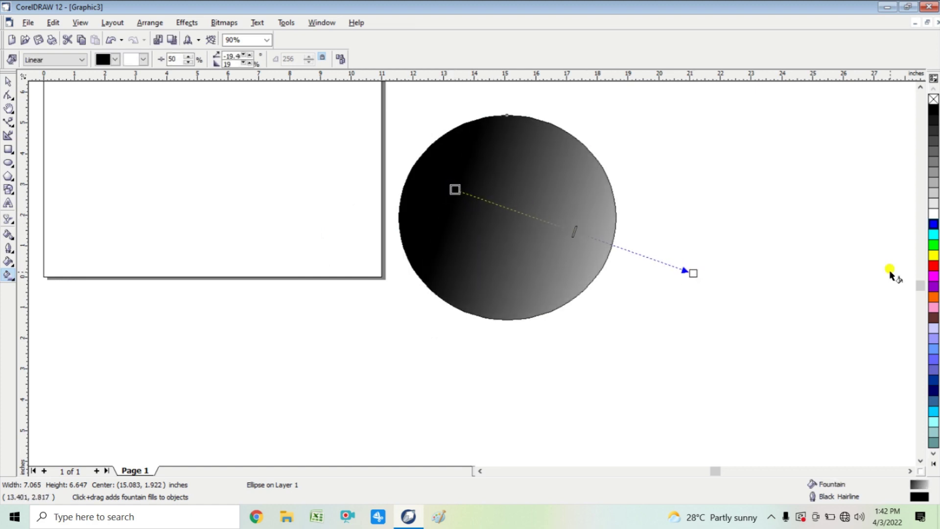
# Recolour the ellipse's gradient with an orange start and an end first yellow and finally black, pulling the end point in to the ellipse's right edge
pyautogui.click(933, 296)
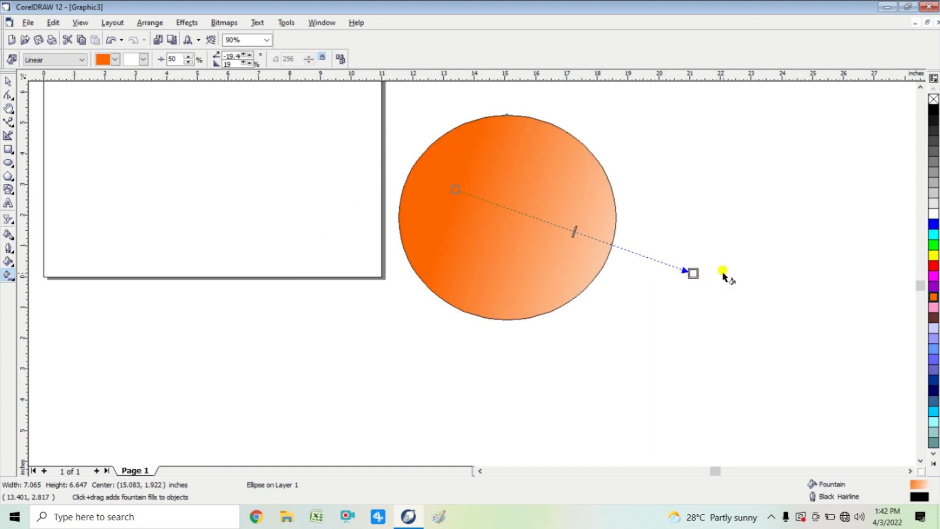
pyautogui.click(933, 254)
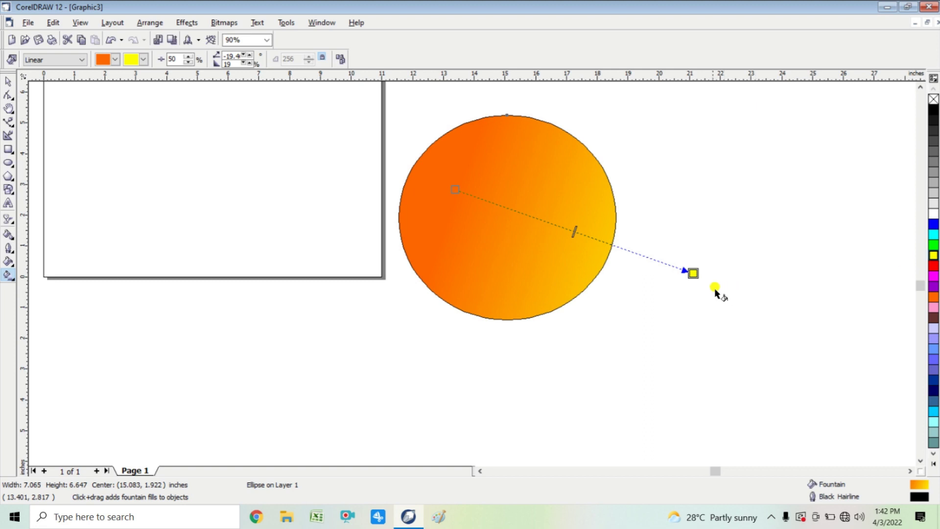
pyautogui.moveTo(689, 268); pyautogui.dragTo(605, 254)
pyautogui.moveTo(934, 257); pyautogui.dragTo(933, 130)
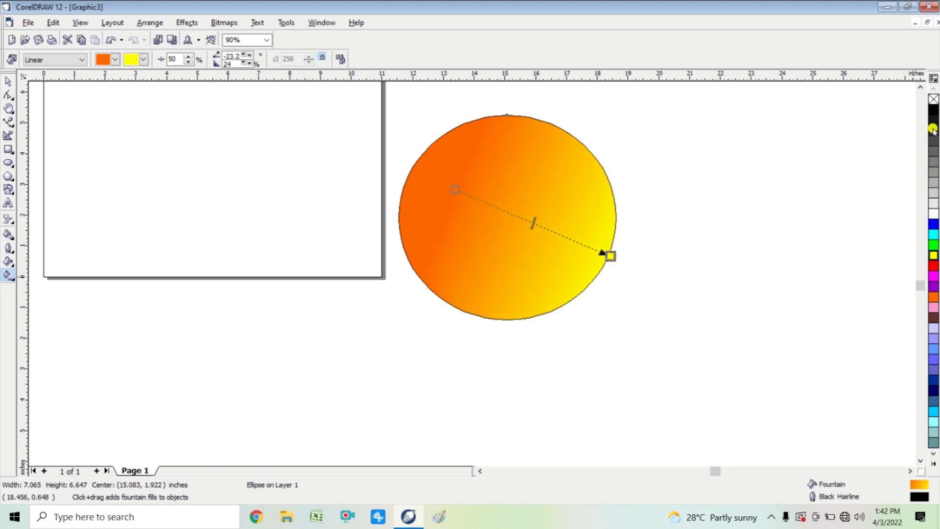
pyautogui.click(933, 109)
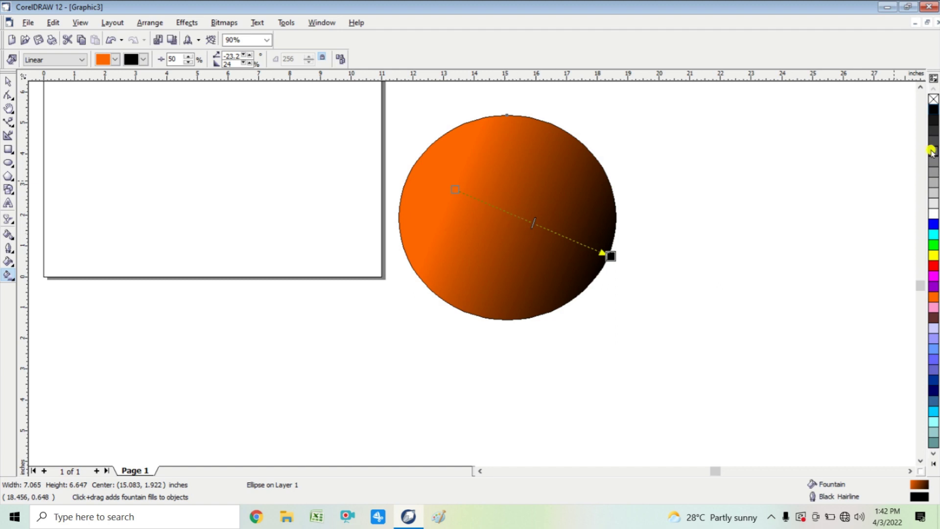
# Try a green gradient end on the ellipse, return it to black, and stretch the gradient's end beyond the lower-right edge and its start toward the upper left
pyautogui.click(933, 245)
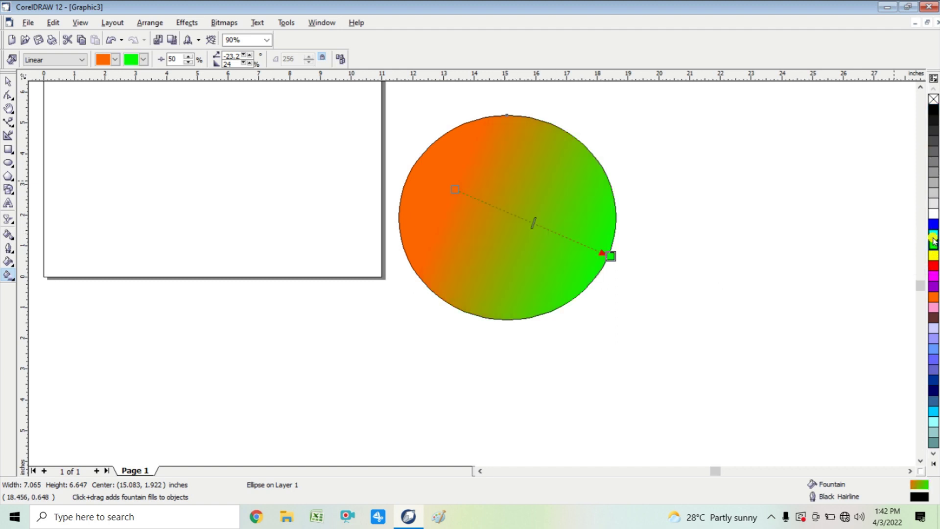
pyautogui.click(931, 212)
pyautogui.click(934, 109)
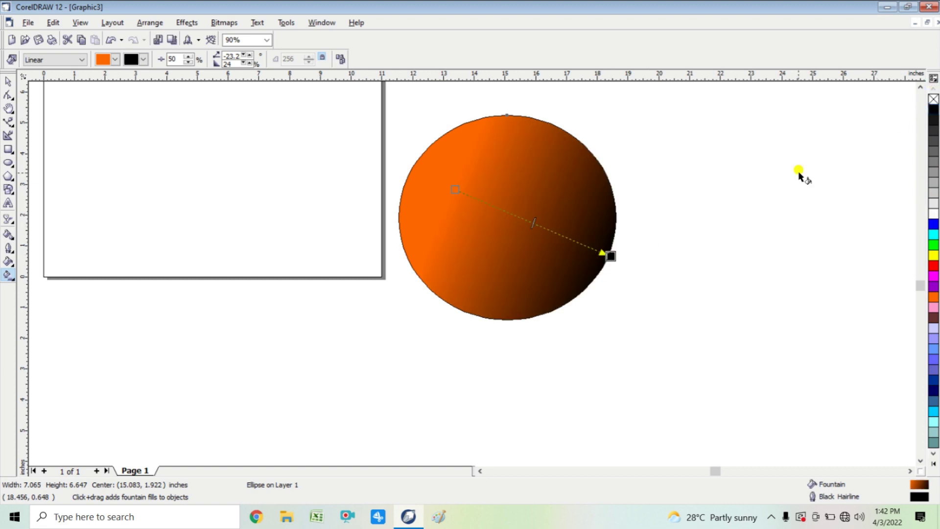
pyautogui.moveTo(454, 189); pyautogui.dragTo(641, 301)
pyautogui.moveTo(476, 192); pyautogui.dragTo(426, 160)
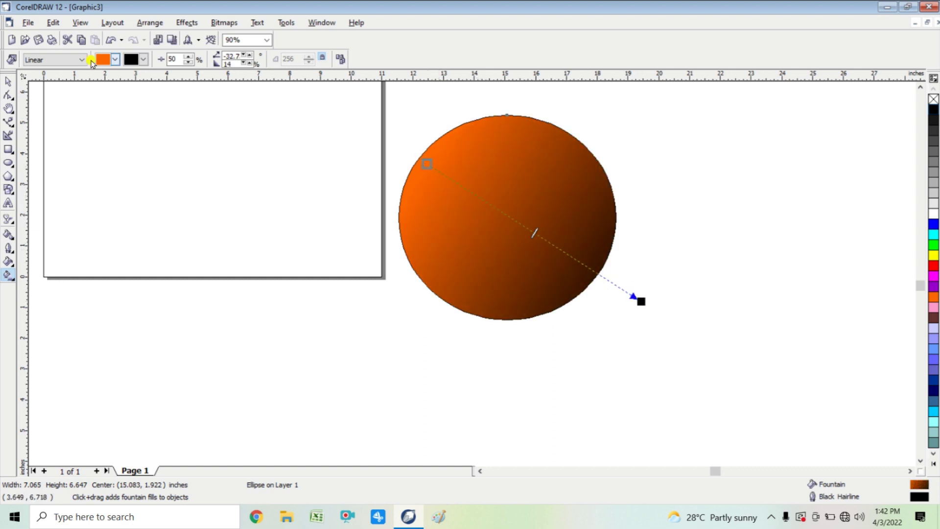
# Delete the gradient-filled ellipse from the drawing
pyautogui.press('space')
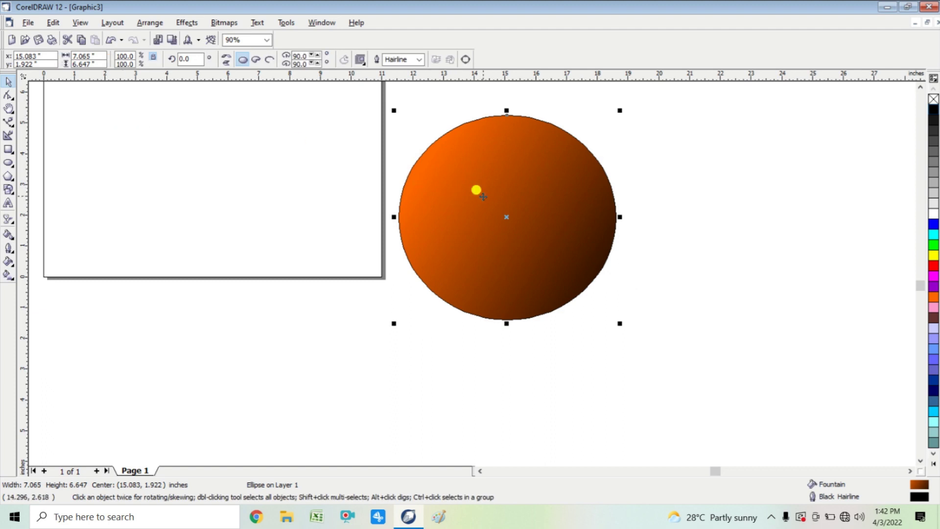
pyautogui.press('Delete')
pyautogui.click(9, 122)
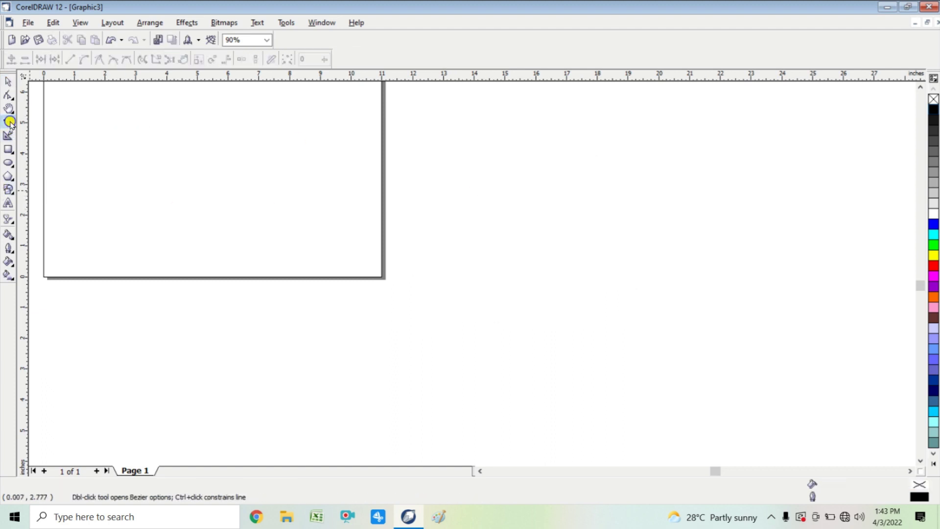
pyautogui.rightClick(9, 122)
pyautogui.click(78, 103)
pyautogui.moveTo(471, 214); pyautogui.dragTo(540, 307)
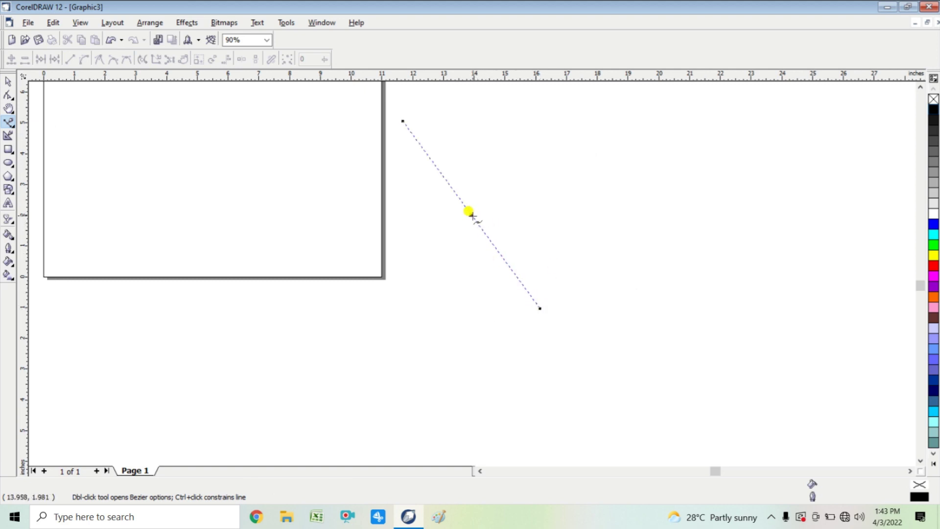
pyautogui.click(420, 322)
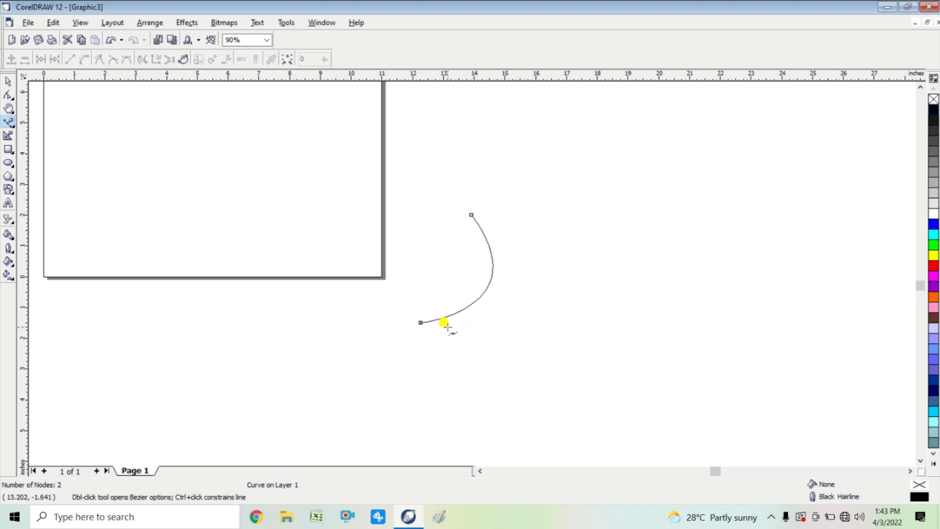
pyautogui.click(8, 81)
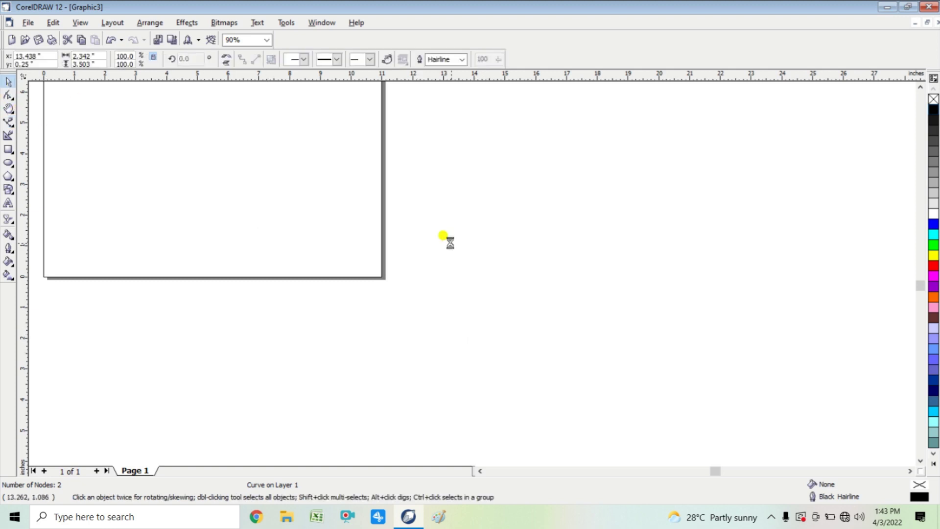
# Draw a two-node Bezier path right of the page, running diagonally down to a second point and straight back to its start
pyautogui.click(11, 121)
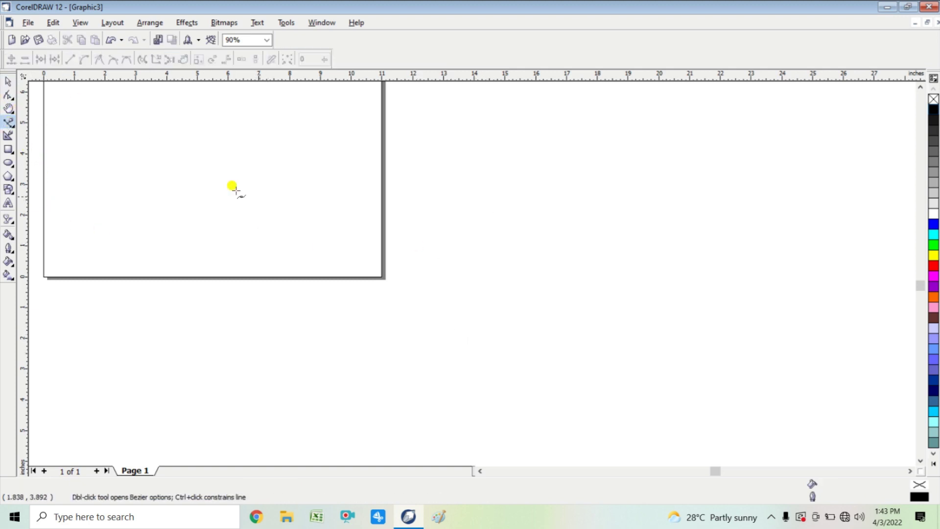
pyautogui.click(456, 213)
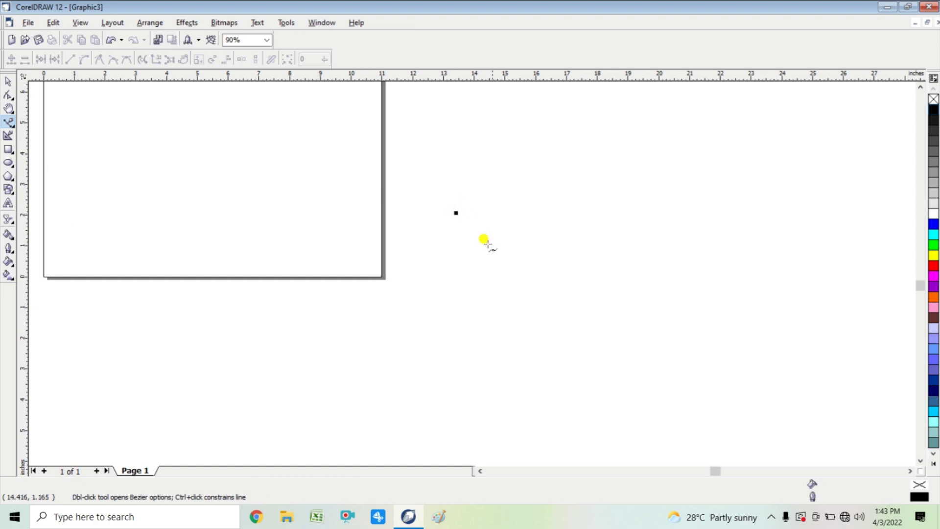
pyautogui.click(539, 371)
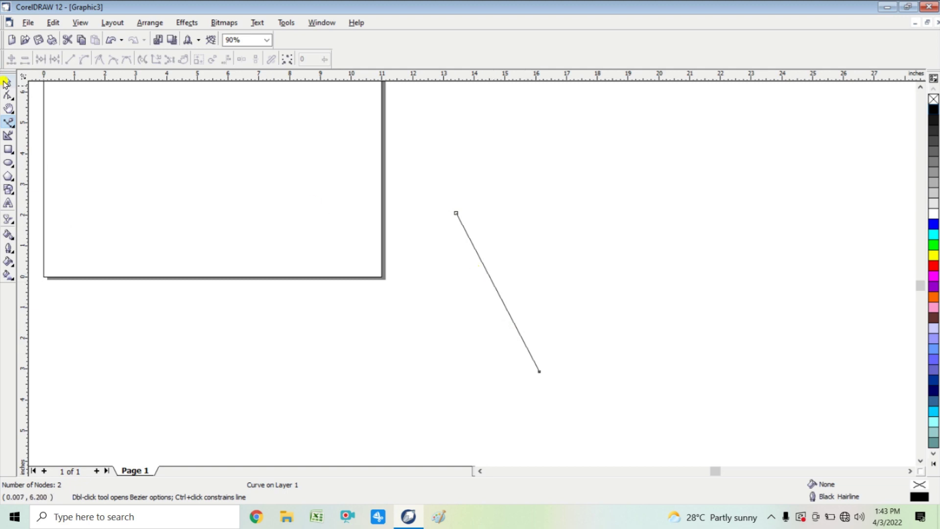
# Convert both overlapping segments of the path to curves and bend them outward in opposite directions to form a leaf-shaped petal
pyautogui.click(8, 94)
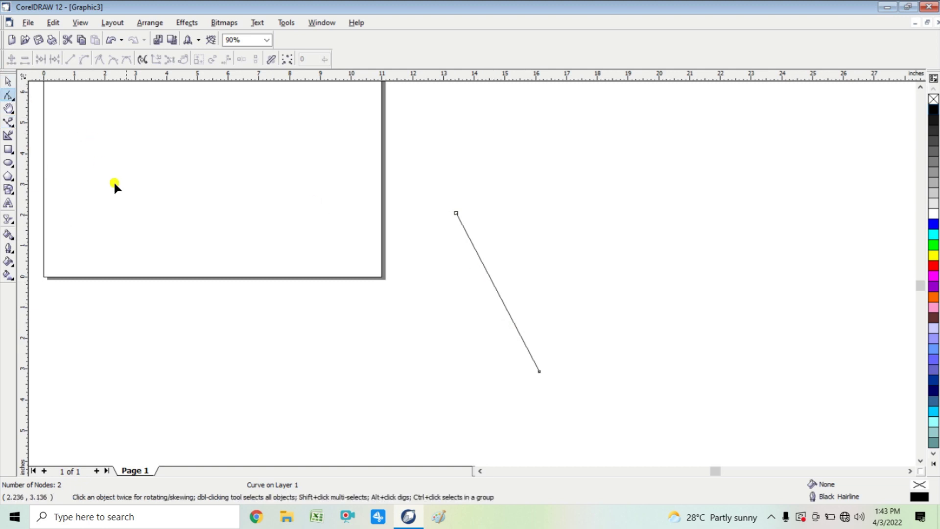
pyautogui.rightClick(495, 286)
pyautogui.click(528, 335)
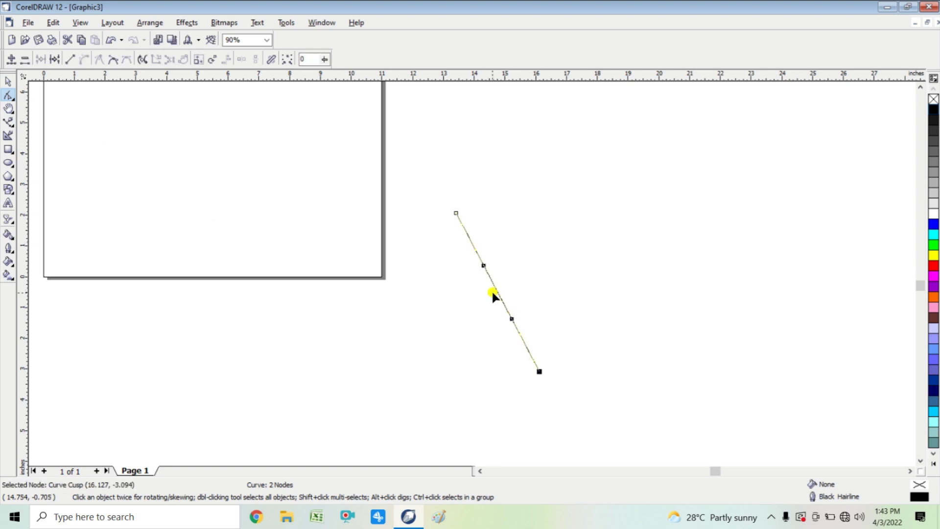
pyautogui.moveTo(483, 267); pyautogui.dragTo(529, 238)
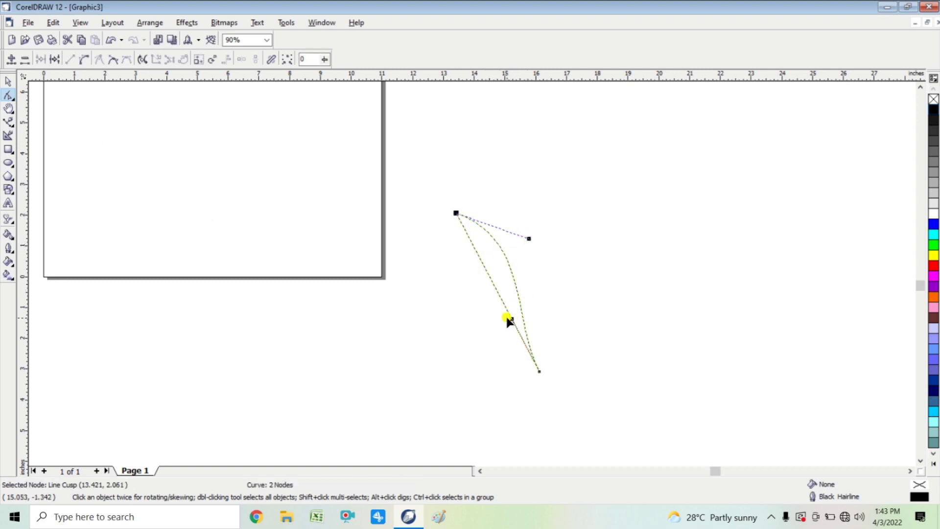
pyautogui.moveTo(508, 318); pyautogui.dragTo(533, 323)
pyautogui.rightClick(494, 285)
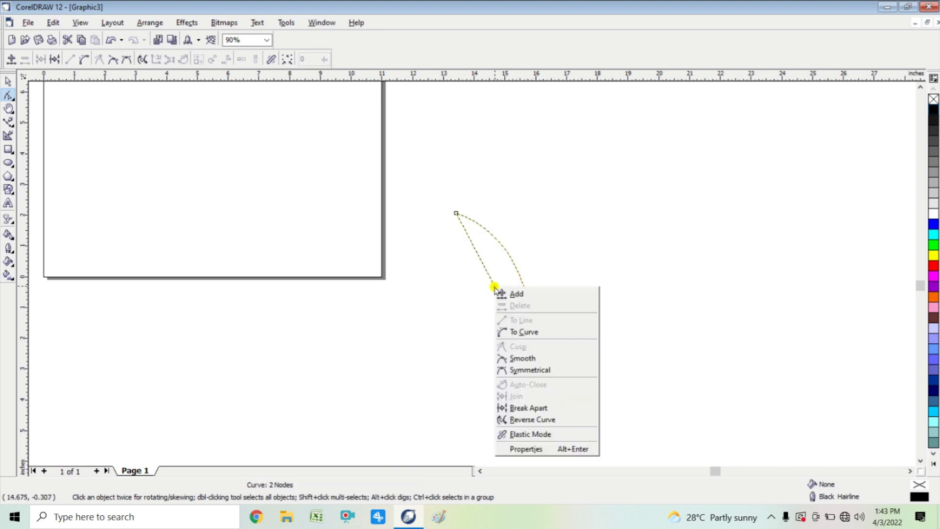
pyautogui.click(516, 332)
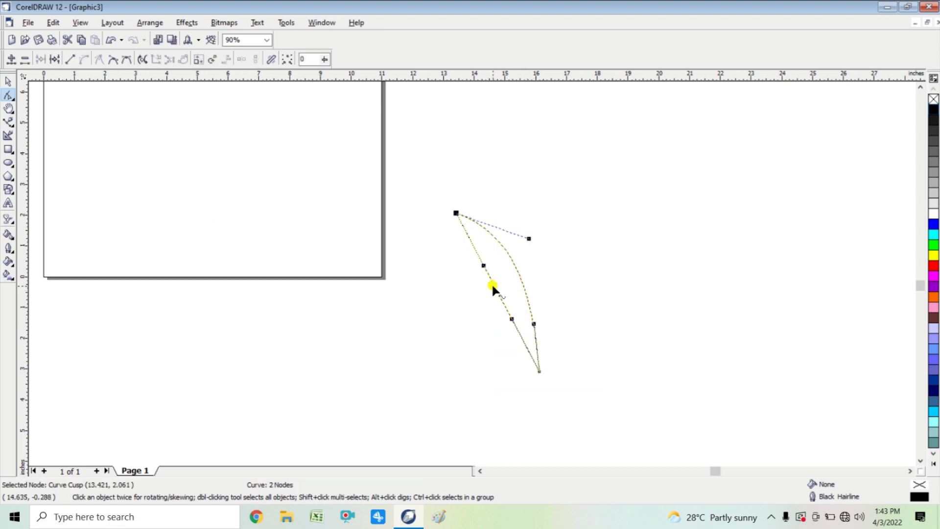
pyautogui.moveTo(492, 287); pyautogui.dragTo(479, 255)
# Scale the petal down to about 2.1 by 3.9 inches and move it up beside the page's right edge
pyautogui.press('space')
pyautogui.moveTo(508, 320); pyautogui.dragTo(488, 282)
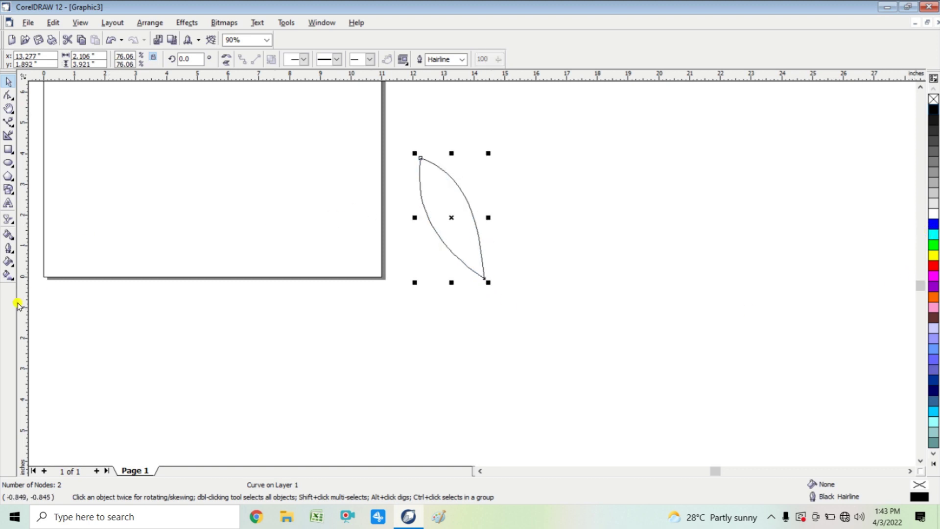
# Apply a linear black-to-white gradient to the petal with the Interactive Fill tool, running from its upper part to beyond its lower tip
pyautogui.click(8, 275)
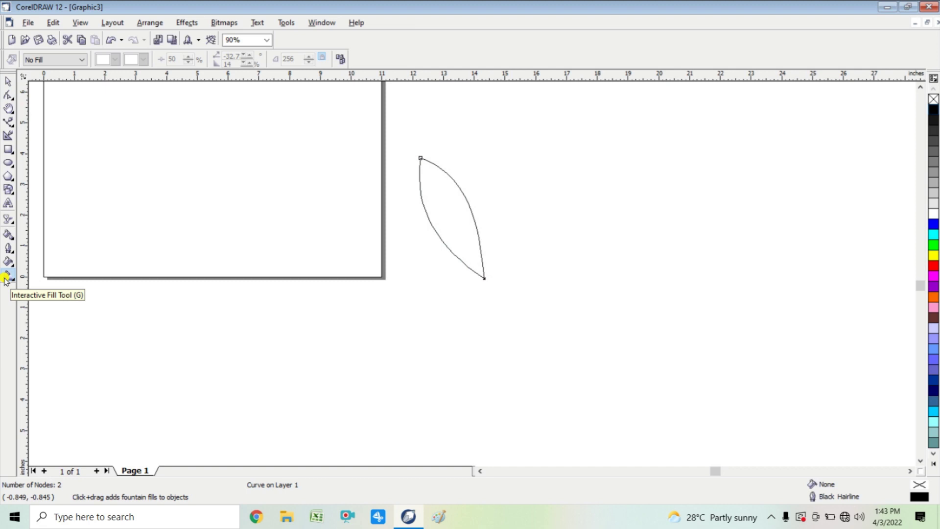
pyautogui.moveTo(444, 197); pyautogui.dragTo(530, 347)
pyautogui.moveTo(438, 191)
pyautogui.mouseDown()
pyautogui.moveTo(431, 153)
pyautogui.moveTo(407, 128)
pyautogui.moveTo(438, 191)
pyautogui.mouseUp()
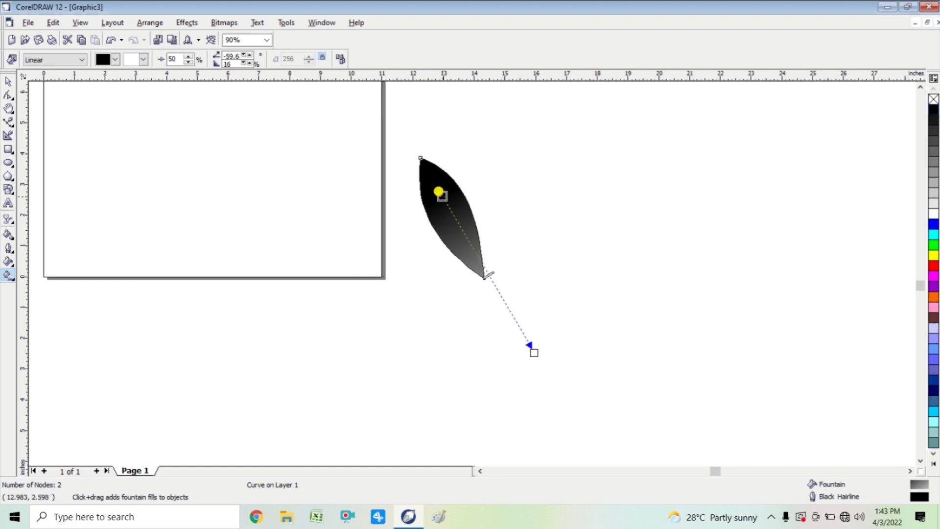
# Recolour the petal's gradient from blue to yellow, pulling its end inside the lower tip and its start just outside the upper right edge
pyautogui.click(933, 225)
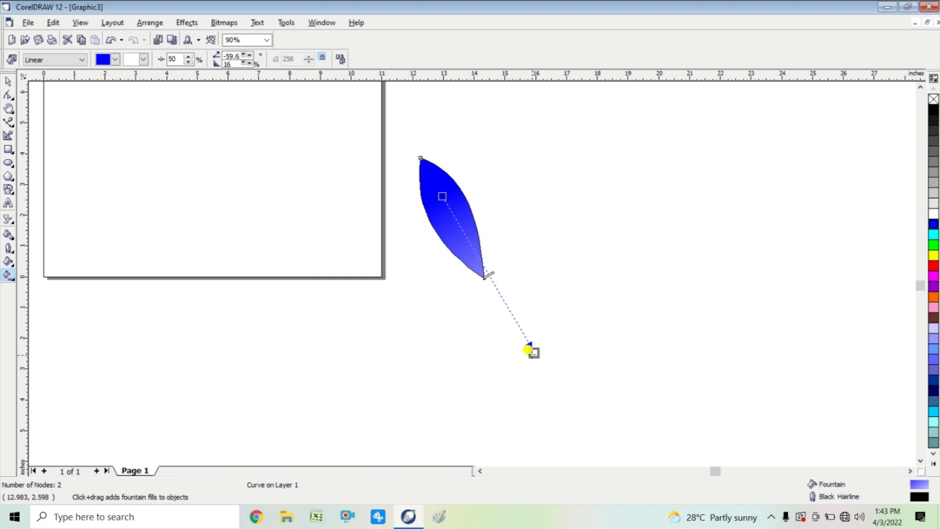
pyautogui.moveTo(528, 349); pyautogui.dragTo(471, 246)
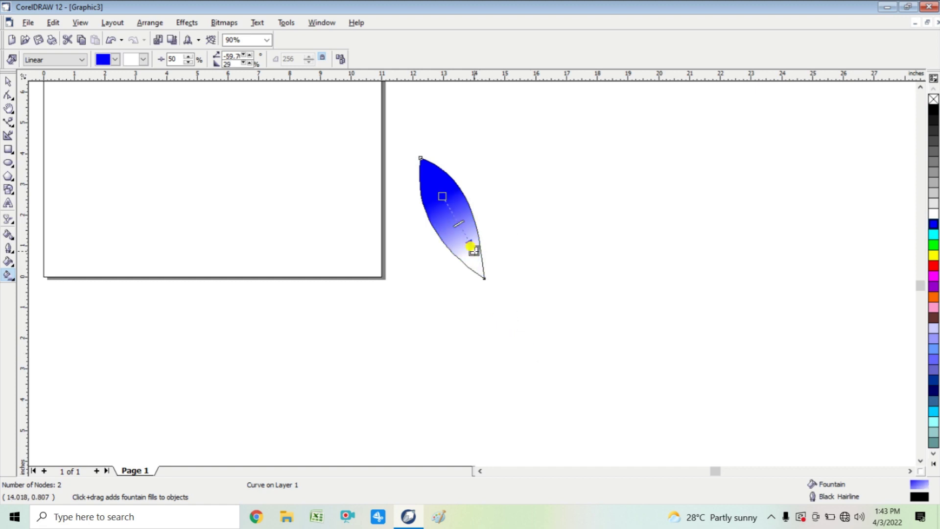
pyautogui.click(933, 255)
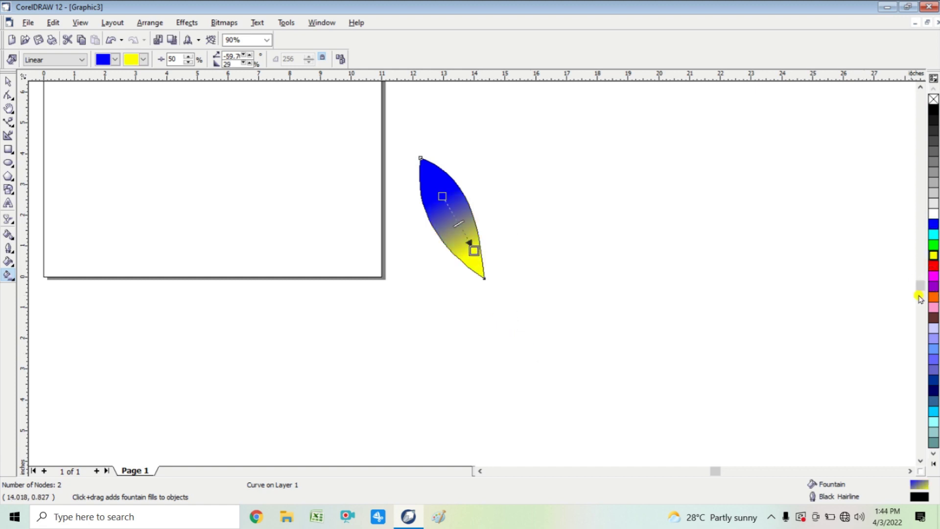
pyautogui.moveTo(437, 192); pyautogui.dragTo(457, 159)
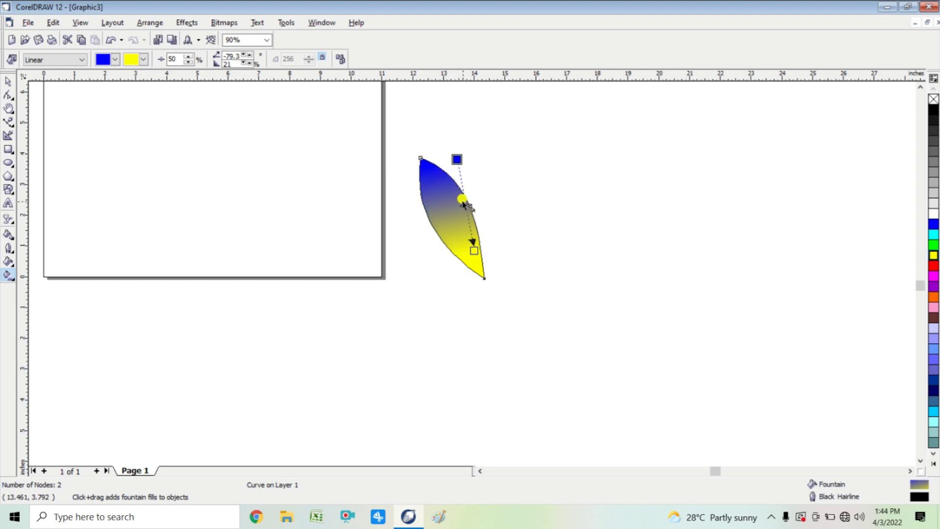
# Set up a 45-degree rotation for the petal with the rotation centre at the bottom-right corner of its bounding box
pyautogui.click(8, 81)
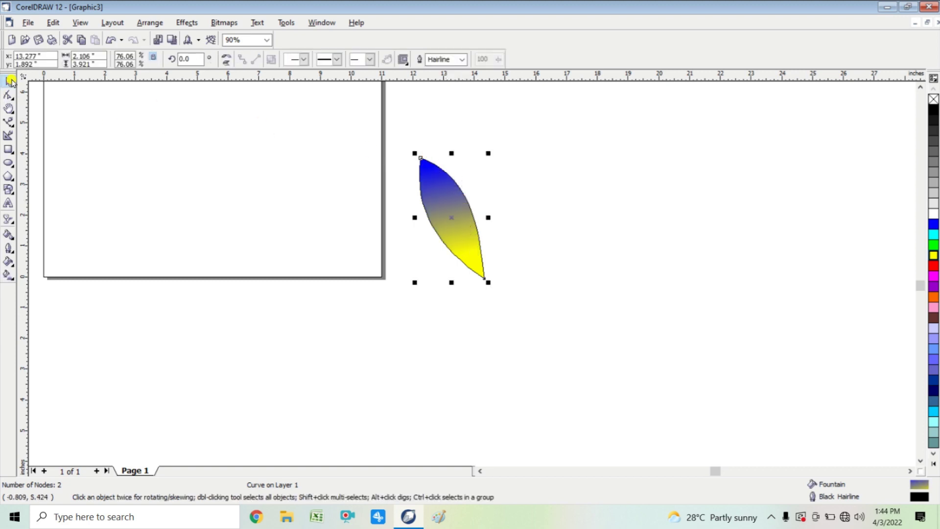
pyautogui.click(160, 26)
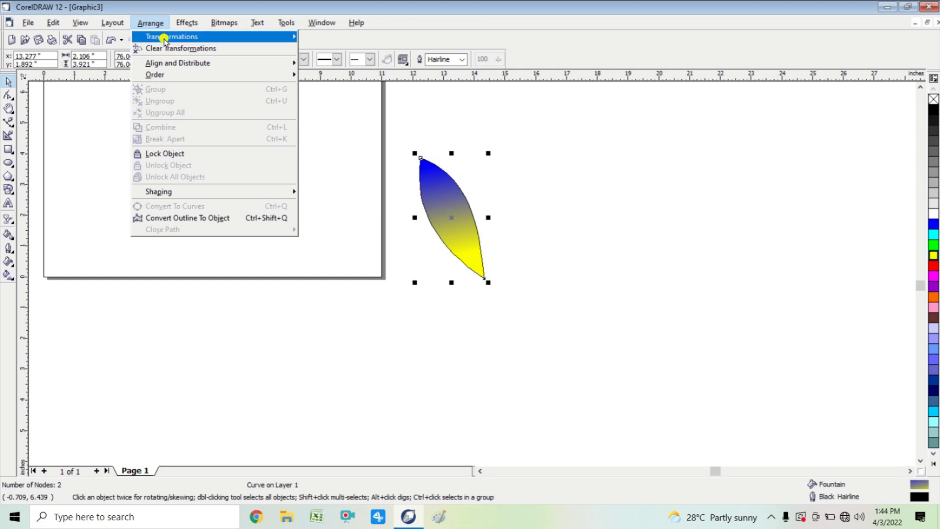
pyautogui.moveTo(164, 39)
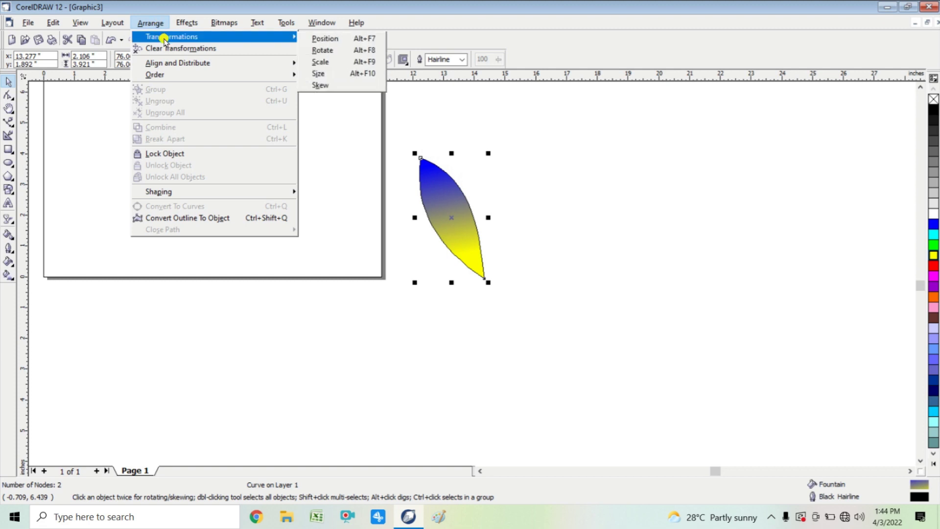
pyautogui.click(317, 53)
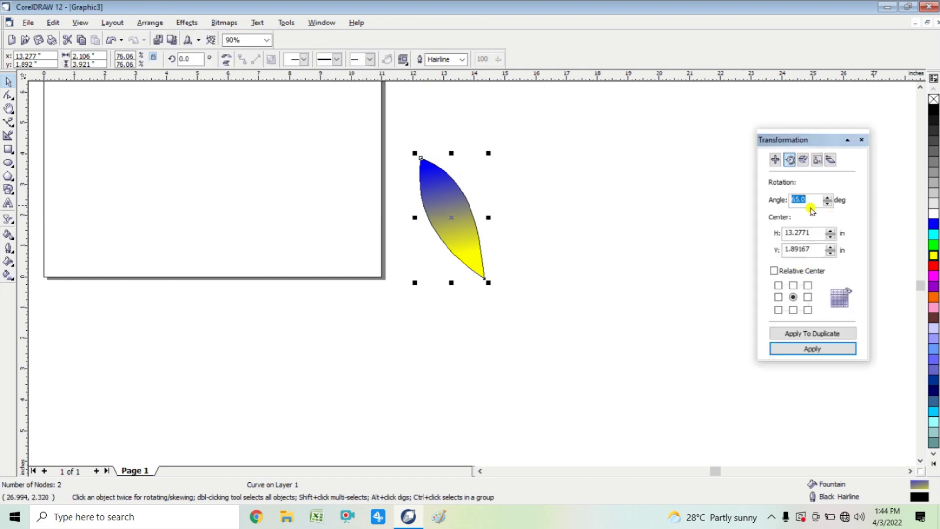
pyautogui.write('45')
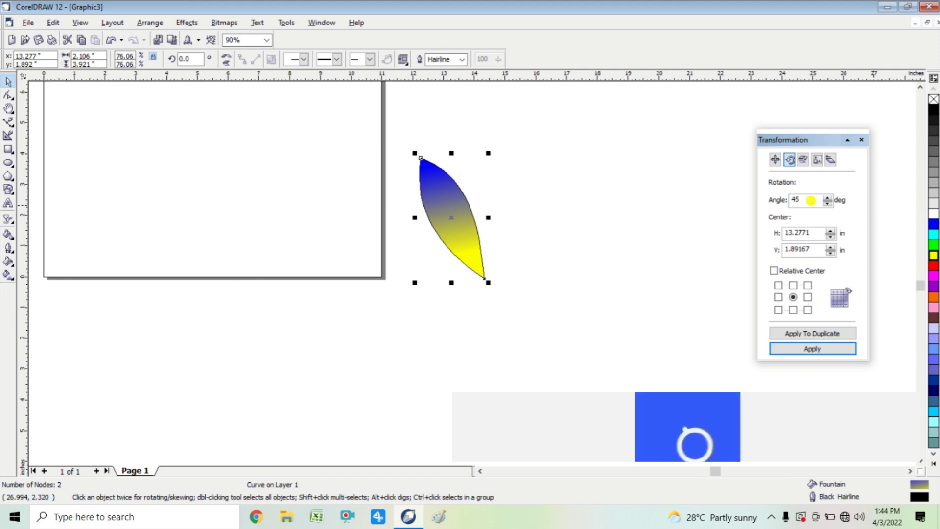
pyautogui.click(816, 351)
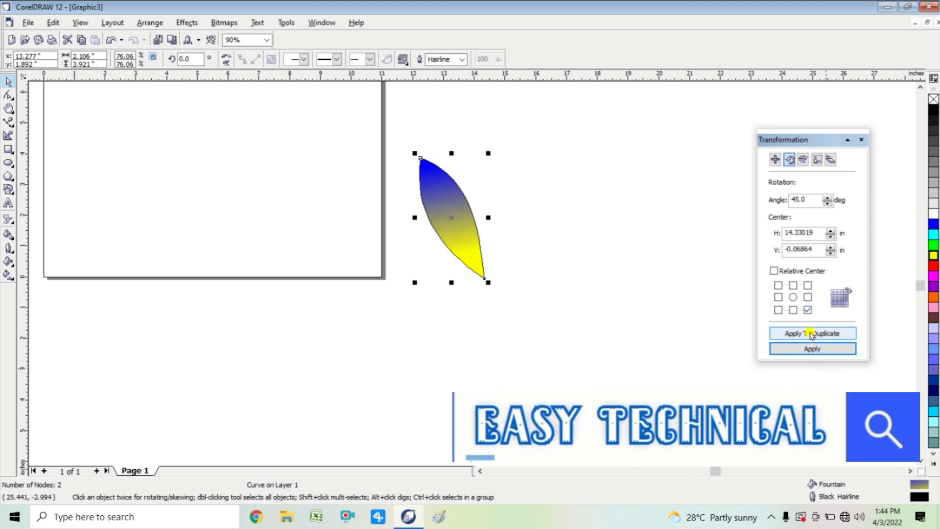
# Apply the 45-degree rotation to seven successive duplicates of the petal to complete an eight-petal flower
pyautogui.click(811, 334)
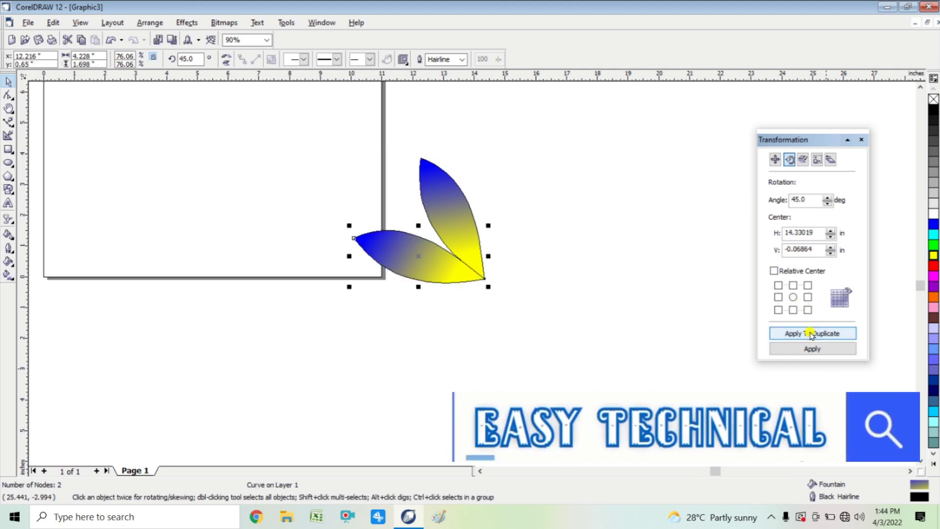
pyautogui.click(810, 333)
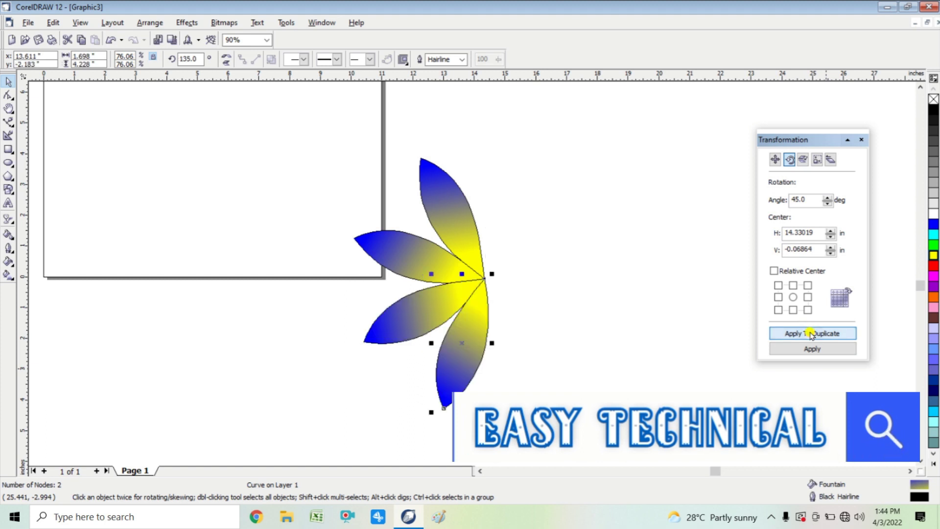
pyautogui.click(811, 333)
pyautogui.click(811, 334)
pyautogui.click(810, 333)
pyautogui.click(811, 333)
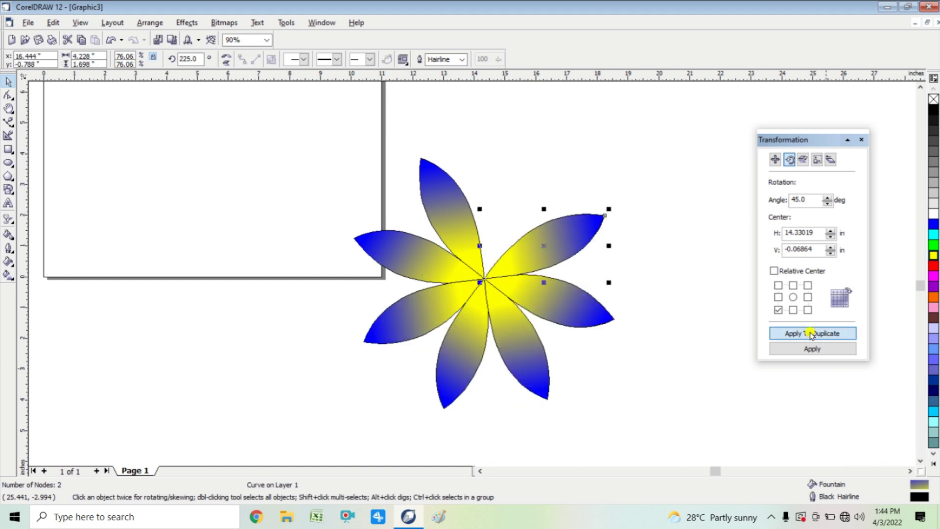
pyautogui.click(810, 333)
# Group all eight petals into one flower and move it onto the lower part of the page
pyautogui.click(639, 369)
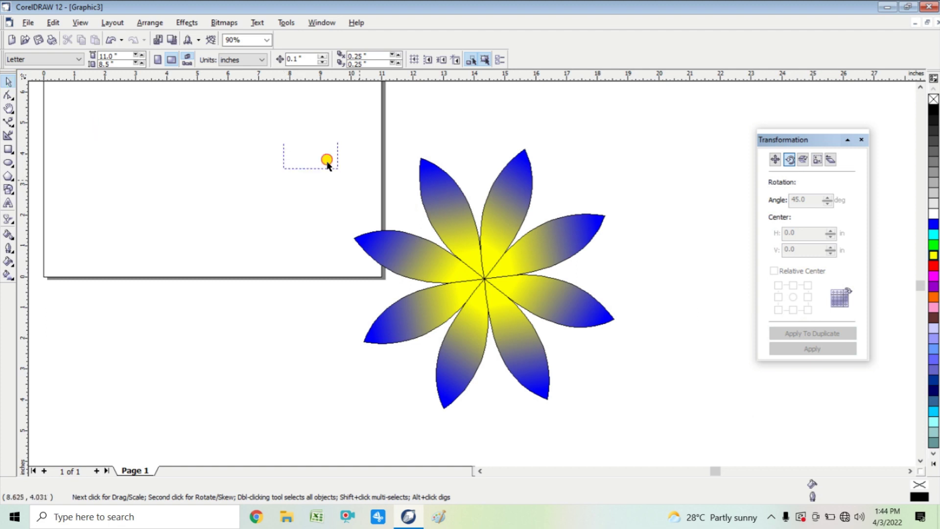
pyautogui.moveTo(327, 165); pyautogui.dragTo(678, 435)
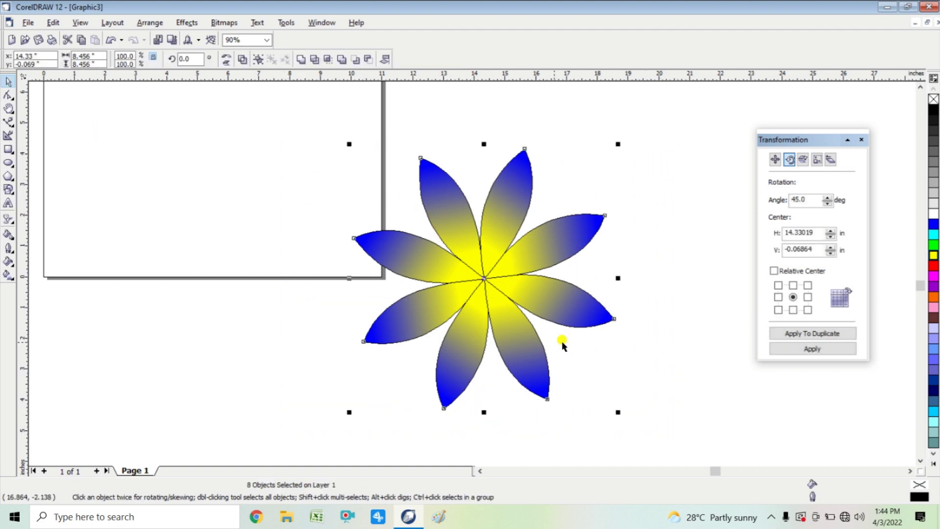
pyautogui.click(156, 25)
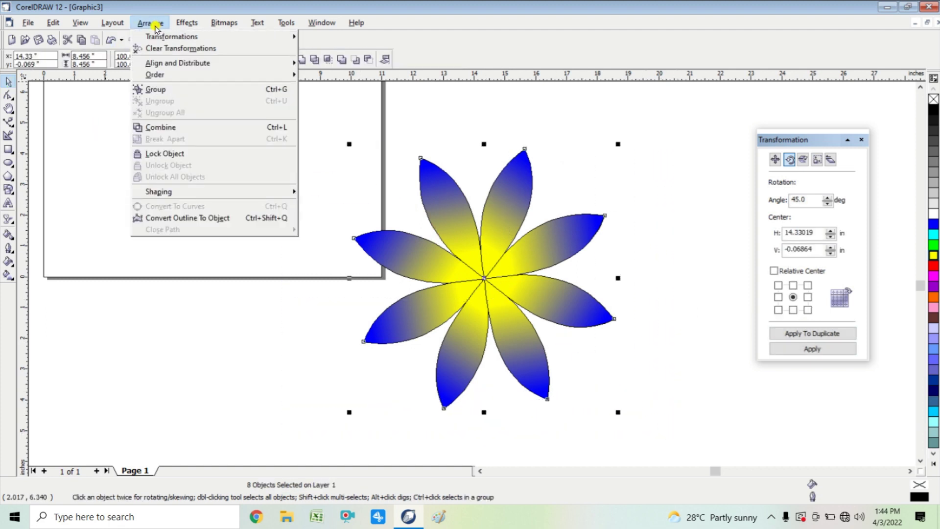
pyautogui.click(157, 90)
pyautogui.moveTo(465, 261); pyautogui.dragTo(243, 218)
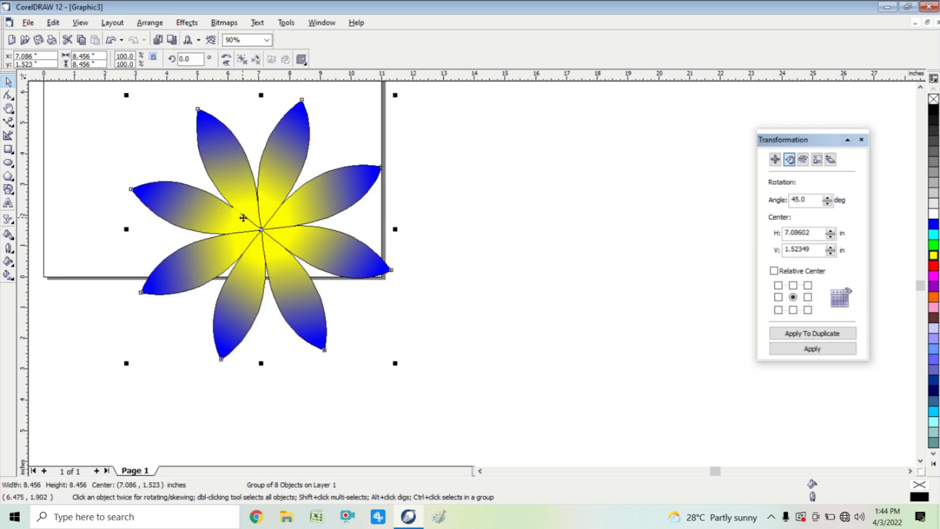
pyautogui.click(68, 229)
# Reposition the yellow gradient ends of the flower's upper petals with the Interactive Fill tool, varying their distance from the centre
pyautogui.click(10, 275)
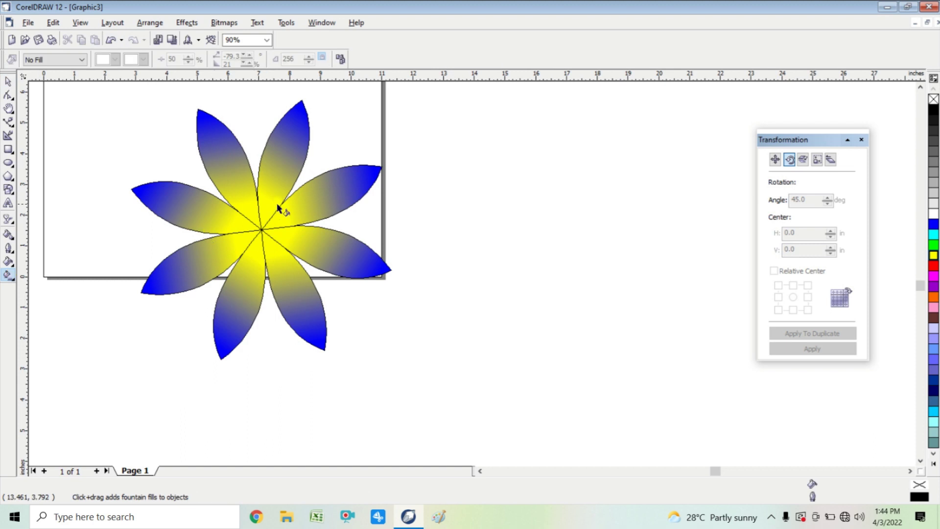
pyautogui.click(247, 196)
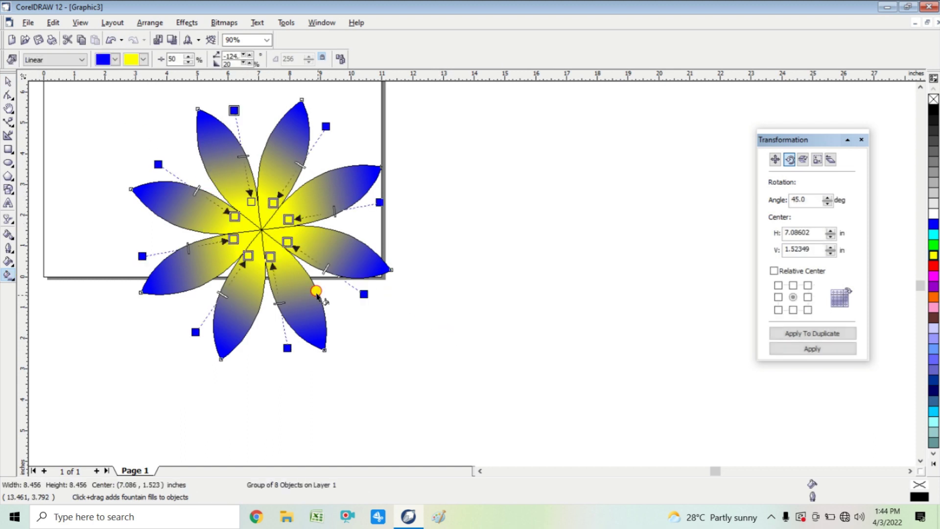
pyautogui.moveTo(288, 218); pyautogui.dragTo(185, 235)
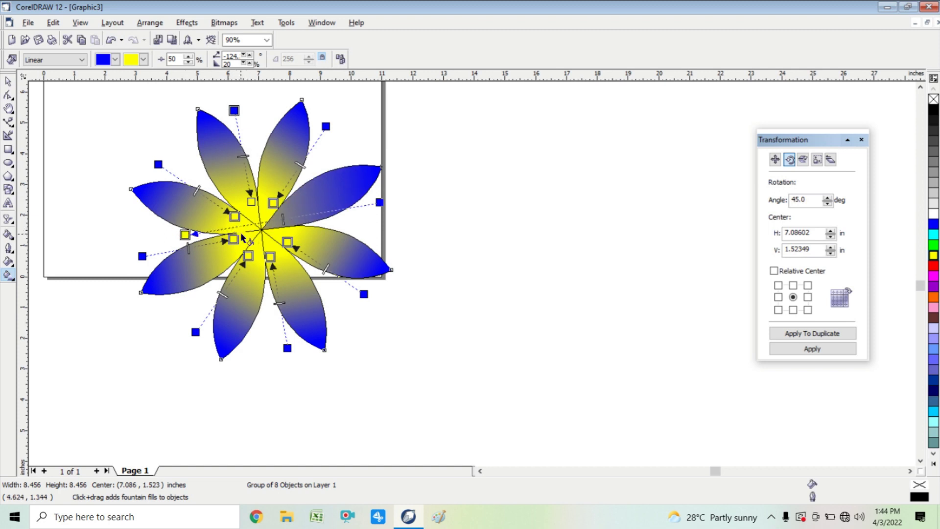
pyautogui.moveTo(250, 201); pyautogui.dragTo(258, 224)
pyautogui.moveTo(264, 166); pyautogui.dragTo(280, 151)
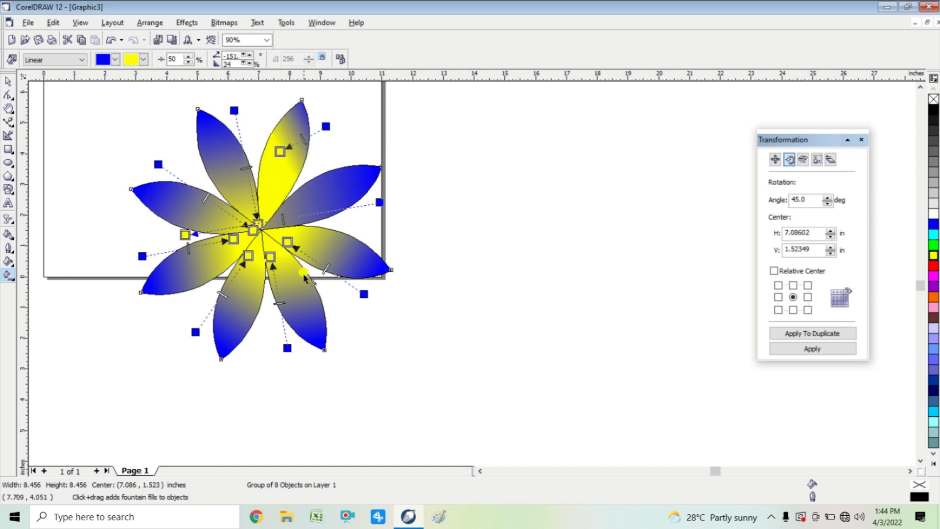
# Pull the yellow gradient ends of the lower and left petals outward, and shorten the upper right petal's overlong gradient
pyautogui.moveTo(287, 242); pyautogui.dragTo(297, 291)
pyautogui.moveTo(252, 259); pyautogui.dragTo(244, 275)
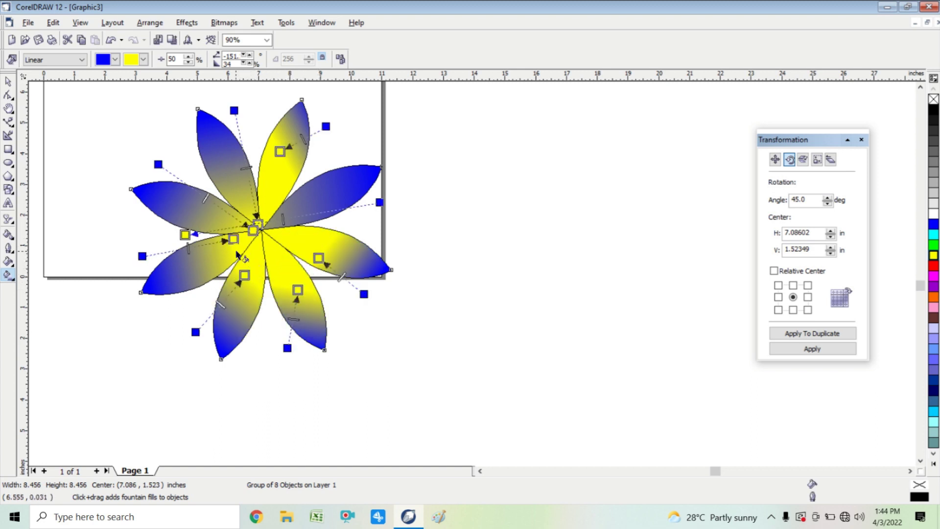
pyautogui.moveTo(227, 236); pyautogui.dragTo(219, 258)
pyautogui.moveTo(252, 225); pyautogui.dragTo(228, 179)
pyautogui.moveTo(246, 224); pyautogui.dragTo(199, 200)
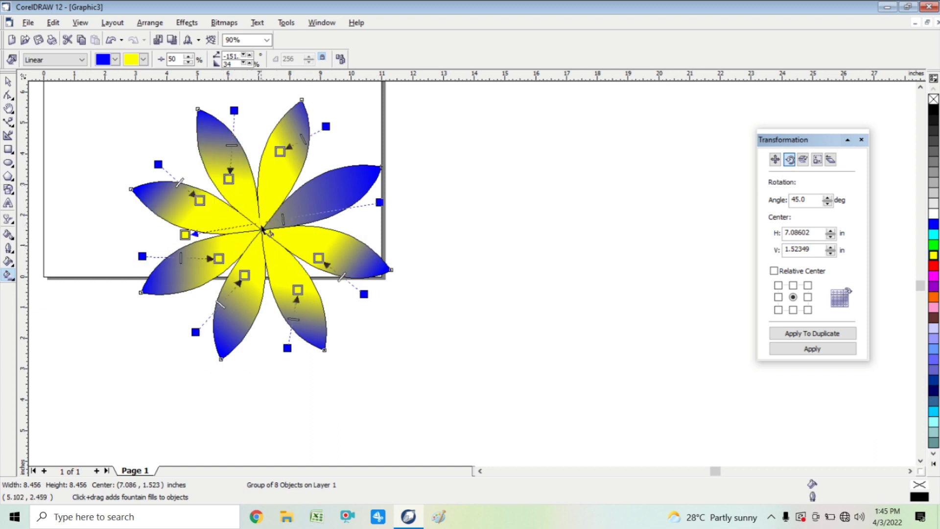
pyautogui.moveTo(179, 228); pyautogui.dragTo(349, 220)
# Scale the flower group proportionally to about 7.33 inches wide and reposition it across the page's lower right corner
pyautogui.click(8, 82)
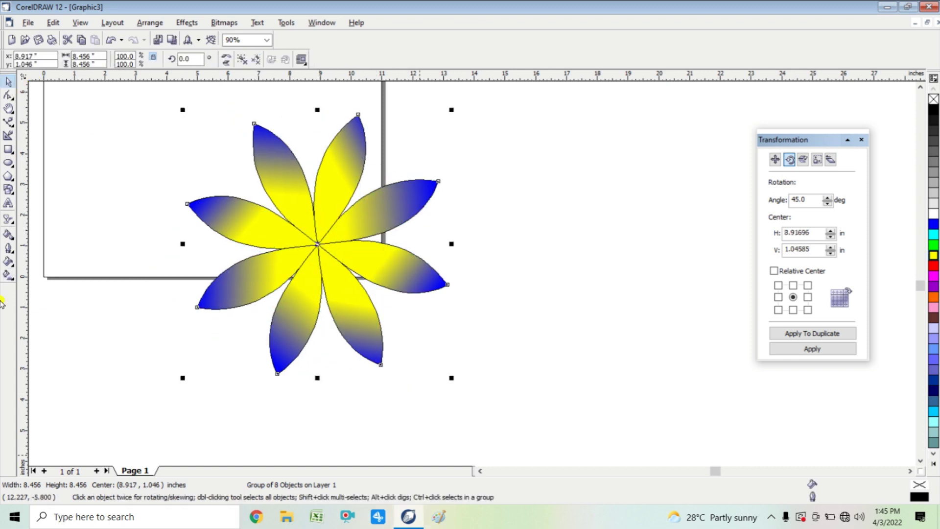
pyautogui.moveTo(447, 104); pyautogui.dragTo(414, 141)
pyautogui.moveTo(325, 242); pyautogui.dragTo(320, 220)
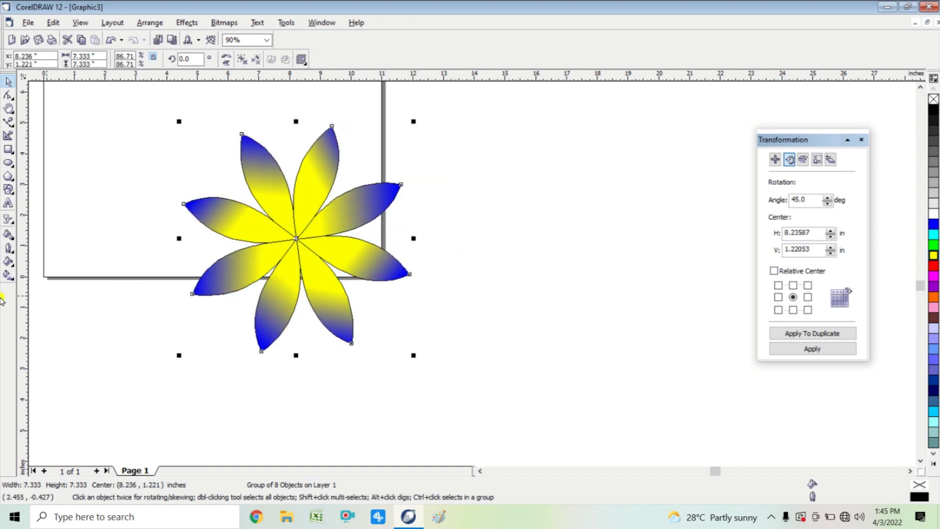
# Add a black drop shadow to the flower, cast toward the upper left, and move the flower slightly right
pyautogui.click(12, 226)
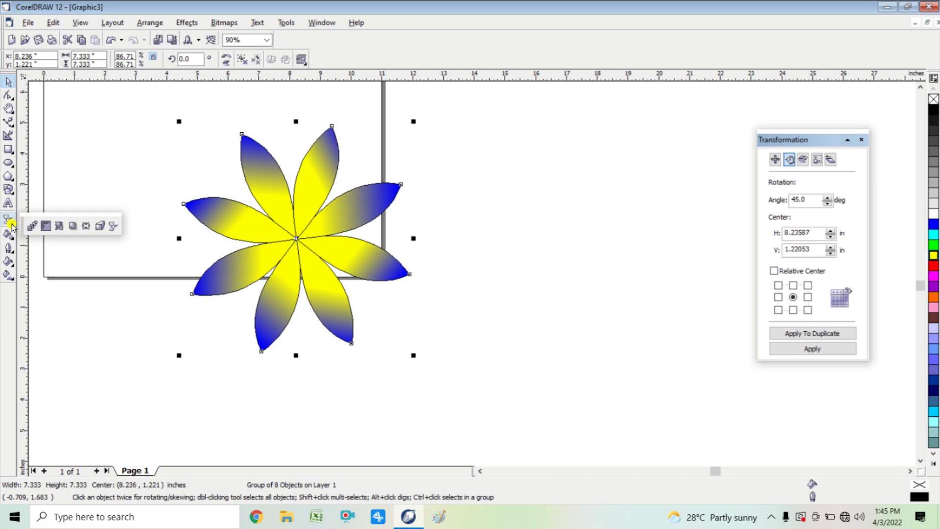
pyautogui.click(74, 225)
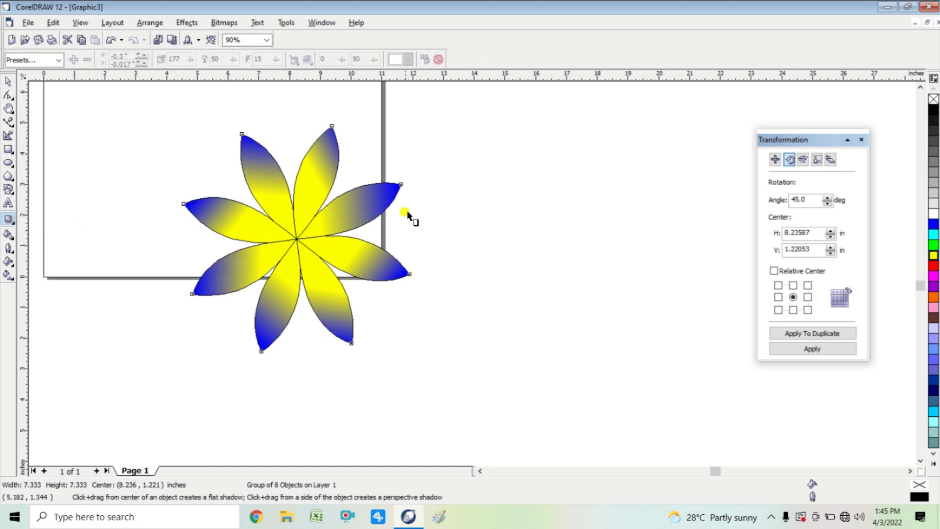
pyautogui.moveTo(399, 186); pyautogui.dragTo(155, 197)
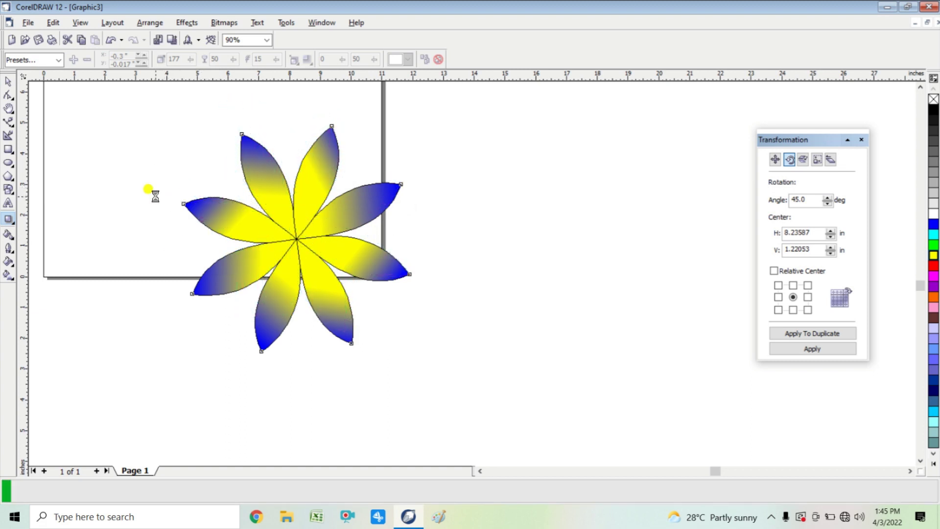
pyautogui.click(10, 83)
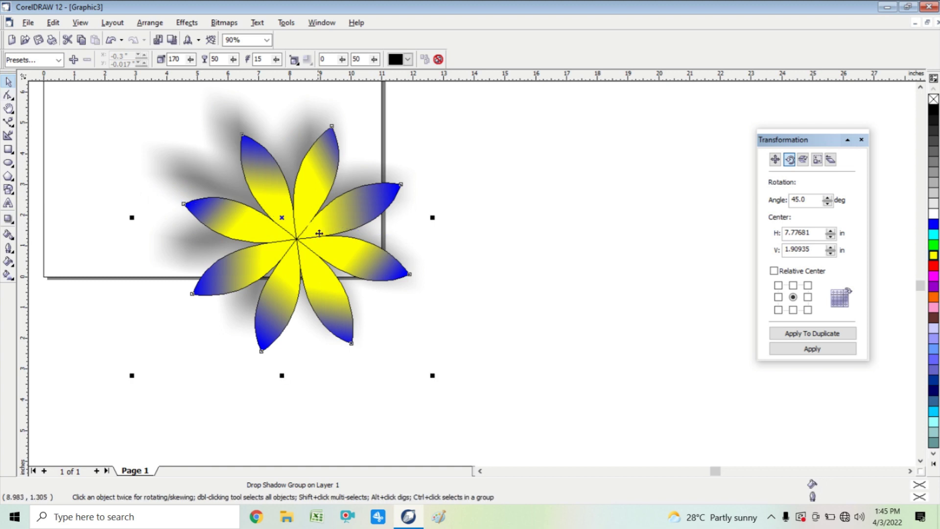
pyautogui.moveTo(350, 197); pyautogui.dragTo(381, 198)
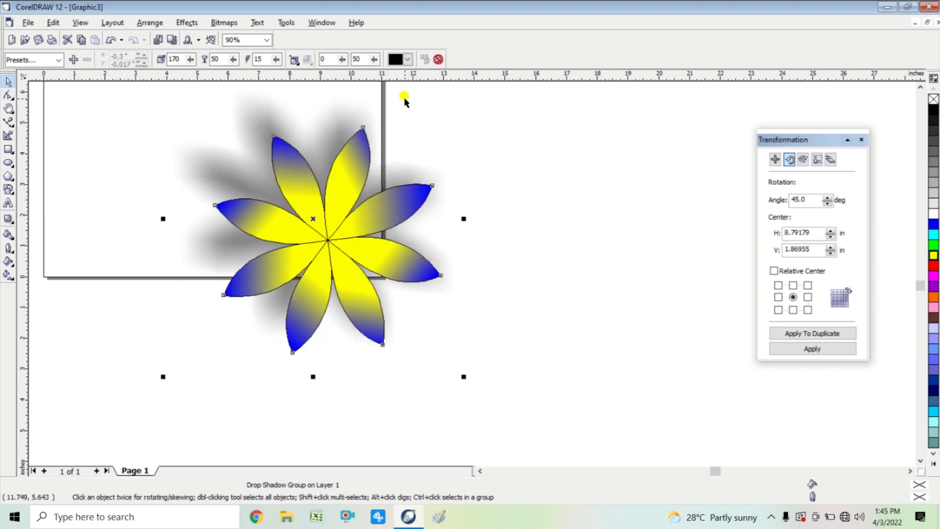
# Try red, yellow and dark blue in turn as the colour of the flower's drop shadow
pyautogui.click(407, 60)
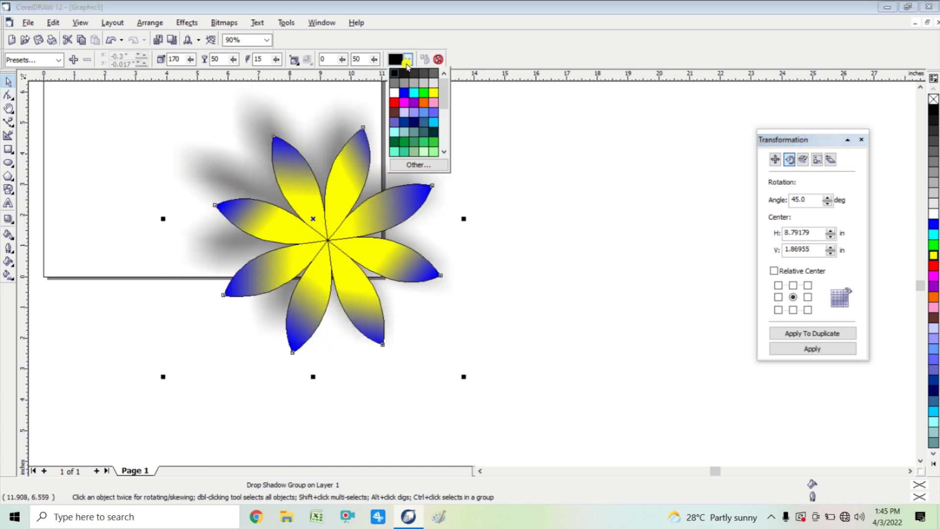
pyautogui.click(395, 103)
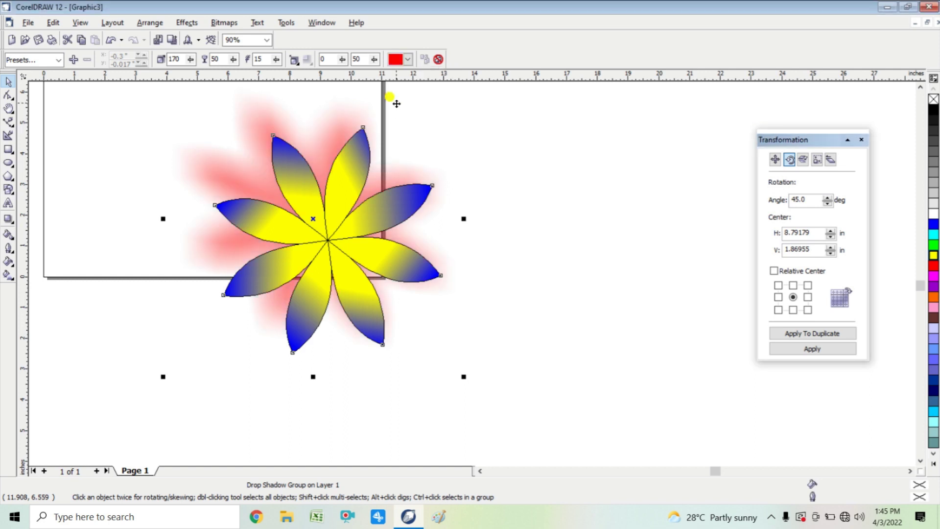
pyautogui.click(407, 59)
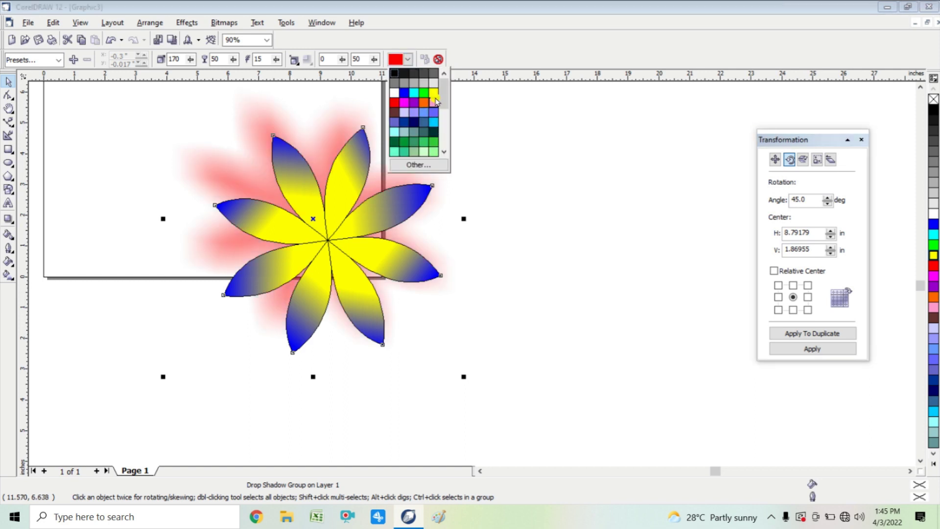
pyautogui.click(434, 93)
pyautogui.click(410, 60)
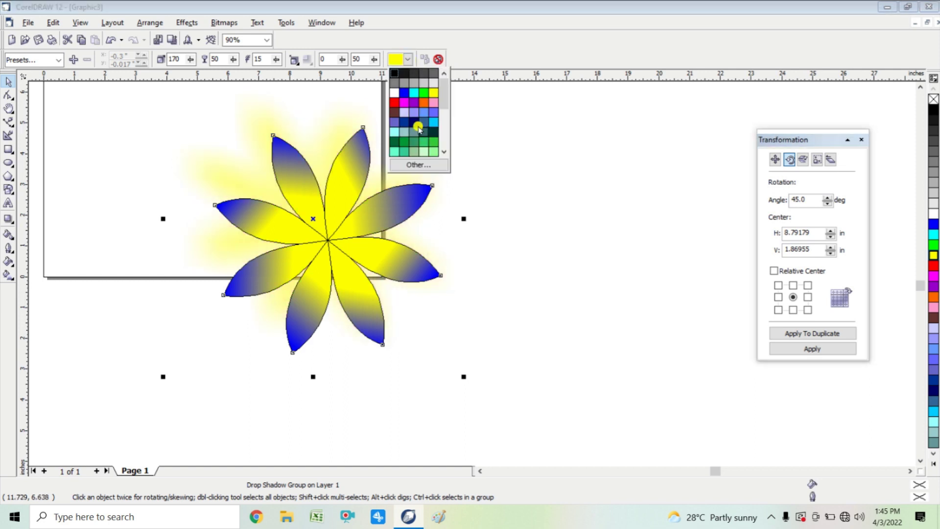
pyautogui.click(415, 124)
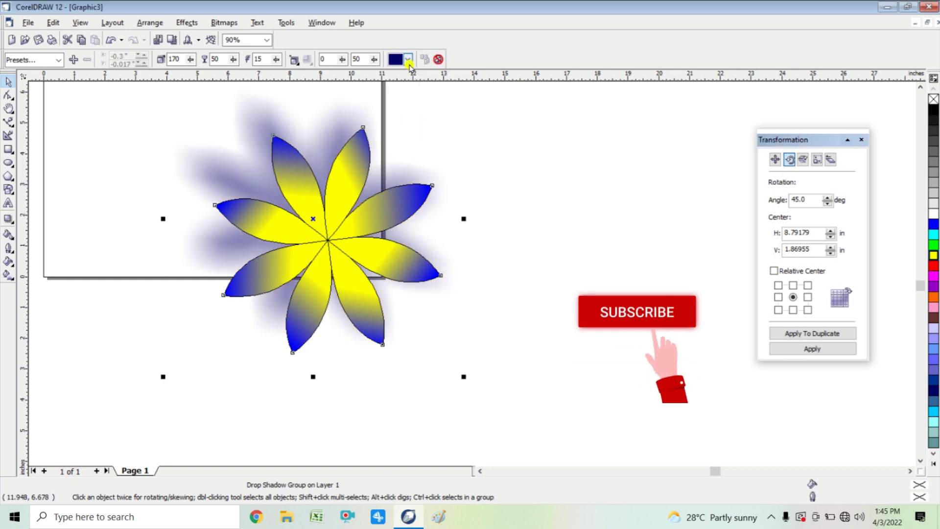
# Set the drop shadow colour to black and move the flower right so it straddles the page's right edge
pyautogui.click(408, 59)
pyautogui.click(394, 73)
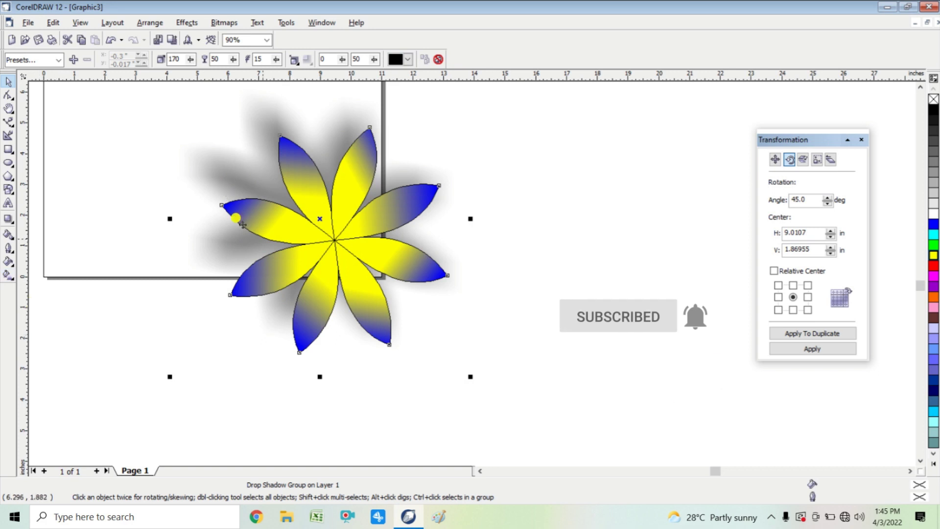
pyautogui.moveTo(351, 266); pyautogui.dragTo(372, 261)
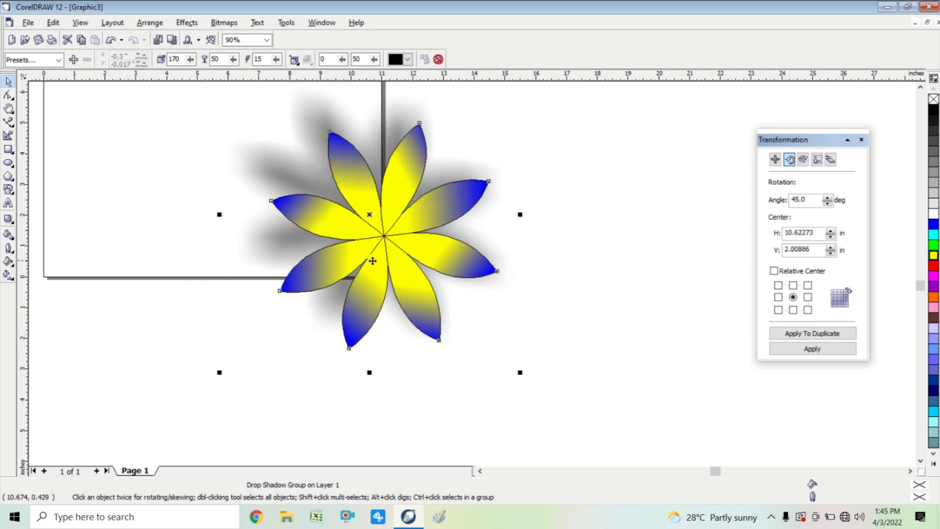